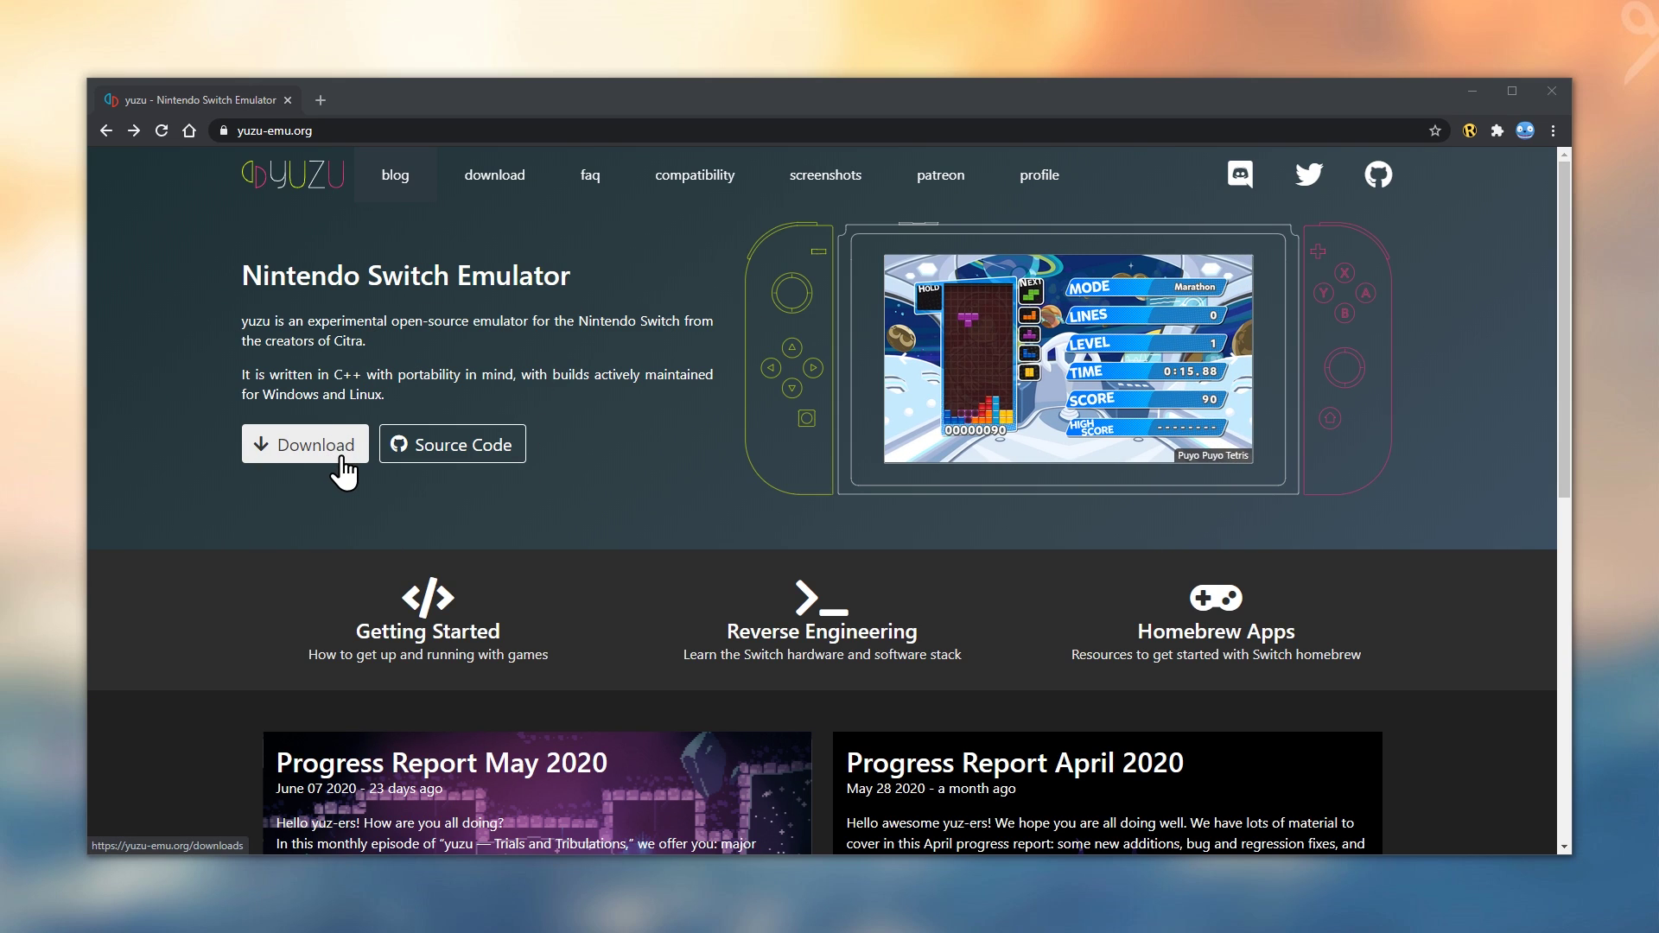
Download the Windows x64 yuzu installer from the site's downloads page
{"action": "left_click", "coordinate": [342, 471]}
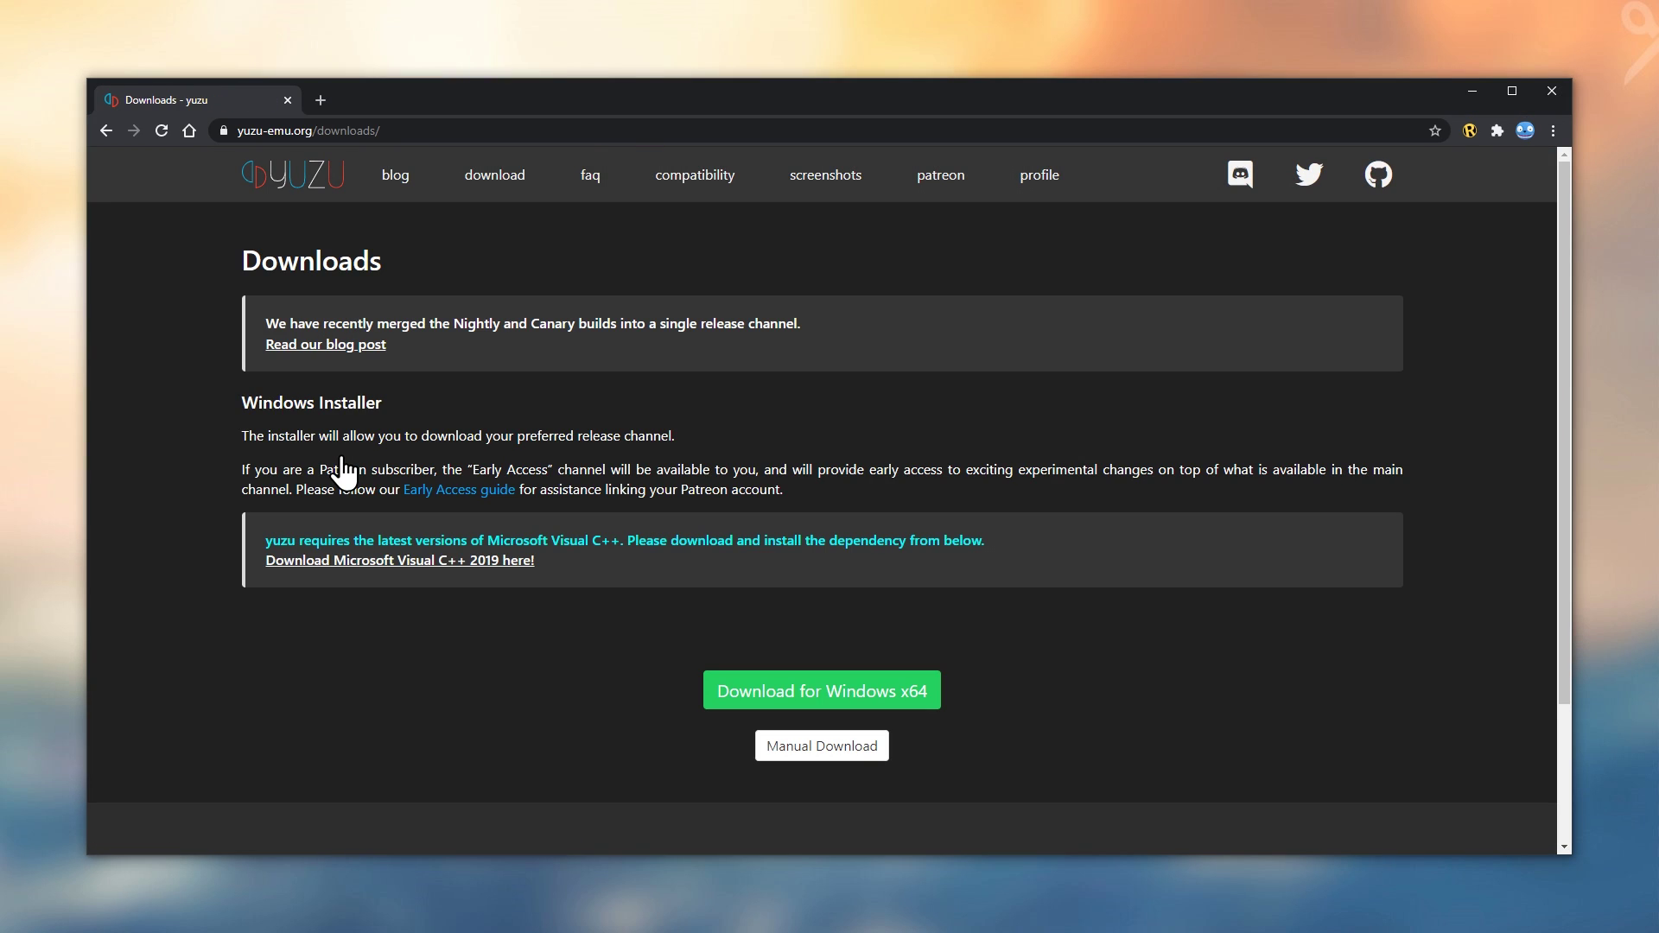
{"action": "left_click", "coordinate": [928, 690]}
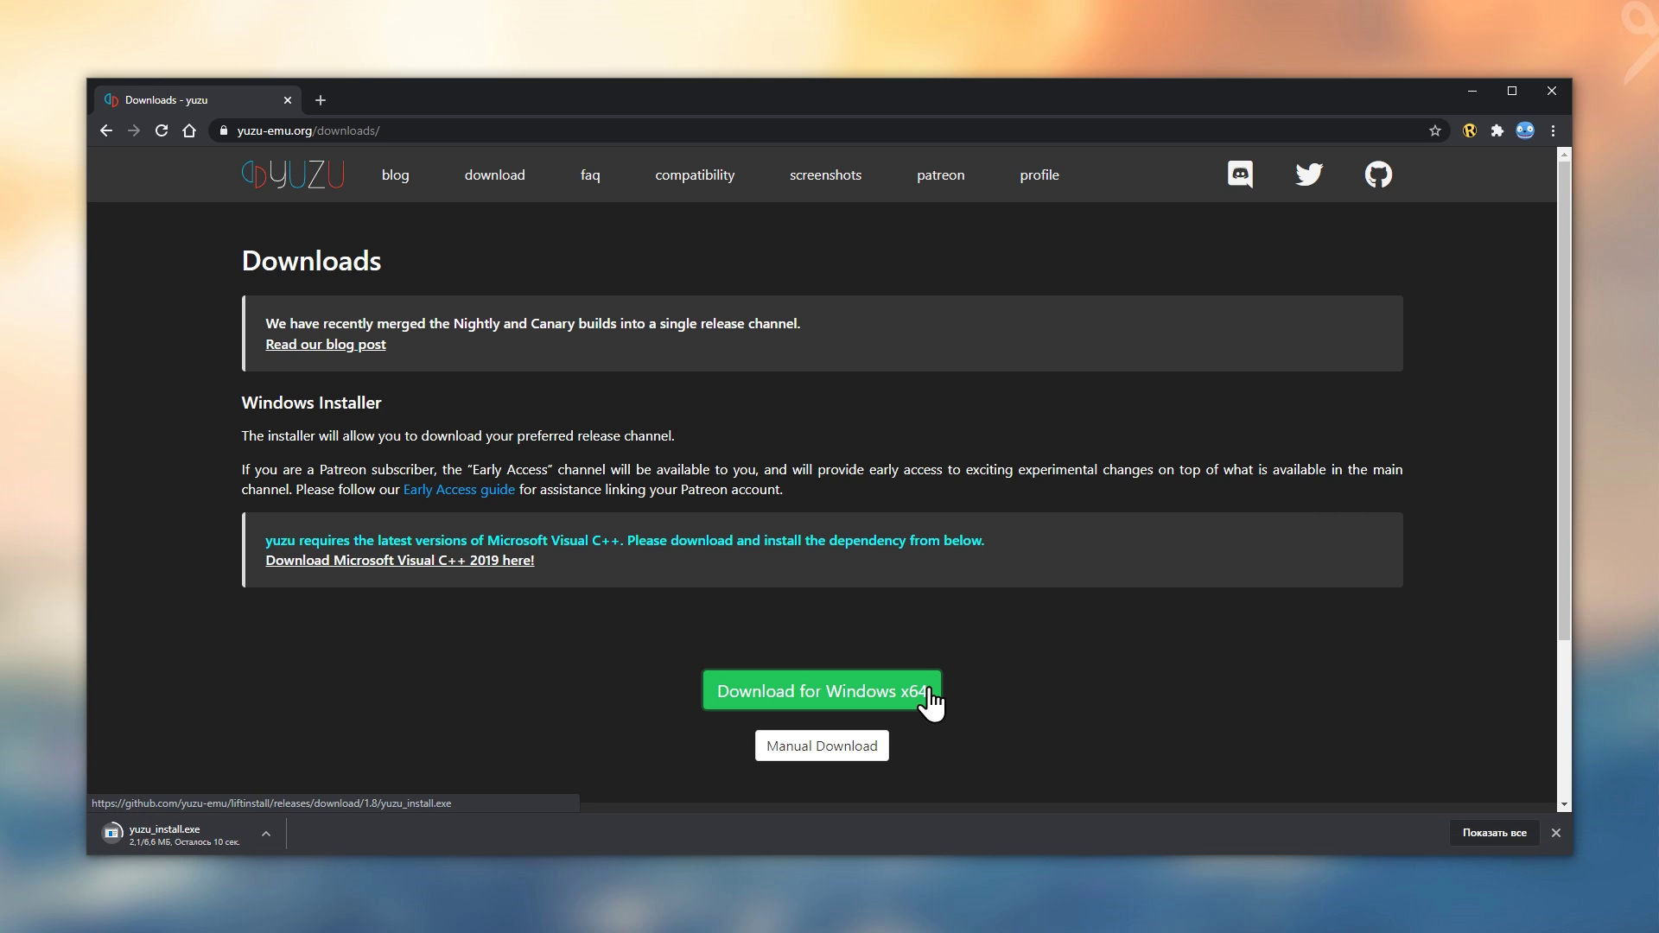
Look through the manually downloadable mainline builds, and browse the game compatibility list with its ratings and test dates
{"action": "left_click", "coordinate": [848, 751]}
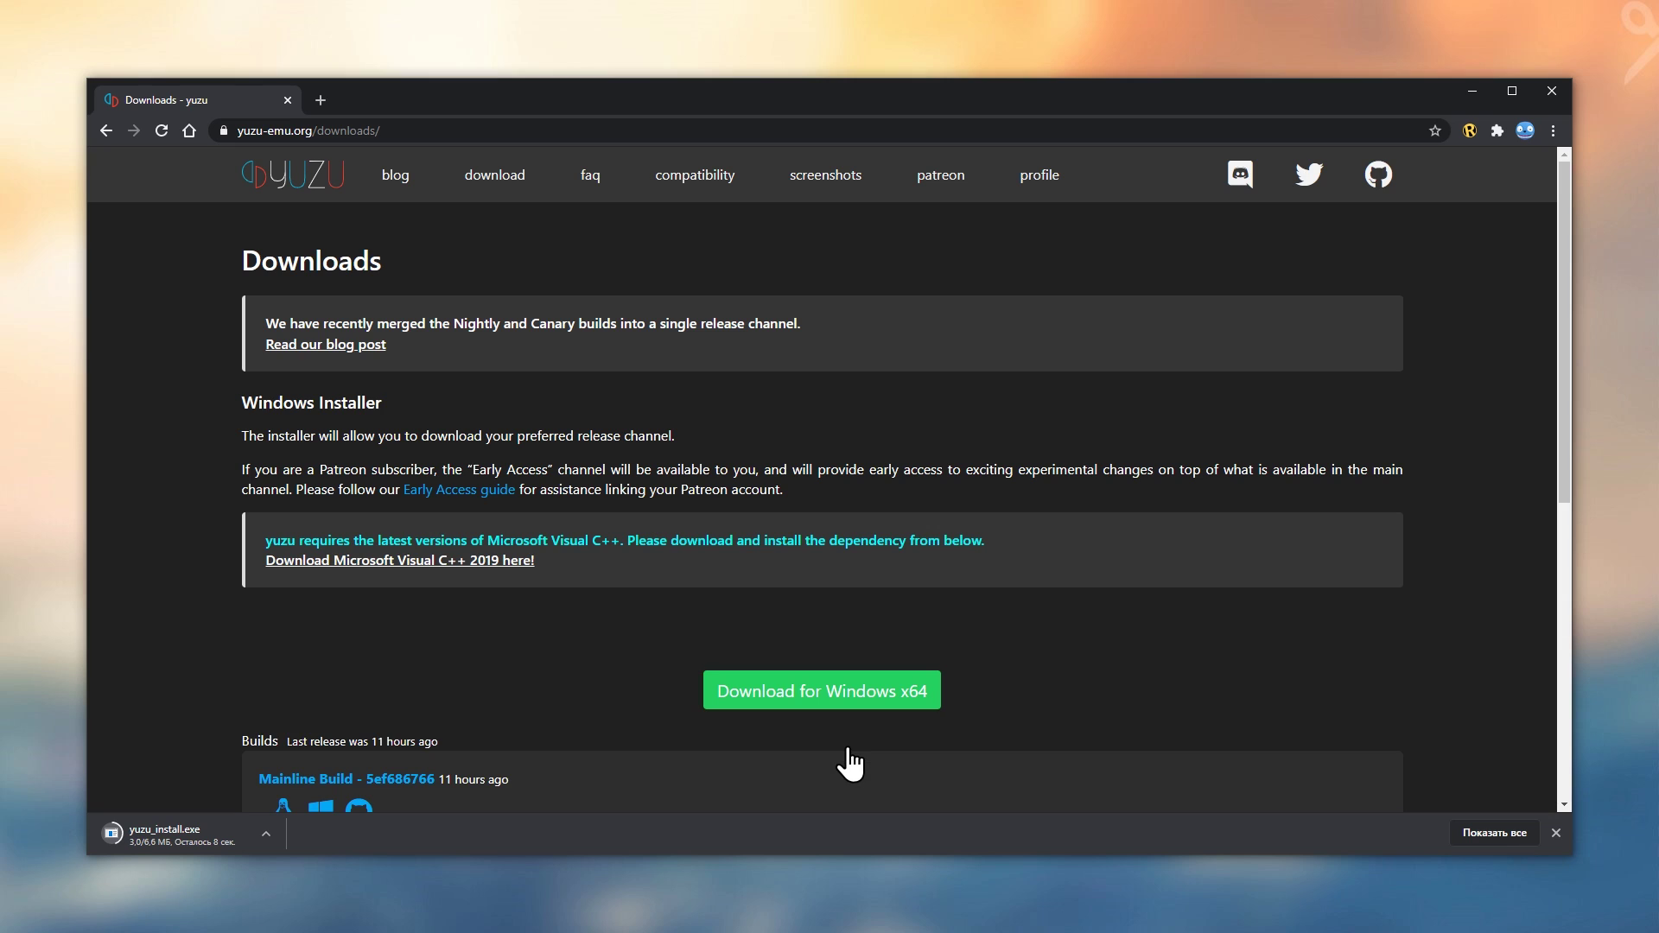
{"action": "scroll", "coordinate": [903, 630], "scroll_direction": "down", "scroll_amount": 3}
{"action": "scroll", "coordinate": [902, 629], "scroll_direction": "down", "scroll_amount": 1}
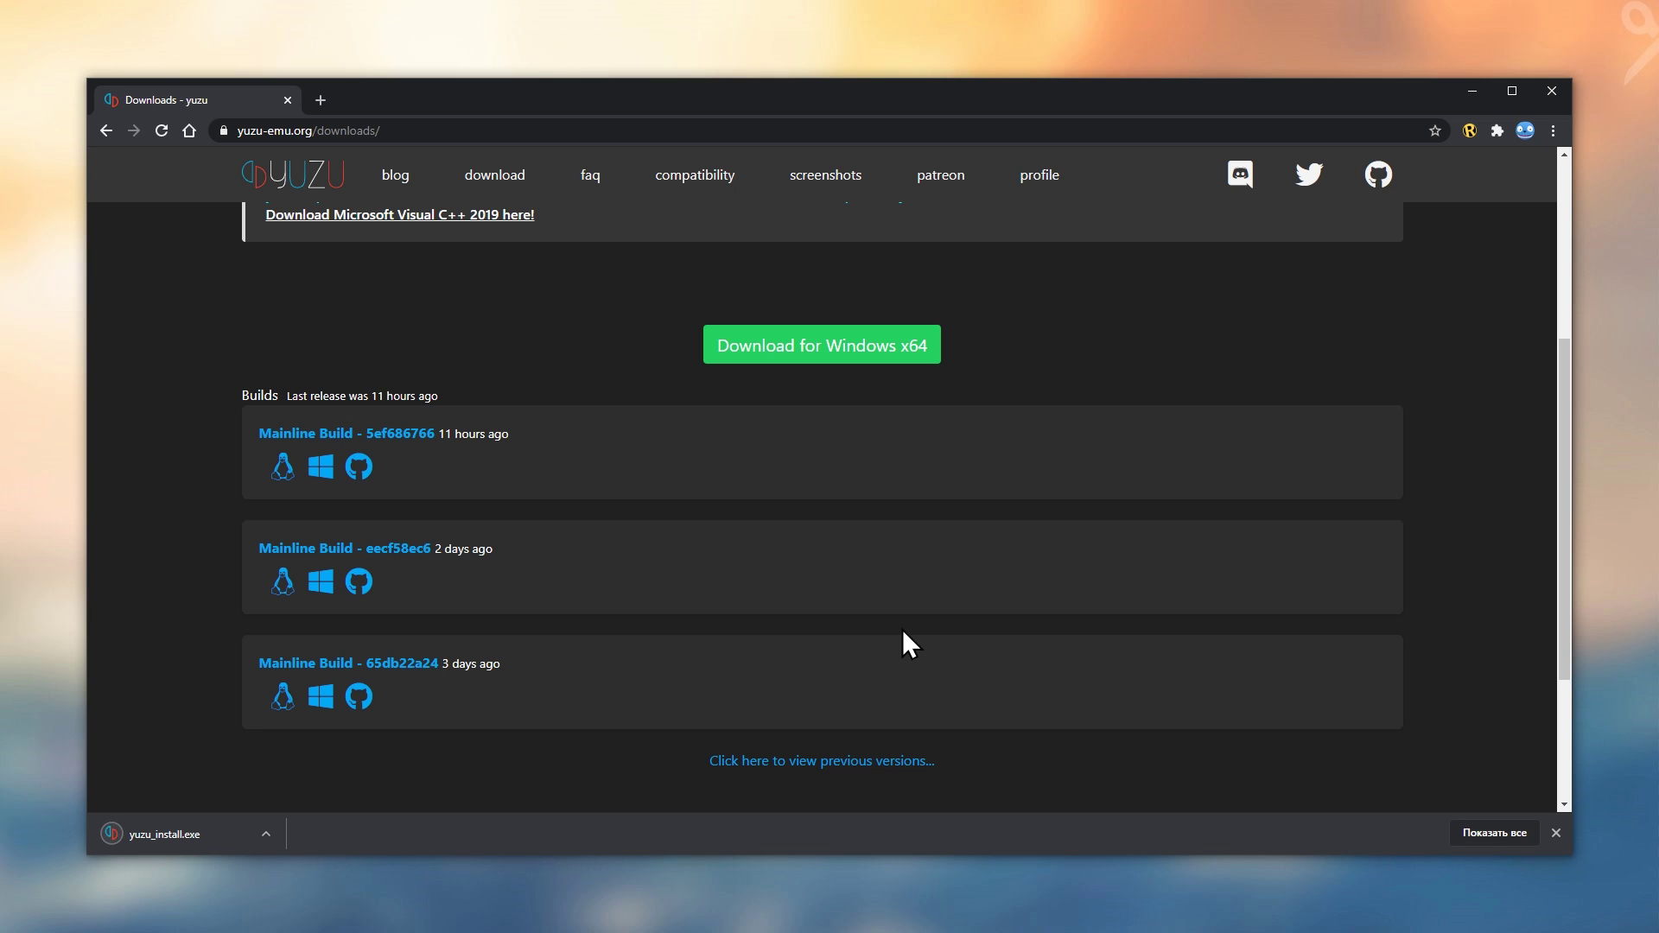
{"action": "scroll", "coordinate": [902, 630], "scroll_direction": "up", "scroll_amount": 4}
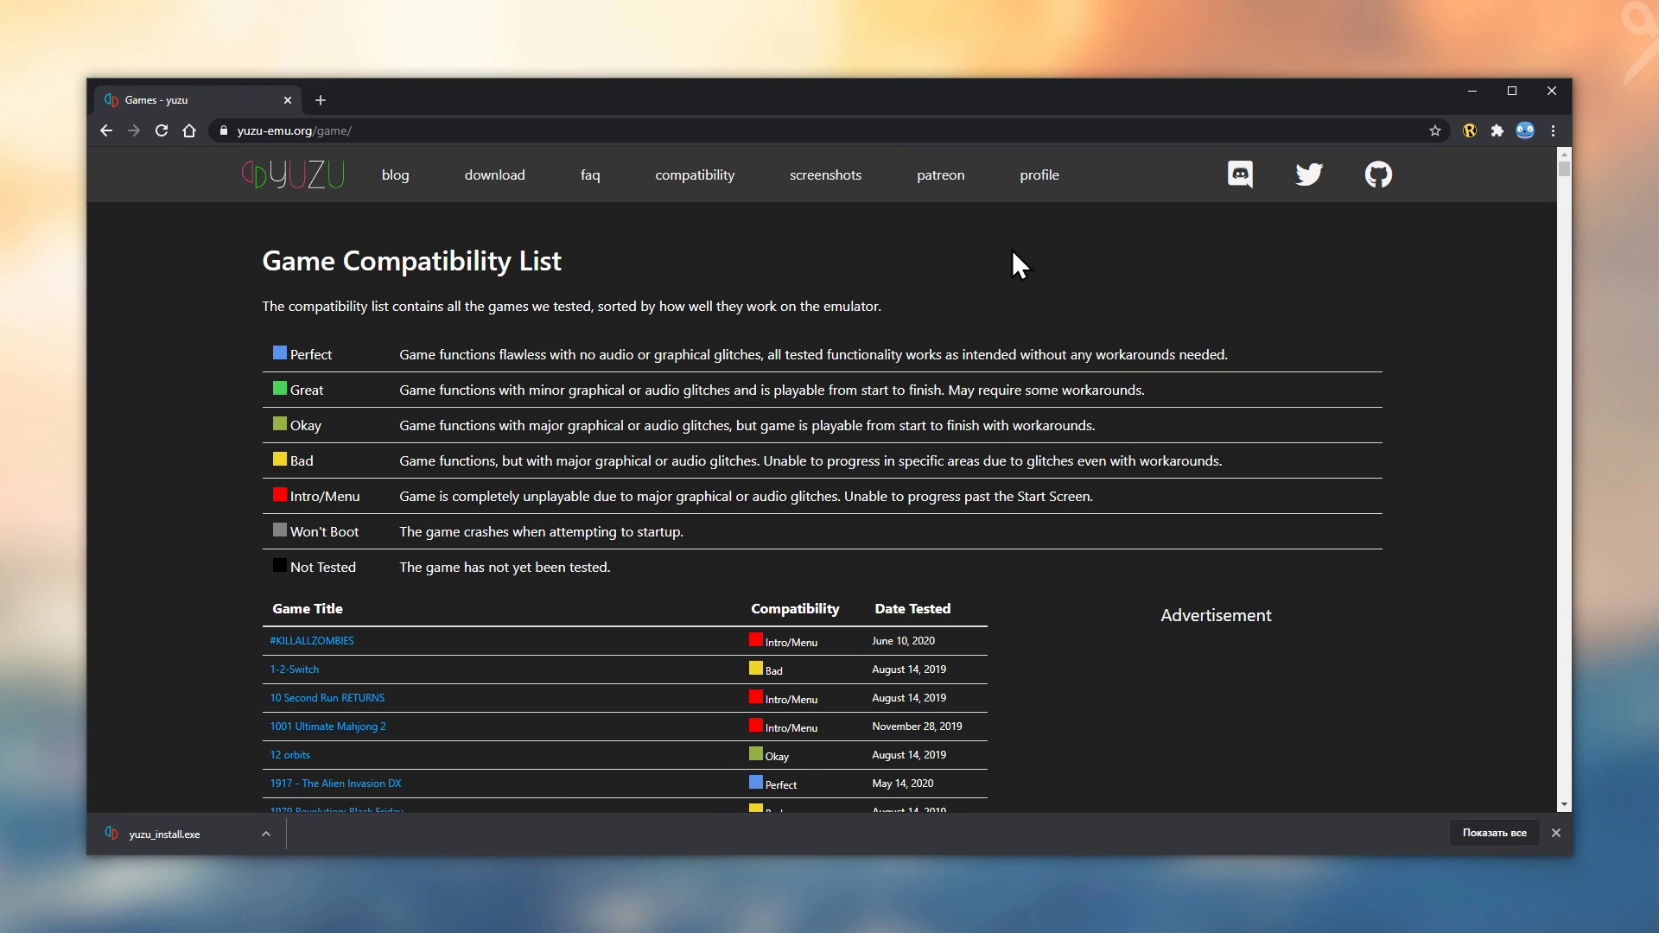
{"action": "scroll", "coordinate": [1214, 304], "scroll_direction": "down", "scroll_amount": 4}
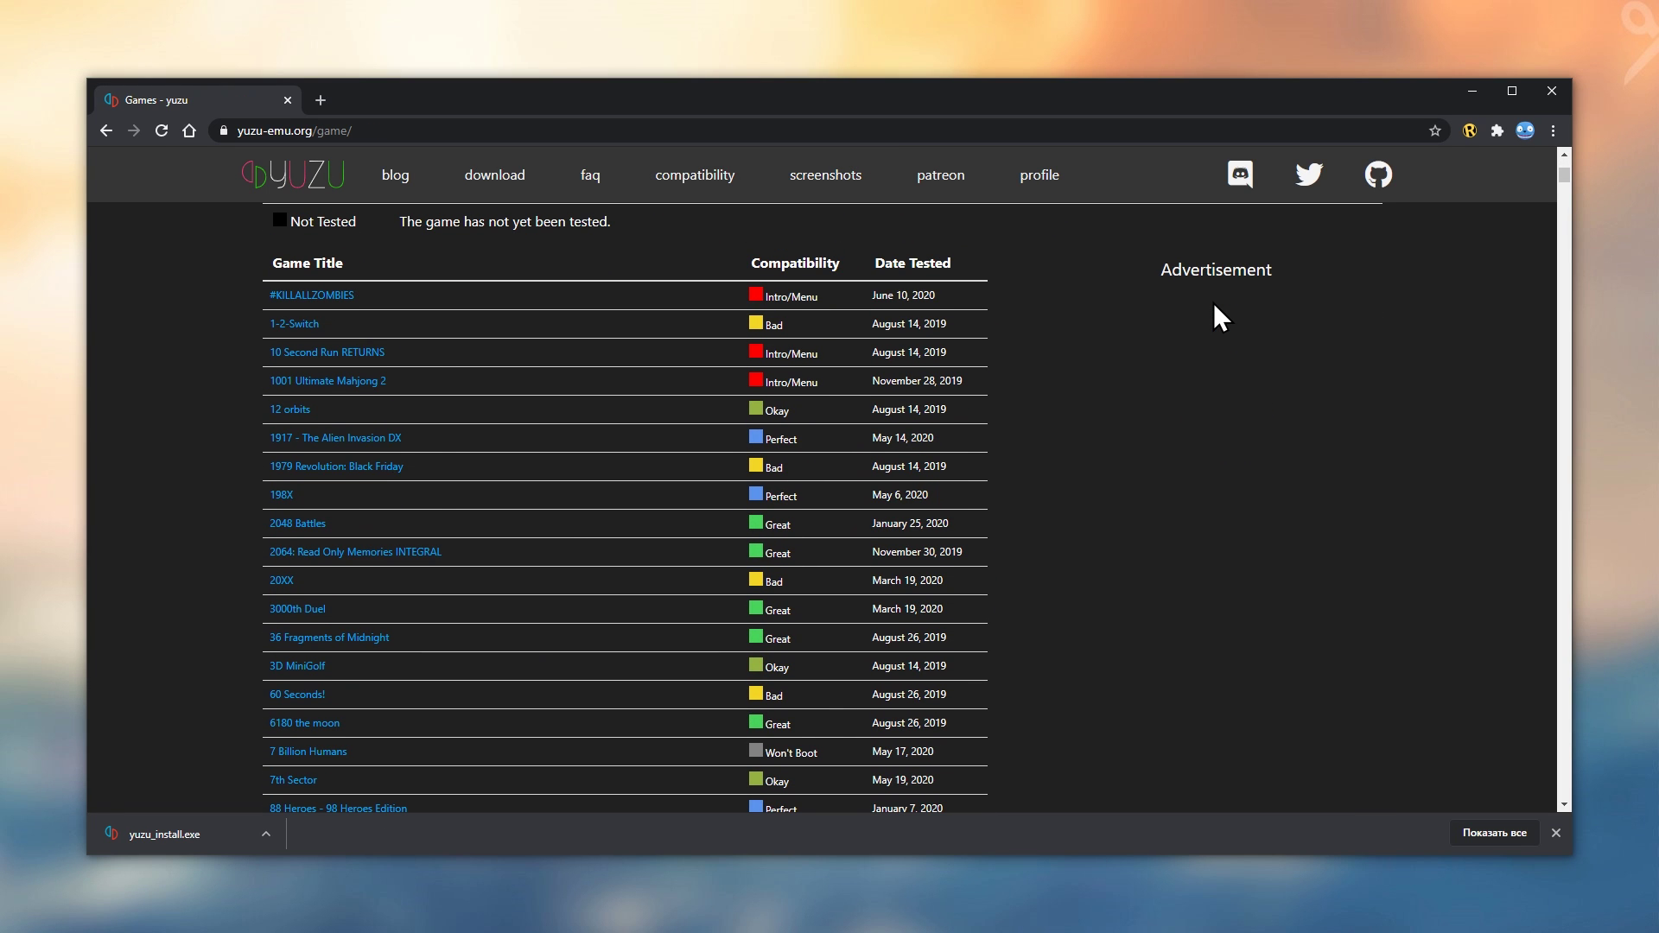
{"action": "scroll", "coordinate": [1213, 302], "scroll_direction": "down", "scroll_amount": 10}
{"action": "middle_click", "coordinate": [1338, 321]}
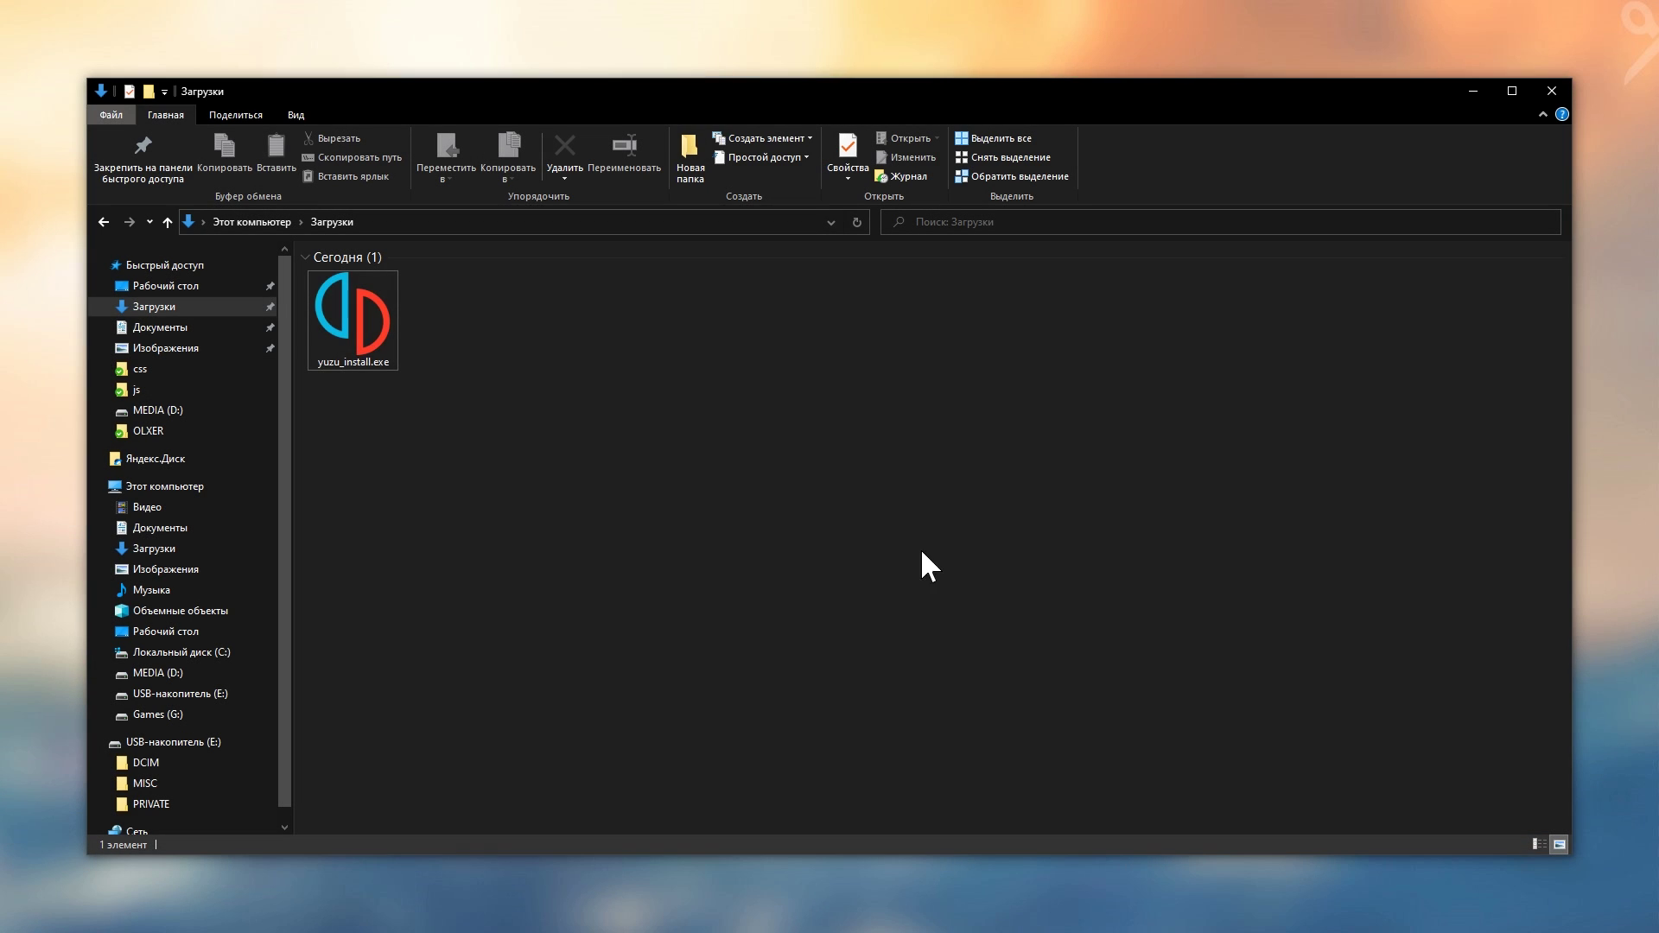
Run yuzu_install.exe from the Downloads folder, install standard yuzu with a desktop shortcut, and exit the installer
{"action": "right_click", "coordinate": [340, 326]}
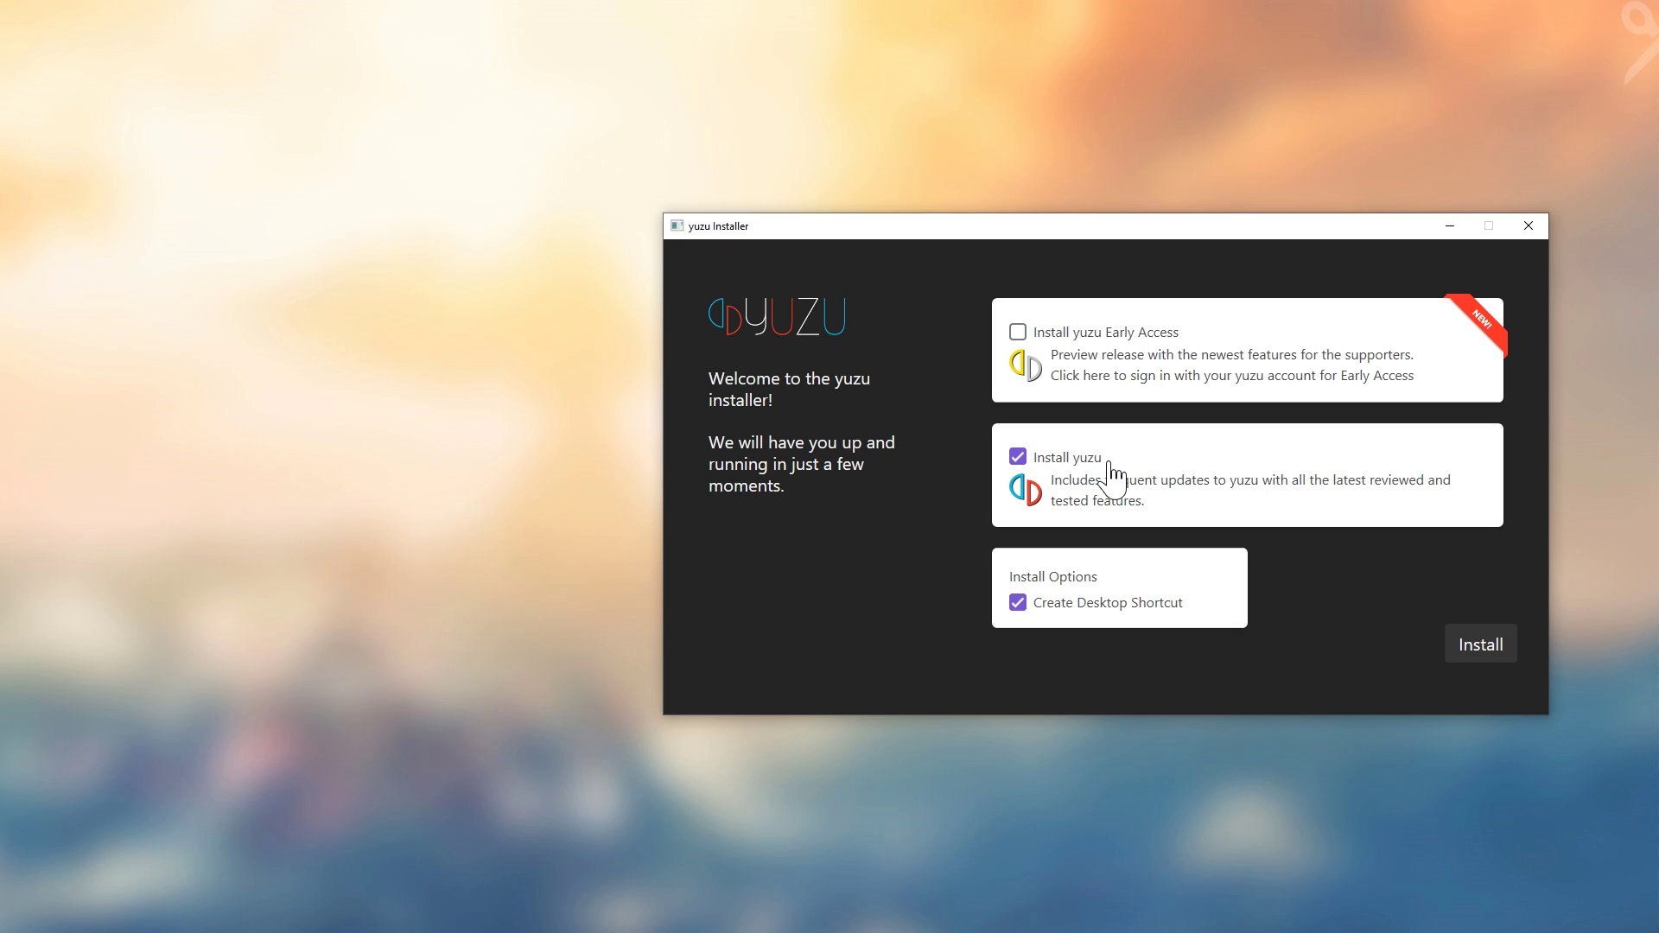
{"action": "left_click", "coordinate": [1466, 653]}
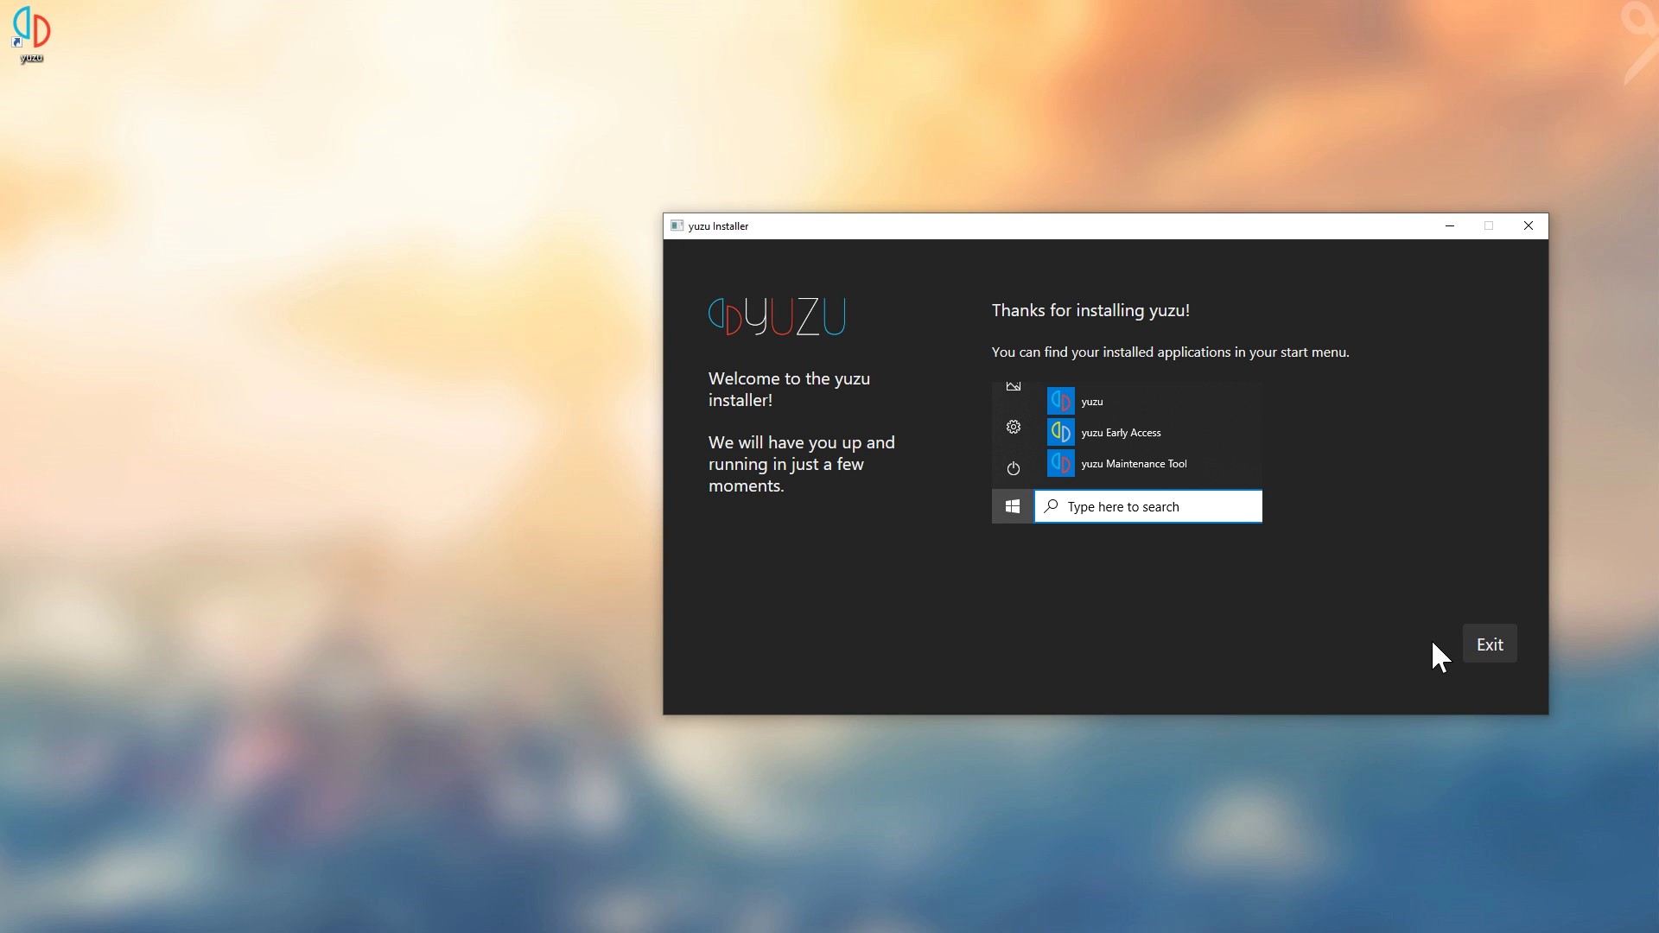
{"action": "left_click", "coordinate": [1492, 649]}
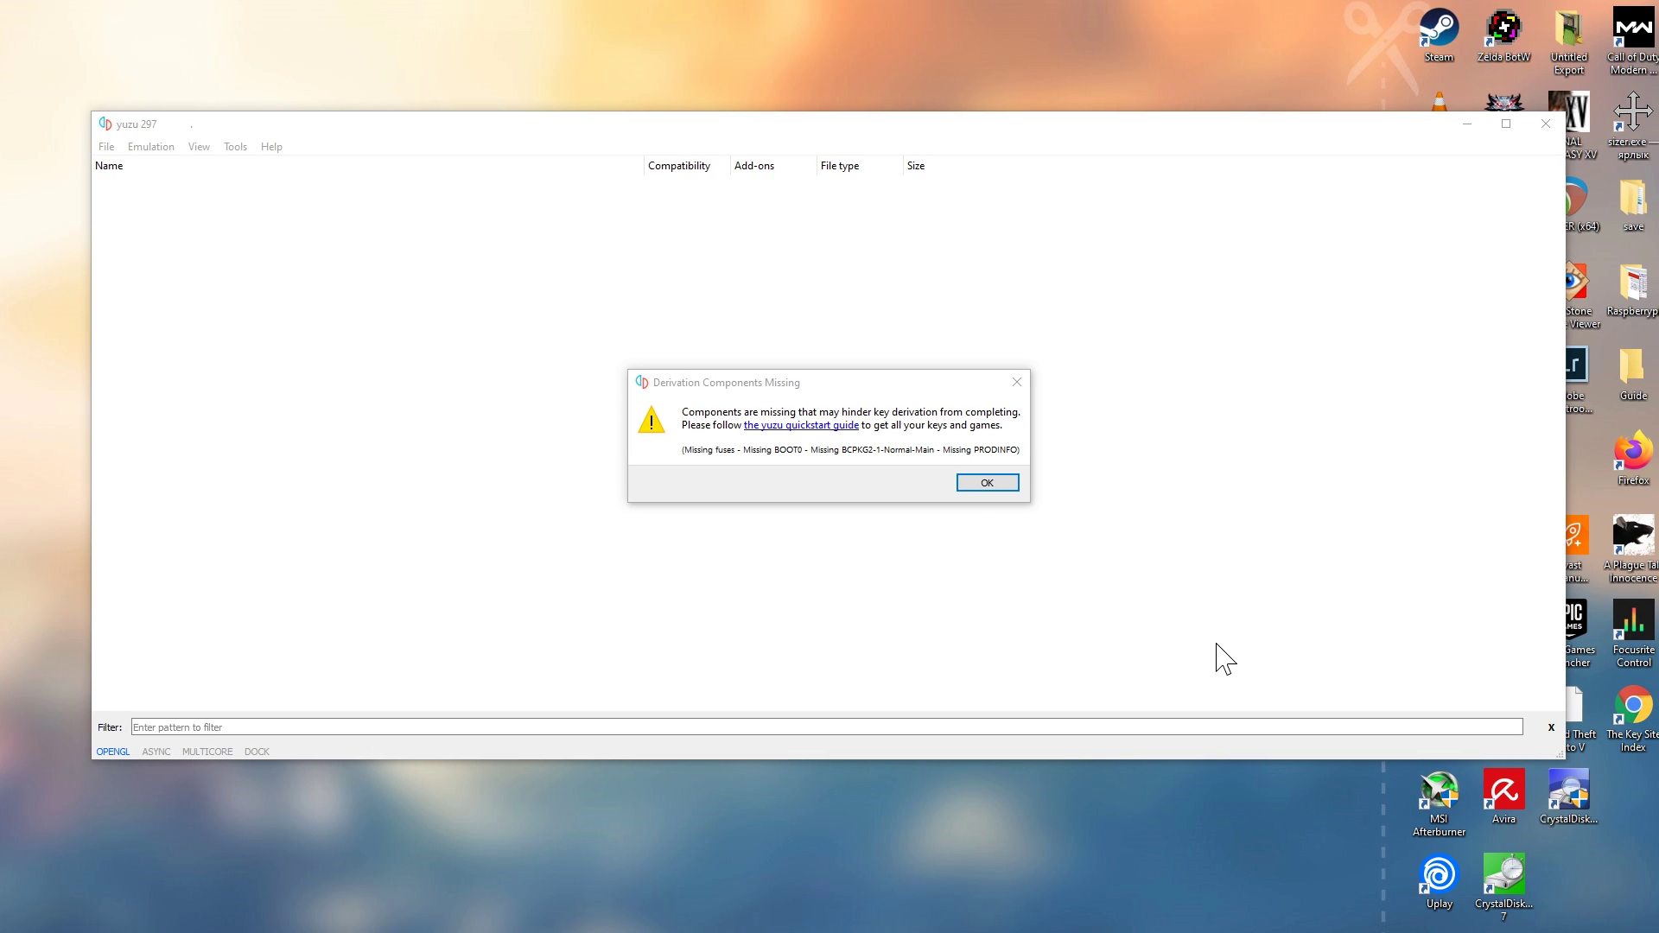
In yuzu, dismiss the missing derivation components warning and agree to share anonymous usage data
{"action": "left_click", "coordinate": [987, 484]}
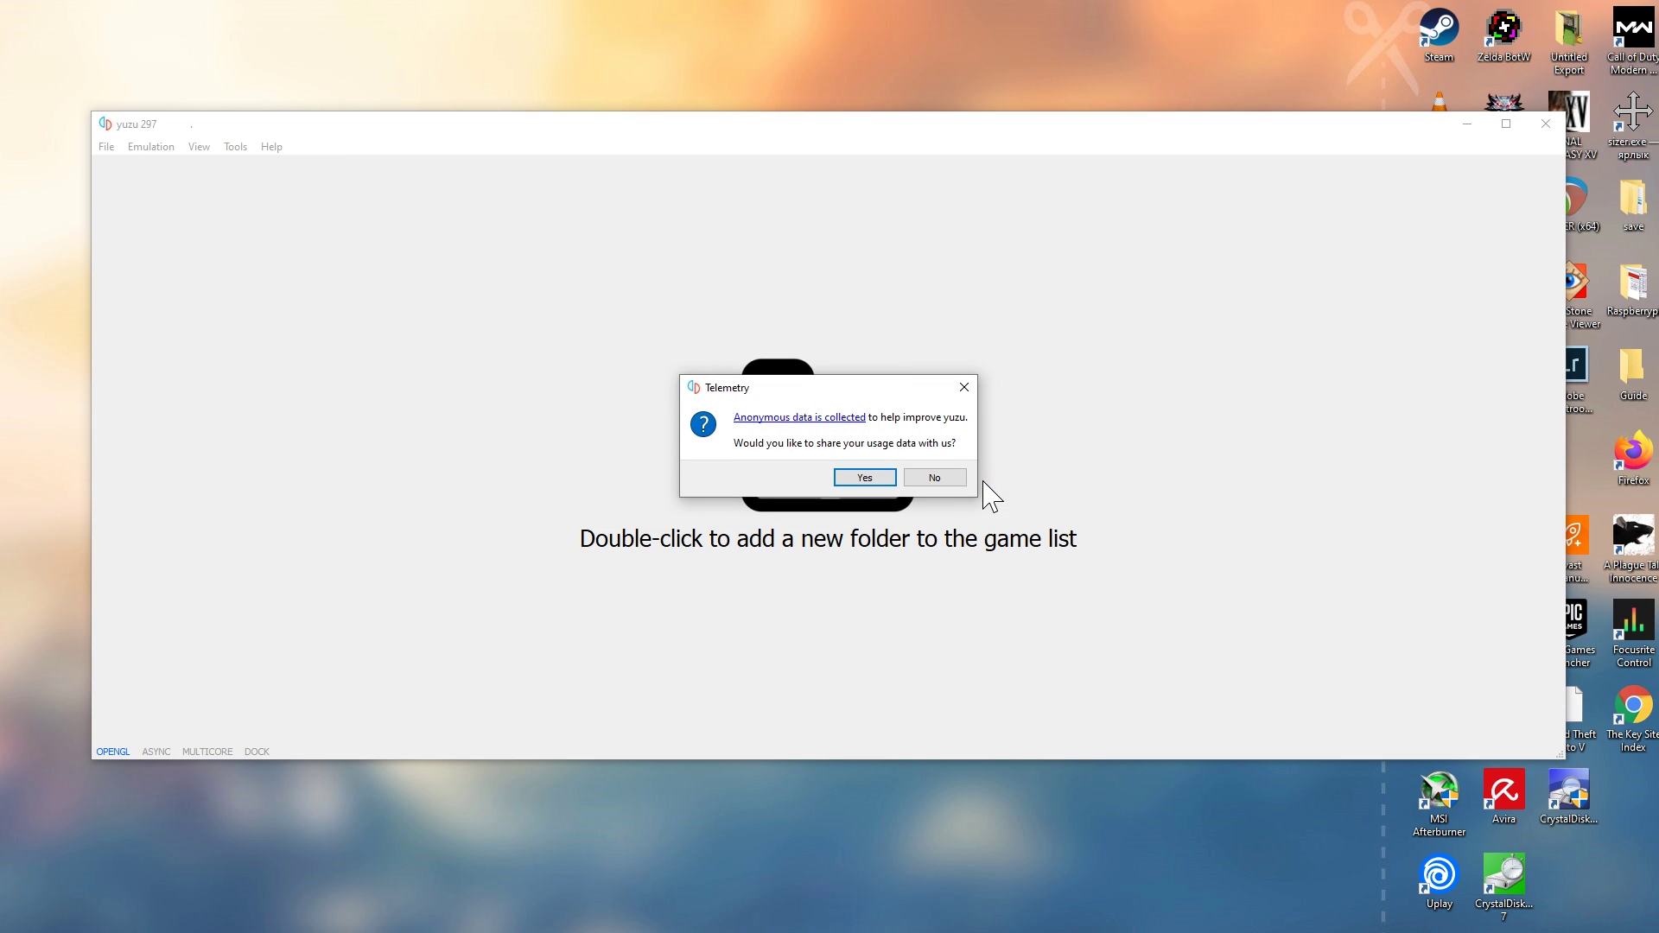
{"action": "left_click", "coordinate": [861, 478]}
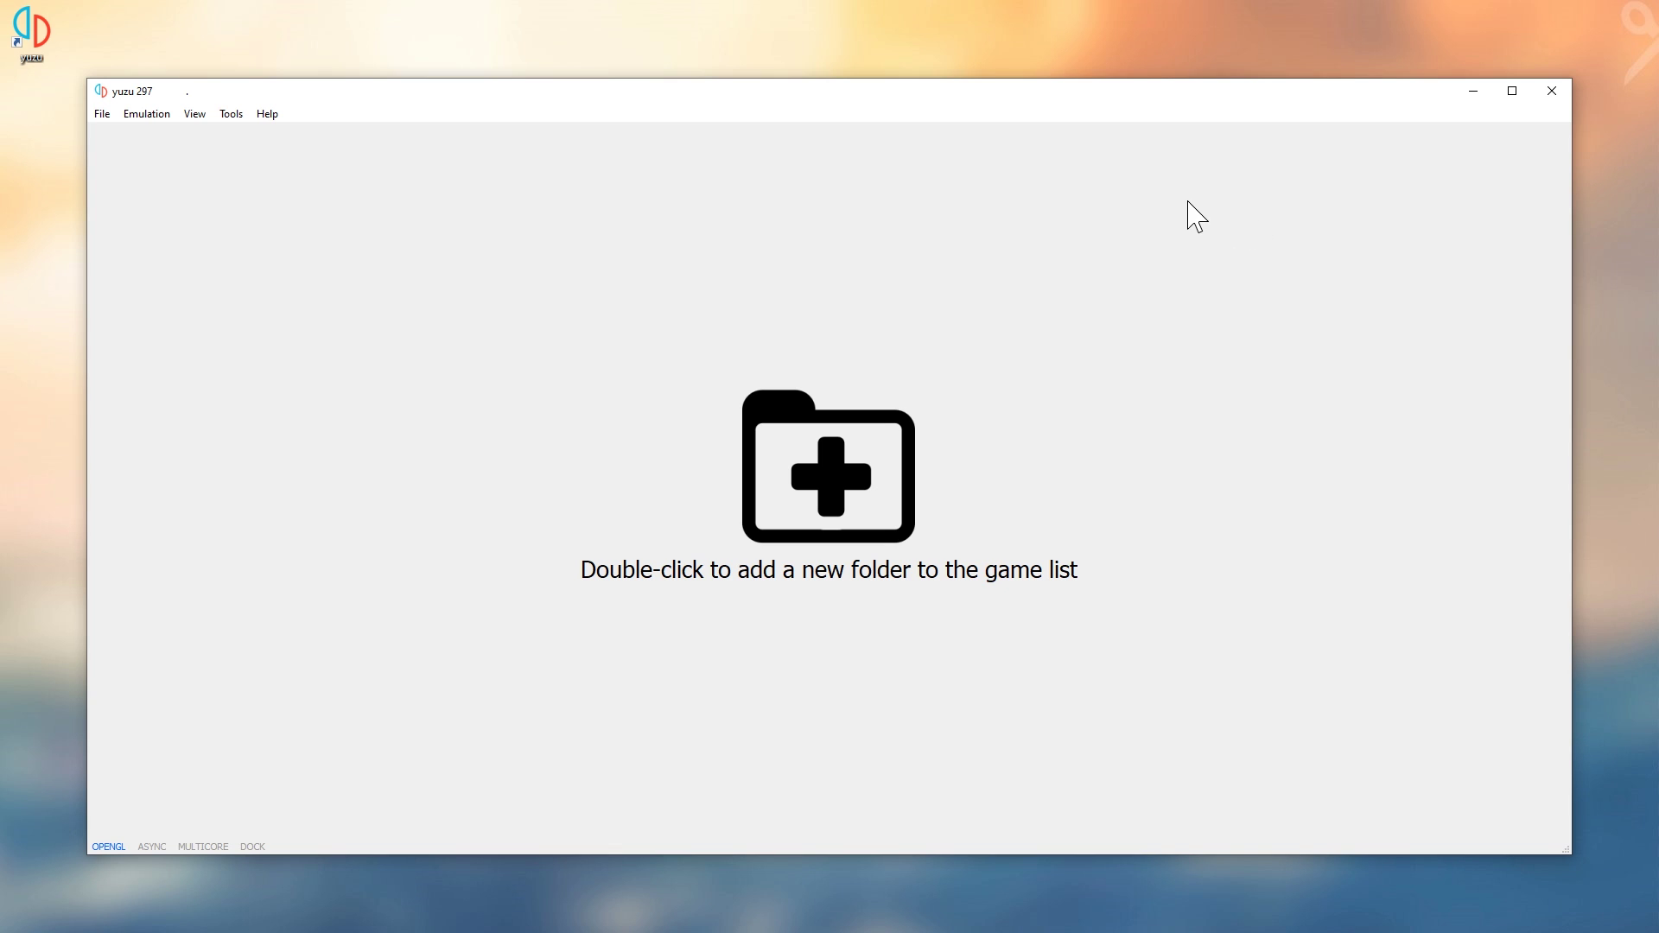
Start adding a game list folder and create a new folder named YUZU inside Games on MEDIA (D:)
{"action": "double_click", "coordinate": [846, 491]}
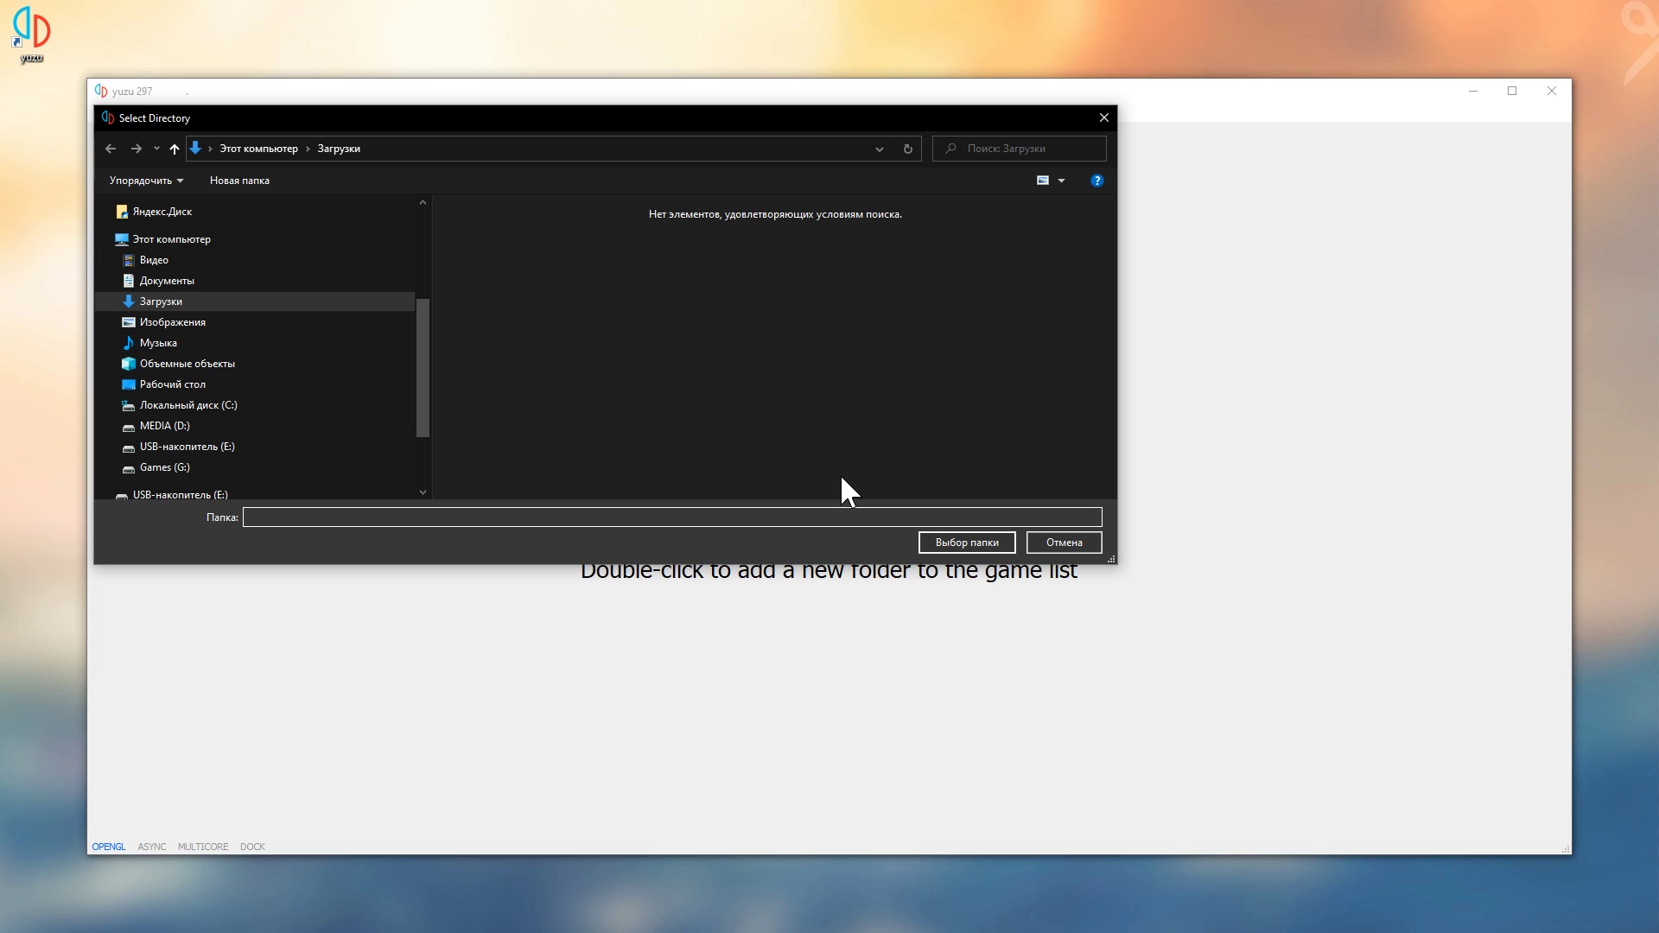
{"action": "left_click", "coordinate": [173, 427]}
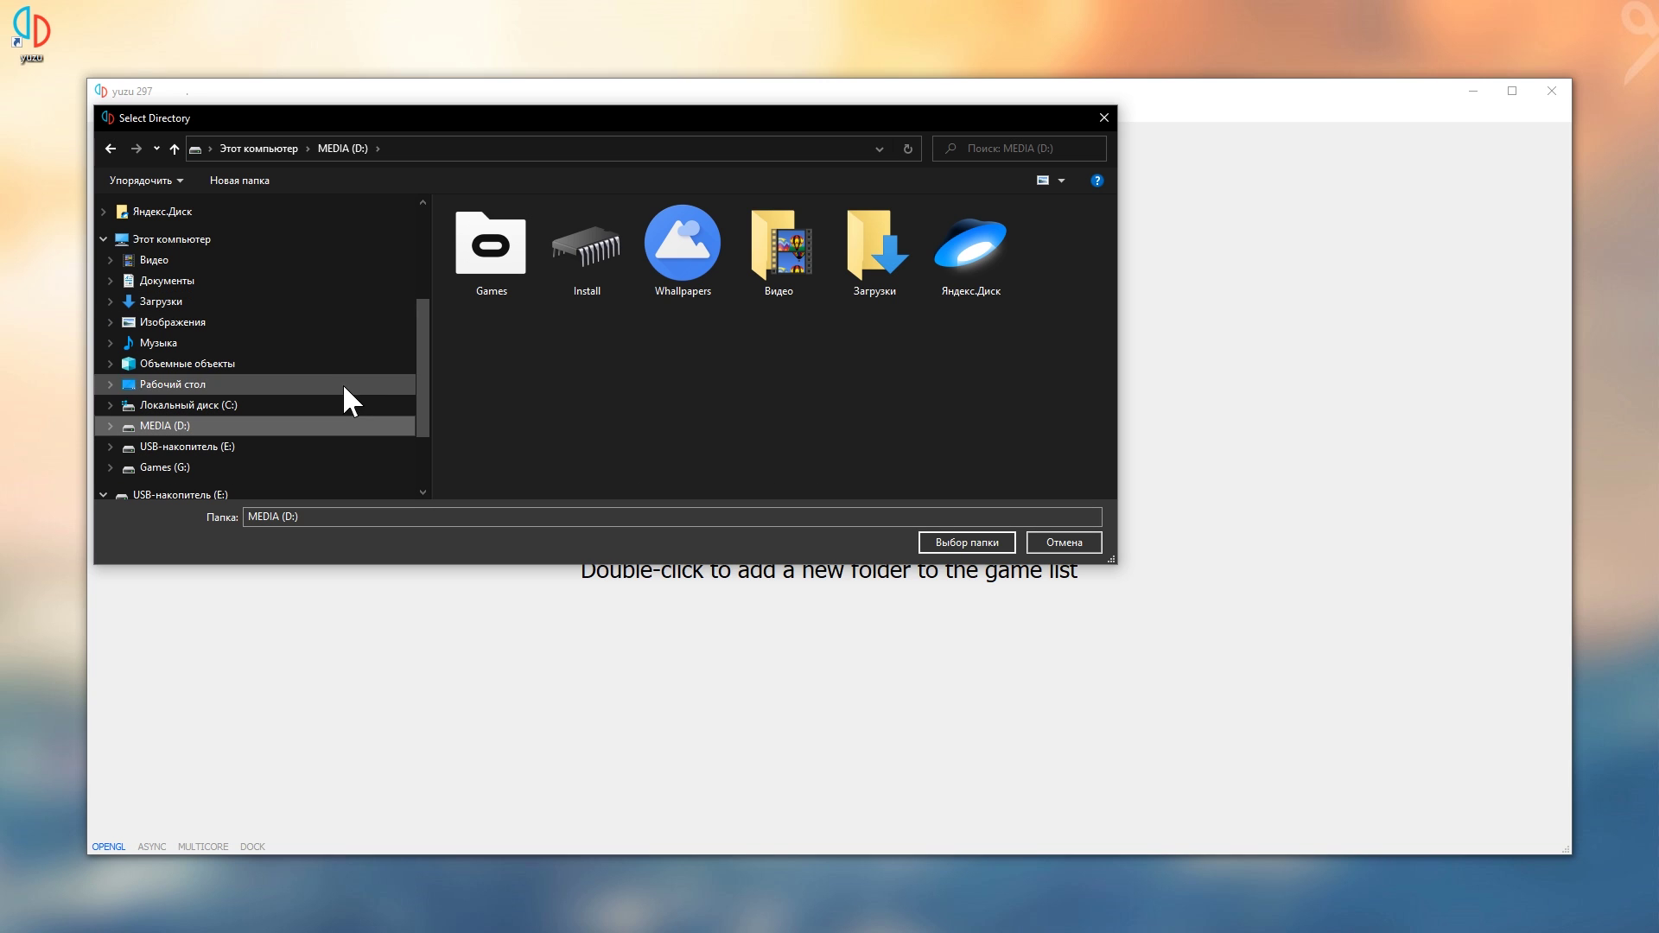
{"action": "double_click", "coordinate": [531, 252]}
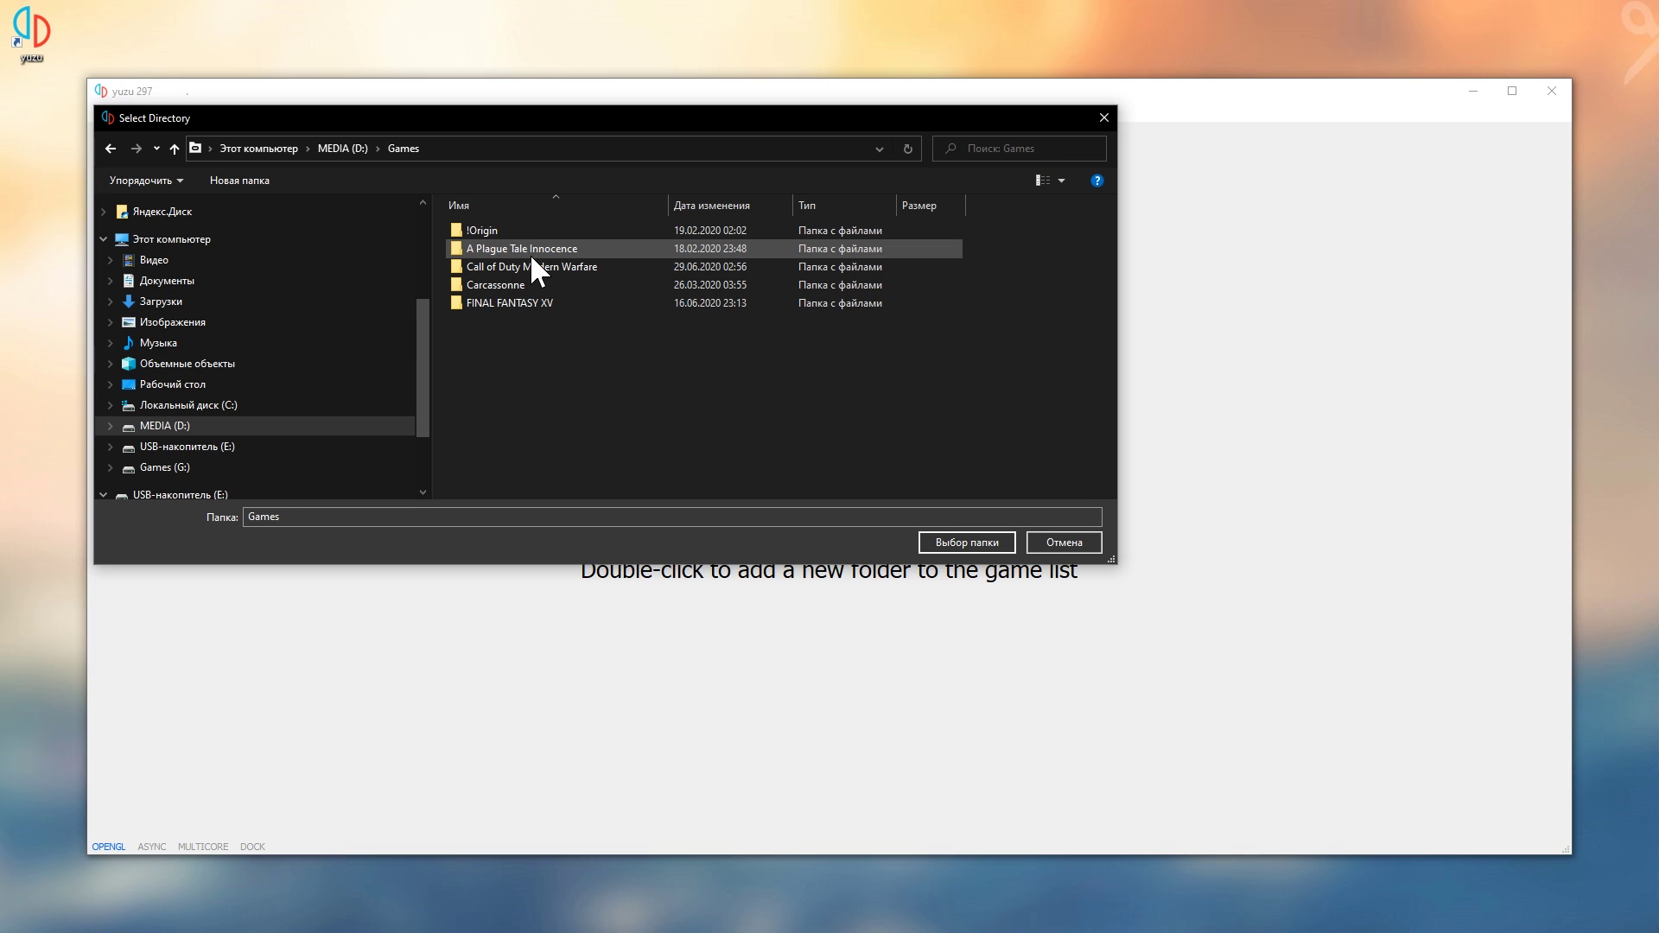
{"action": "right_click", "coordinate": [515, 372]}
{"action": "mouse_move", "coordinate": [622, 553]}
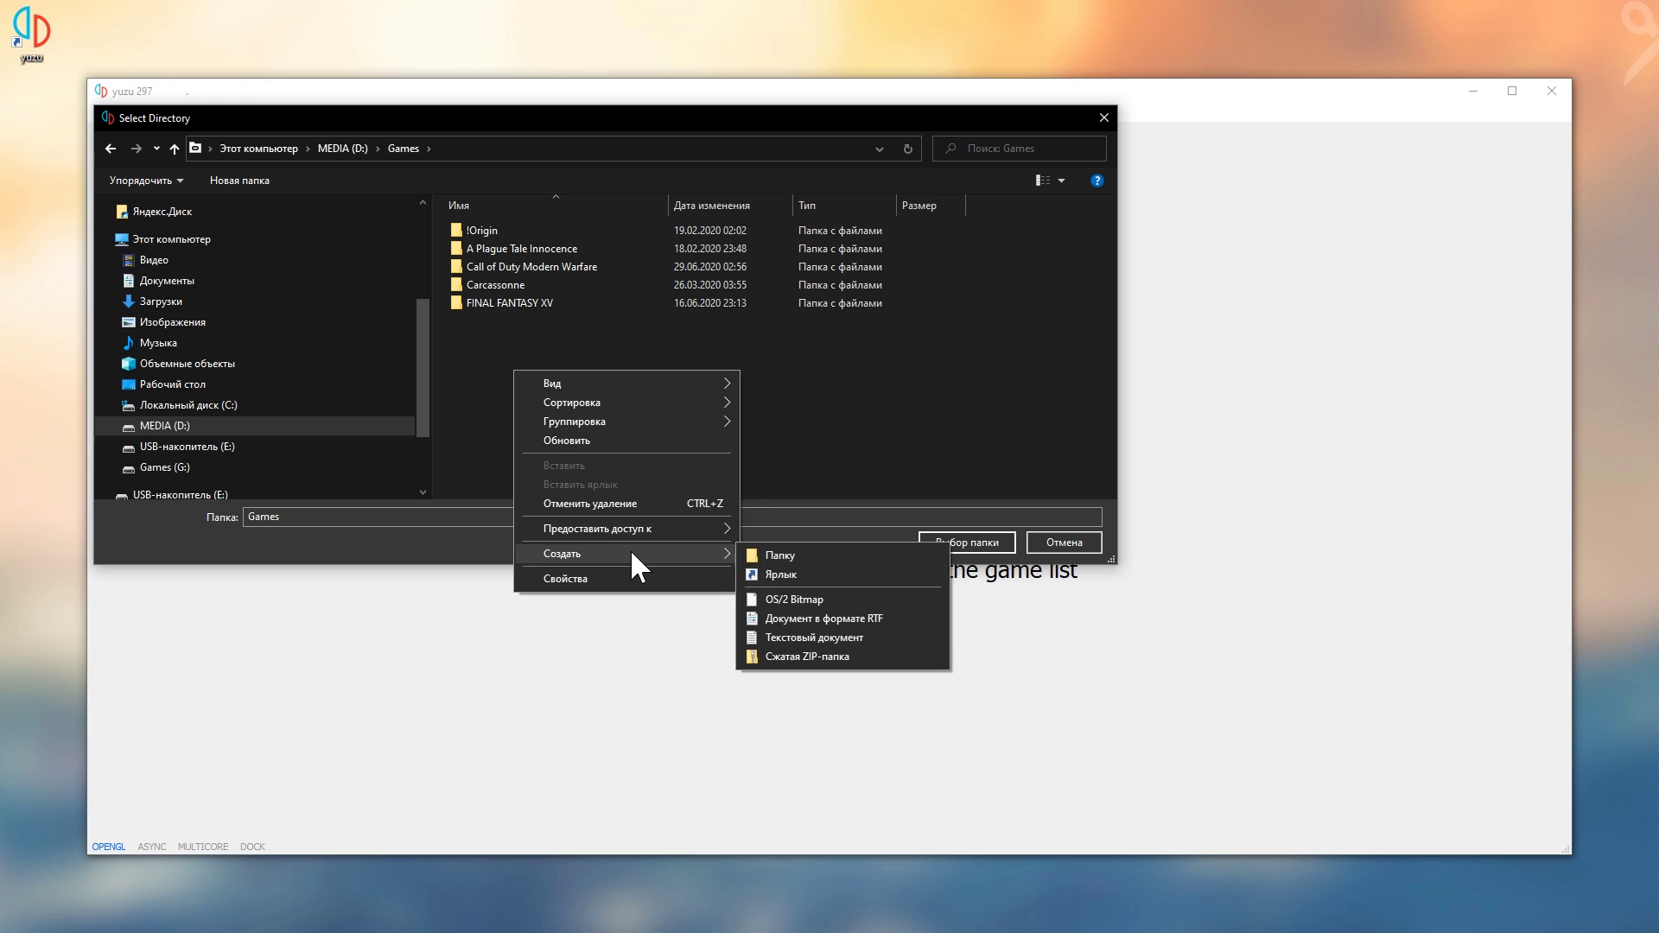
{"action": "left_click", "coordinate": [774, 558]}
{"action": "type", "text": "Y"}
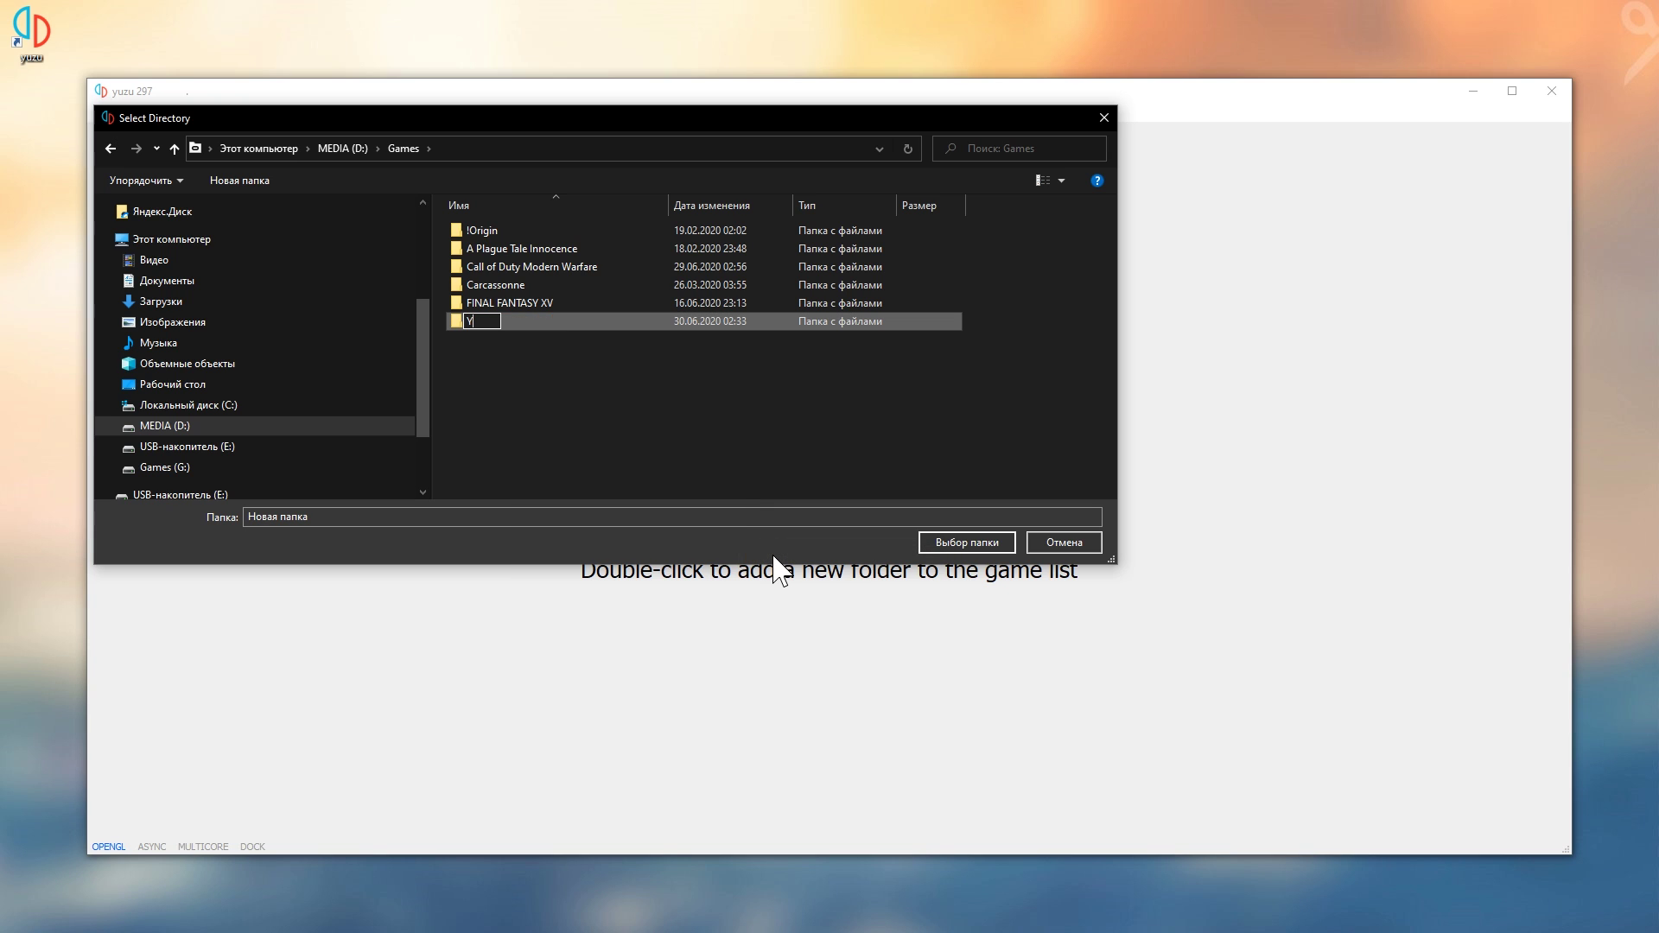
{"action": "type", "text": "UZU"}
{"action": "key", "text": "Return"}
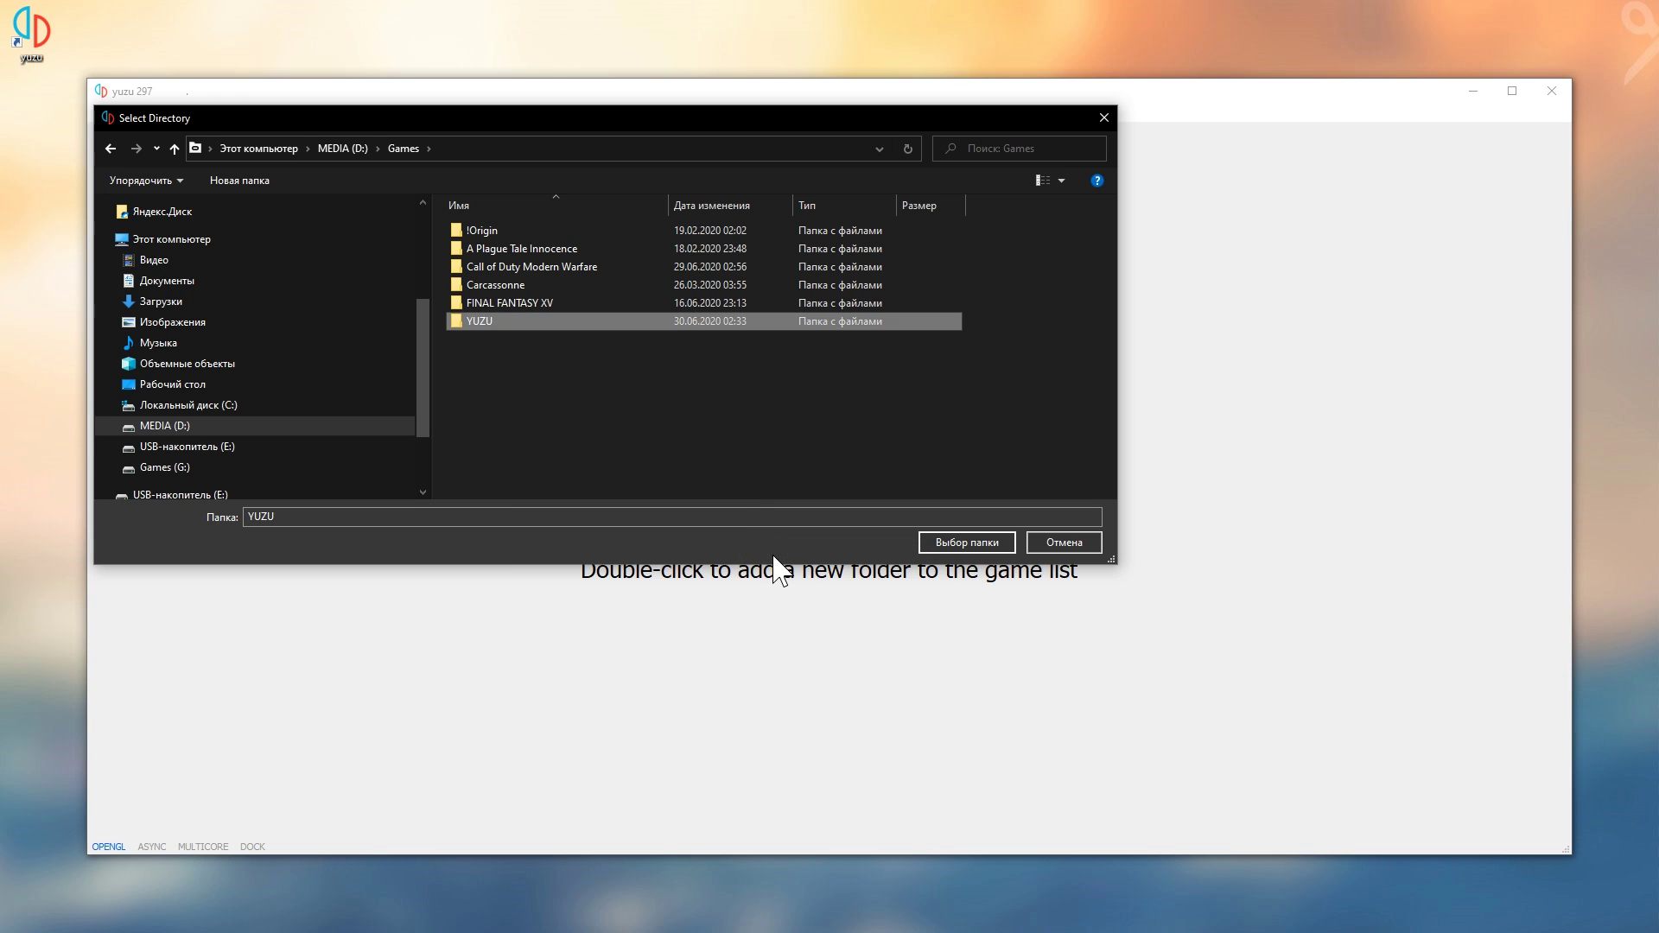
Create a Games subfolder inside the YUZU folder and choose it as the game directory
{"action": "double_click", "coordinate": [482, 319]}
{"action": "right_click", "coordinate": [486, 320]}
{"action": "mouse_move", "coordinate": [611, 526]}
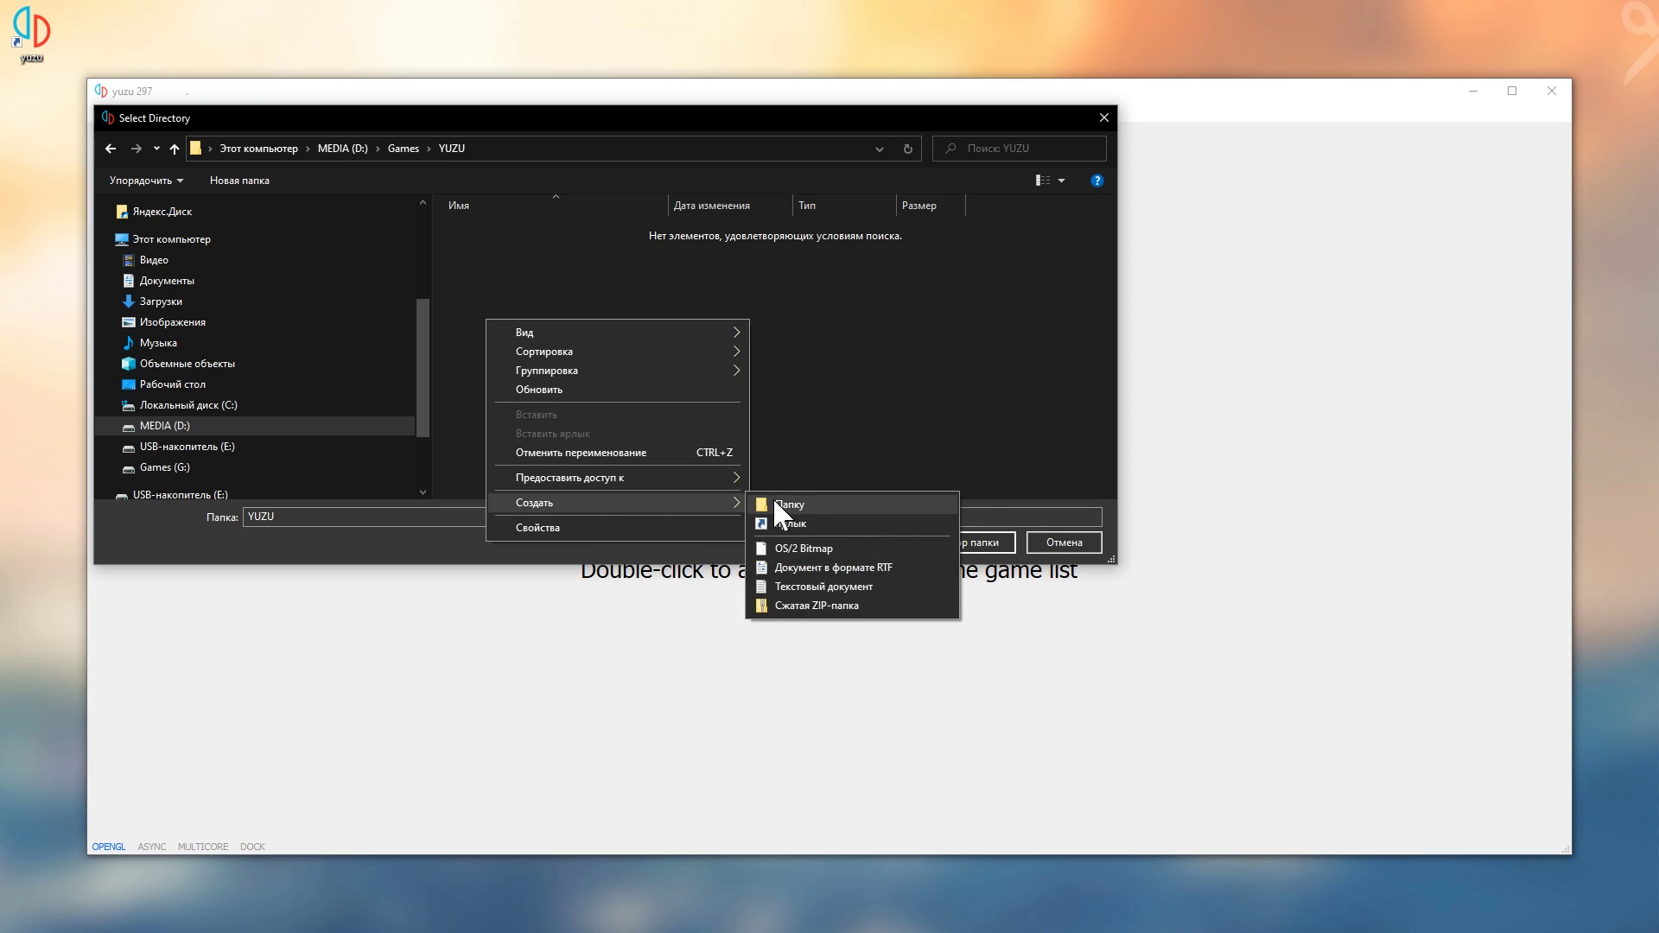
{"action": "left_click", "coordinate": [772, 501]}
{"action": "type", "text": "Games"}
{"action": "key", "text": "Return"}
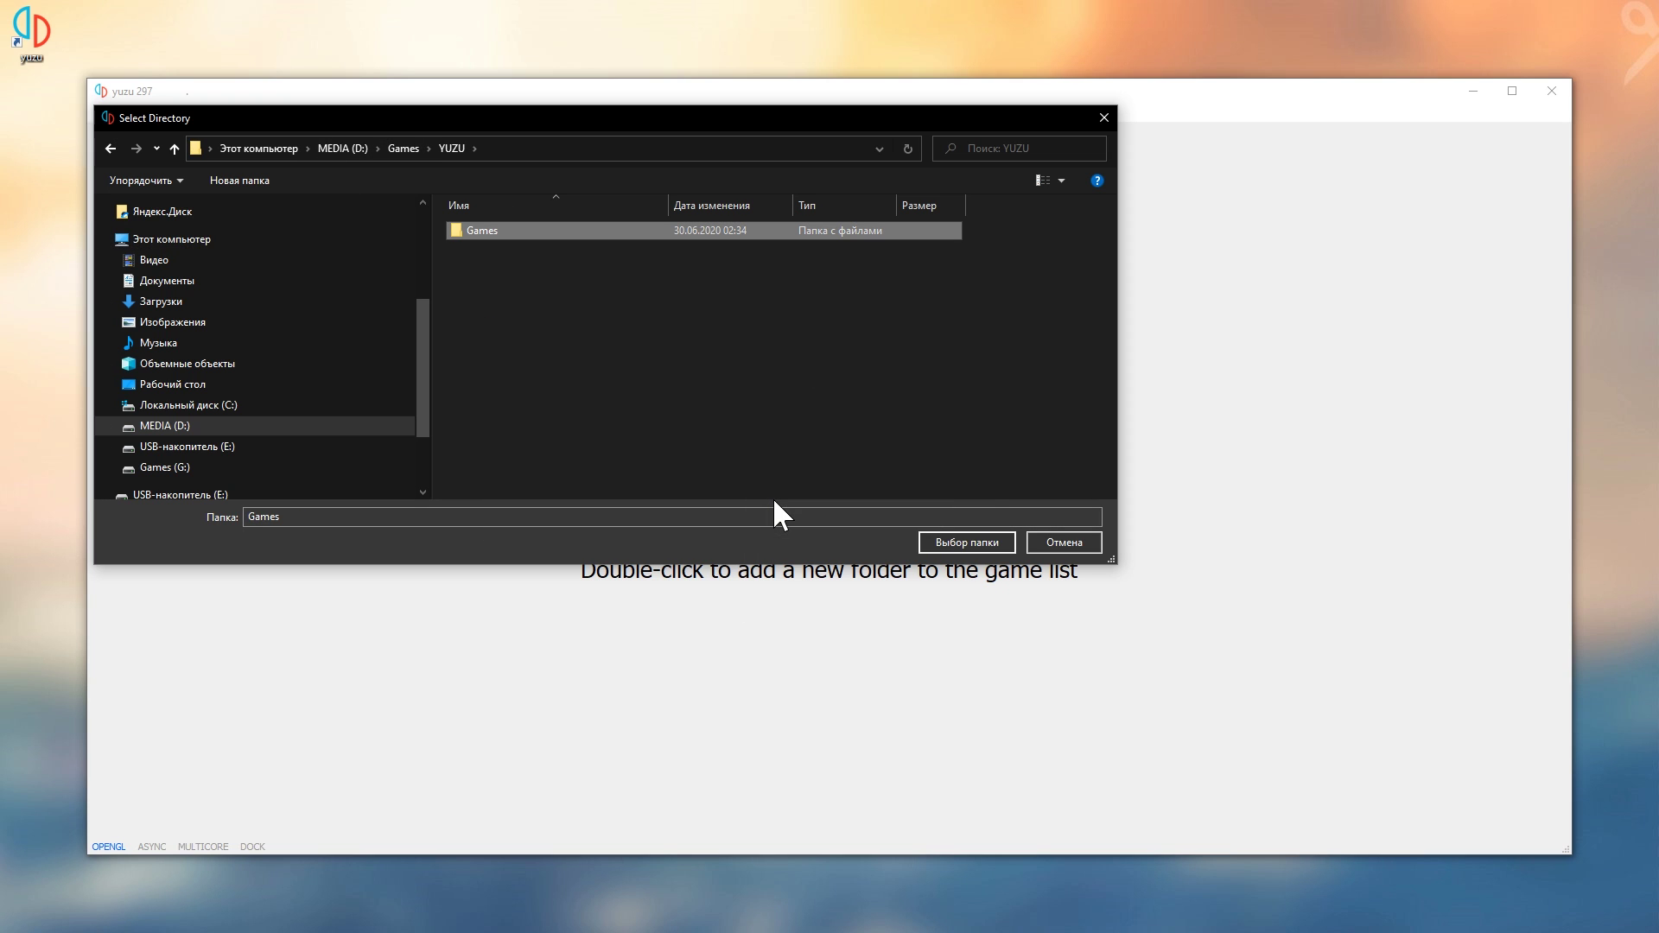
{"action": "left_click", "coordinate": [994, 542]}
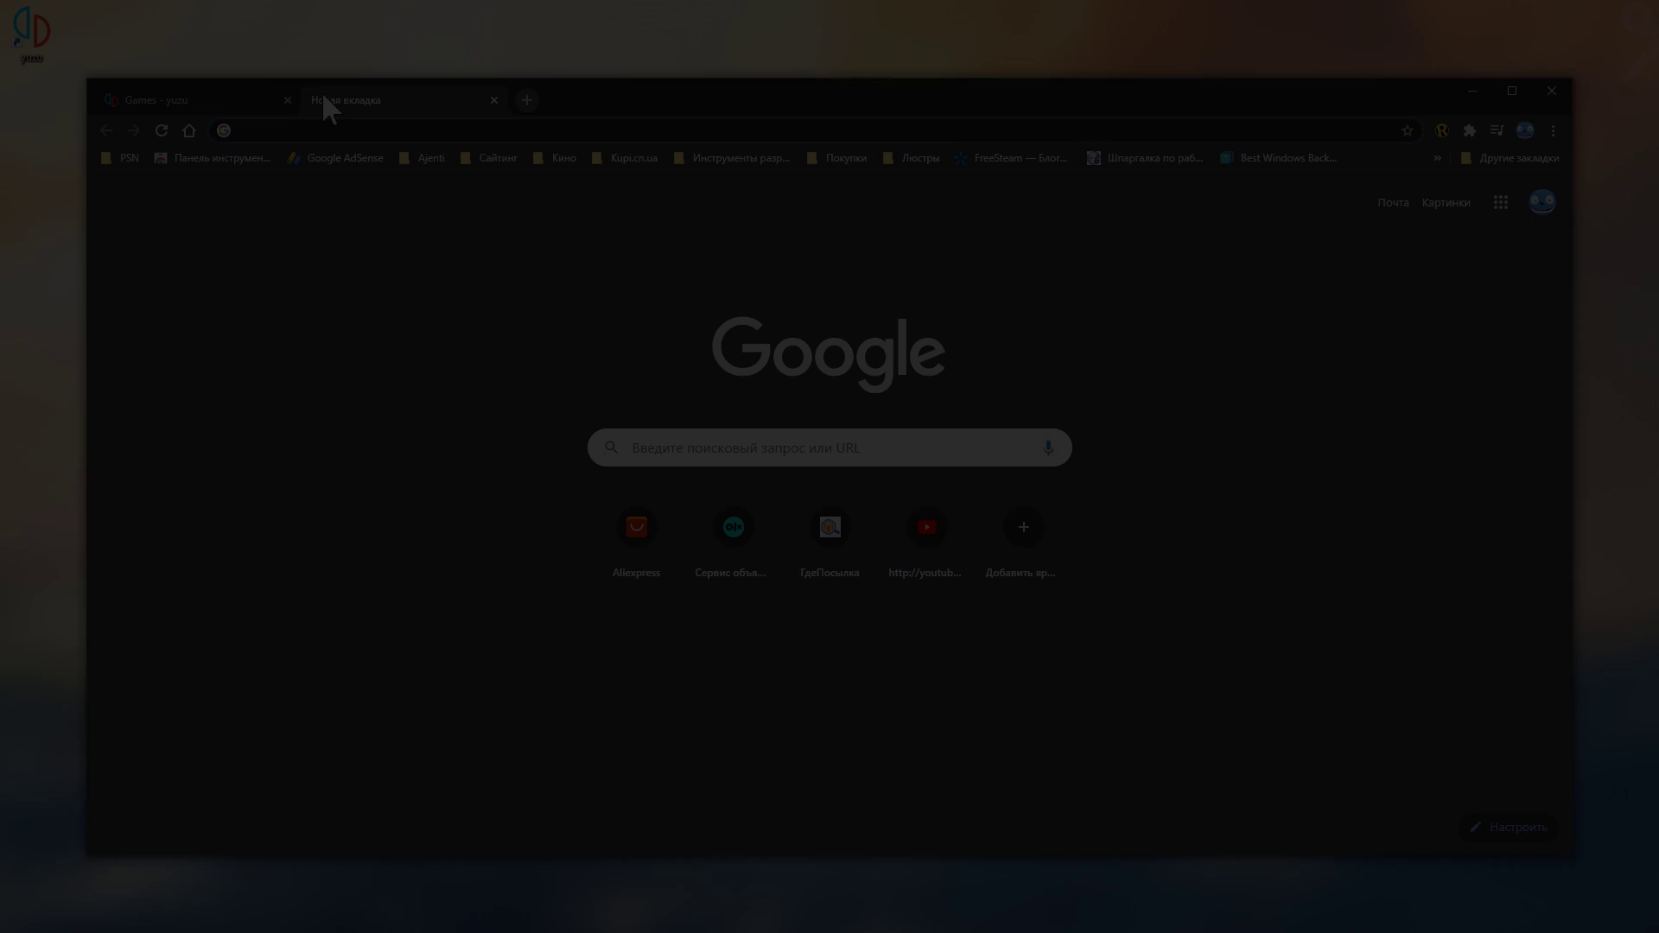
Switch to Chrome and search Google for "nsp games download"
{"action": "type", "text": "nsp games"}
{"action": "key", "text": "Down"}
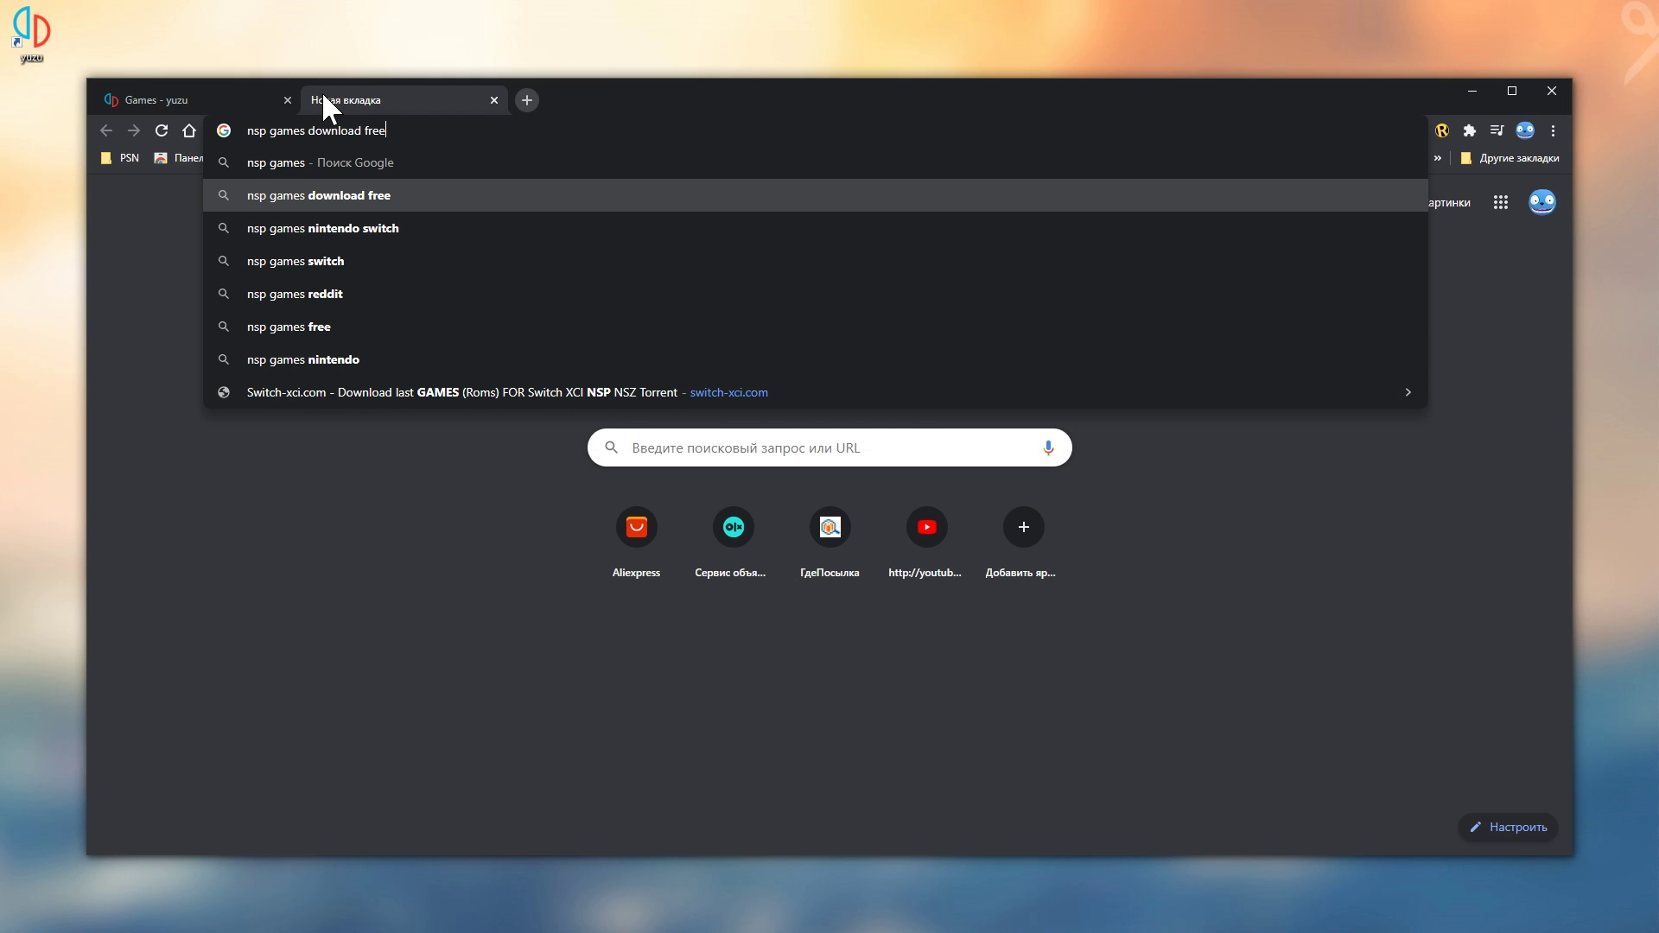
{"action": "key", "text": "BackSpace"}
{"action": "key", "text": "BackSpace"}
{"action": "key", "text": "BackSpace"}
{"action": "key", "text": "BackSpace"}
{"action": "key", "text": "BackSpace"}
{"action": "key", "text": "Return"}
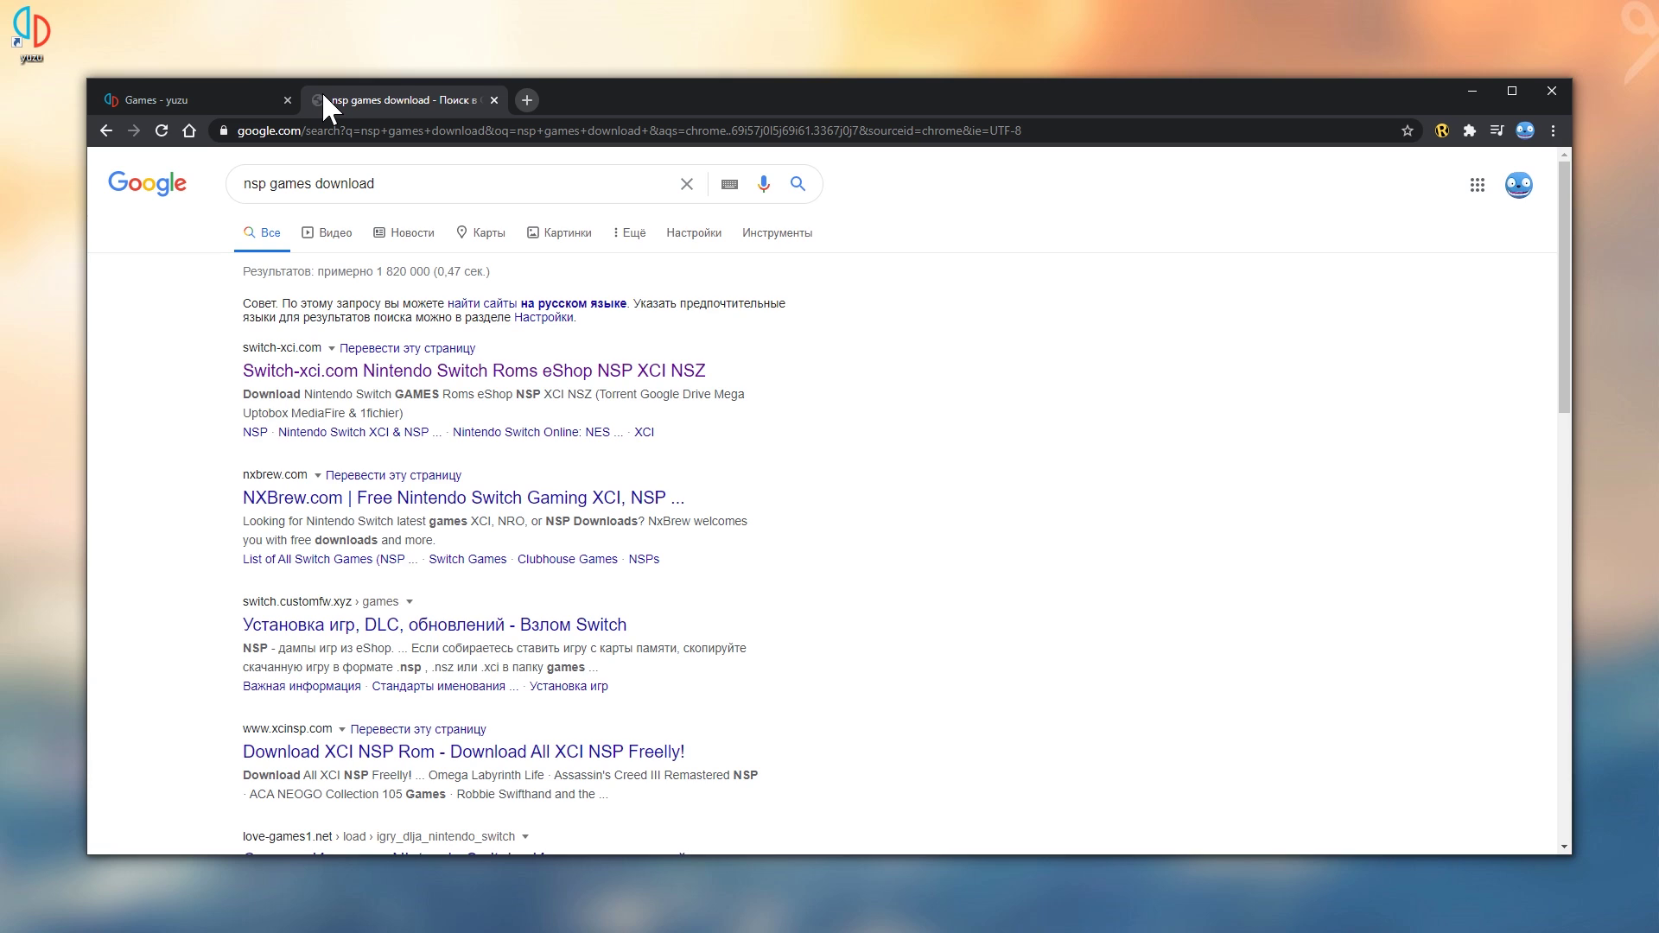
Open the switch-xci.com search result and look through the Super Mario Odyssey page down to its links
{"action": "left_click", "coordinate": [353, 374]}
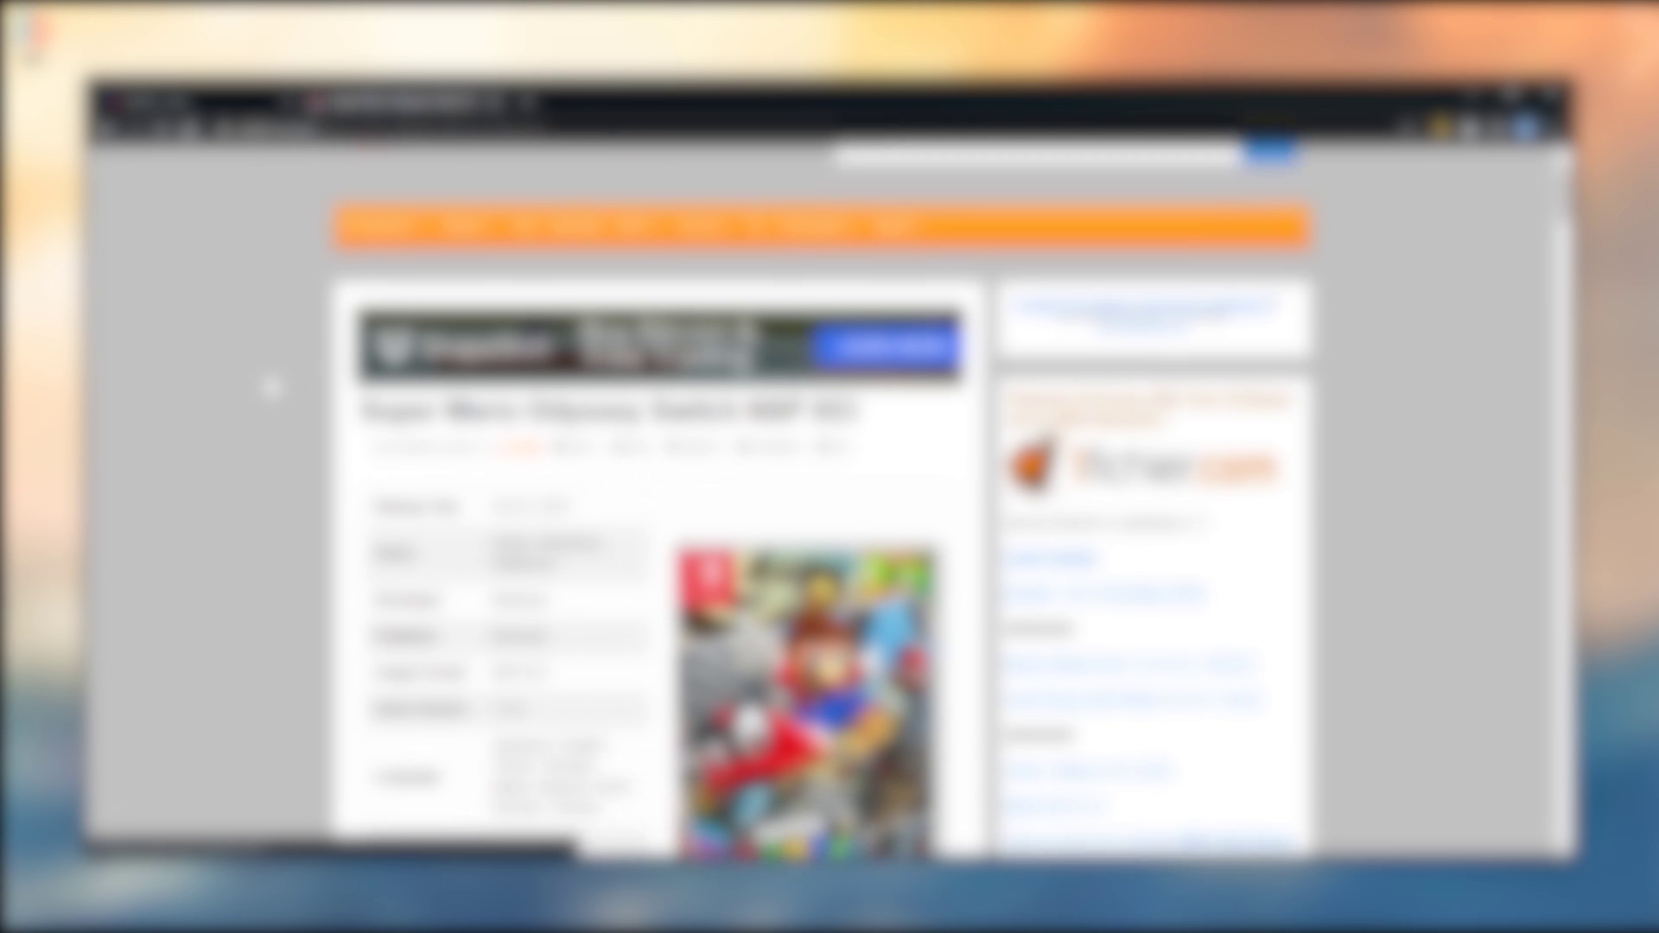
{"action": "scroll", "coordinate": [270, 386], "scroll_direction": "down", "scroll_amount": 10}
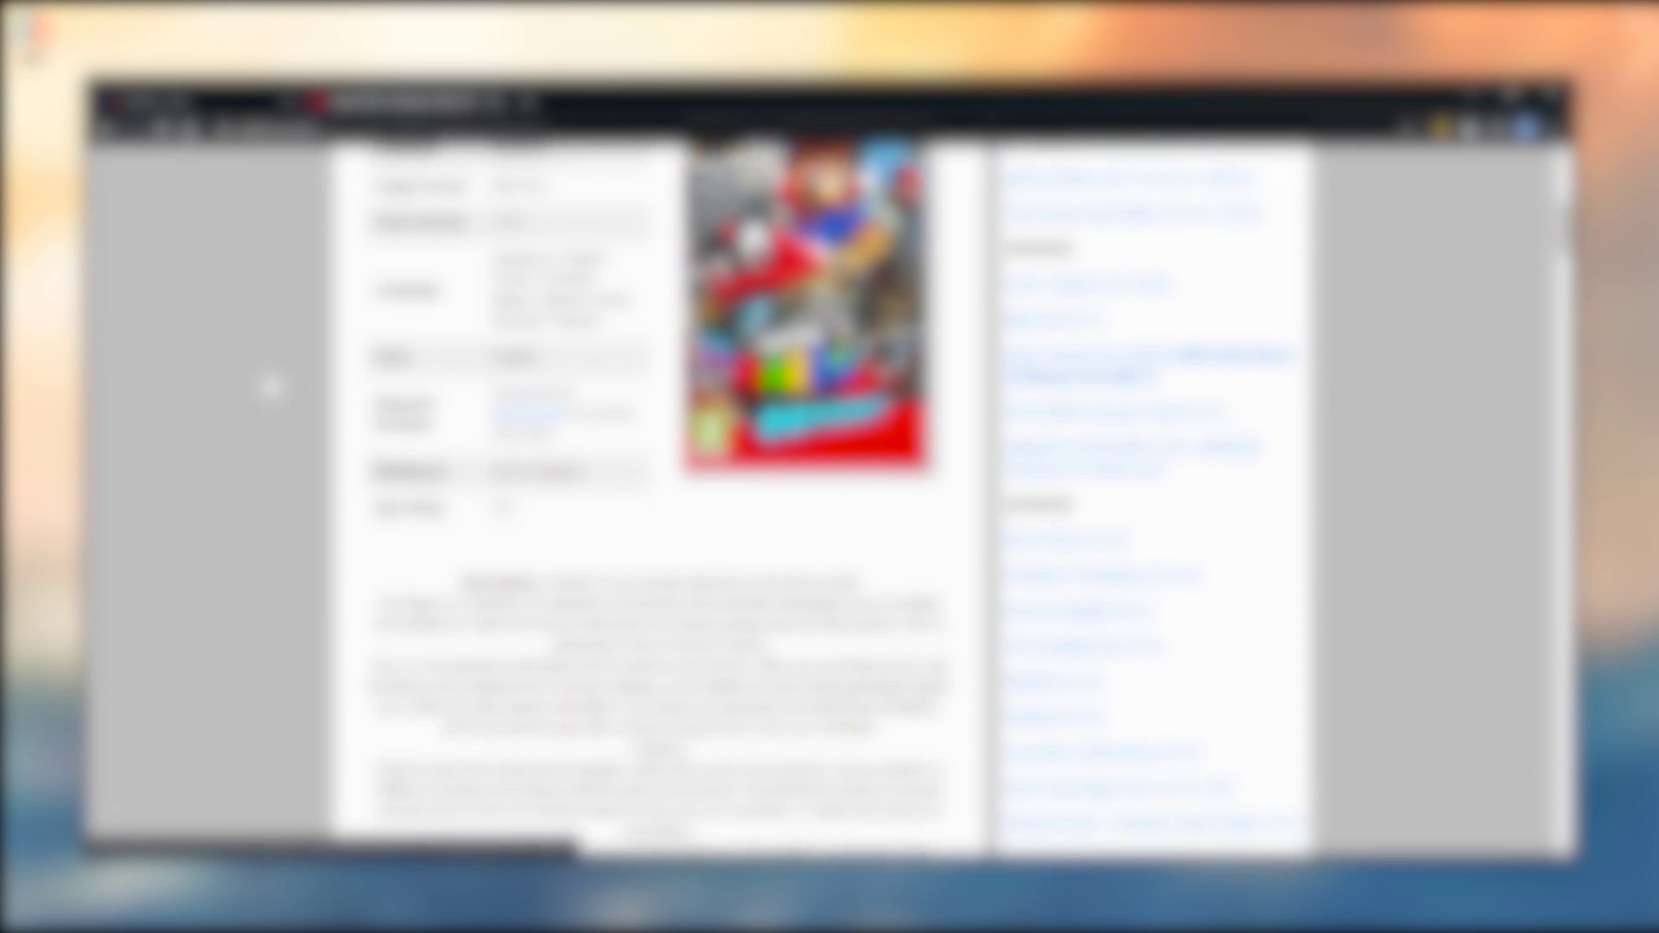
{"action": "scroll", "coordinate": [270, 386], "scroll_direction": "down", "scroll_amount": 2}
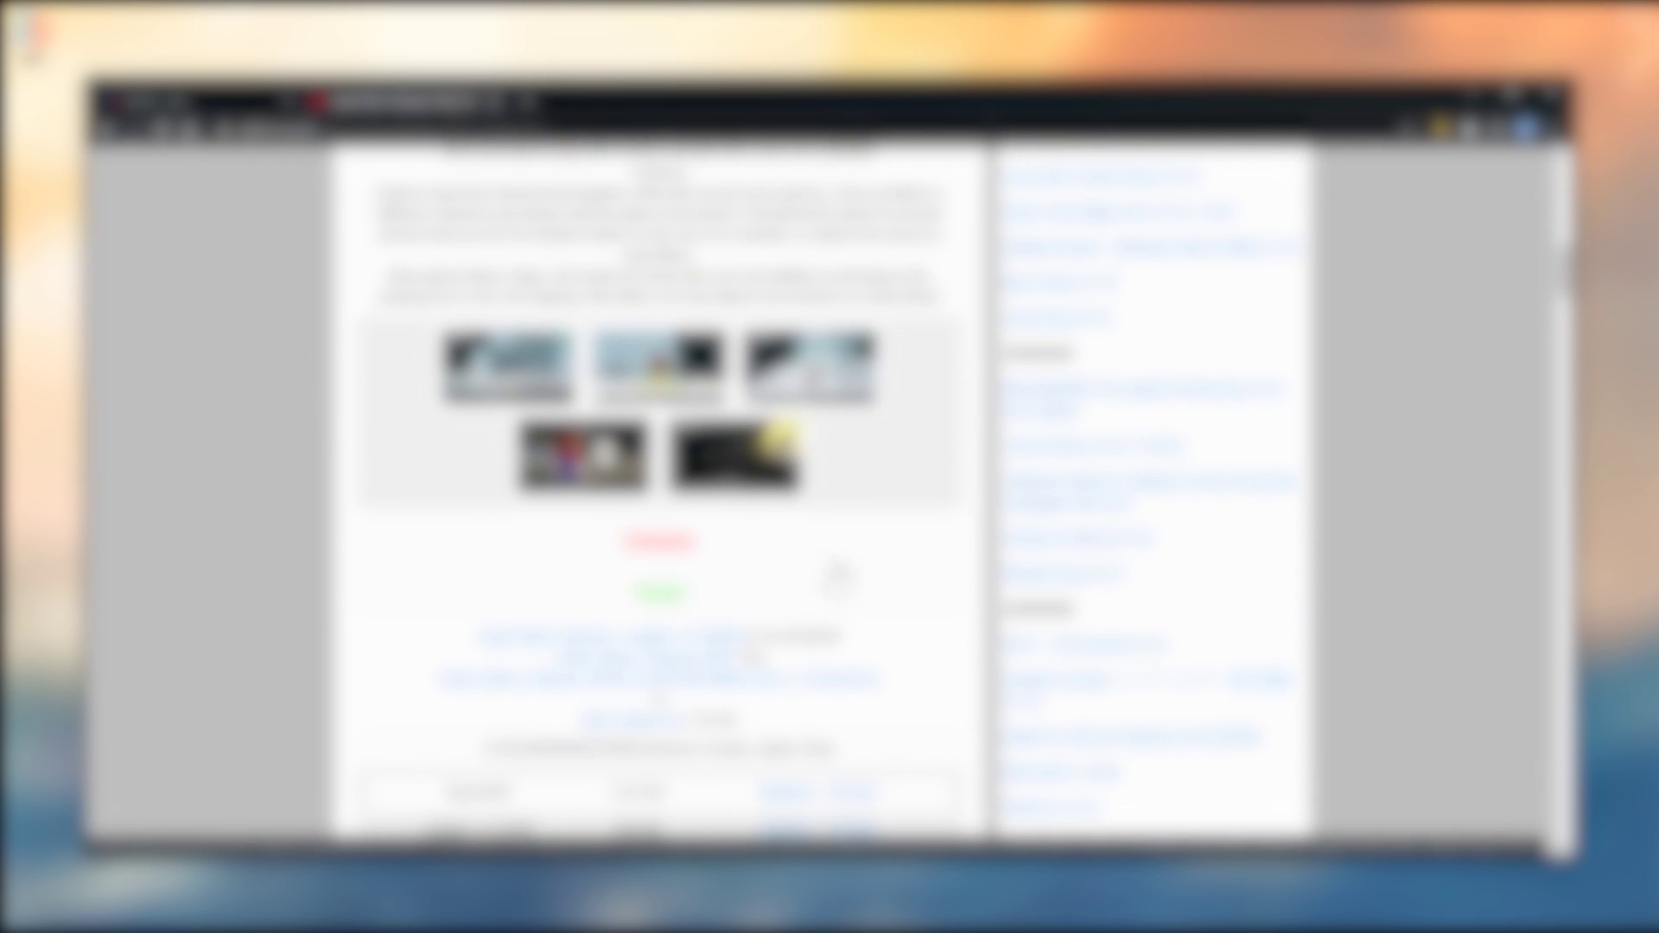
{"action": "left_click", "coordinate": [833, 574]}
{"action": "left_click", "coordinate": [697, 105]}
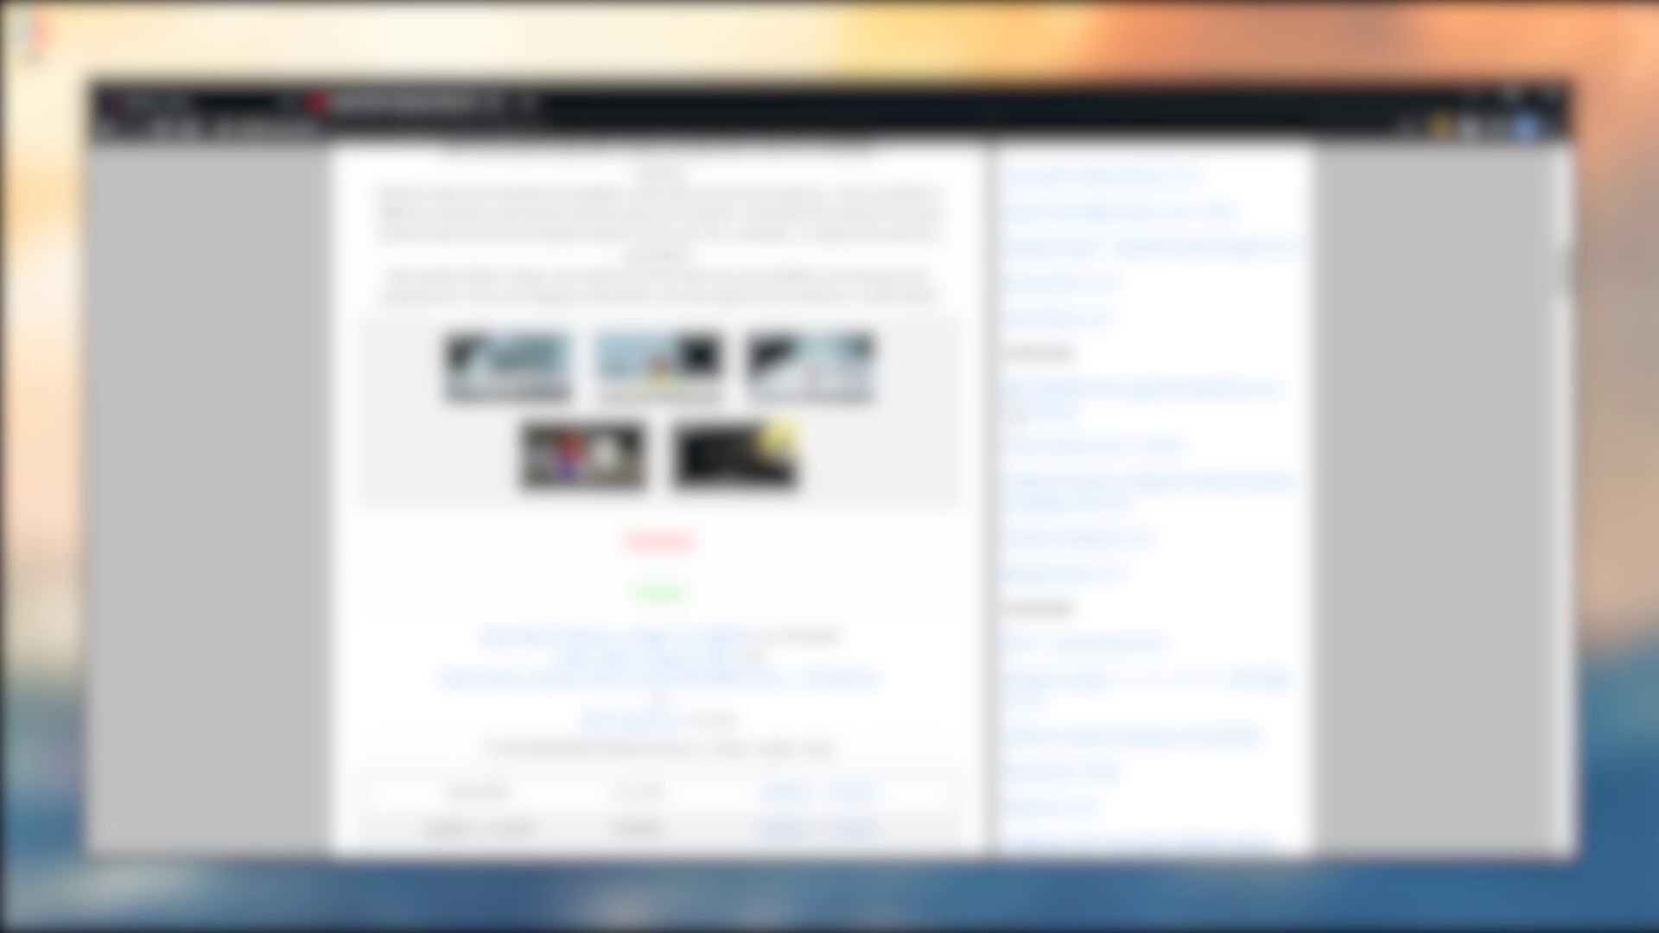
{"action": "scroll", "coordinate": [662, 493], "scroll_direction": "down", "scroll_amount": 3}
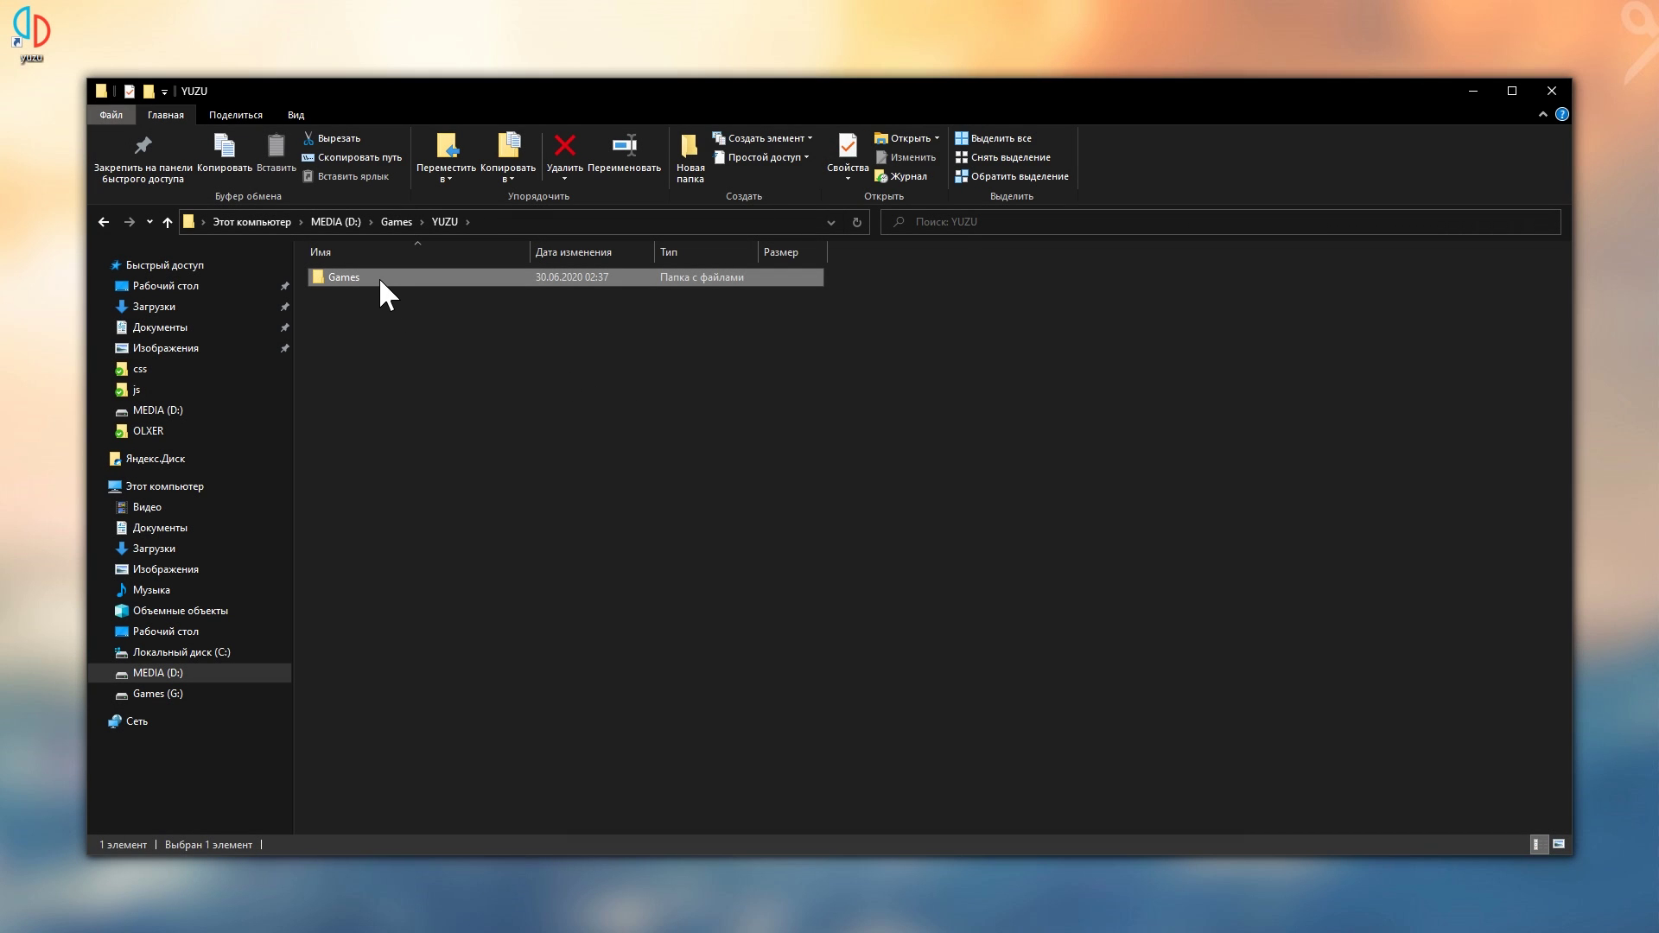
In File Explorer, open the Games folder inside YUZU, widen the name column, and examine the two Super Mario Odyssey NSP files
{"action": "double_click", "coordinate": [378, 276]}
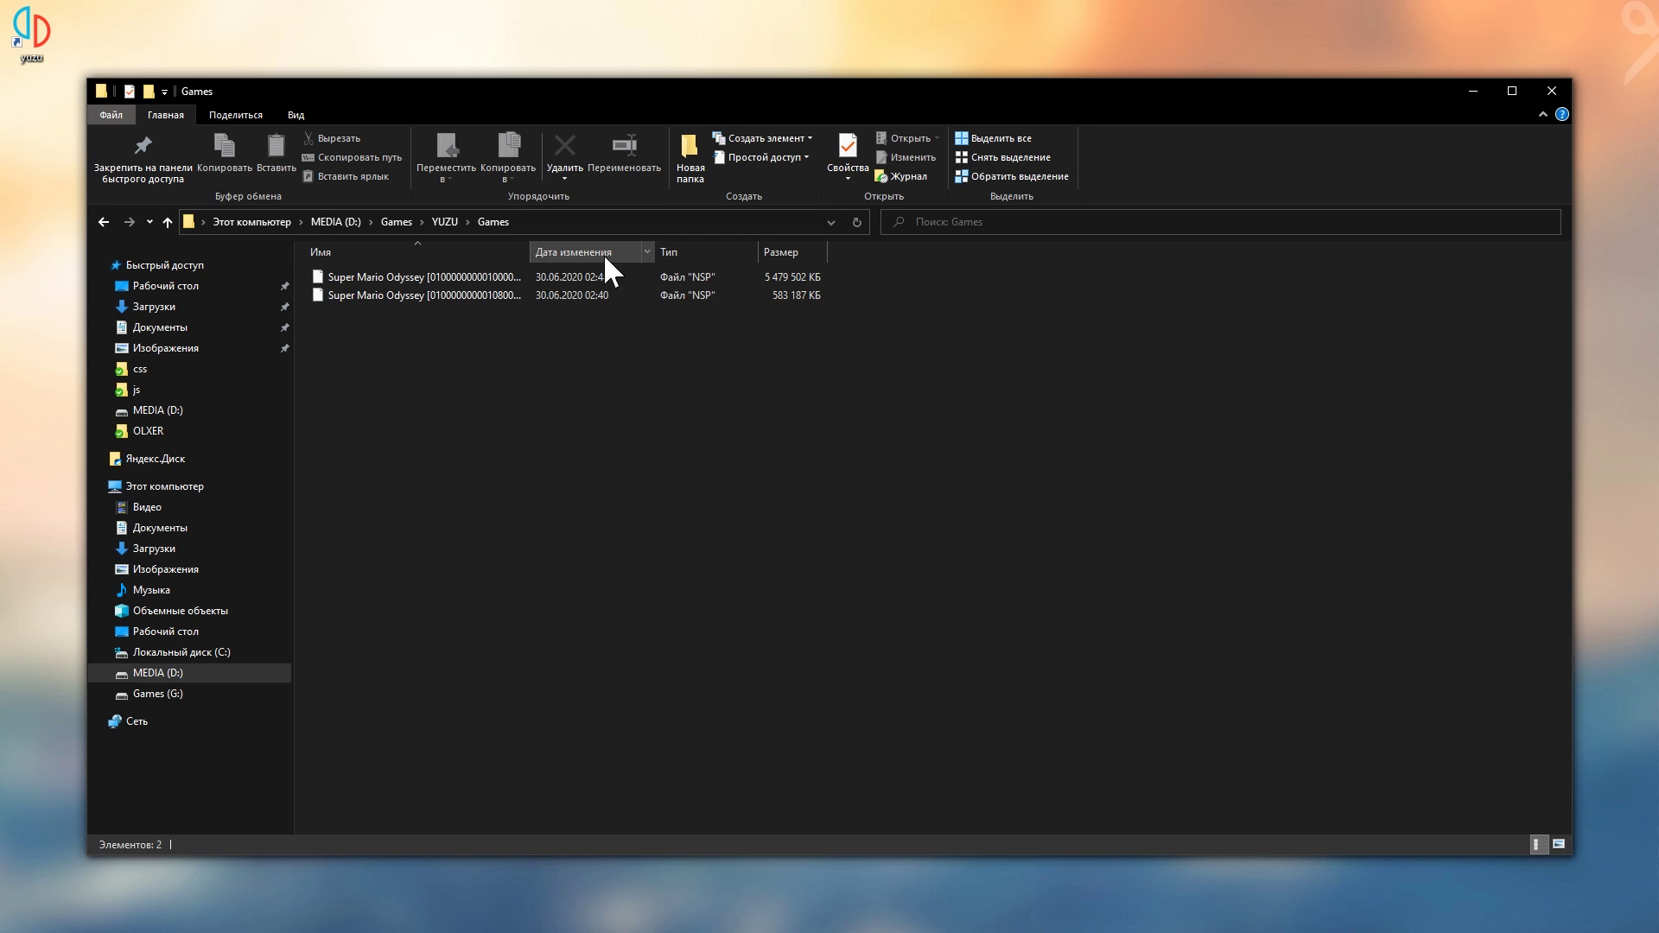
{"action": "left_click_drag", "start_coordinate": [530, 252], "coordinate": [637, 249]}
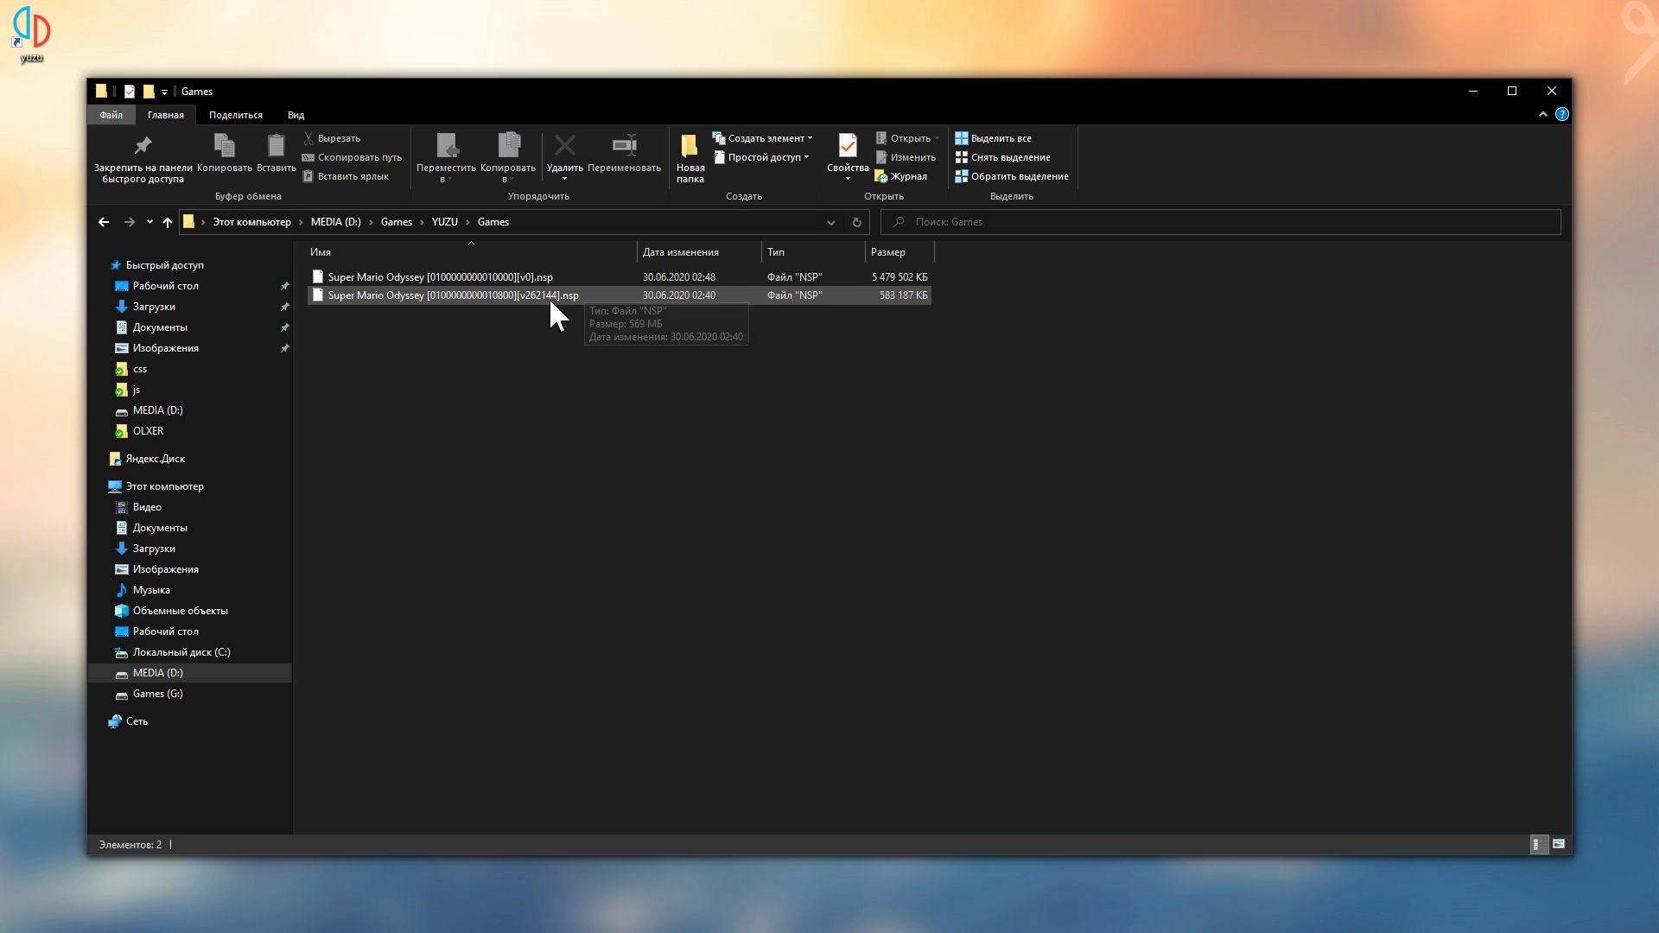
{"action": "left_click", "coordinate": [533, 279]}
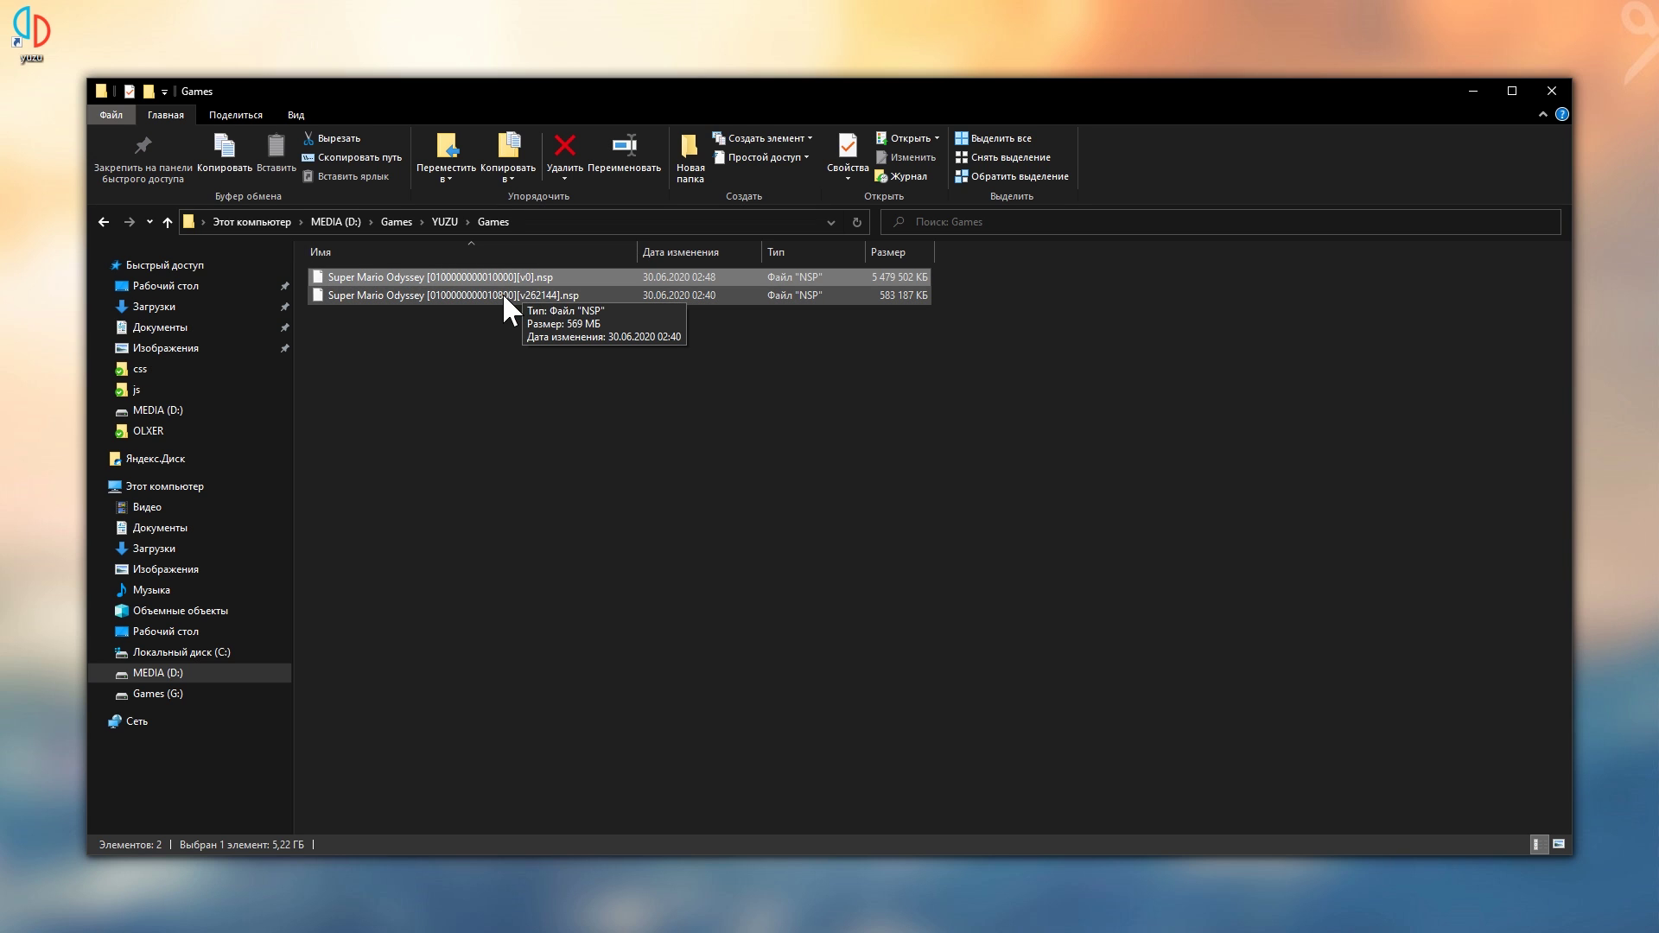
{"action": "left_click", "coordinate": [504, 298]}
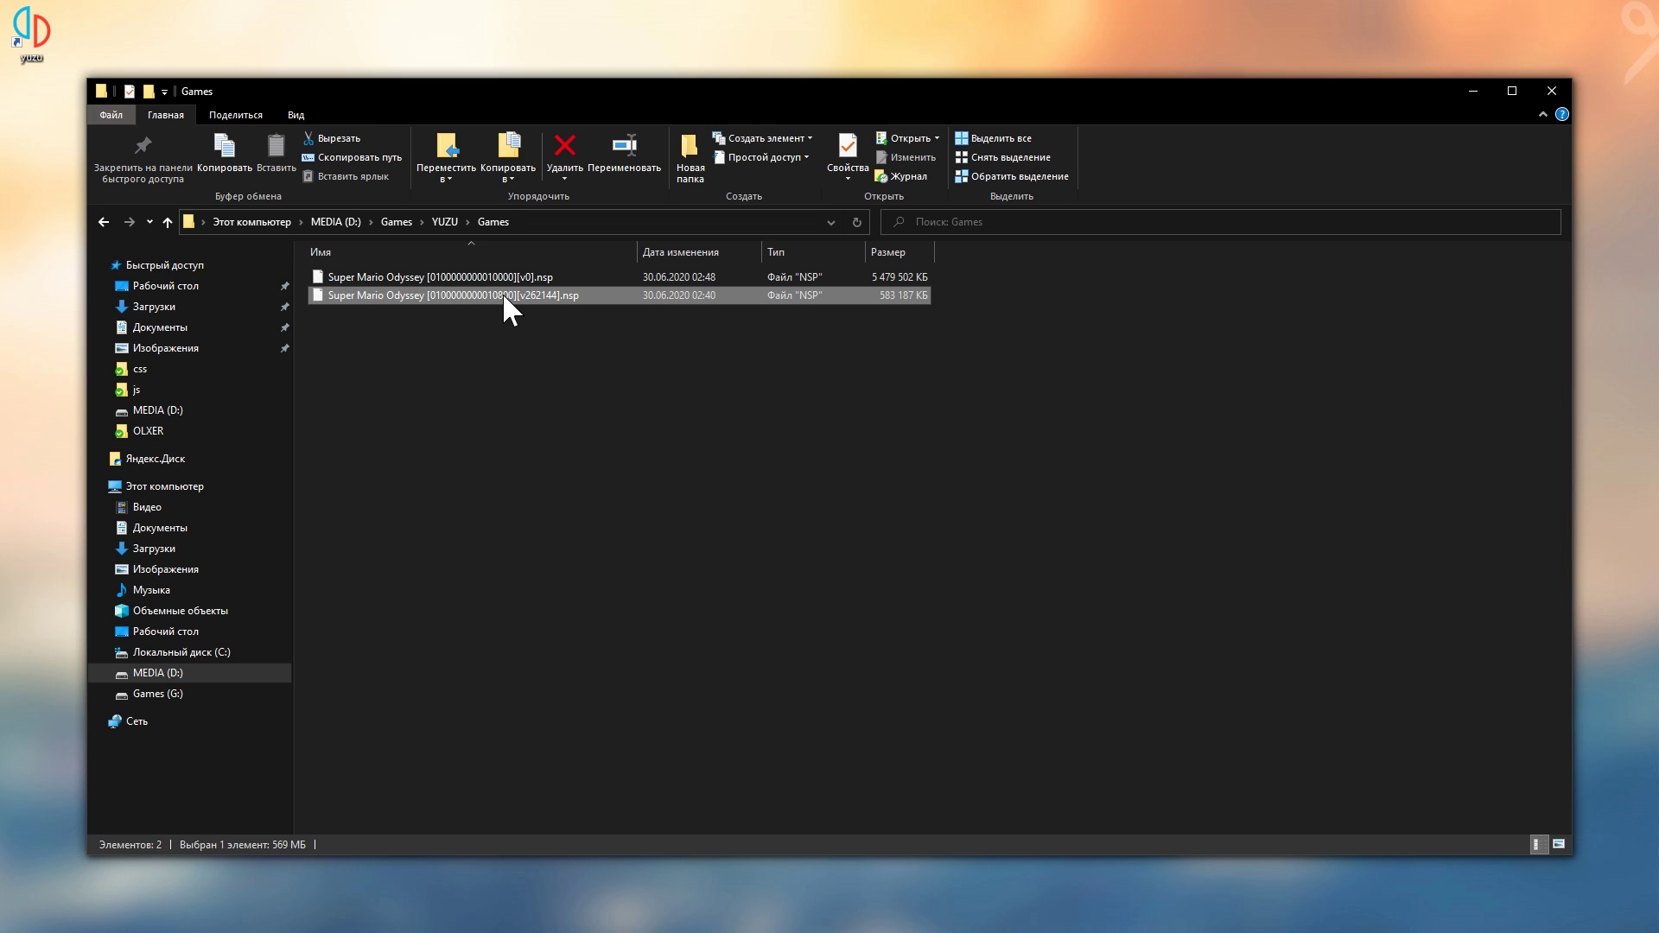
{"action": "left_click", "coordinate": [466, 277]}
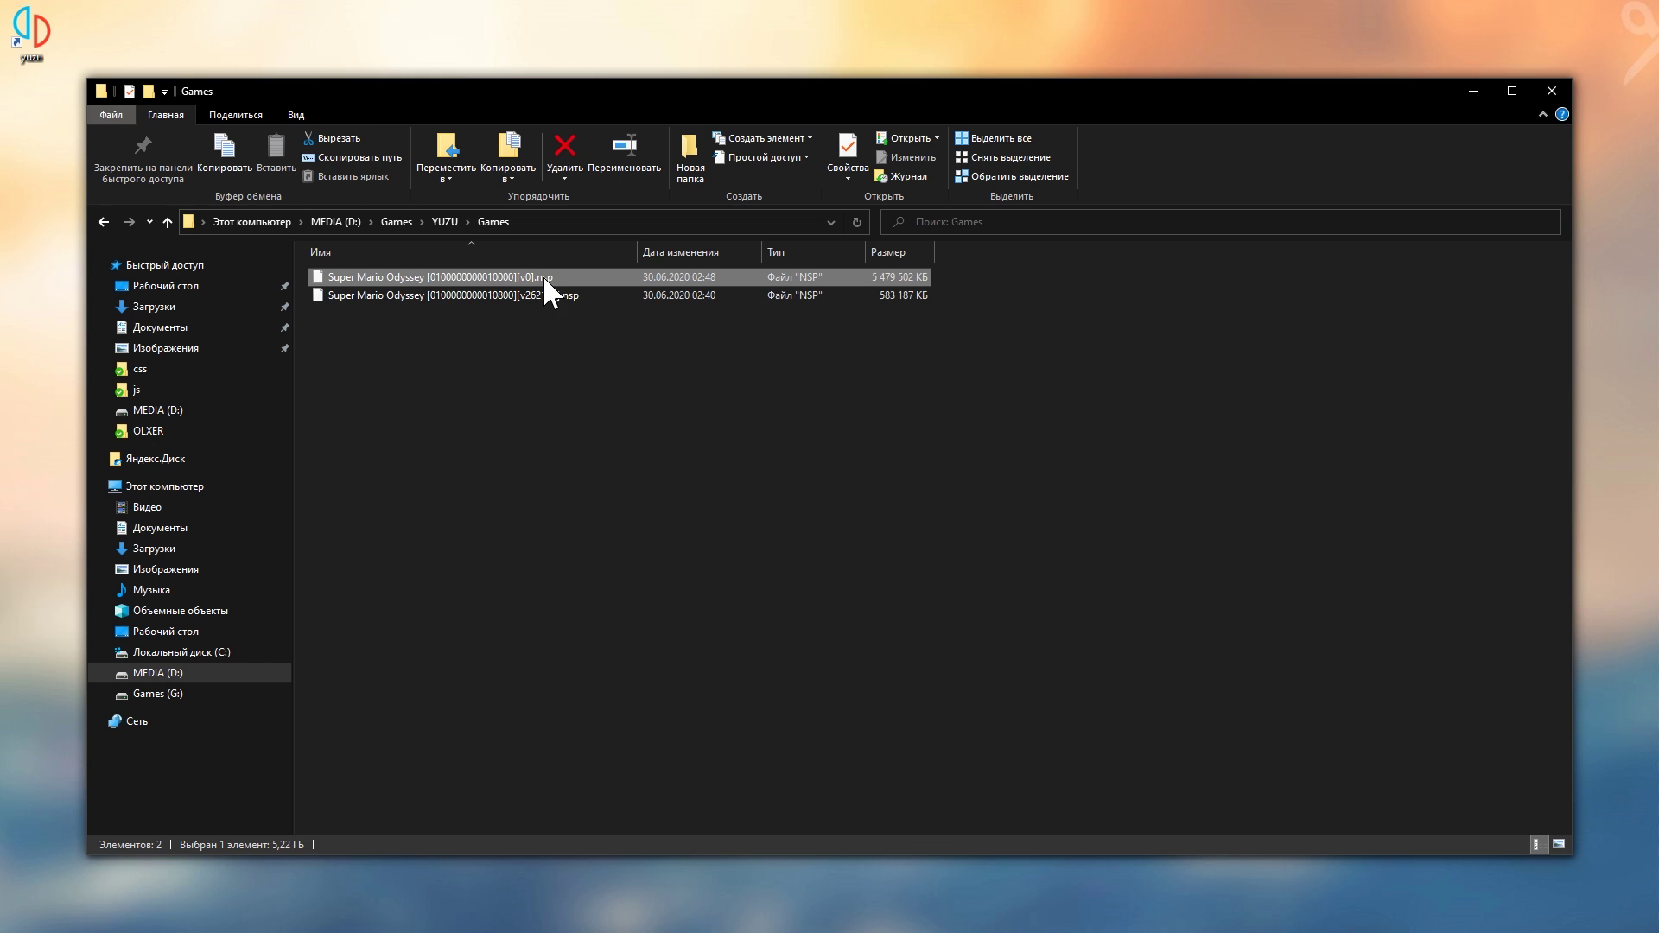
{"action": "left_click", "coordinate": [467, 288]}
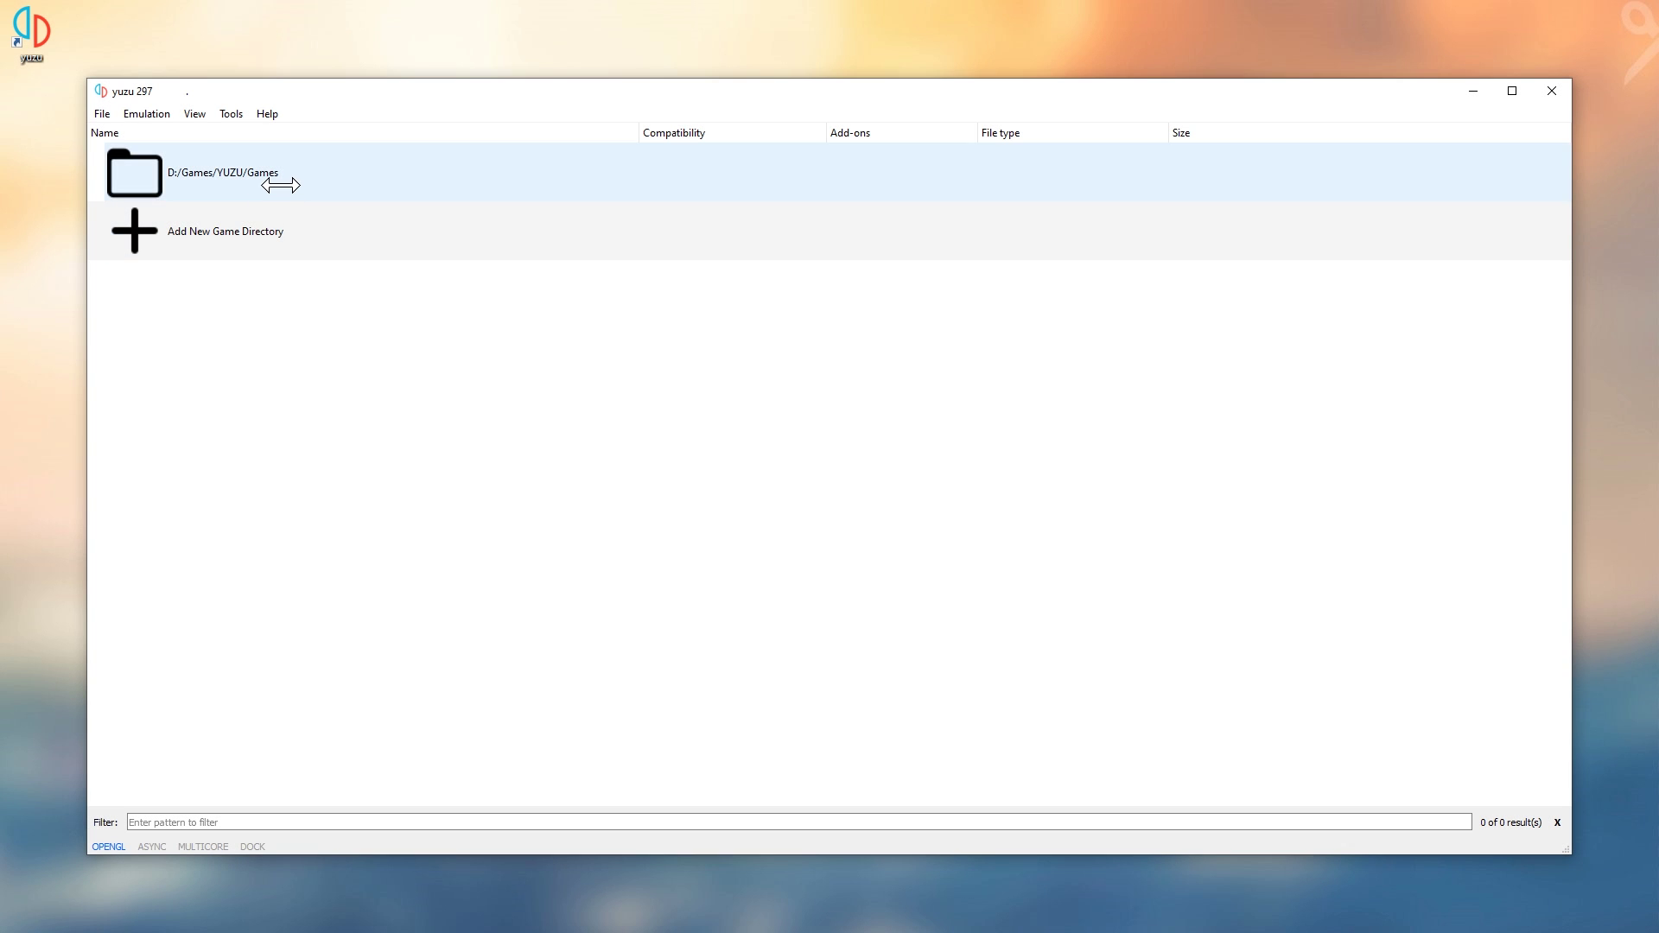
Turn on Scan Subfolders for the D:/Games/YUZU/Games directory
{"action": "right_click", "coordinate": [283, 184]}
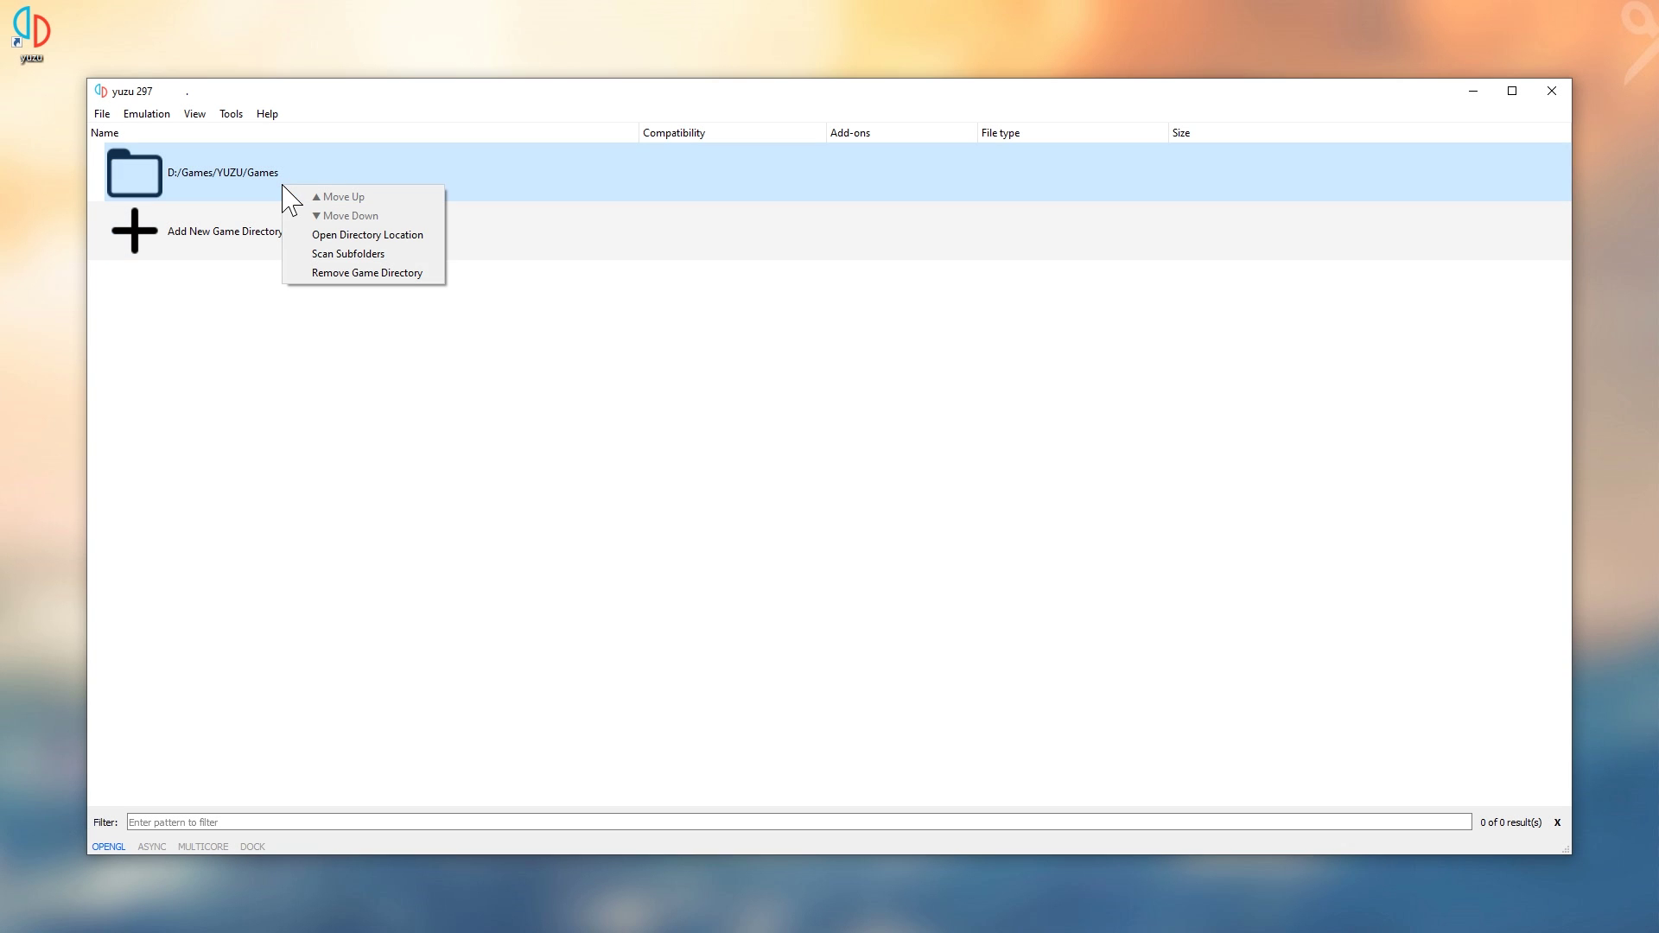
{"action": "left_click", "coordinate": [413, 258]}
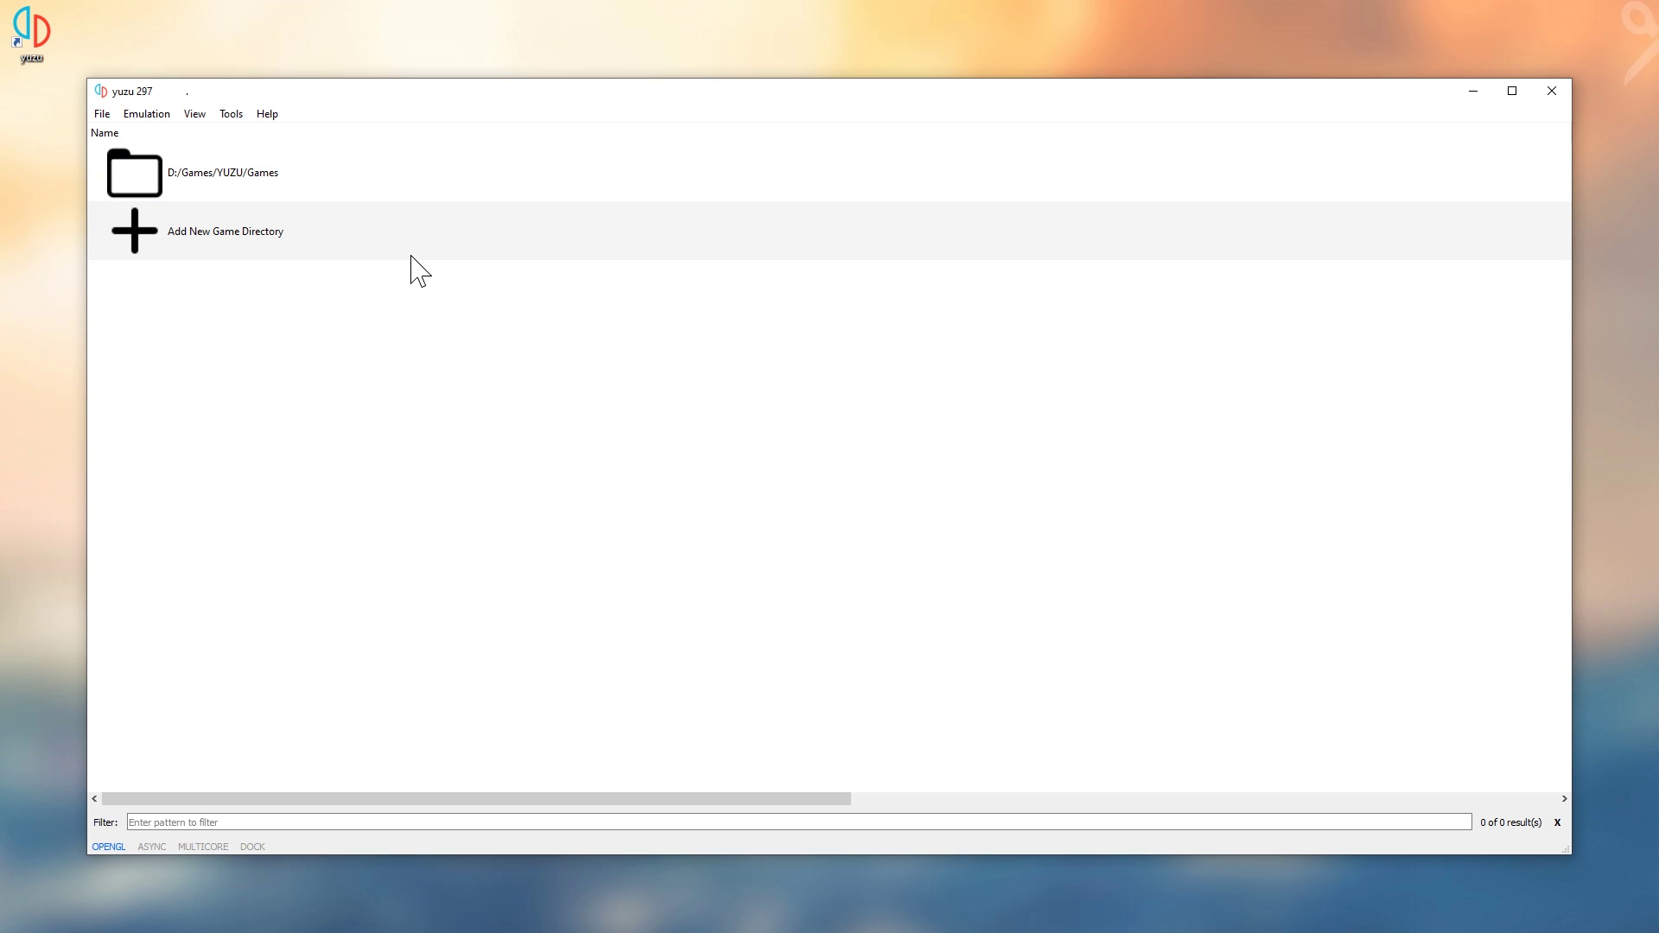
{"action": "right_click", "coordinate": [333, 179]}
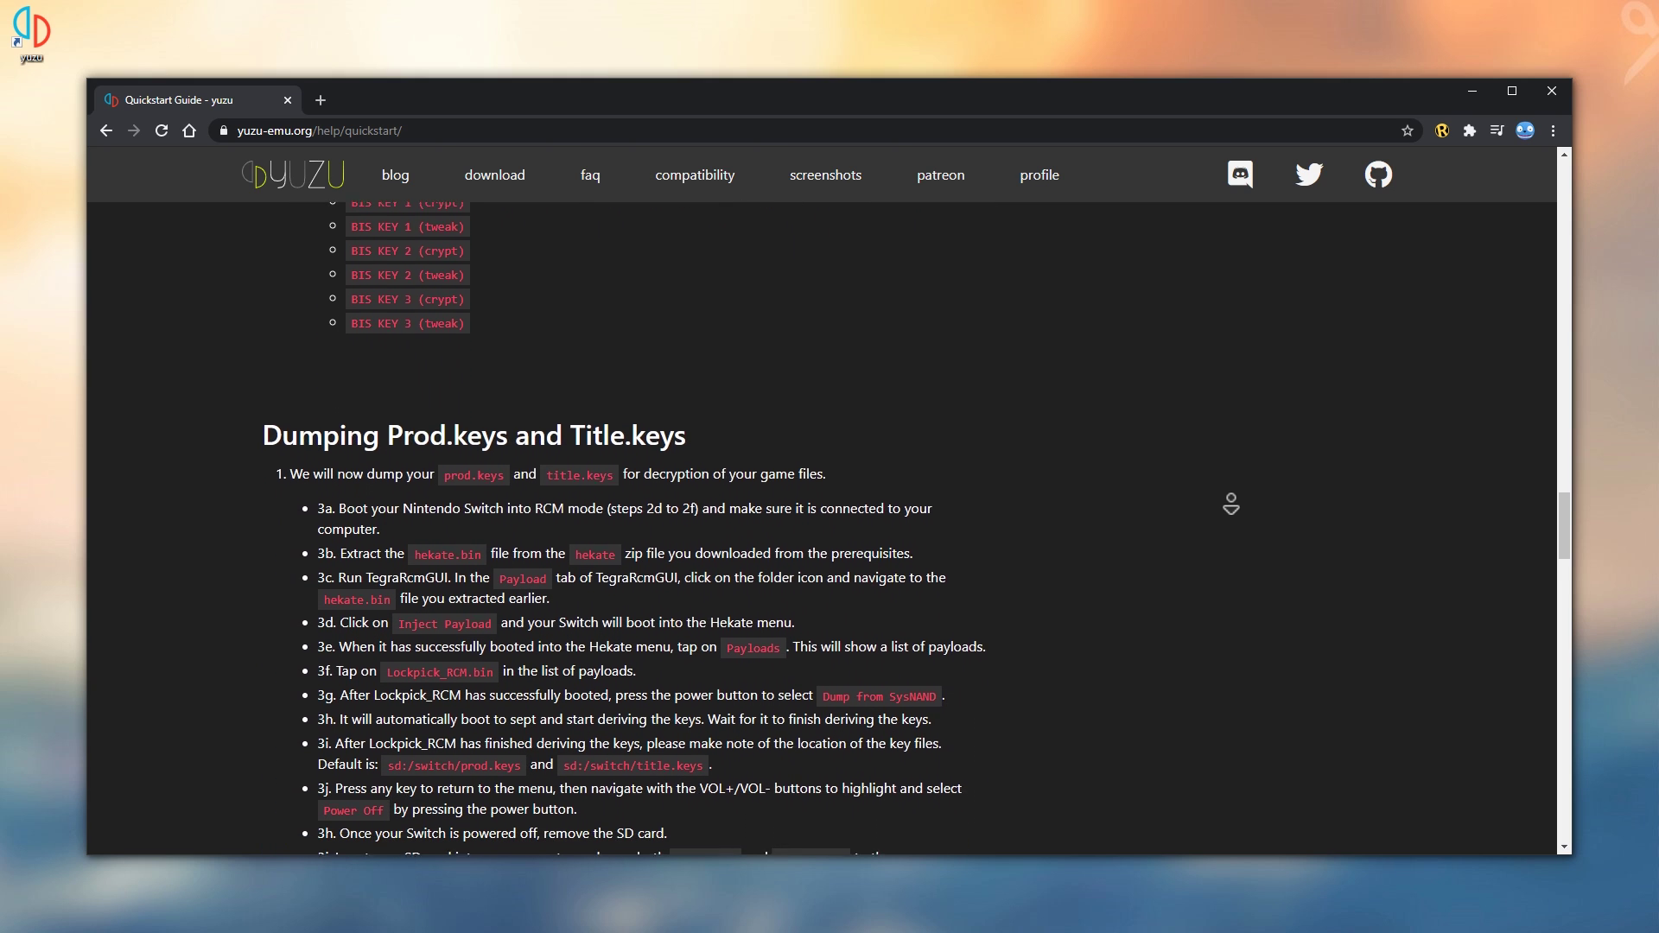
Switch to Chrome and copy the term "prod.keys" from the Dumping Prod.keys and Title.keys section of the yuzu Quickstart Guide
{"action": "left_click", "coordinate": [1234, 501]}
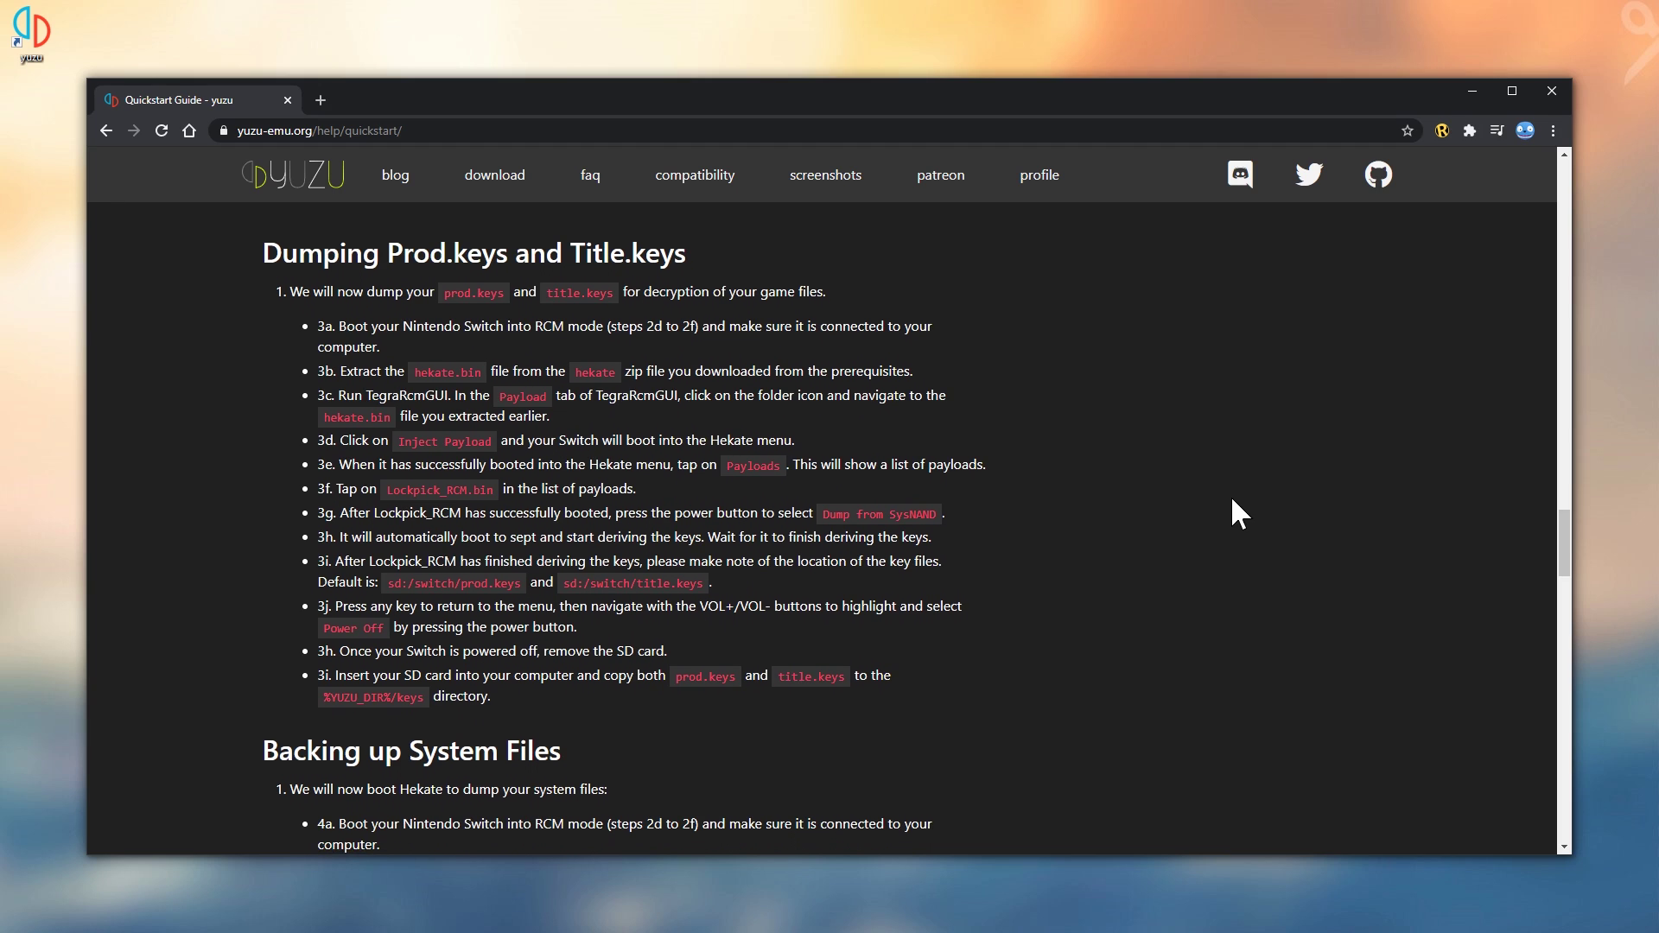
{"action": "left_click_drag", "start_coordinate": [387, 253], "coordinate": [508, 253]}
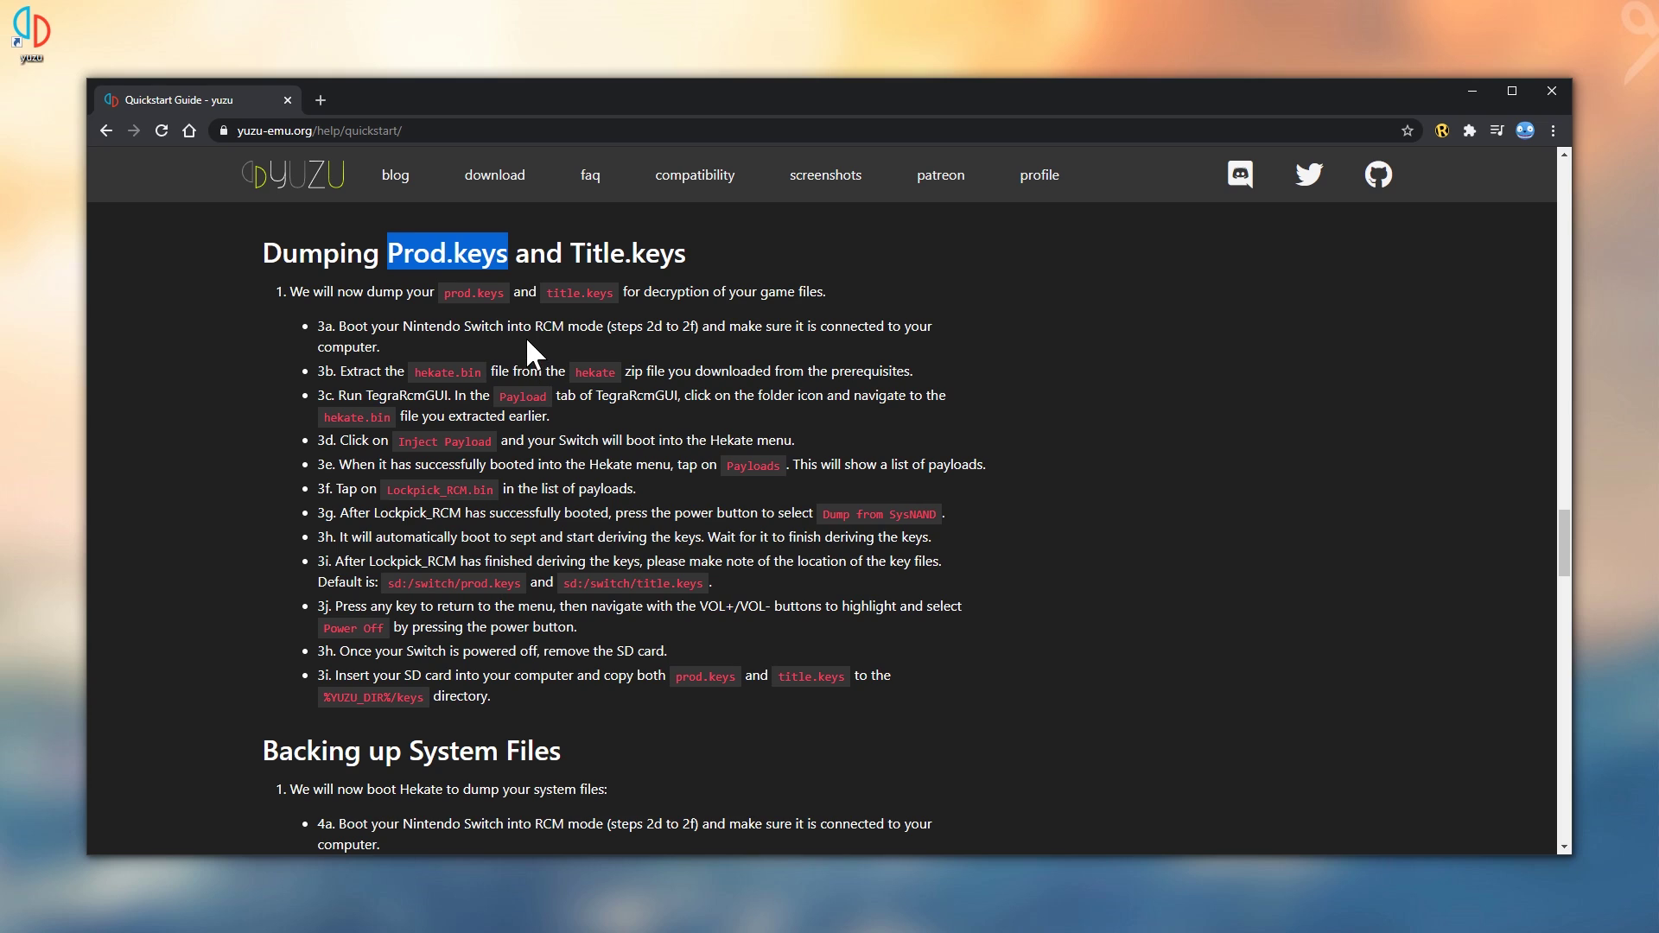
{"action": "left_click_drag", "start_coordinate": [443, 292], "coordinate": [506, 292]}
{"action": "right_click", "coordinate": [508, 293]}
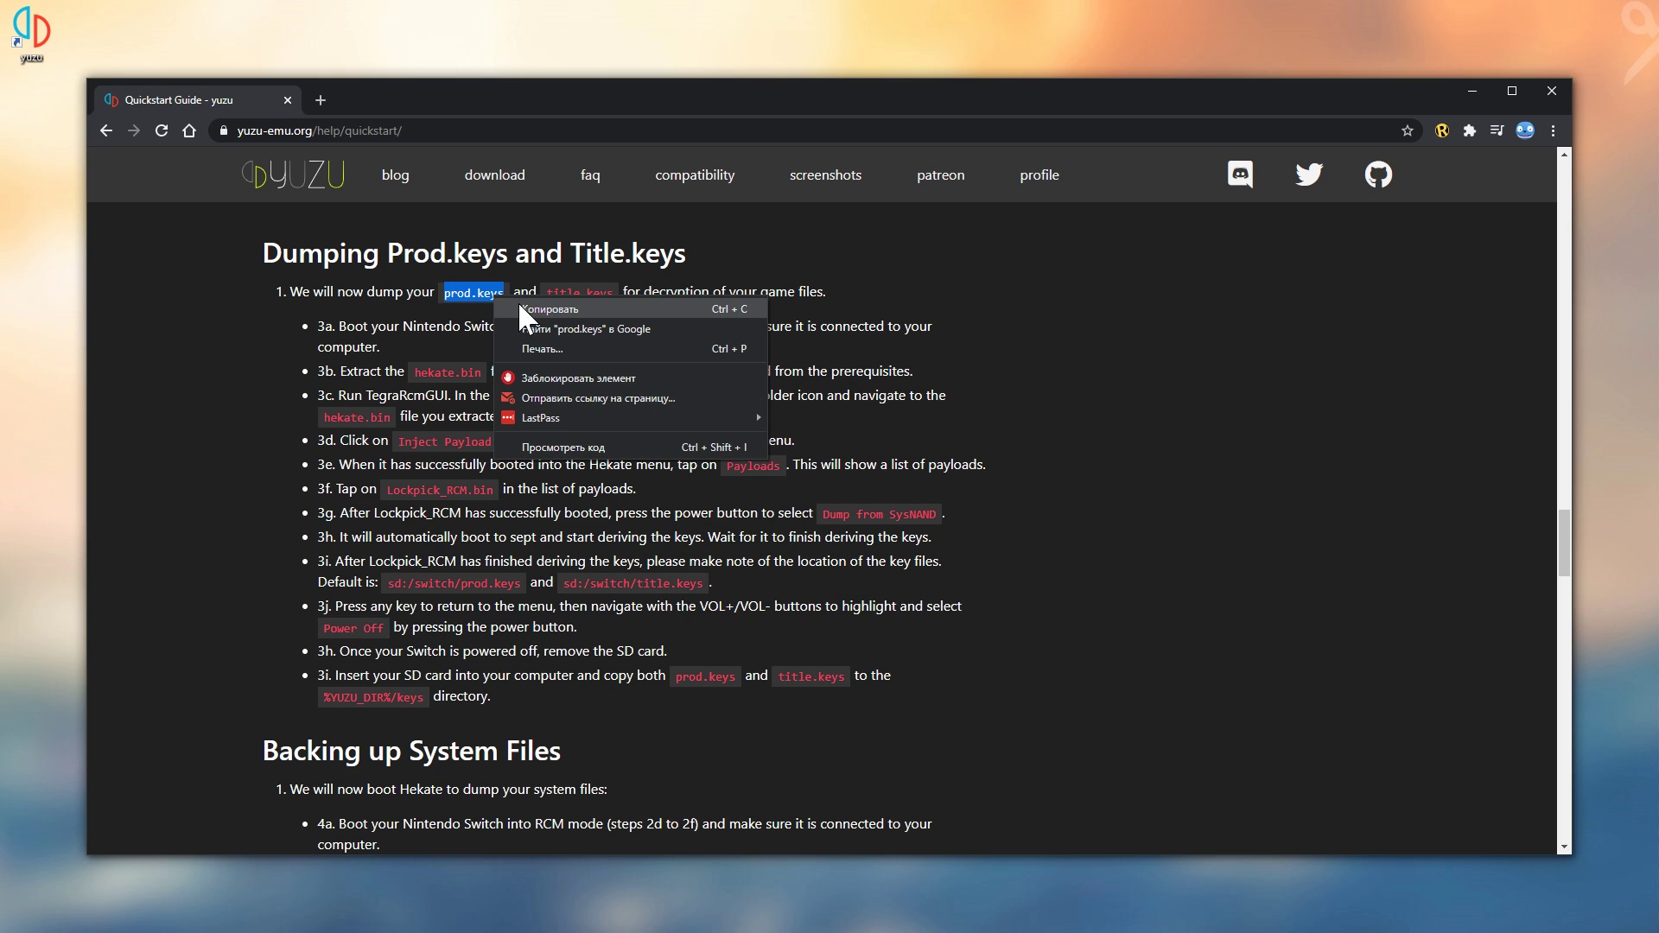
{"action": "left_click", "coordinate": [531, 308]}
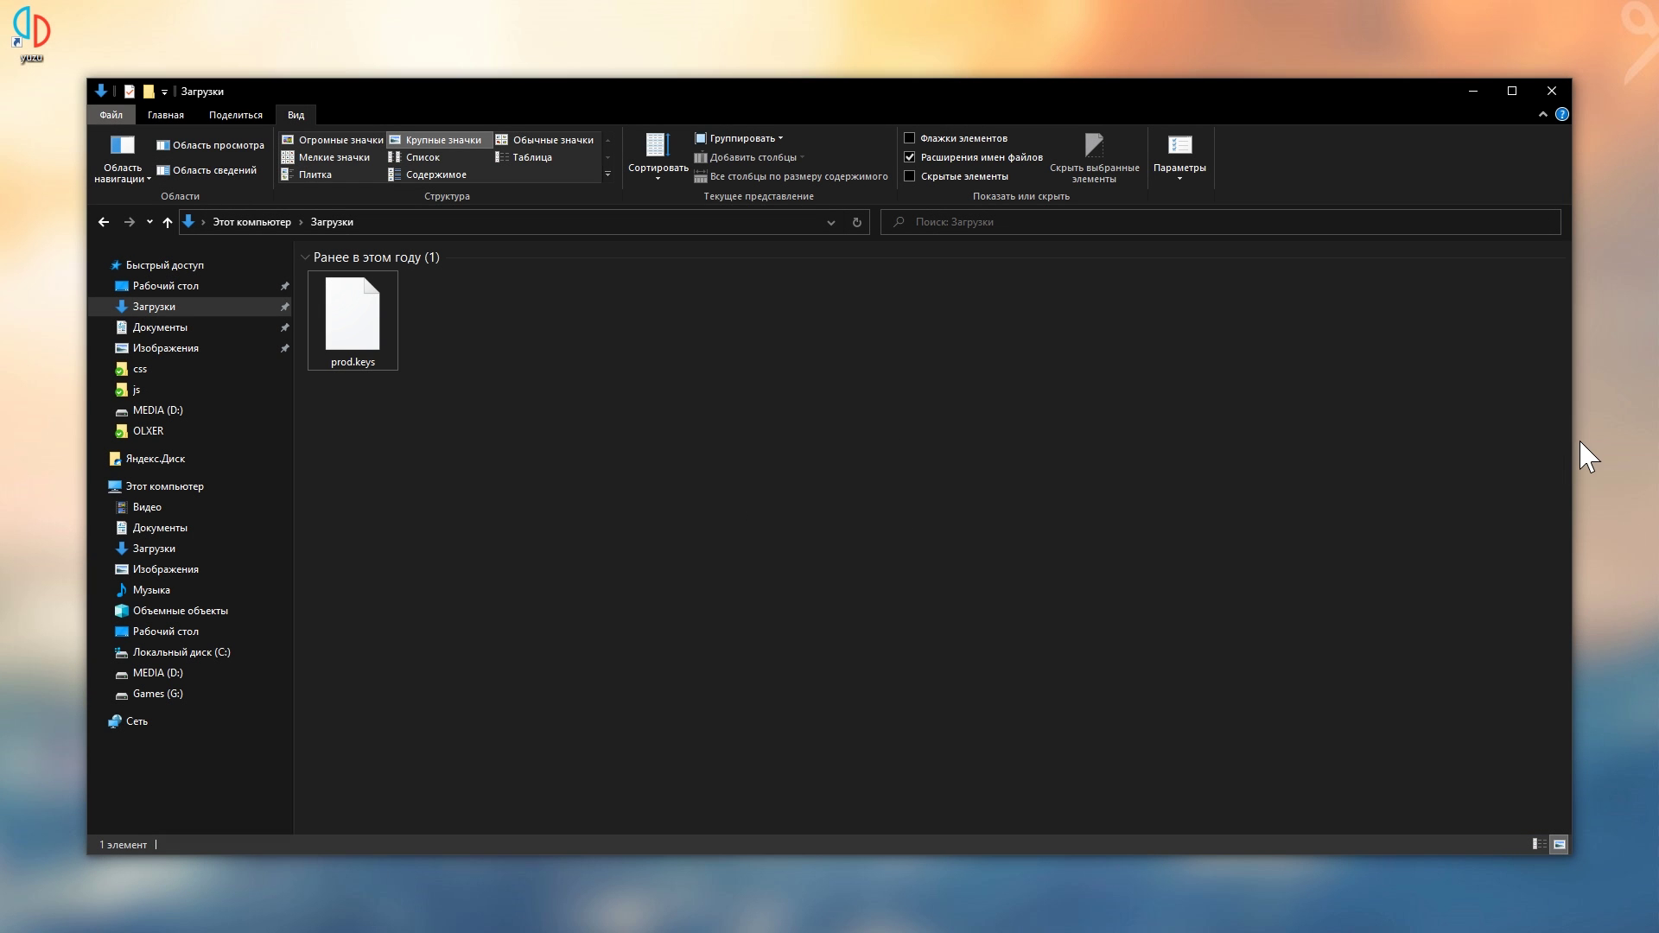
In File Explorer, copy the prod.keys file from the Downloads folder and minimize the window
{"action": "left_click", "coordinate": [337, 333]}
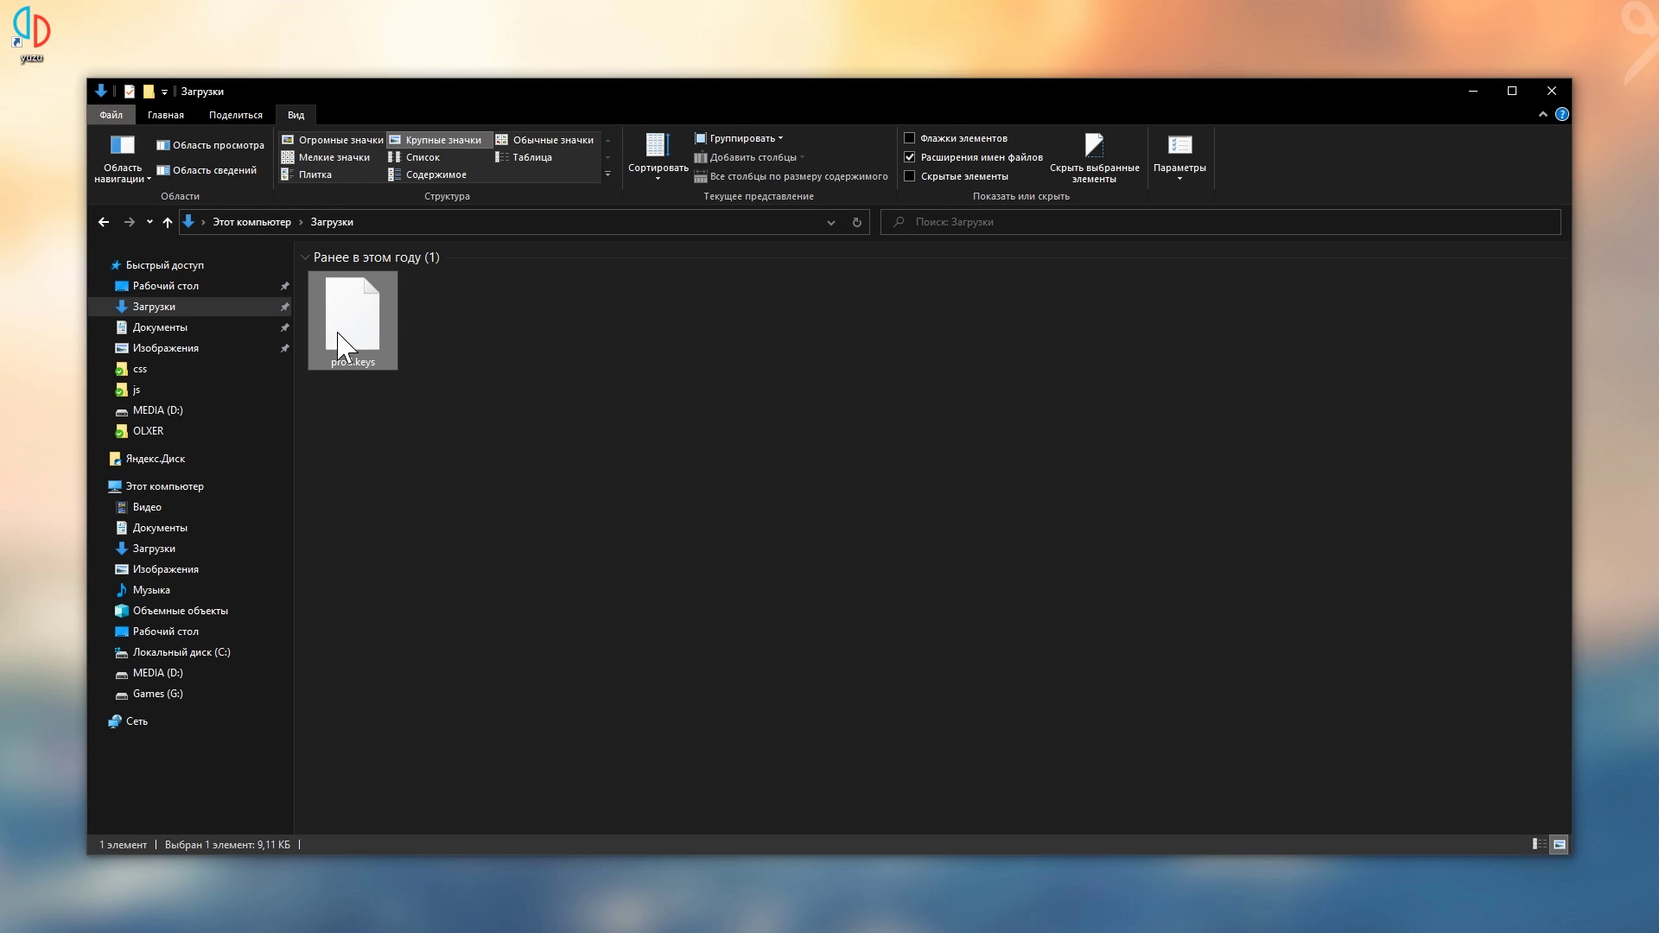
{"action": "right_click", "coordinate": [363, 371]}
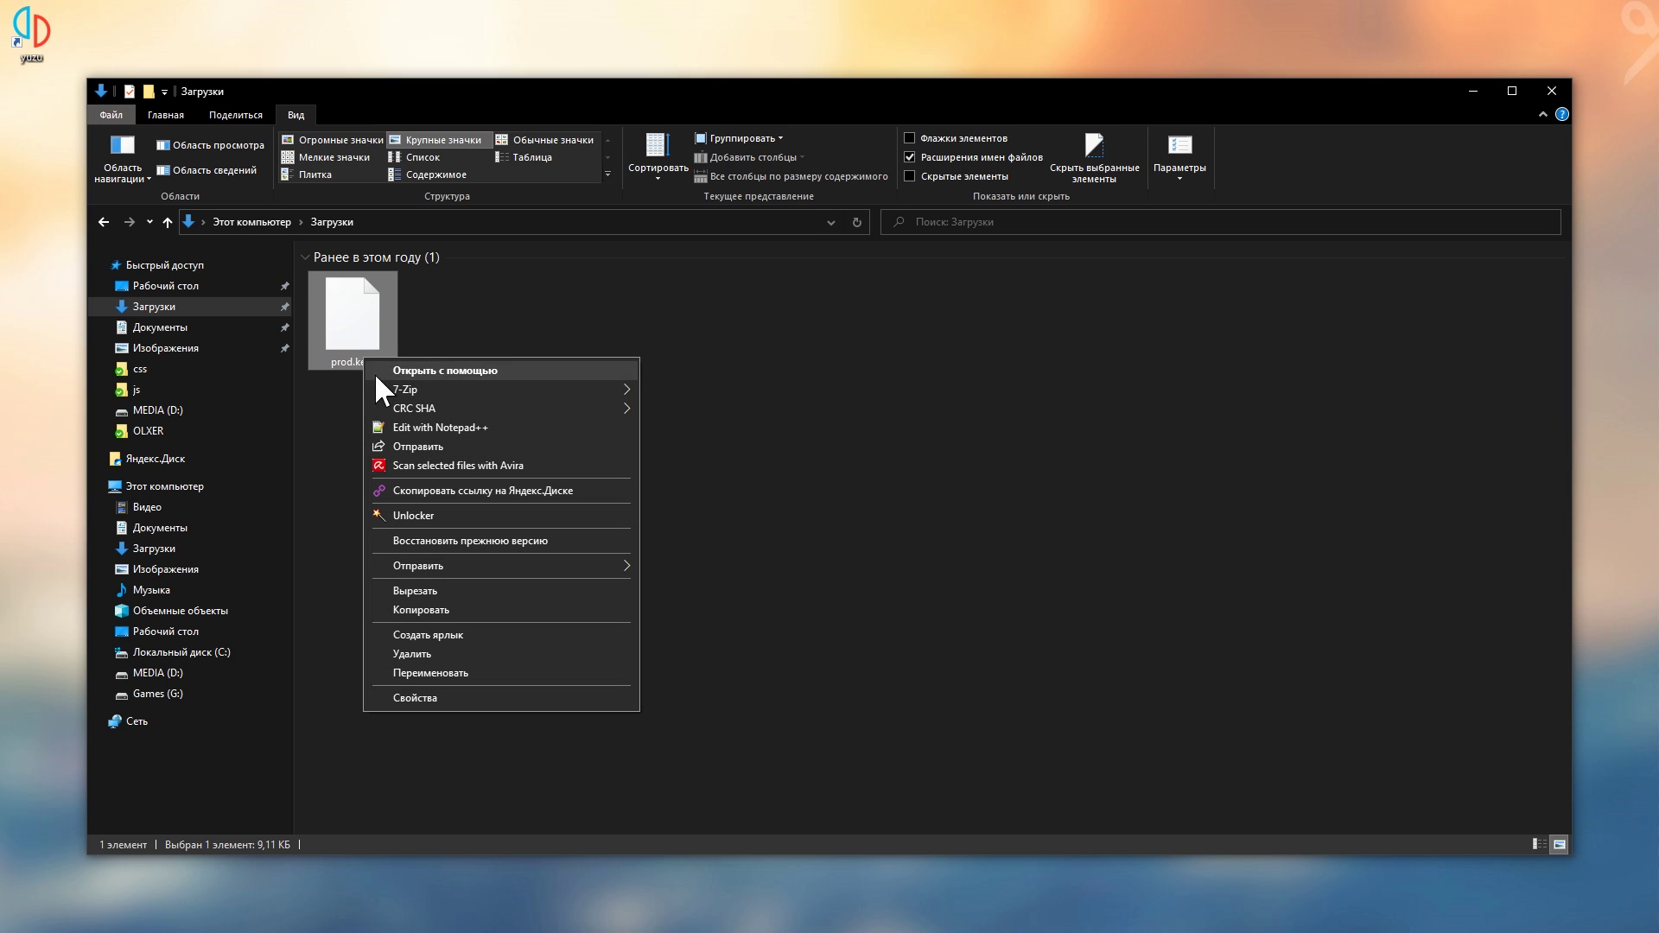
{"action": "left_click", "coordinate": [424, 610]}
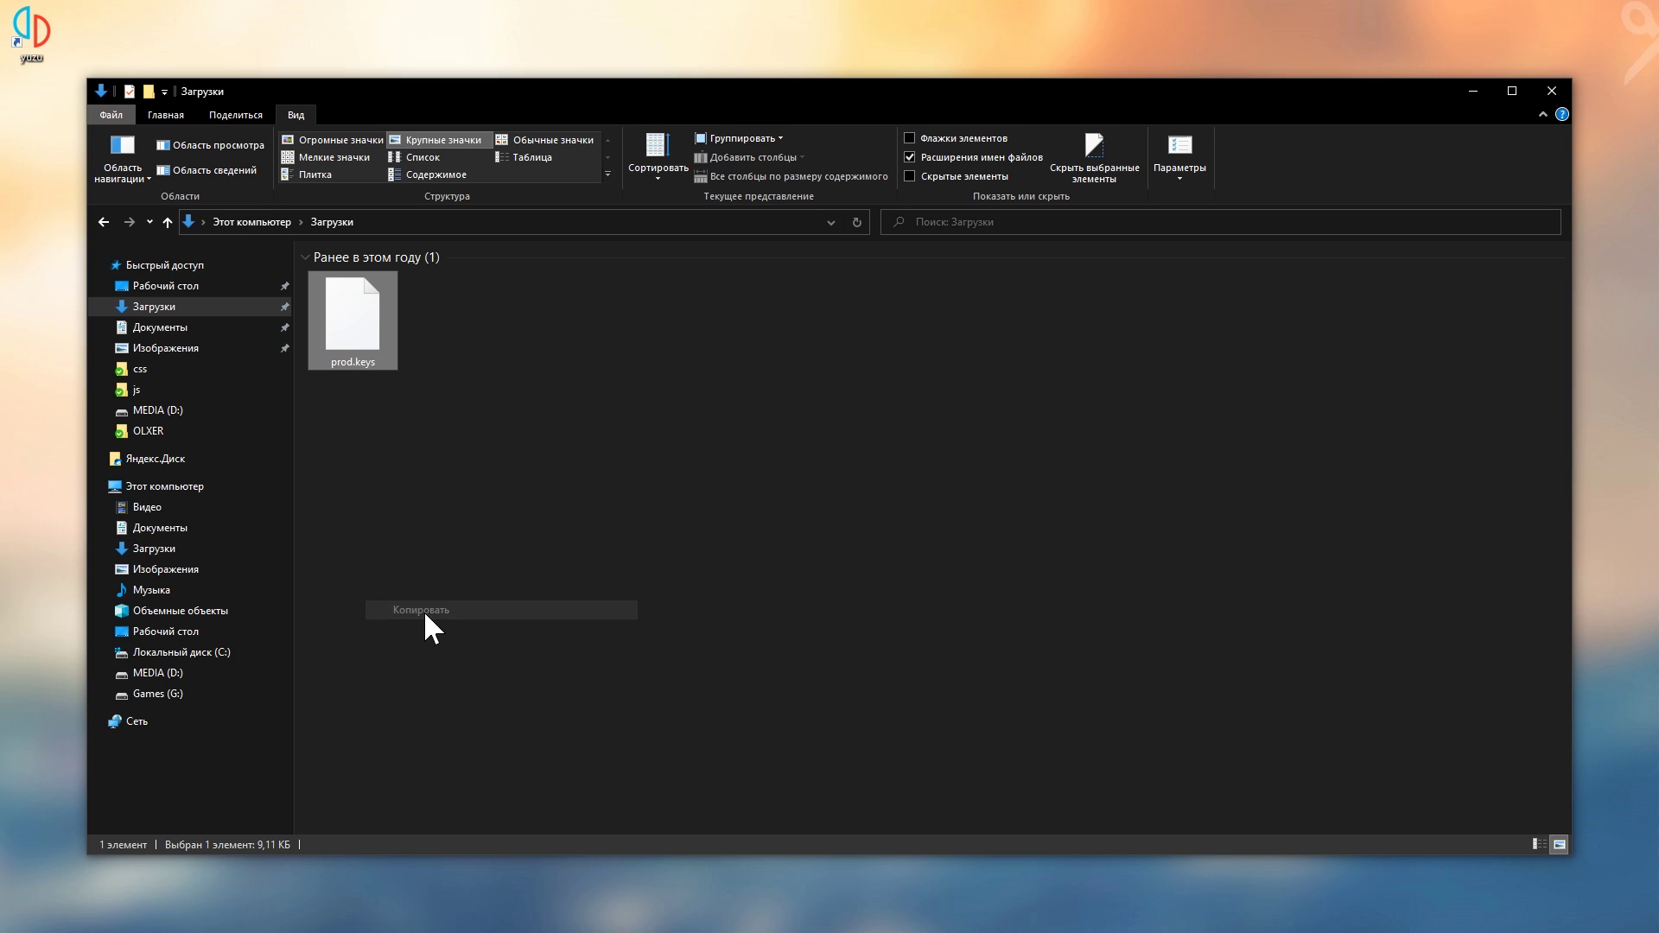
{"action": "left_click", "coordinate": [1473, 92]}
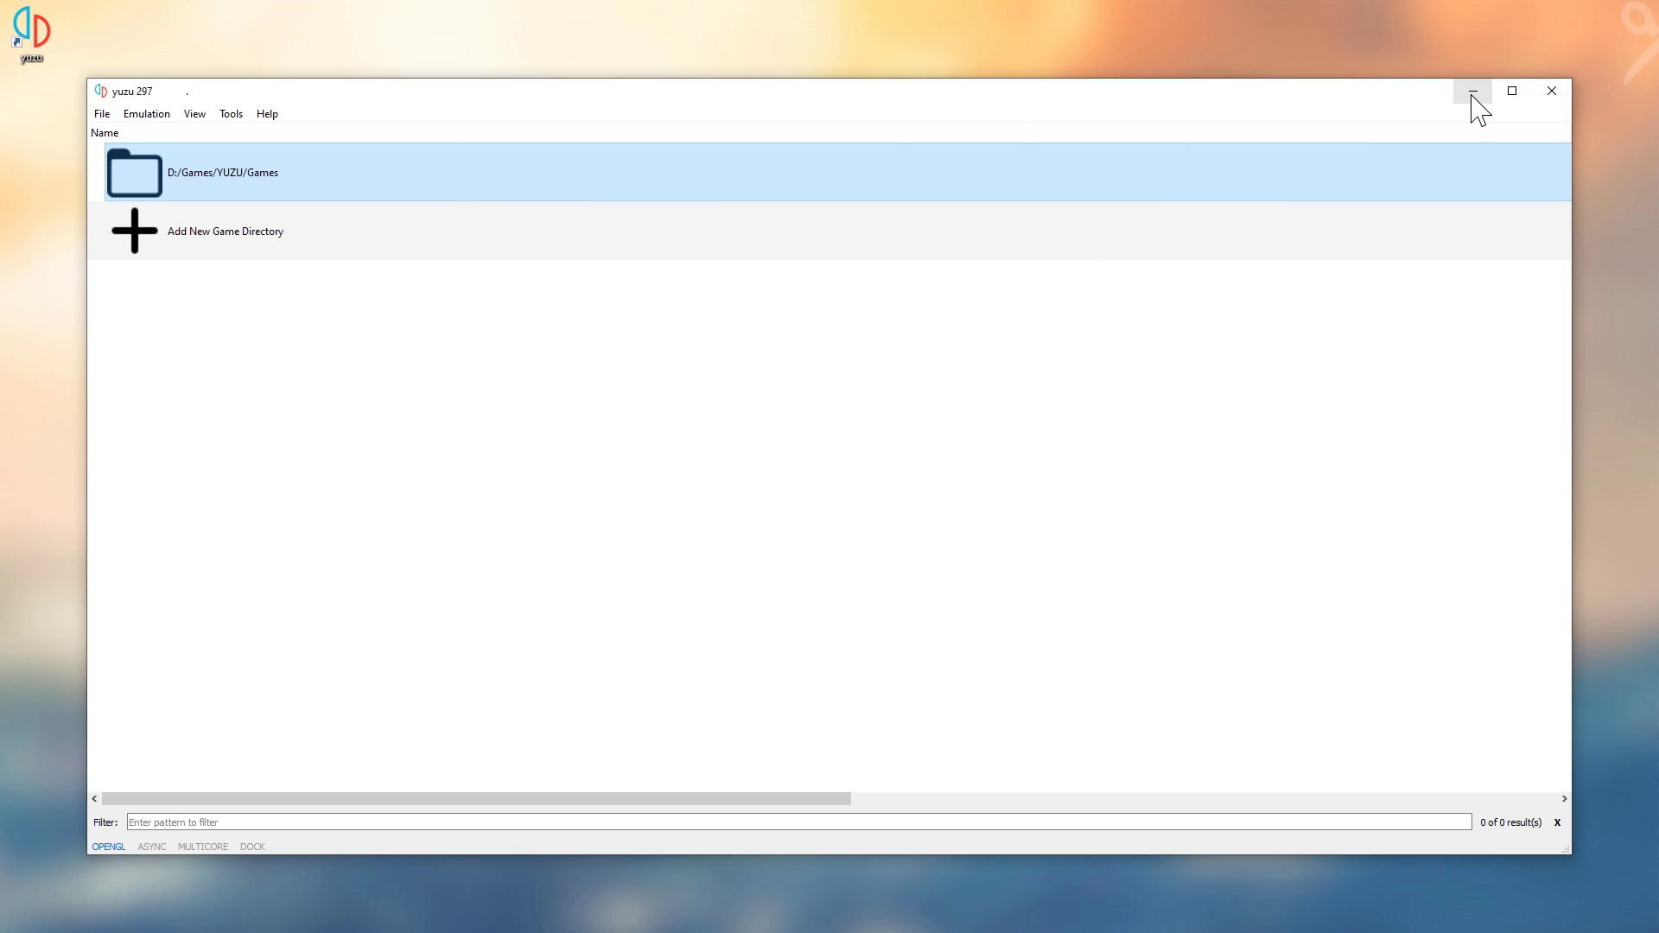
Open the yuzu data folder from the emulator and paste the prod.keys file into its keys subfolder
{"action": "left_click", "coordinate": [102, 114]}
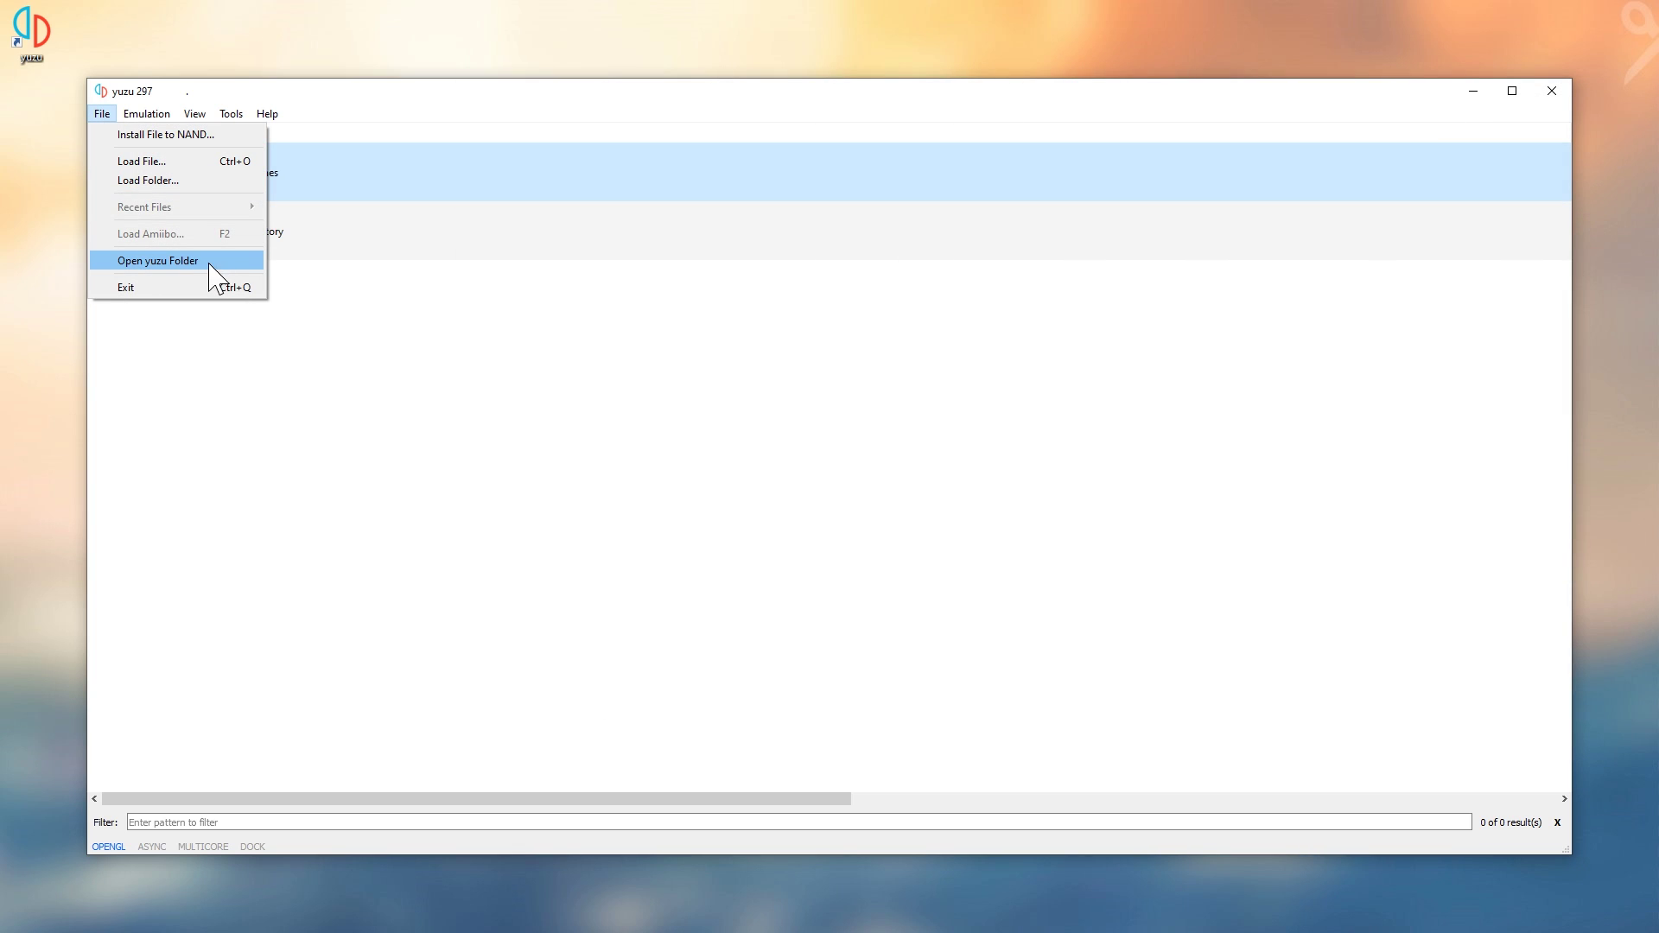
{"action": "left_click", "coordinate": [230, 271]}
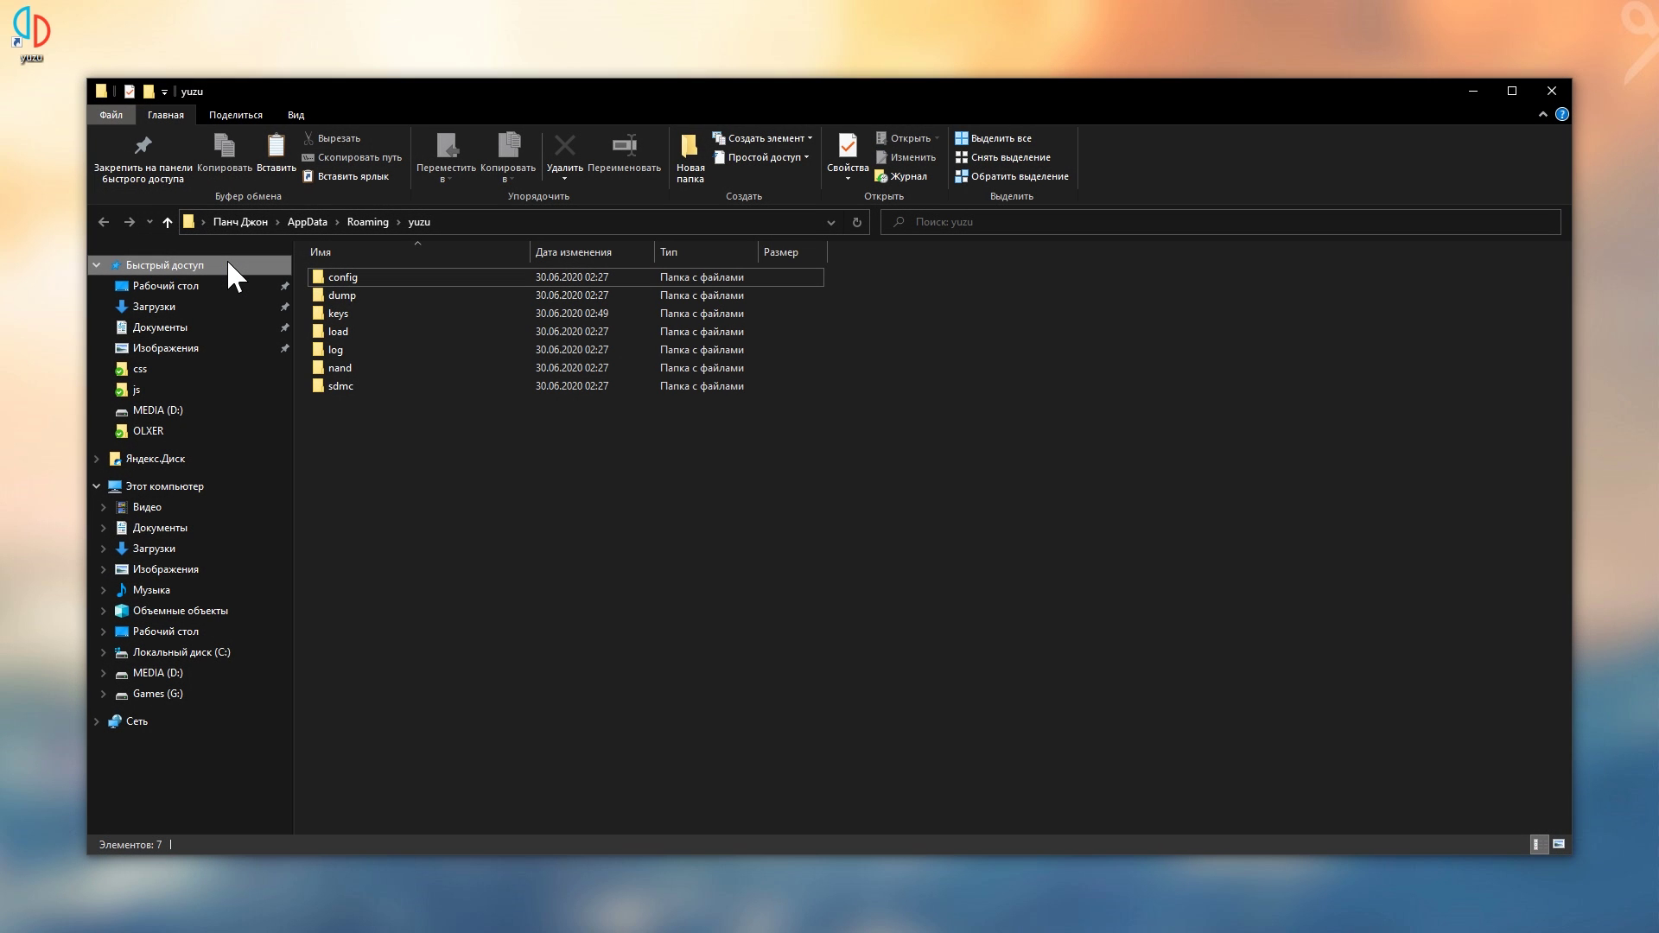
{"action": "double_click", "coordinate": [354, 311]}
{"action": "right_click", "coordinate": [354, 308]}
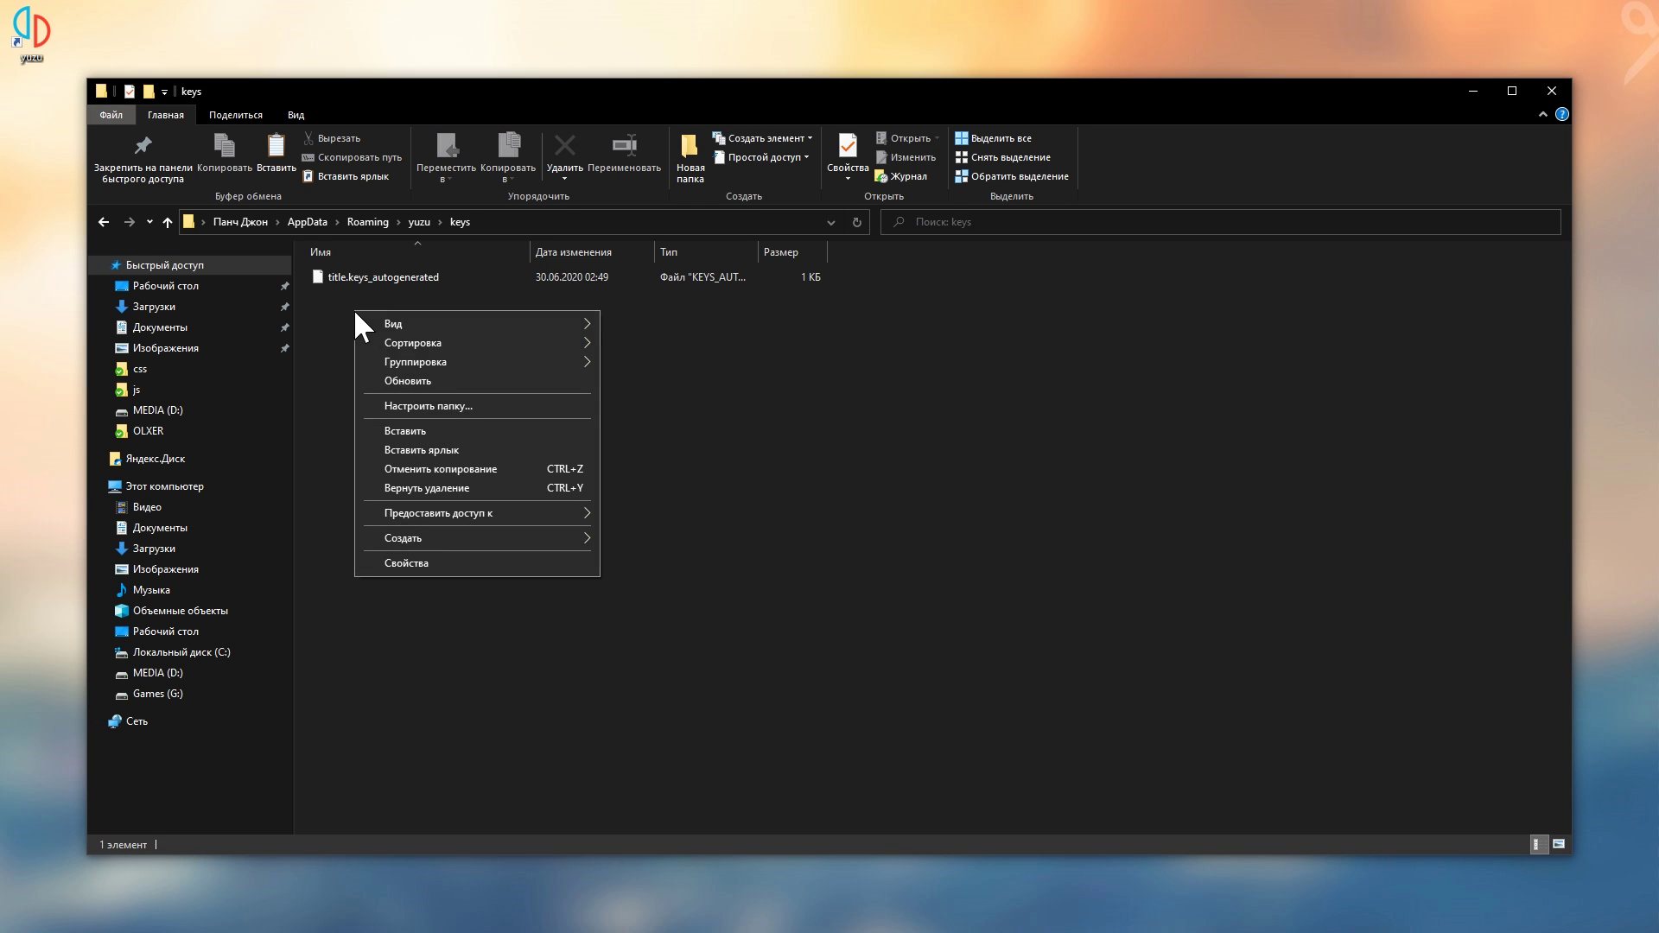
{"action": "left_click", "coordinate": [446, 431]}
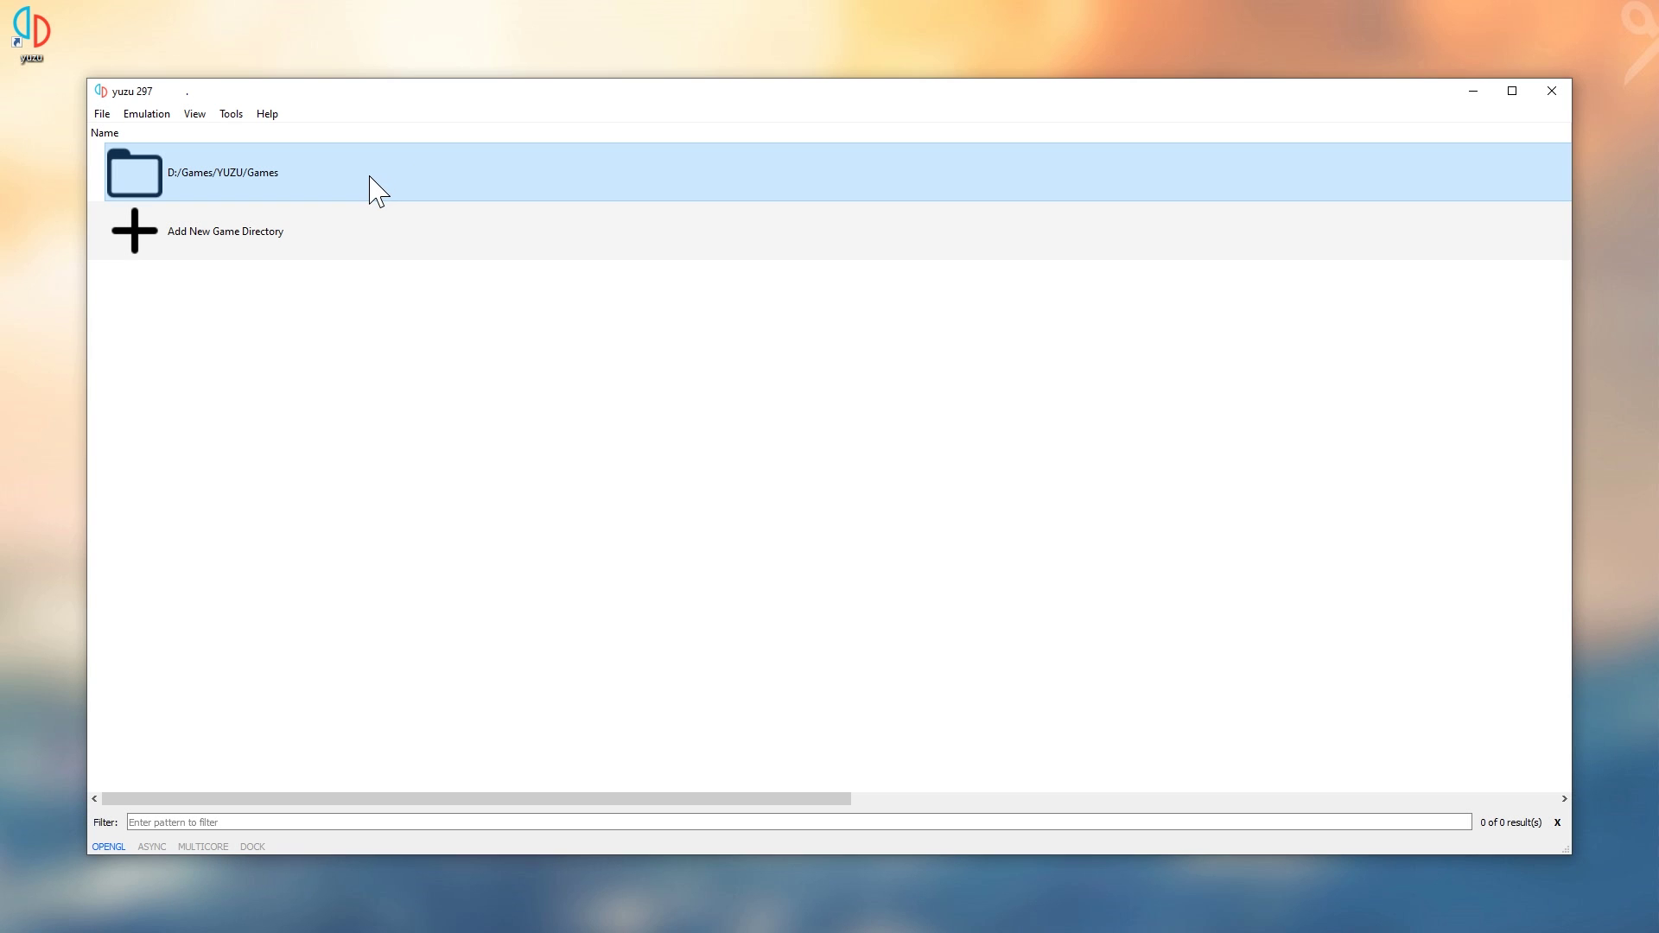
Switch back to yuzu, refresh the D:/Games/YUZU/Games directory with Scan Subfolders, and narrow the Name column so all columns fit
{"action": "right_click", "coordinate": [371, 178]}
{"action": "left_click", "coordinate": [412, 248]}
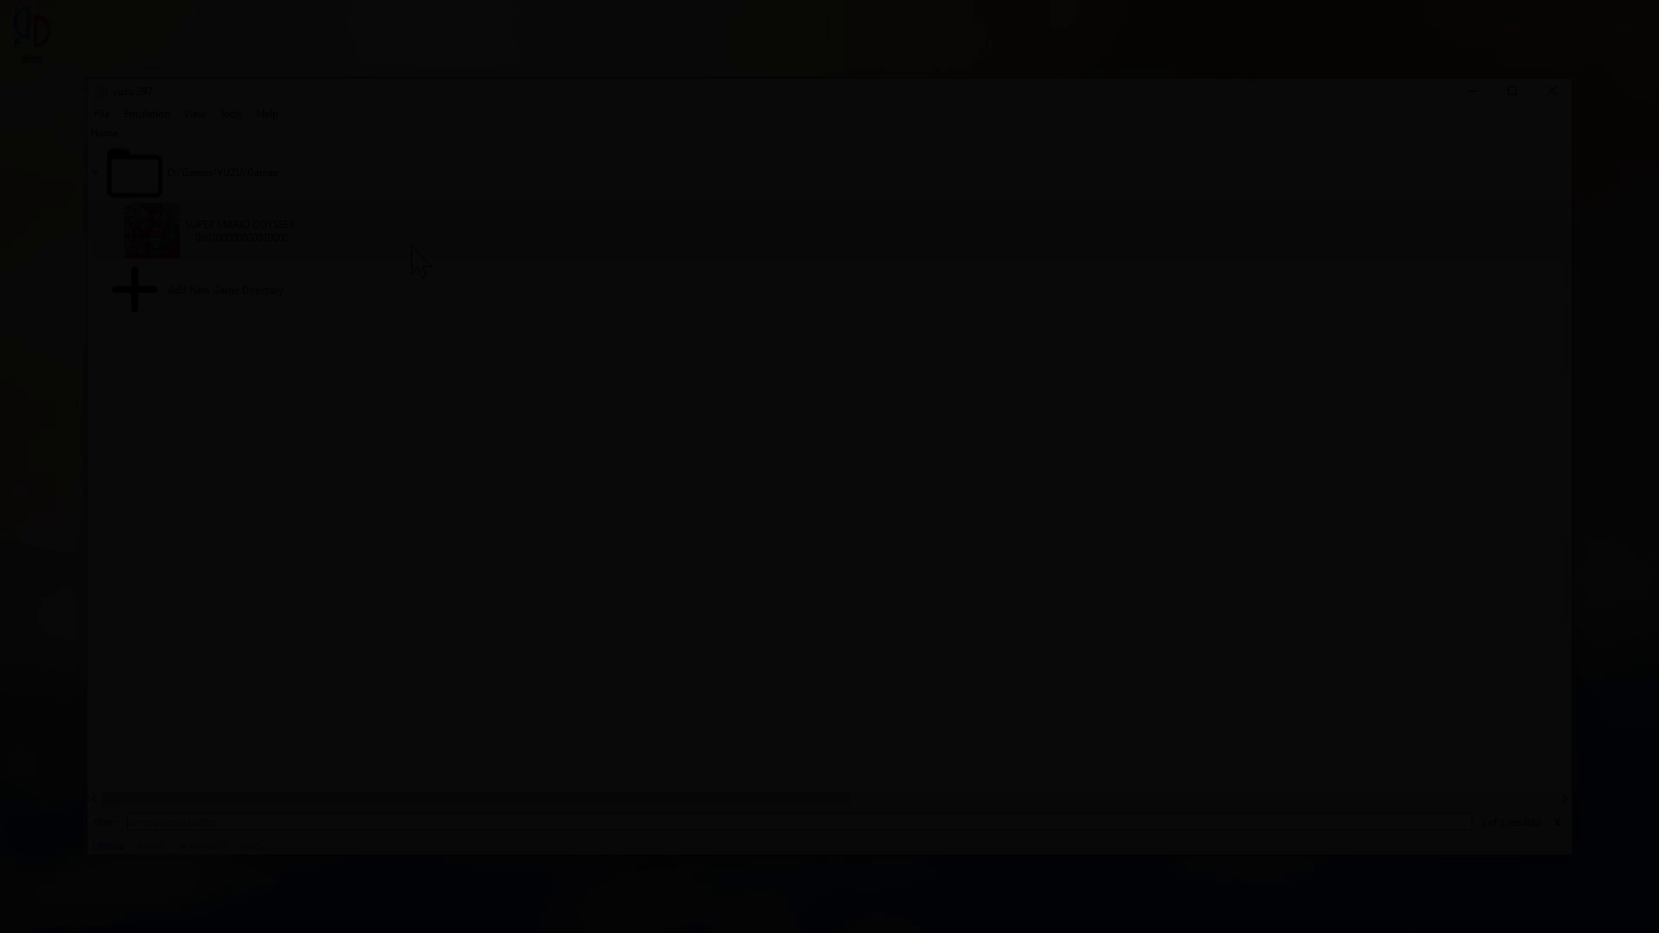
{"action": "key", "text": "alt"}
{"action": "left_click_drag", "start_coordinate": [666, 808], "coordinate": [778, 817]}
{"action": "left_click_drag", "start_coordinate": [1341, 131], "coordinate": [640, 130]}
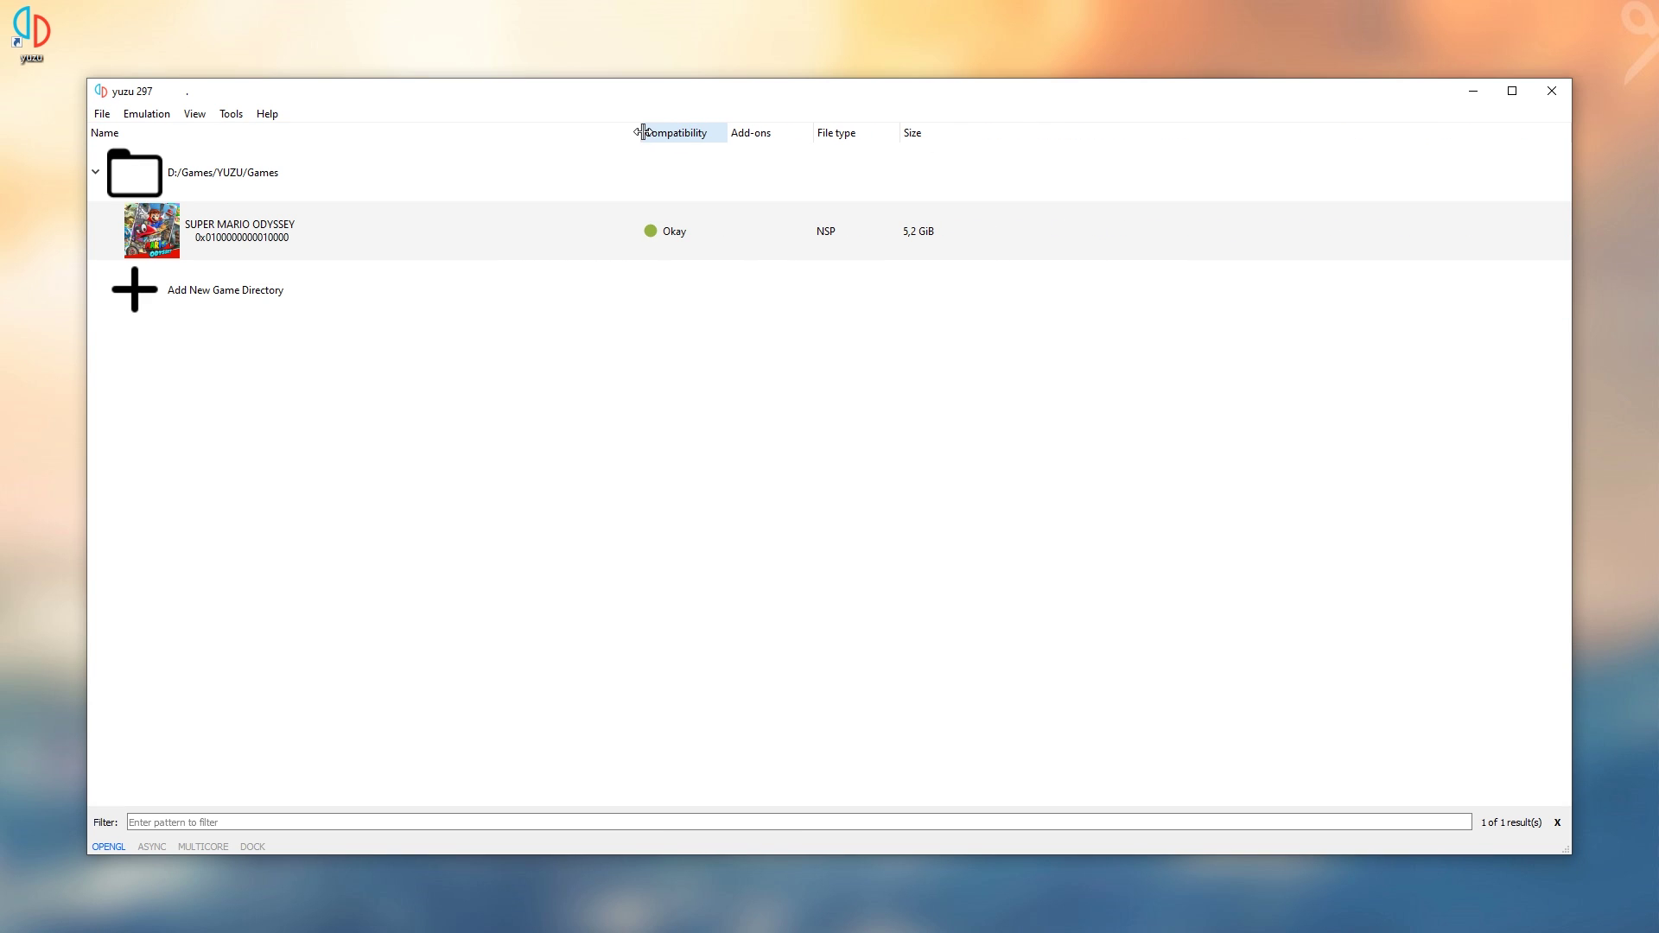
View the properties of the Super Mario Odyssey entry and close them again
{"action": "right_click", "coordinate": [344, 229]}
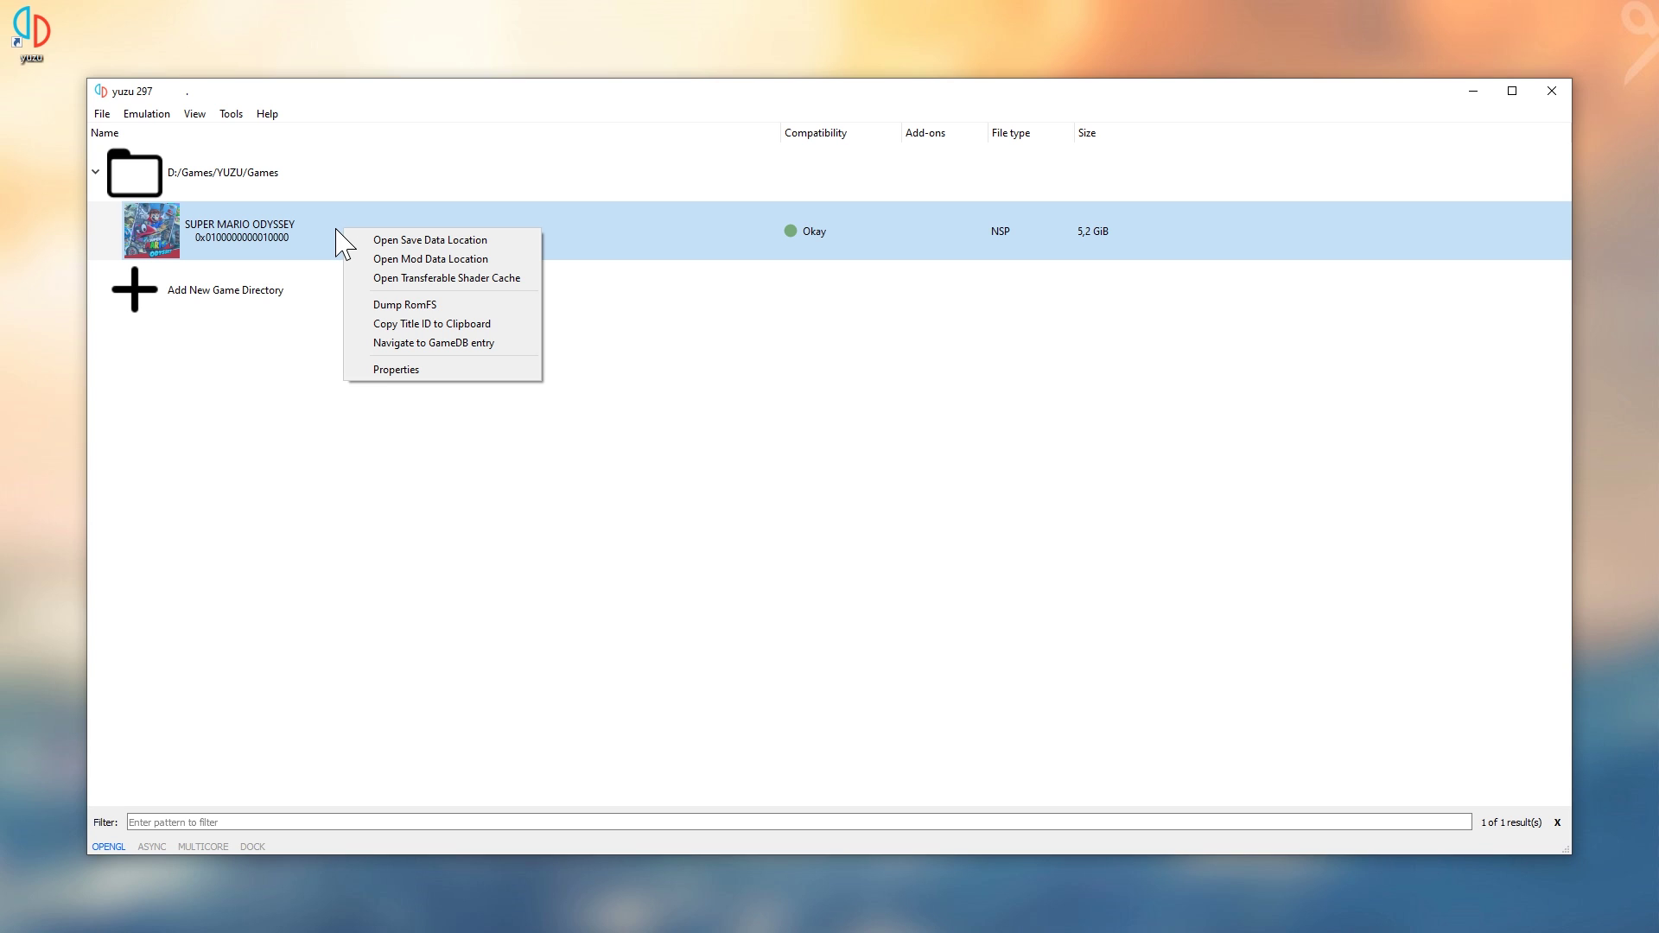
{"action": "left_click", "coordinate": [415, 370]}
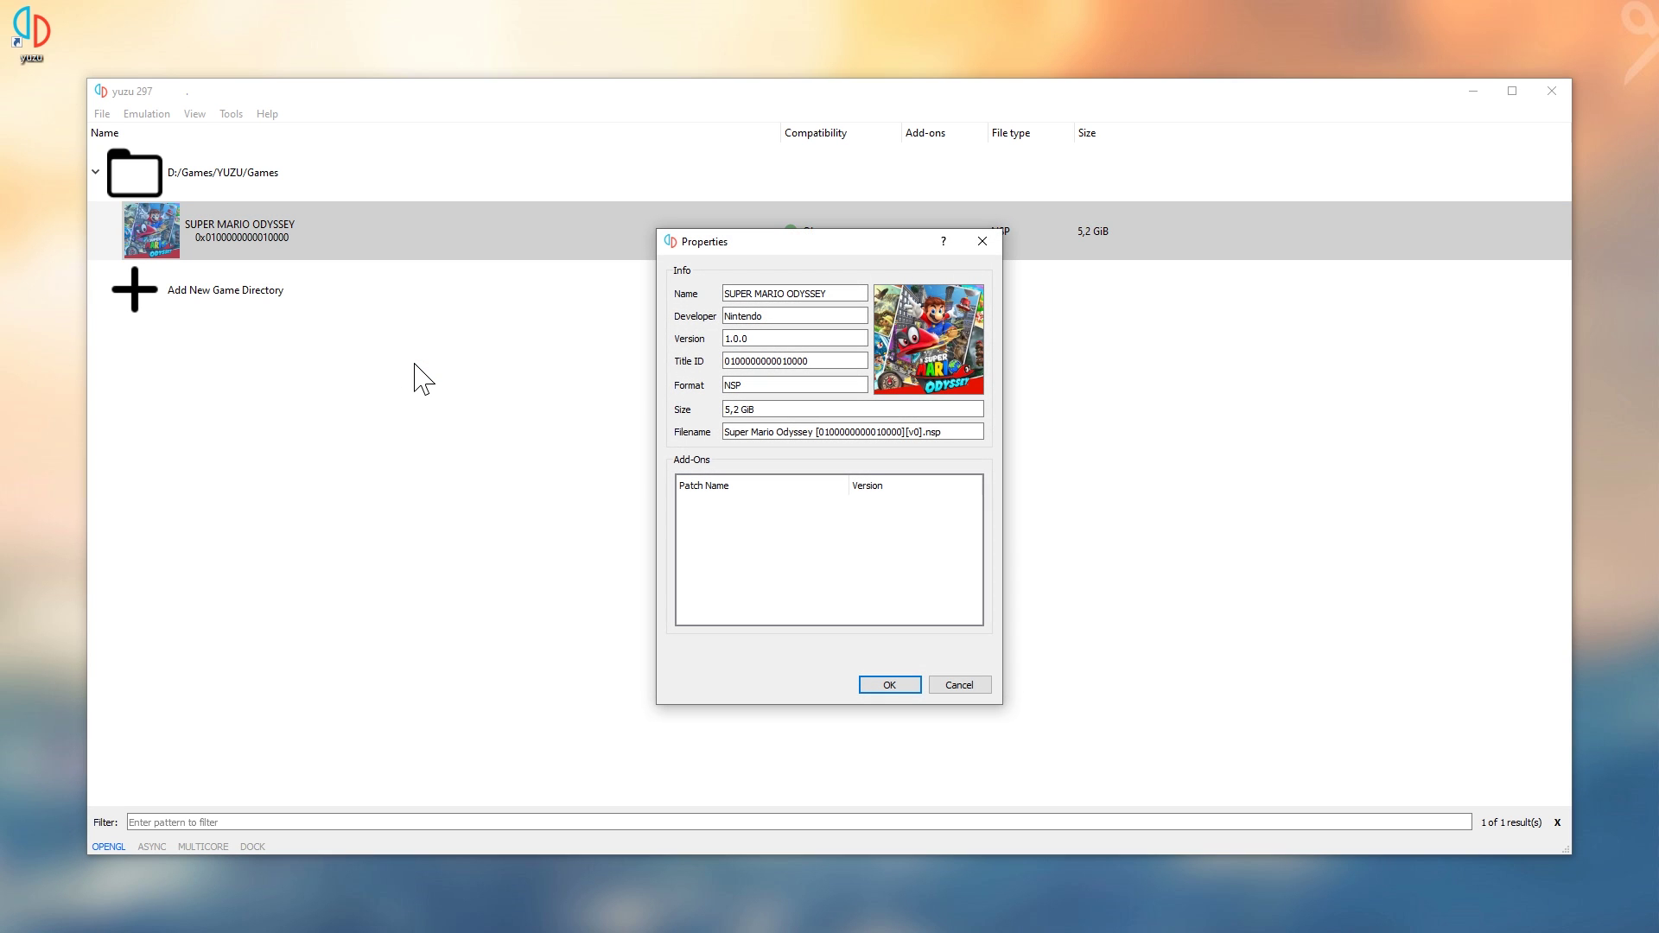
{"action": "left_click", "coordinate": [983, 241]}
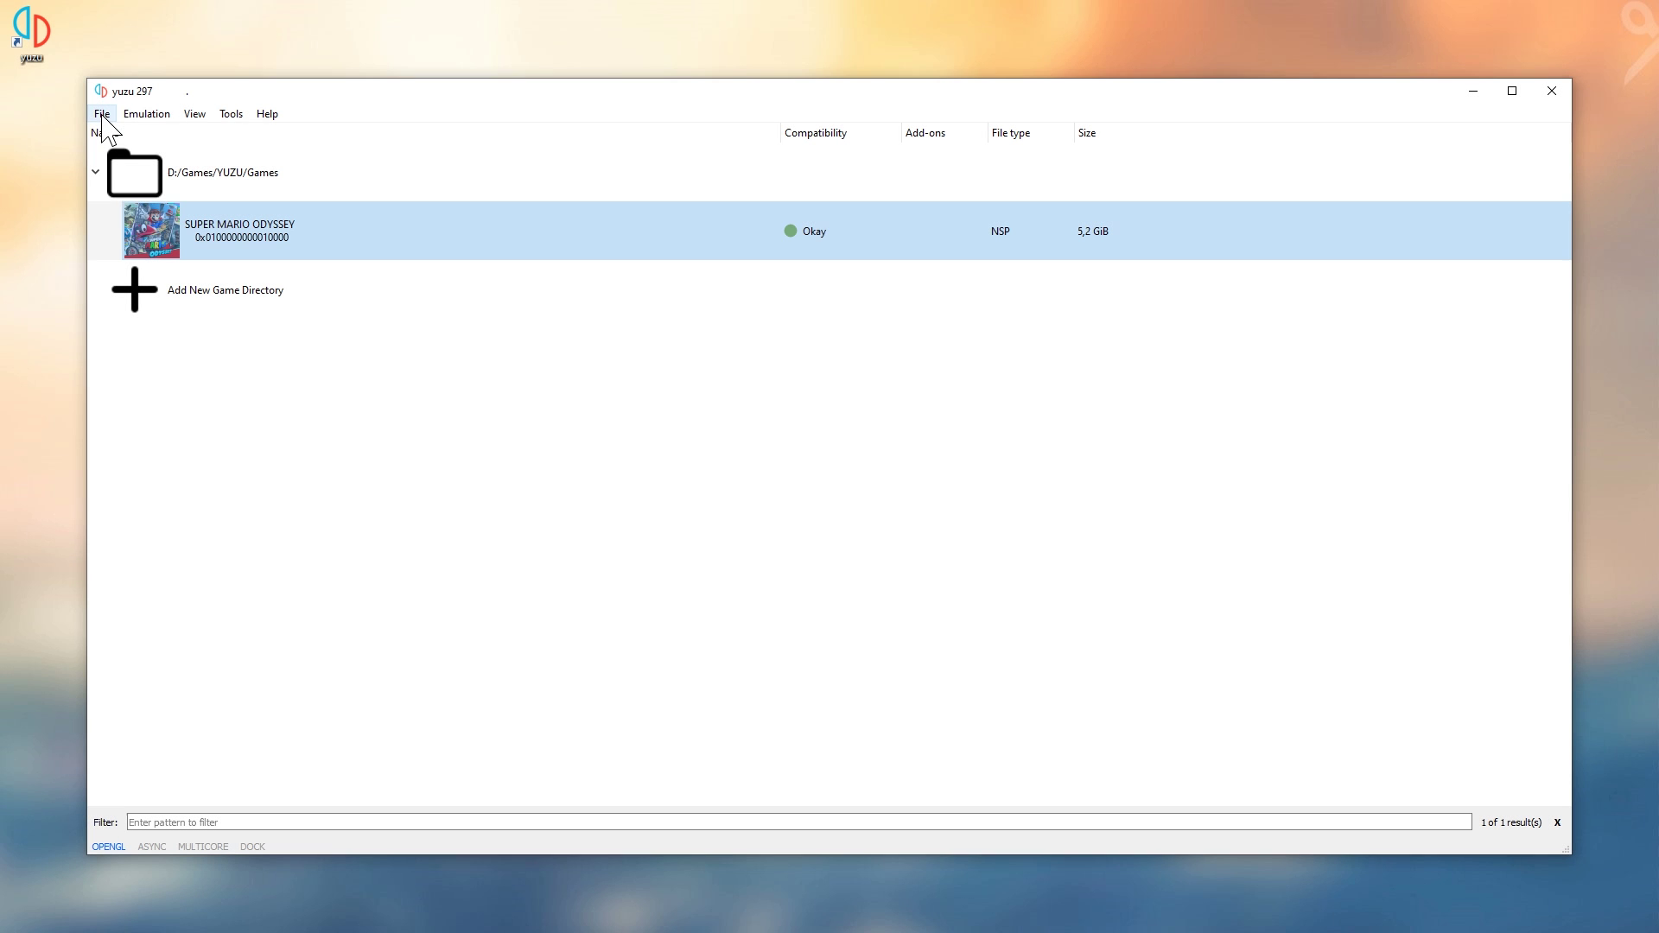
In the general emulation configuration, enable Limit Speed Percent at 100% and Multicore CPU Emulation
{"action": "left_click", "coordinate": [143, 115]}
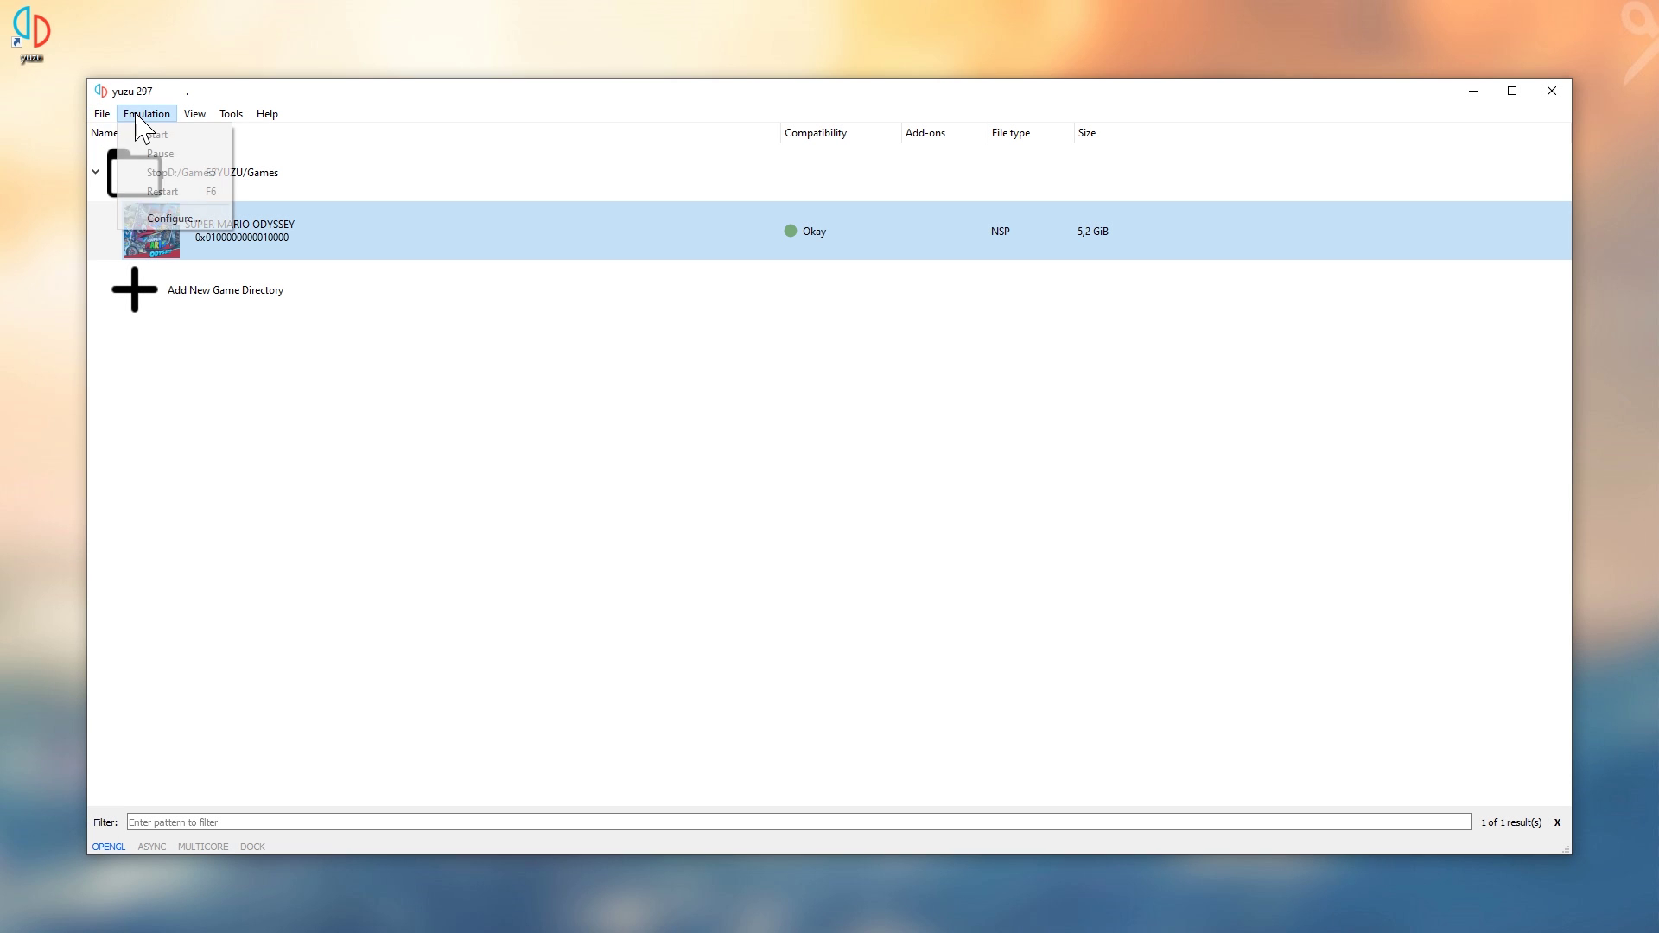
{"action": "left_click", "coordinate": [215, 218]}
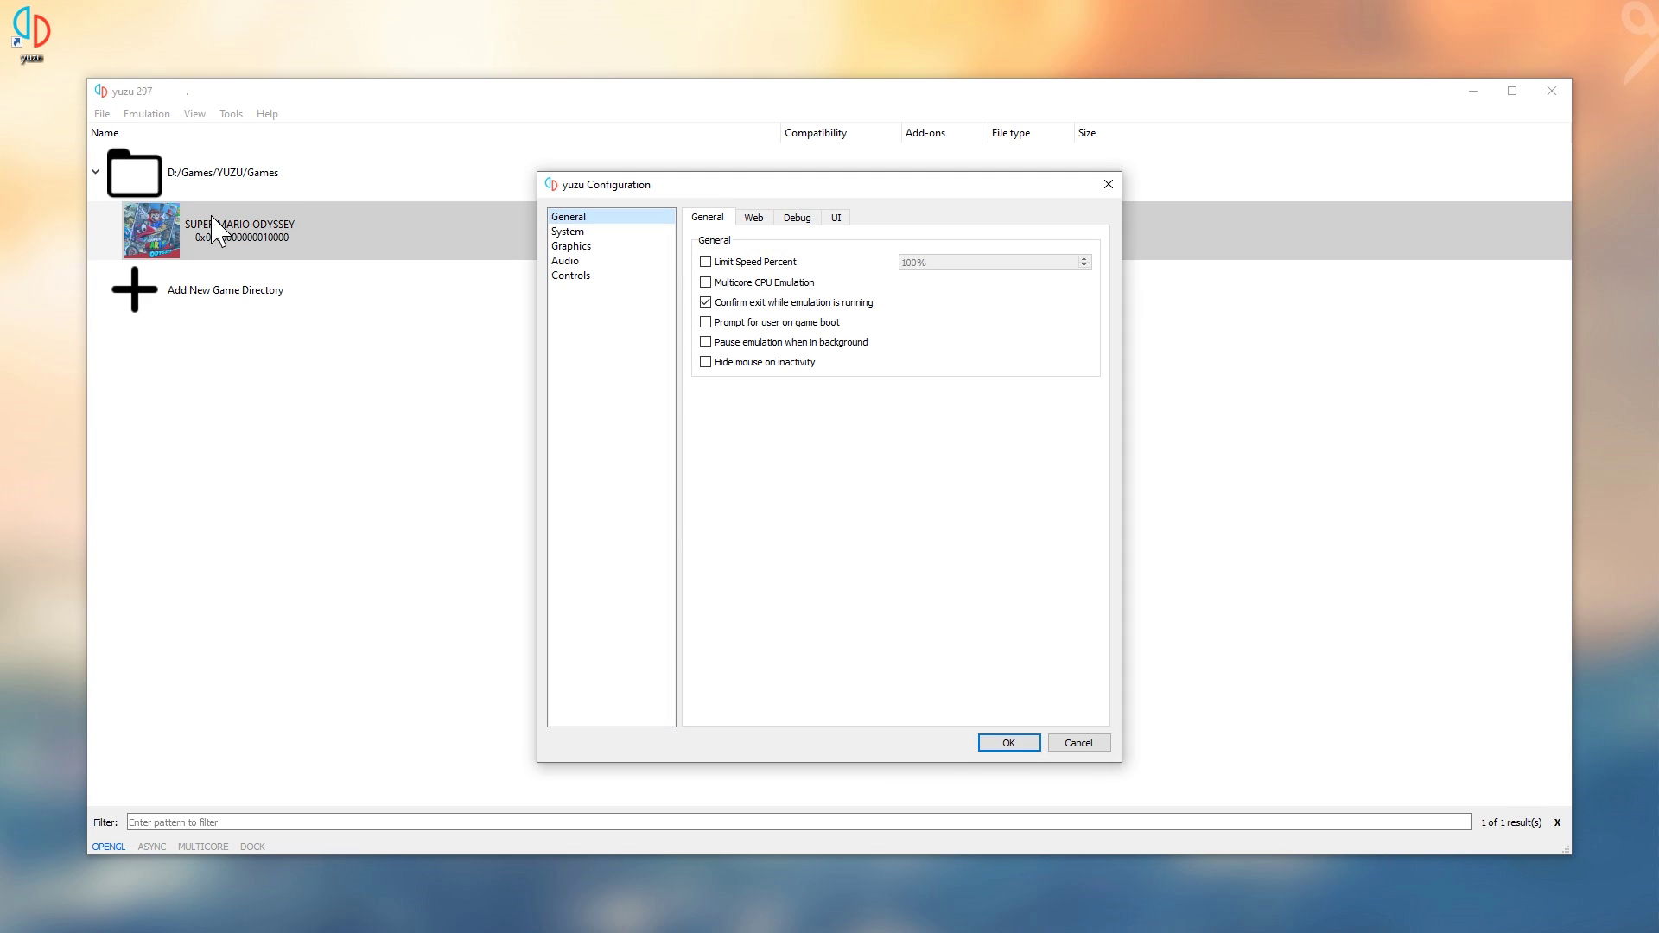
{"action": "left_click", "coordinate": [728, 262]}
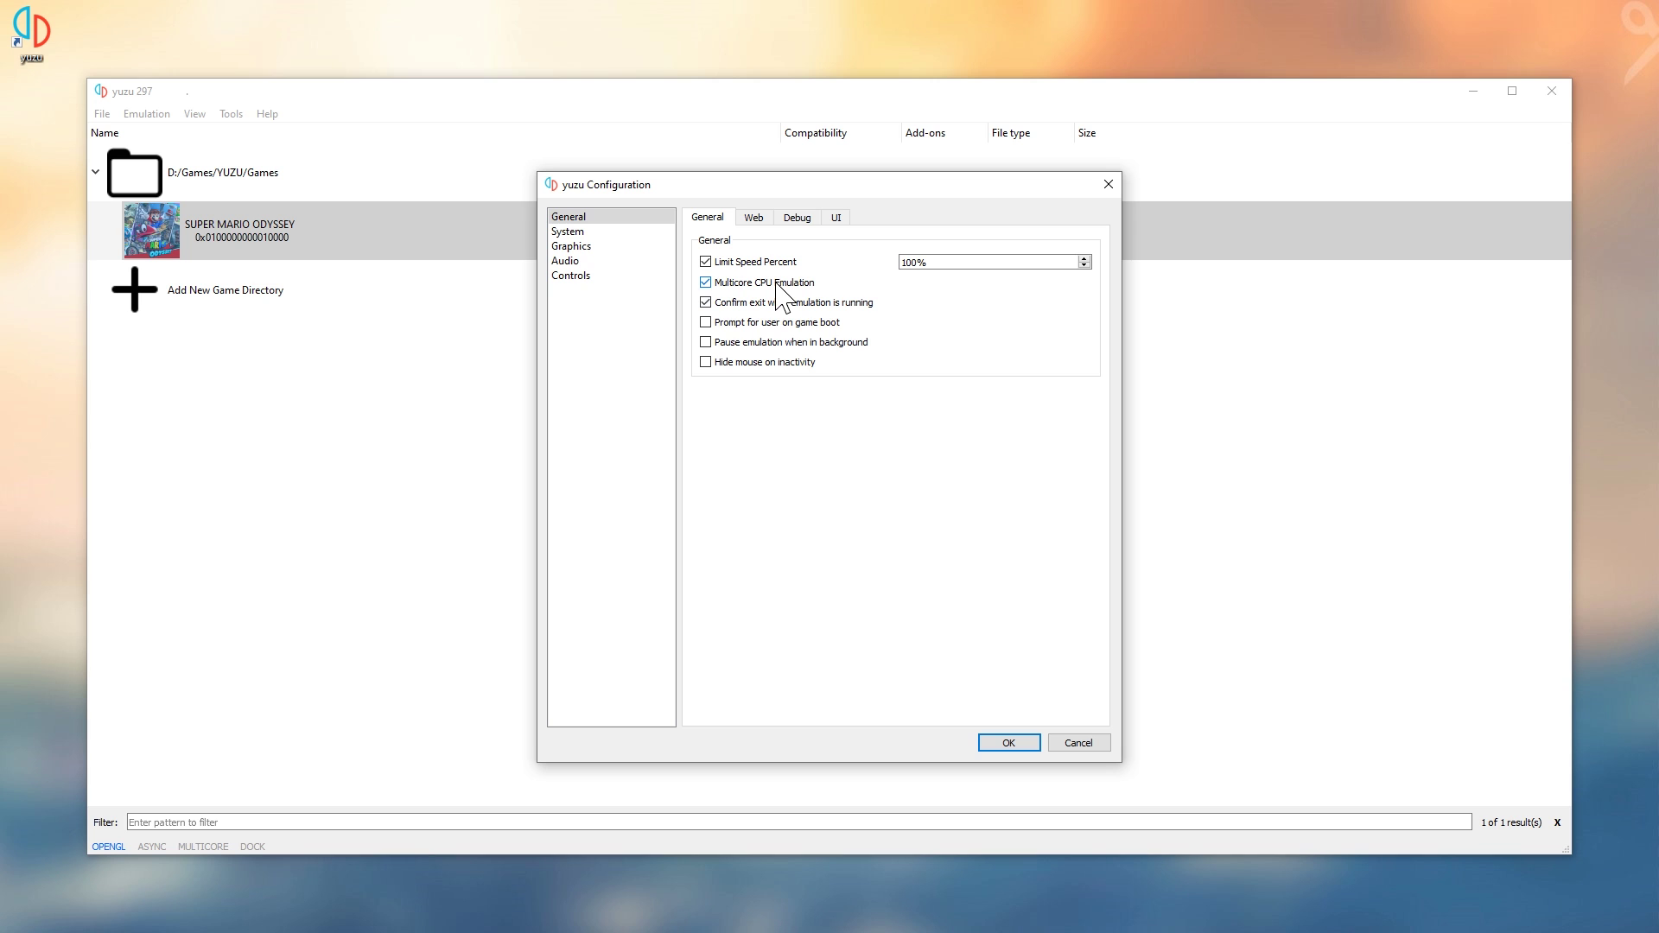
Look through the Web and Debug settings, set the interface theme to Dark Colorful, and apply the configuration
{"action": "left_click", "coordinate": [764, 221]}
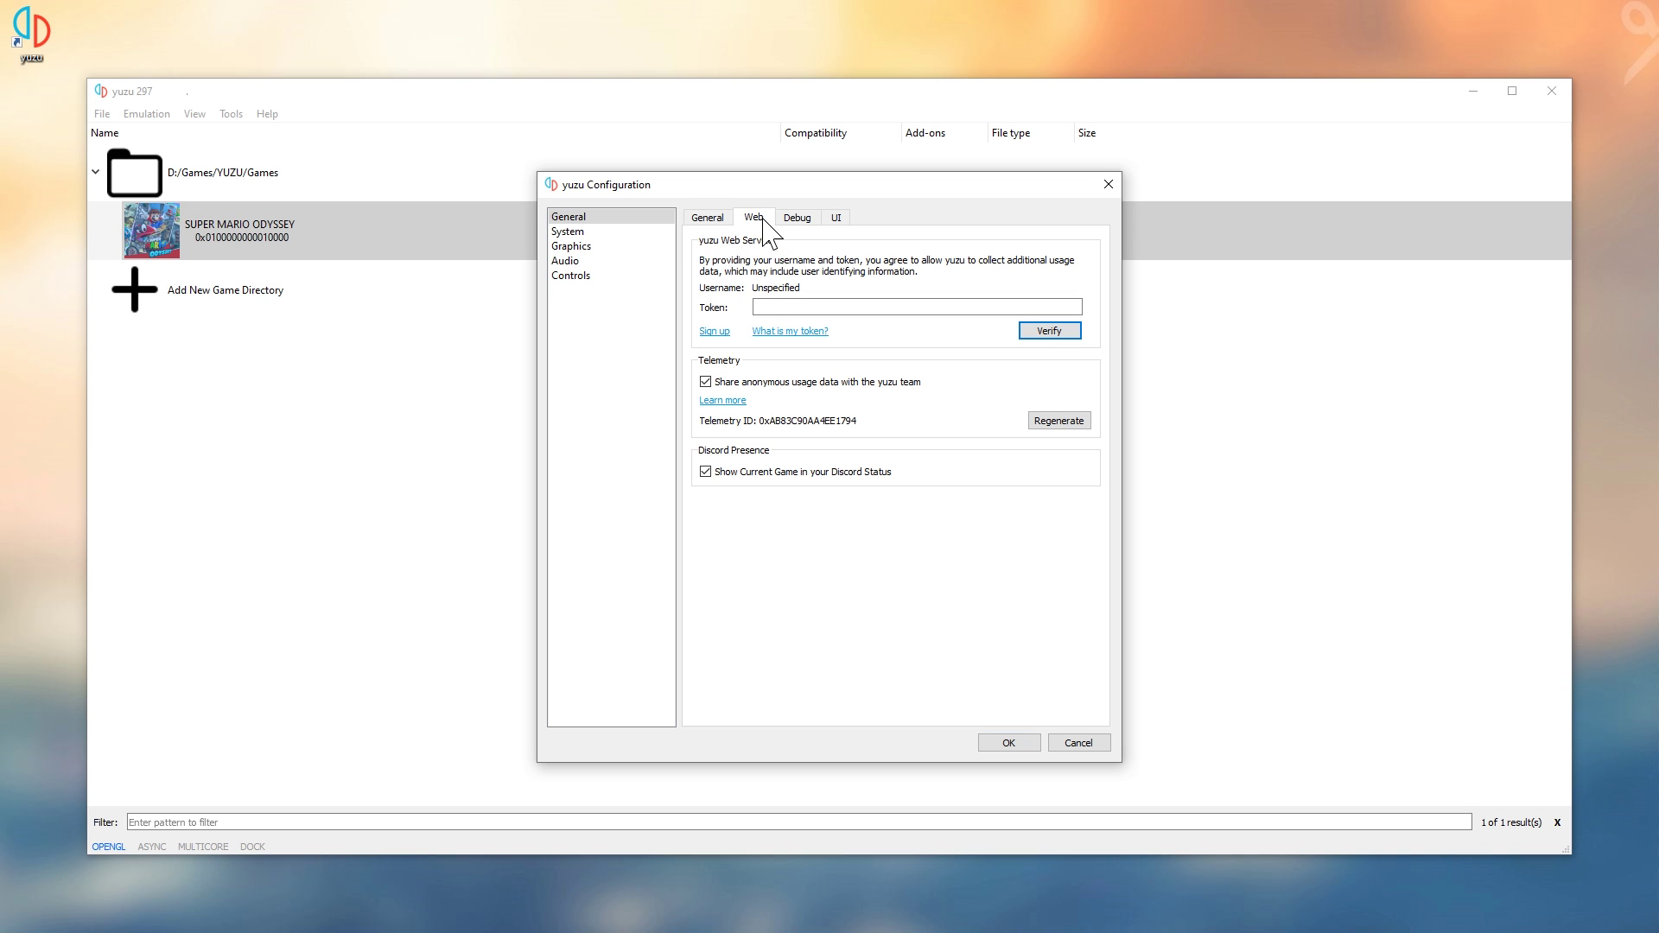
{"action": "left_click", "coordinate": [797, 221]}
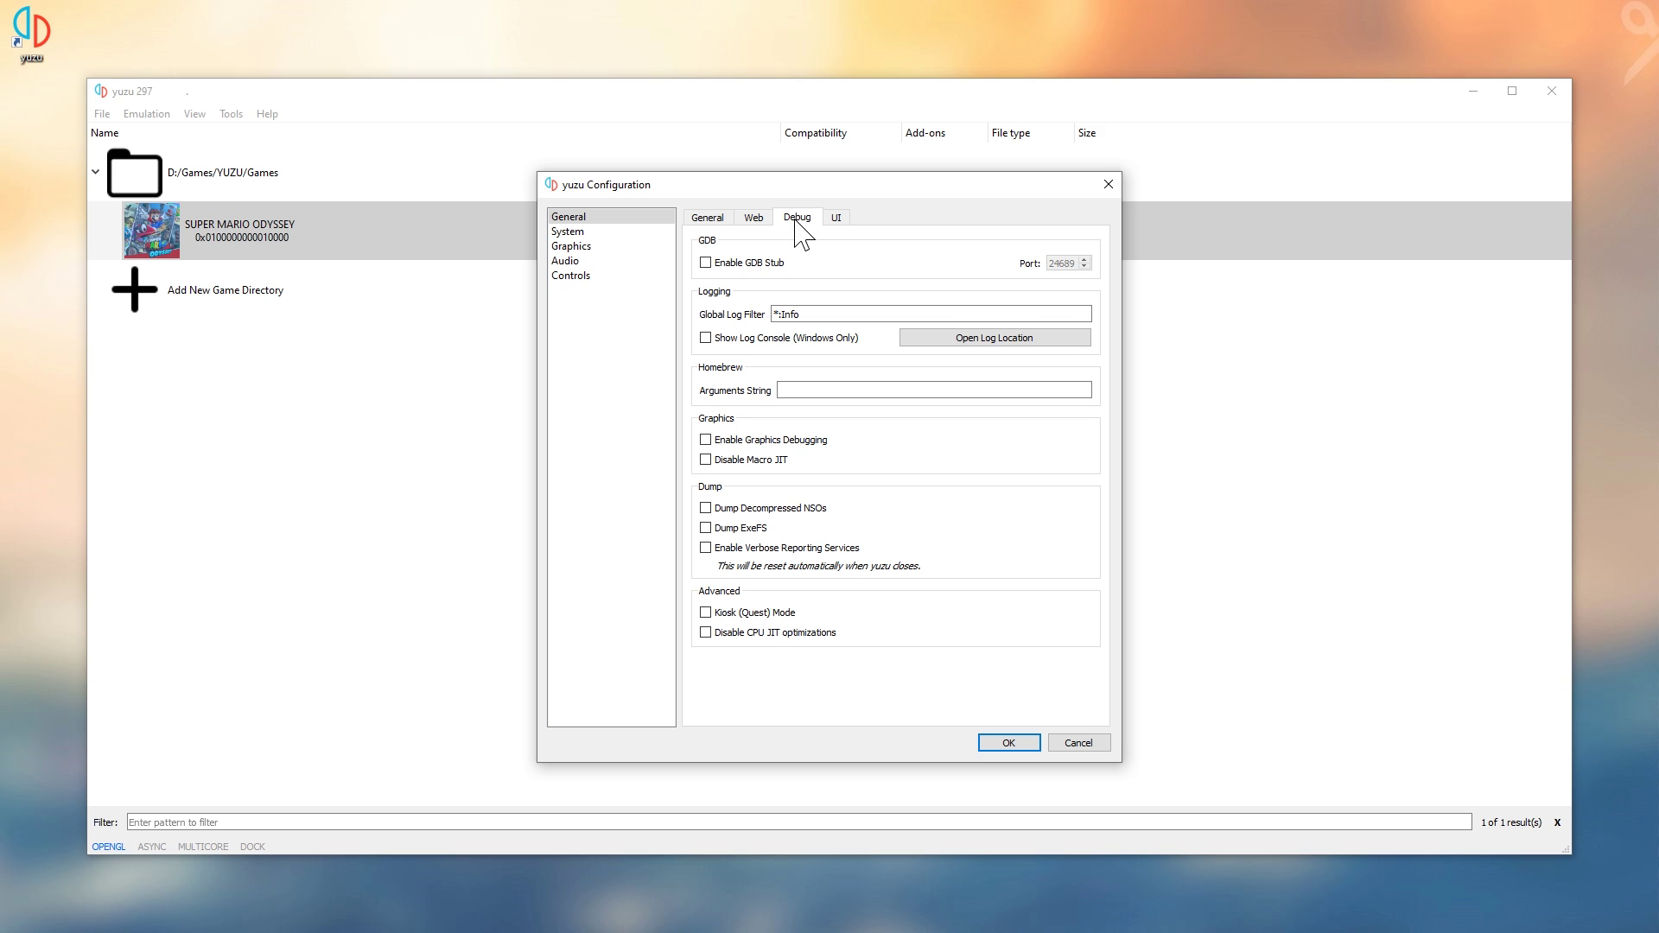
{"action": "left_click", "coordinate": [836, 219]}
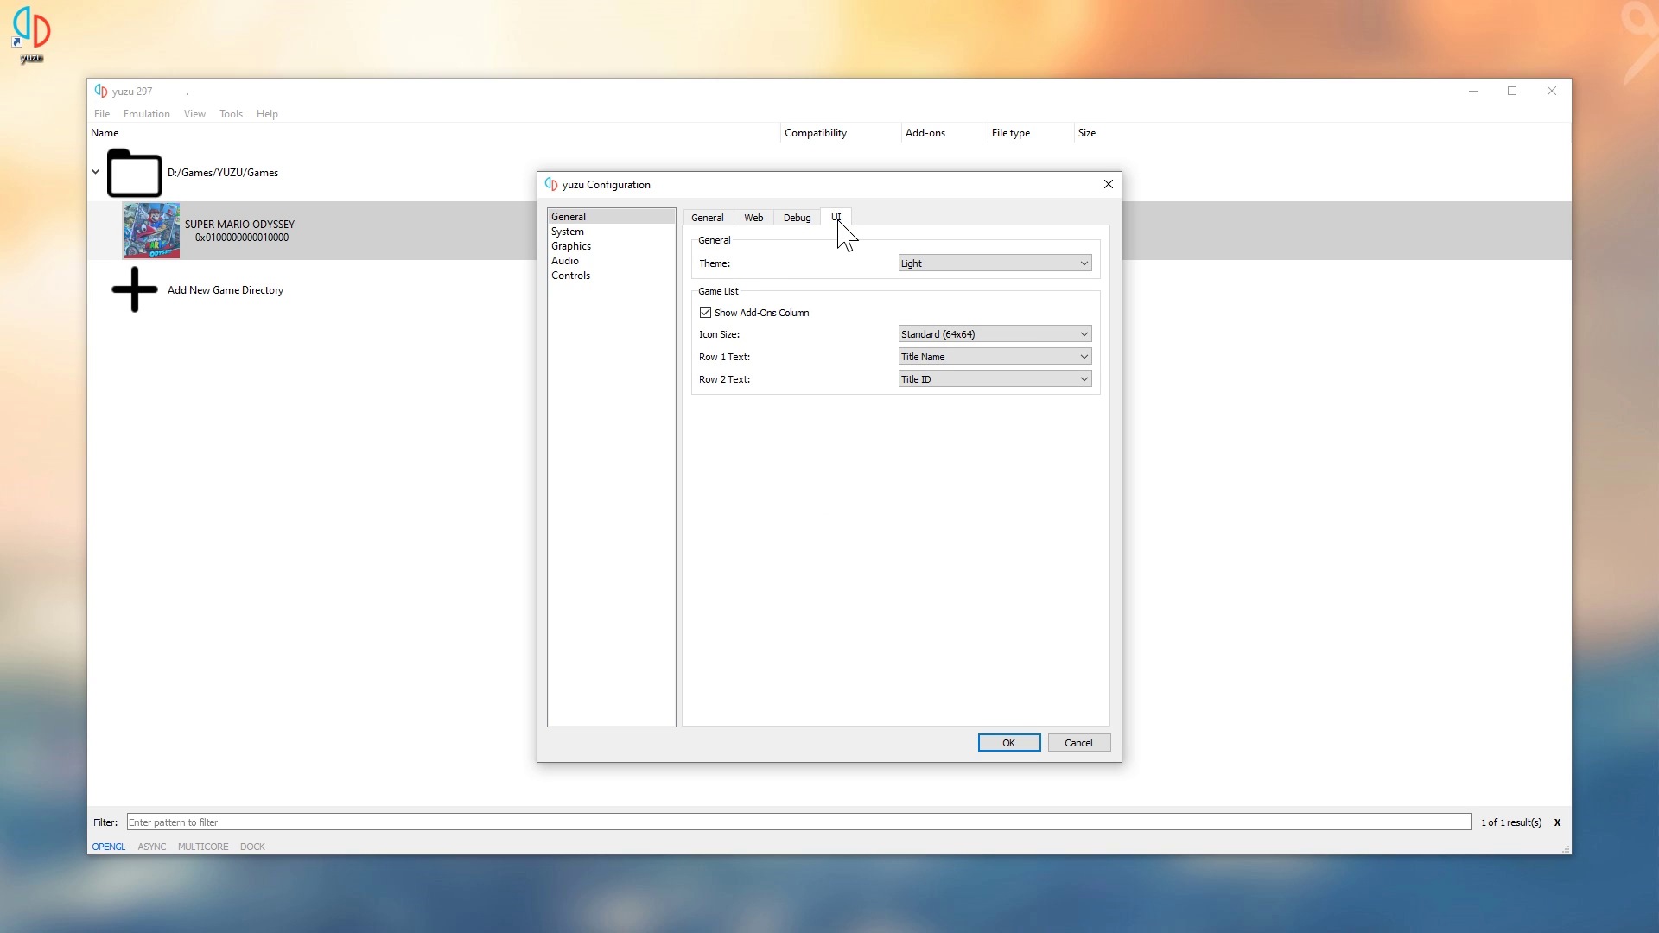
{"action": "left_click", "coordinate": [929, 264]}
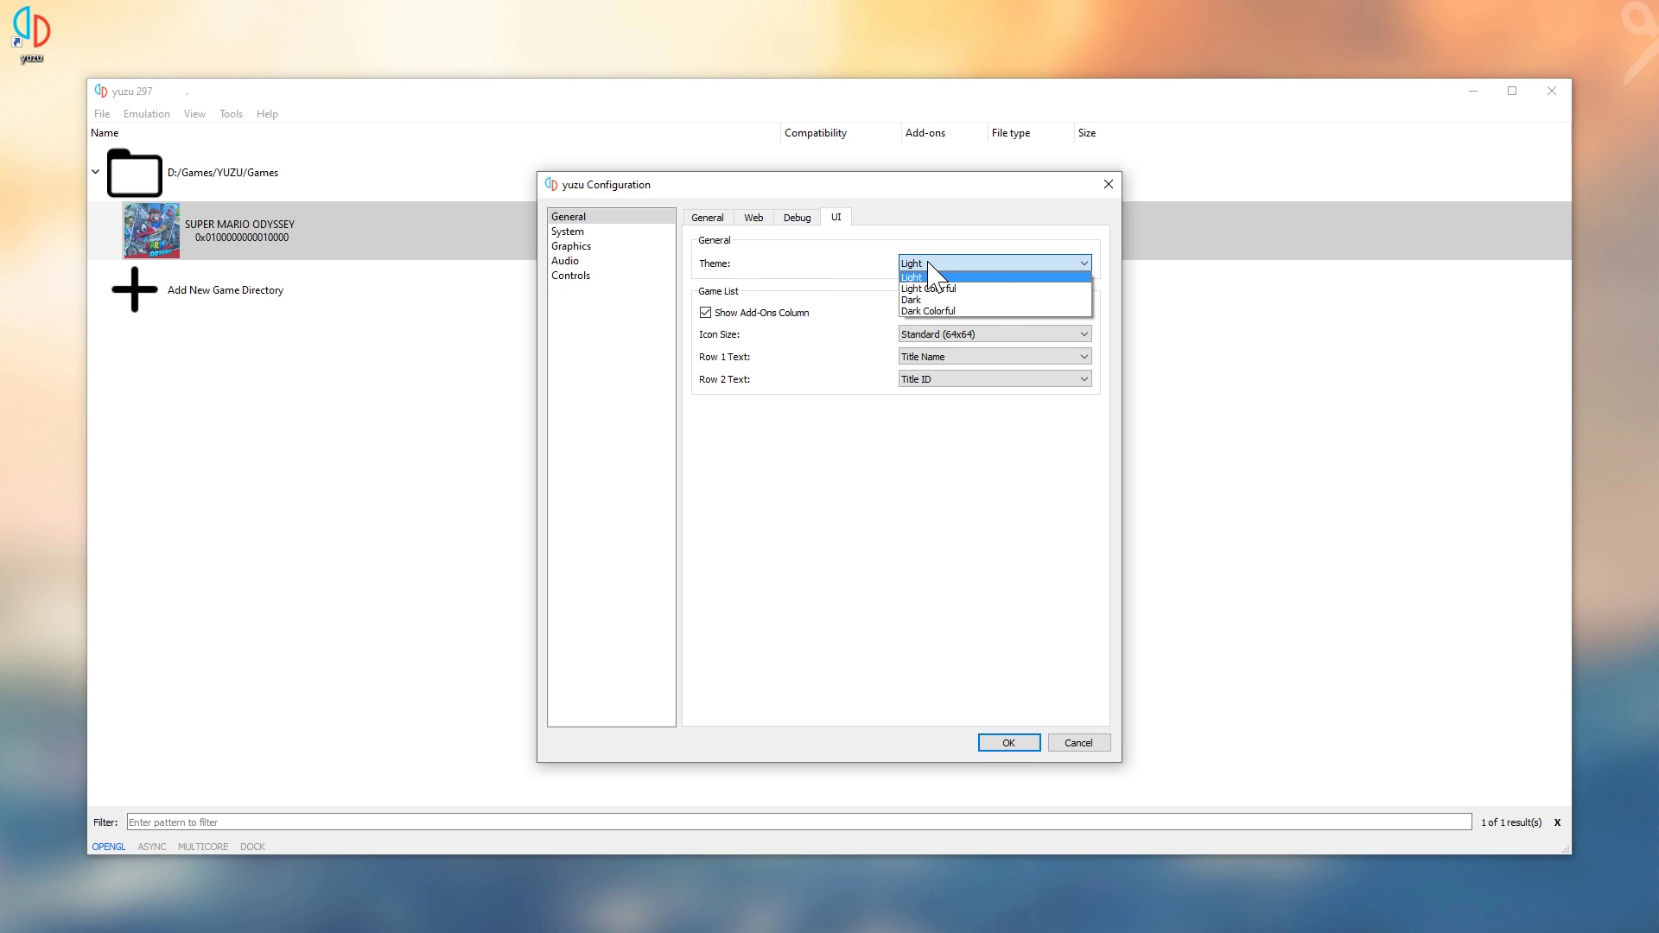
{"action": "left_click", "coordinate": [925, 311]}
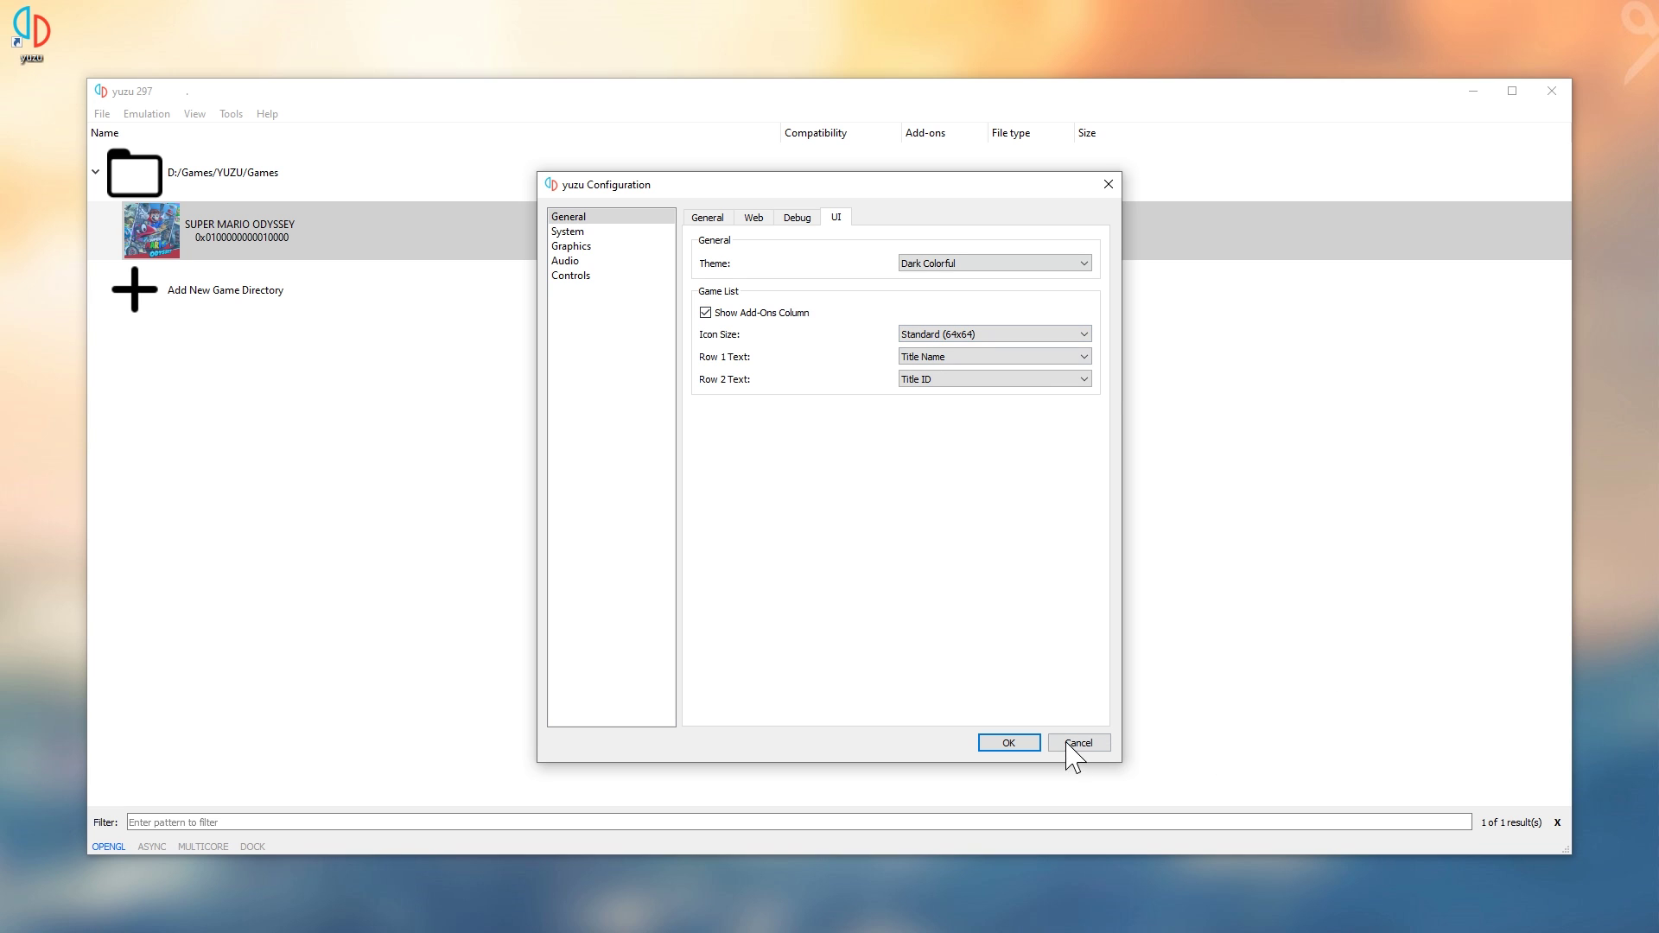
{"action": "left_click", "coordinate": [1009, 745]}
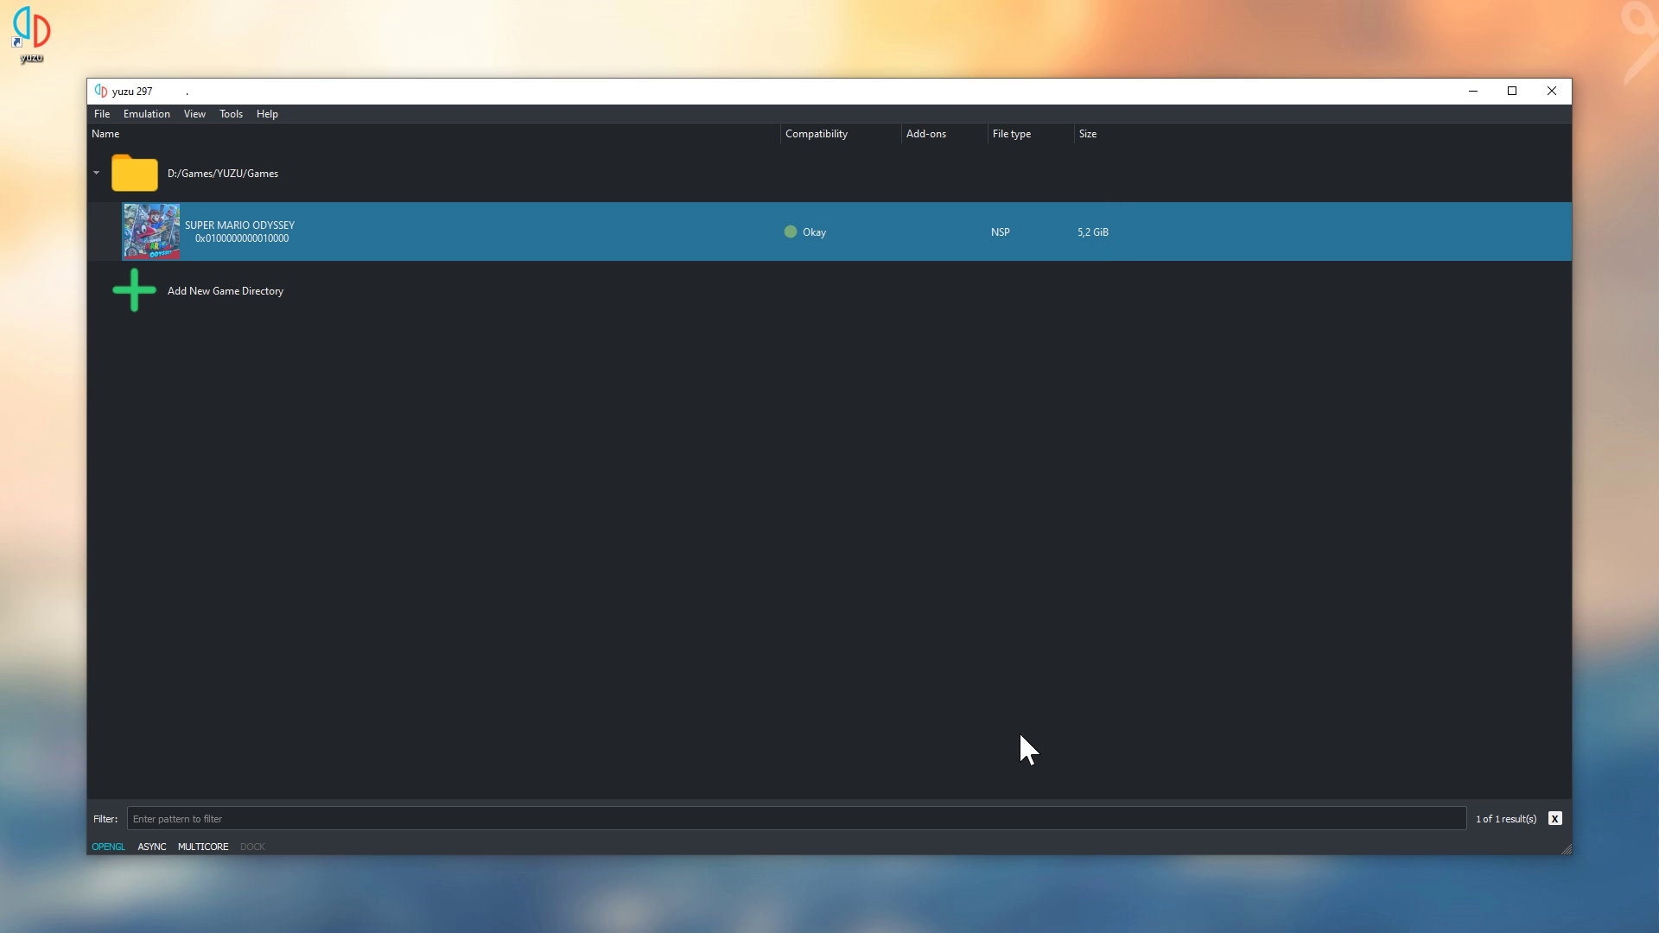
Reopen the emulation configuration and set the system language to Russian
{"action": "left_click", "coordinate": [149, 114]}
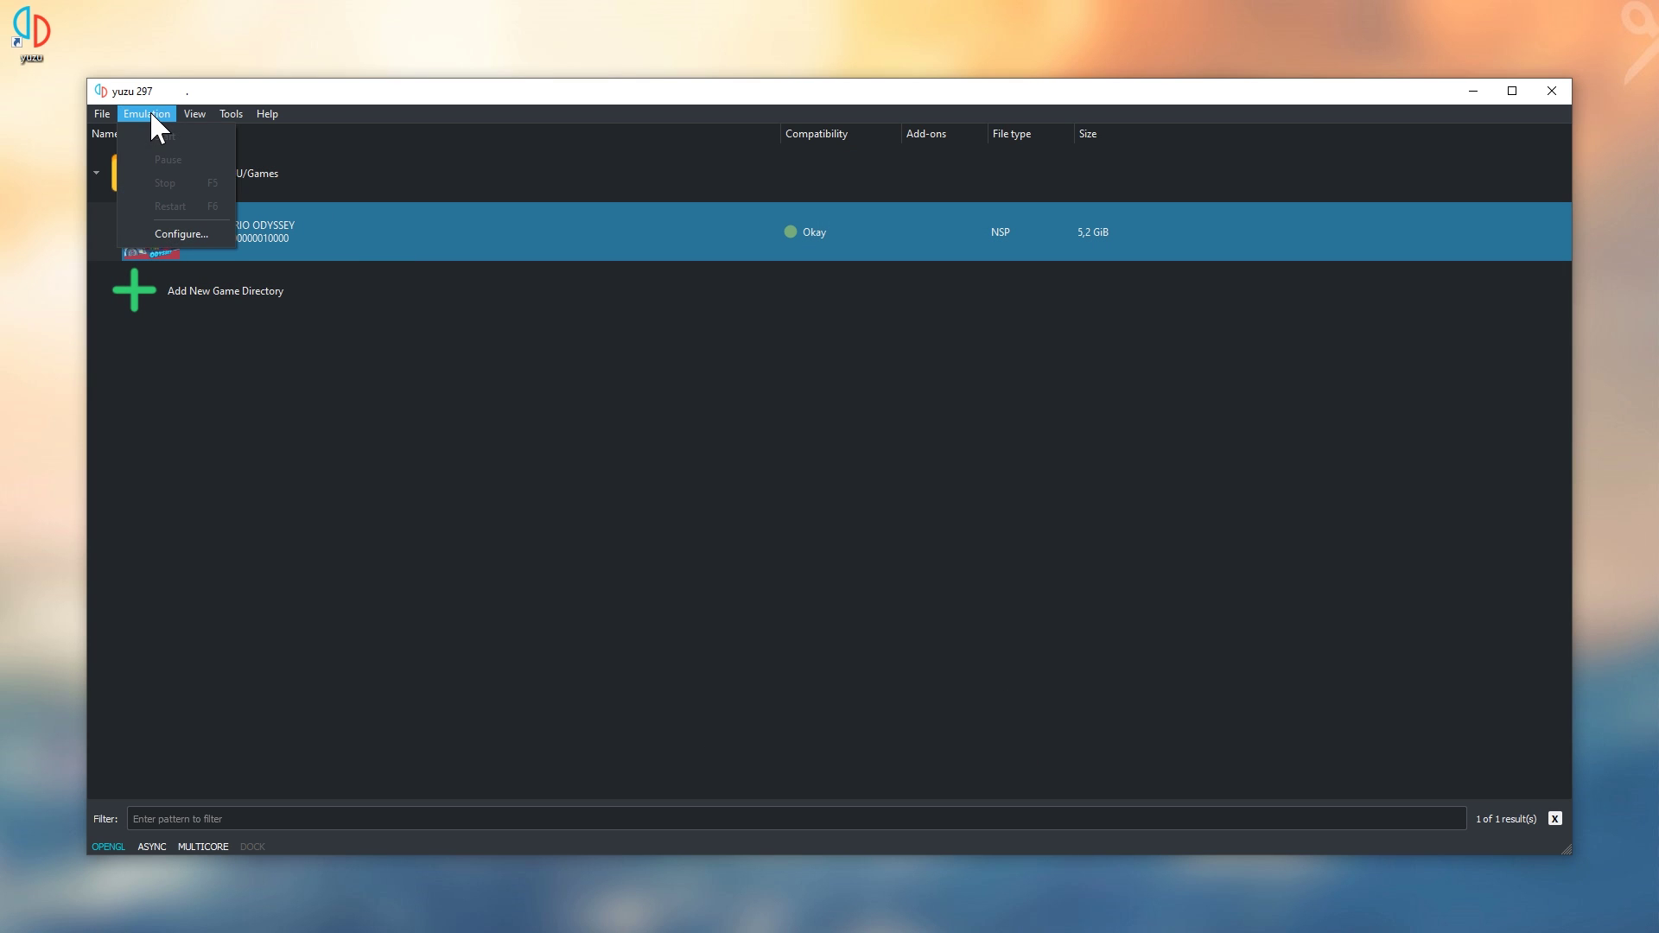
{"action": "left_click", "coordinate": [176, 235]}
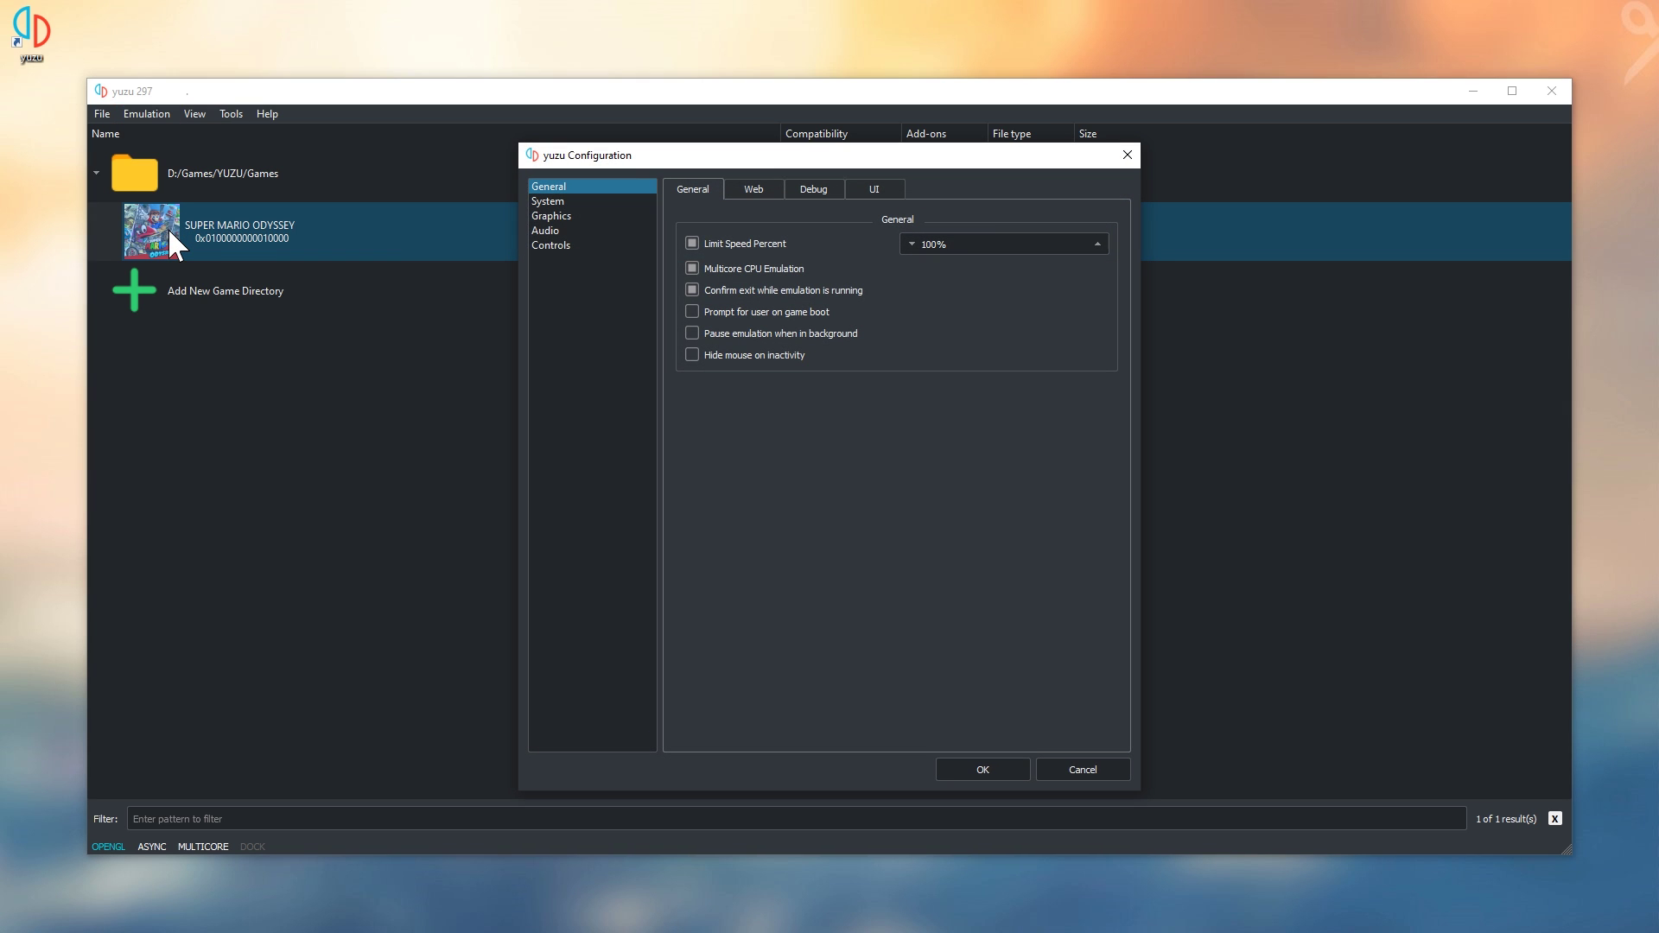
{"action": "left_click", "coordinate": [543, 204]}
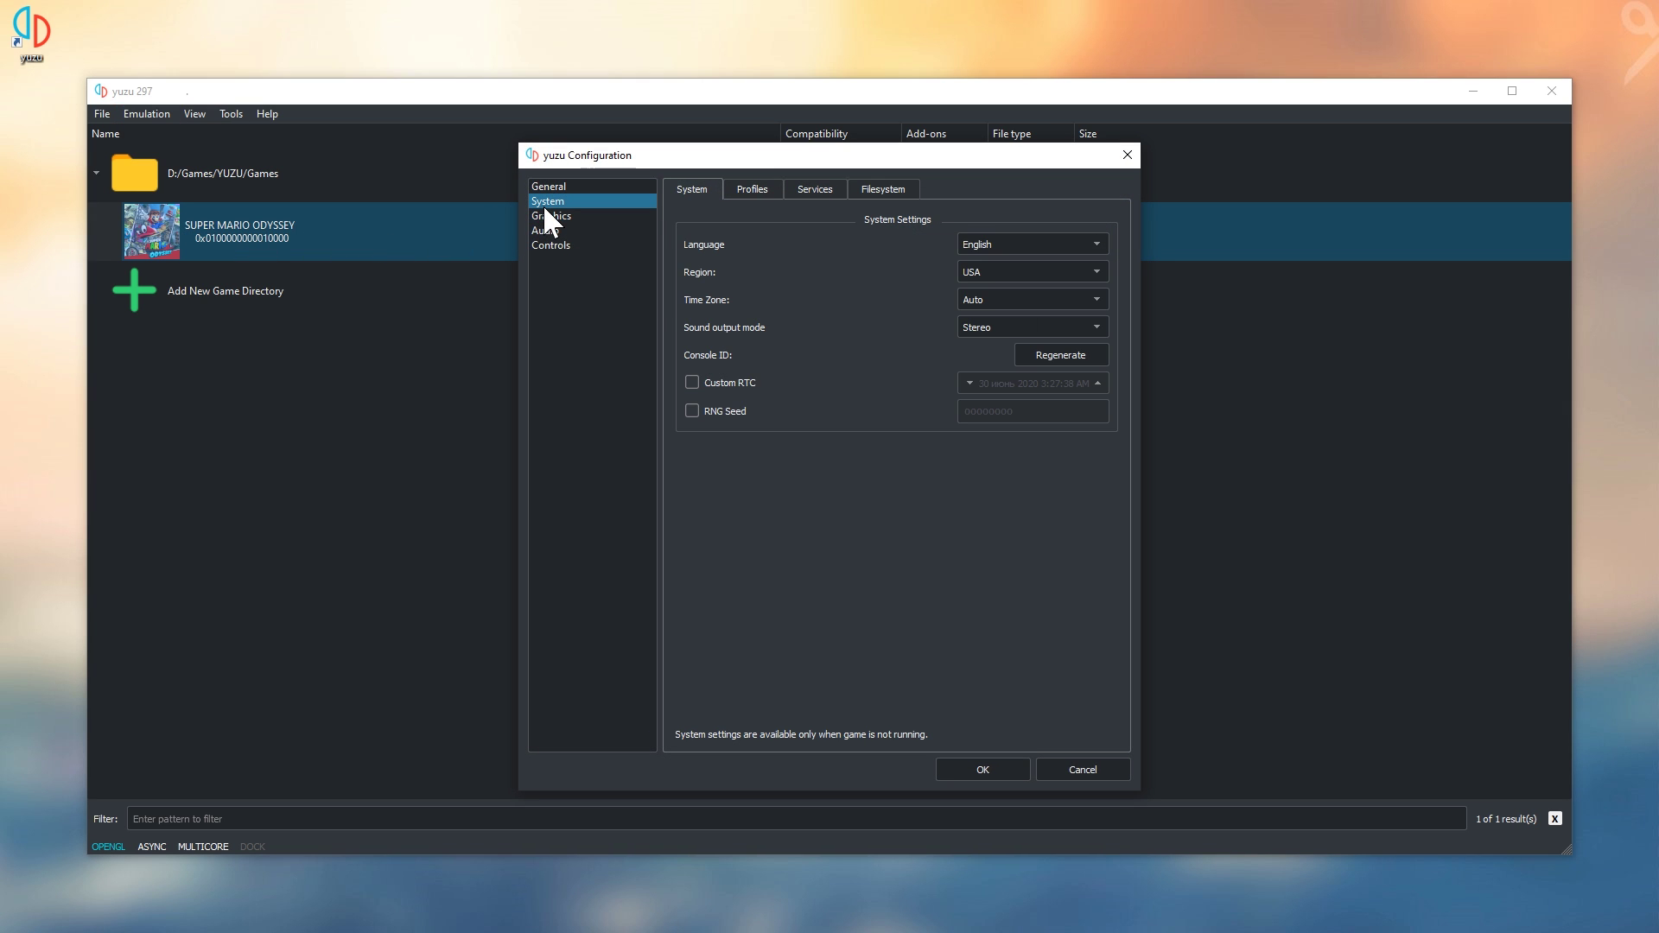
{"action": "left_click", "coordinate": [1018, 245]}
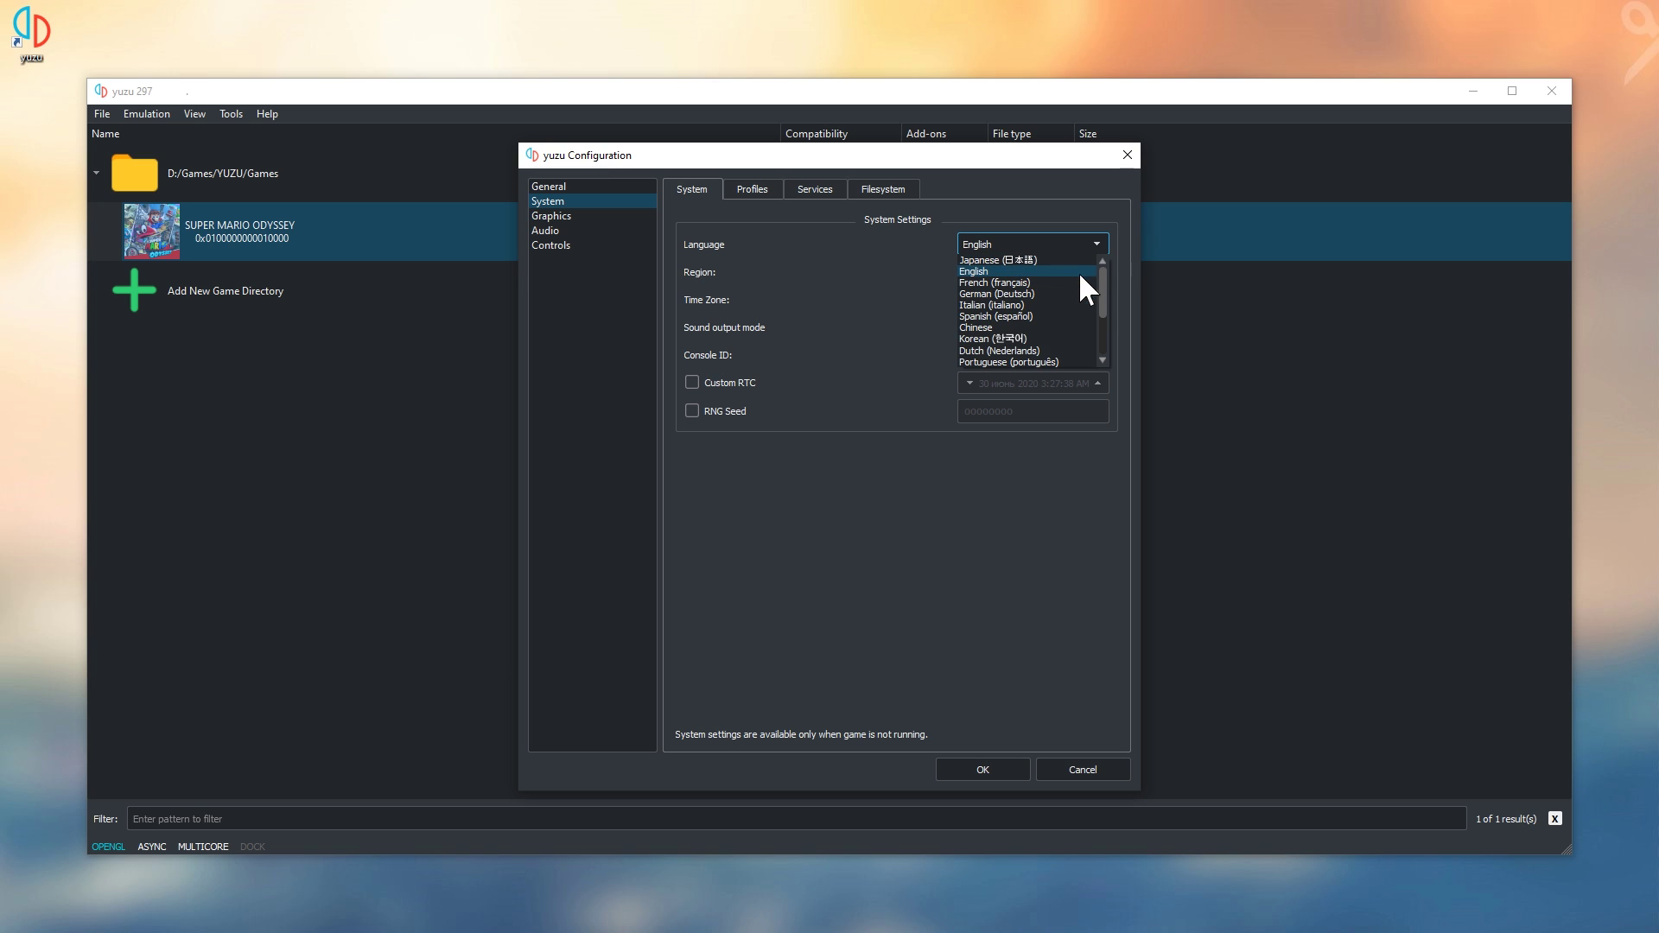
{"action": "left_click_drag", "start_coordinate": [1104, 279], "coordinate": [1110, 318]}
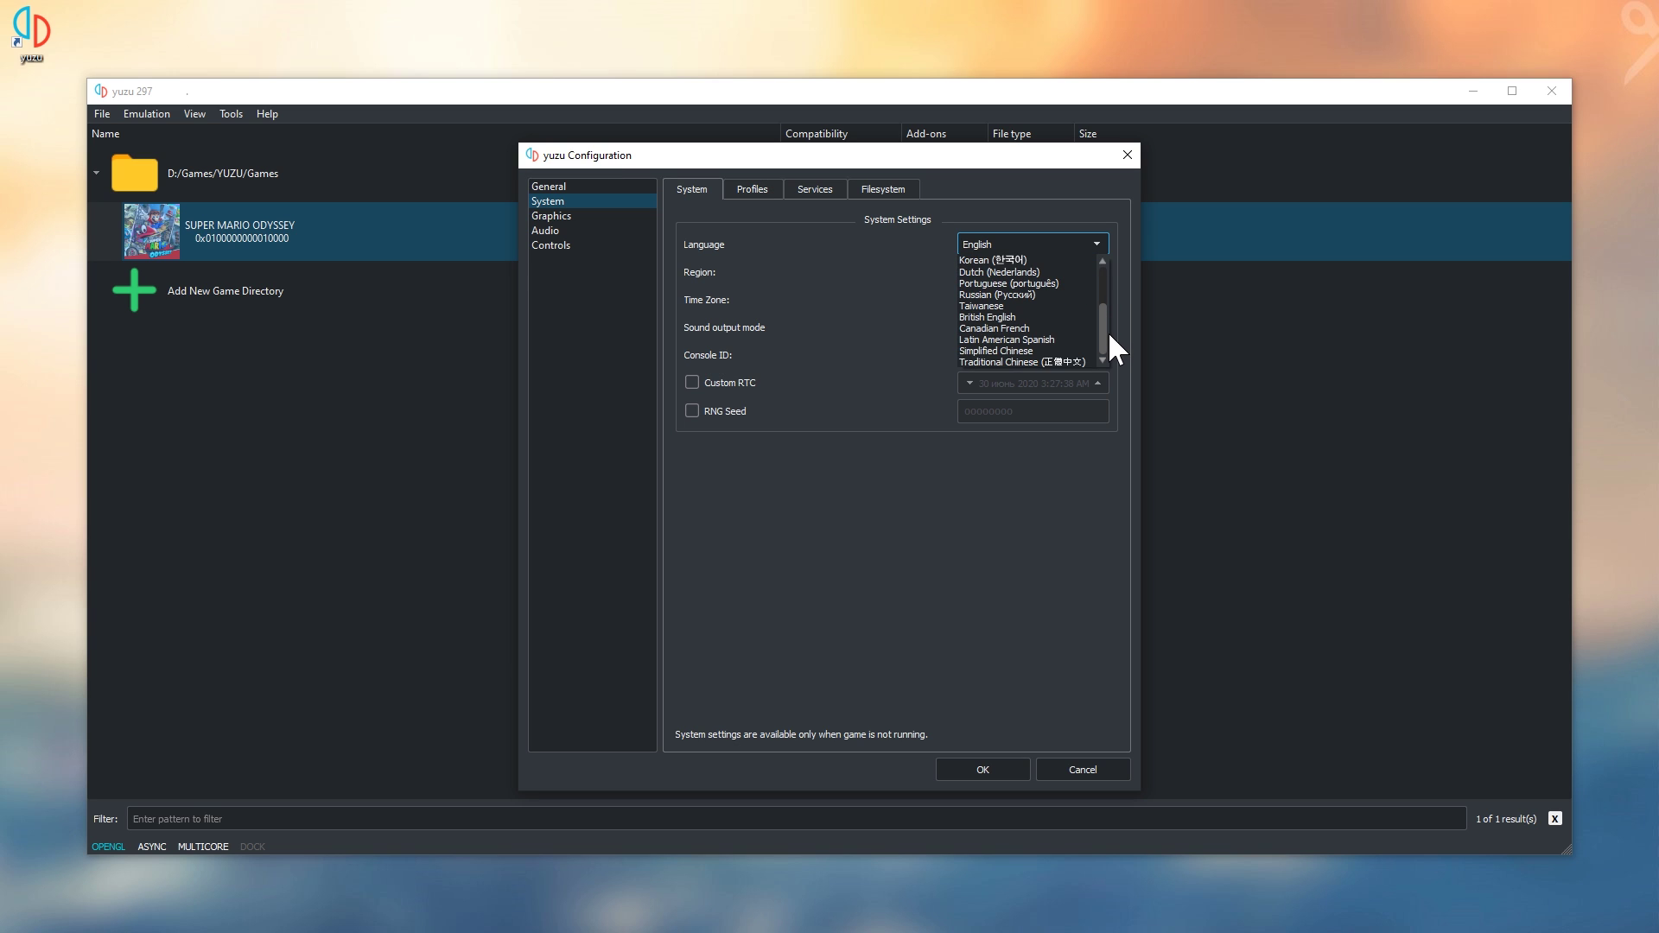
{"action": "left_click", "coordinate": [1020, 293]}
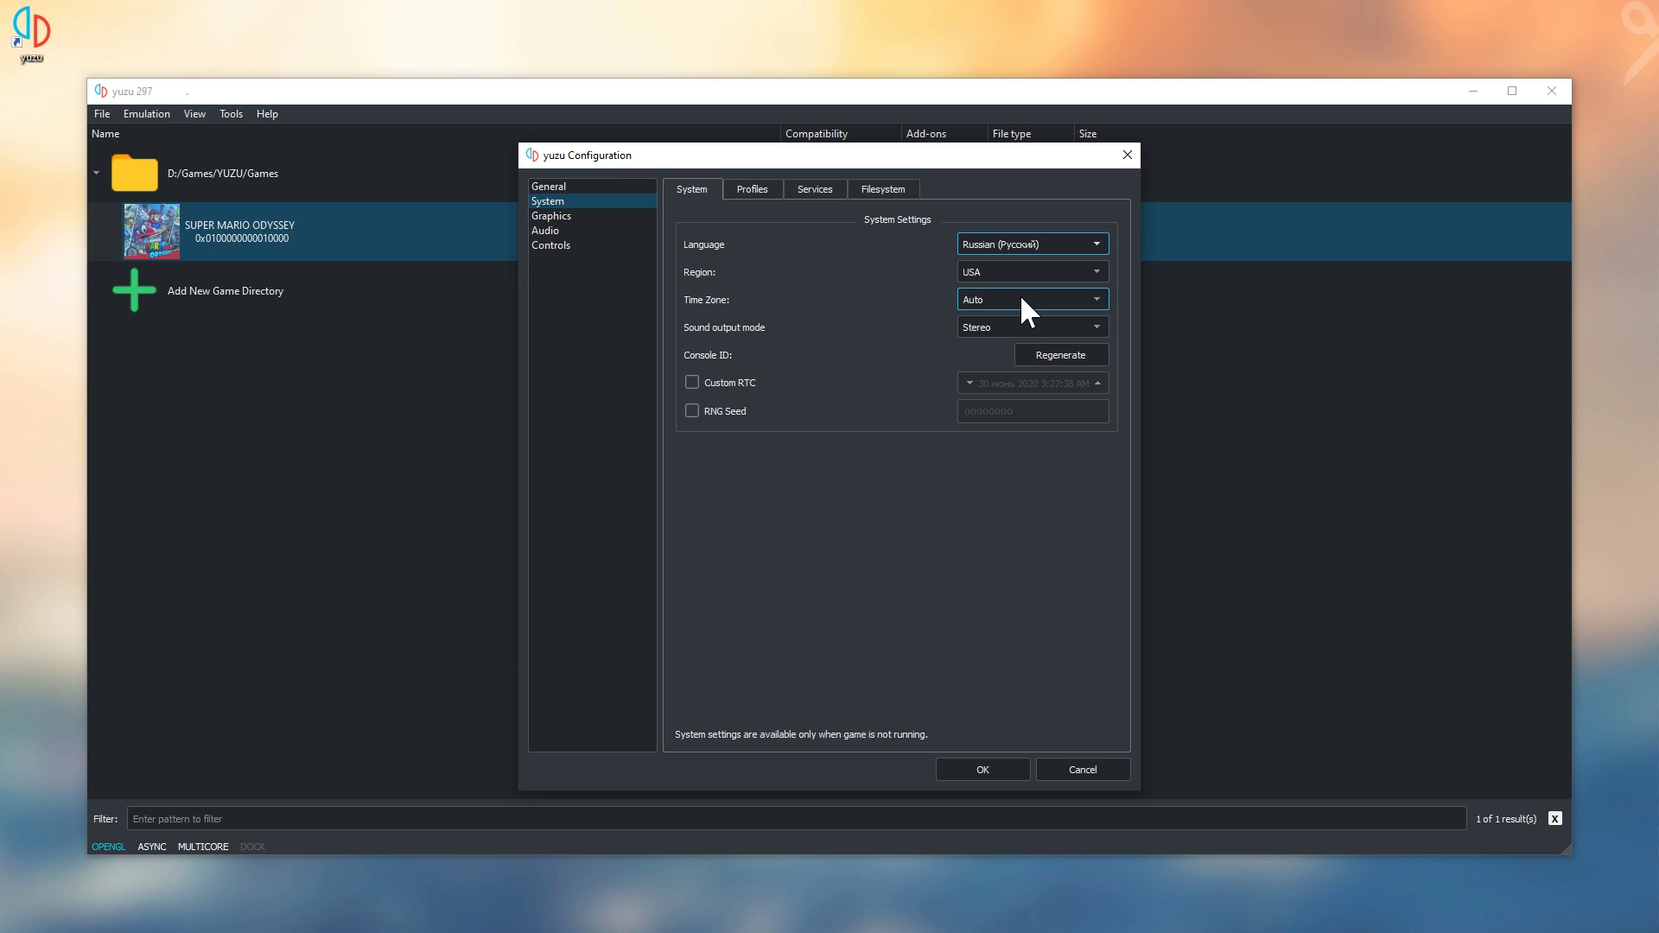
Set the system region to Europe, and add a user profile with a new username and select it
{"action": "left_click", "coordinate": [1019, 273]}
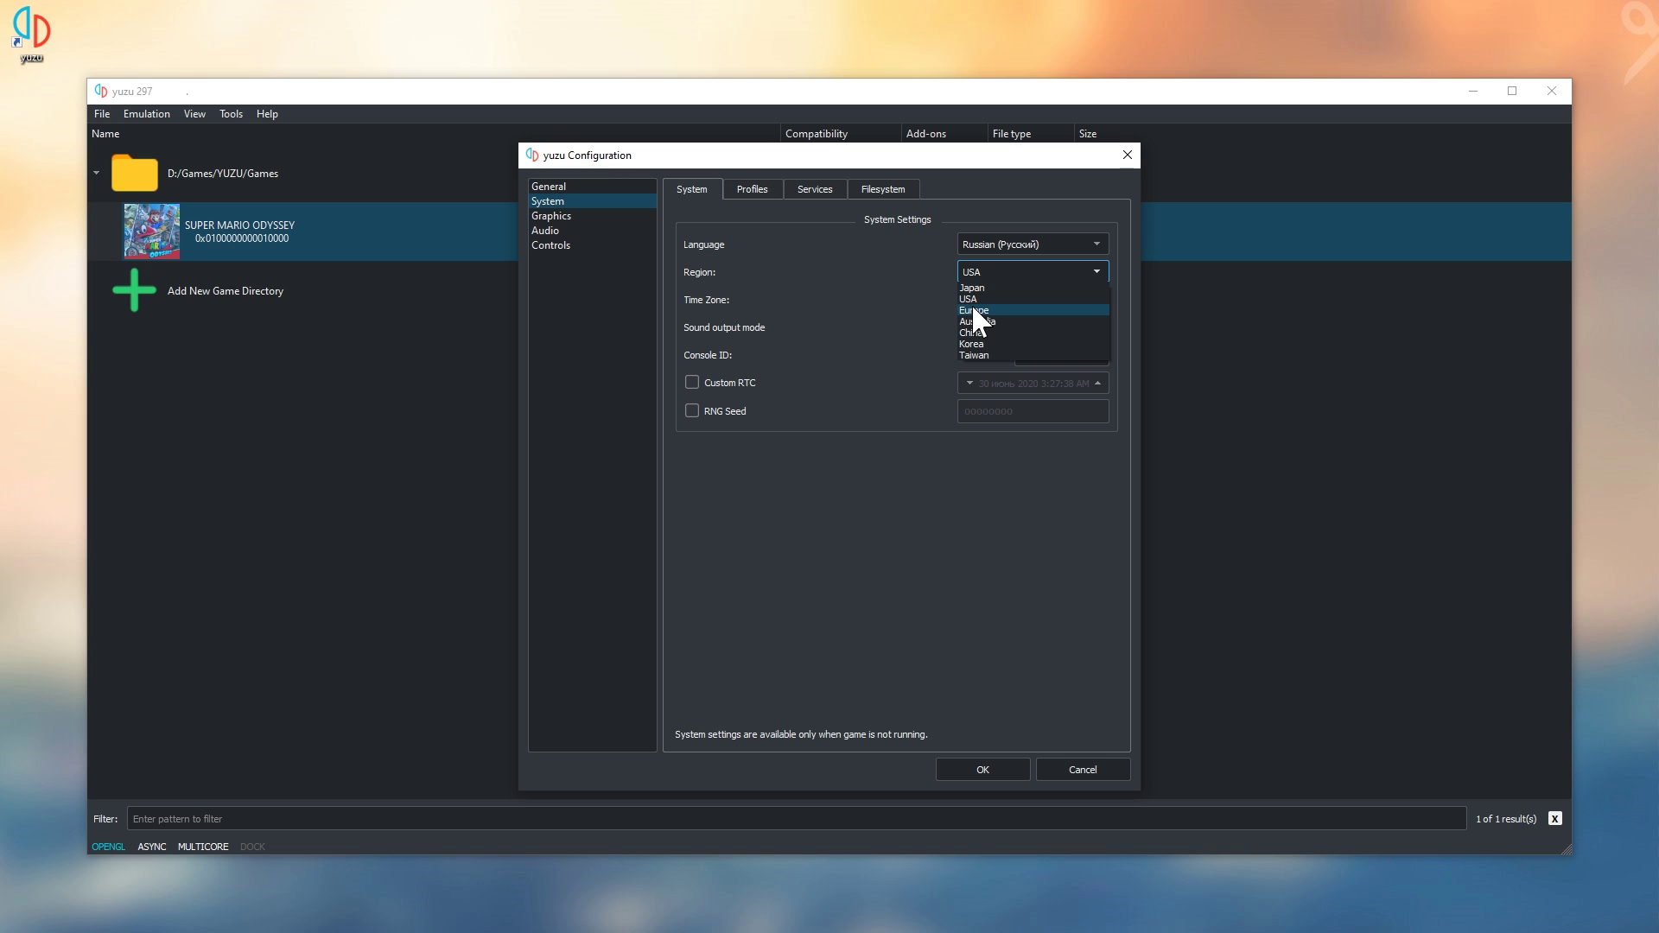
{"action": "left_click", "coordinate": [972, 304]}
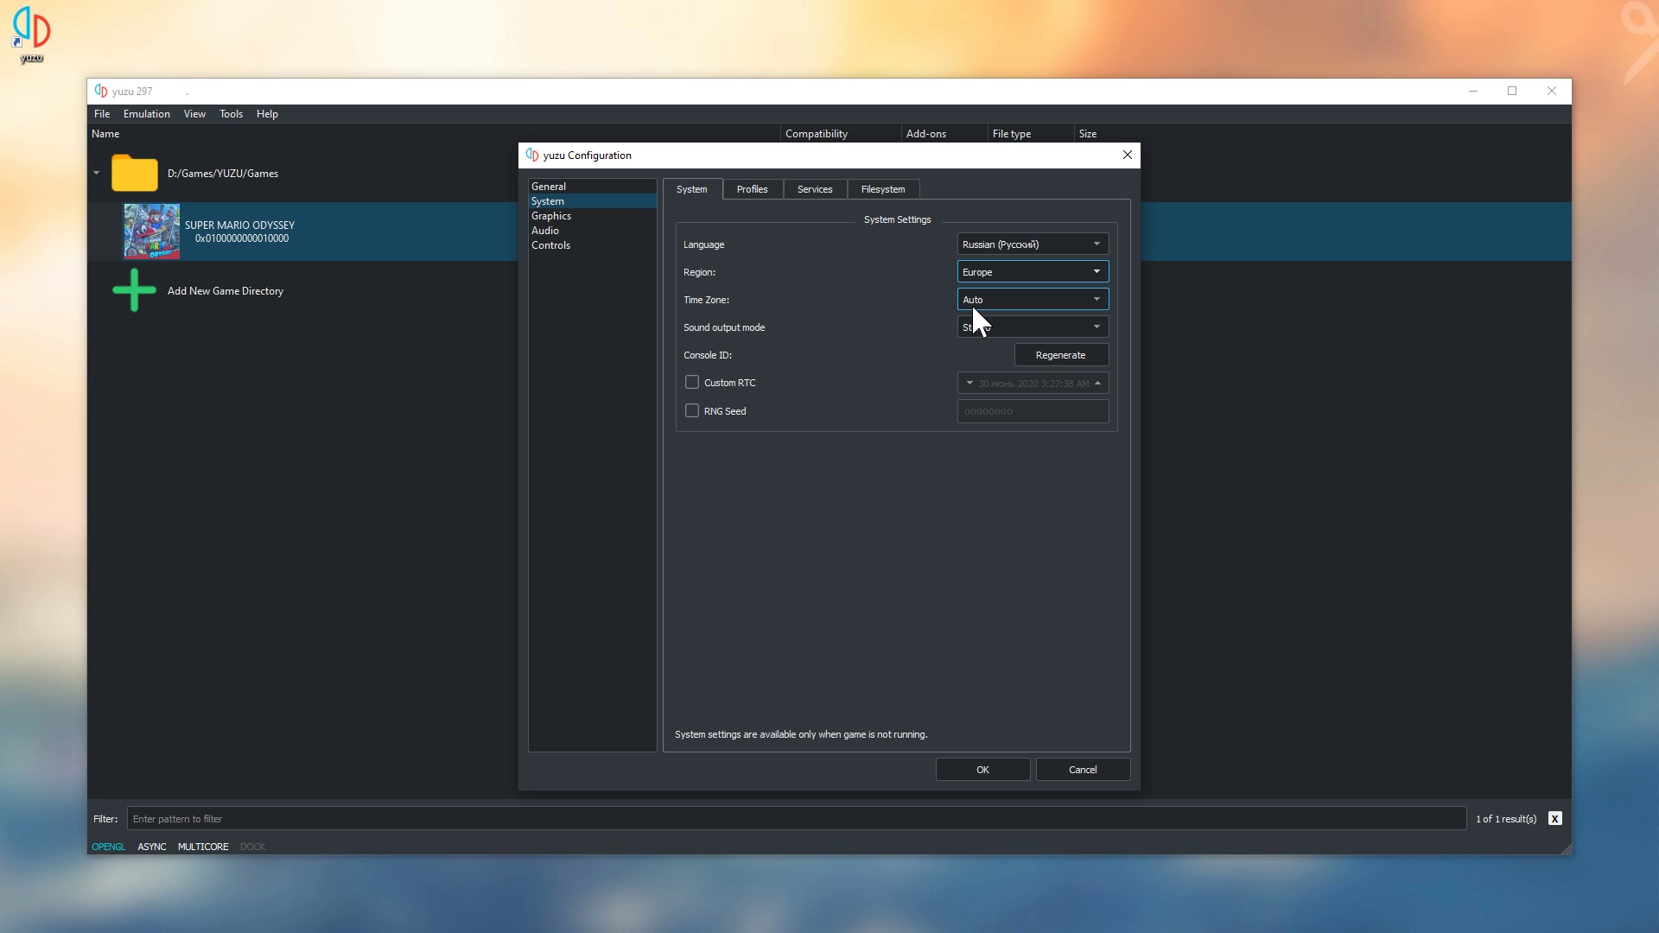
{"action": "left_click", "coordinate": [739, 191]}
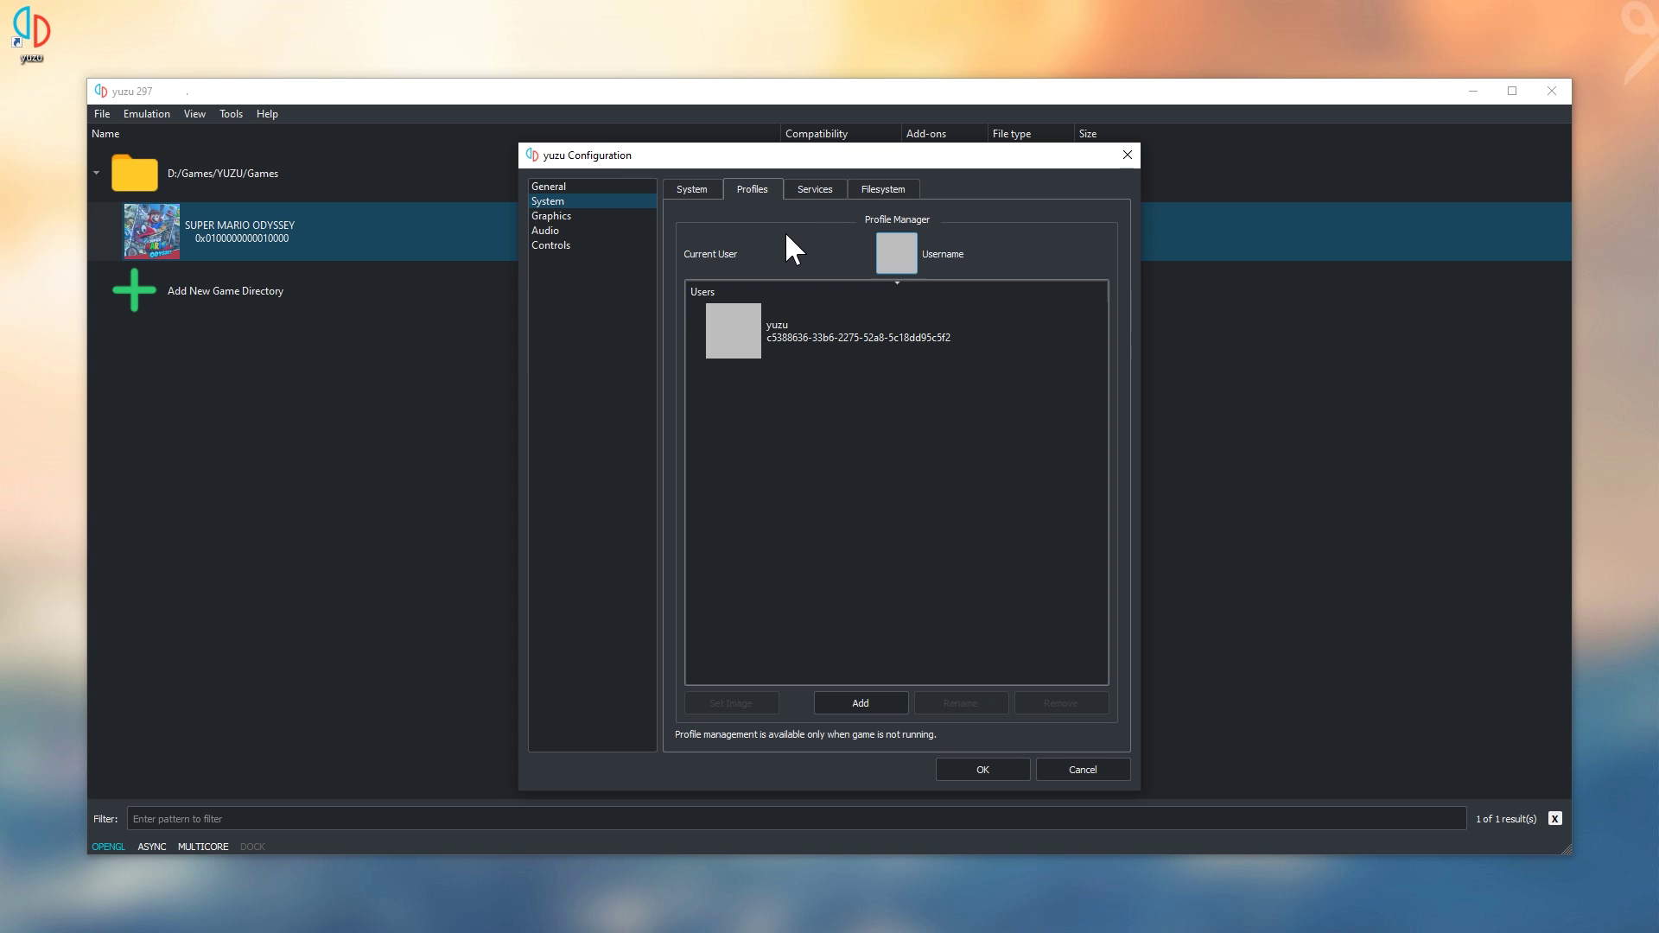
{"action": "left_click", "coordinate": [873, 702]}
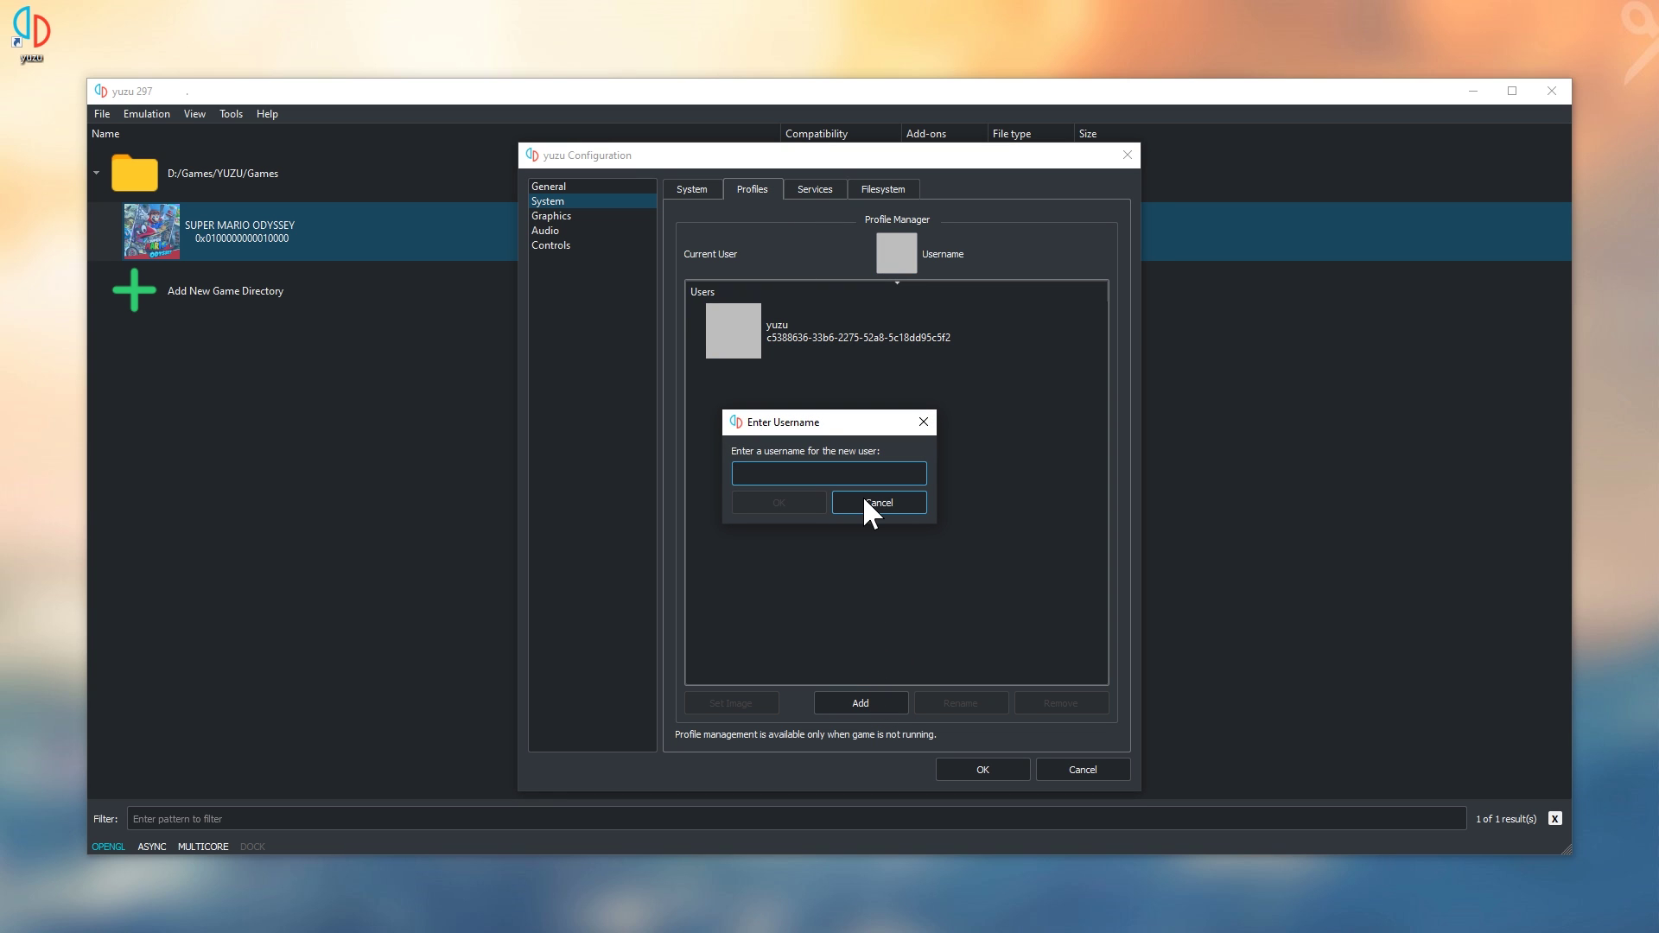
{"action": "type", "text": "Dico"}
{"action": "left_click", "coordinate": [782, 503]}
{"action": "left_click", "coordinate": [812, 391]}
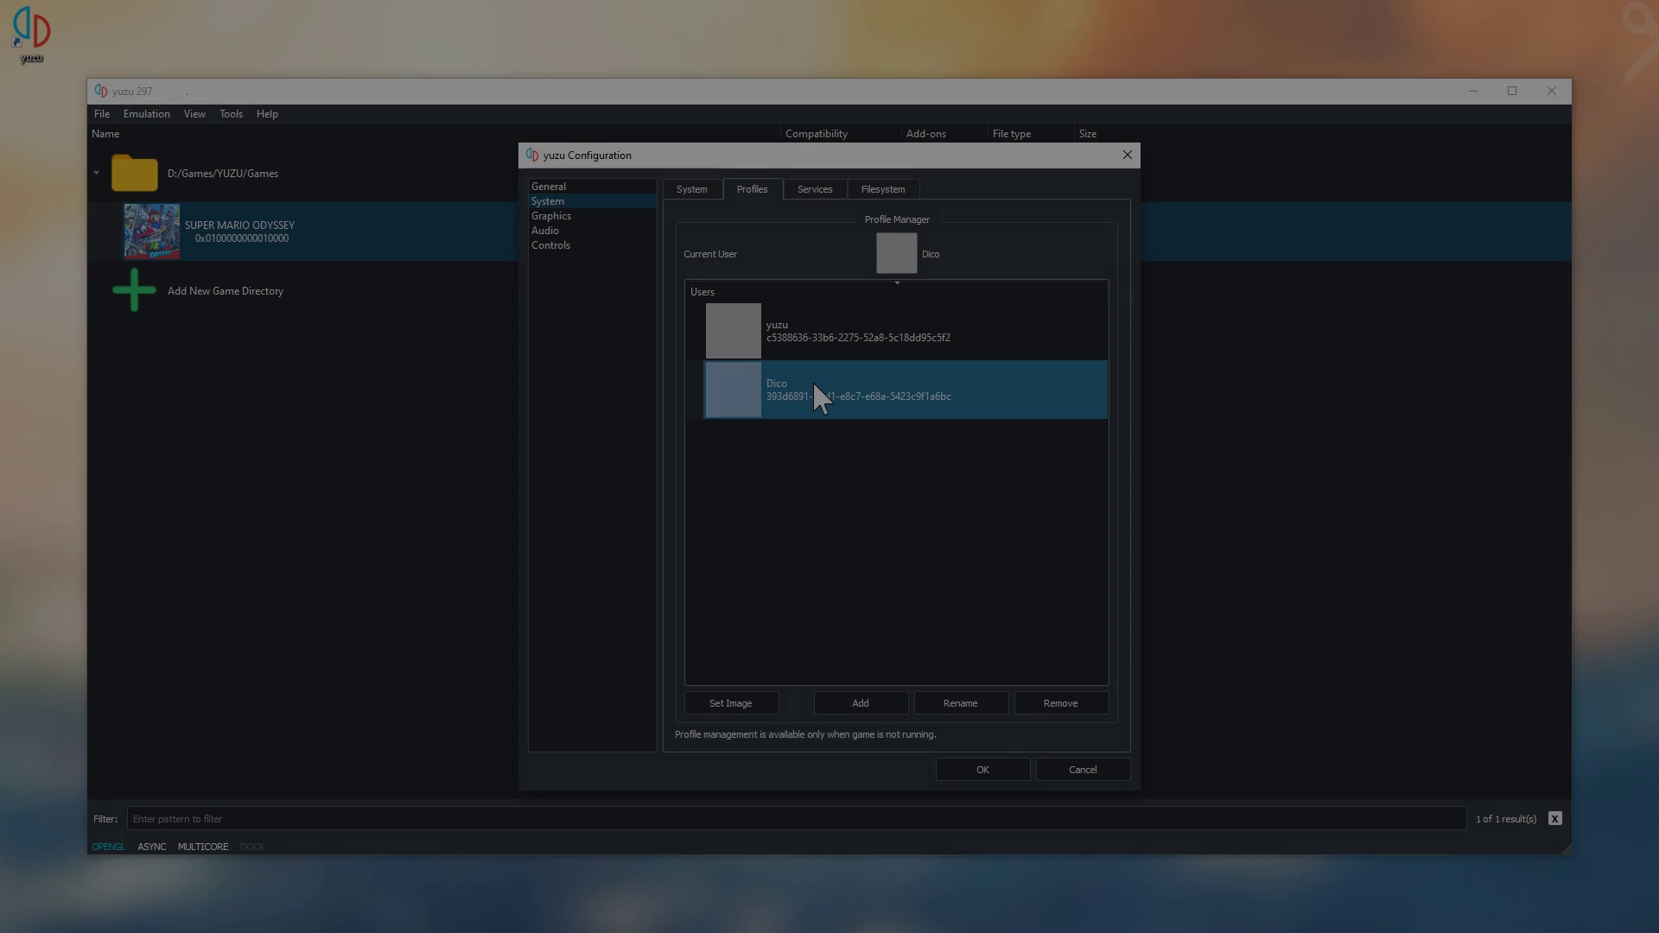
Create a folder named Nand in D:/Games/YUZU and set it as the NAND storage directory
{"action": "left_click", "coordinate": [801, 186]}
{"action": "left_click", "coordinate": [886, 187]}
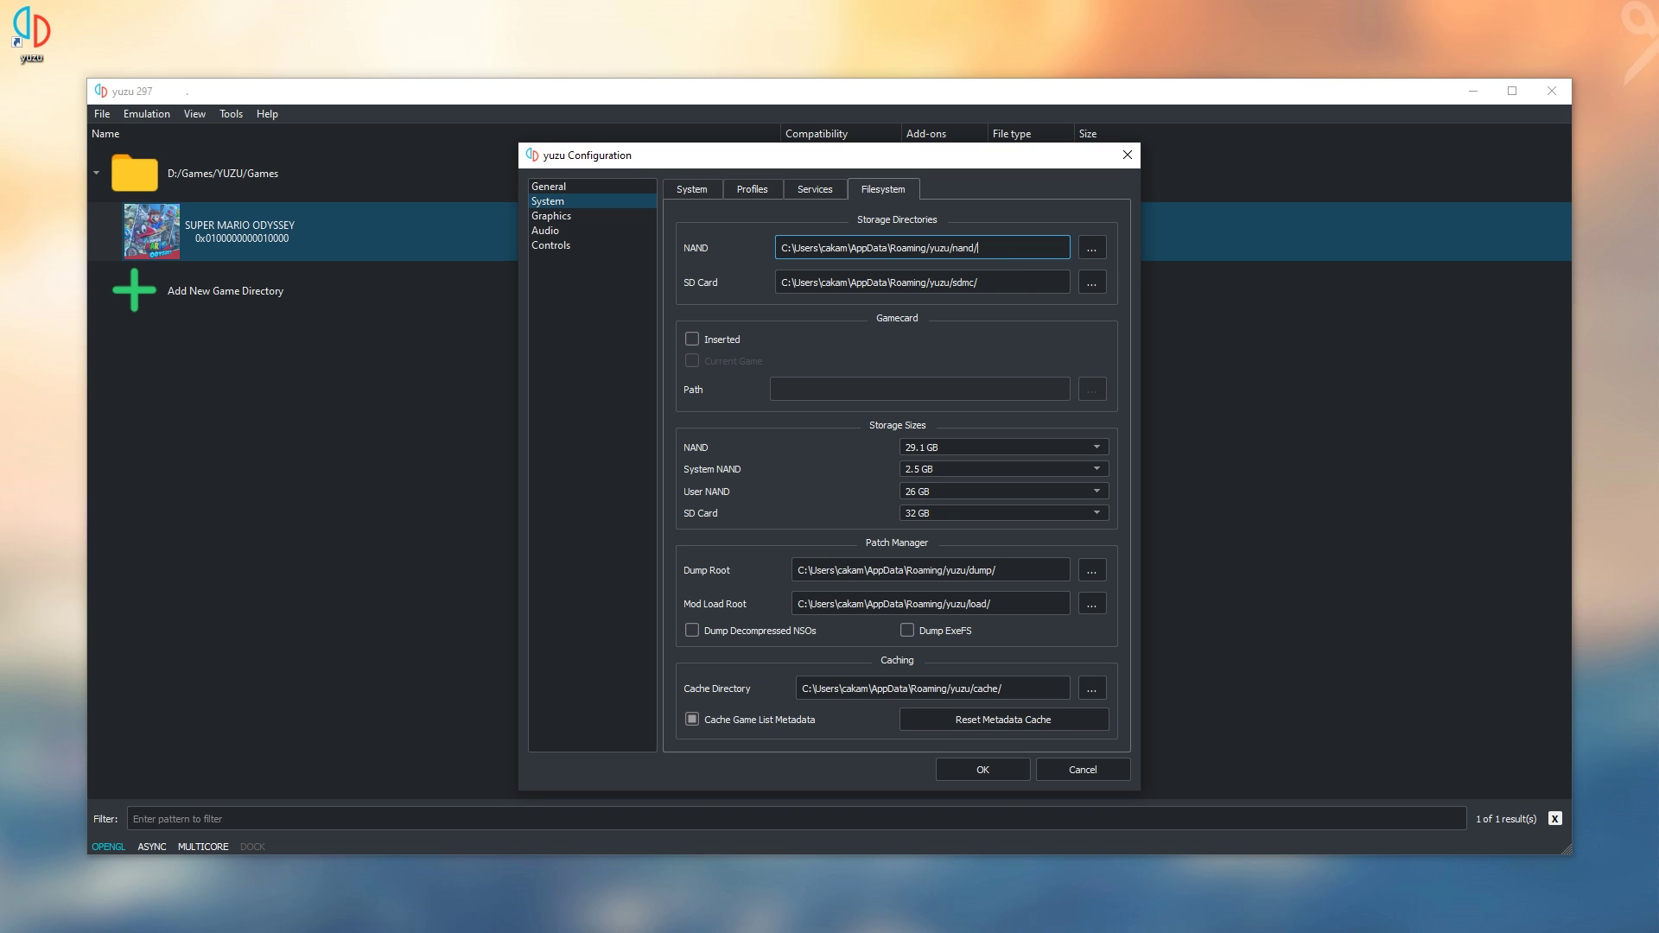
{"action": "left_click", "coordinate": [1092, 249]}
{"action": "left_click", "coordinate": [830, 511]}
{"action": "double_click", "coordinate": [918, 302]}
{"action": "double_click", "coordinate": [918, 383]}
{"action": "right_click", "coordinate": [918, 380]}
{"action": "mouse_move", "coordinate": [1104, 554]}
{"action": "left_click", "coordinate": [1185, 548]}
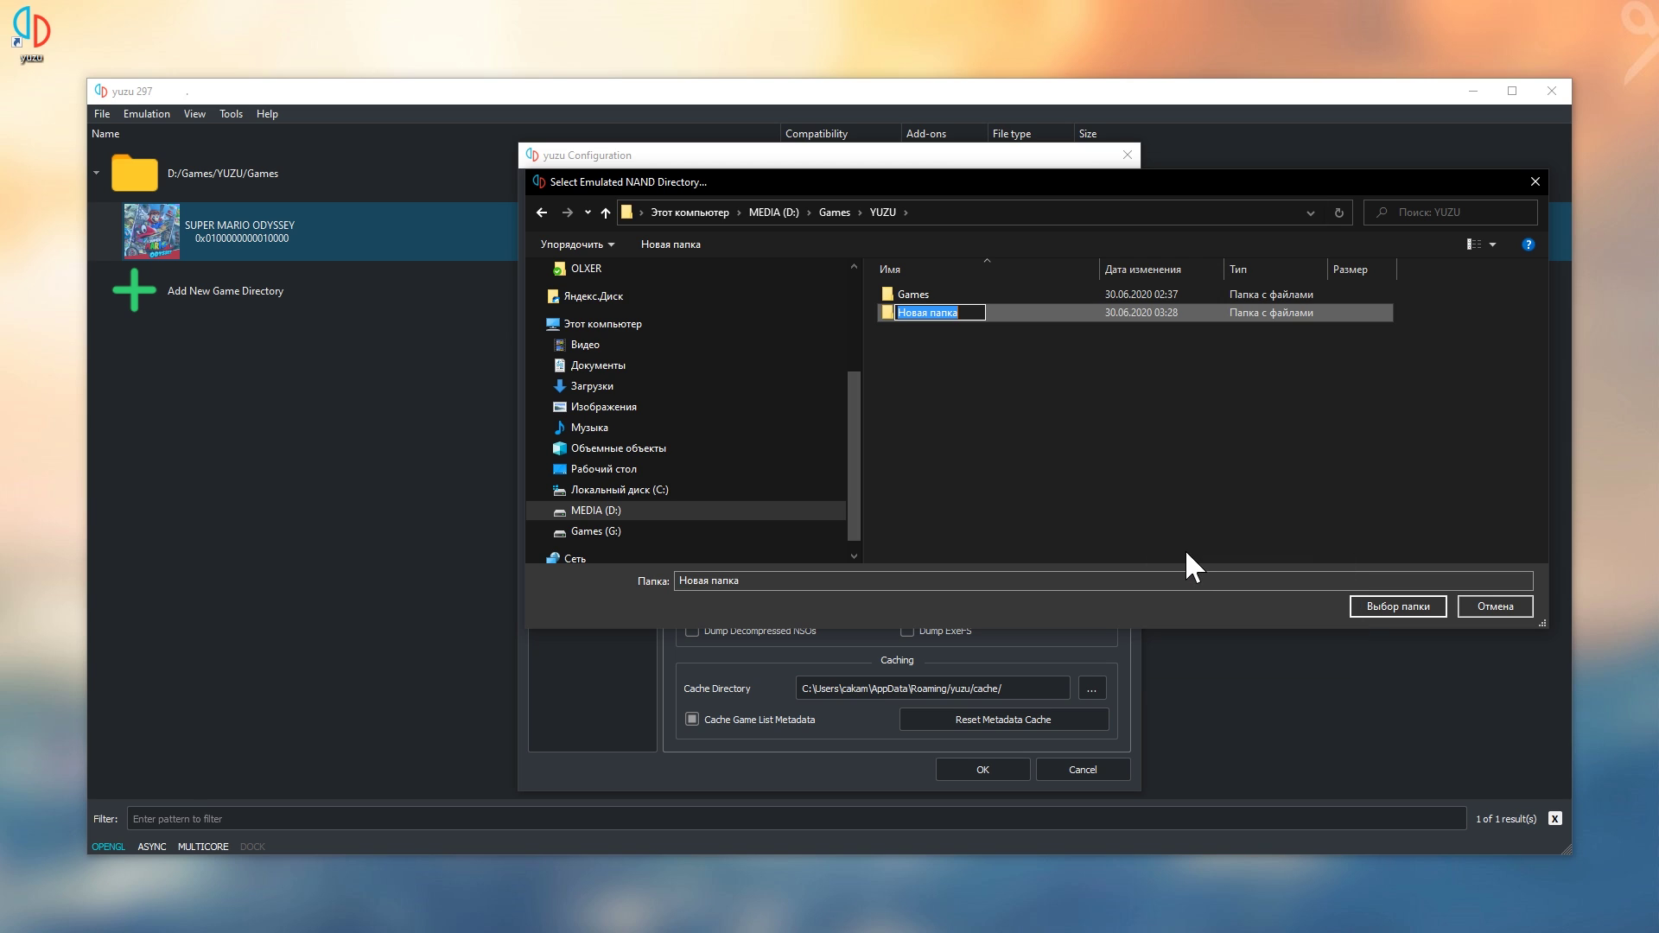
{"action": "type", "text": "Nand"}
{"action": "key", "text": "Return"}
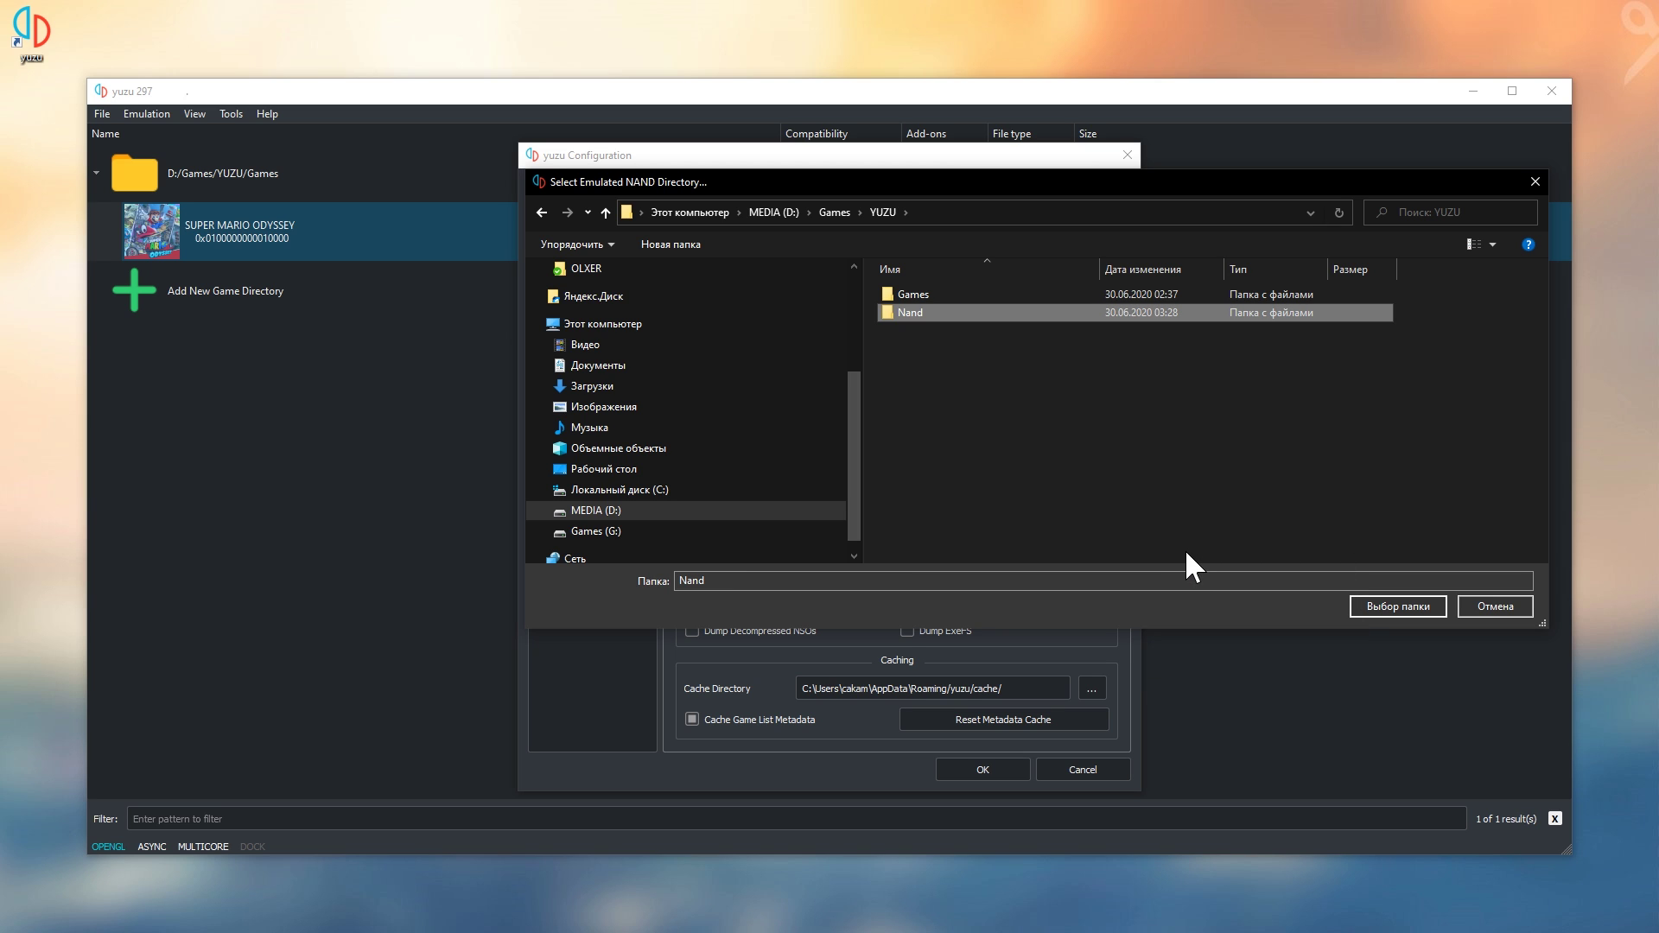
{"action": "left_click", "coordinate": [1376, 610]}
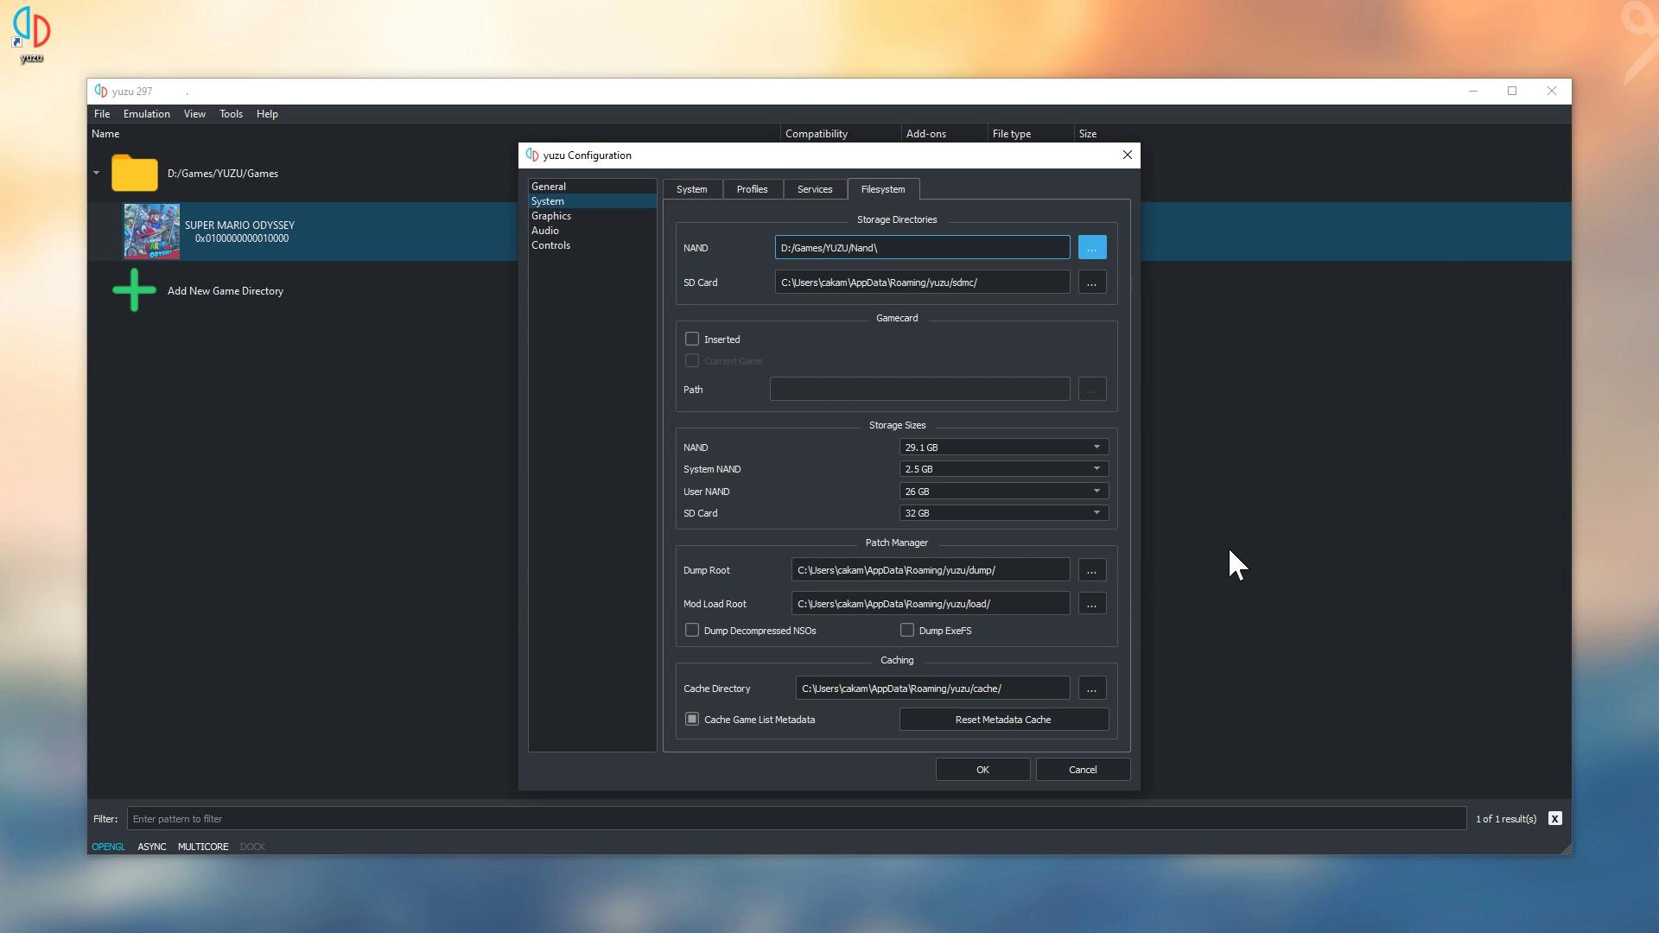
Create a folder named SdCard in D:/Games/YUZU and set it as the SD Card storage directory
{"action": "left_click", "coordinate": [1090, 285]}
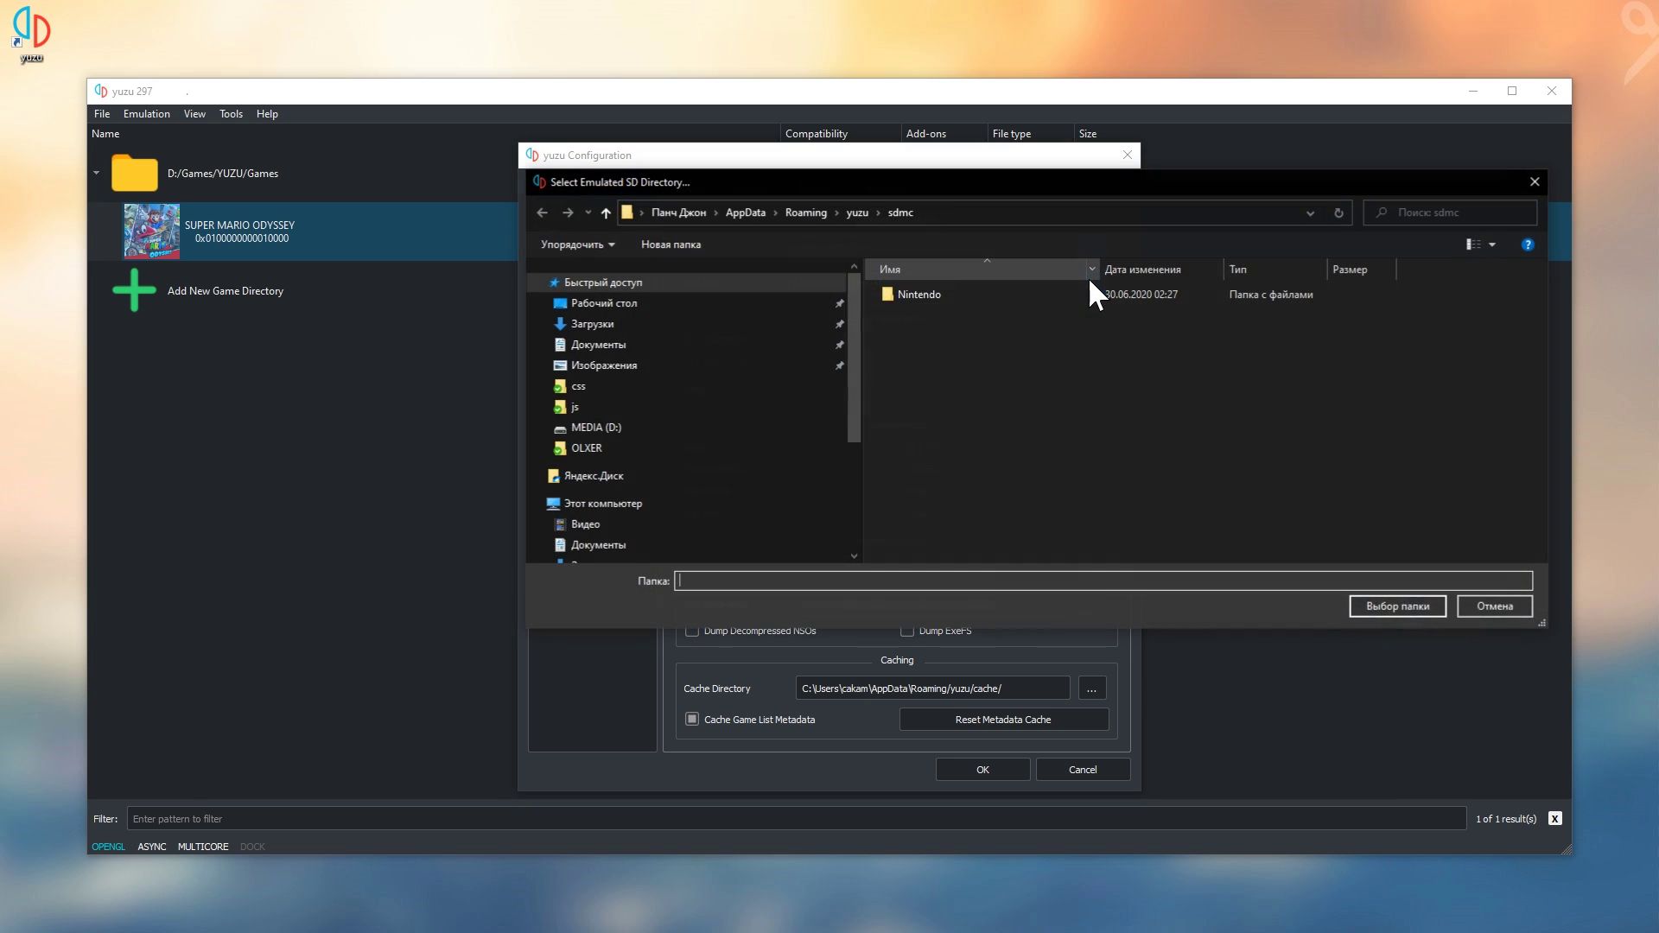
{"action": "left_click", "coordinate": [605, 427]}
{"action": "double_click", "coordinate": [956, 342]}
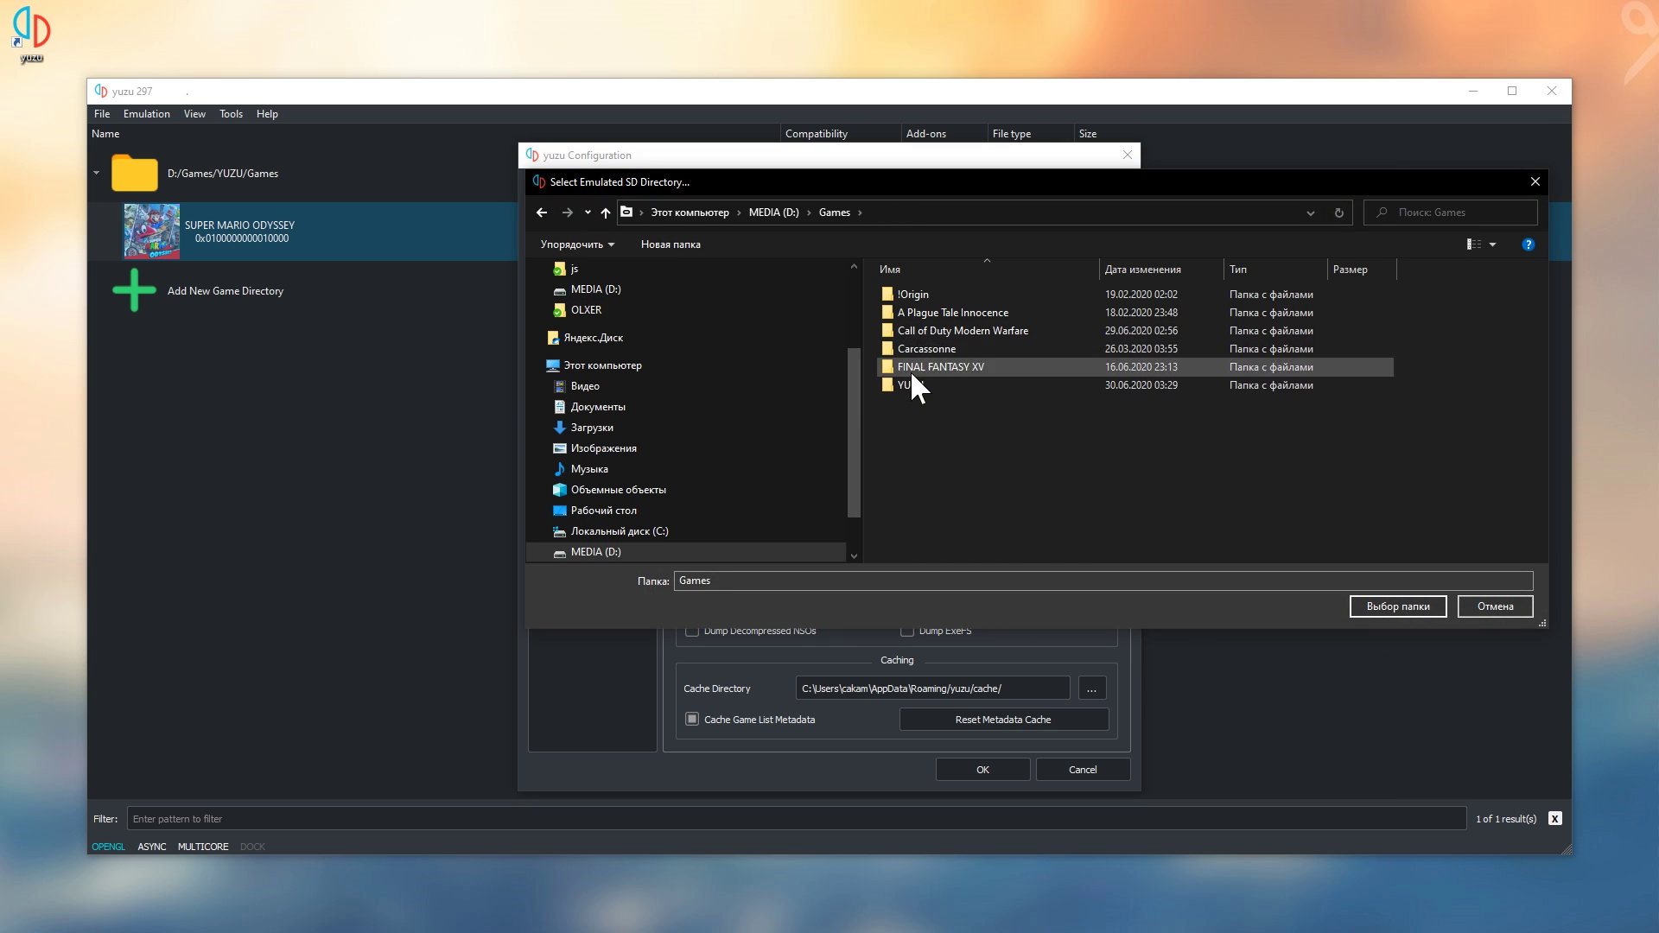
{"action": "double_click", "coordinate": [913, 358]}
{"action": "right_click", "coordinate": [918, 382]}
{"action": "mouse_move", "coordinate": [967, 565]}
{"action": "left_click", "coordinate": [1201, 566]}
{"action": "type", "text": "SdC"}
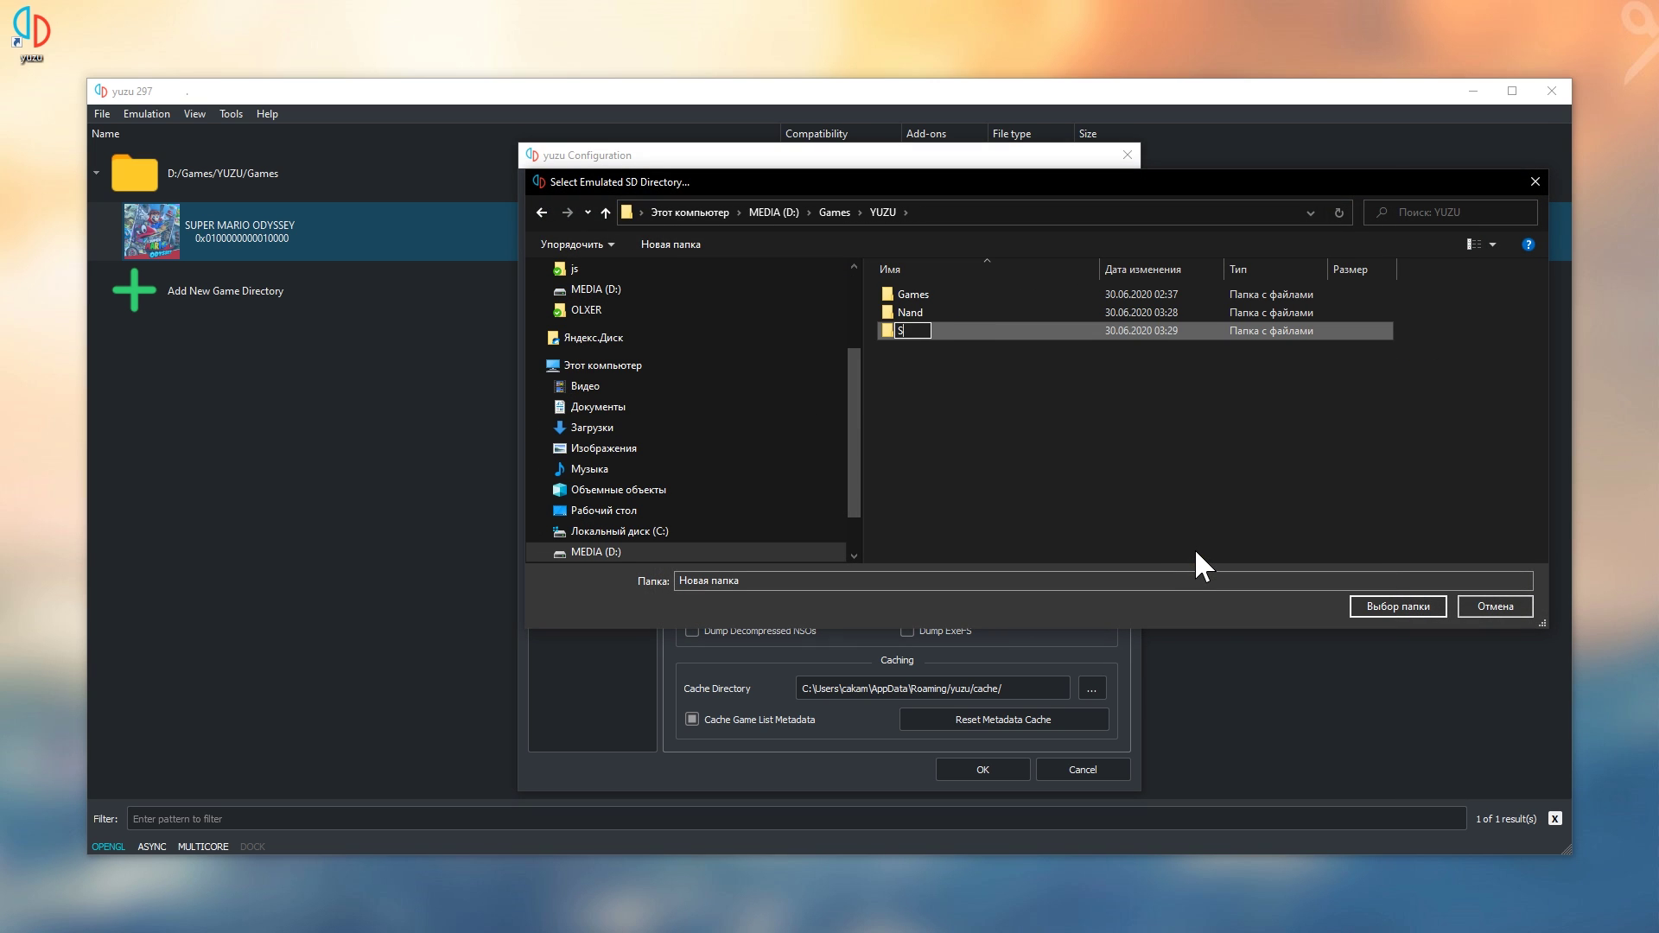
{"action": "type", "text": "ard"}
{"action": "key", "text": "Return"}
{"action": "left_click", "coordinate": [1365, 609]}
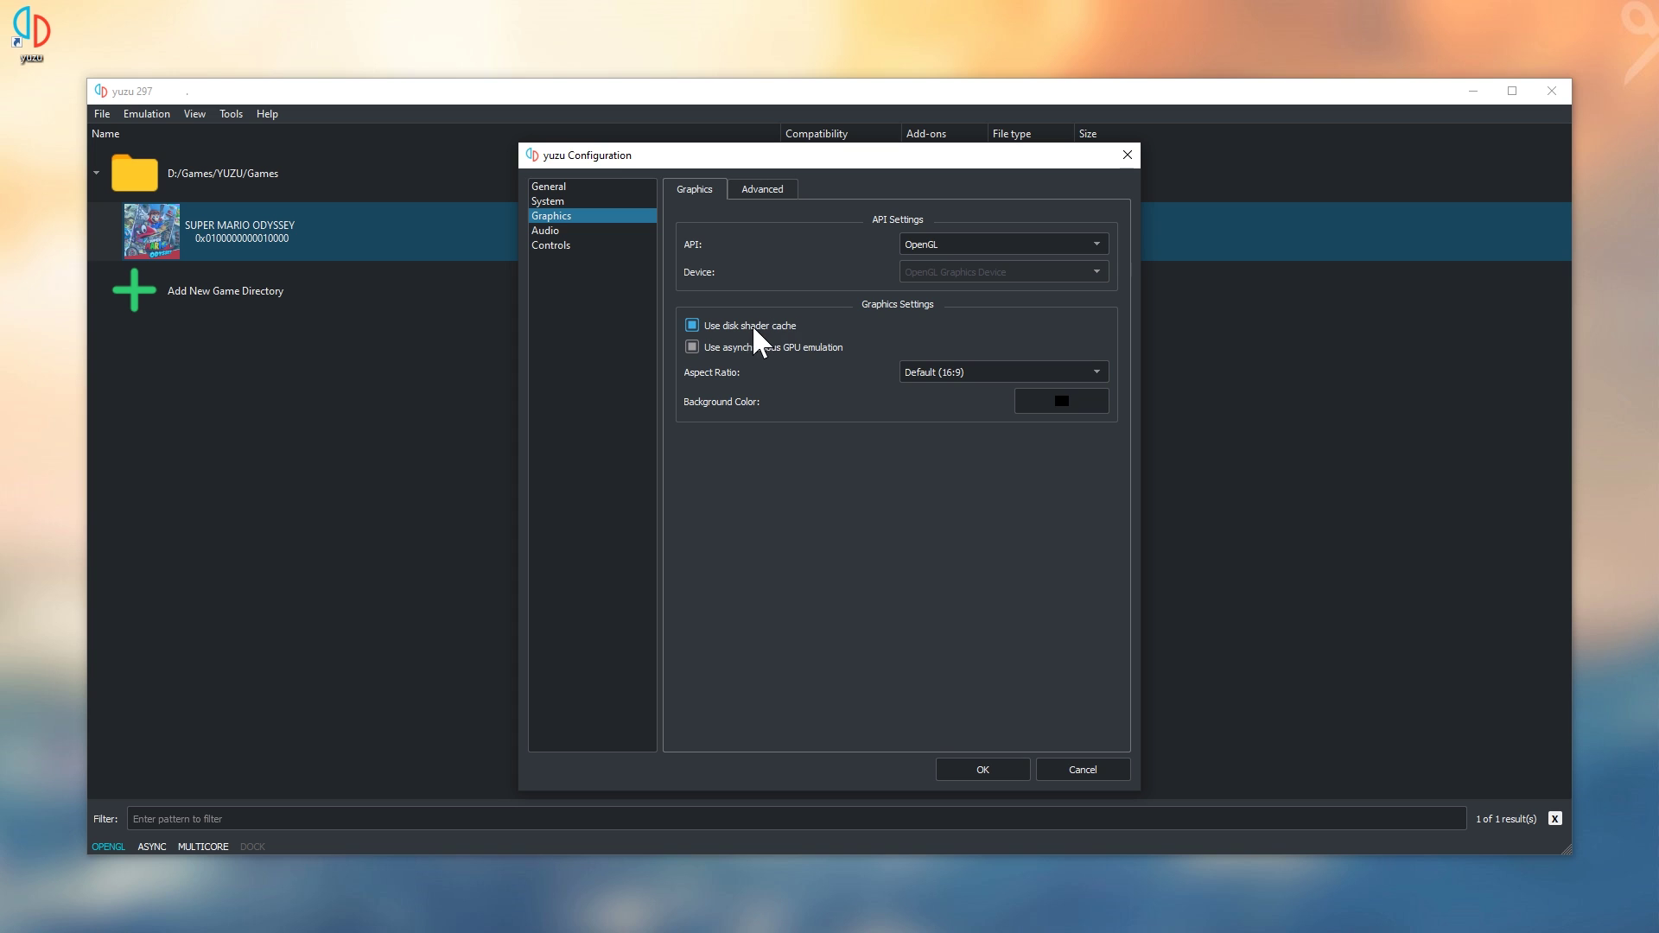
Use disk shader cache and asynchronous GPU emulation with the OpenGL API, and look over the advanced graphics and audio settings
{"action": "left_click", "coordinate": [692, 326]}
{"action": "left_click", "coordinate": [696, 346]}
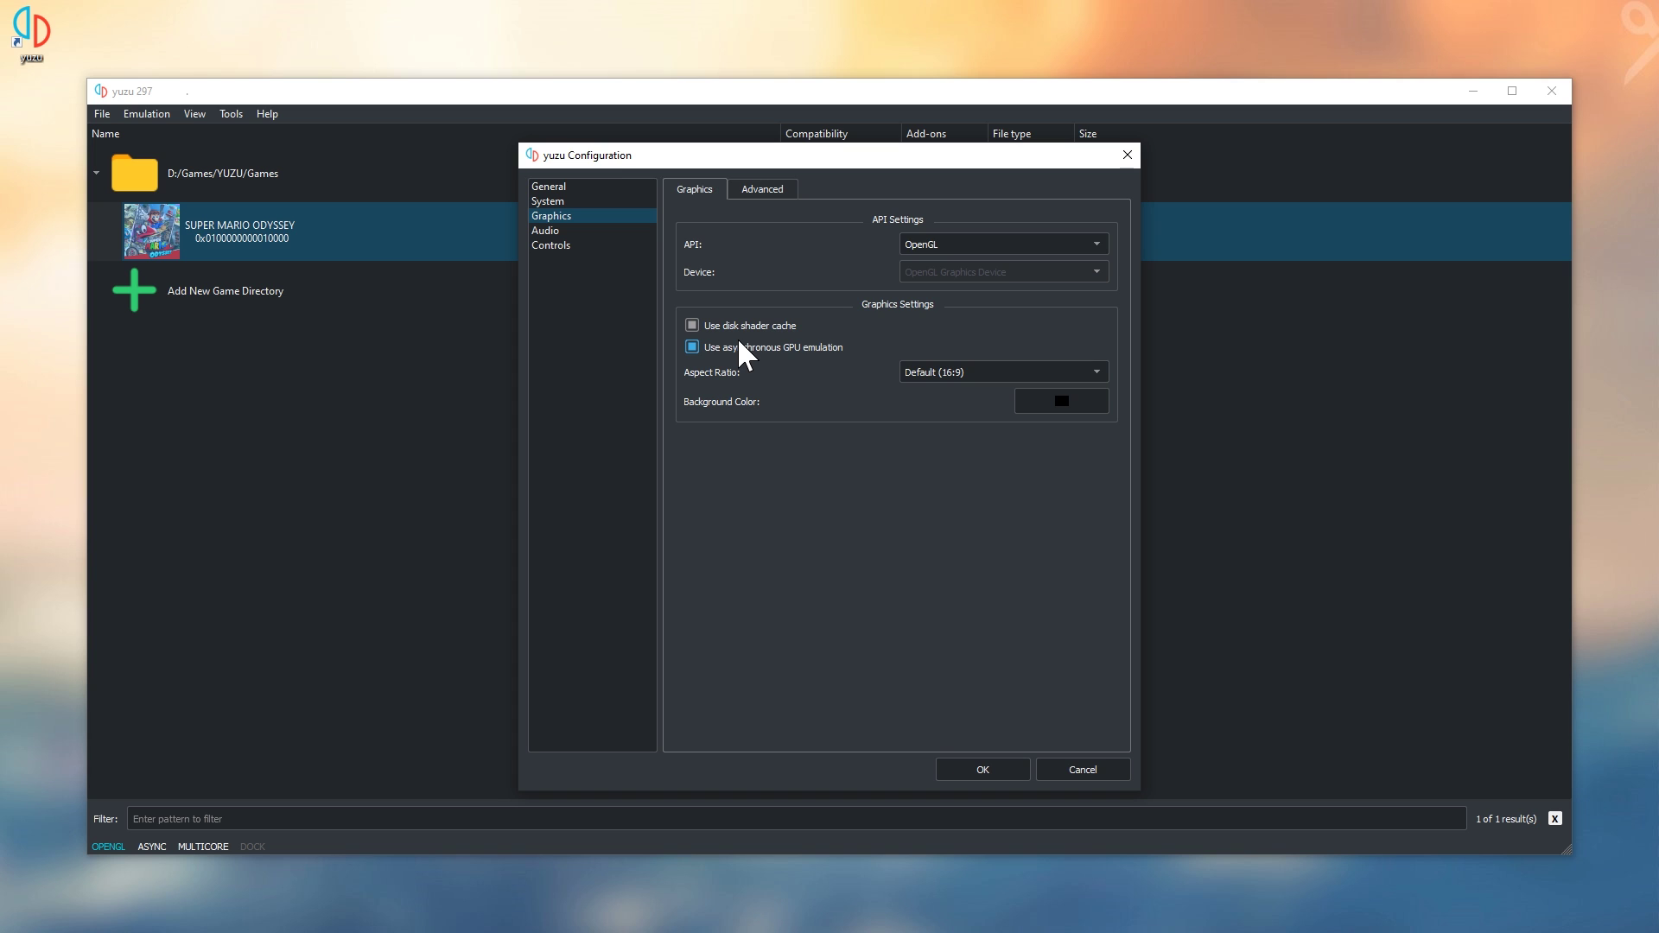
{"action": "left_click", "coordinate": [1072, 252]}
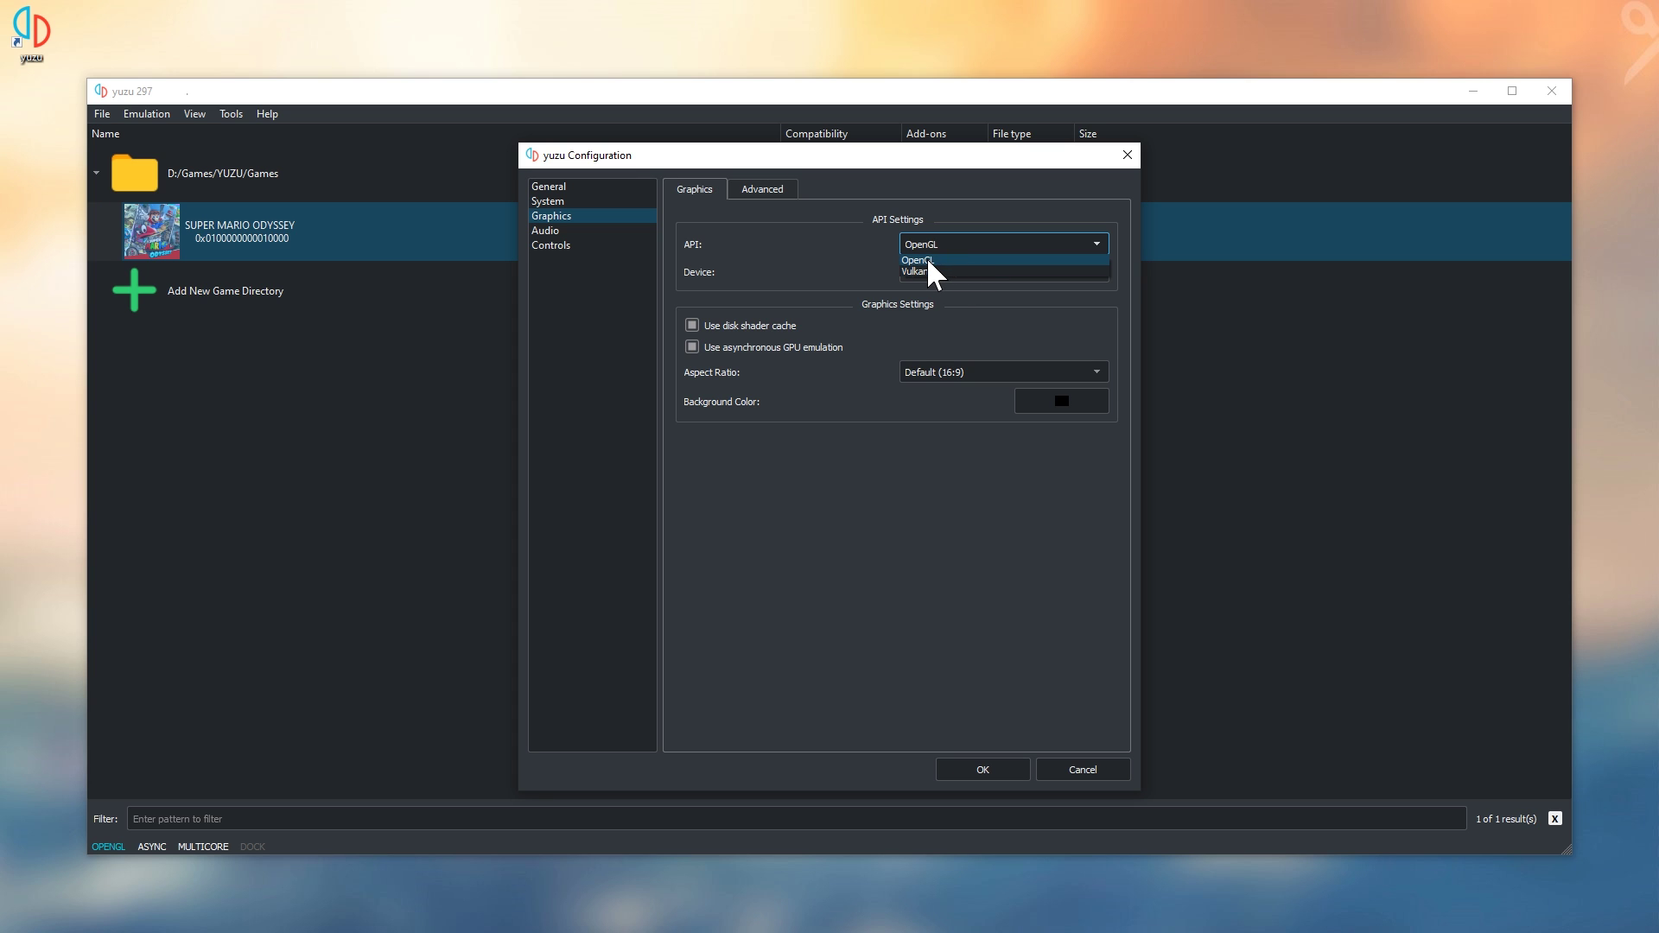
{"action": "left_click", "coordinate": [963, 261]}
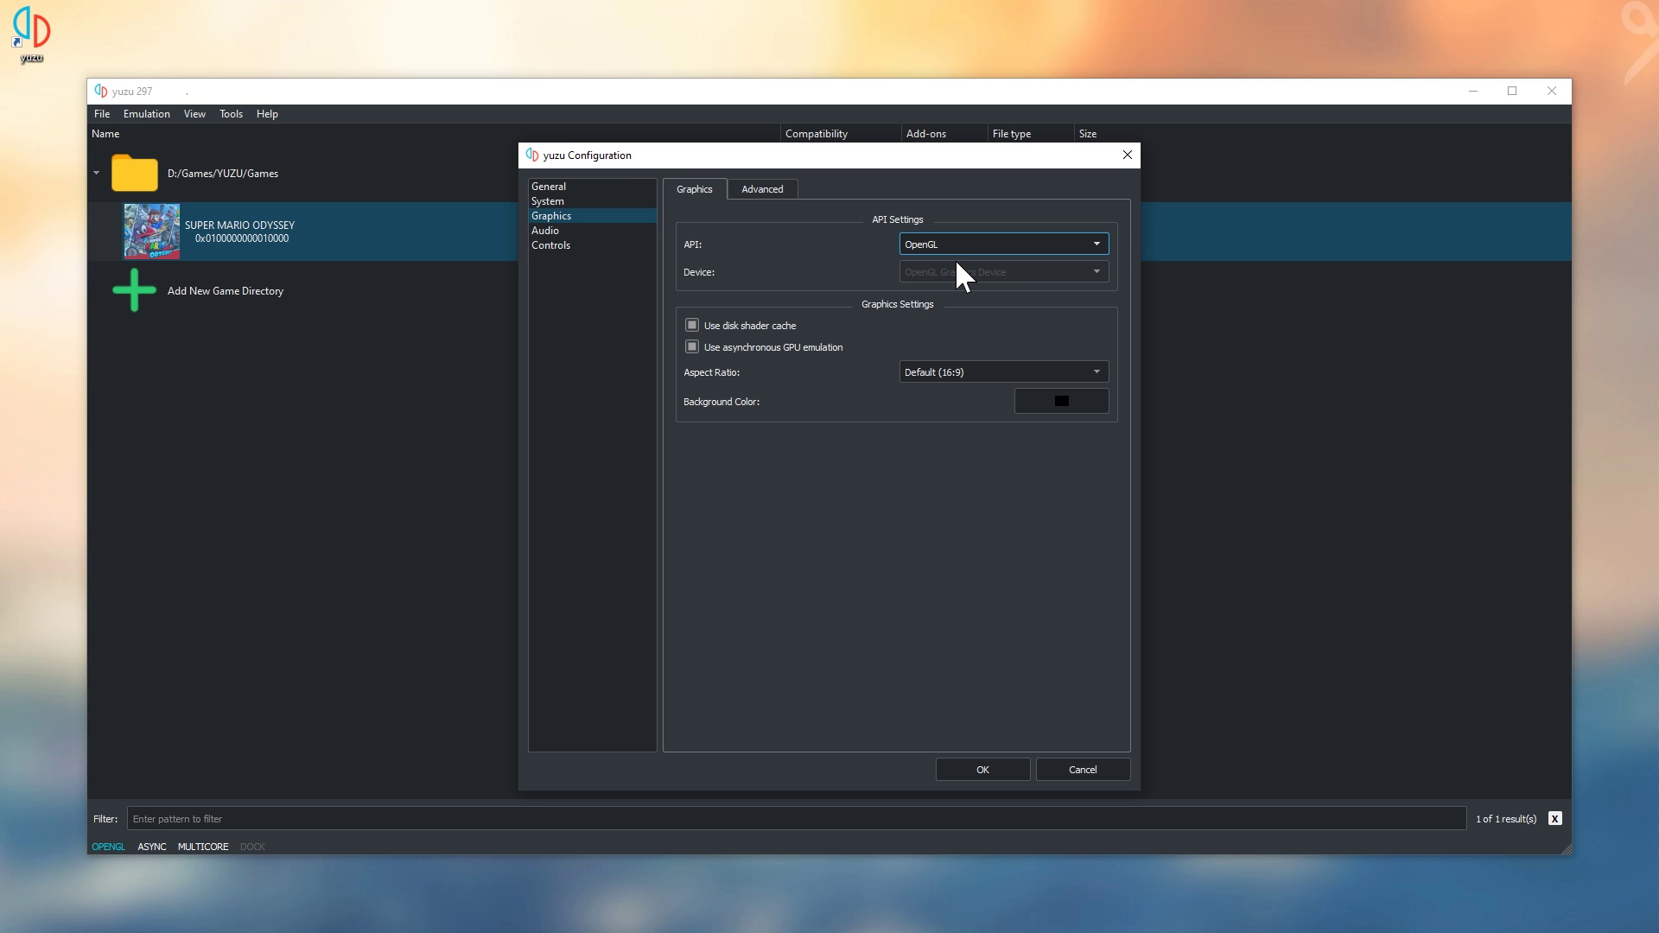
{"action": "left_click", "coordinate": [762, 190]}
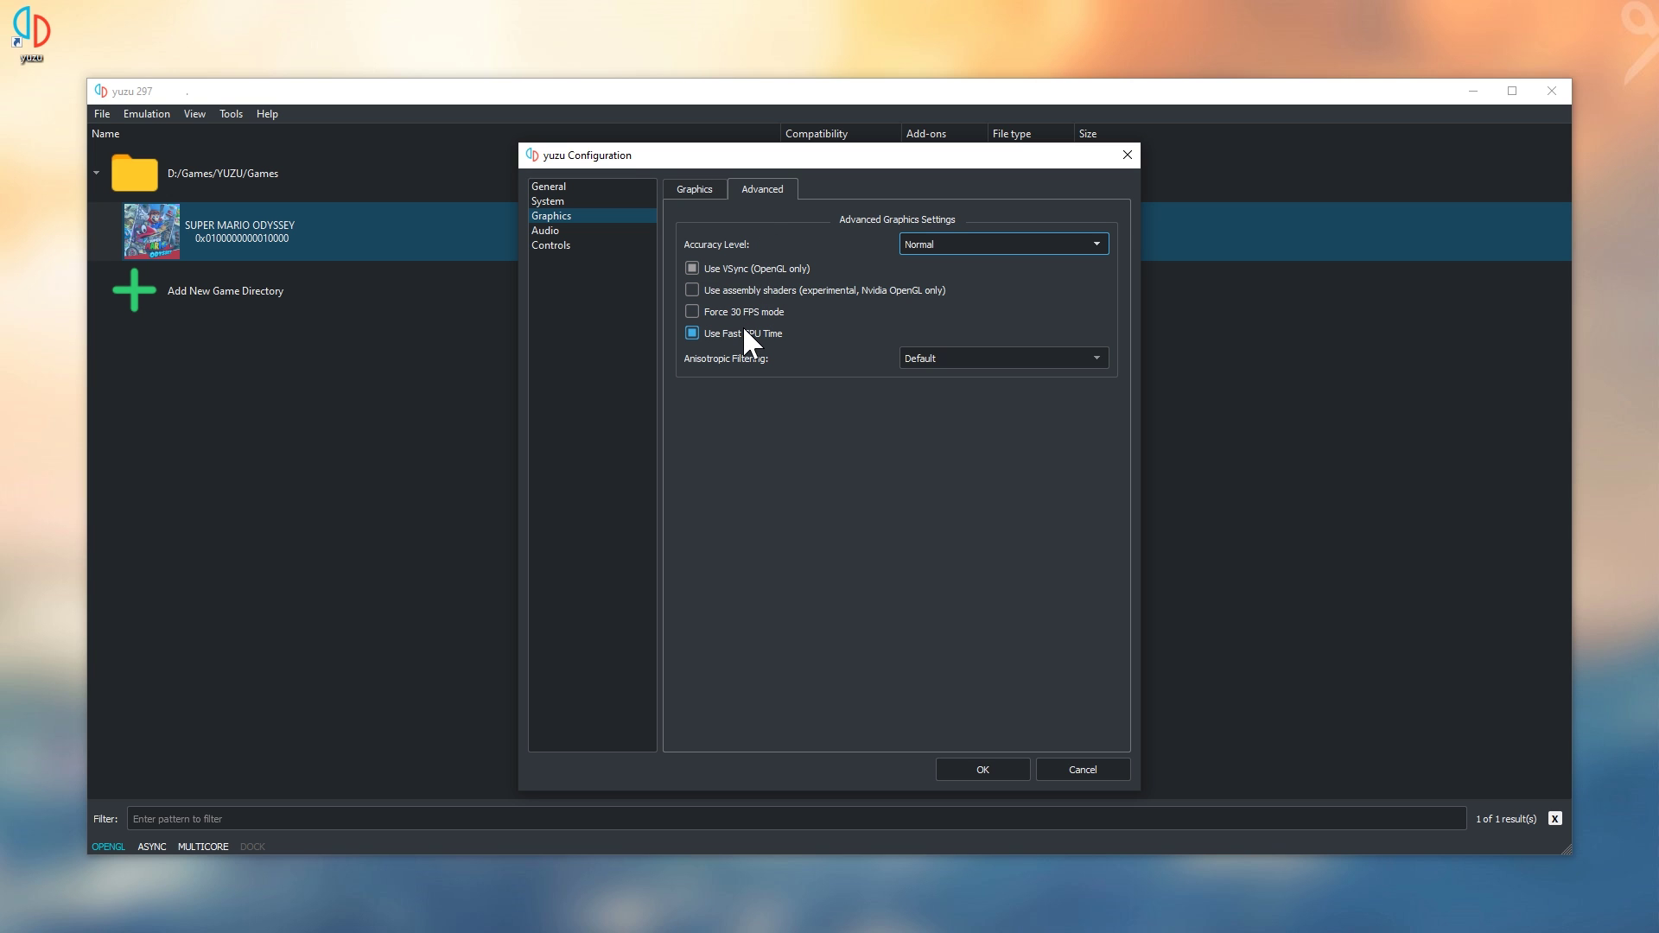
{"action": "left_click", "coordinate": [557, 232]}
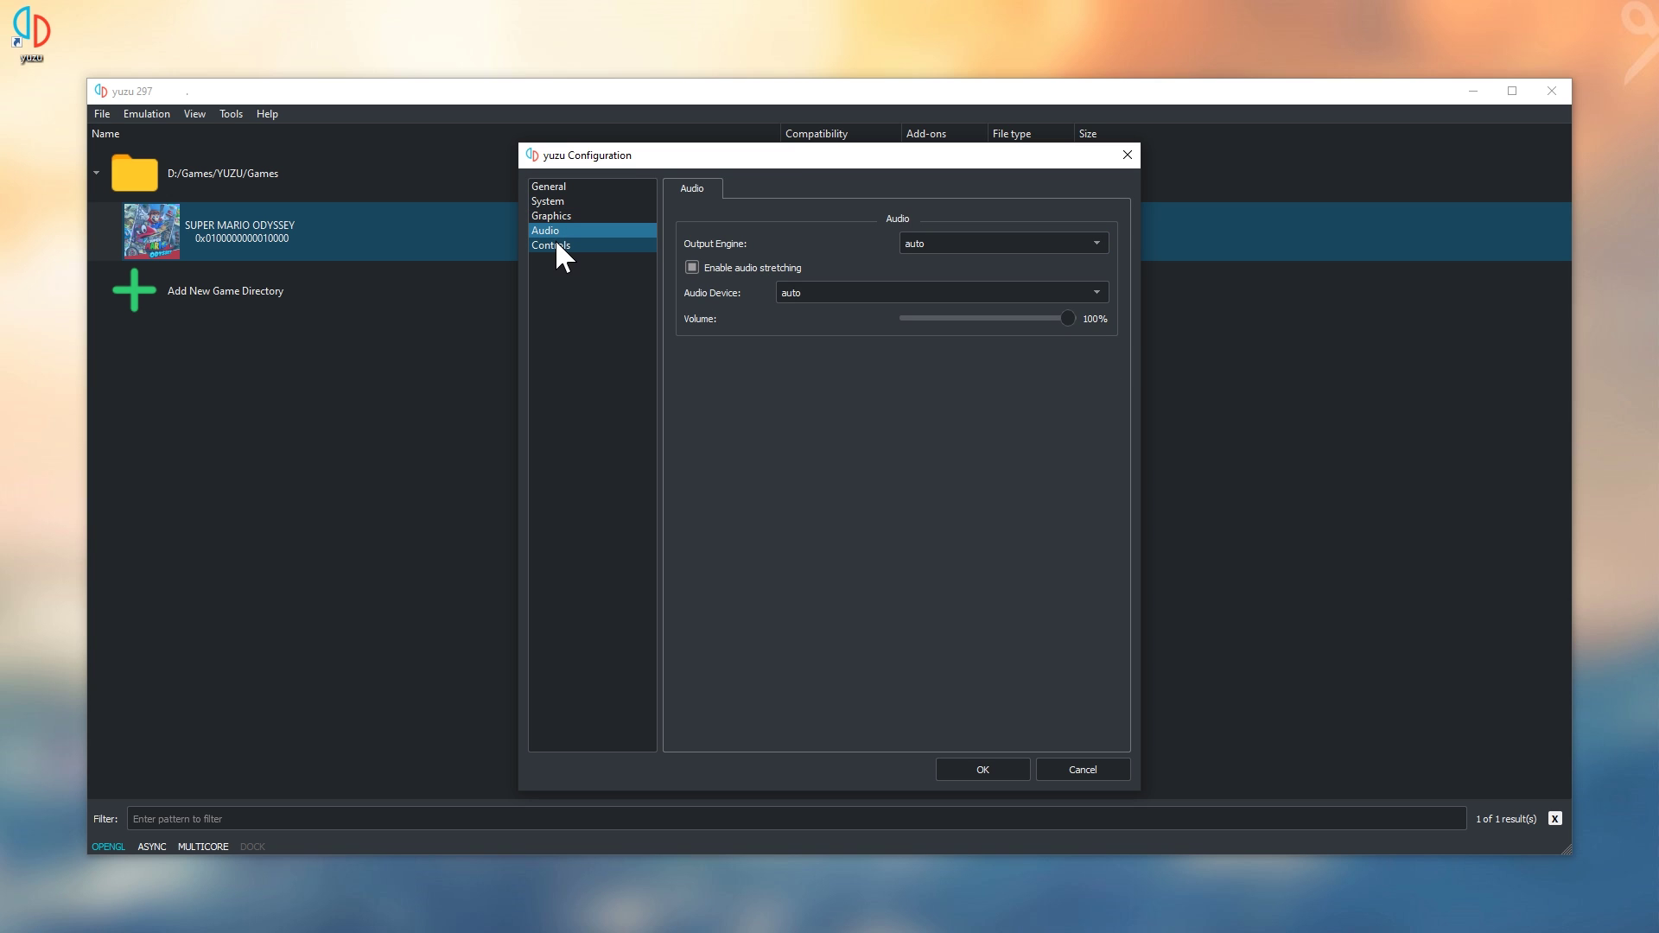
In the controls configuration, choose the Custom controller configuration and set Player 1's controller type to Pro Controller
{"action": "left_click", "coordinate": [555, 246]}
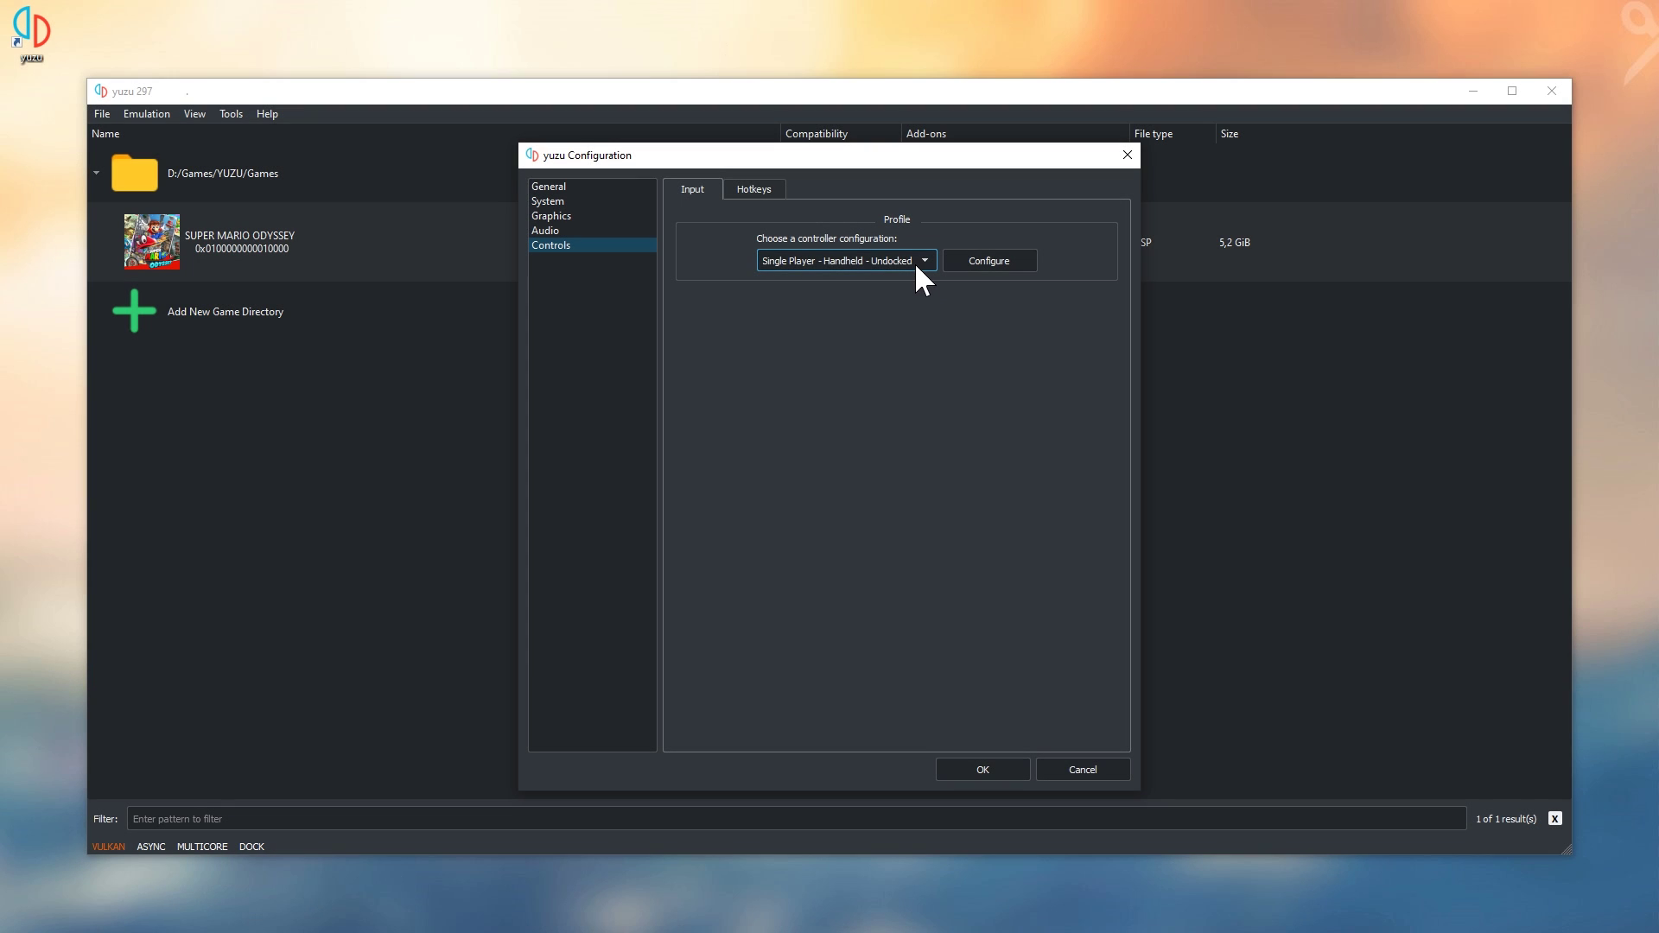
{"action": "left_click", "coordinate": [903, 262]}
{"action": "left_click", "coordinate": [790, 298]}
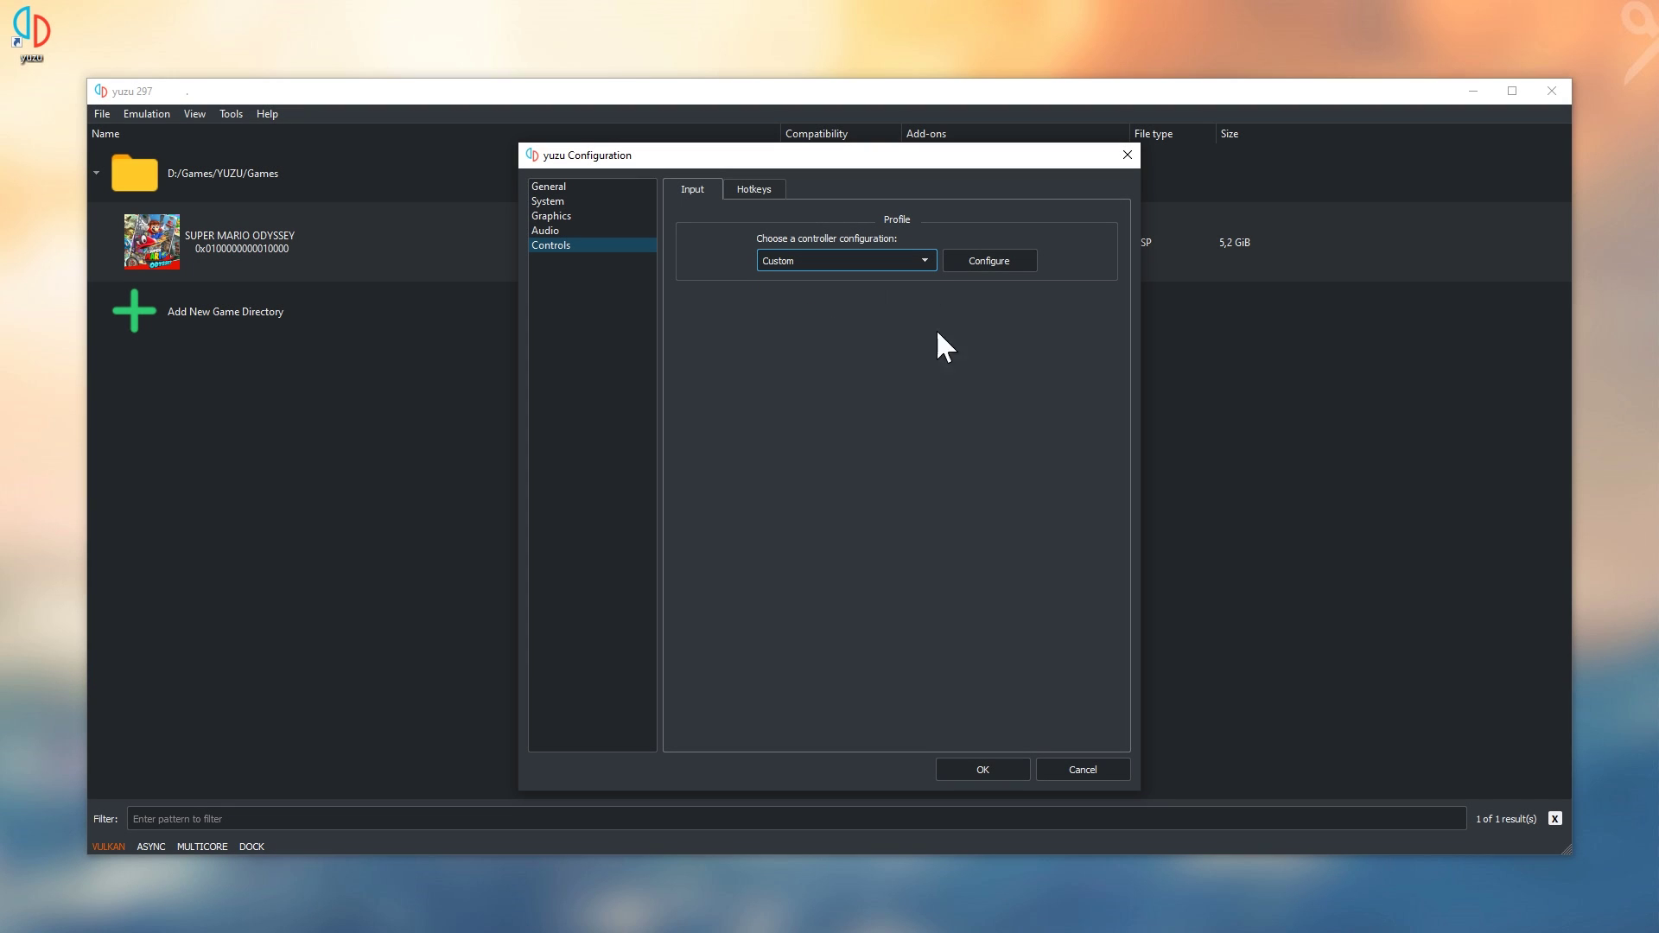
{"action": "left_click", "coordinate": [999, 256]}
{"action": "left_click", "coordinate": [828, 277]}
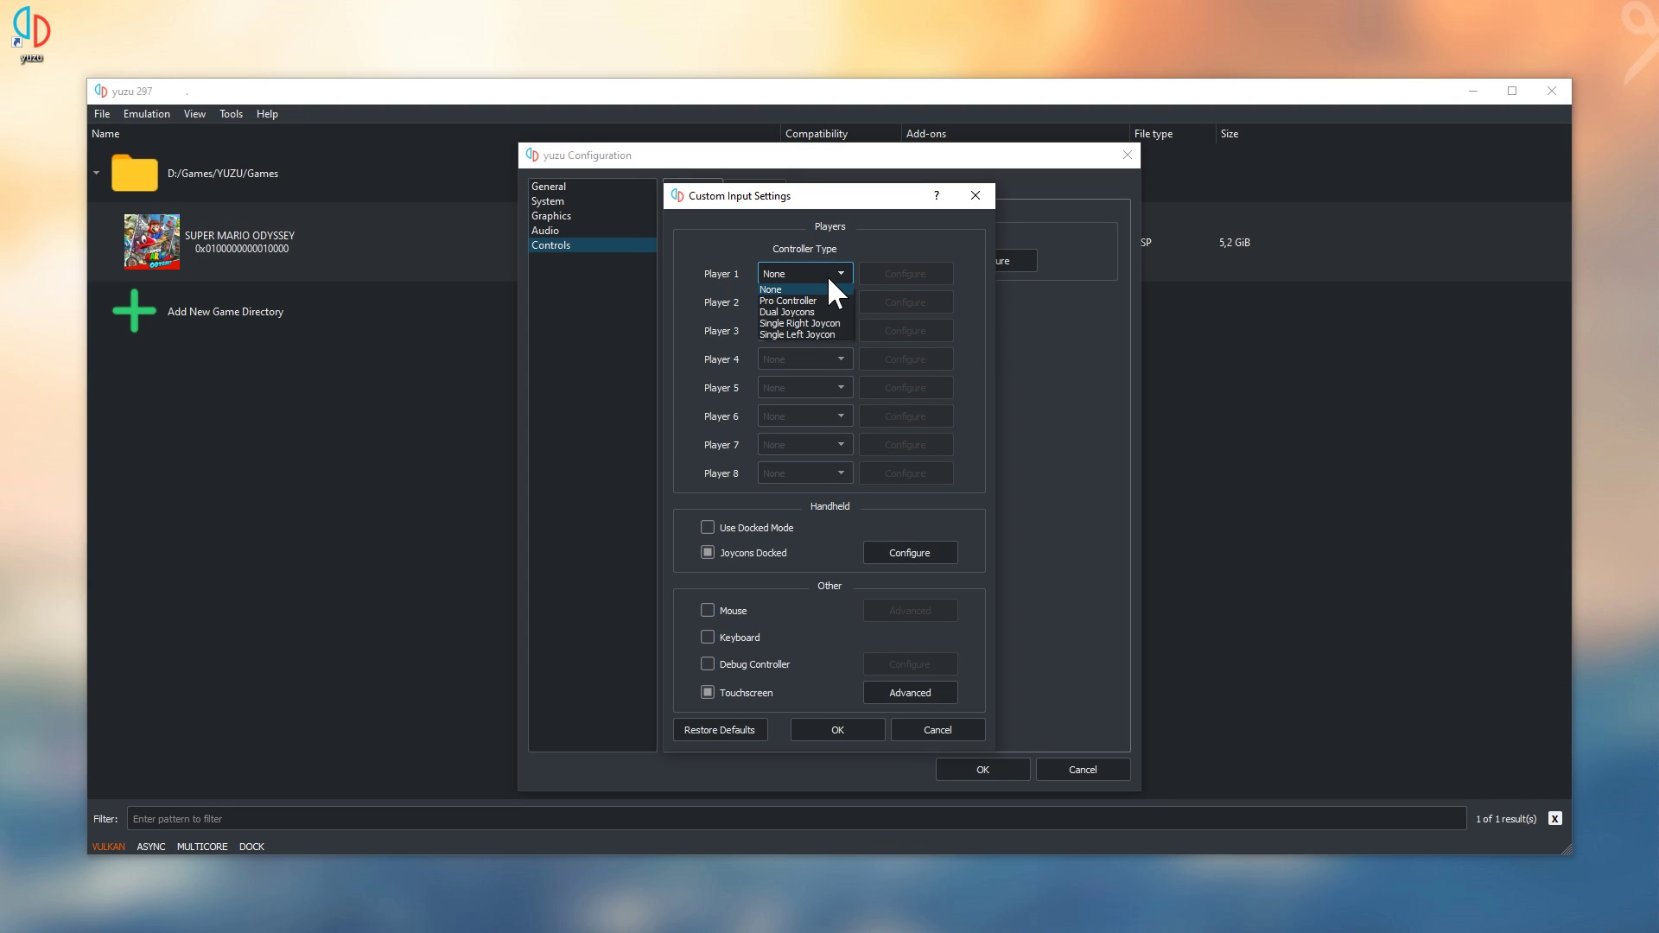
{"action": "left_click", "coordinate": [828, 300]}
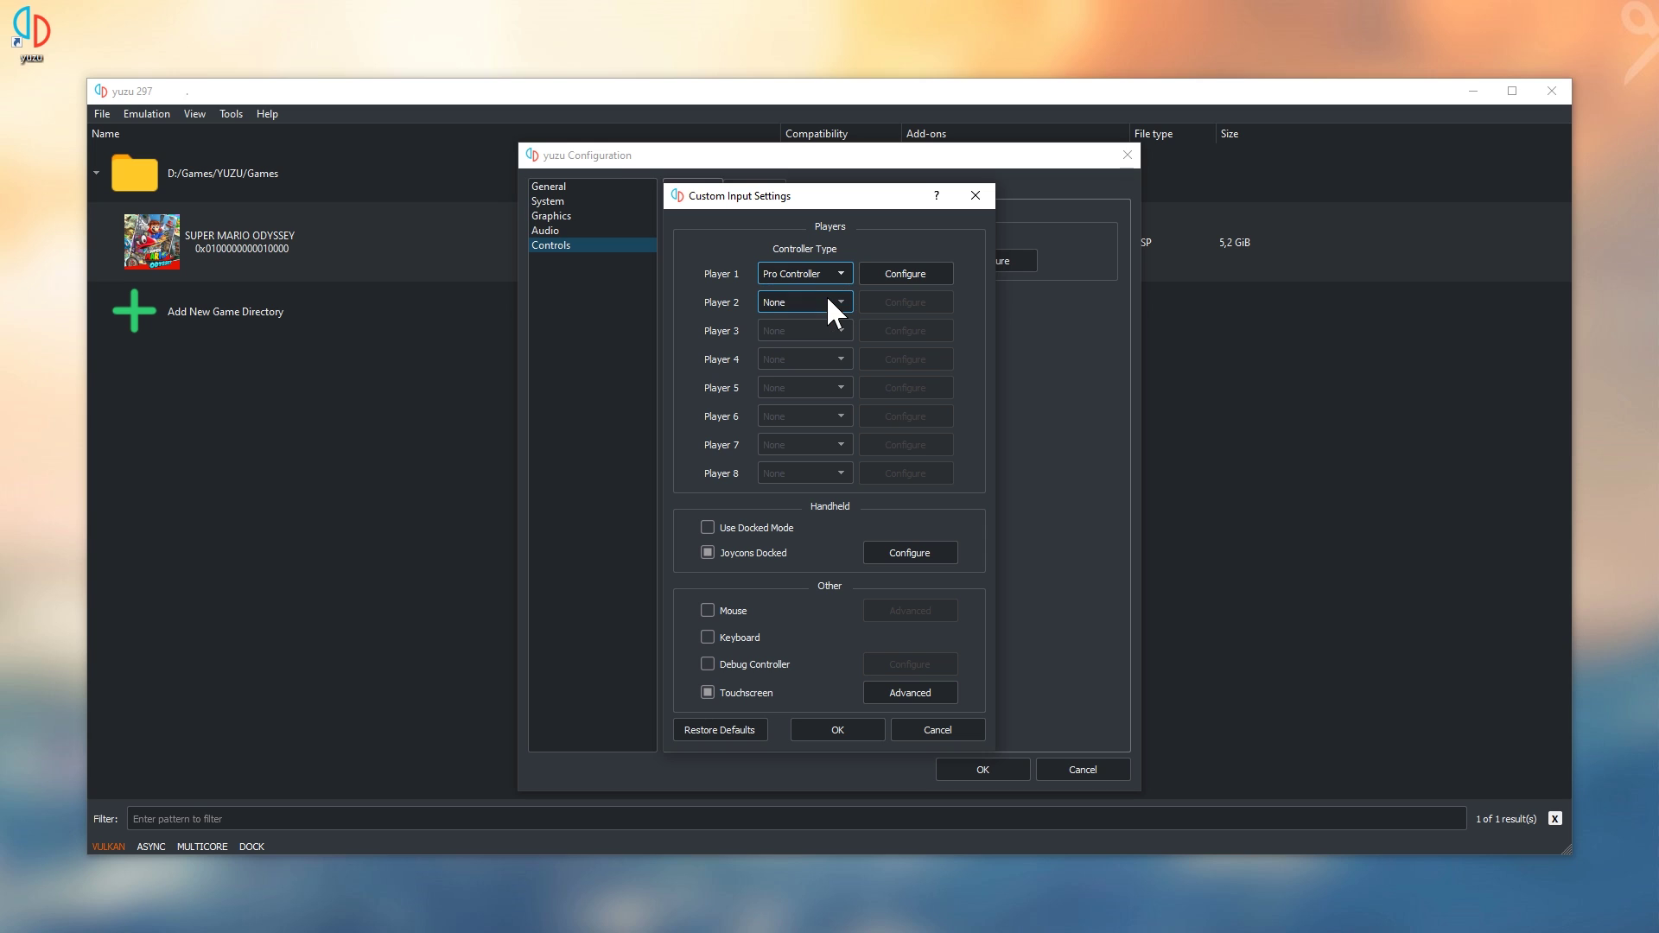
Open Player 1's input configuration and restore the default bindings
{"action": "left_click", "coordinate": [916, 273]}
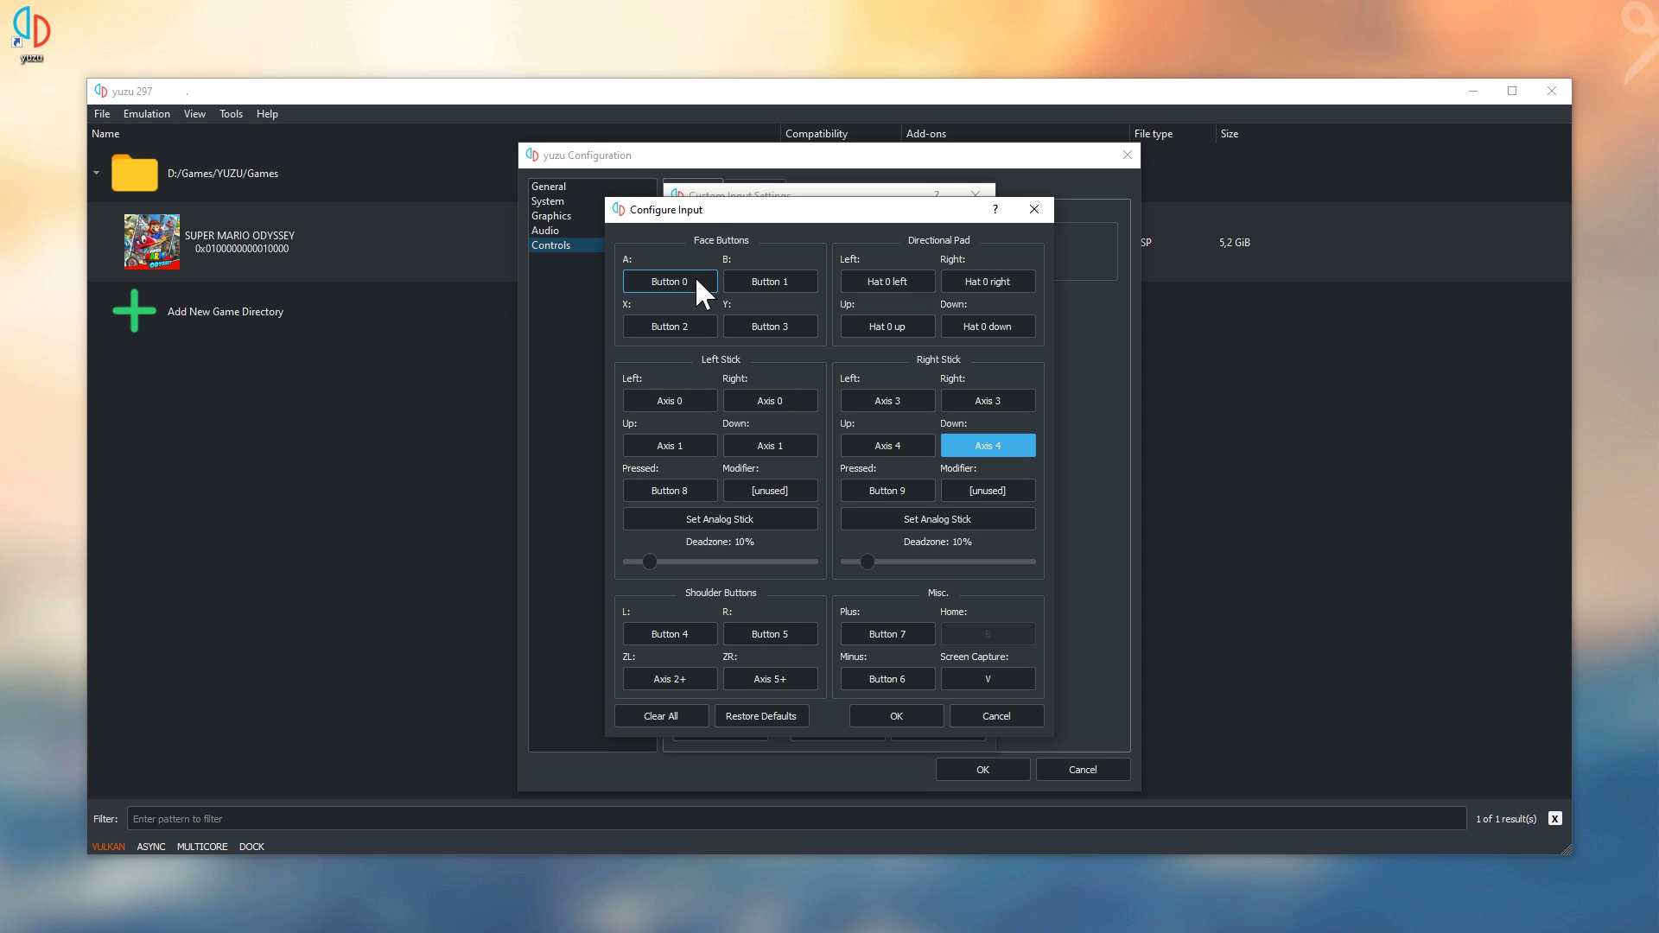
{"action": "left_click", "coordinate": [771, 717]}
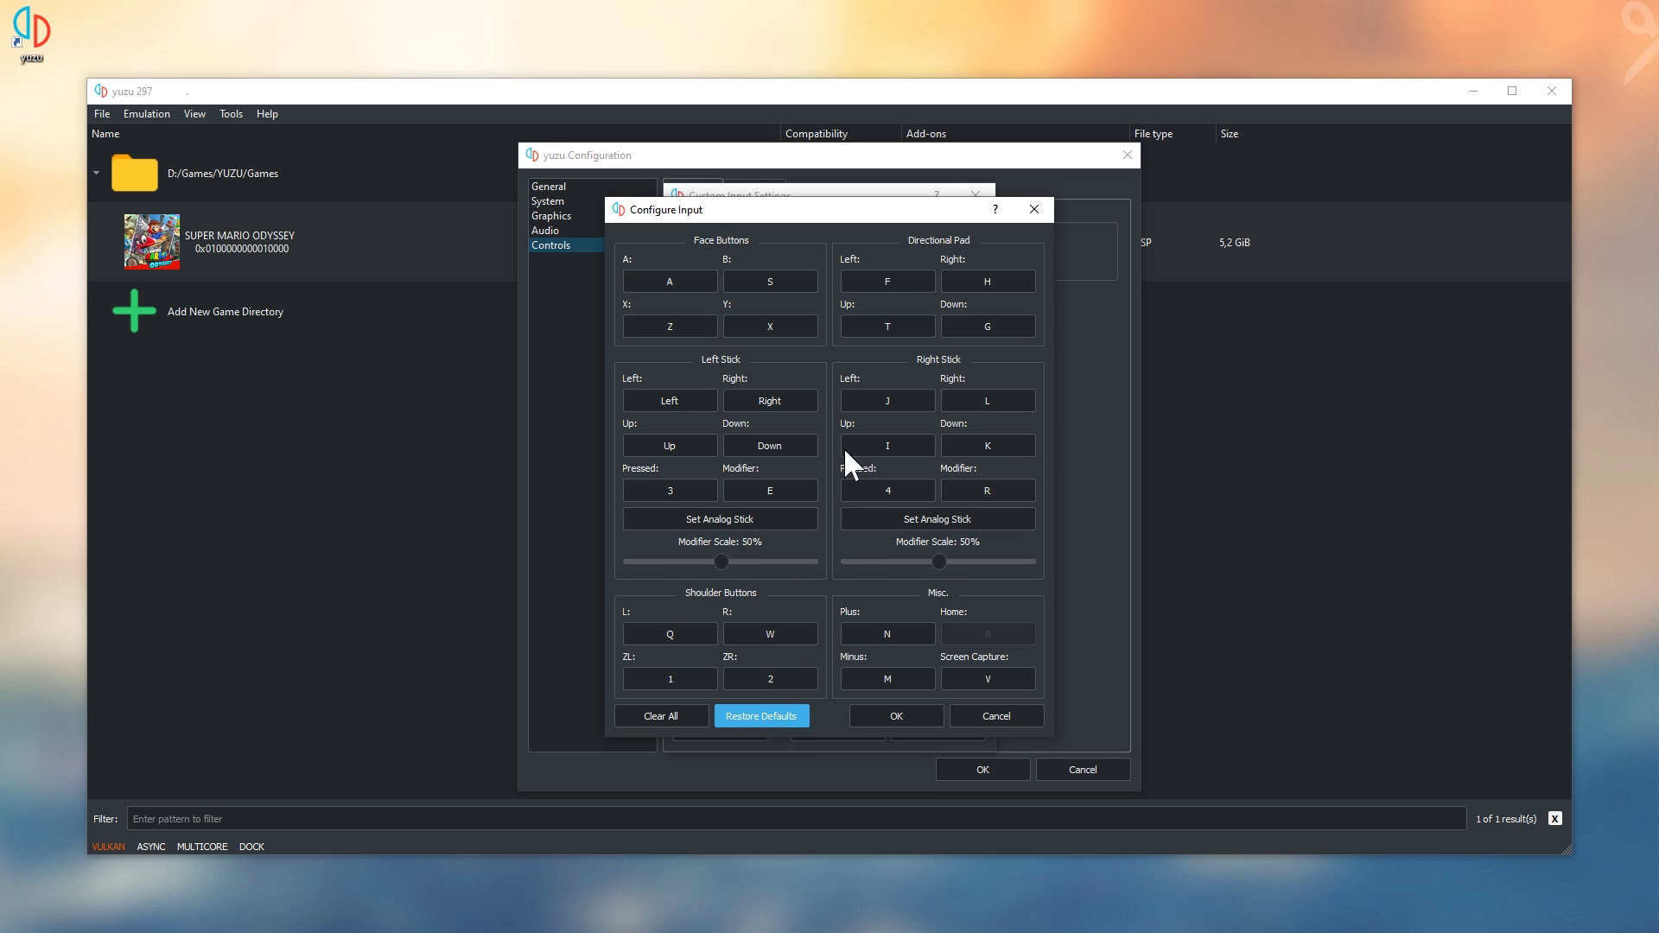
{"action": "left_click", "coordinate": [767, 325]}
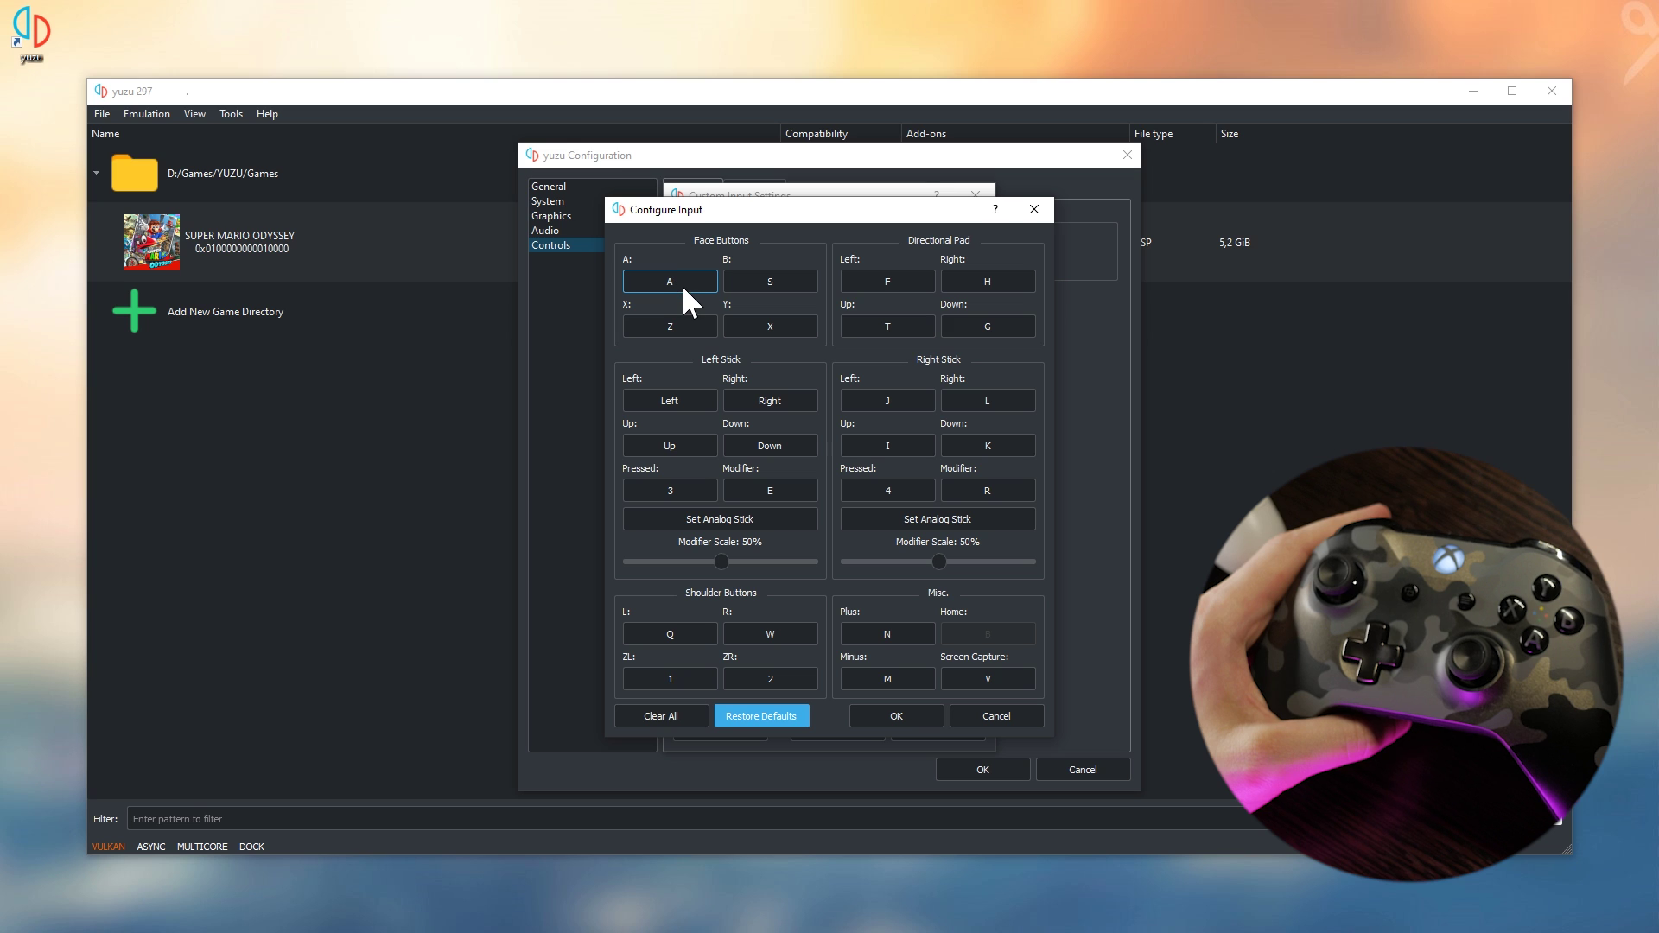
Bind the face buttons A, B, X and Y to gamepad Button 0, Button 1, Button 2 and Button 3
{"action": "left_click", "coordinate": [682, 283]}
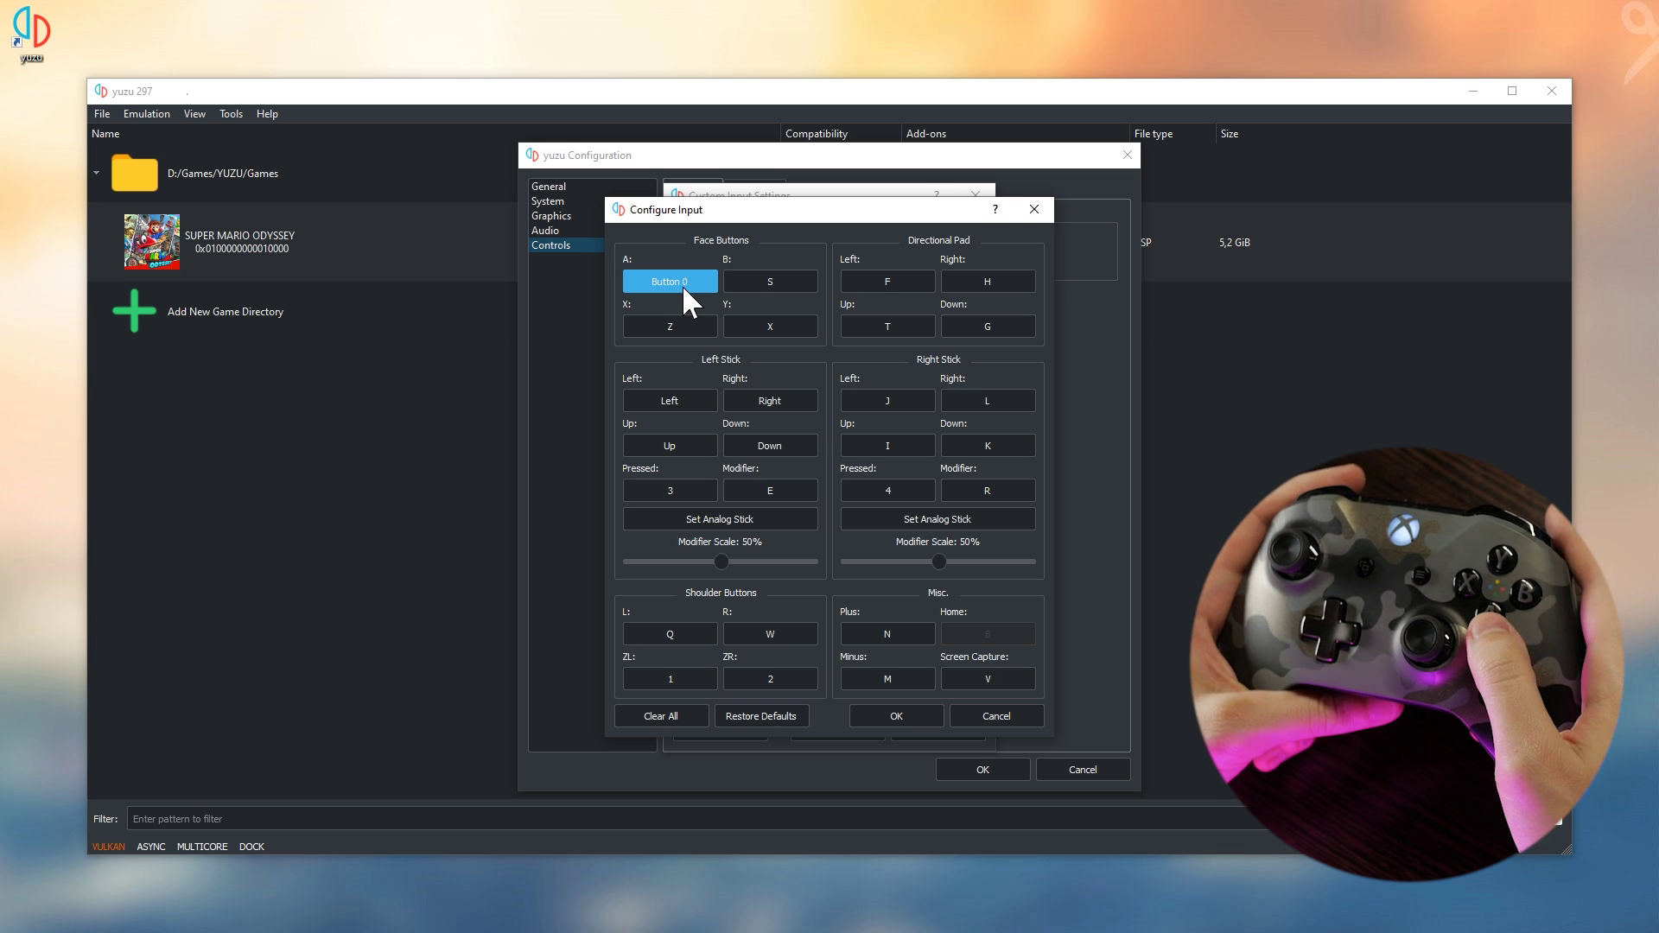
{"action": "left_click", "coordinate": [765, 273]}
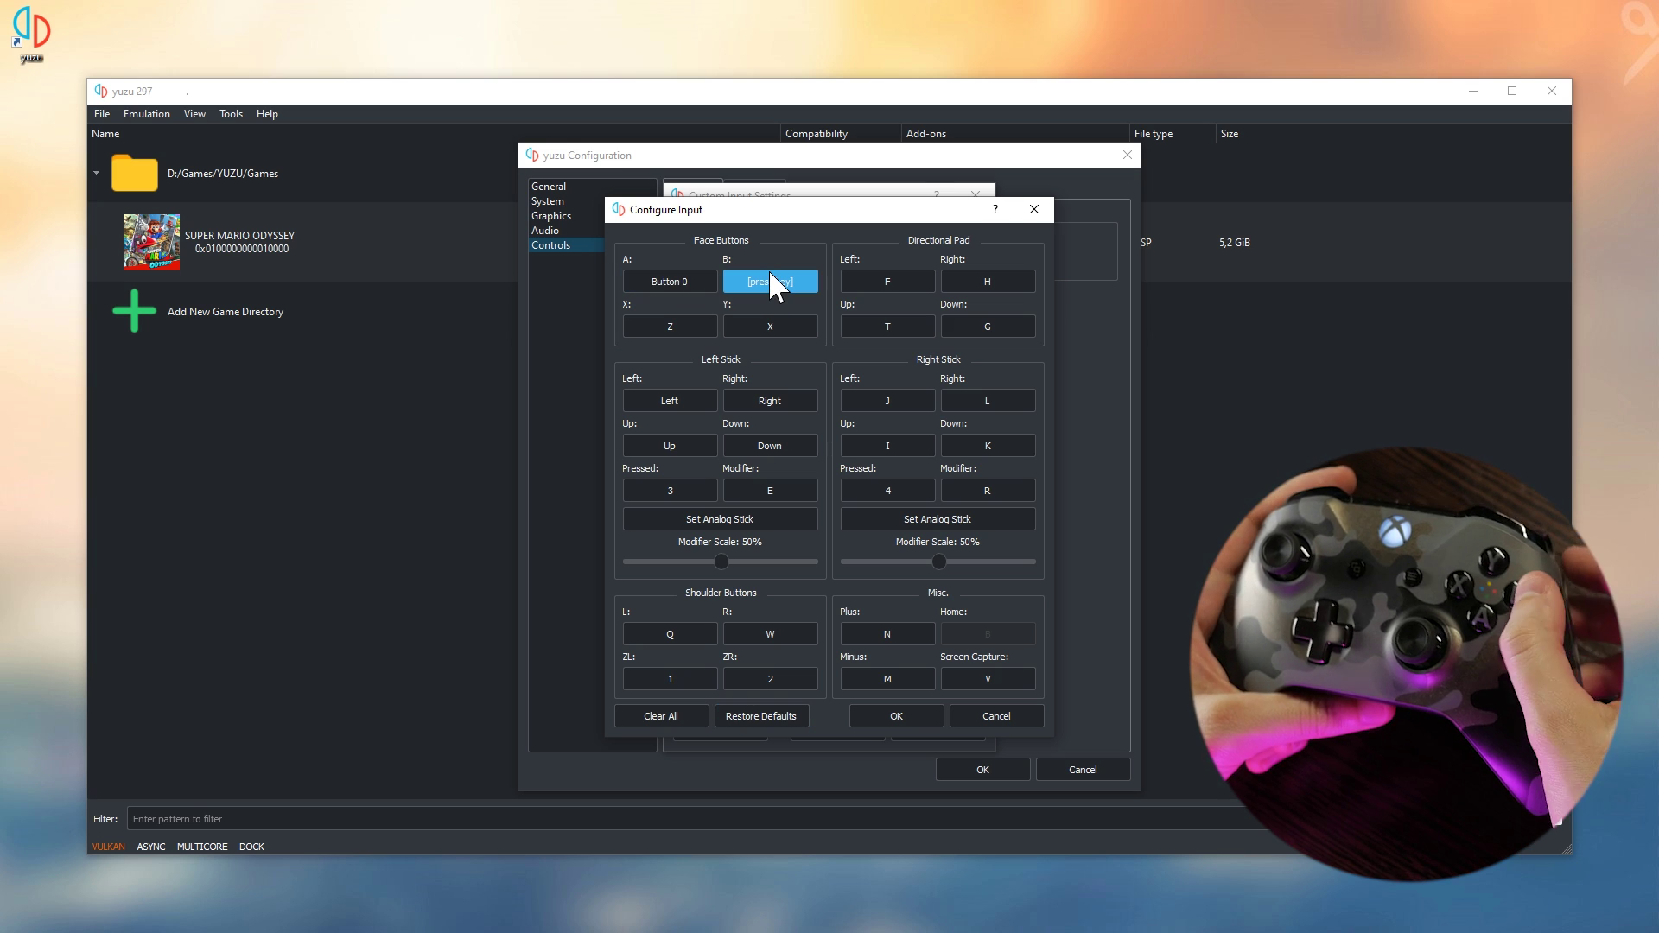
{"action": "left_click", "coordinate": [667, 316]}
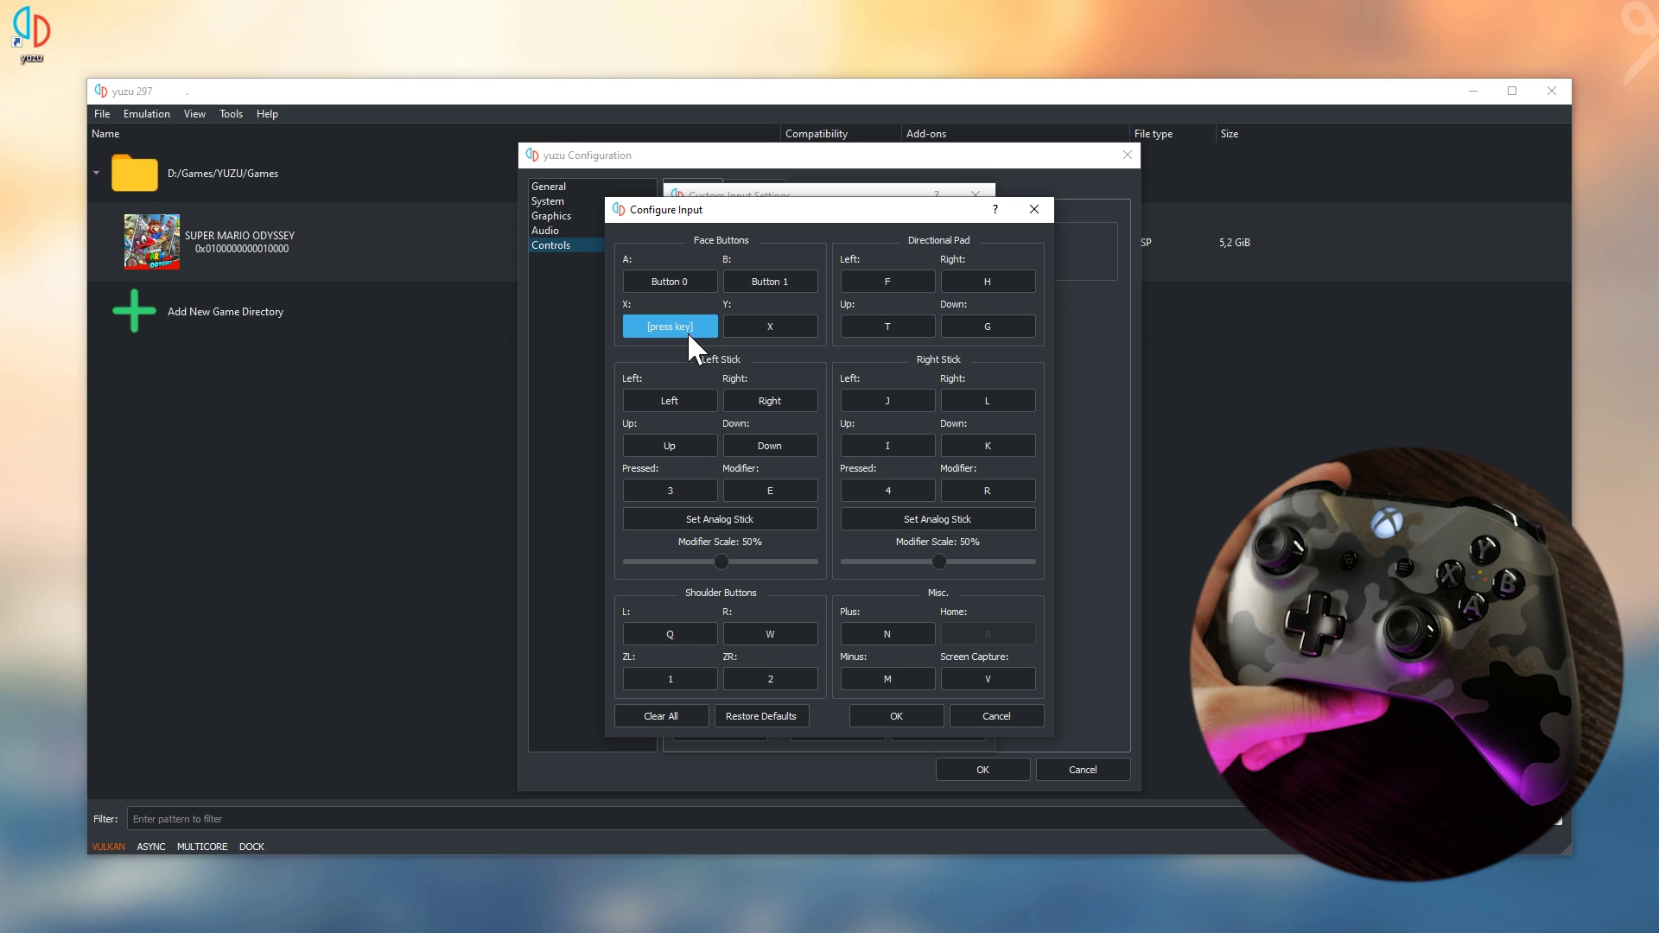
{"action": "left_click", "coordinate": [766, 325]}
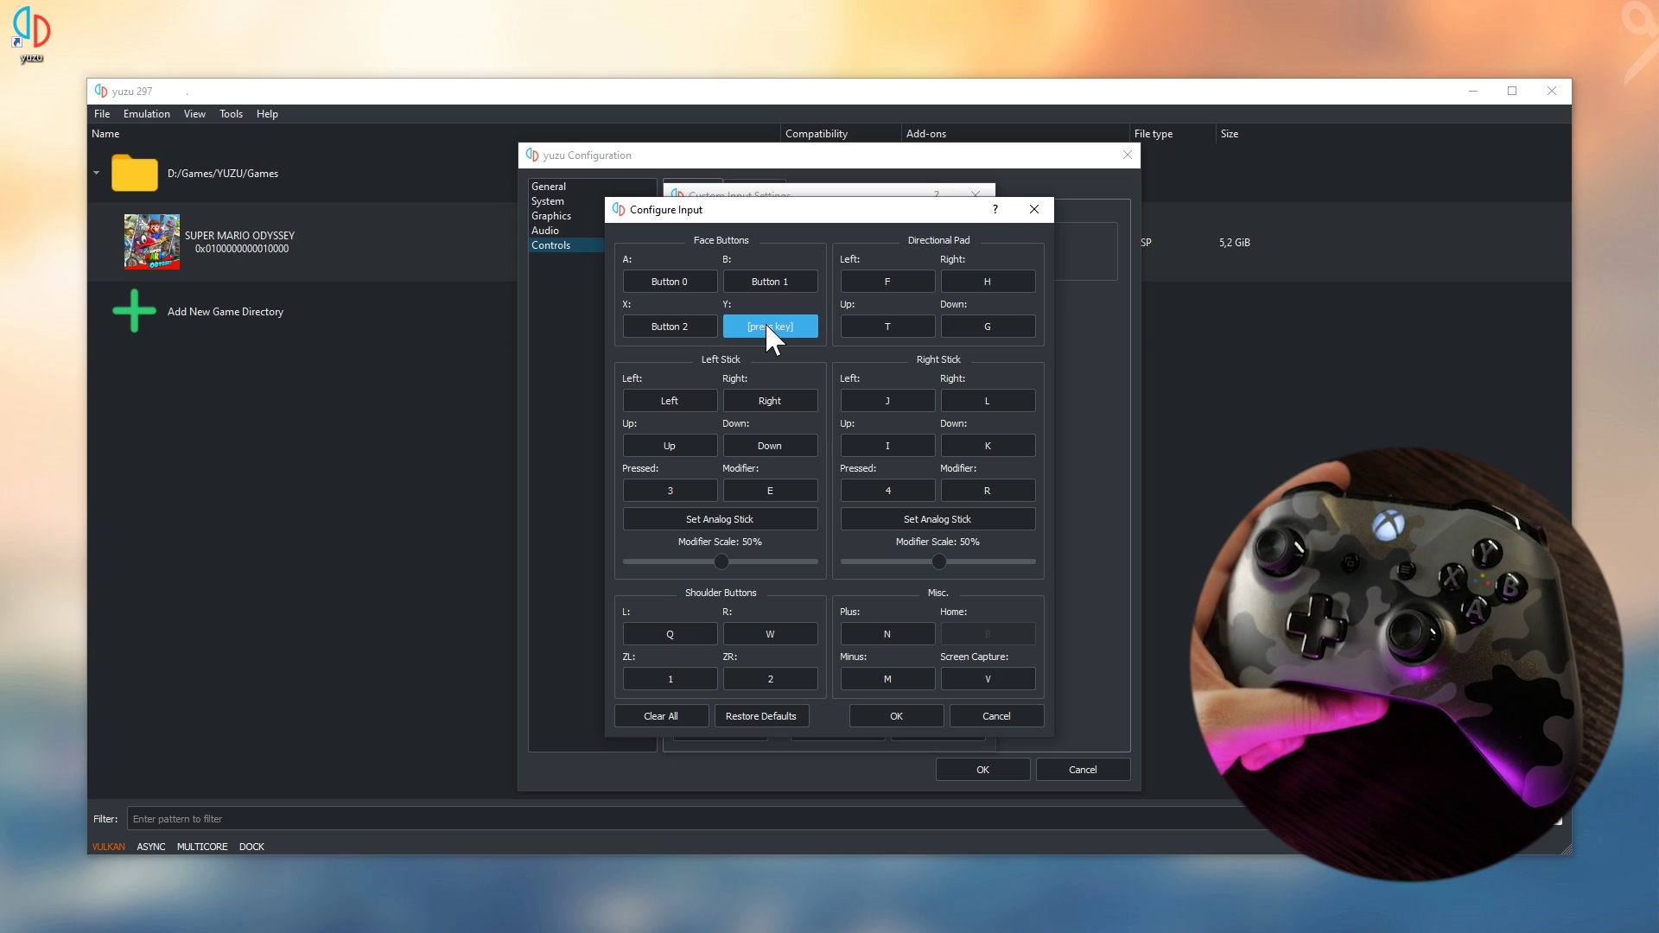
Set the left analog stick to gamepad Axis 0 and Axis 1, and bind its Pressed action to Button 8
{"action": "left_click", "coordinate": [653, 399]}
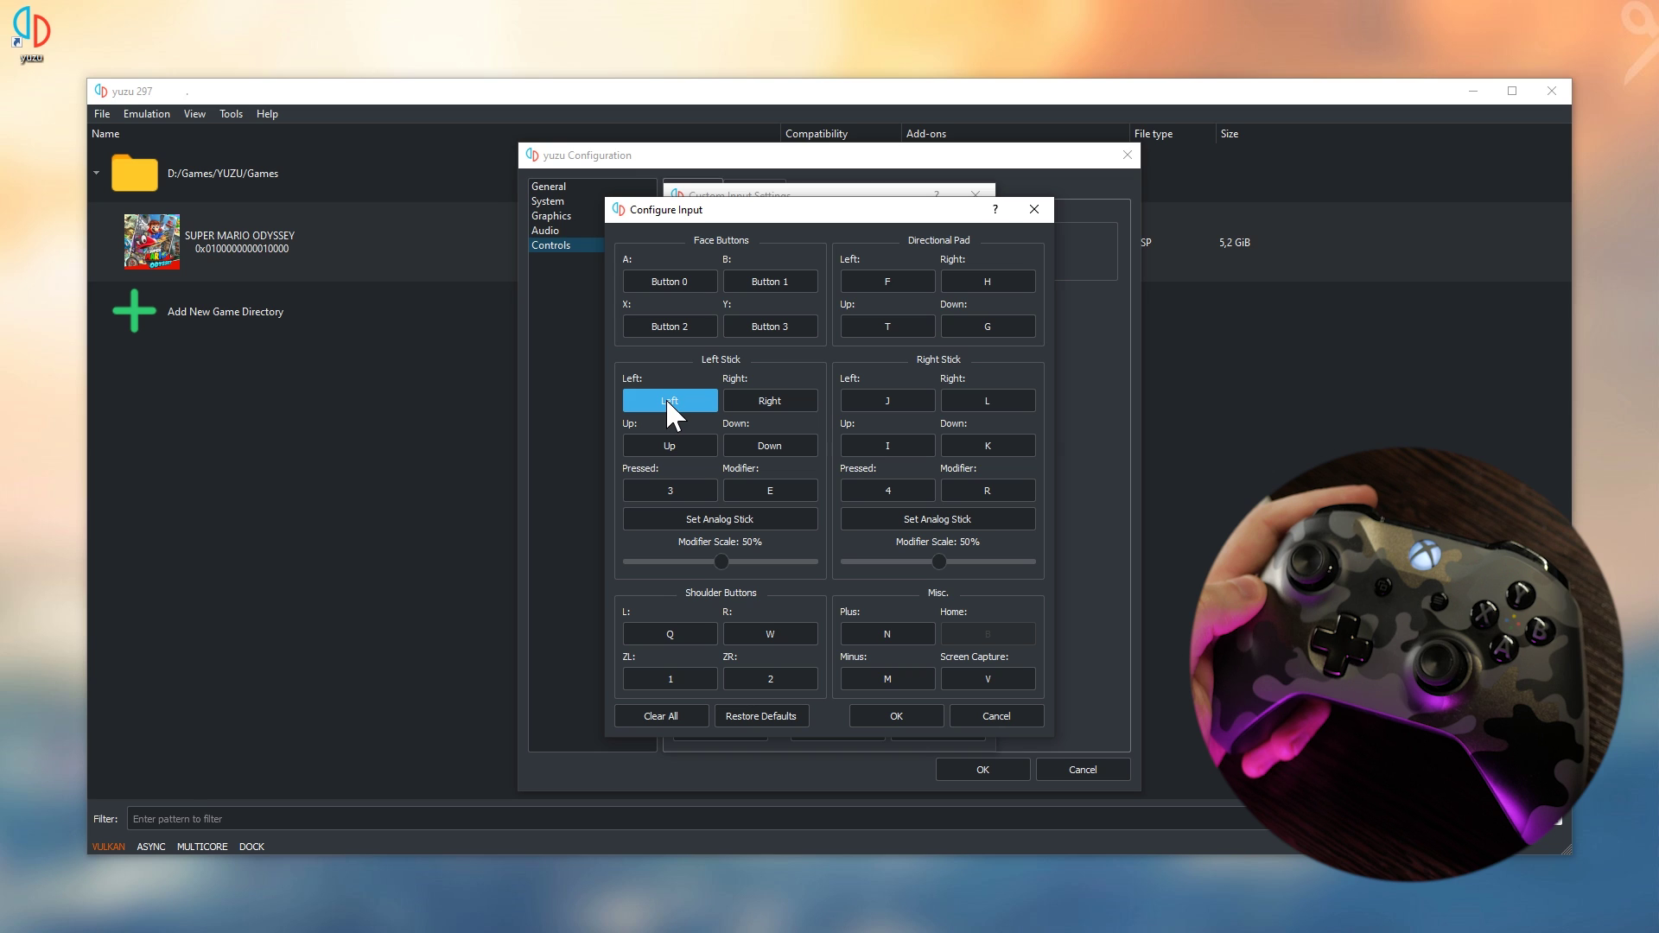
{"action": "left_click", "coordinate": [719, 518]}
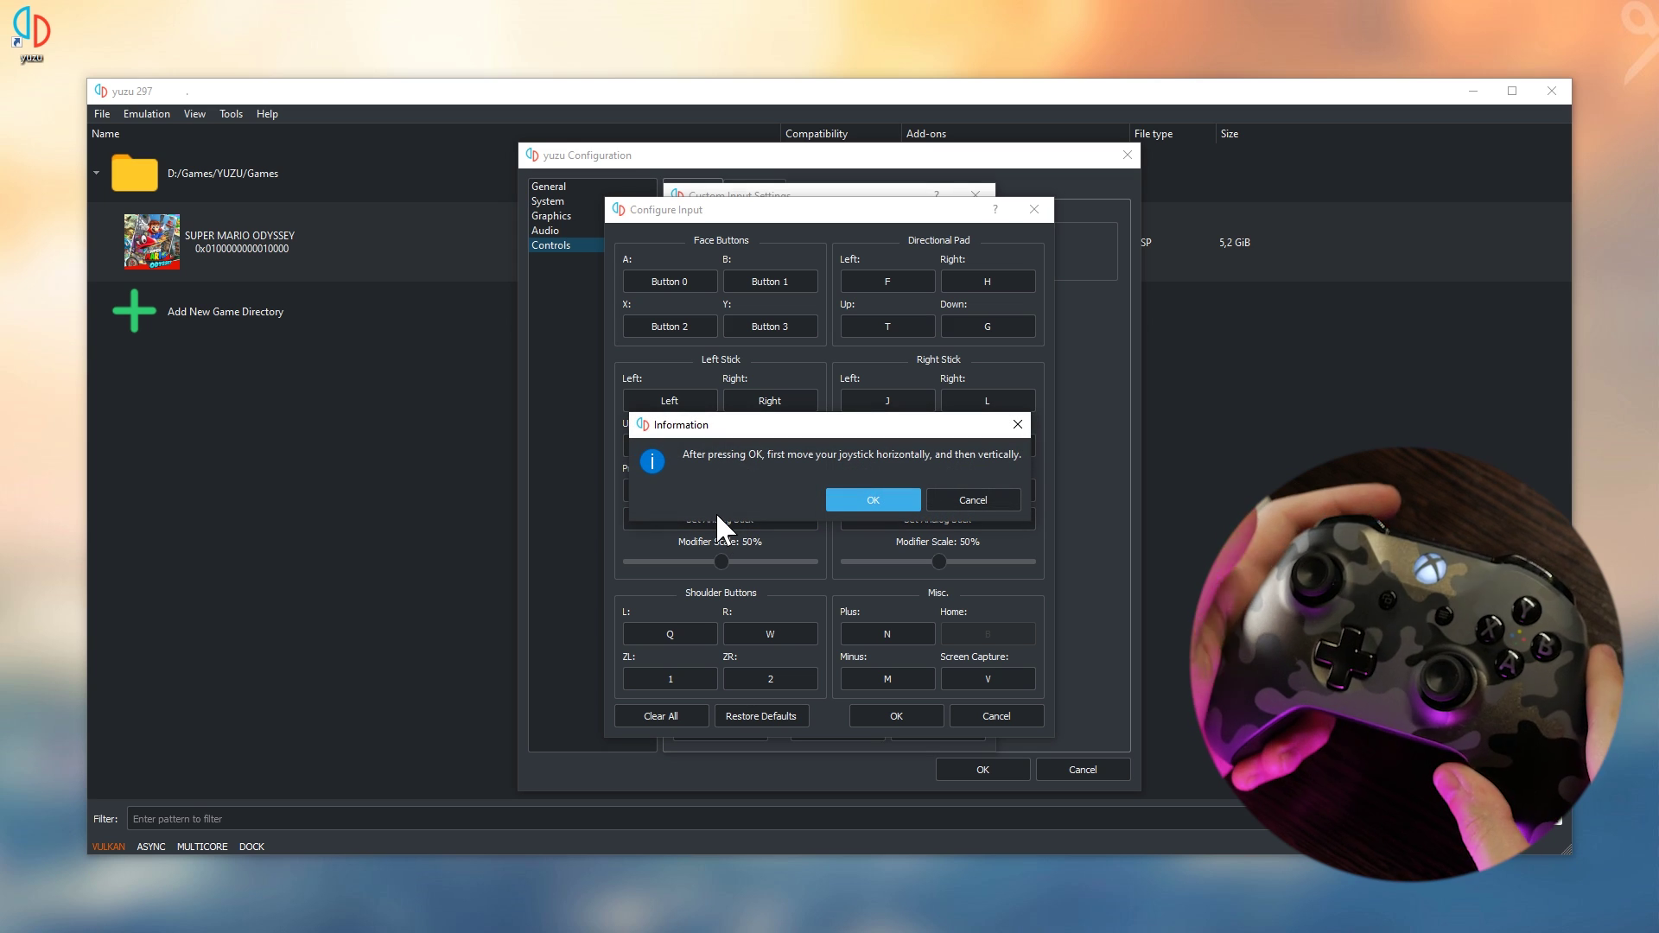
{"action": "left_click", "coordinate": [848, 501]}
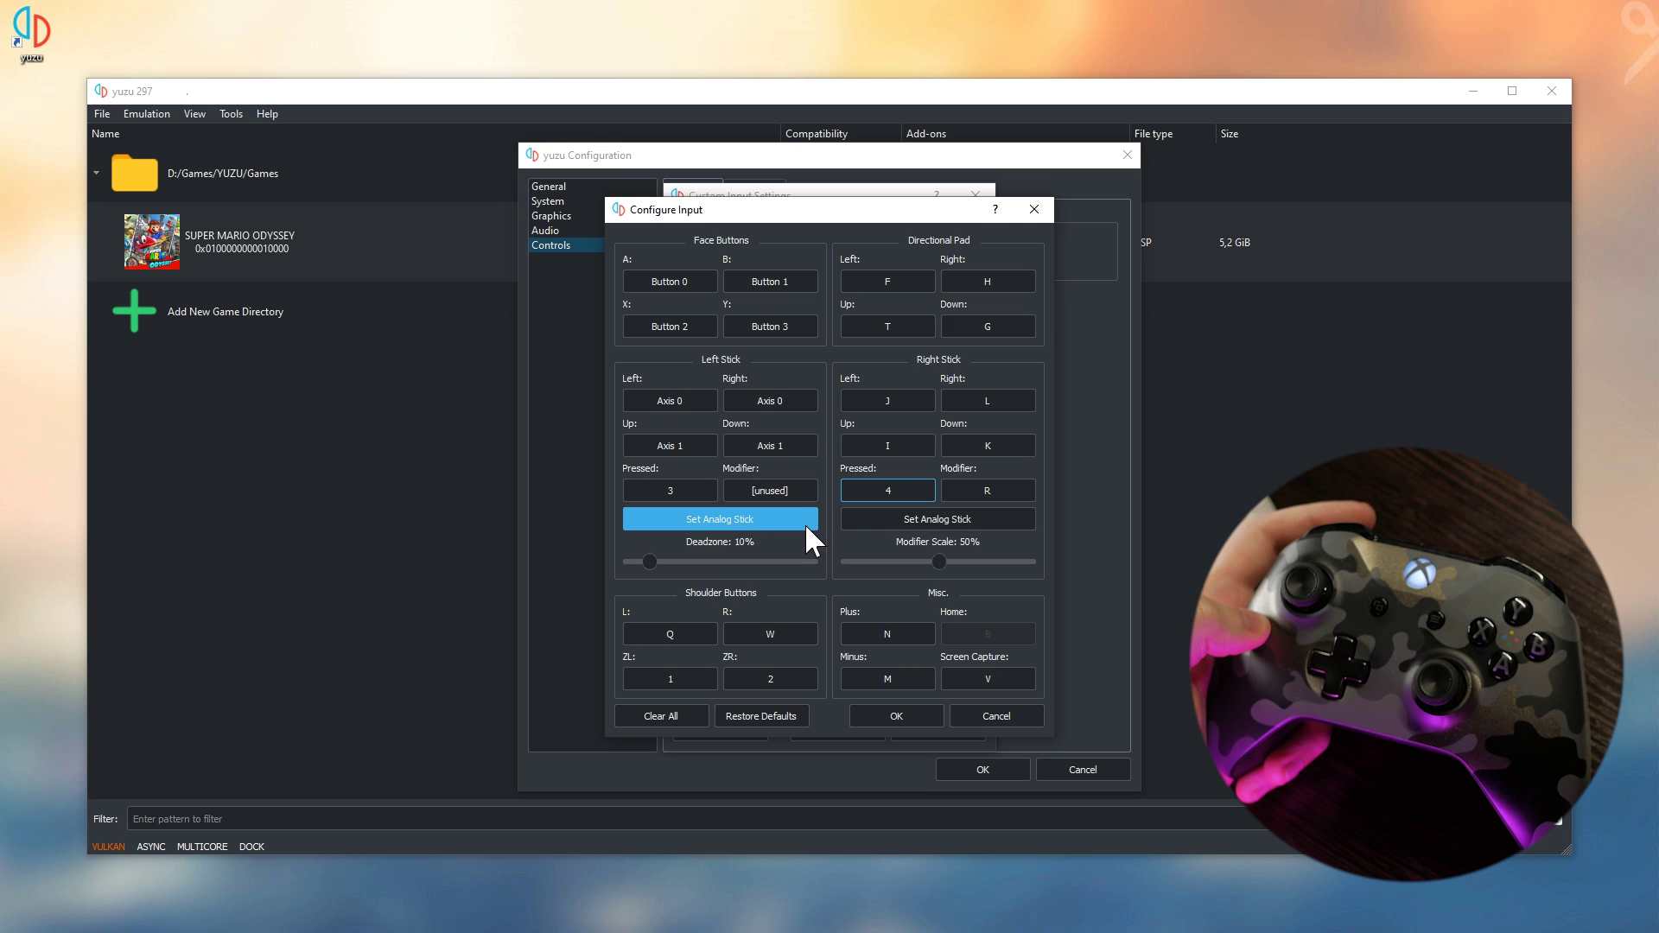
{"action": "left_click", "coordinate": [659, 489]}
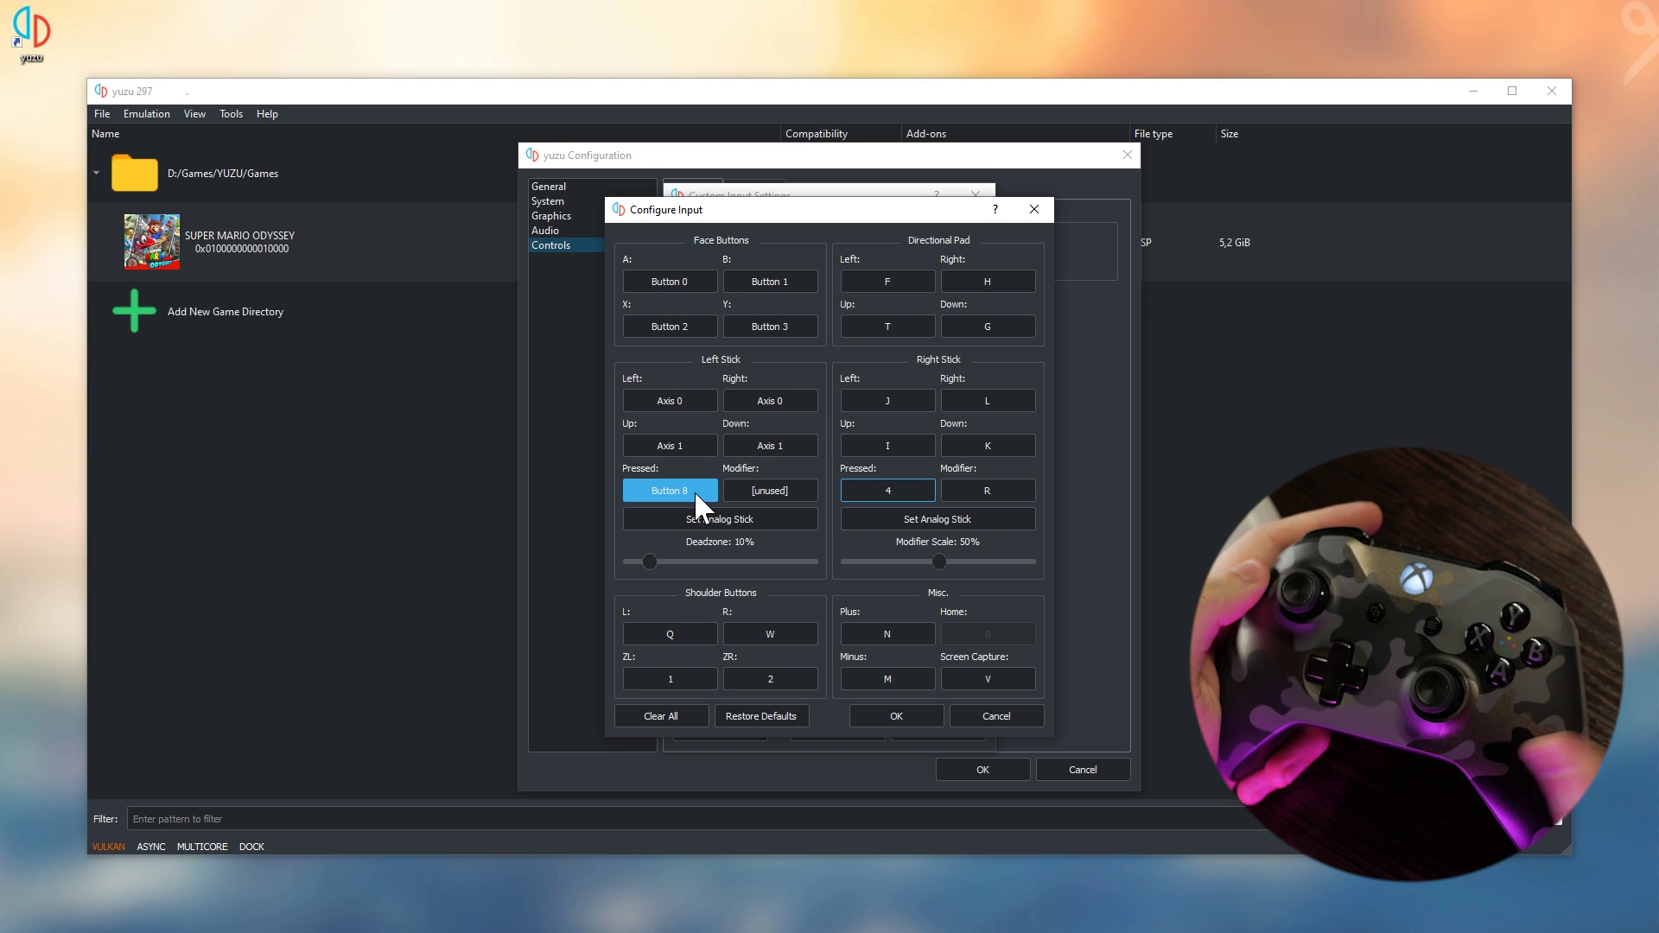
Bind the shoulder buttons L, R, ZL and ZR to gamepad Button 4, Button 5, Axis 2+ and Axis 5+
{"action": "left_click", "coordinate": [684, 633]}
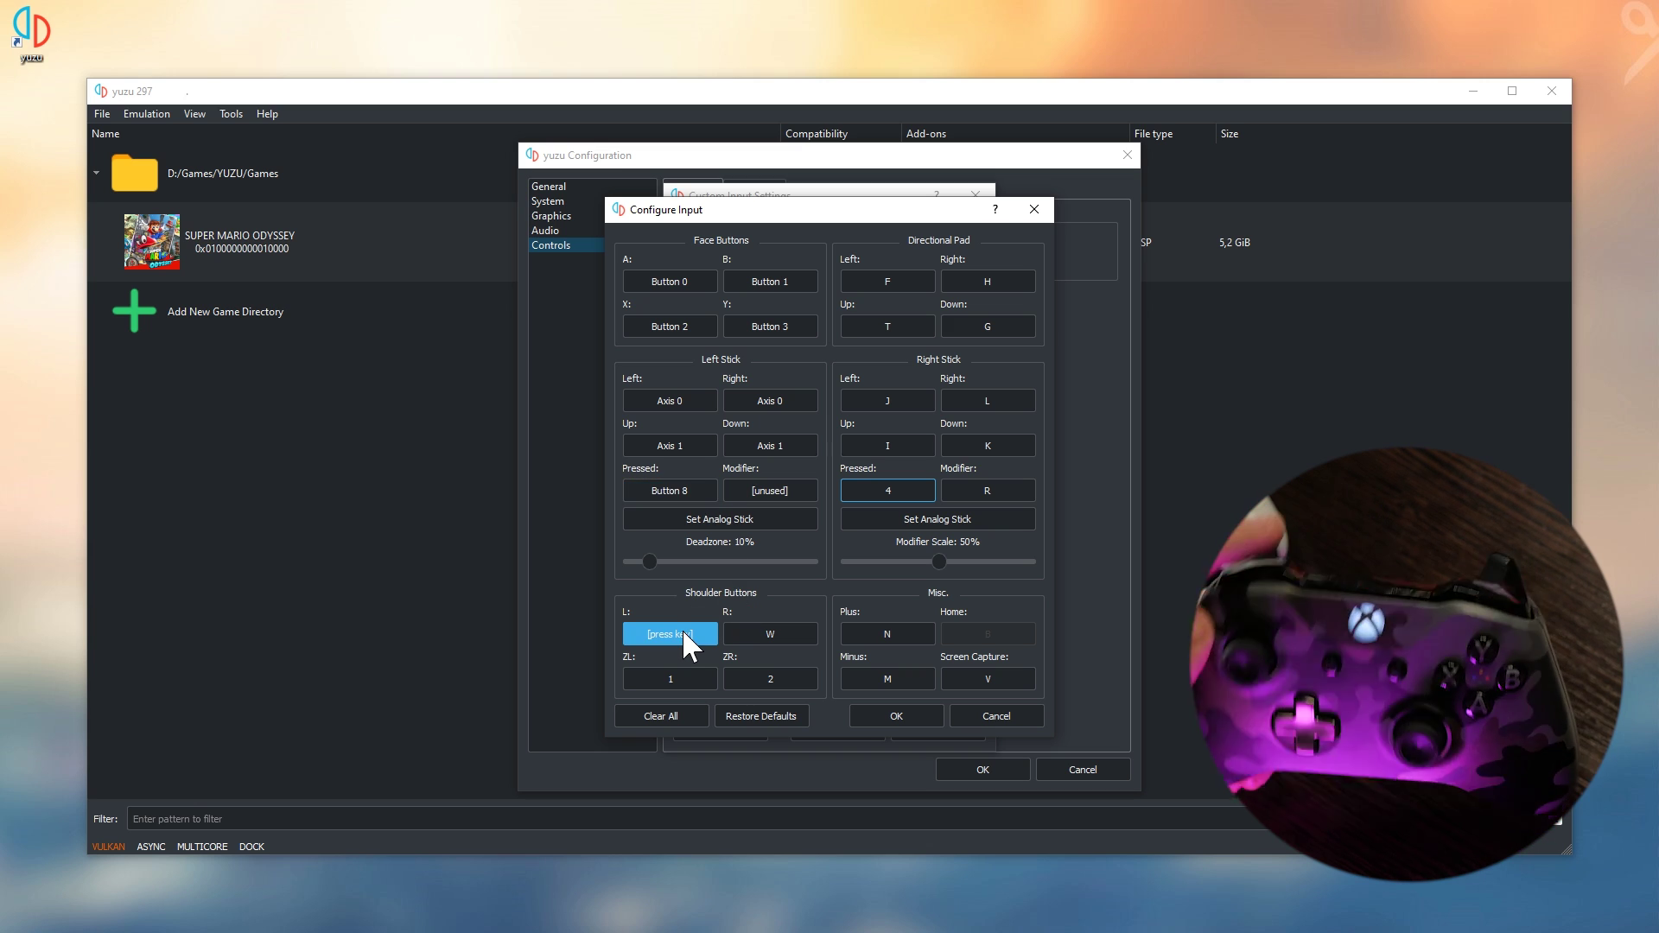
{"action": "left_click", "coordinate": [782, 630]}
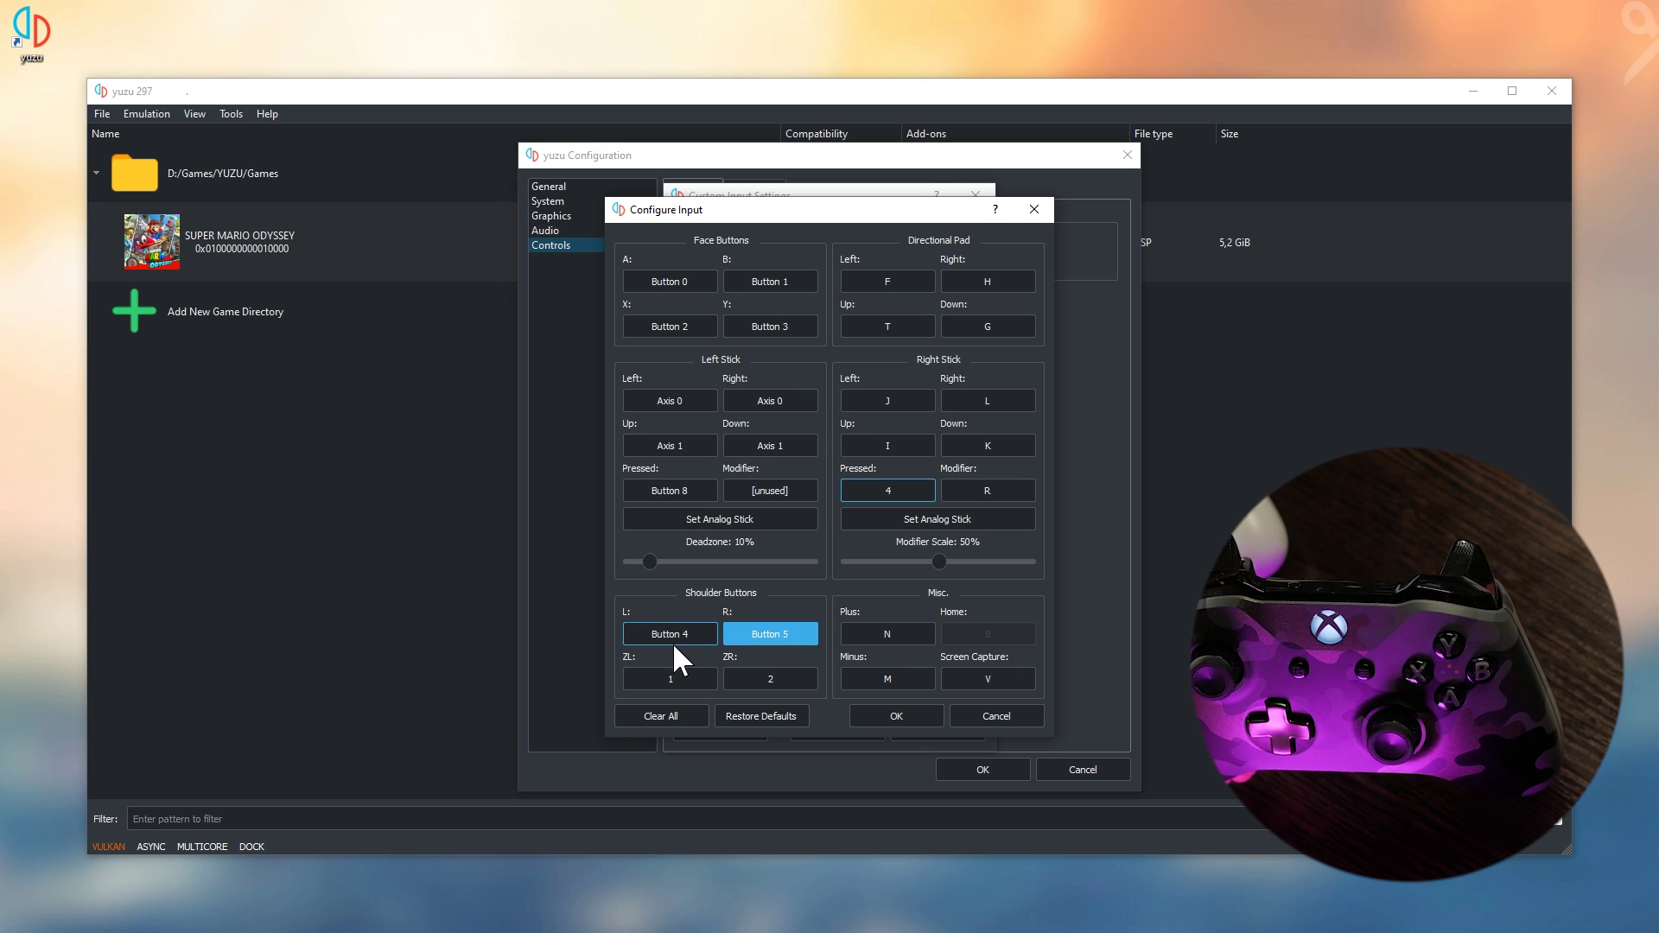
{"action": "left_click", "coordinate": [678, 672]}
{"action": "left_click", "coordinate": [808, 680]}
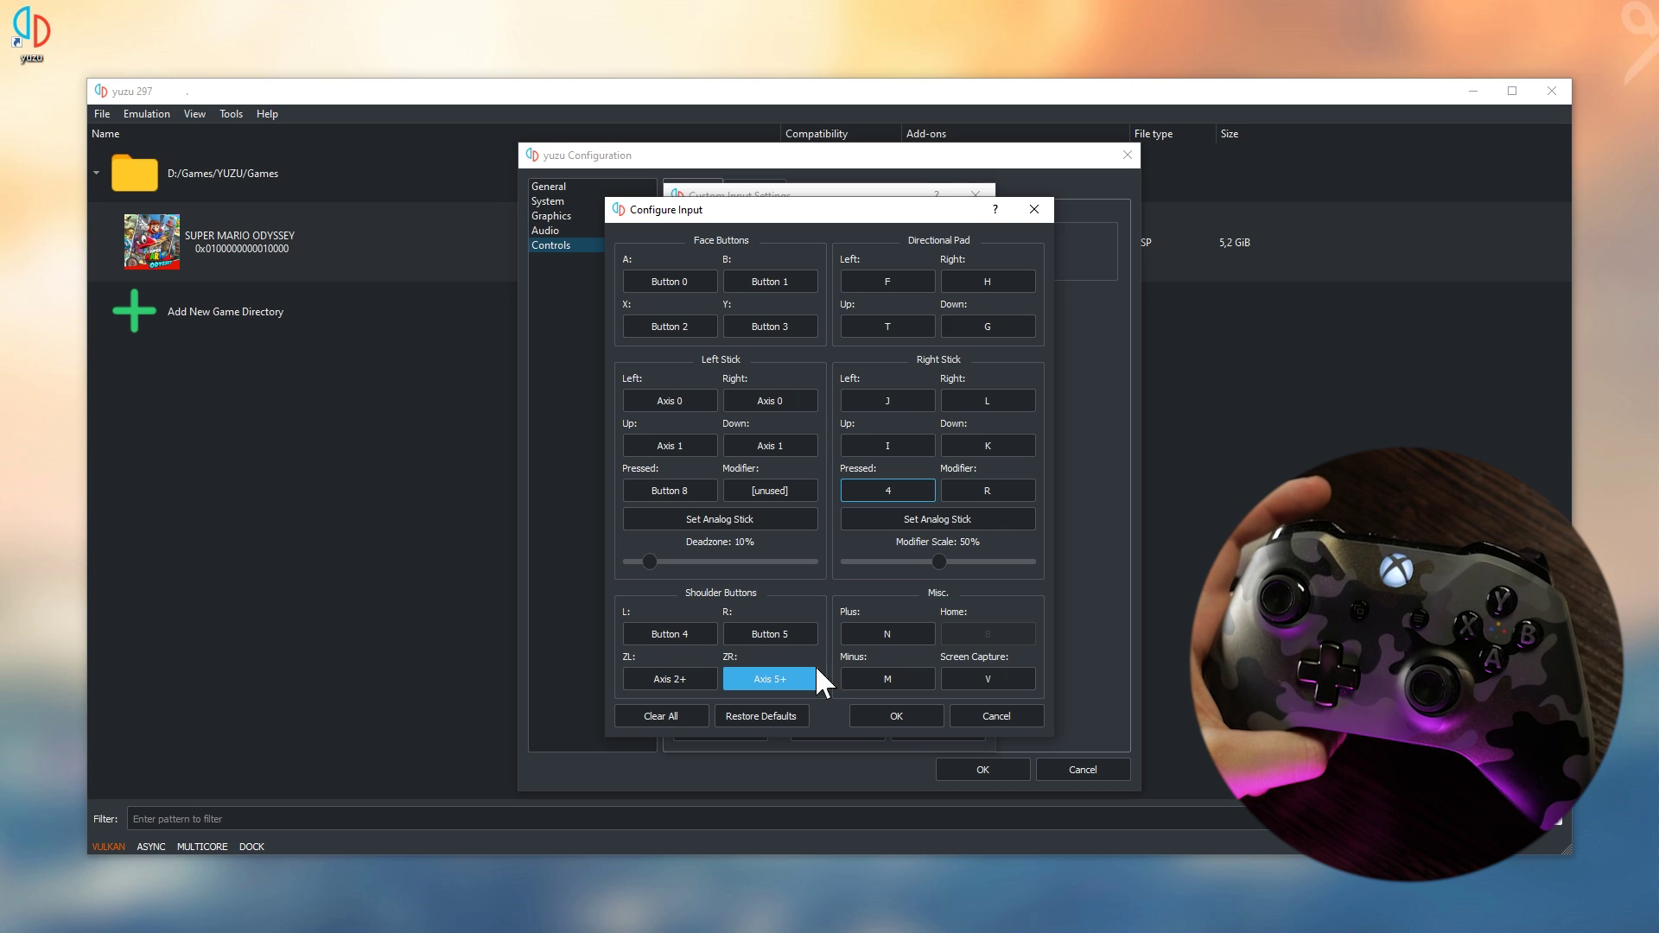
Bind the directional pad's left, right, up and down to the gamepad's Hat 0 left, right, up and down
{"action": "left_click", "coordinate": [889, 283]}
{"action": "left_click", "coordinate": [963, 282]}
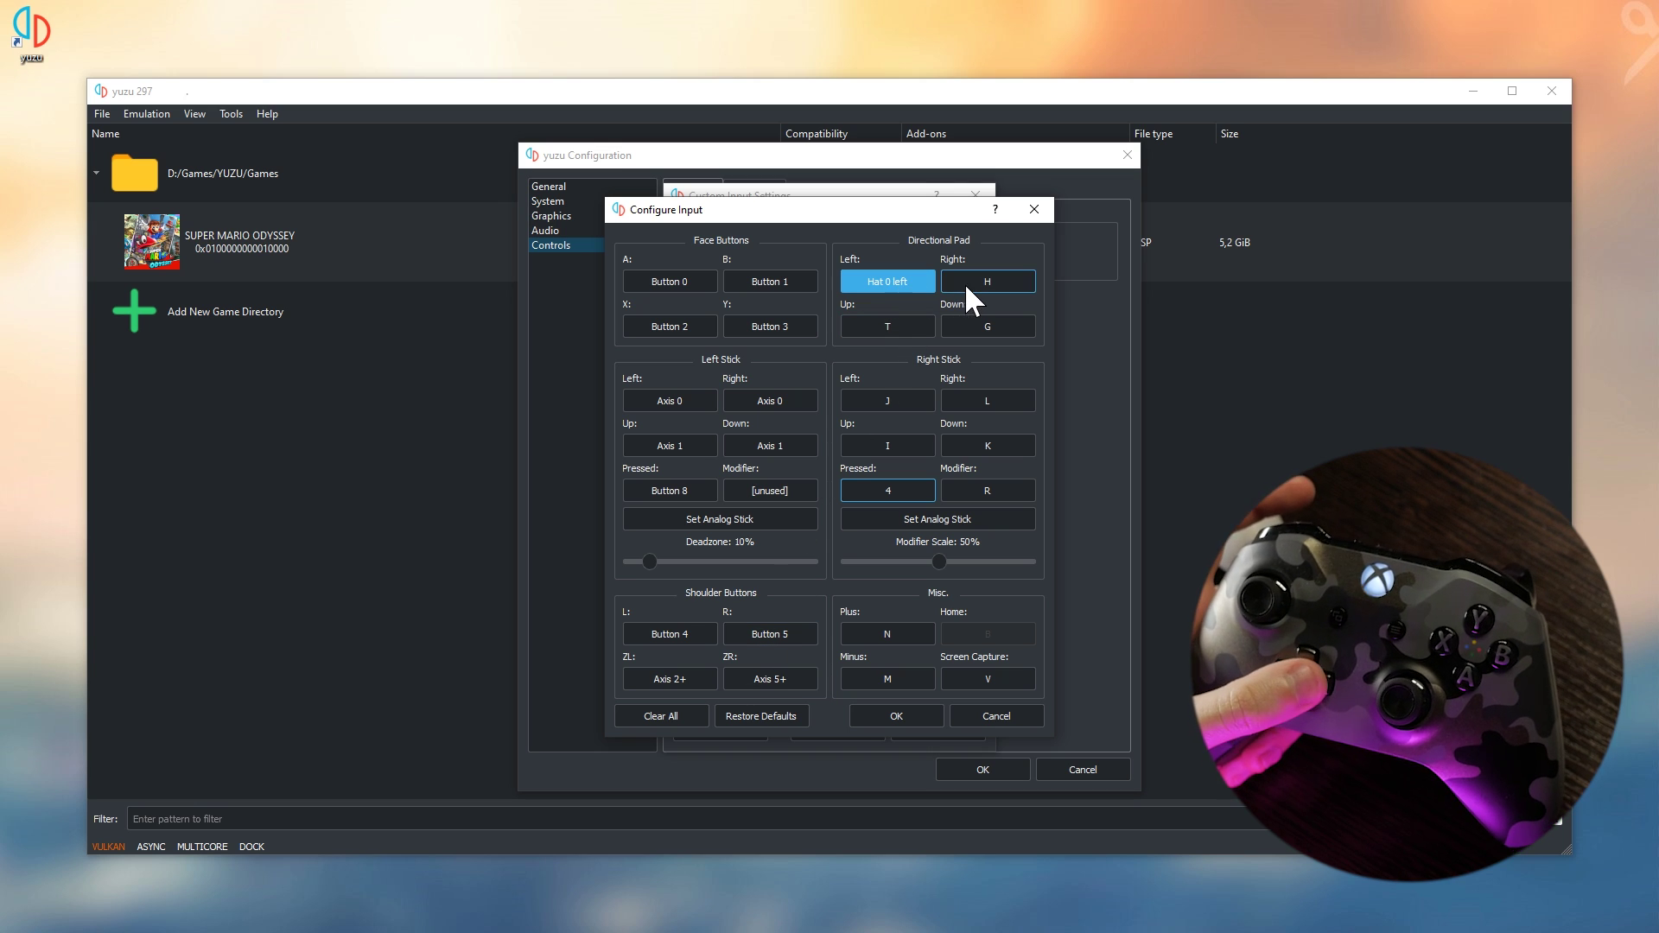
{"action": "left_click", "coordinate": [916, 323]}
{"action": "left_click", "coordinate": [984, 327]}
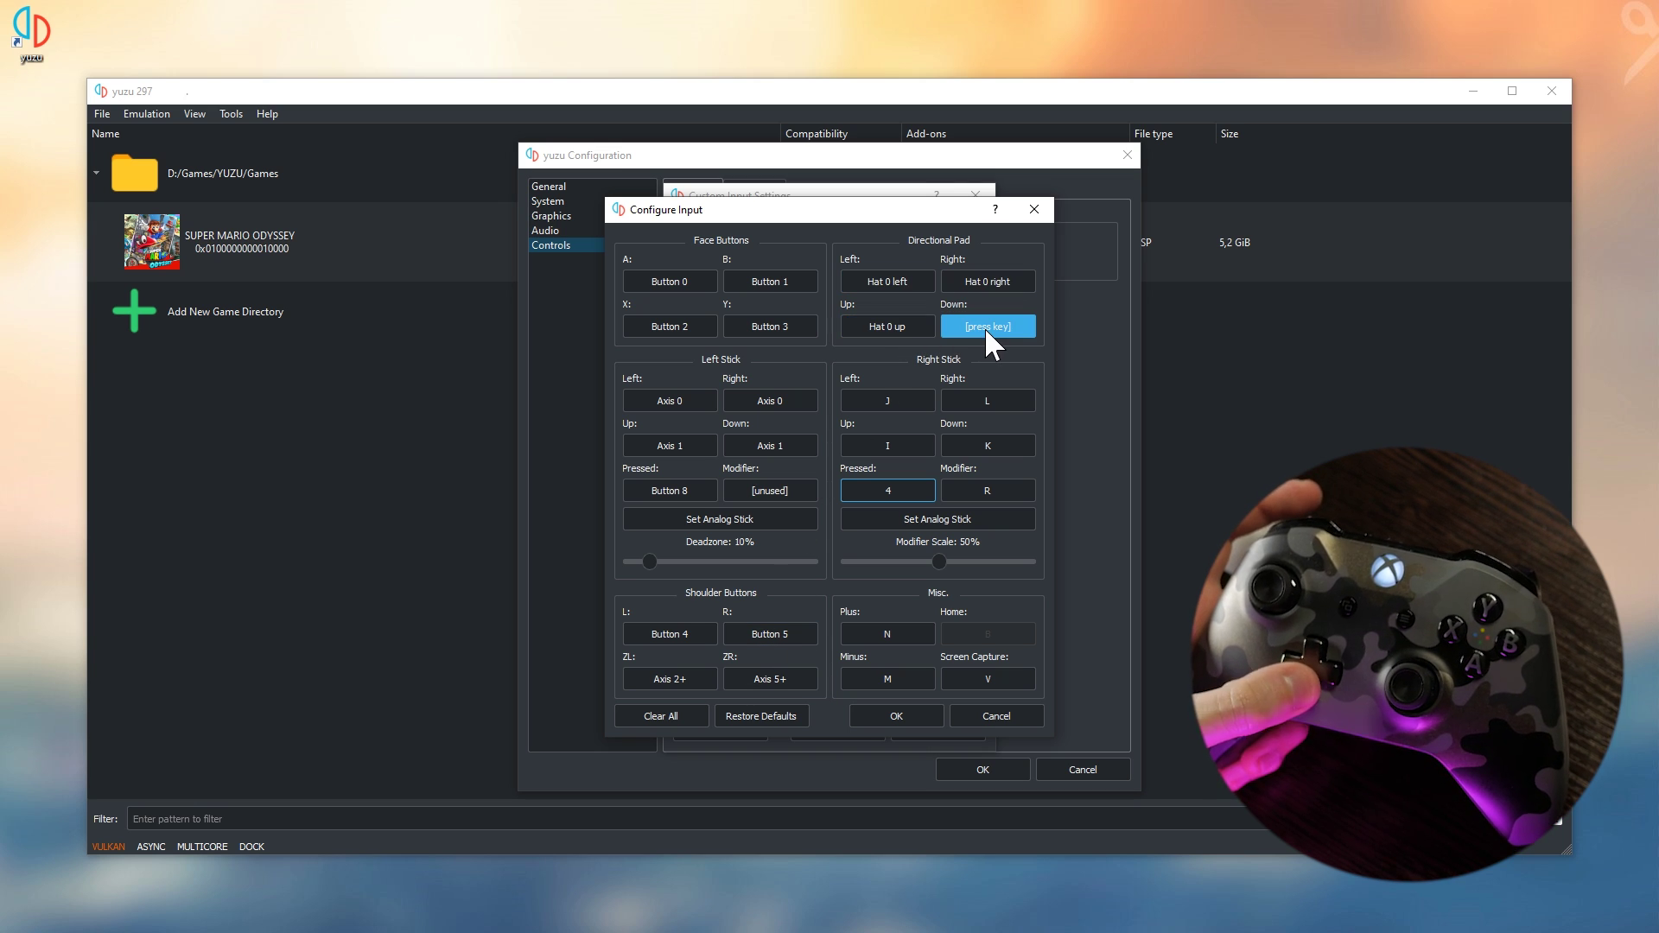
Set the right analog stick to gamepad Axis 3 and Axis 4, and bind its Pressed action to Button 9
{"action": "left_click", "coordinate": [926, 512]}
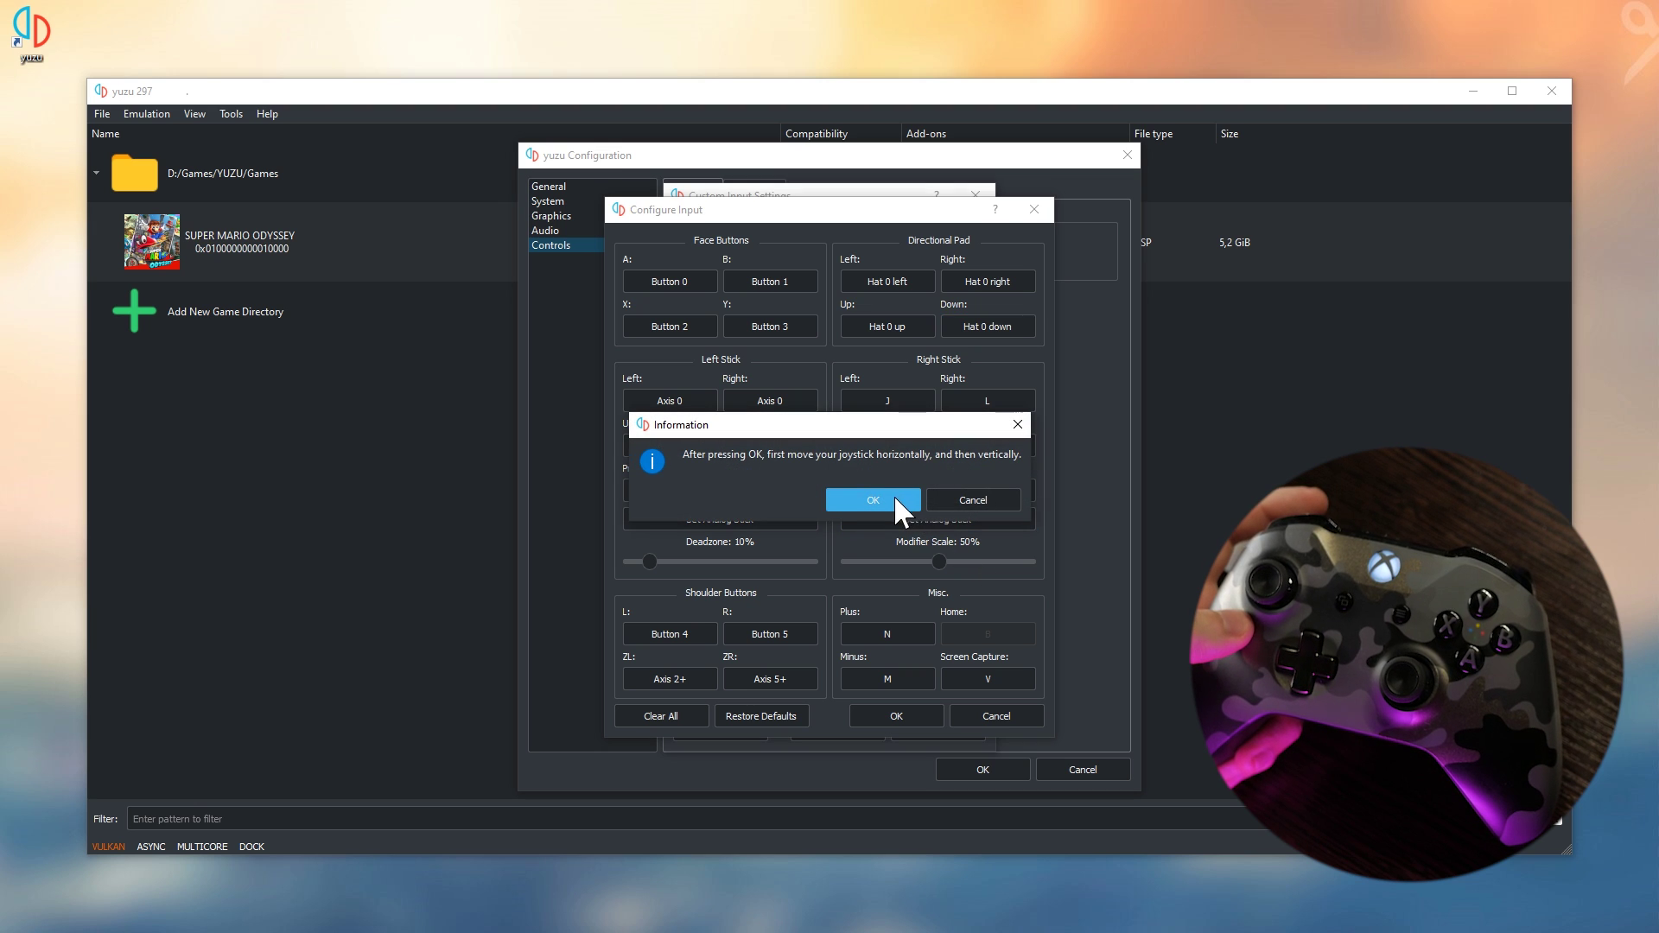
{"action": "left_click", "coordinate": [895, 499]}
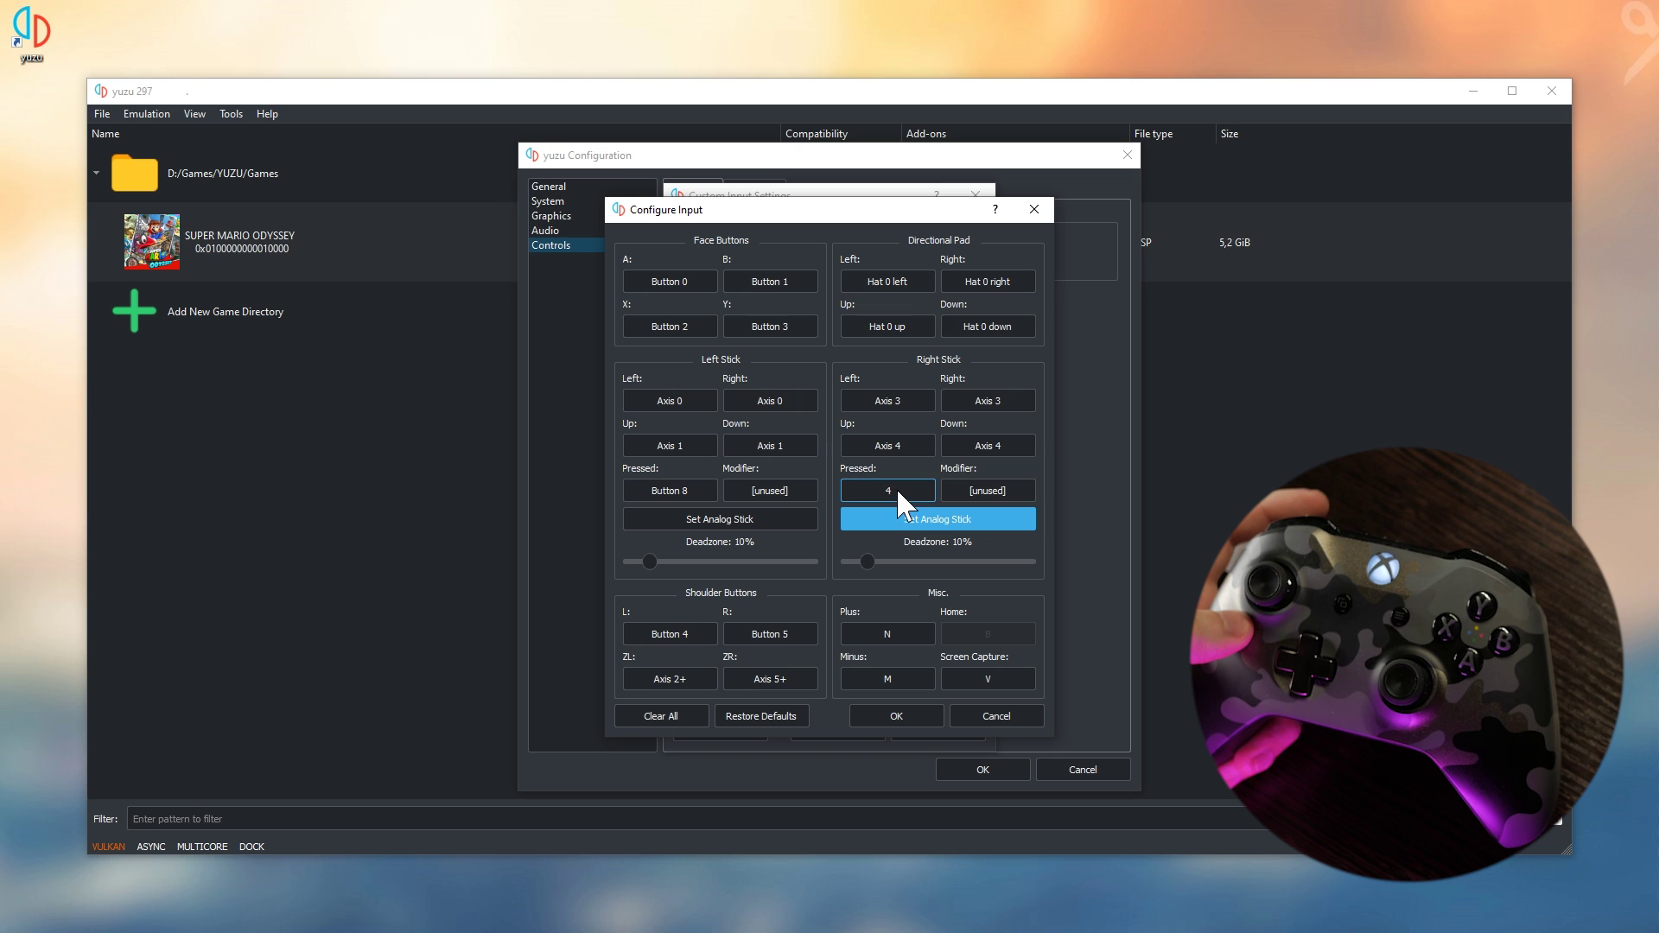
{"action": "left_click", "coordinate": [897, 486]}
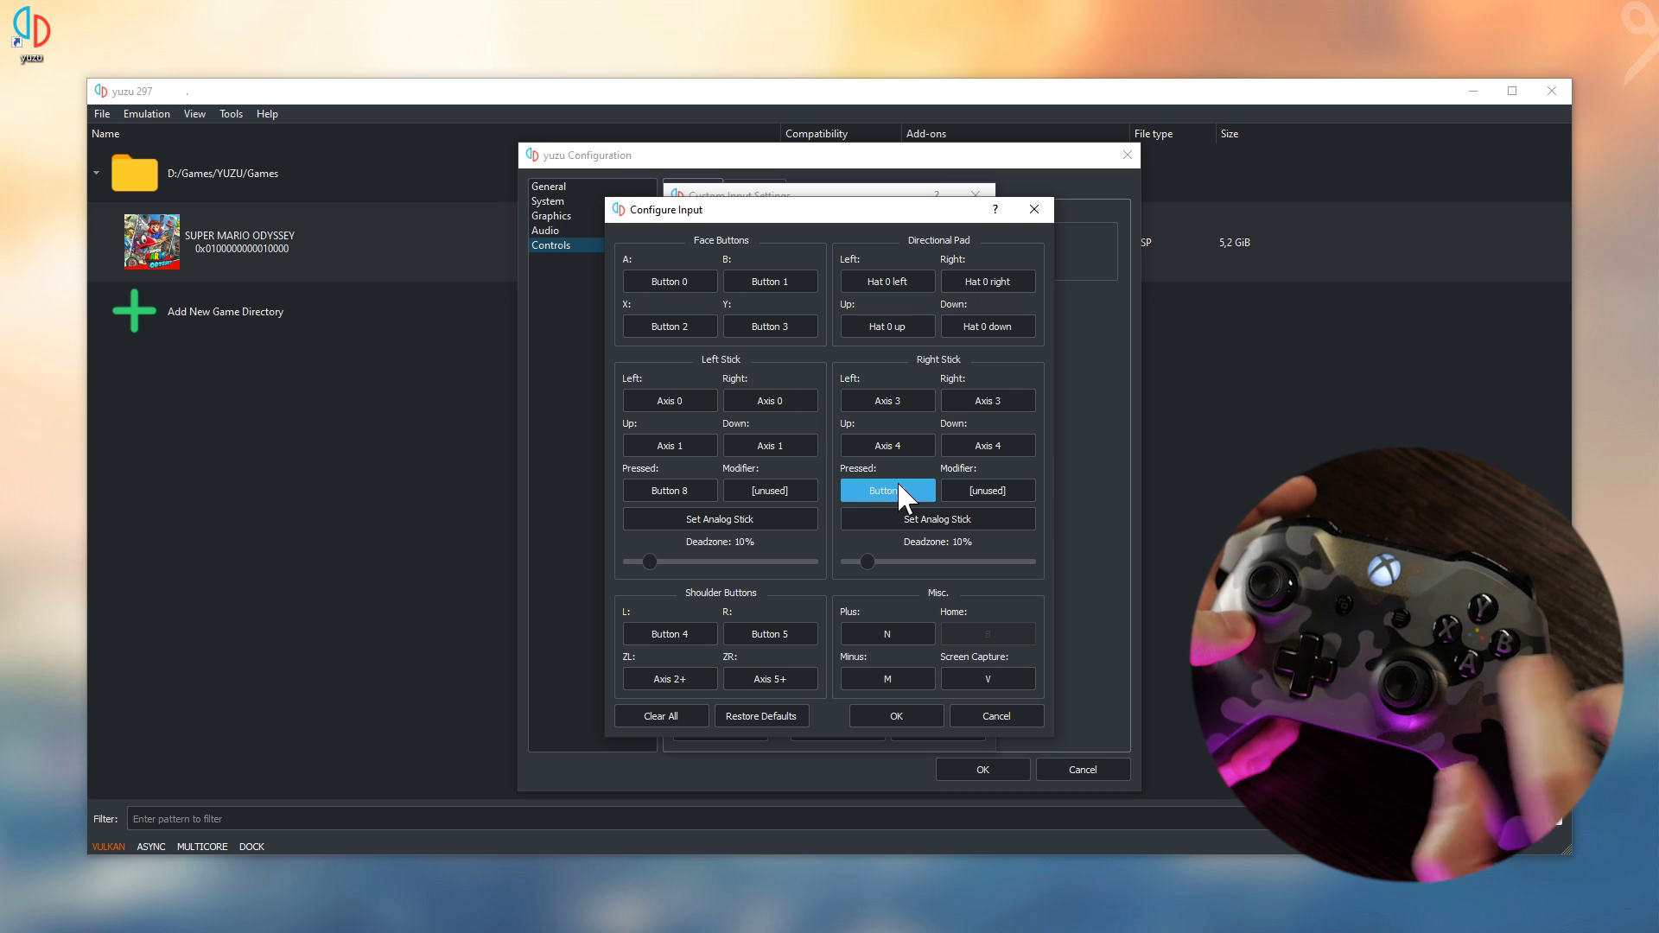
Bind Plus to gamepad Button 7, bind Minus to a gamepad button as well, and accept Player 1's input configuration
{"action": "left_click", "coordinate": [902, 630]}
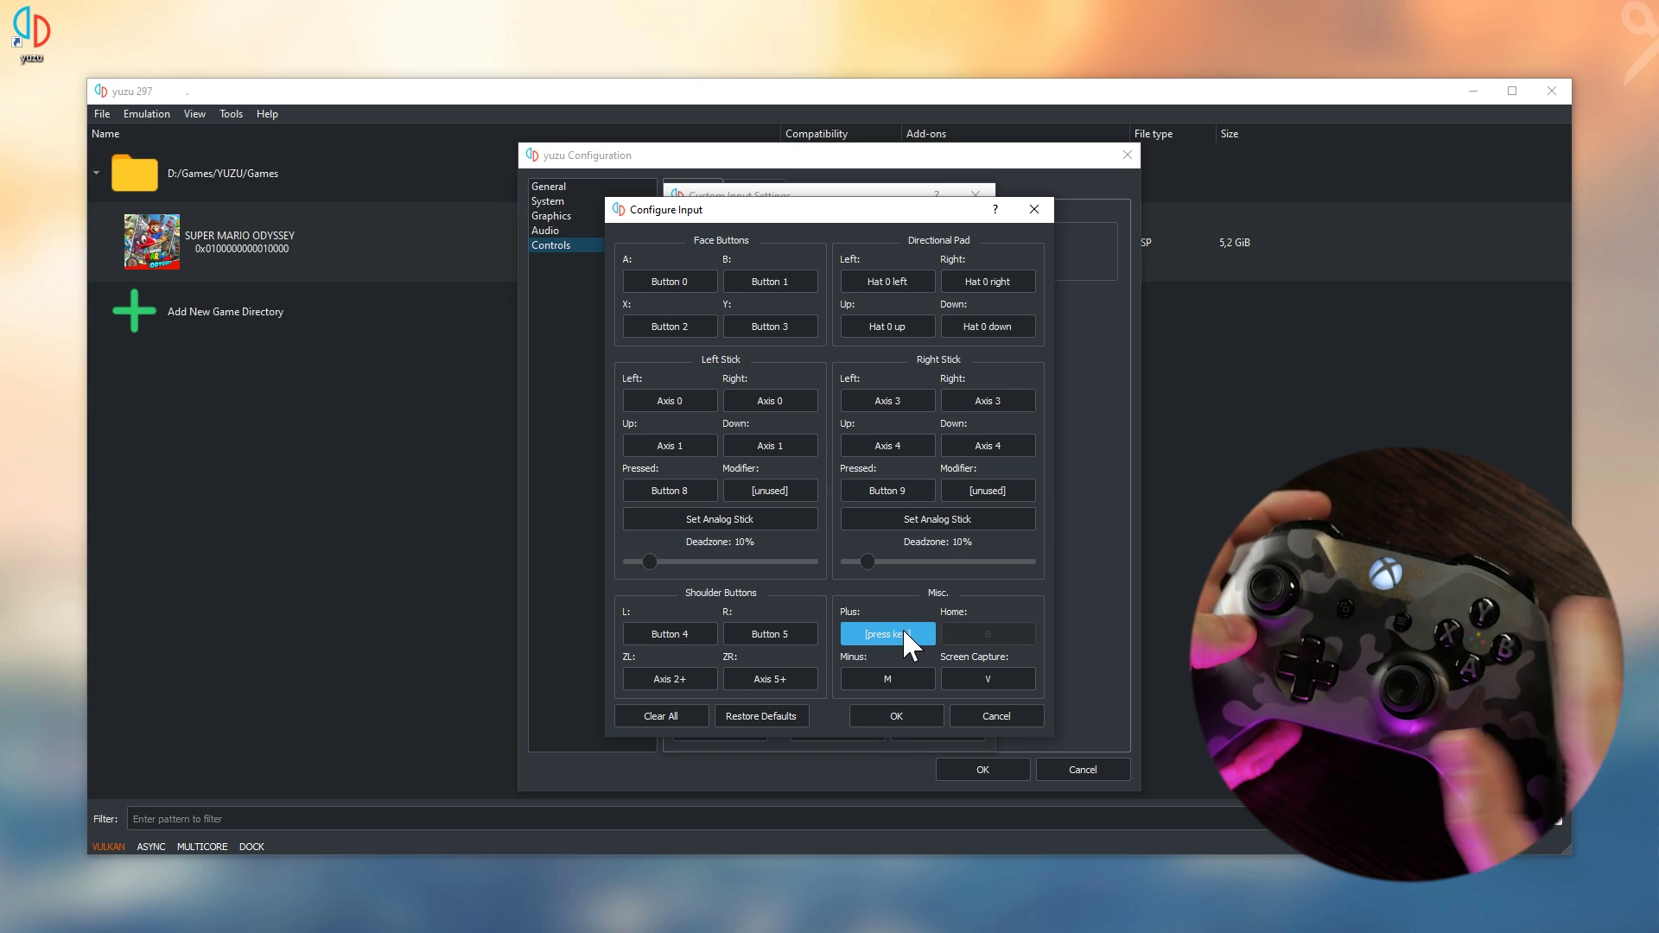
{"action": "left_click", "coordinate": [915, 680]}
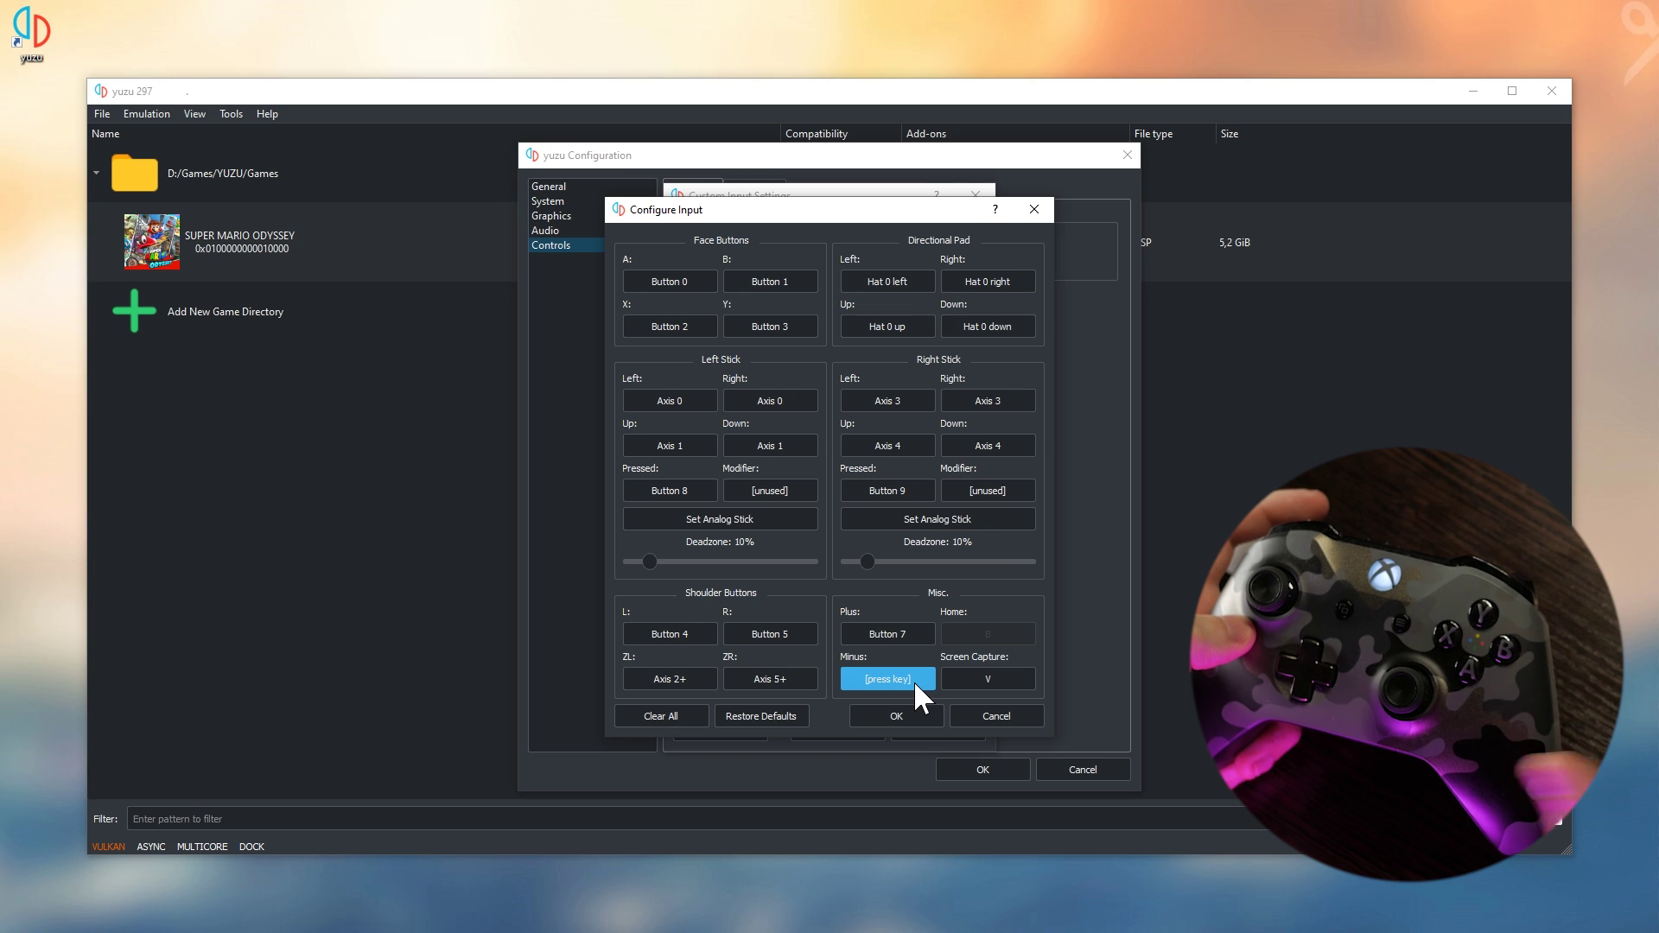
{"action": "left_click", "coordinate": [919, 707]}
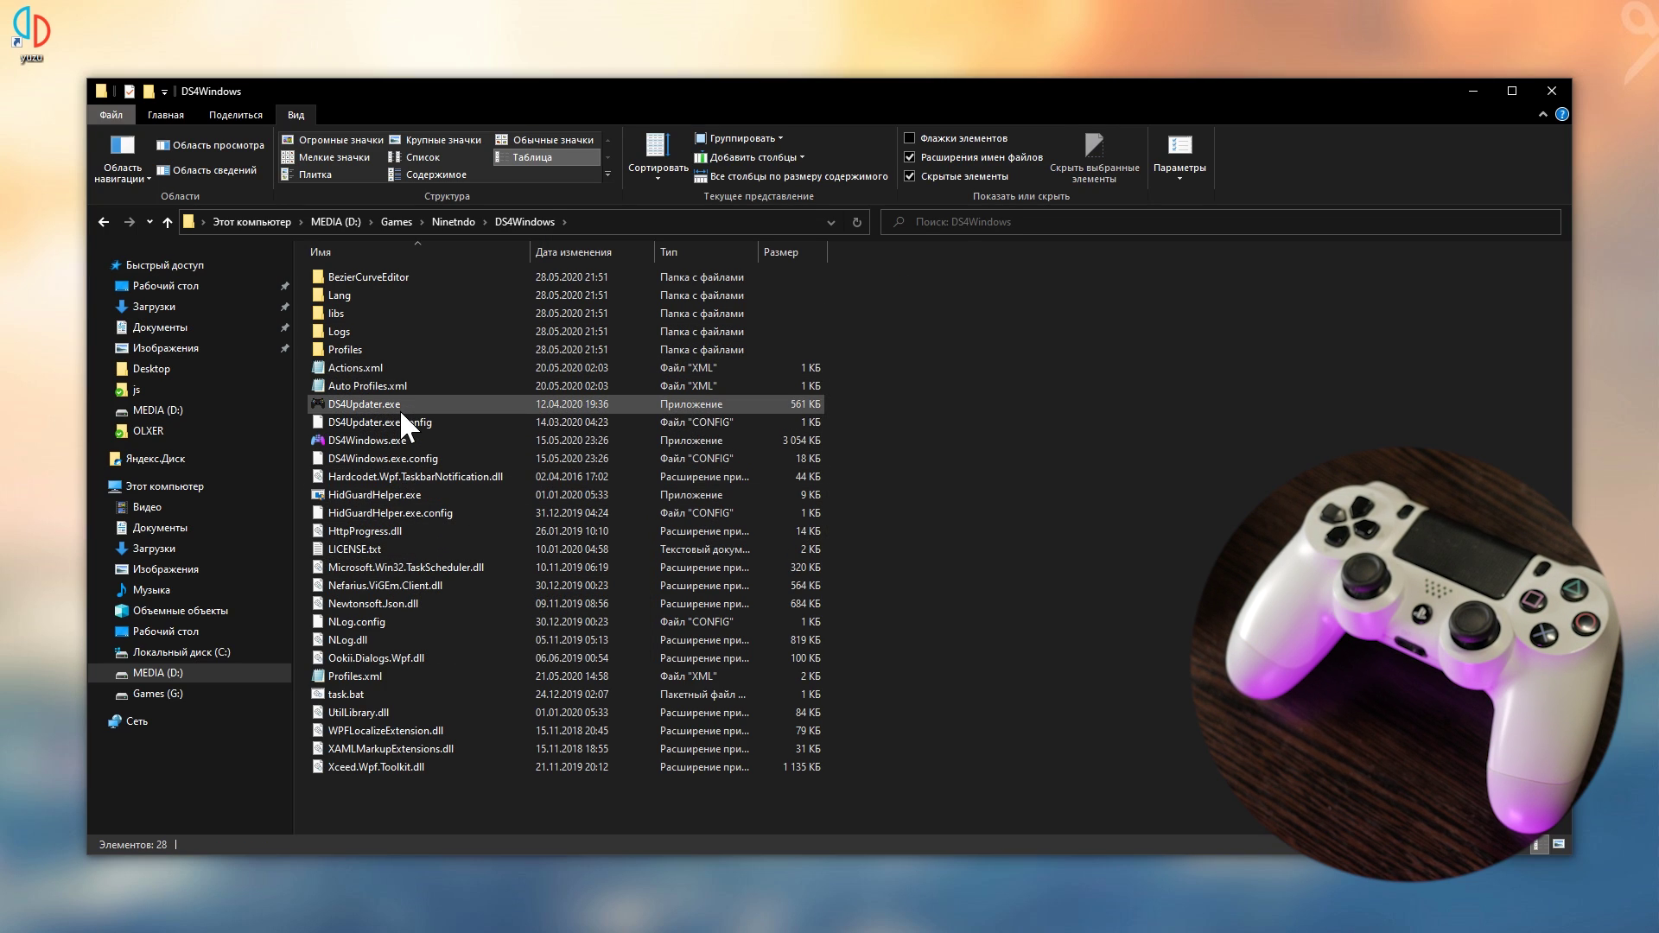
Launch DS4Windows.exe from the DS4Windows folder, decline the version 2.1.3 update, and minimize it with the DualShock 4 connected
{"action": "left_click", "coordinate": [403, 438]}
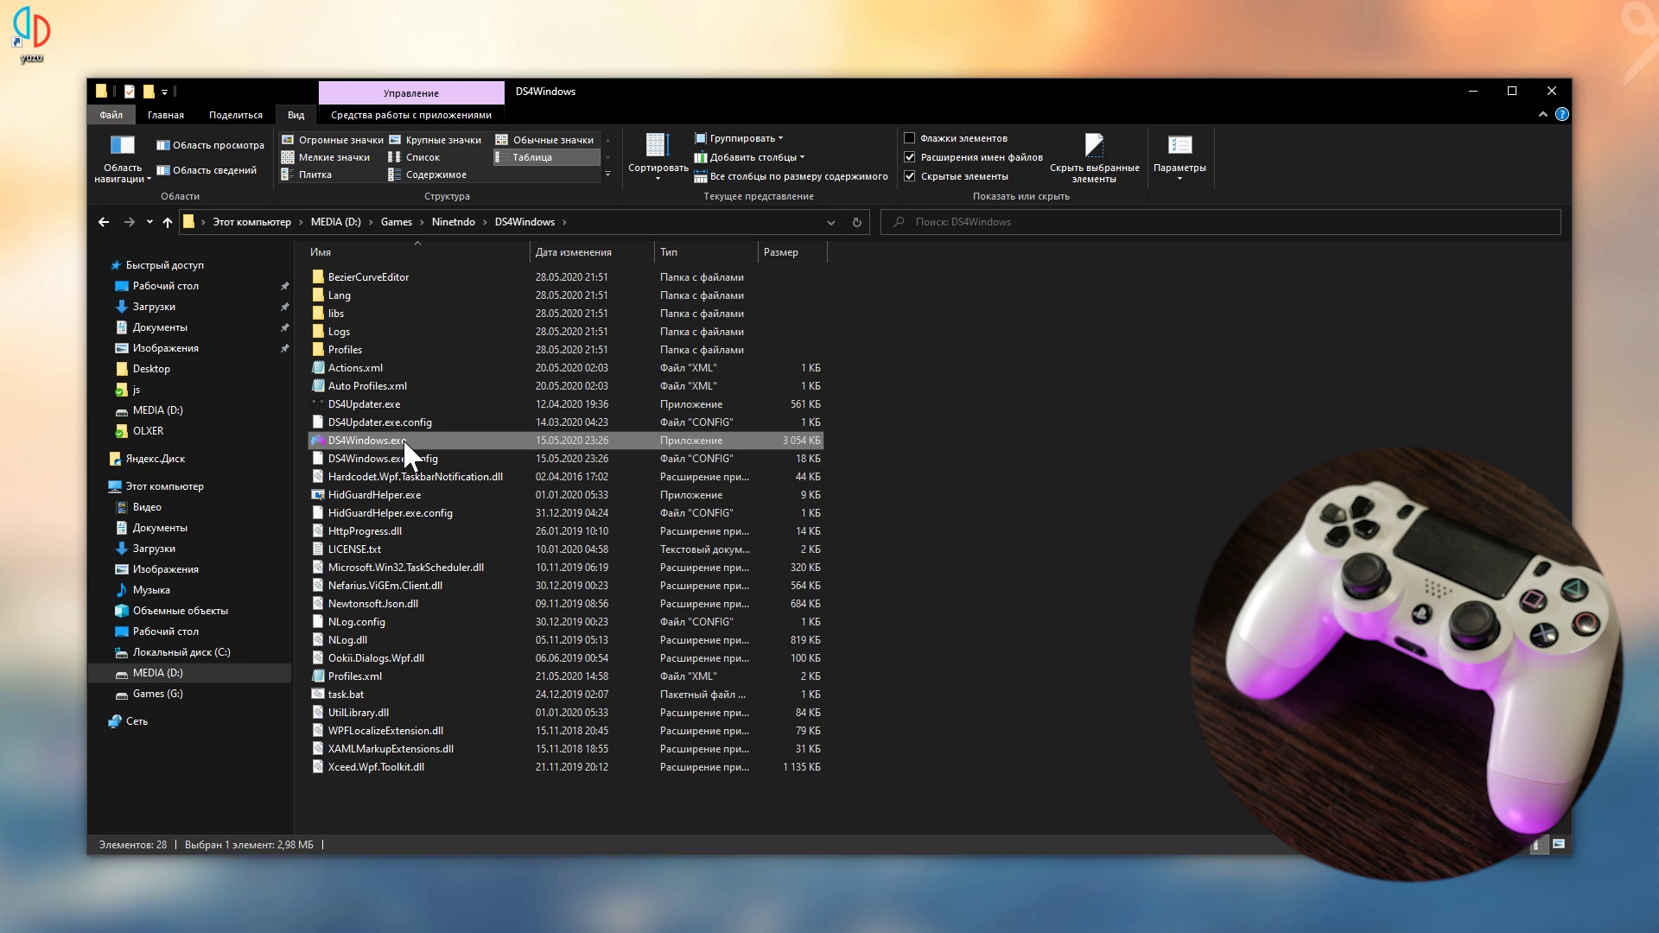
{"action": "double_click", "coordinate": [403, 438]}
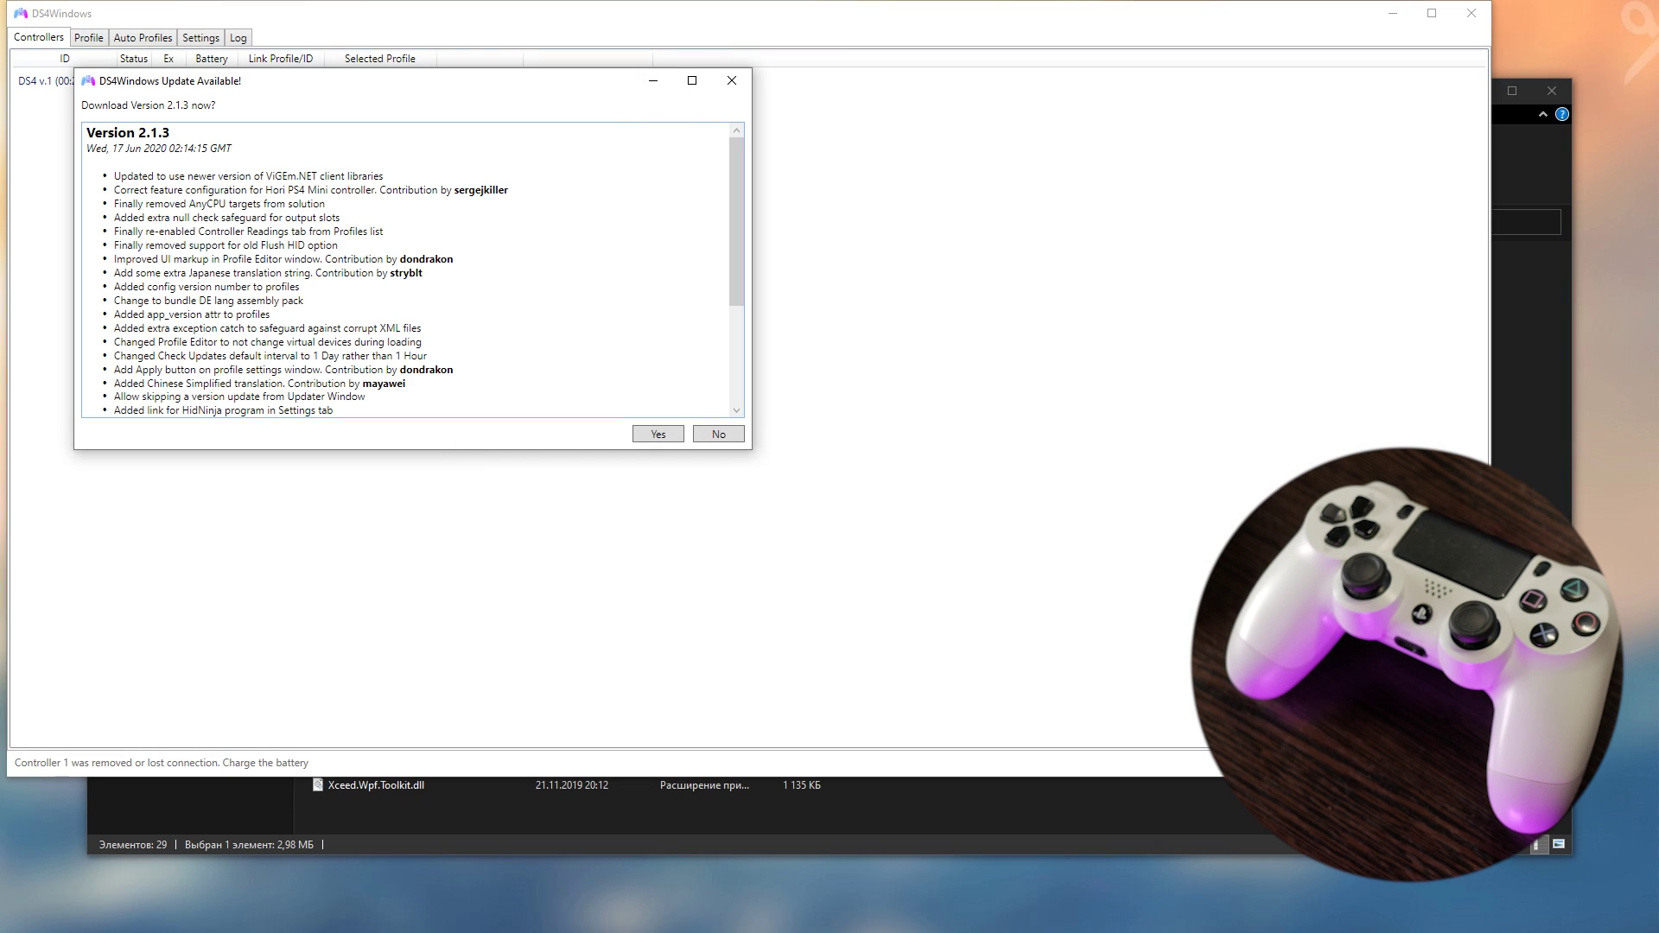
{"action": "left_click", "coordinate": [722, 436]}
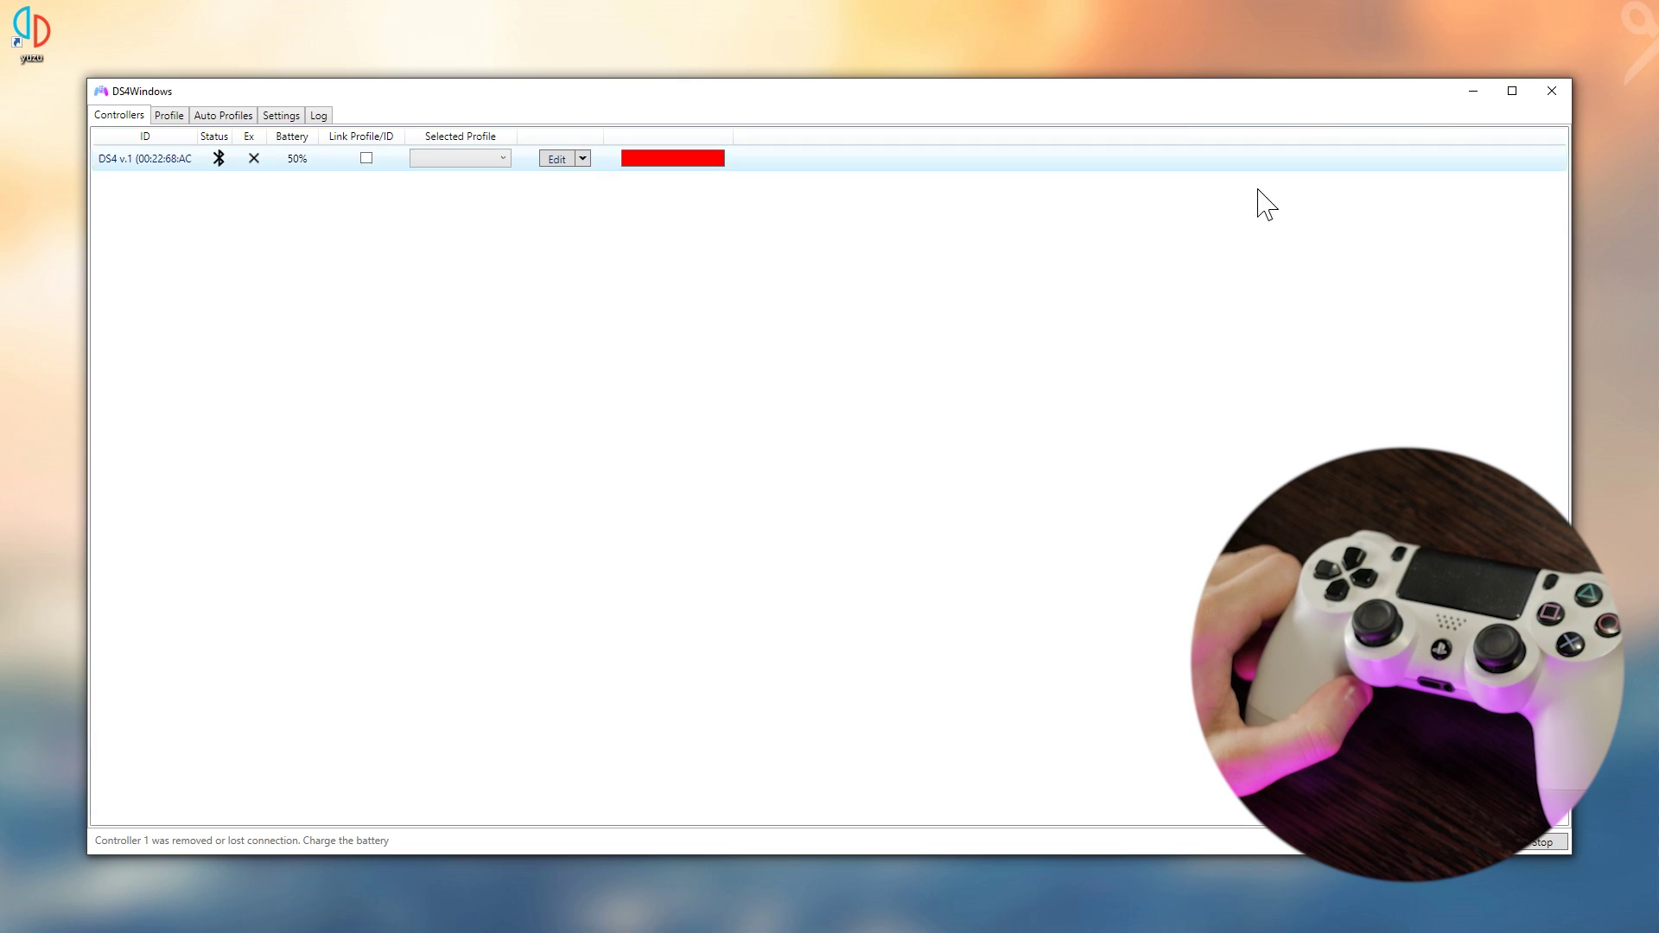
{"action": "left_click", "coordinate": [1478, 93]}
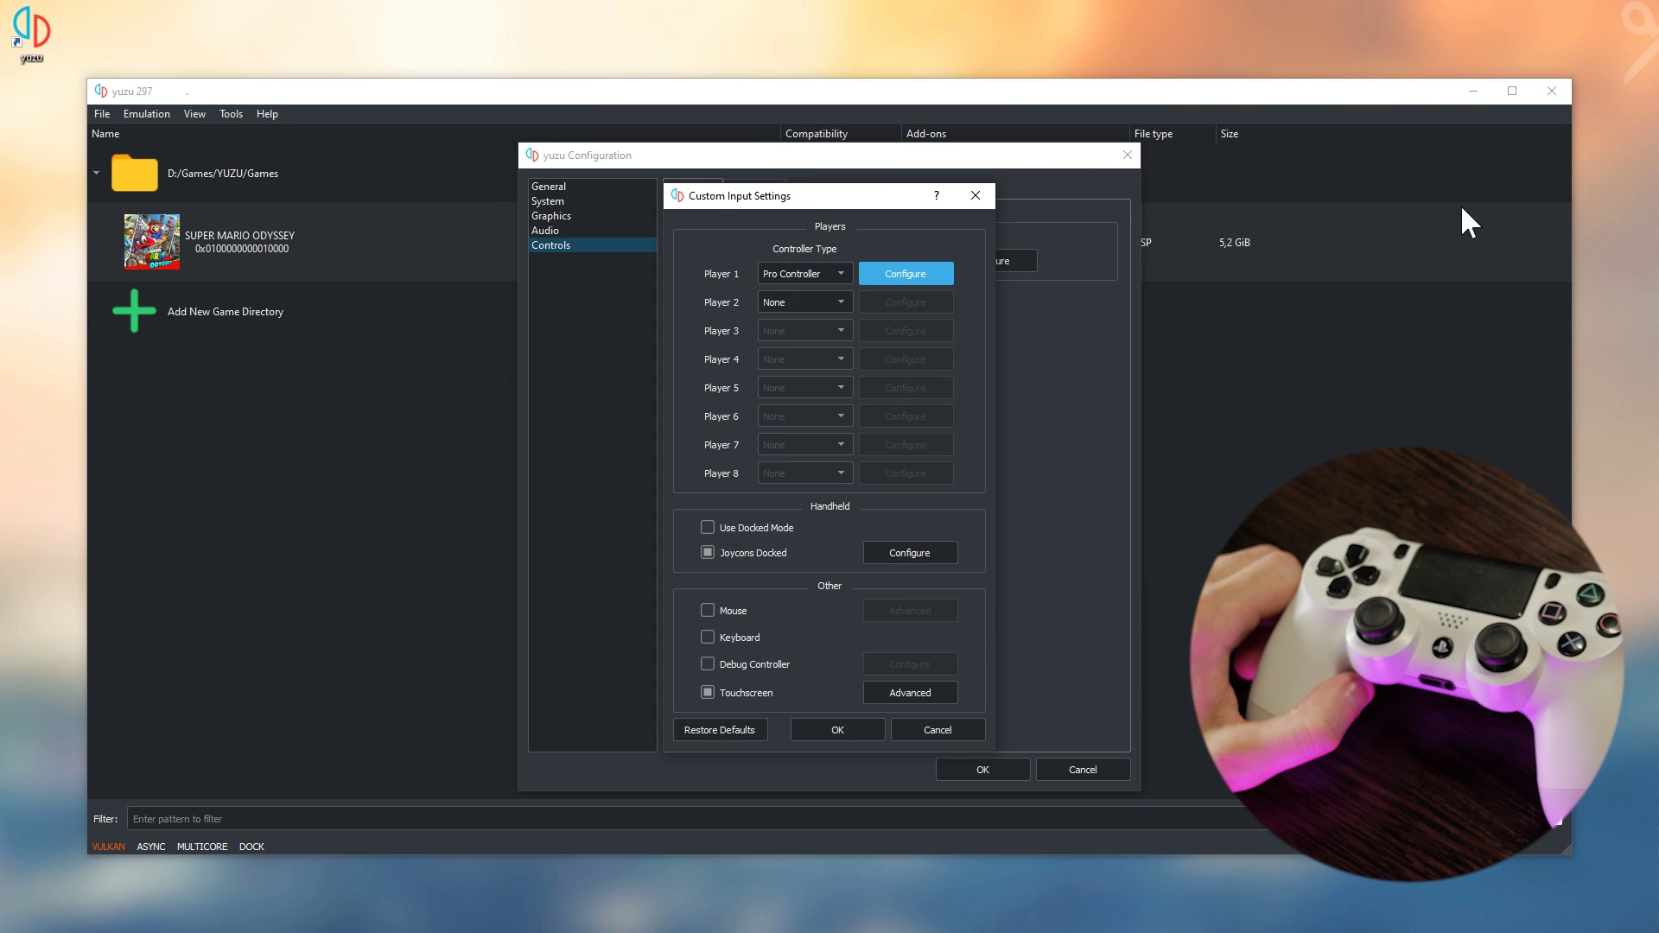
Set Player 2's controller type to Pro Controller and bind face buttons A, B, X and Y to Button 0, 1, 2 and 3
{"action": "left_click", "coordinate": [826, 302]}
{"action": "left_click", "coordinate": [823, 301]}
{"action": "left_click", "coordinate": [908, 275]}
{"action": "left_click", "coordinate": [691, 281]}
{"action": "left_click", "coordinate": [783, 288]}
{"action": "left_click", "coordinate": [702, 320]}
{"action": "left_click", "coordinate": [790, 327]}
For Player 2, set the left stick to Axis 0 and Axis 1 with Pressed on Button 7, and bind the directional pad to Hat 0
{"action": "left_click", "coordinate": [687, 490]}
{"action": "left_click", "coordinate": [698, 519]}
{"action": "left_click", "coordinate": [879, 282]}
{"action": "left_click", "coordinate": [958, 327]}
Set Player 2's right analog stick to Axis 2 and Axis 3, and bind its Pressed action to Button 8
{"action": "left_click", "coordinate": [918, 519]}
{"action": "left_click", "coordinate": [890, 498]}
{"action": "left_click", "coordinate": [889, 489]}
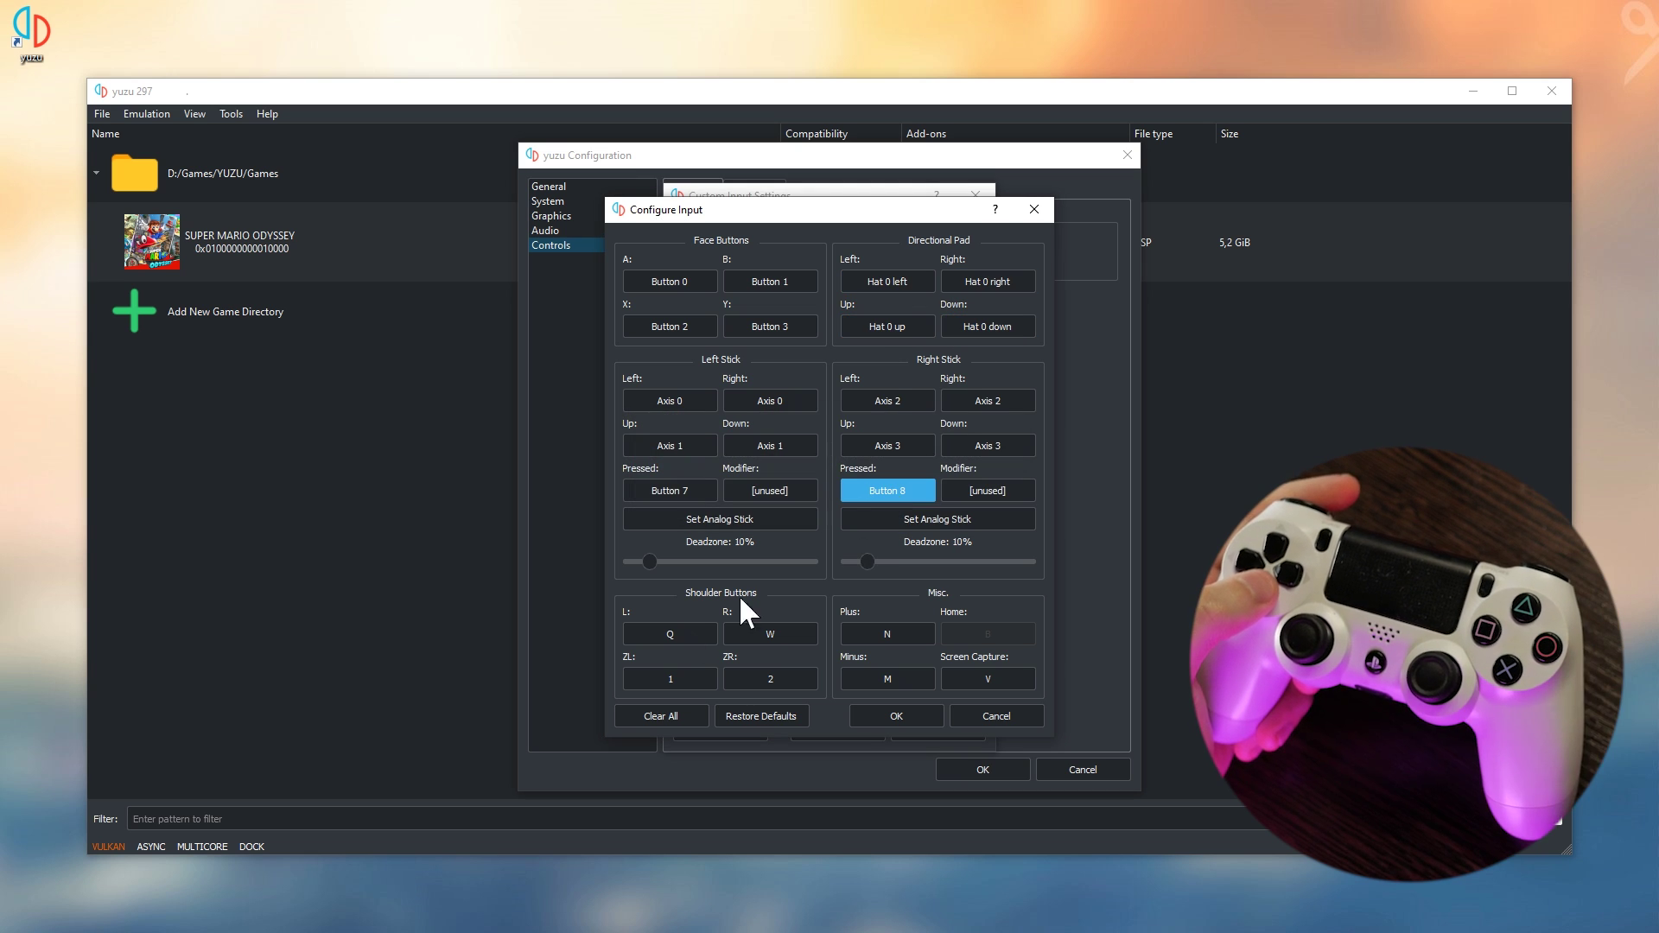
Bind Player 2's shoulder buttons L, R, ZL and ZR to Button 9, Button 10, Axis 4+ and Axis 5+
{"action": "left_click", "coordinate": [670, 633]}
{"action": "left_click", "coordinate": [765, 632]}
{"action": "left_click", "coordinate": [669, 680]}
{"action": "left_click", "coordinate": [774, 677]}
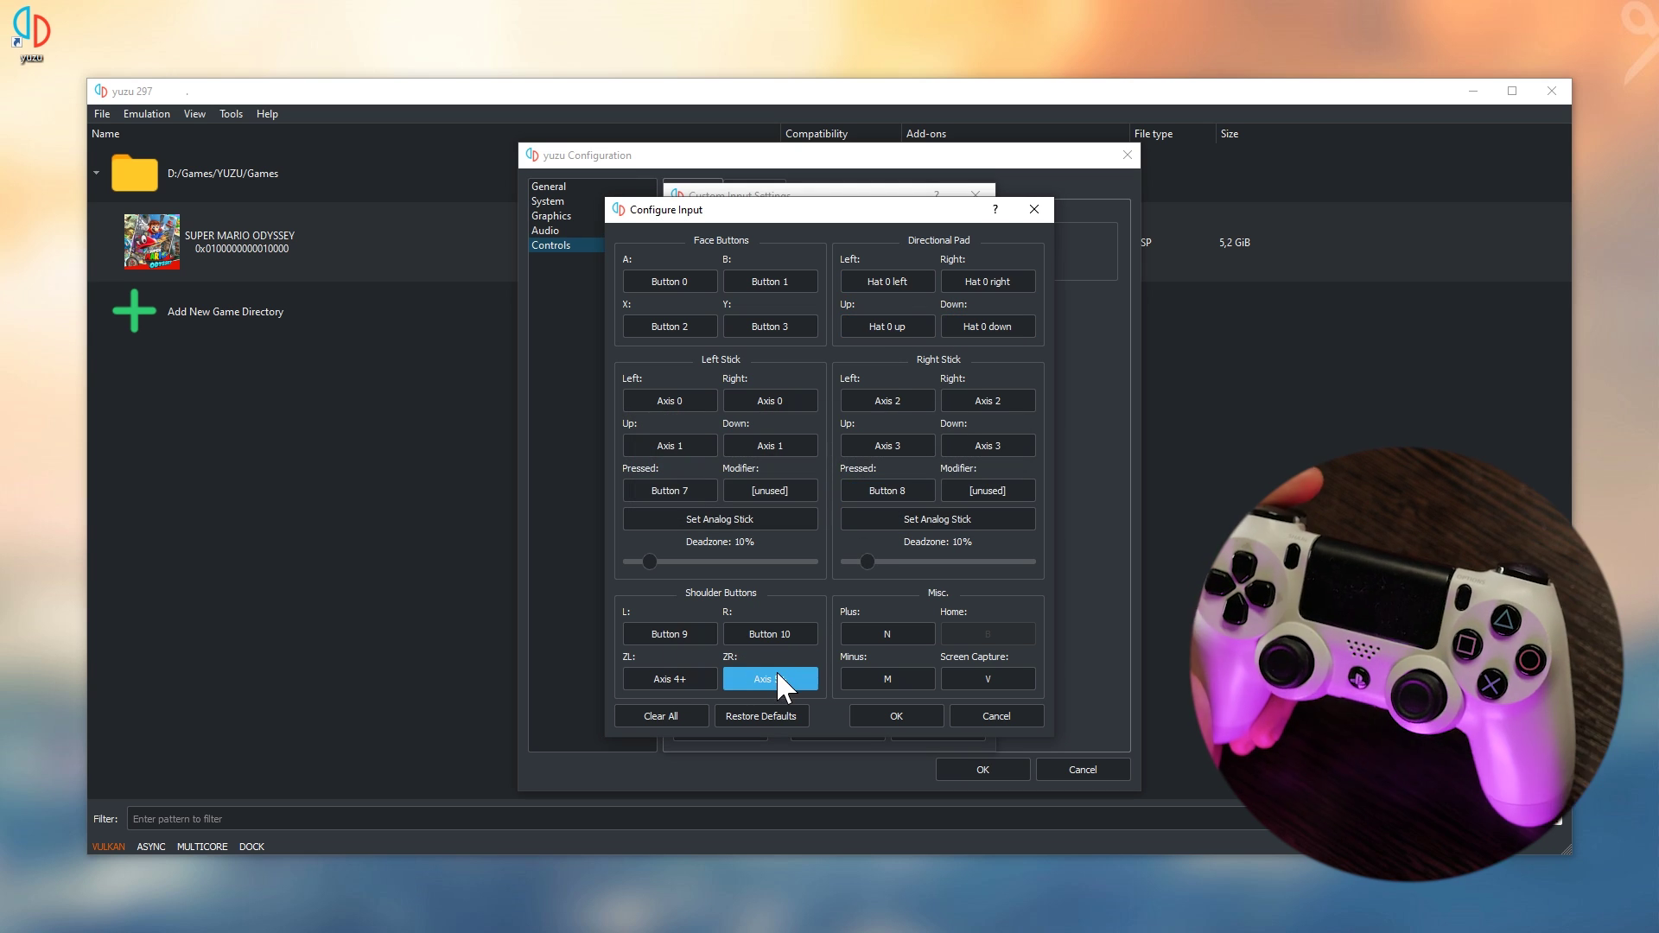
Bind Player 2's Plus to Button 6 and Minus to Button 4, and accept the input configuration
{"action": "left_click", "coordinate": [896, 640]}
{"action": "left_click", "coordinate": [925, 675]}
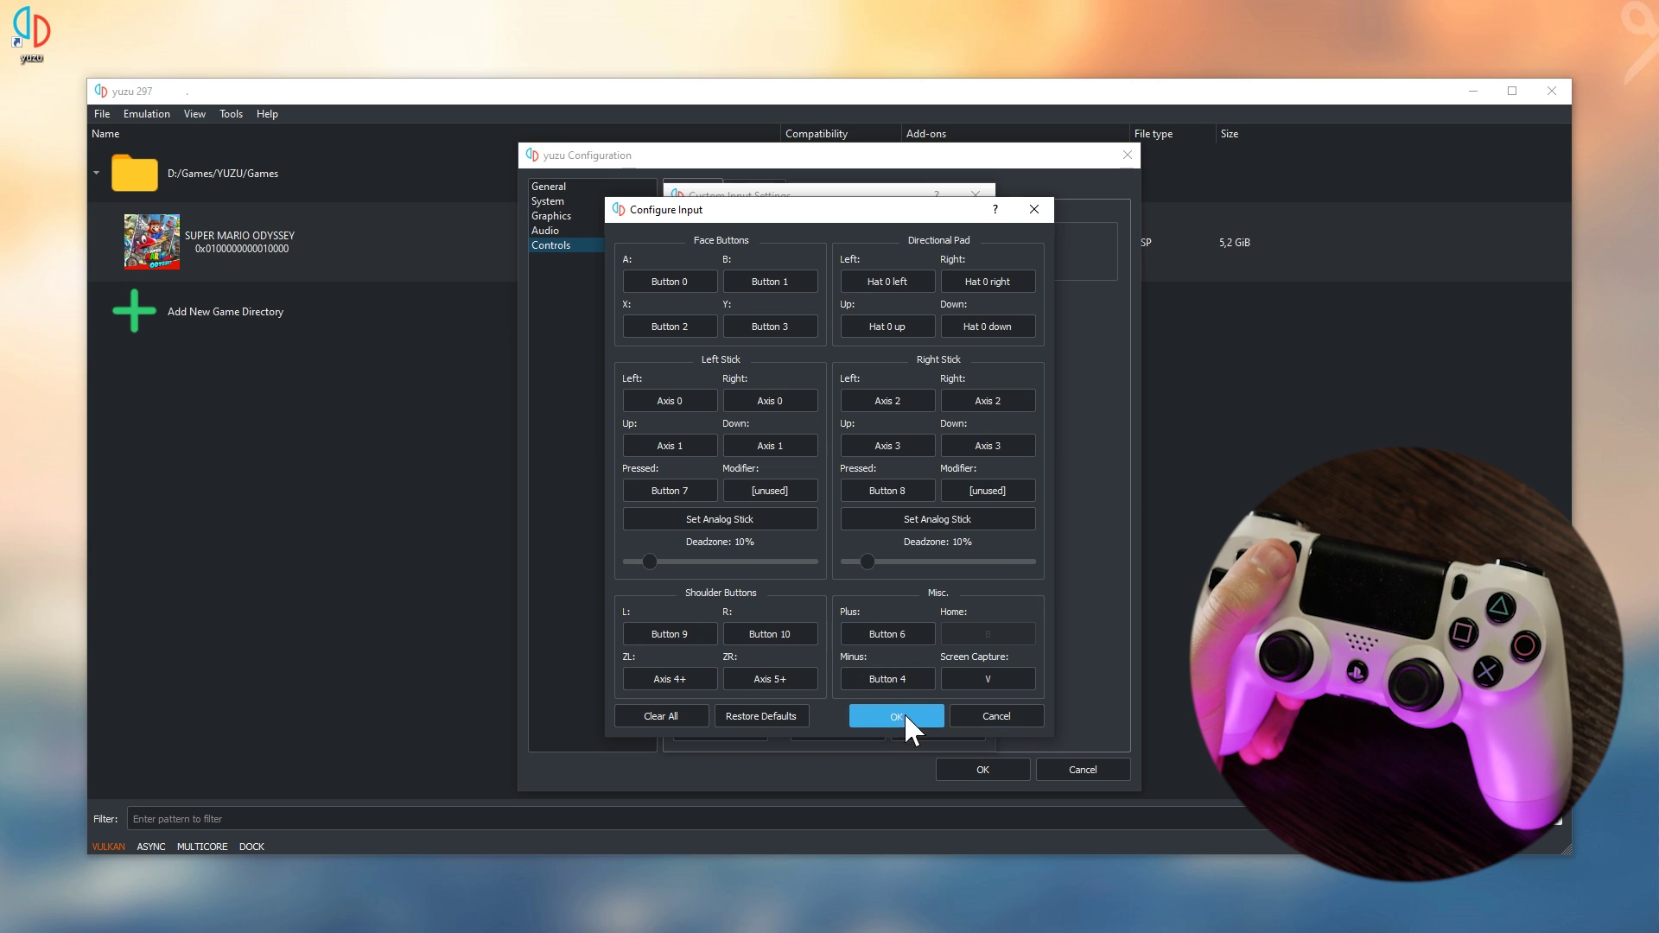
{"action": "left_click", "coordinate": [899, 718]}
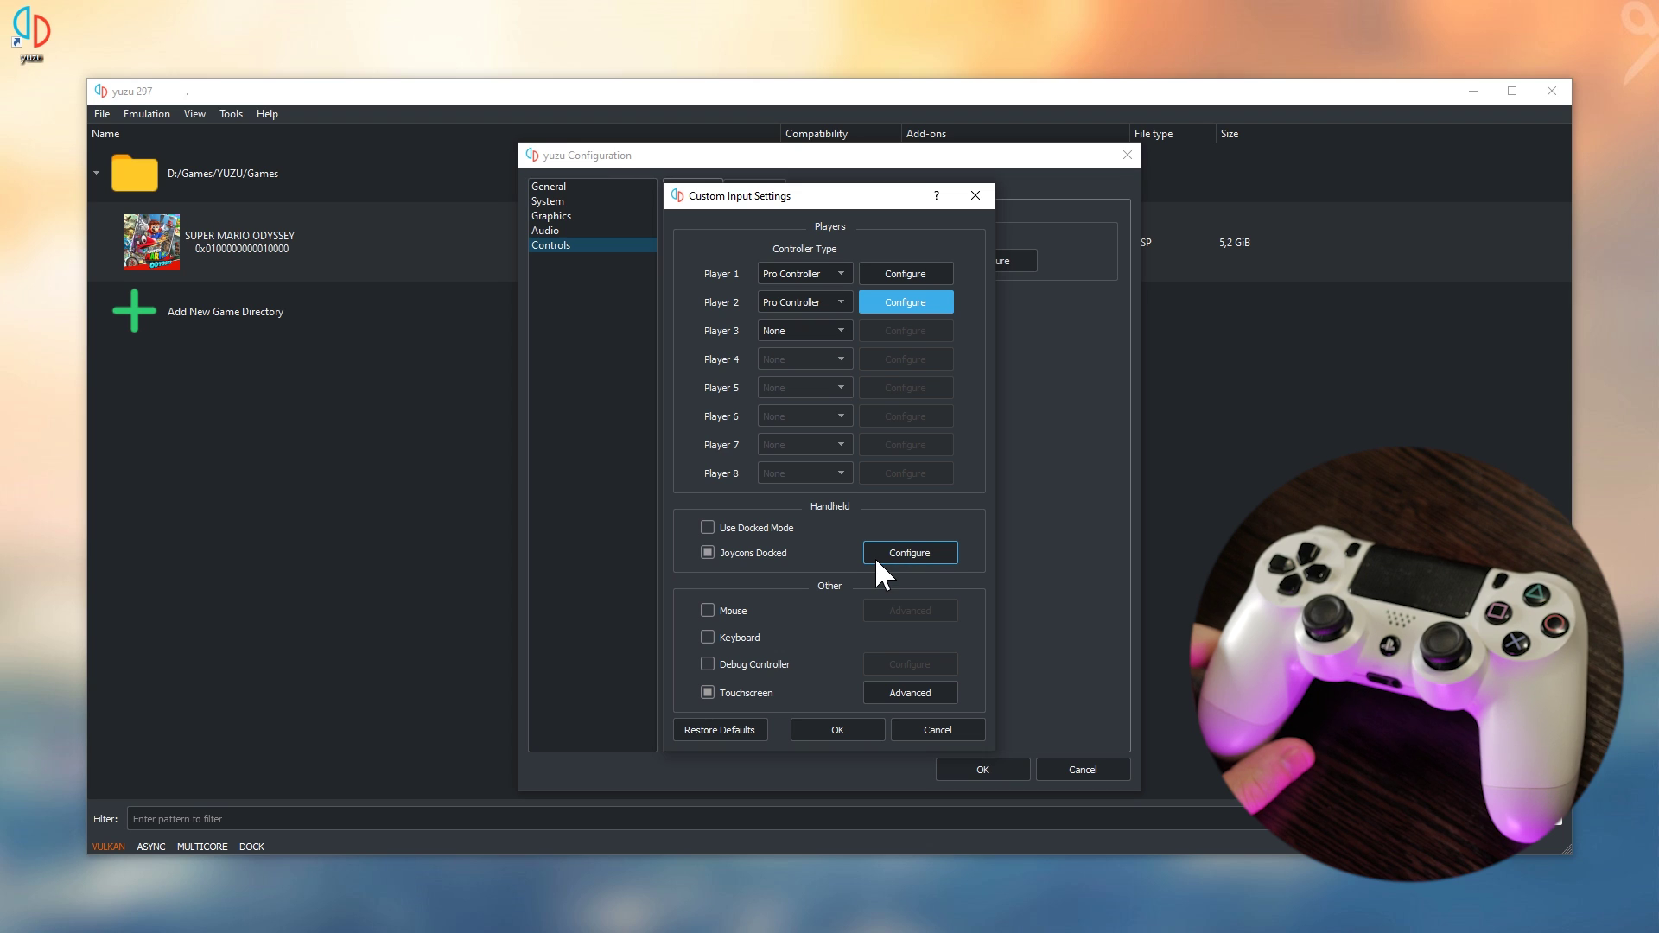
Configure the handheld Joycons, binding face buttons A, B, X and Y to Button 0, 1, 2 and 3, and accept the bindings
{"action": "left_click", "coordinate": [900, 553]}
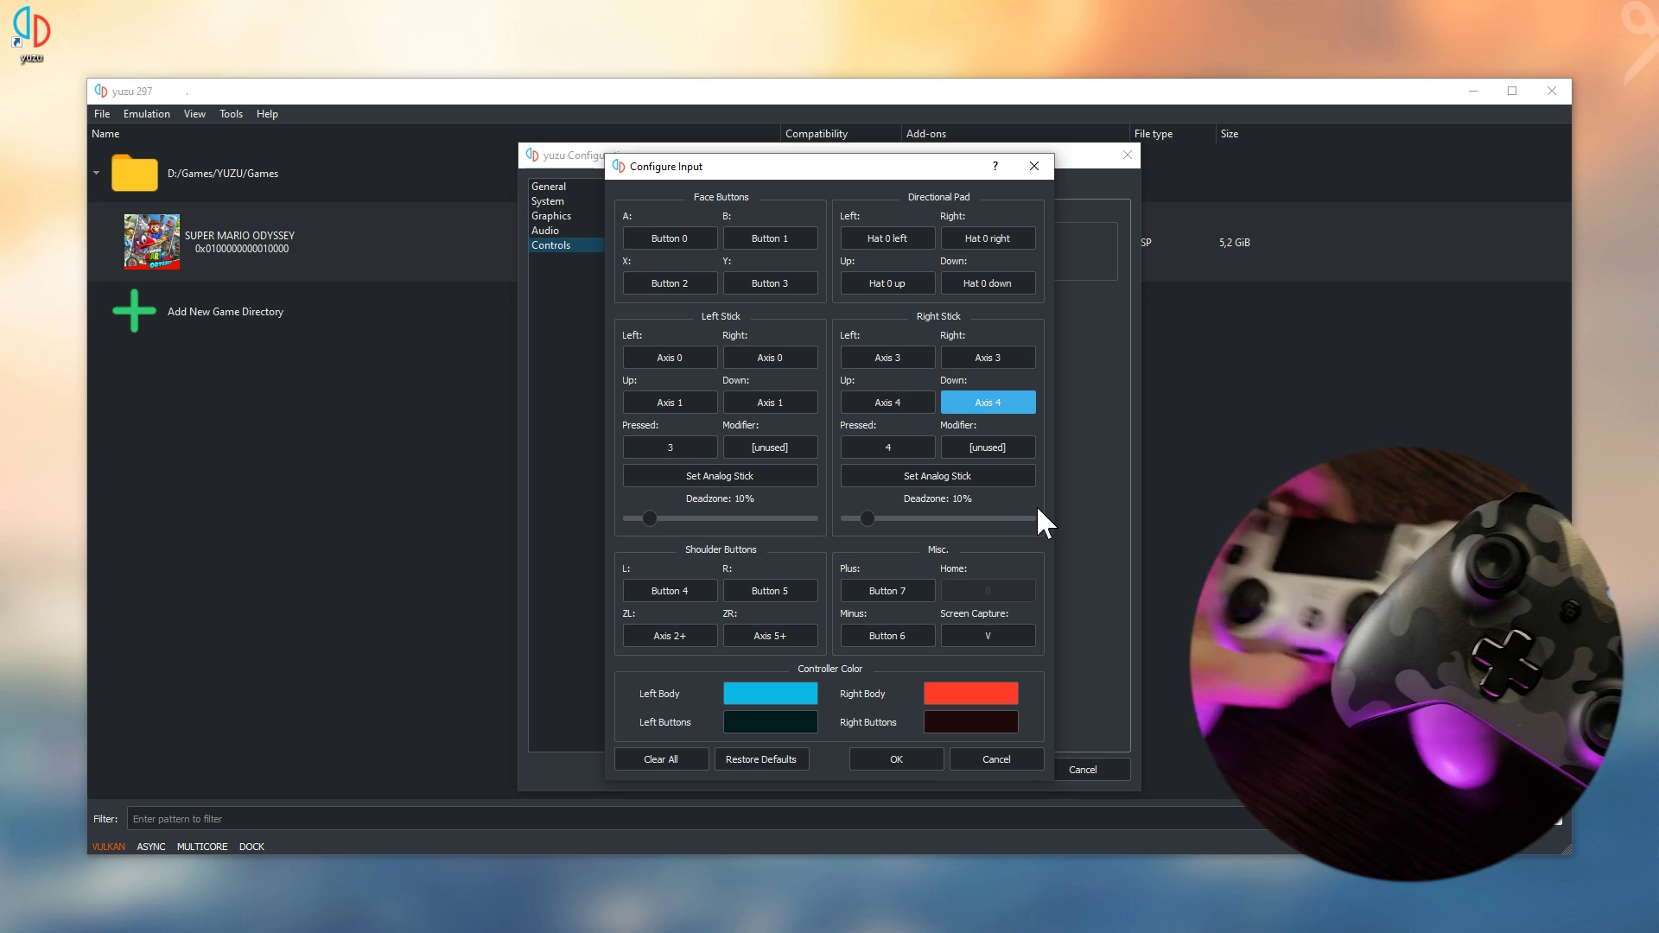
{"action": "left_click", "coordinate": [683, 240]}
{"action": "left_click", "coordinate": [733, 240]}
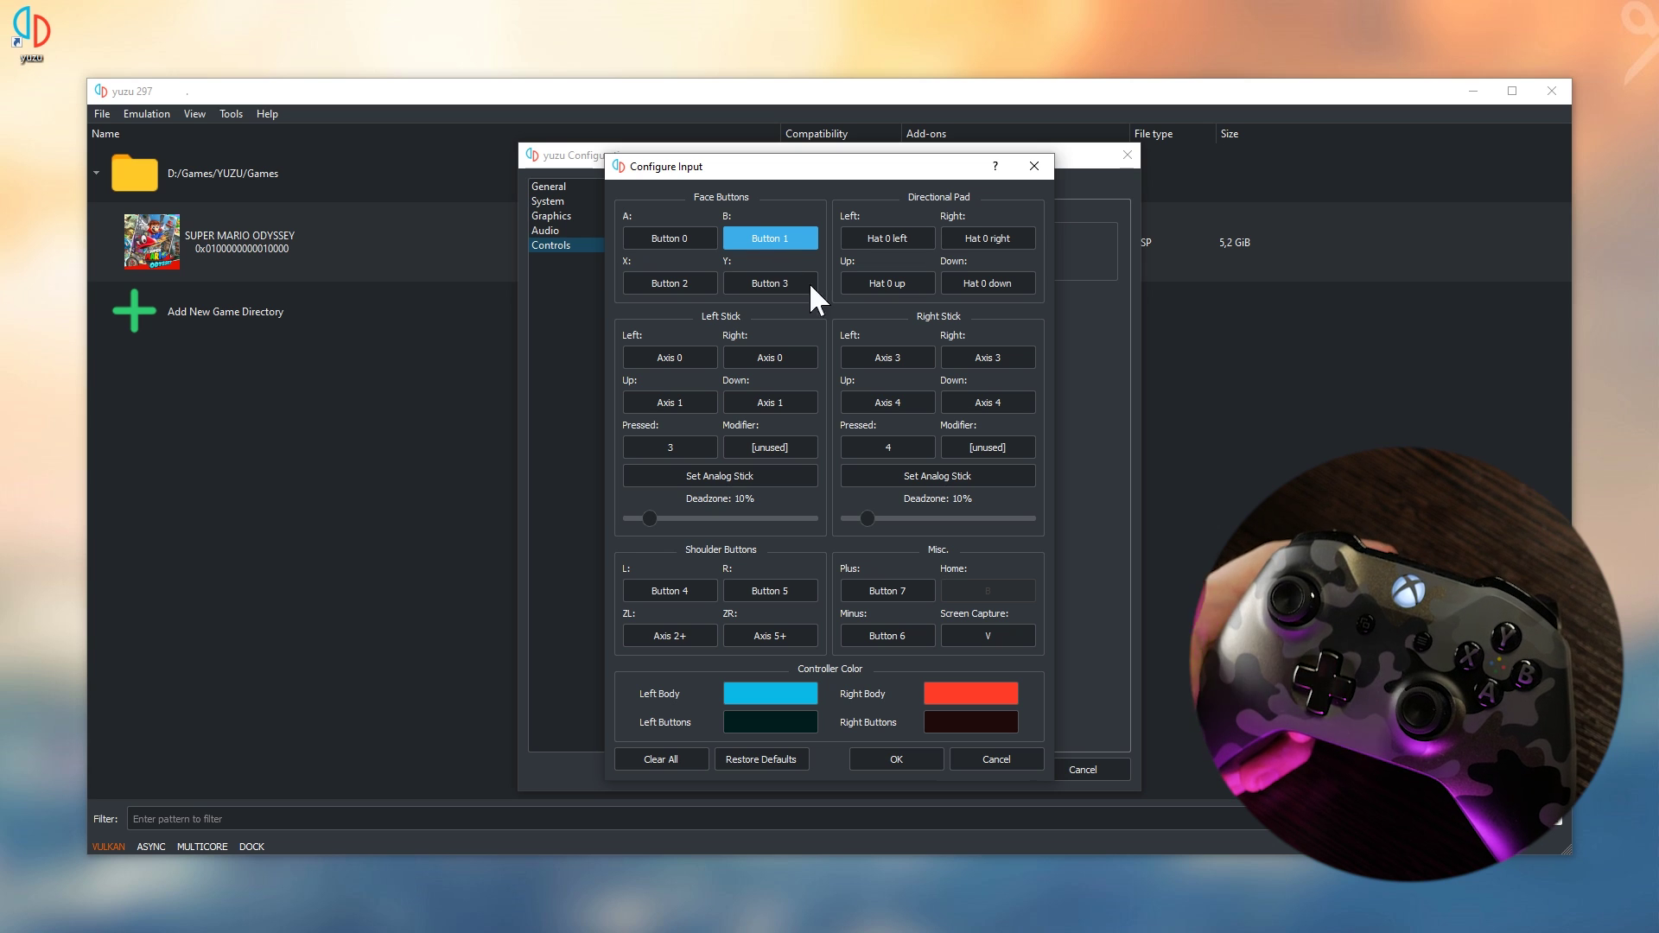
{"action": "left_click", "coordinate": [697, 279]}
{"action": "left_click", "coordinate": [797, 282]}
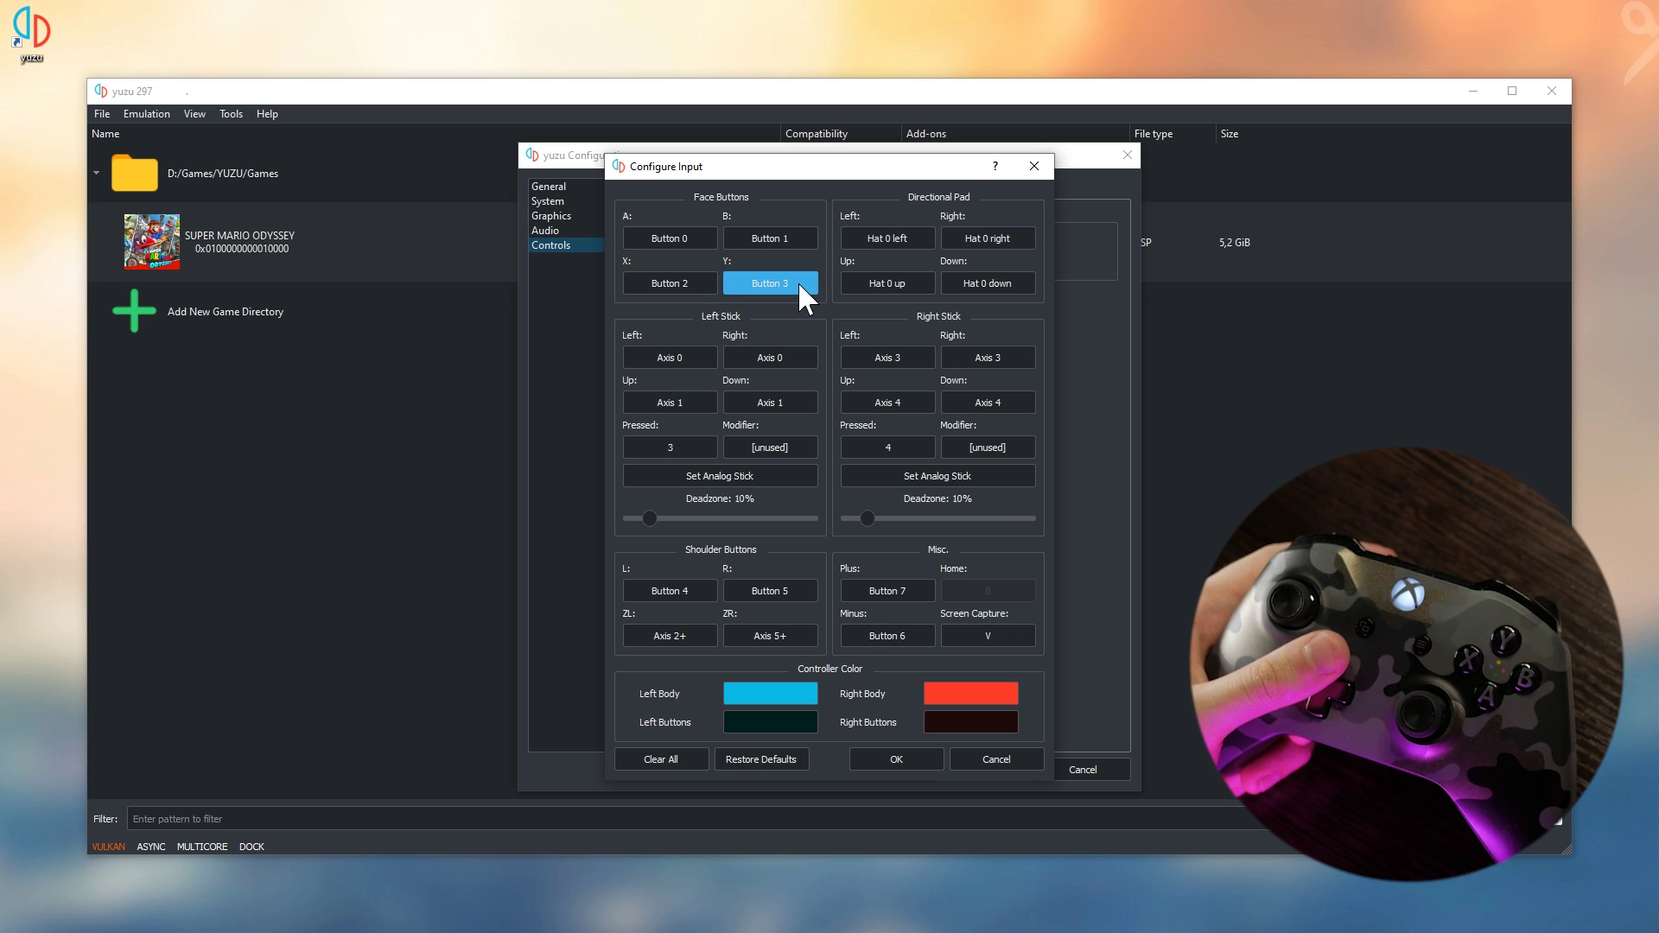
{"action": "left_click", "coordinate": [874, 750]}
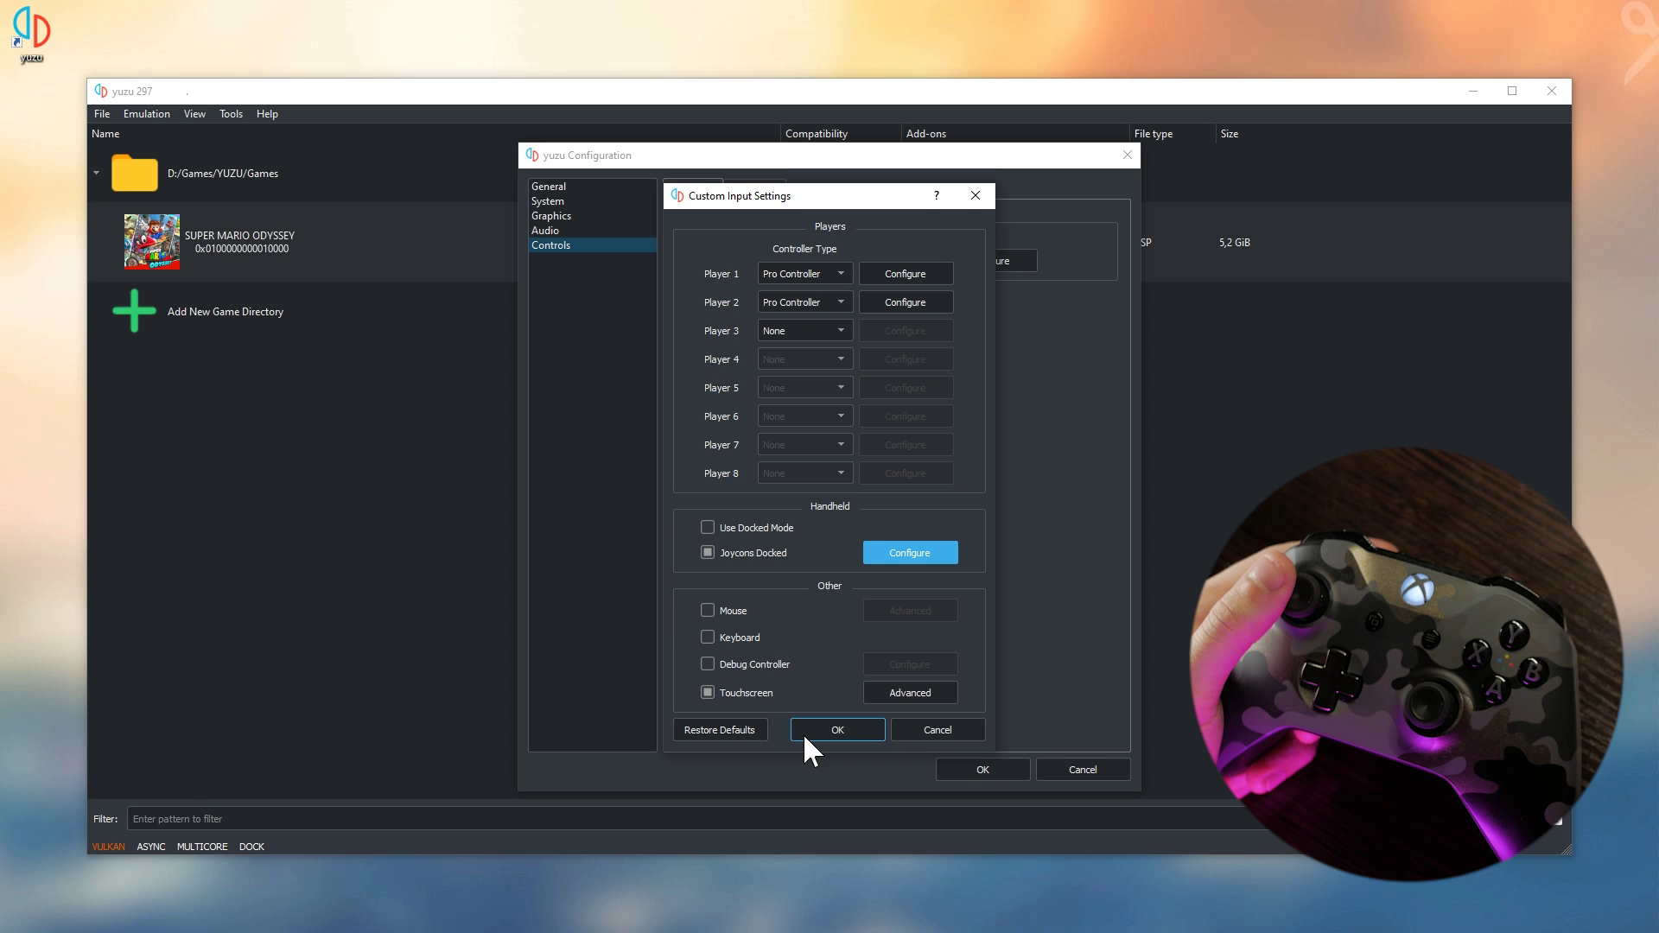
Enable Use Docked Mode for the handheld and accept the custom input settings
{"action": "left_click", "coordinate": [708, 528]}
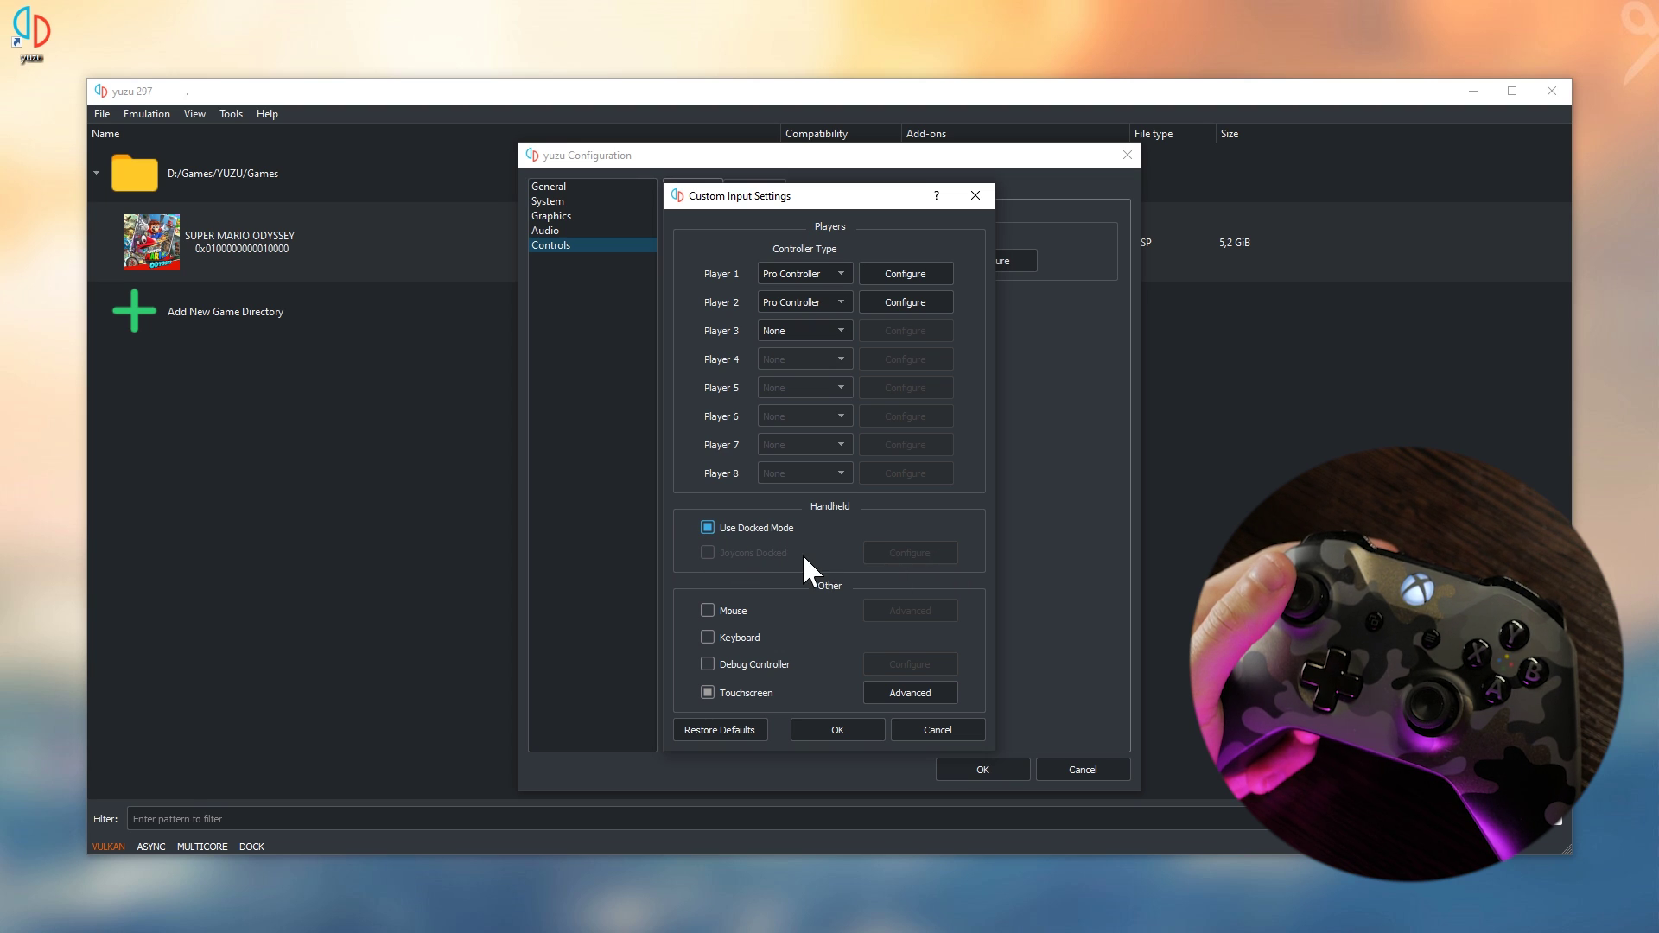
{"action": "left_click", "coordinate": [867, 729]}
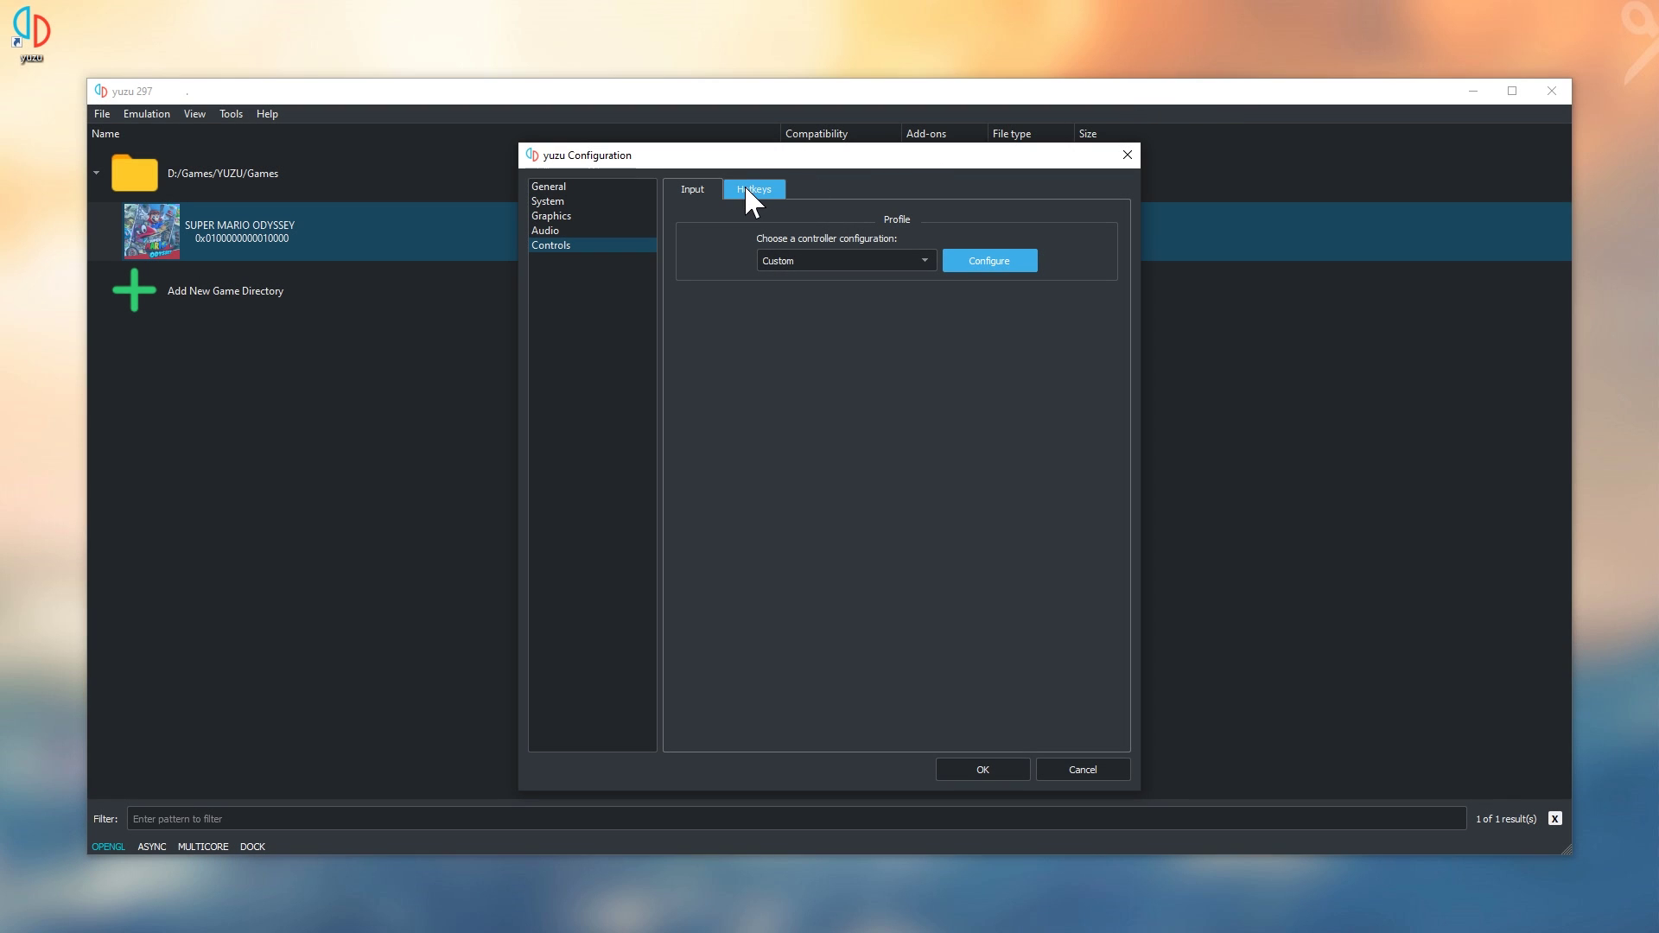
Review the hotkeys for screenshot capture, docked mode, pausing emulation, exiting fullscreen and exiting yuzu
{"action": "left_click", "coordinate": [744, 185]}
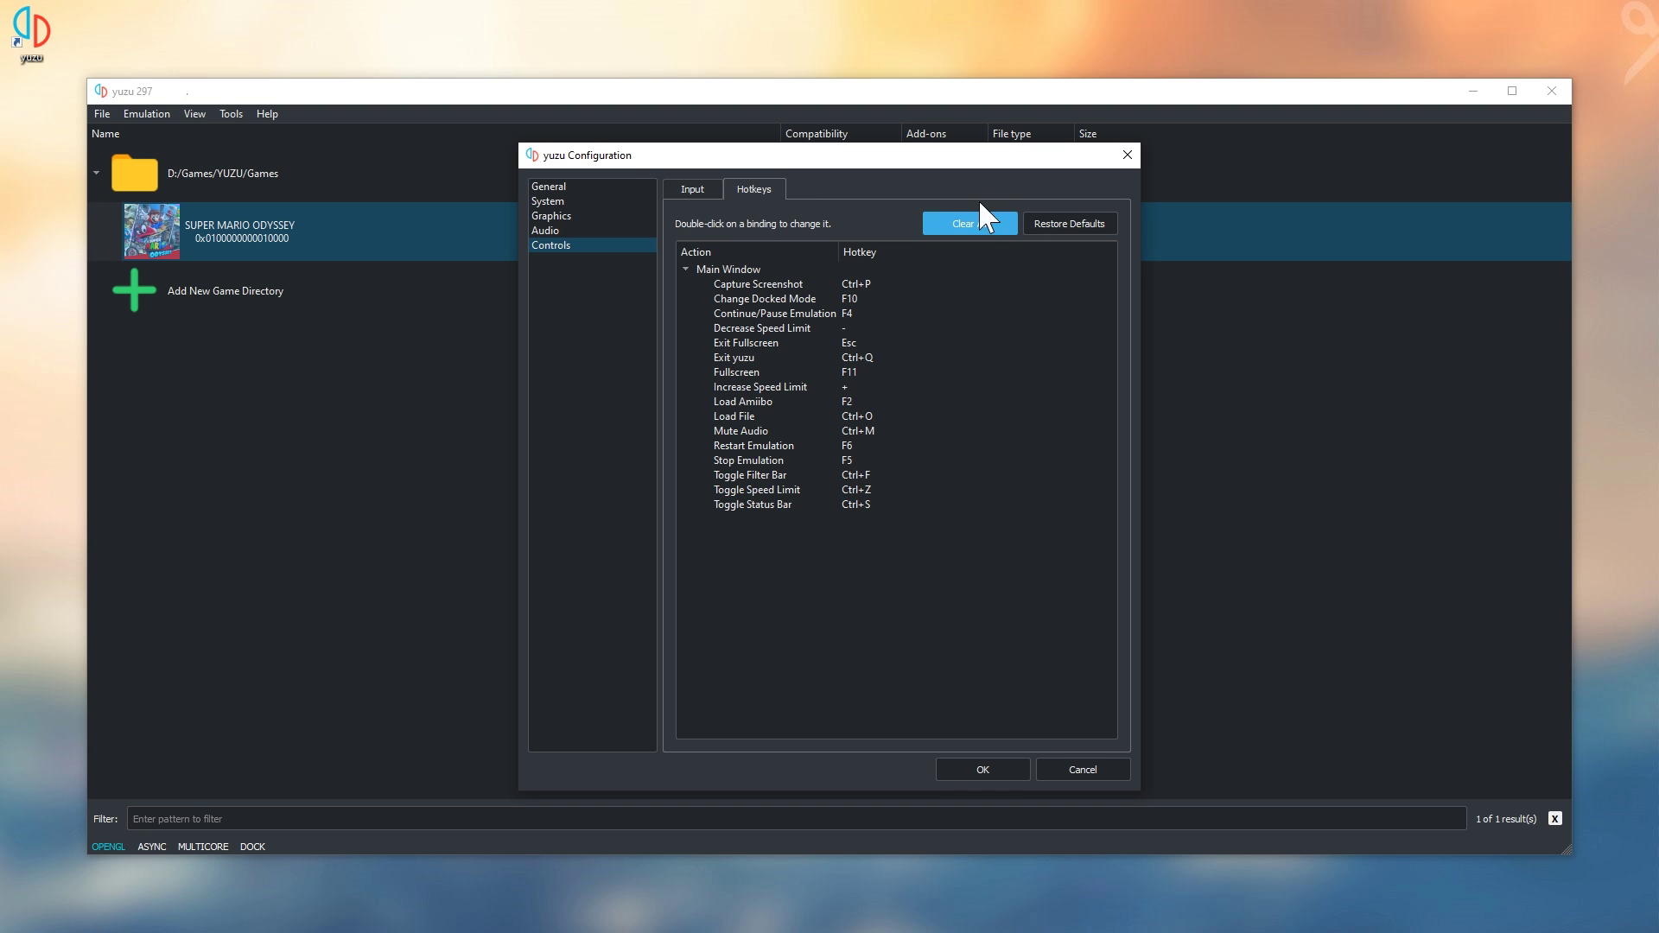
{"action": "left_click", "coordinate": [749, 285]}
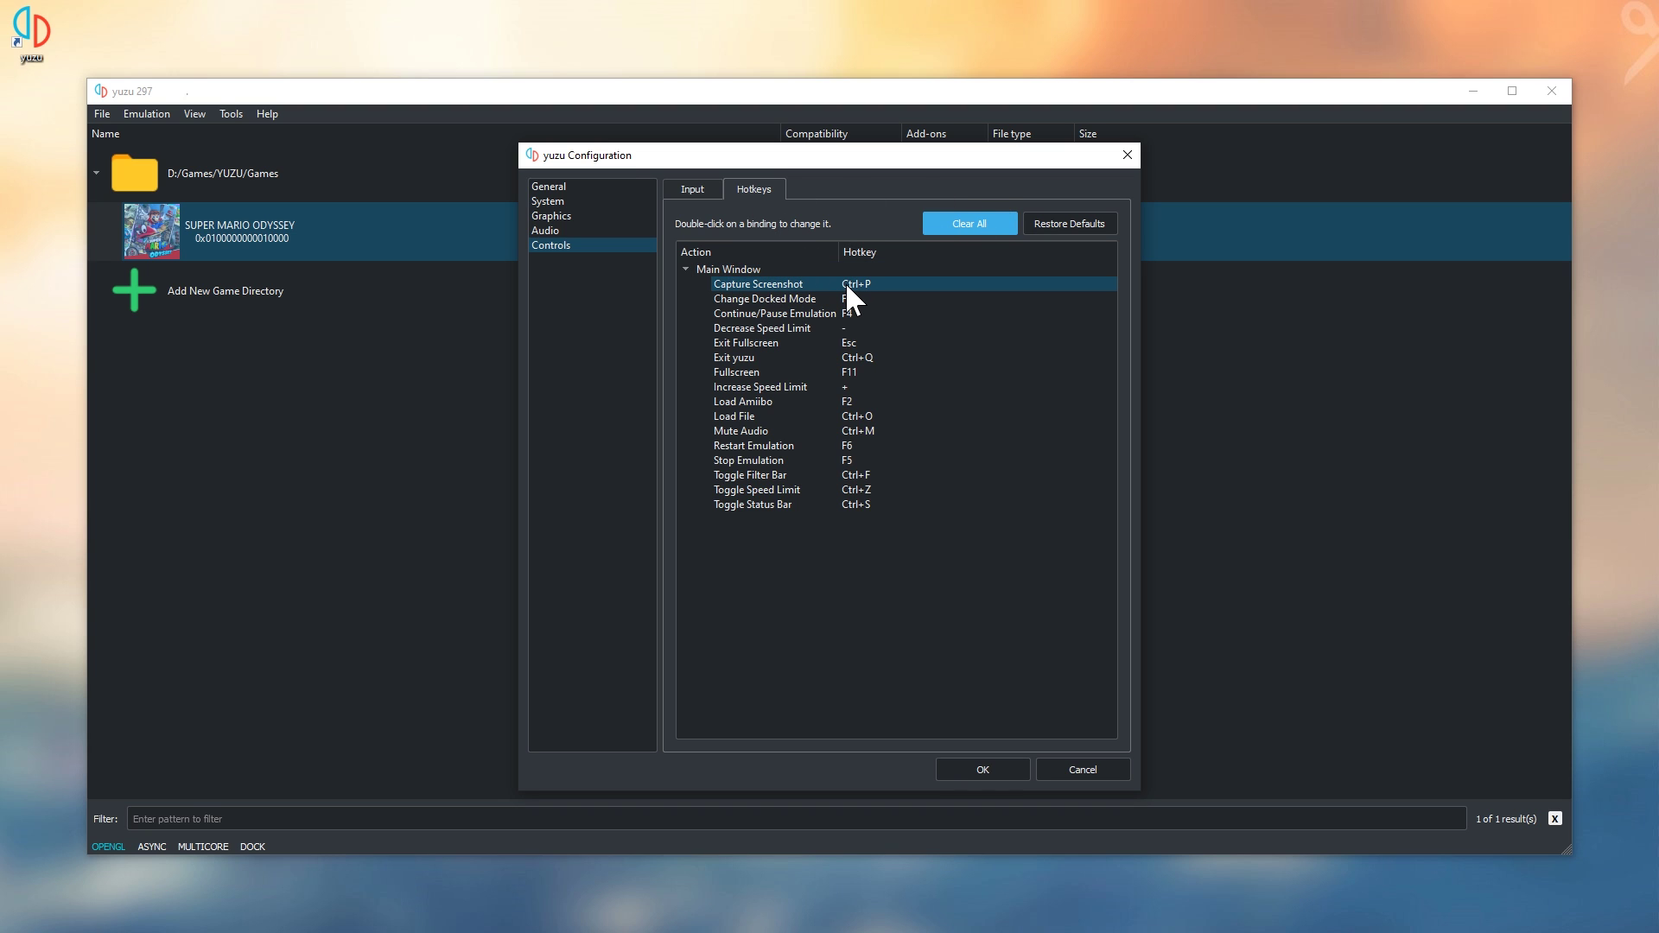
{"action": "left_click", "coordinate": [828, 298]}
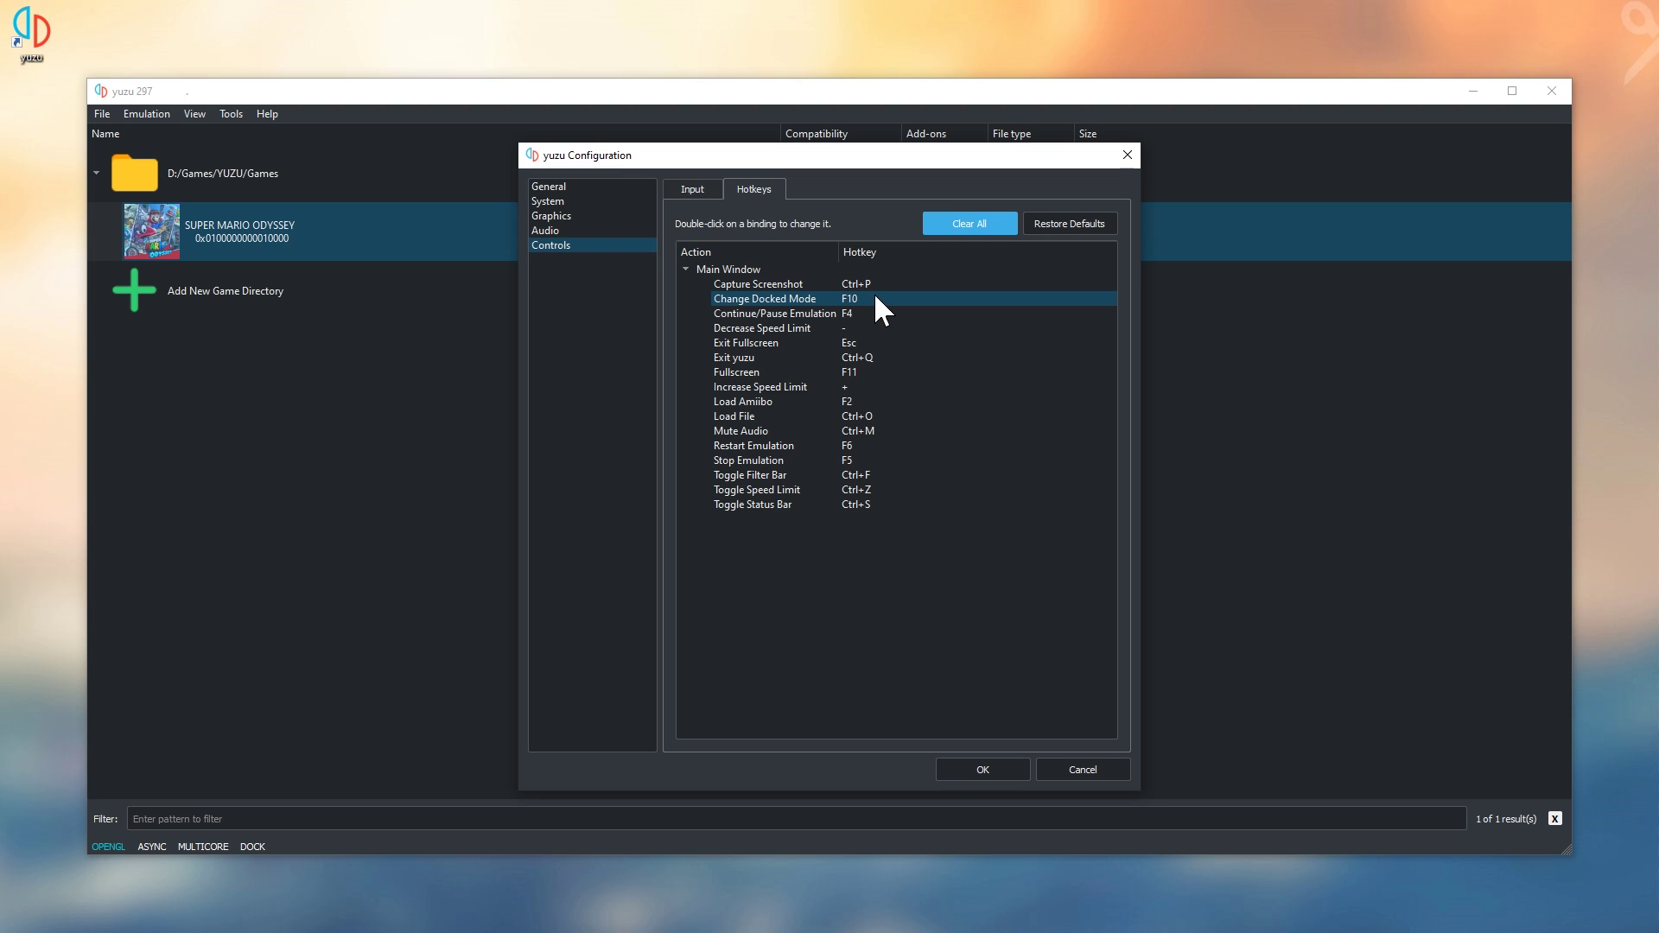
{"action": "left_click", "coordinate": [869, 313]}
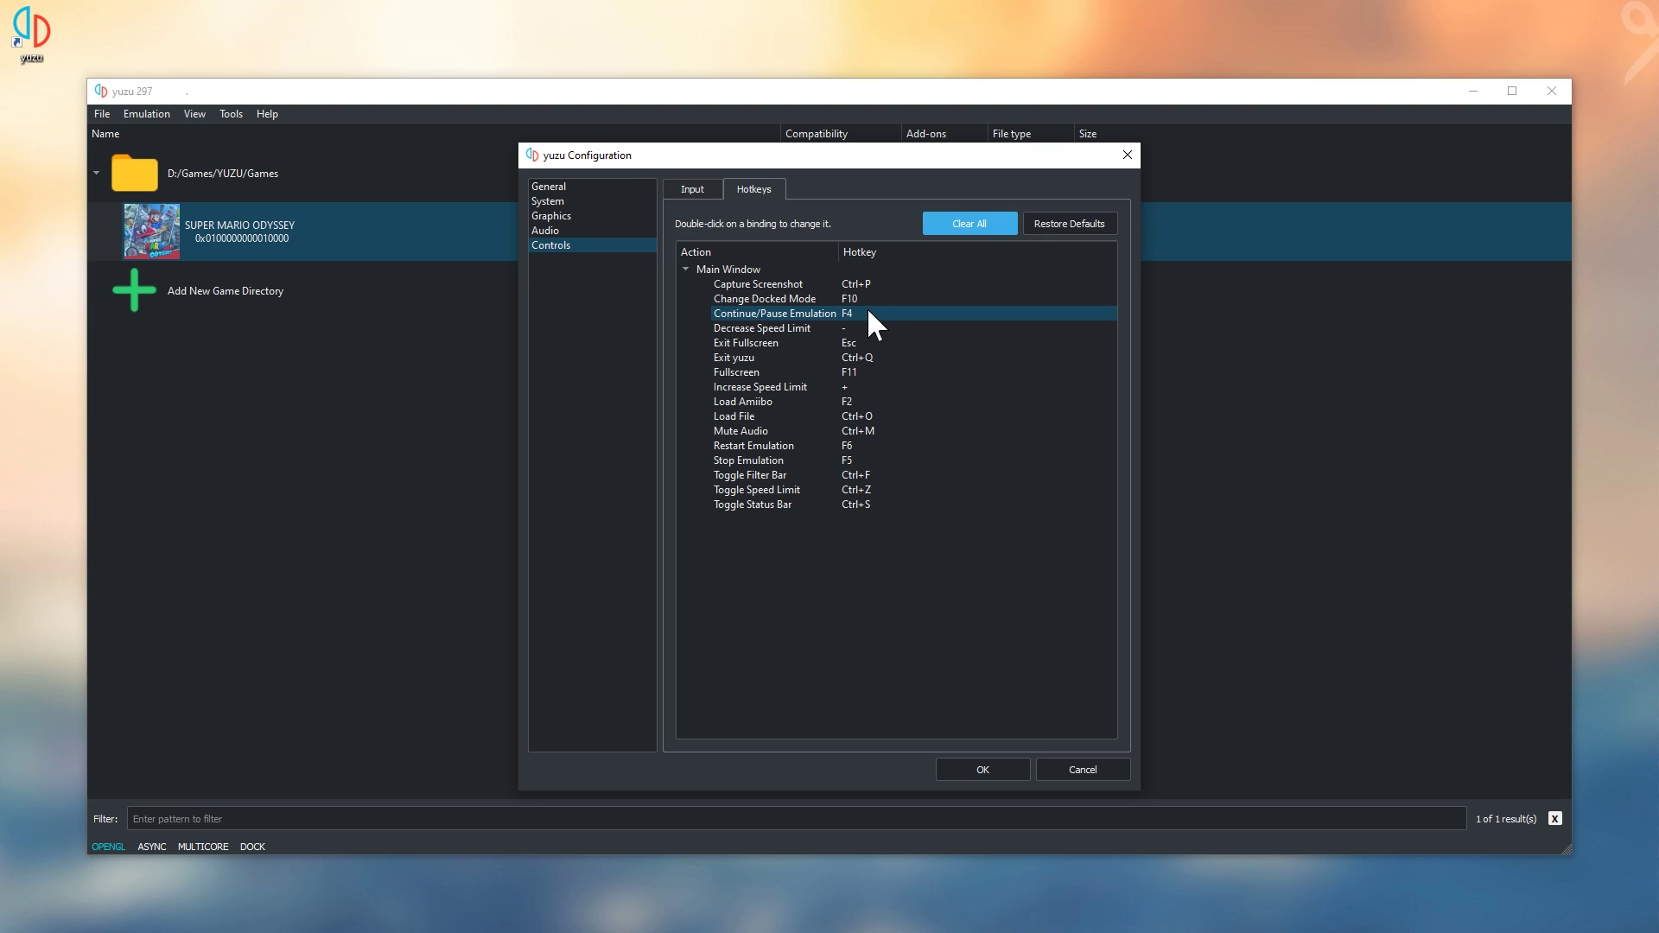
{"action": "left_click", "coordinate": [862, 343]}
{"action": "left_click", "coordinate": [872, 358]}
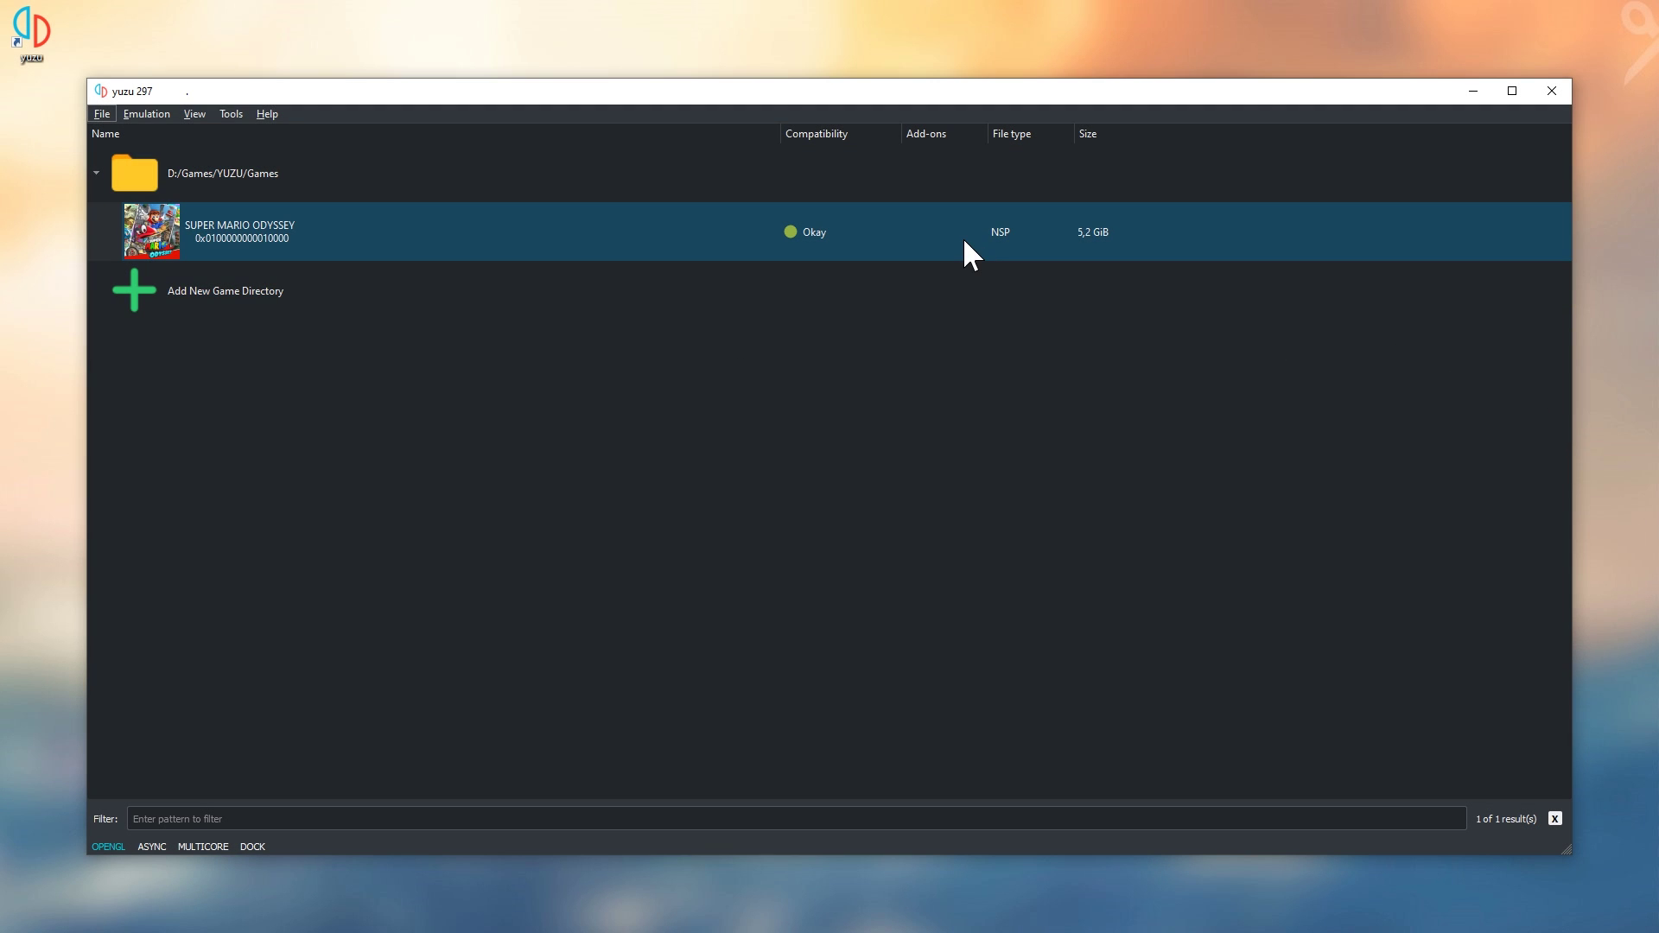
Open the properties of SUPER MARIO ODYSSEY, check the game's version, and close them
{"action": "right_click", "coordinate": [246, 227]}
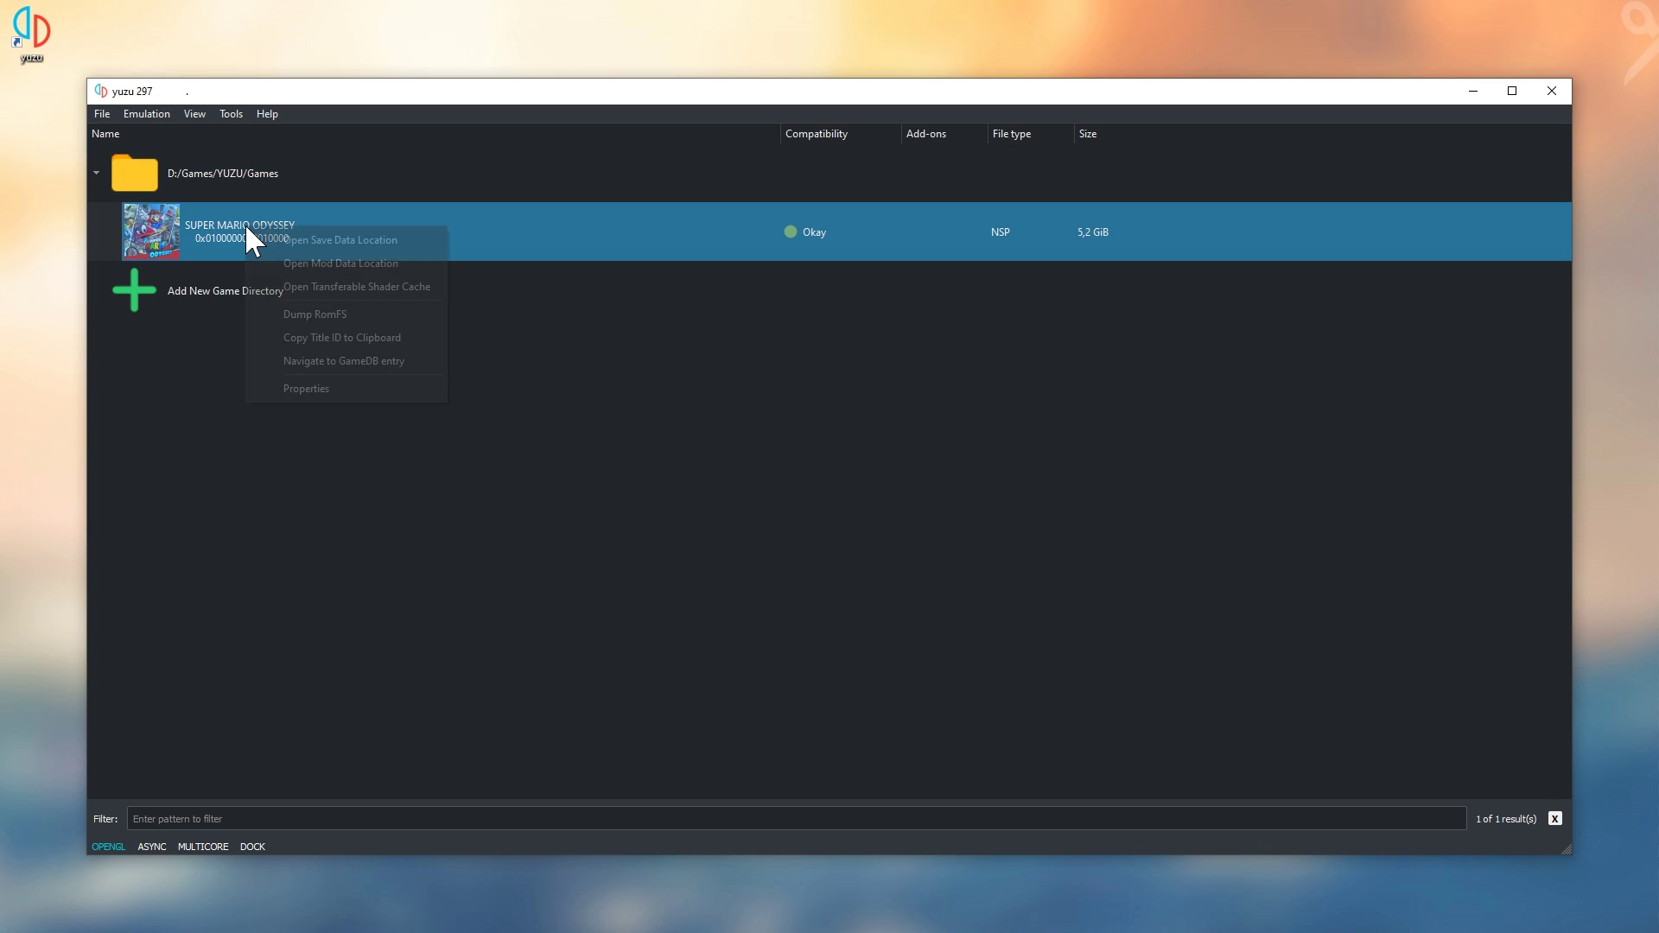
{"action": "left_click", "coordinate": [347, 389]}
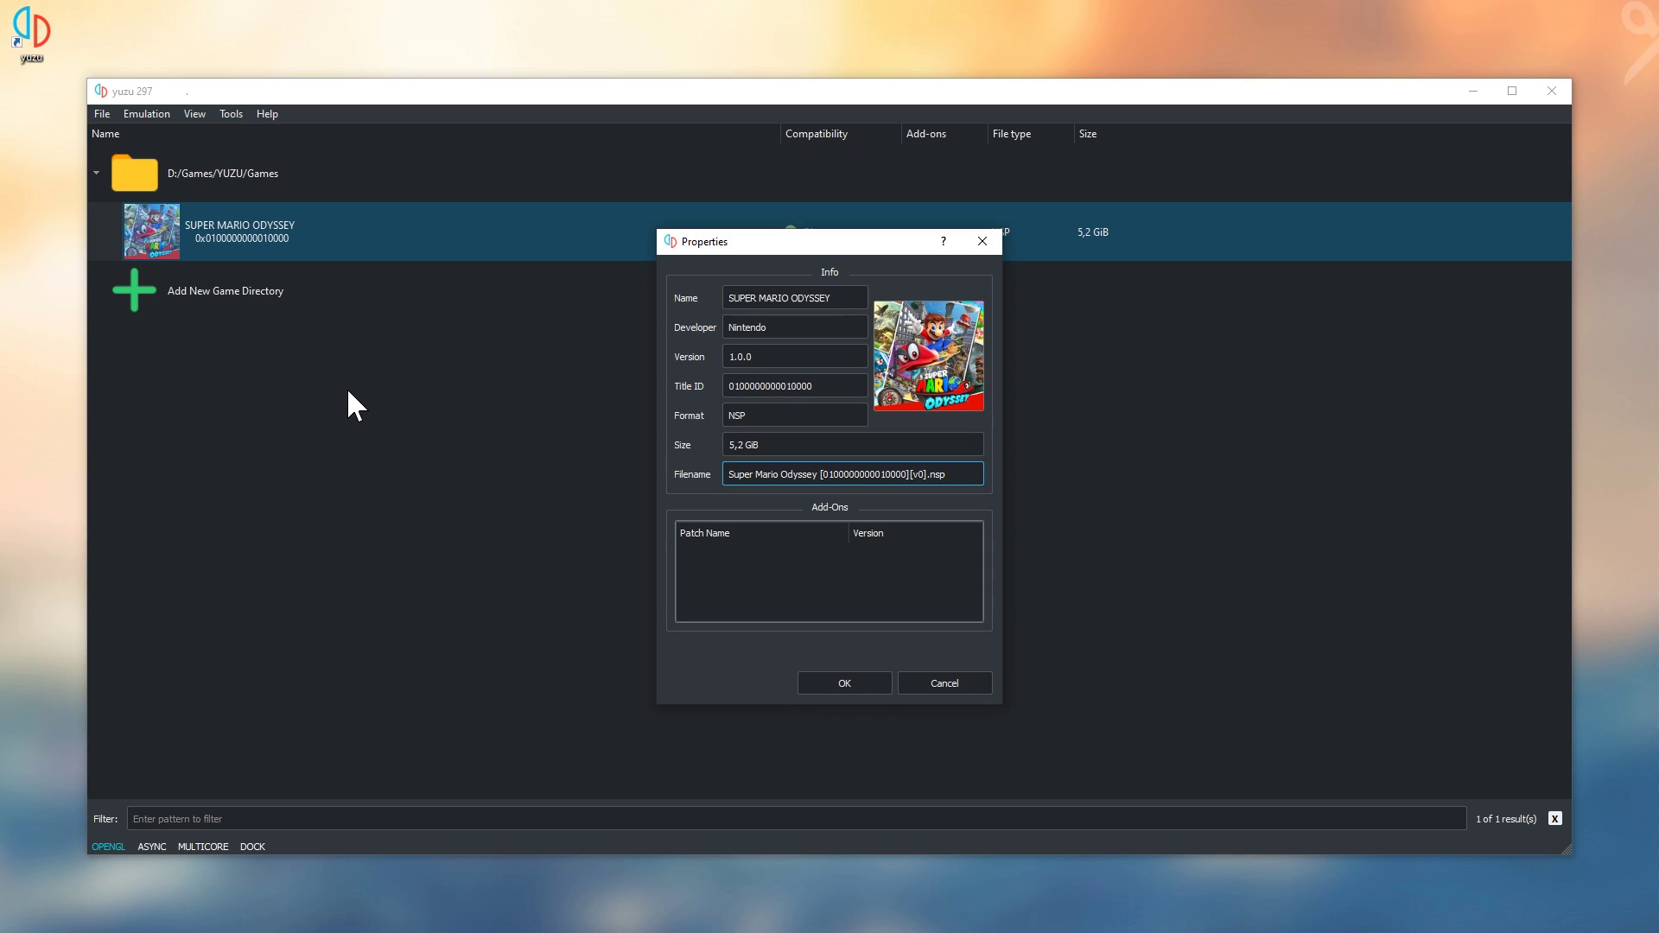
{"action": "left_click_drag", "start_coordinate": [723, 359], "coordinate": [761, 359]}
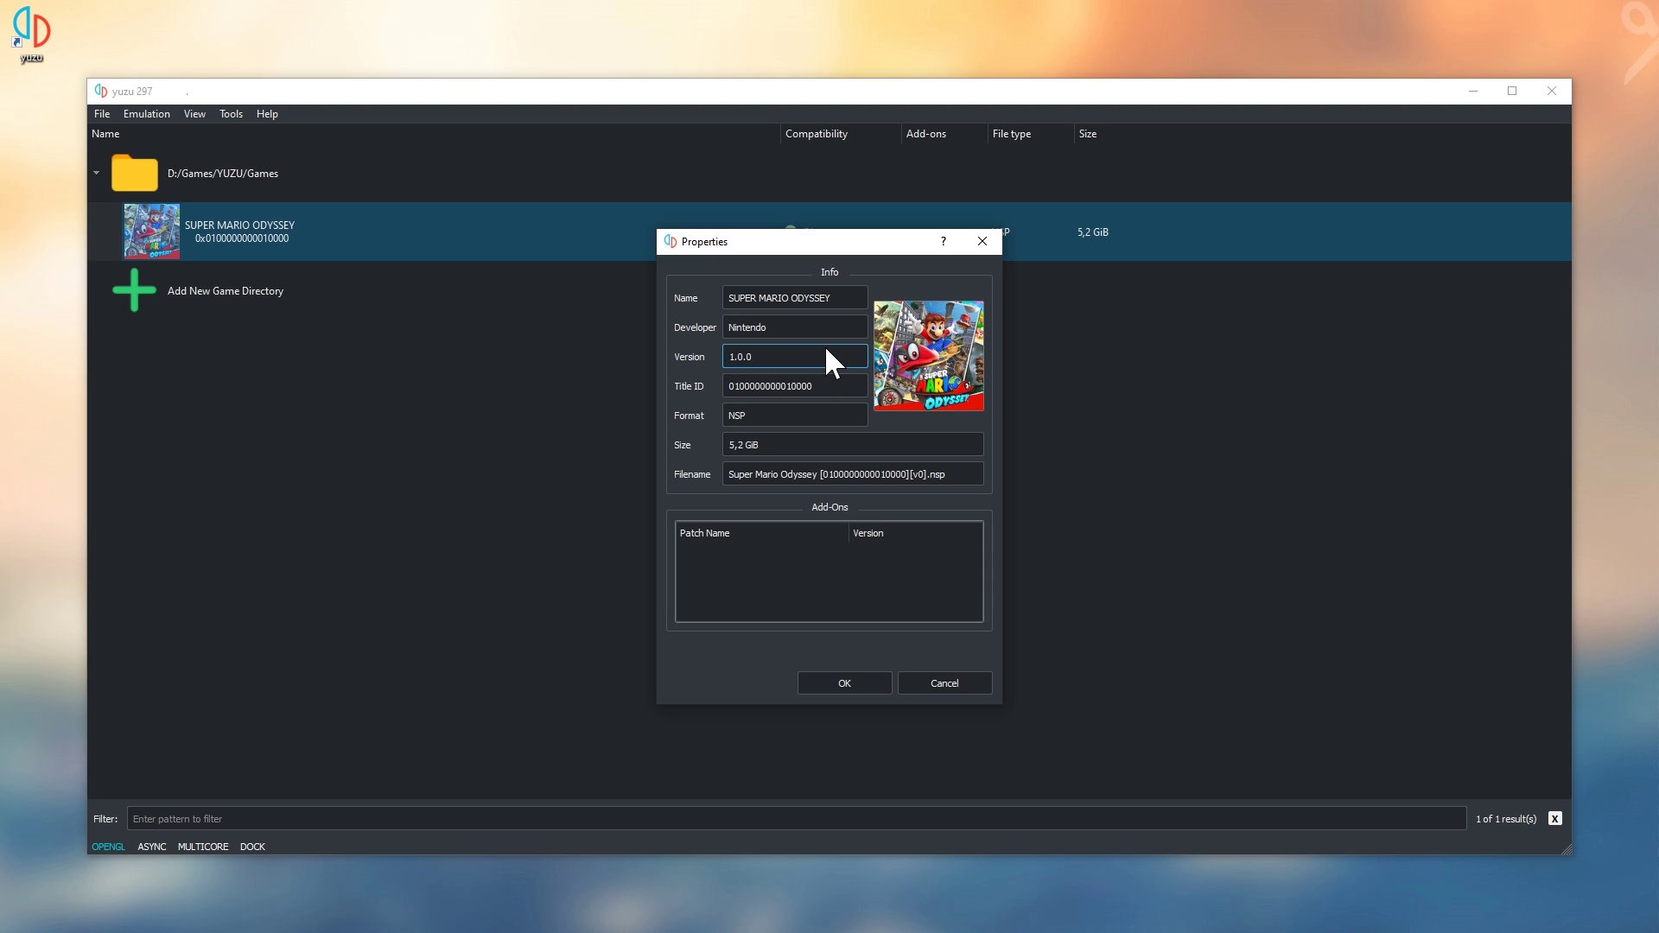
{"action": "left_click", "coordinate": [981, 259]}
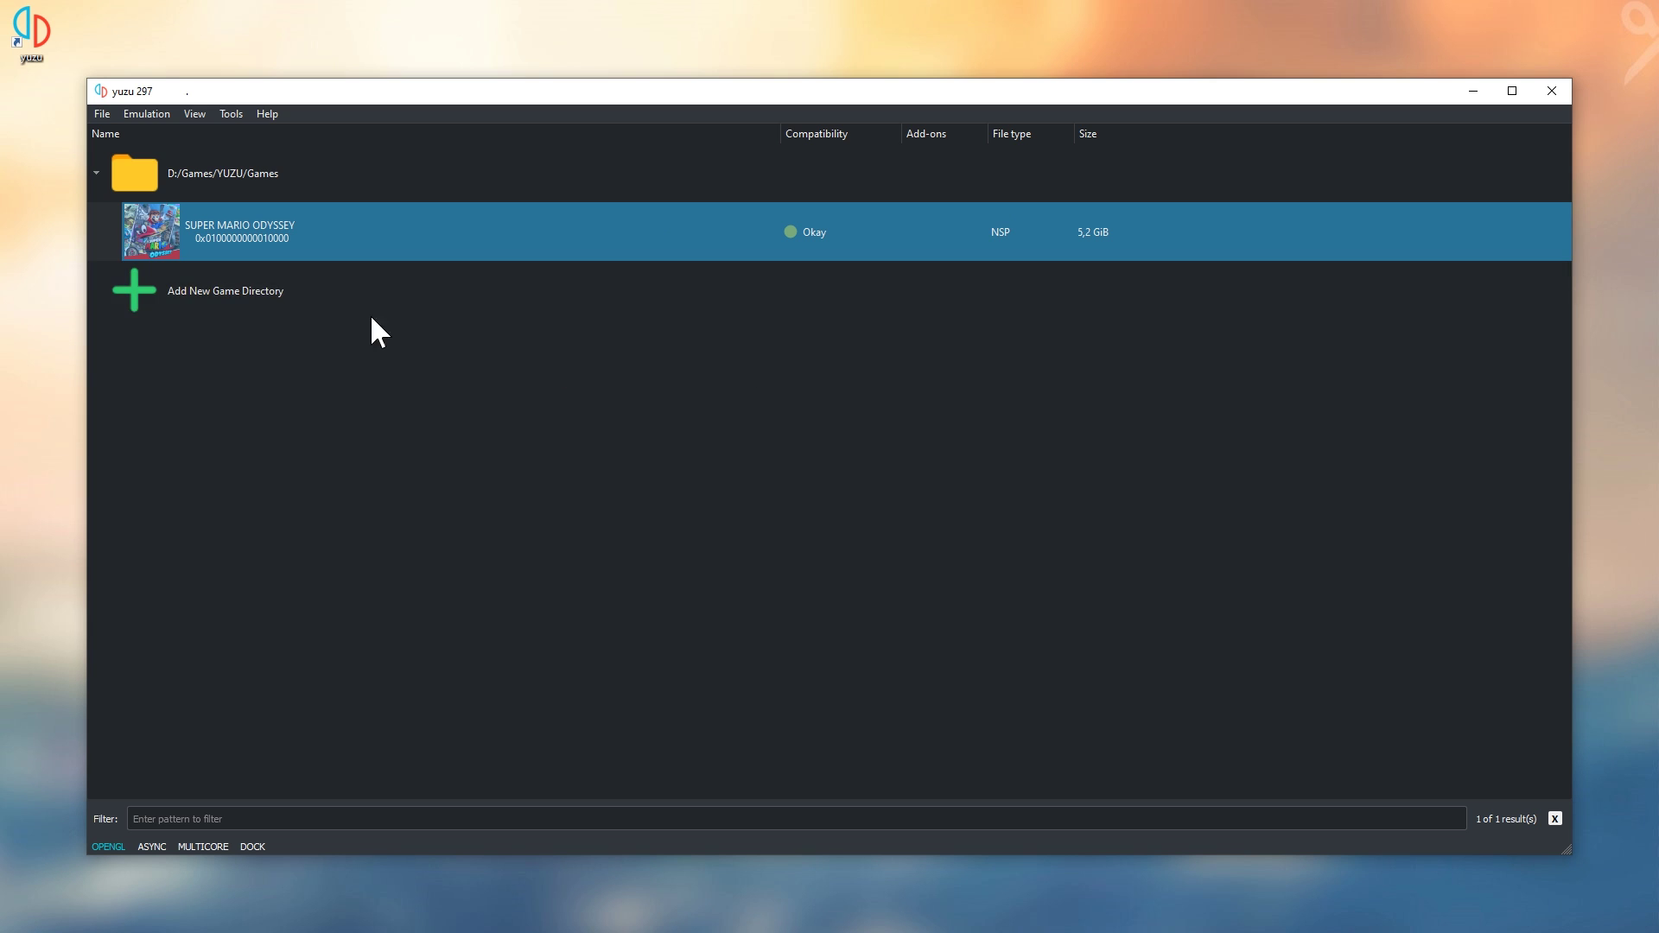
{"action": "left_click", "coordinate": [101, 114]}
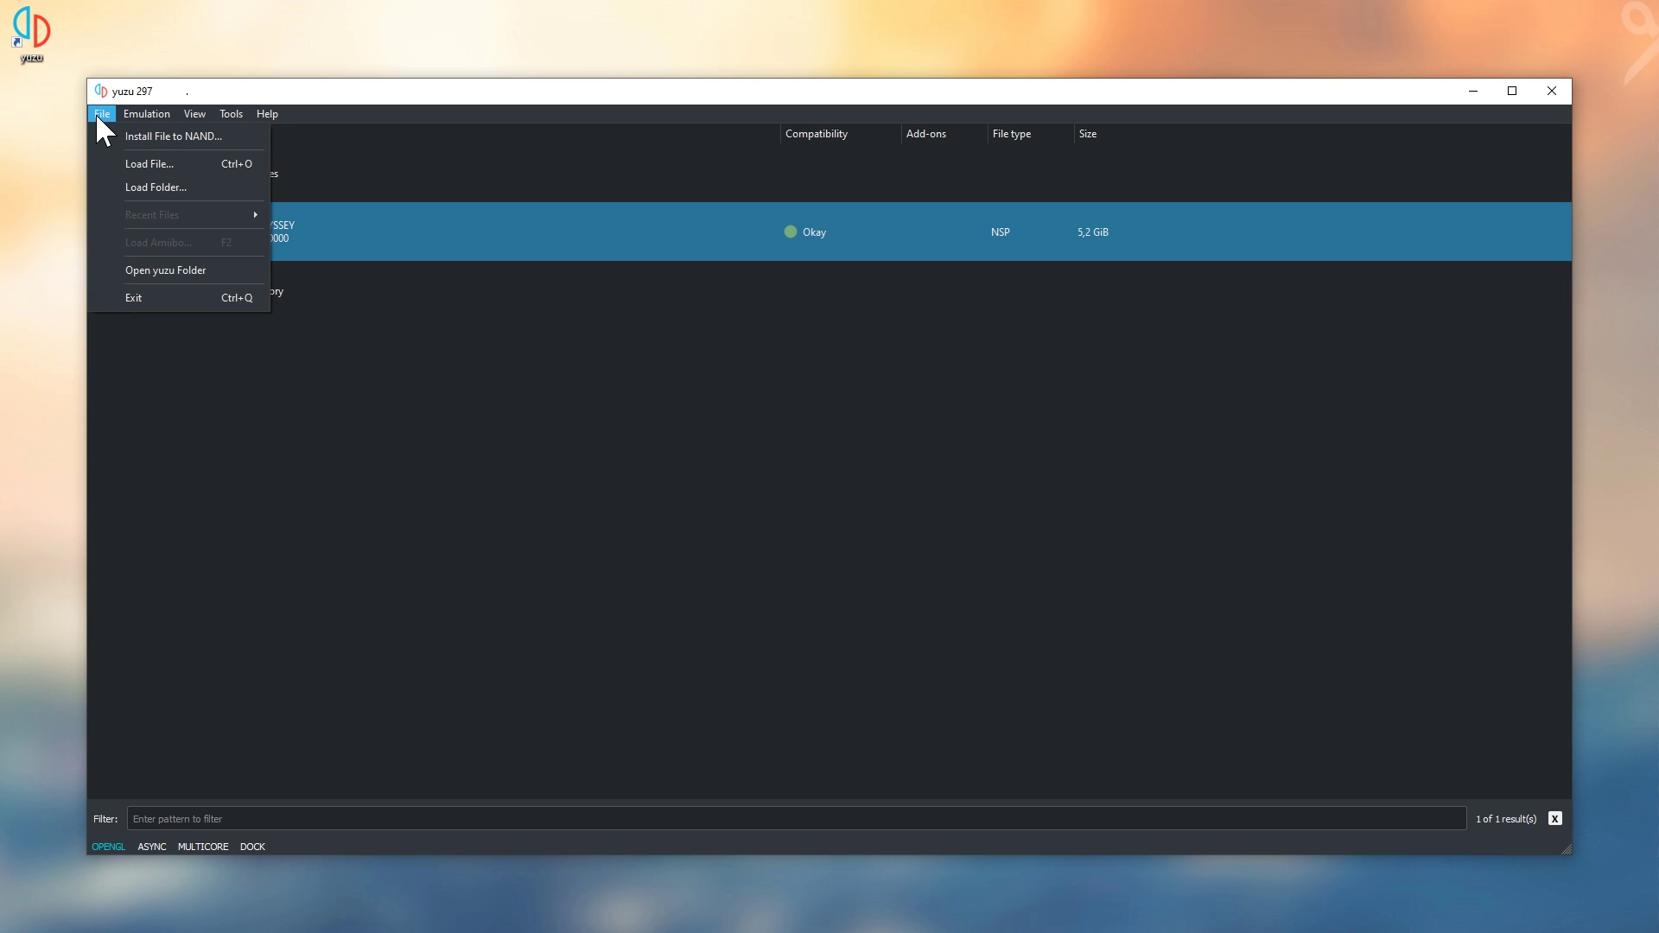
{"action": "left_click", "coordinate": [237, 140]}
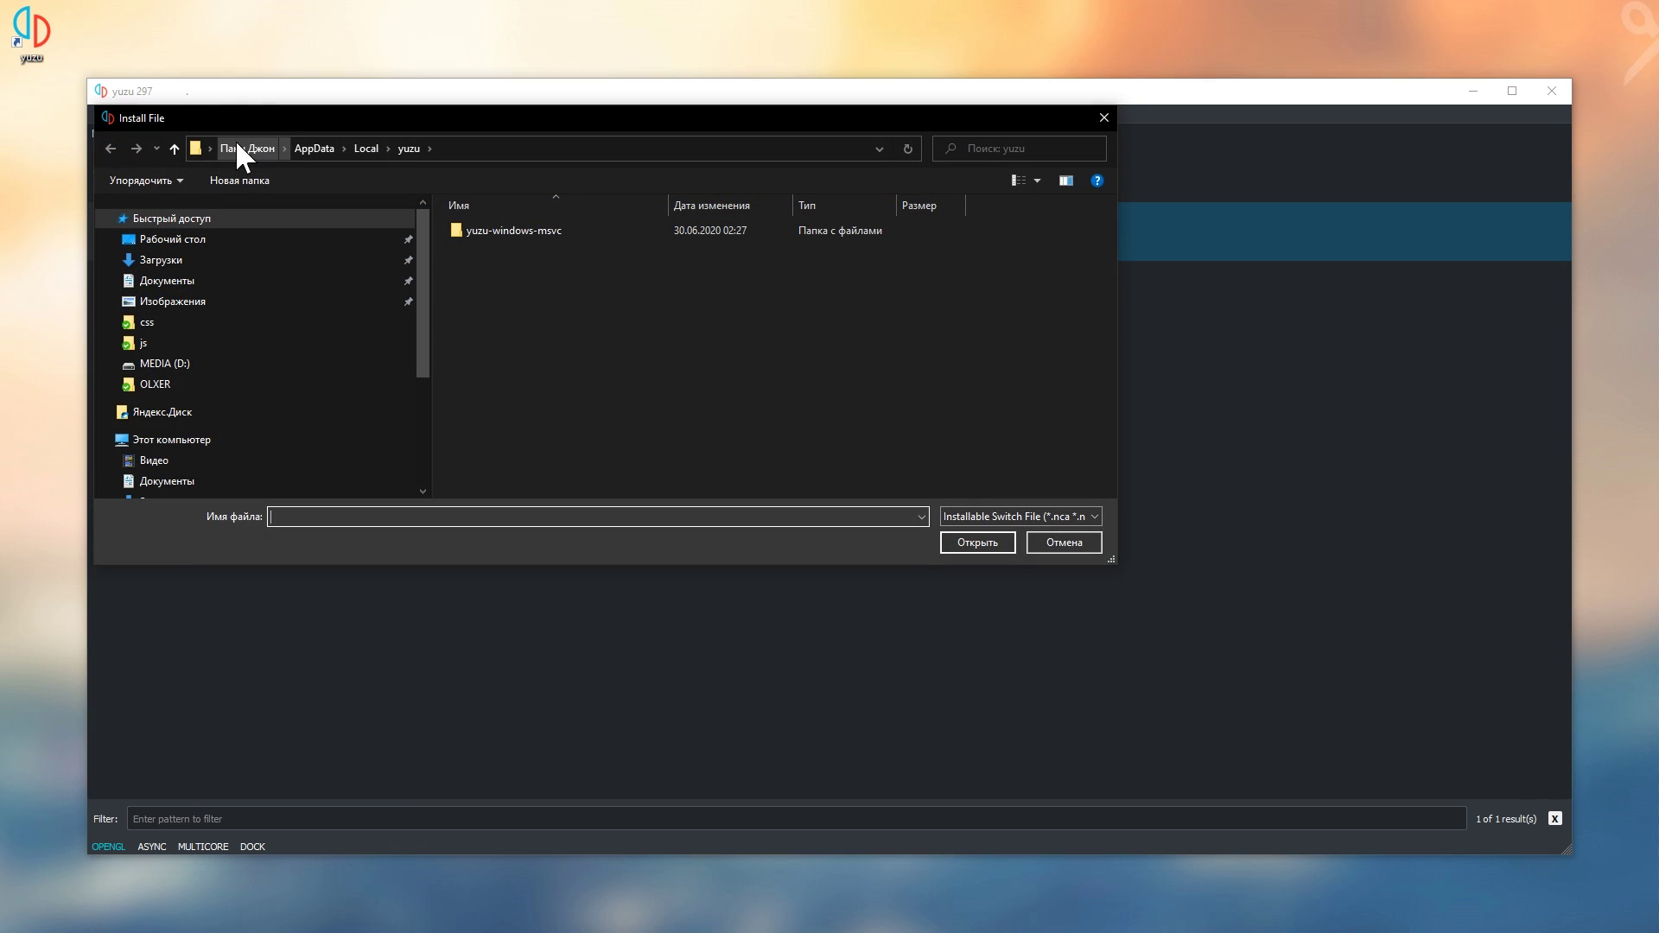
{"action": "left_click", "coordinate": [164, 363]}
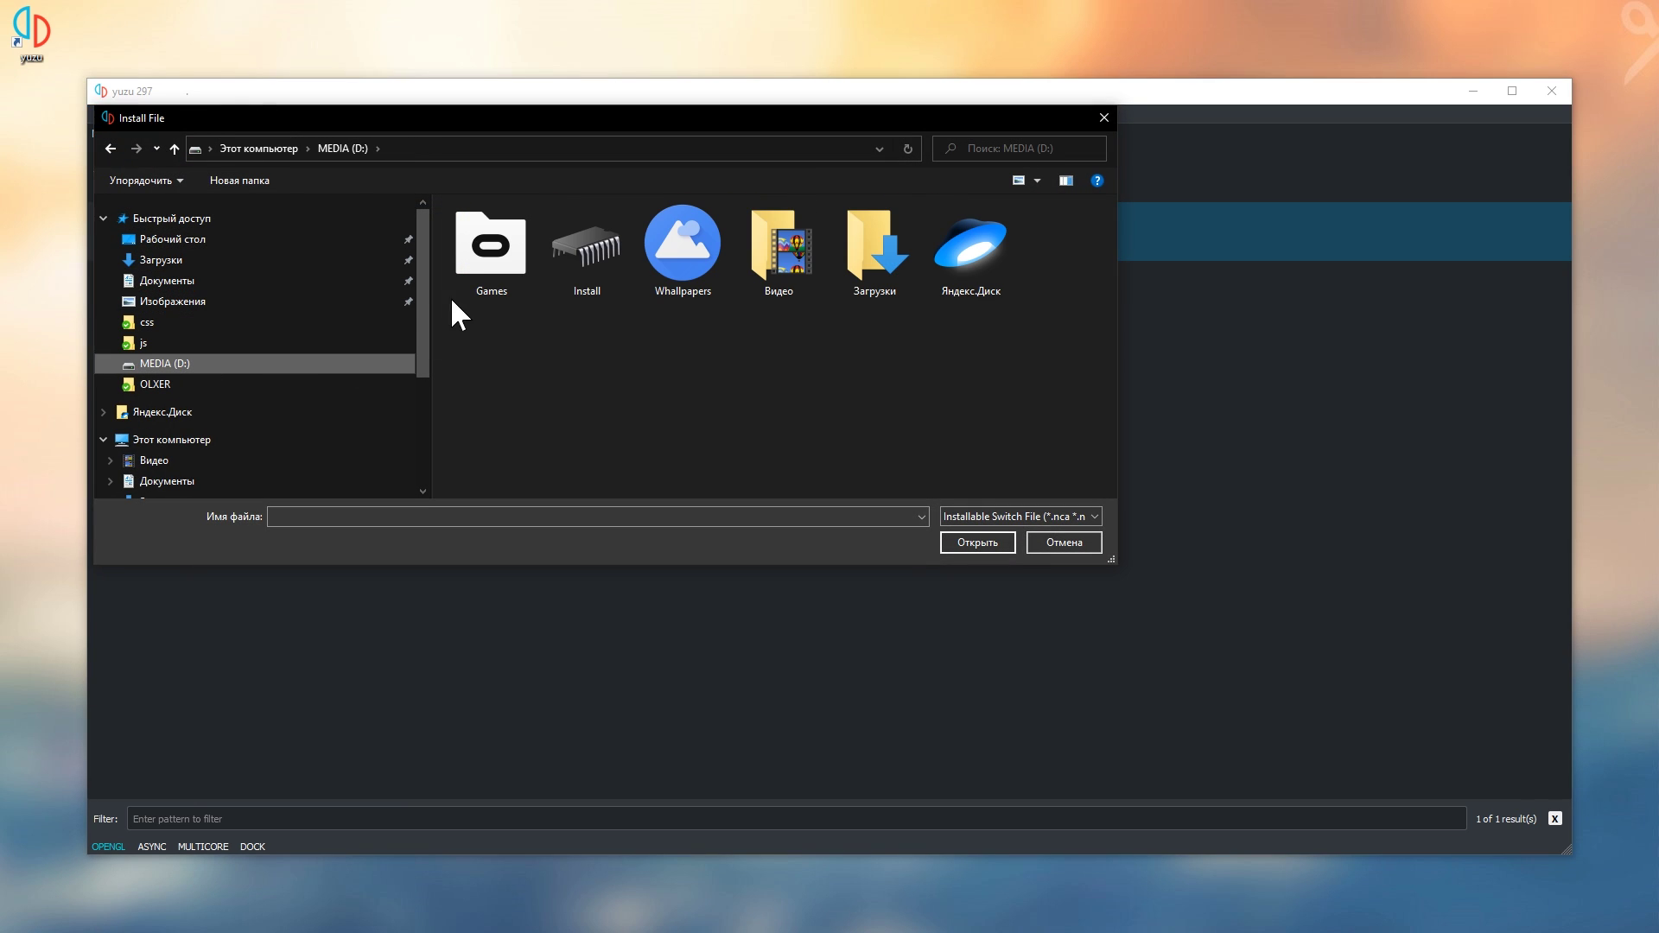
{"action": "double_click", "coordinate": [485, 246]}
{"action": "double_click", "coordinate": [489, 320]}
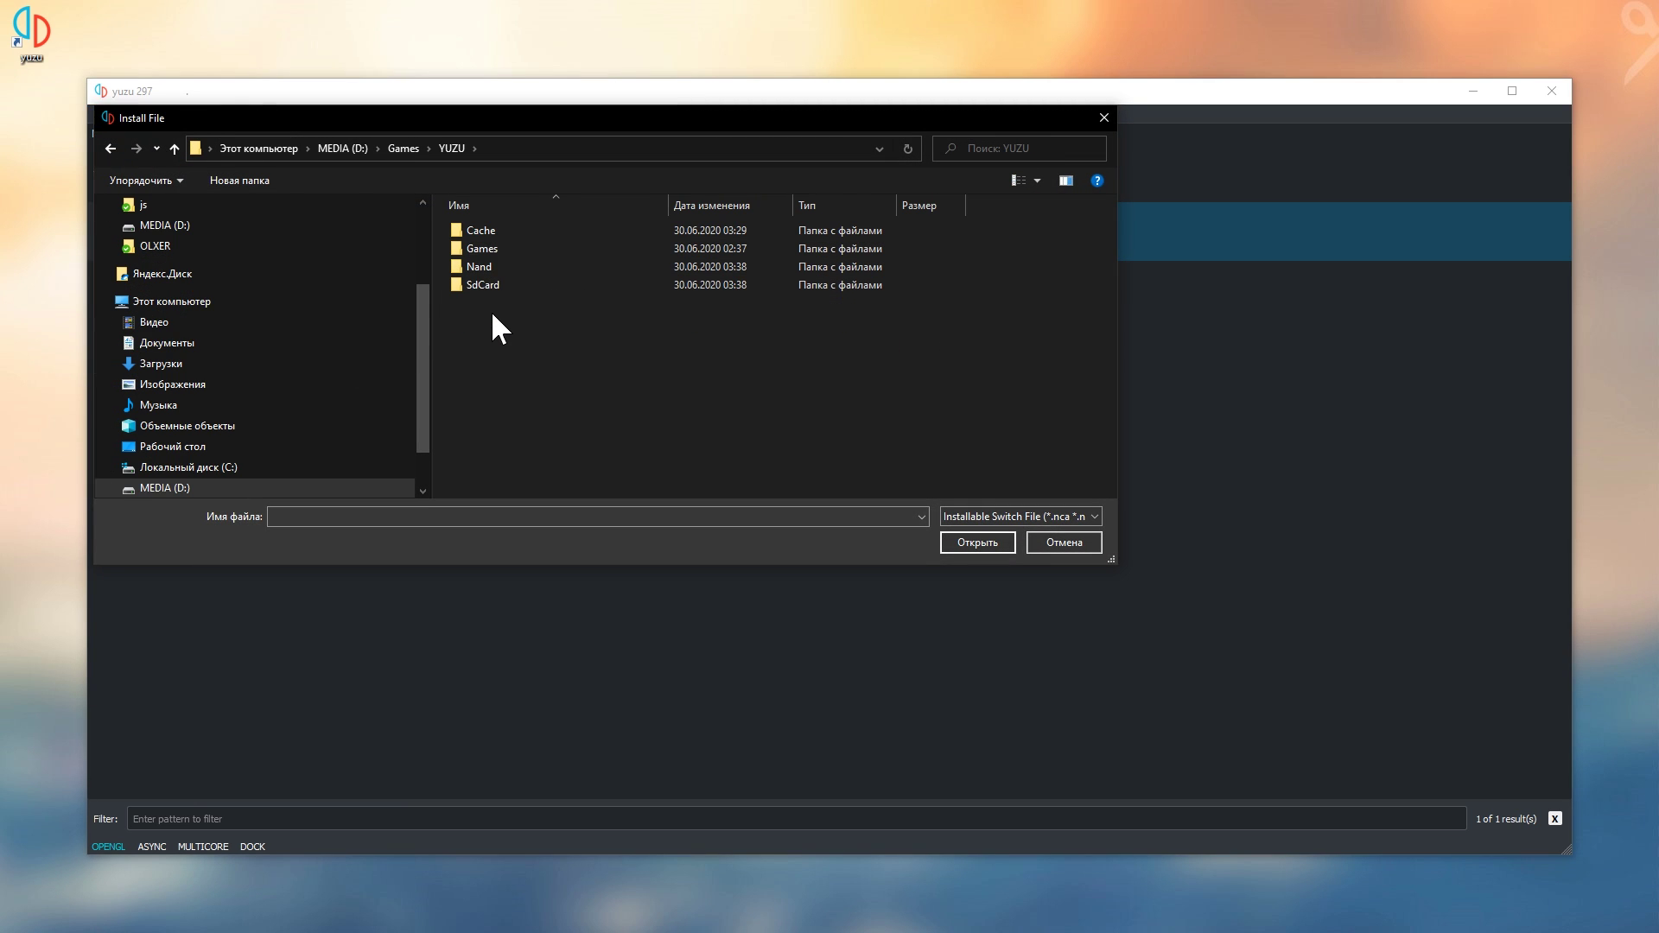
{"action": "double_click", "coordinate": [501, 248]}
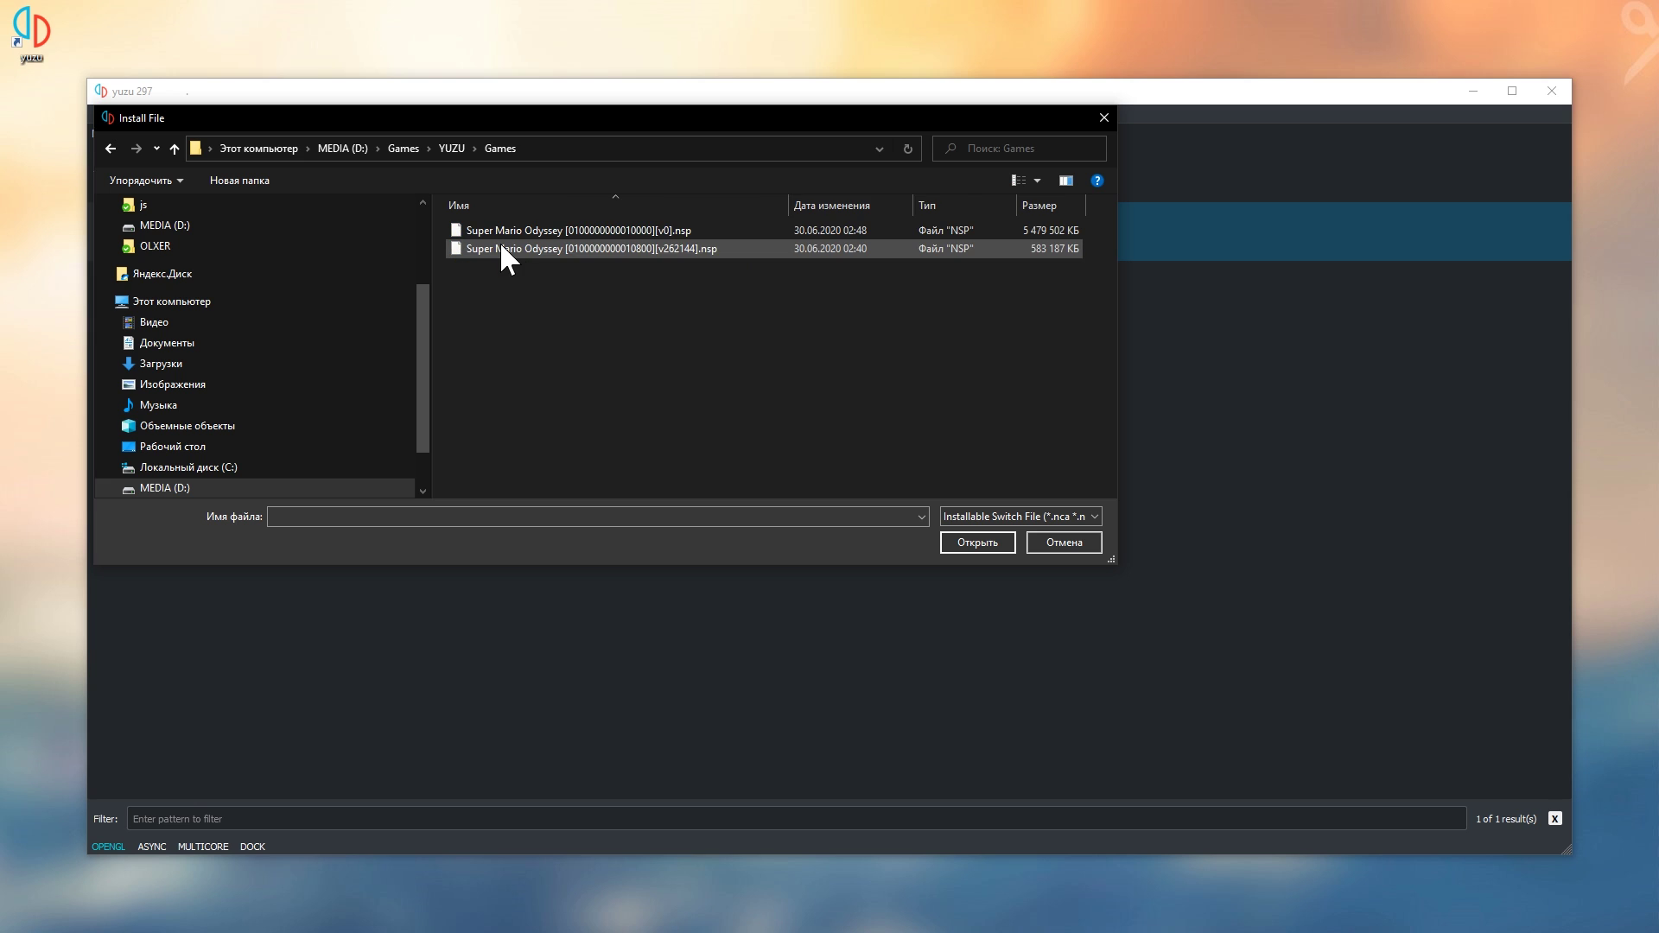
{"action": "left_click", "coordinate": [779, 248]}
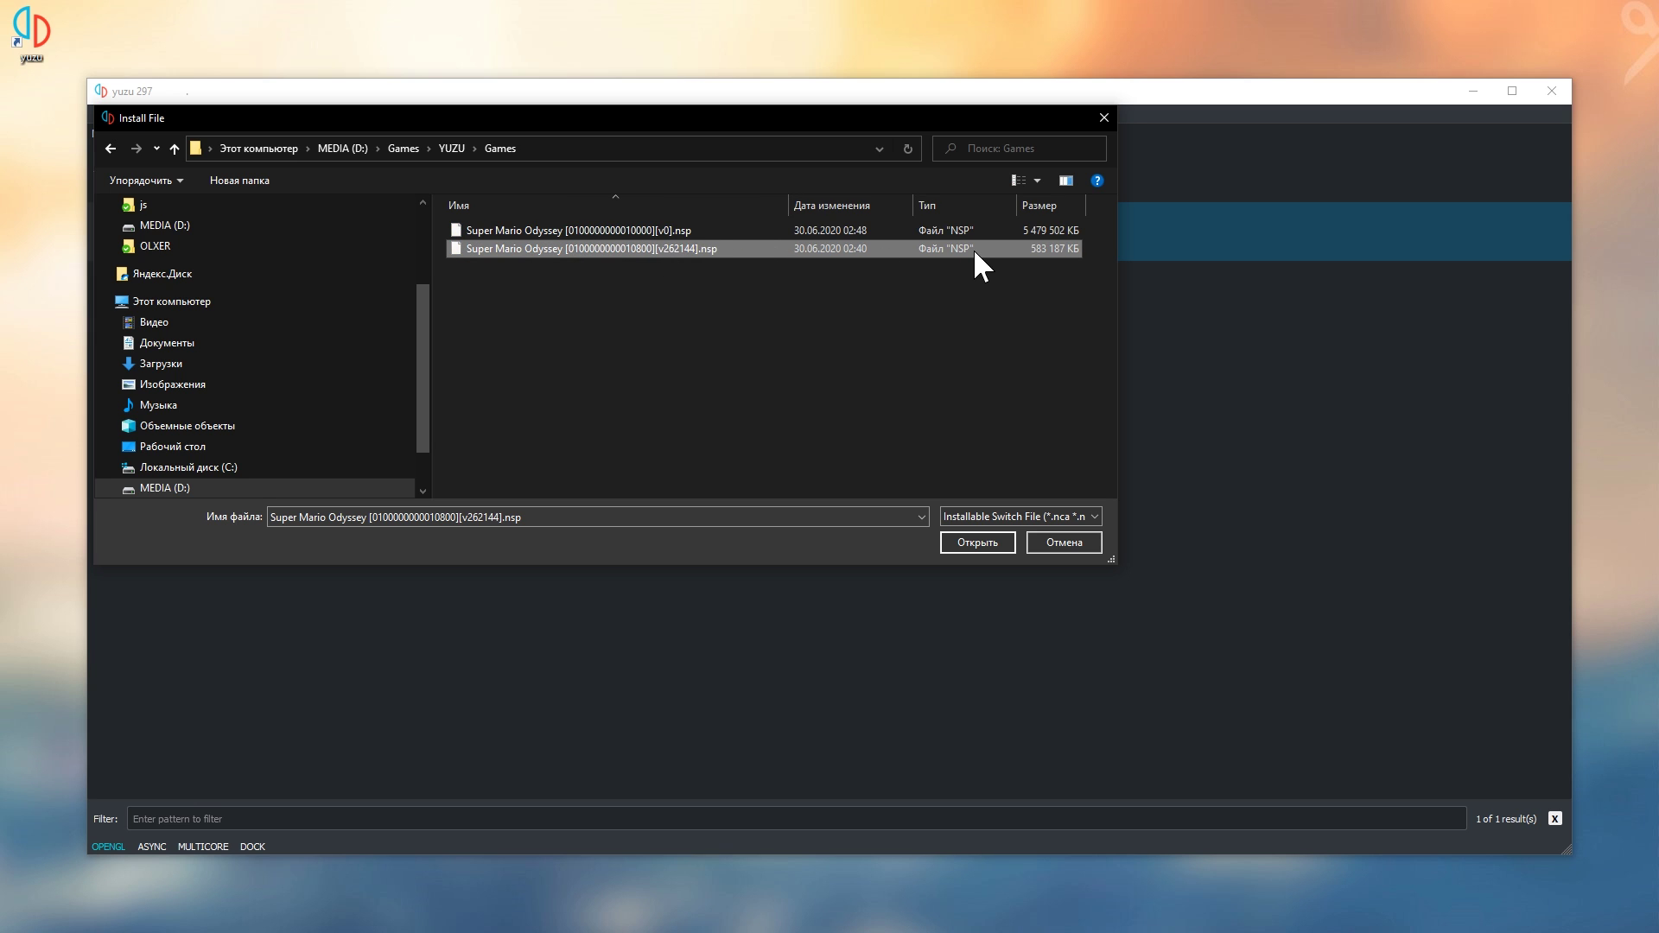
{"action": "left_click", "coordinate": [984, 539]}
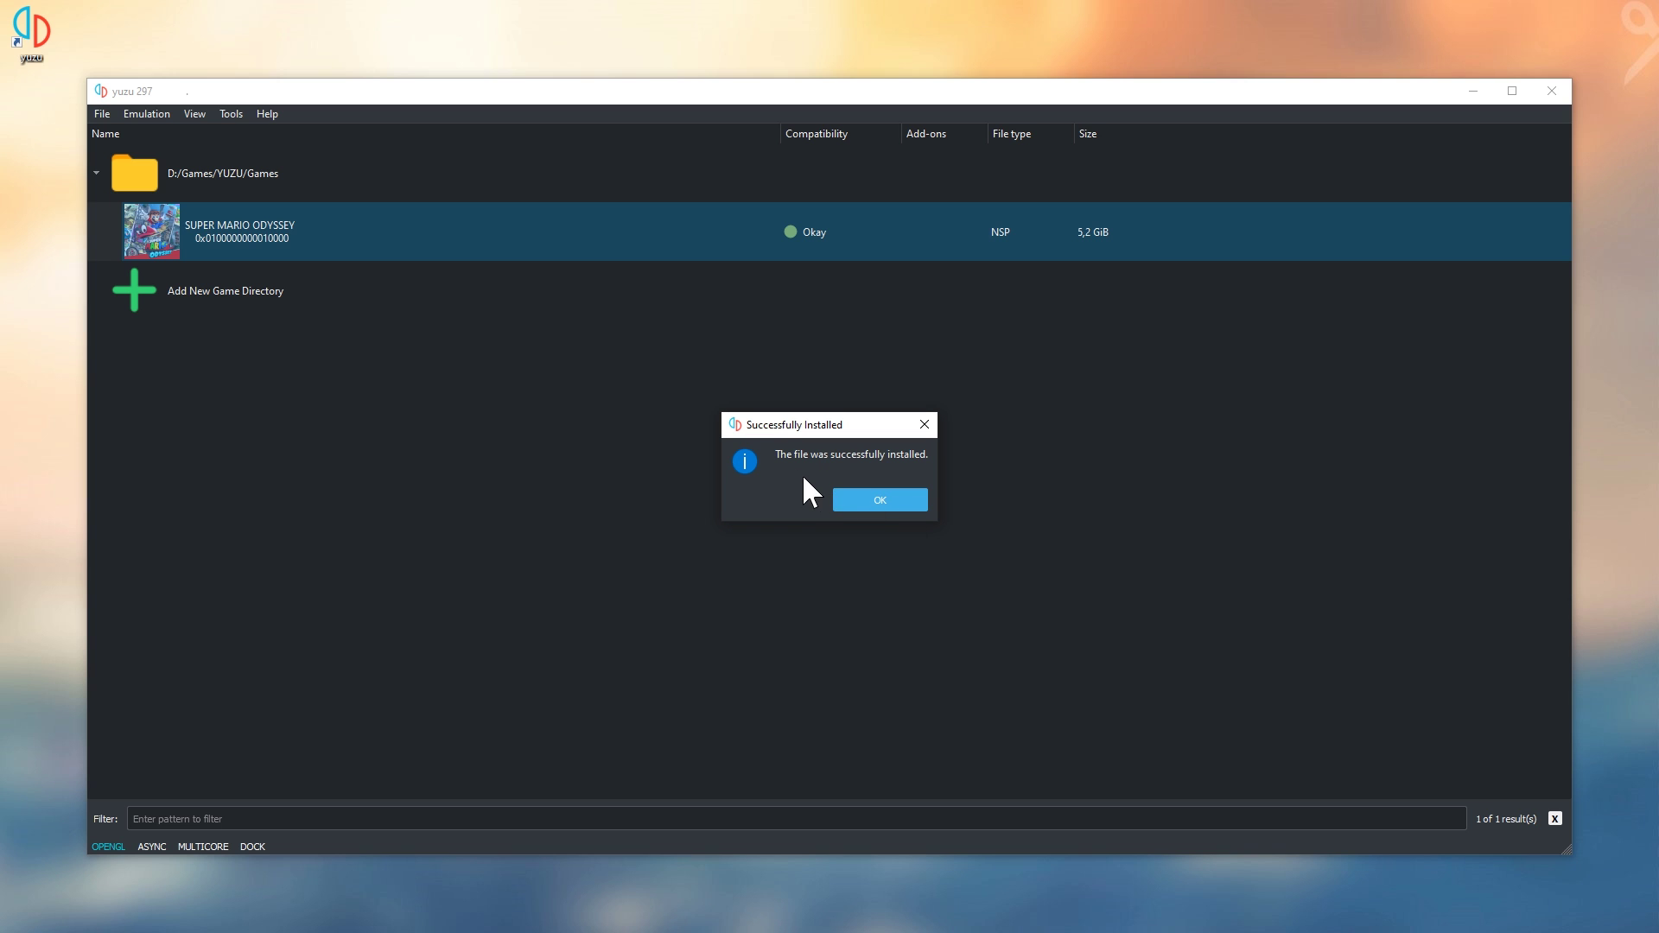
{"action": "left_click", "coordinate": [890, 506]}
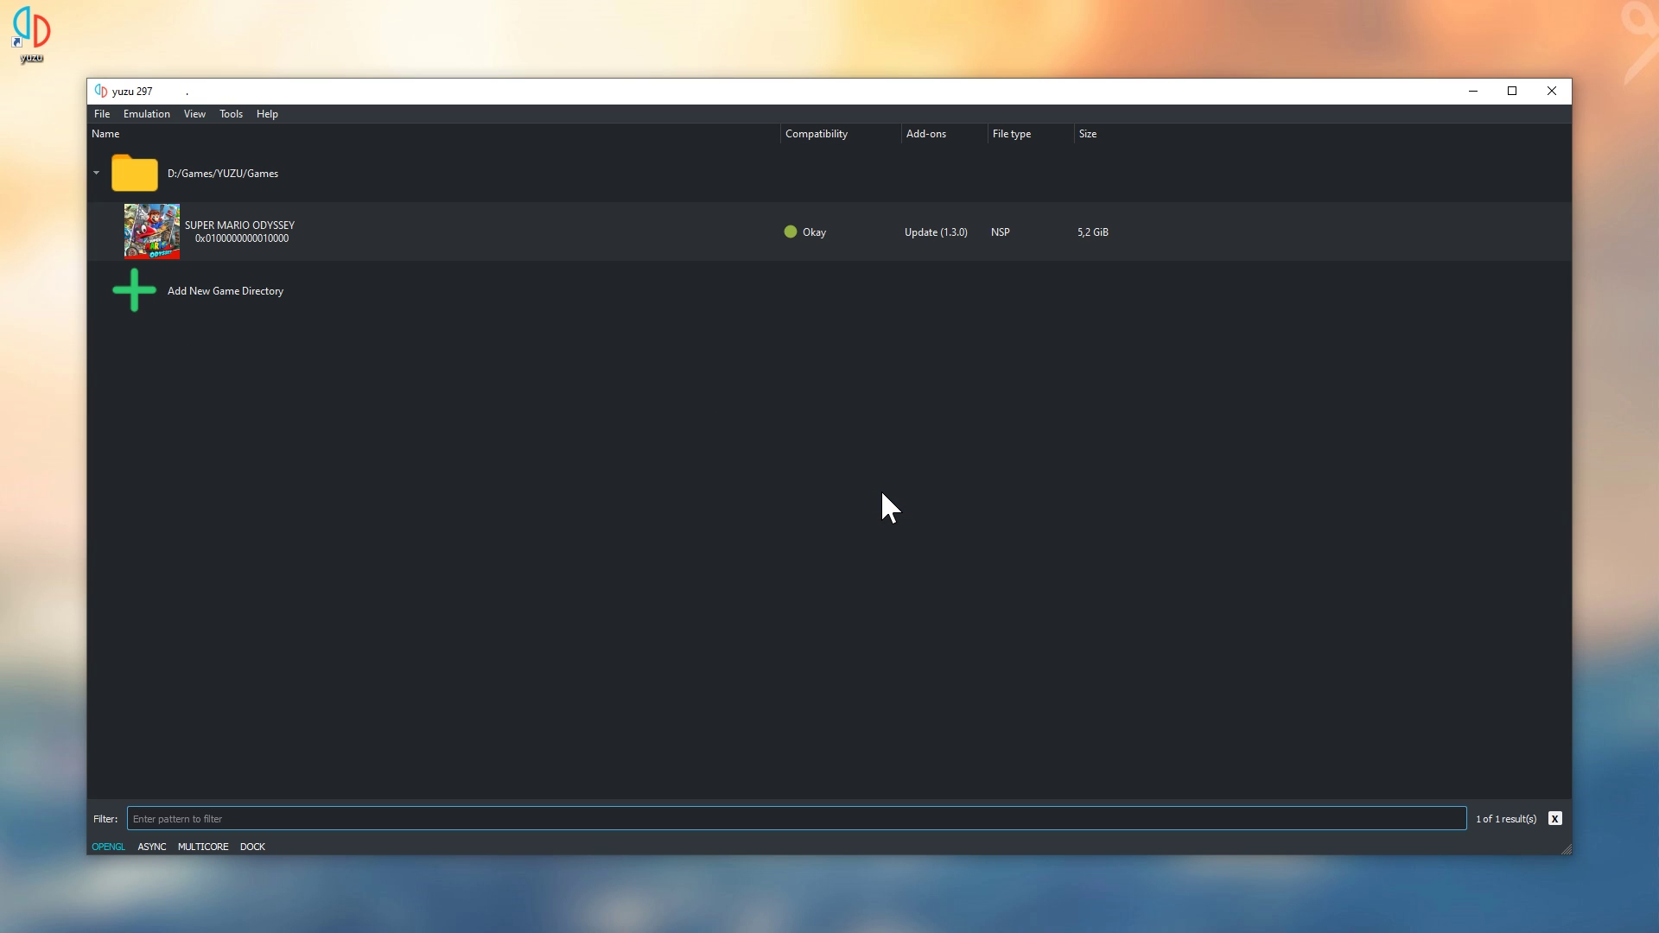
Open the properties of SUPER MARIO ODYSSEY and check the game's version after the update
{"action": "right_click", "coordinate": [934, 232]}
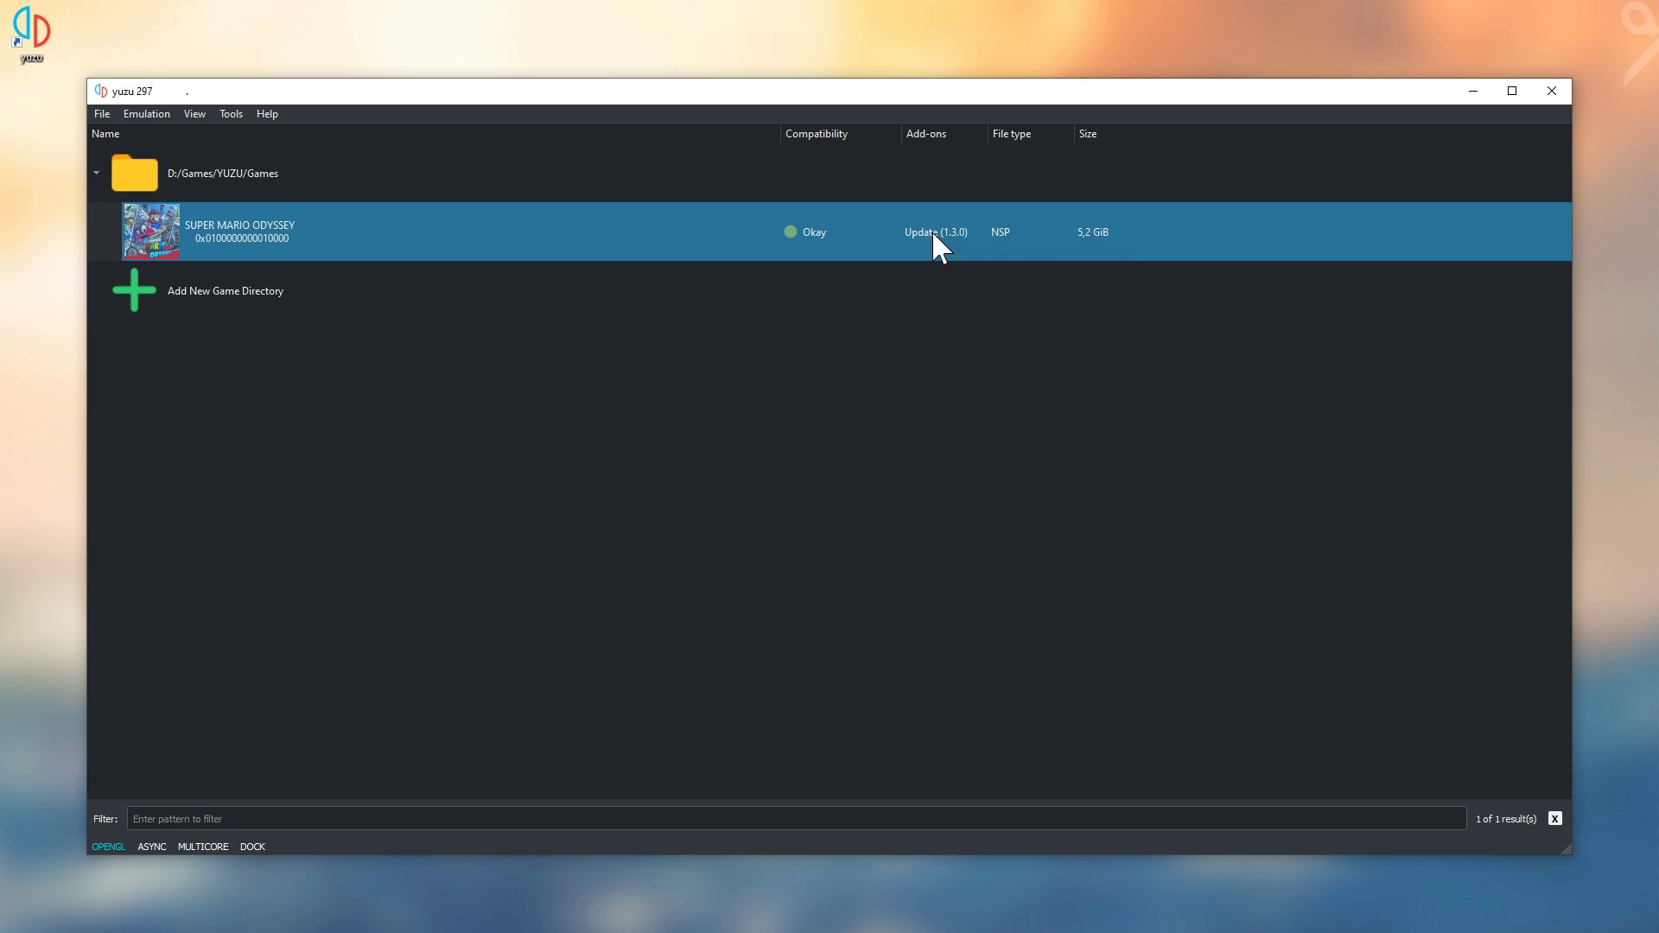
{"action": "left_click", "coordinate": [984, 397]}
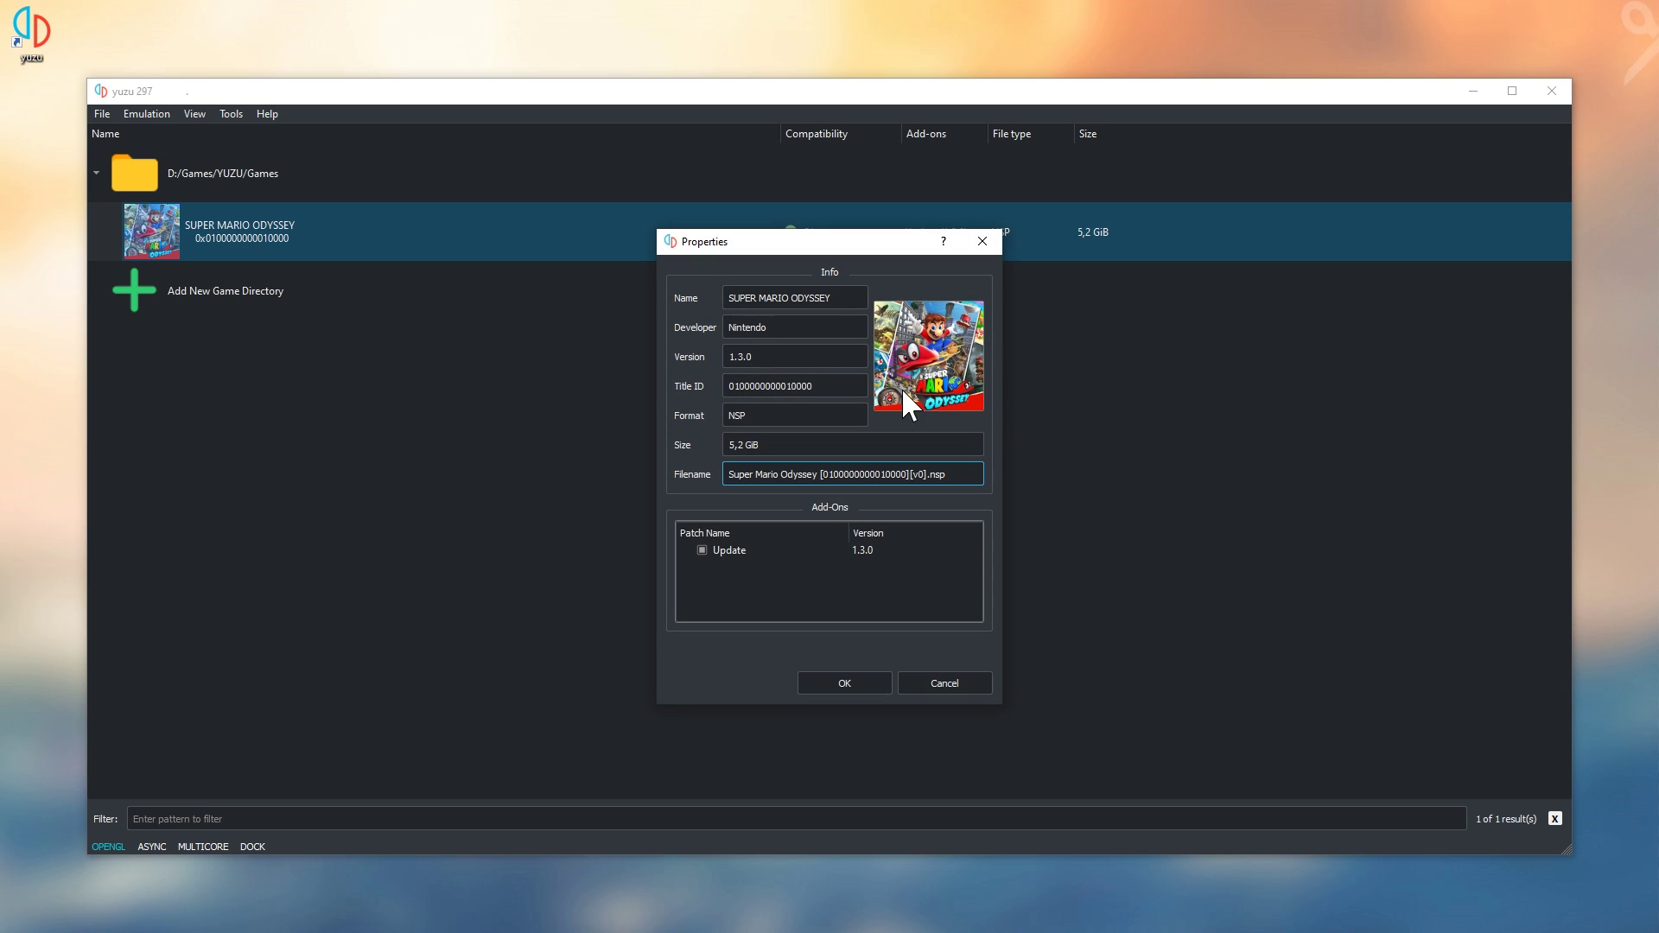
{"action": "left_click_drag", "start_coordinate": [764, 354], "coordinate": [728, 356]}
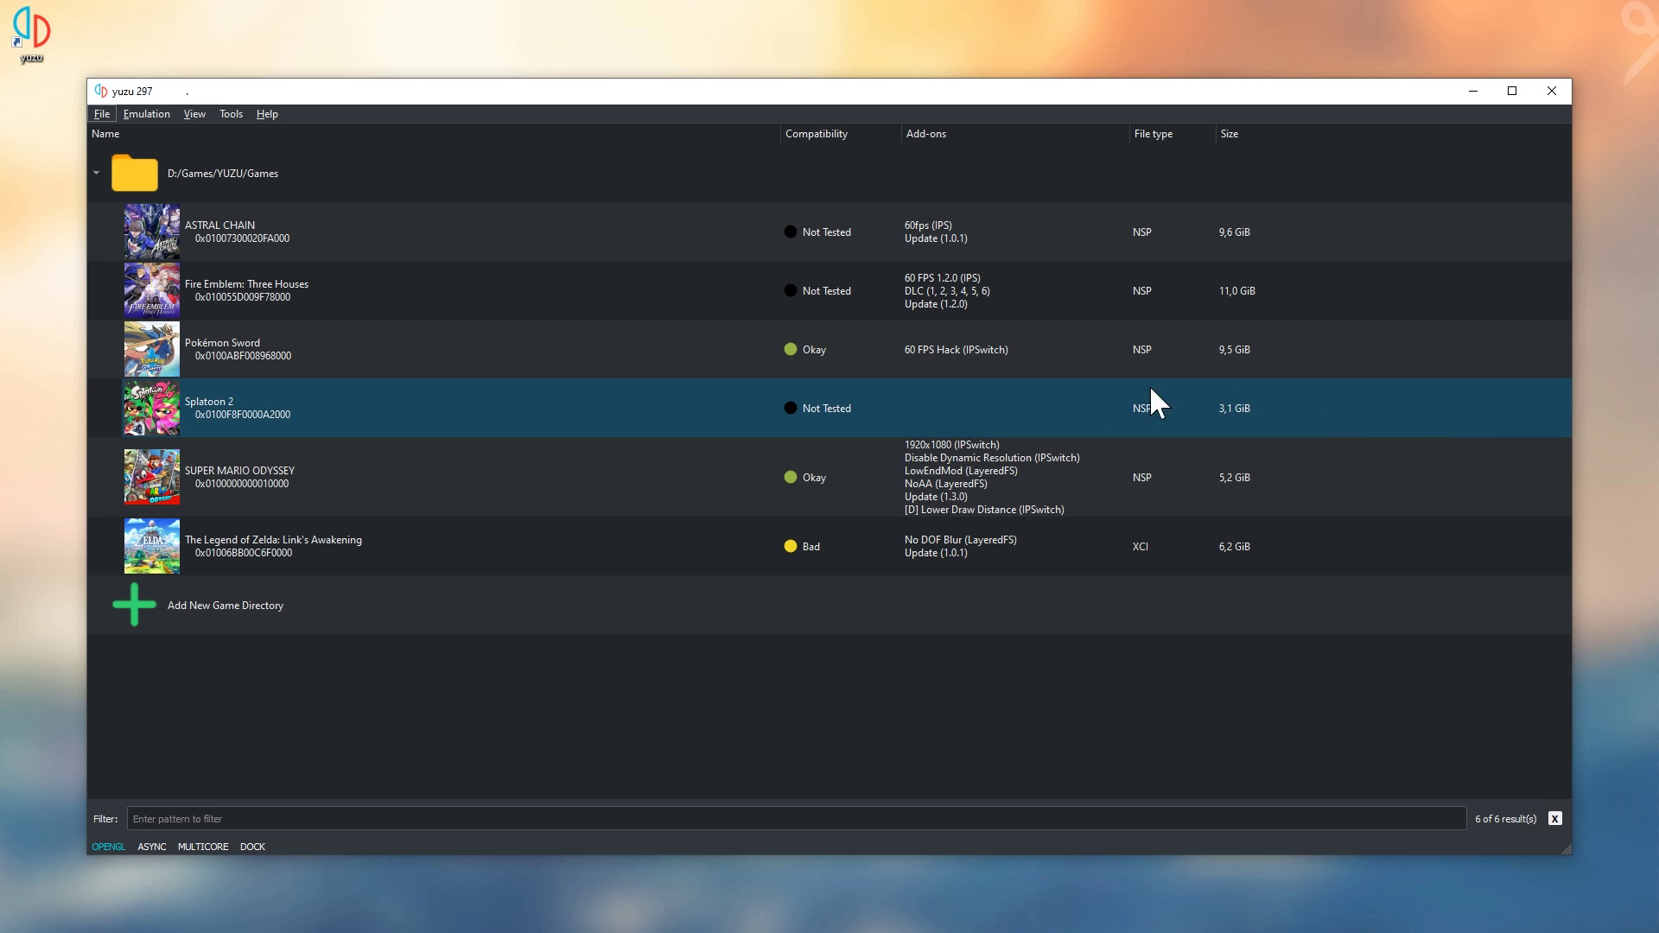
Open the GameDB entry for SUPER MARIO ODYSSEY and read its summary, hardware issues and additional info
{"action": "right_click", "coordinate": [534, 489]}
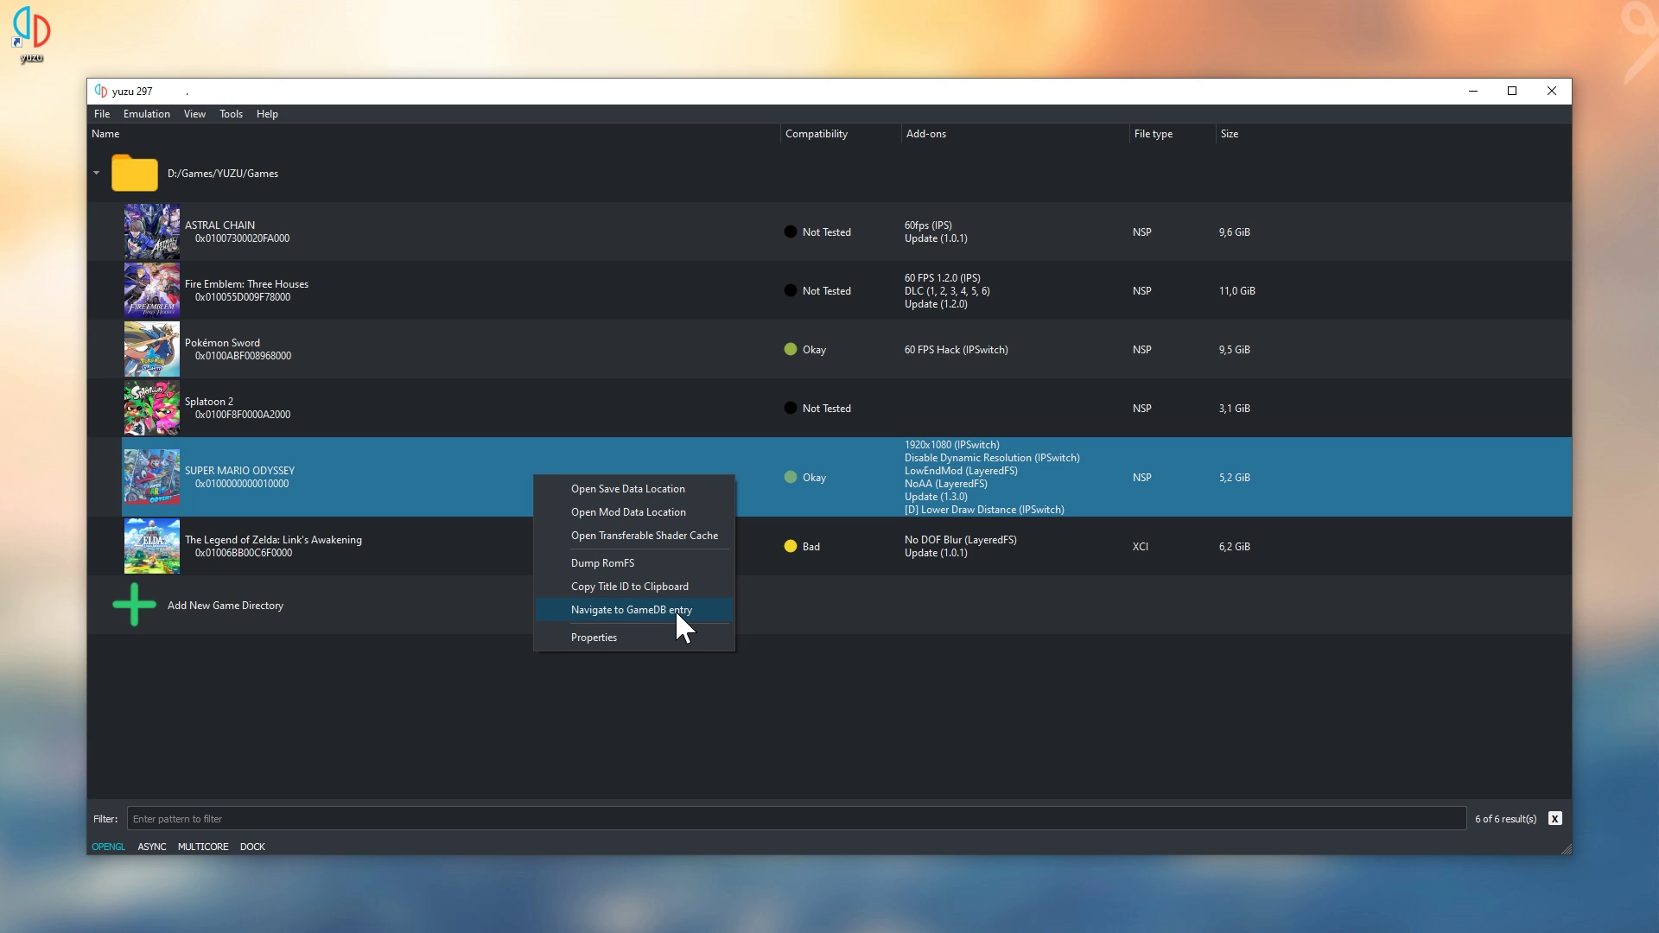
{"action": "left_click", "coordinate": [676, 610]}
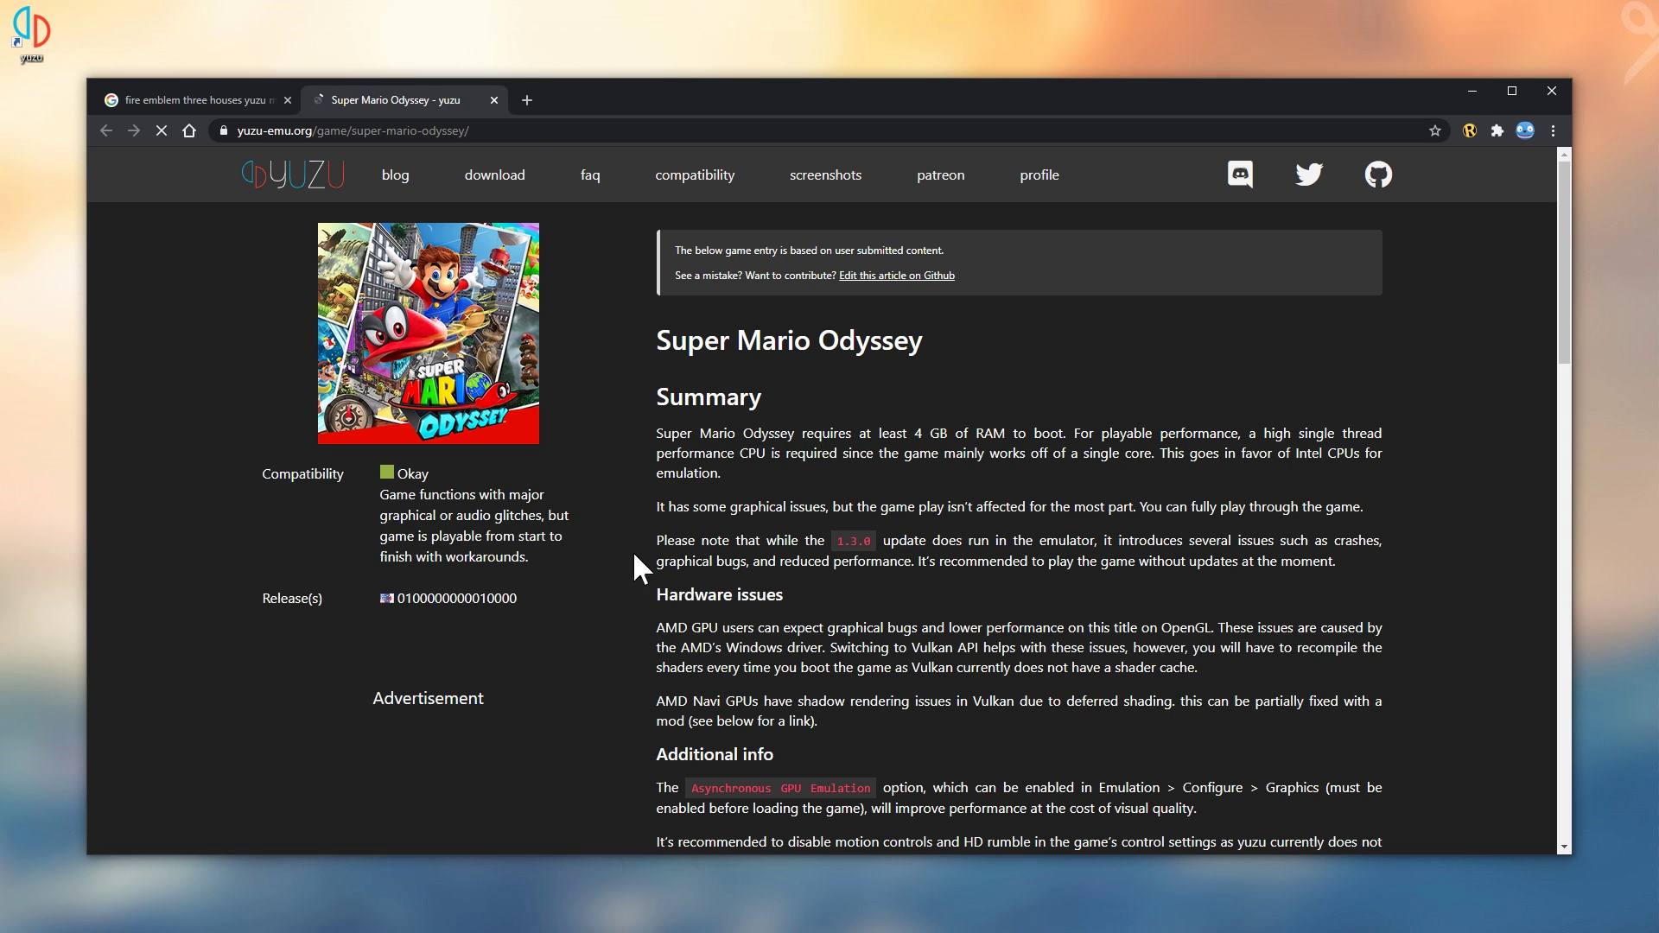
{"action": "left_click", "coordinate": [288, 100]}
{"action": "middle_click", "coordinate": [1375, 396]}
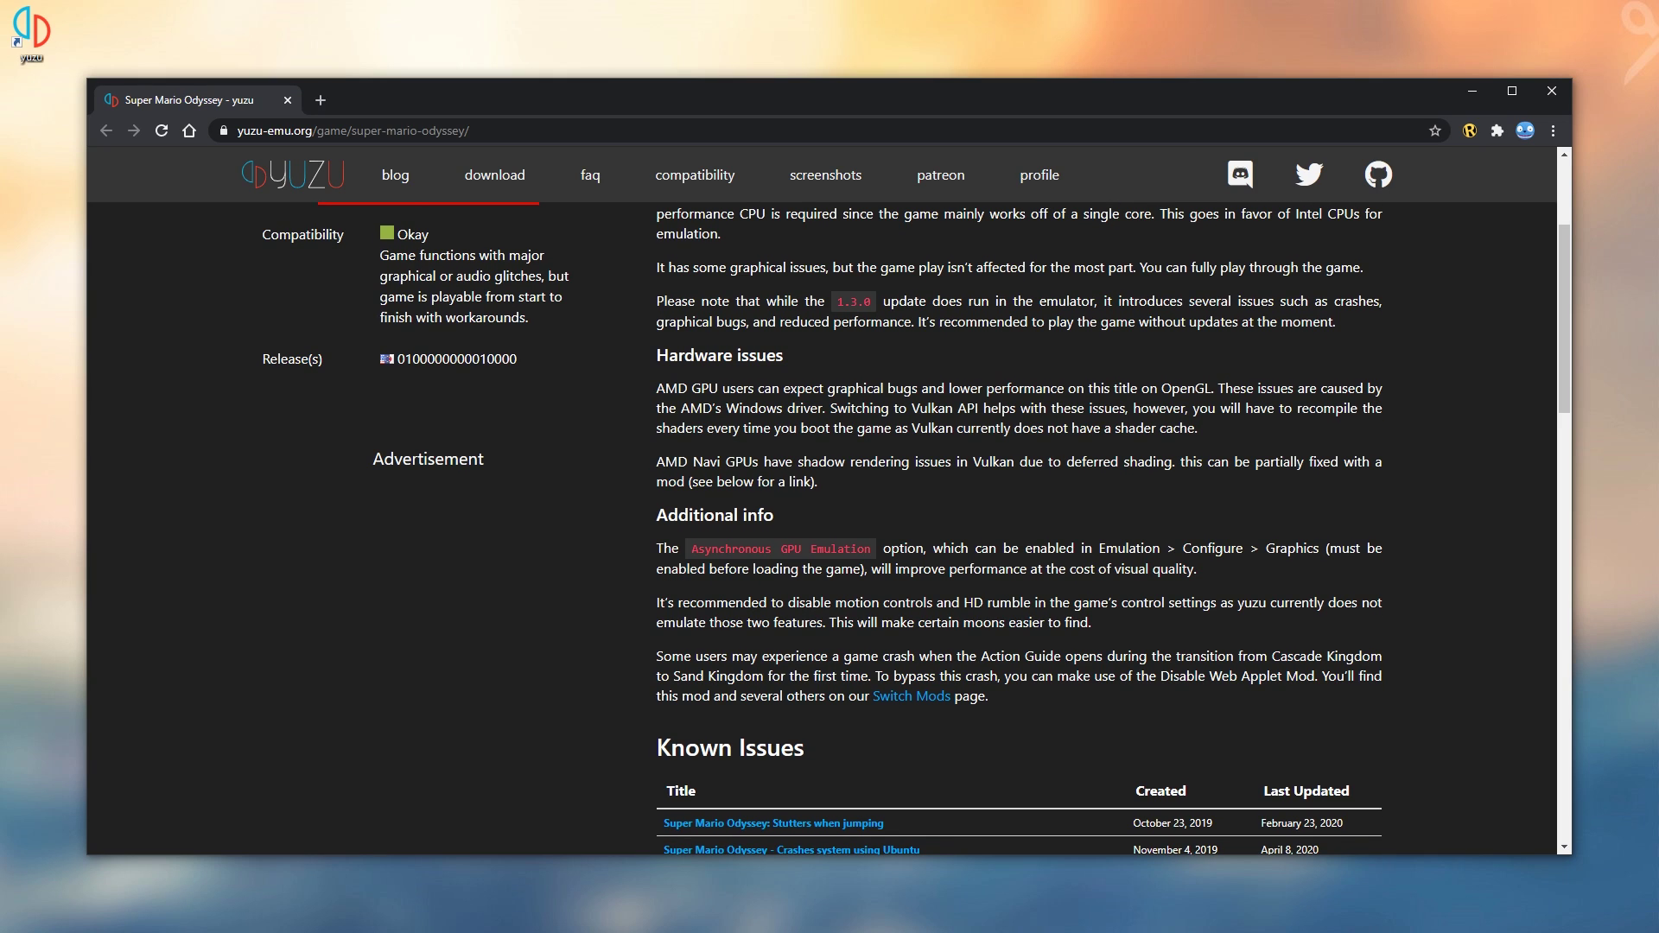
{"action": "middle_click", "coordinate": [1466, 381]}
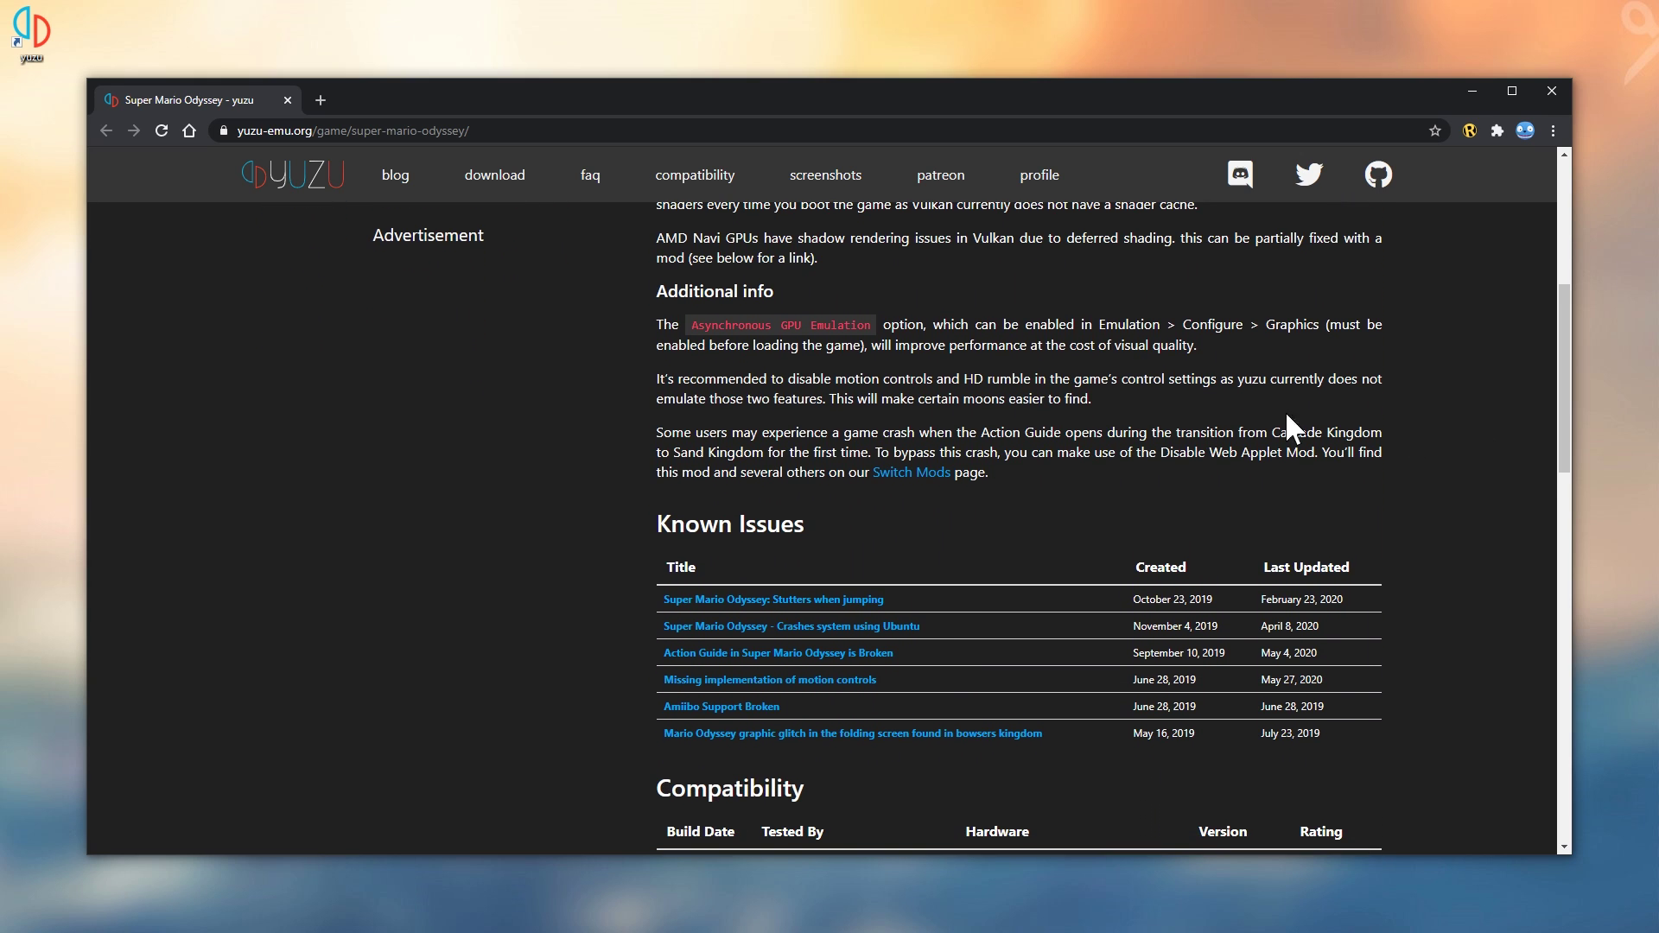
{"action": "left_click_drag", "start_coordinate": [689, 325], "coordinate": [878, 345]}
{"action": "left_click", "coordinate": [1424, 389]}
Examine the known issues, compatibility reports by hardware, savefiles and screenshots on the Super Mario Odyssey page
{"action": "middle_click", "coordinate": [1454, 370]}
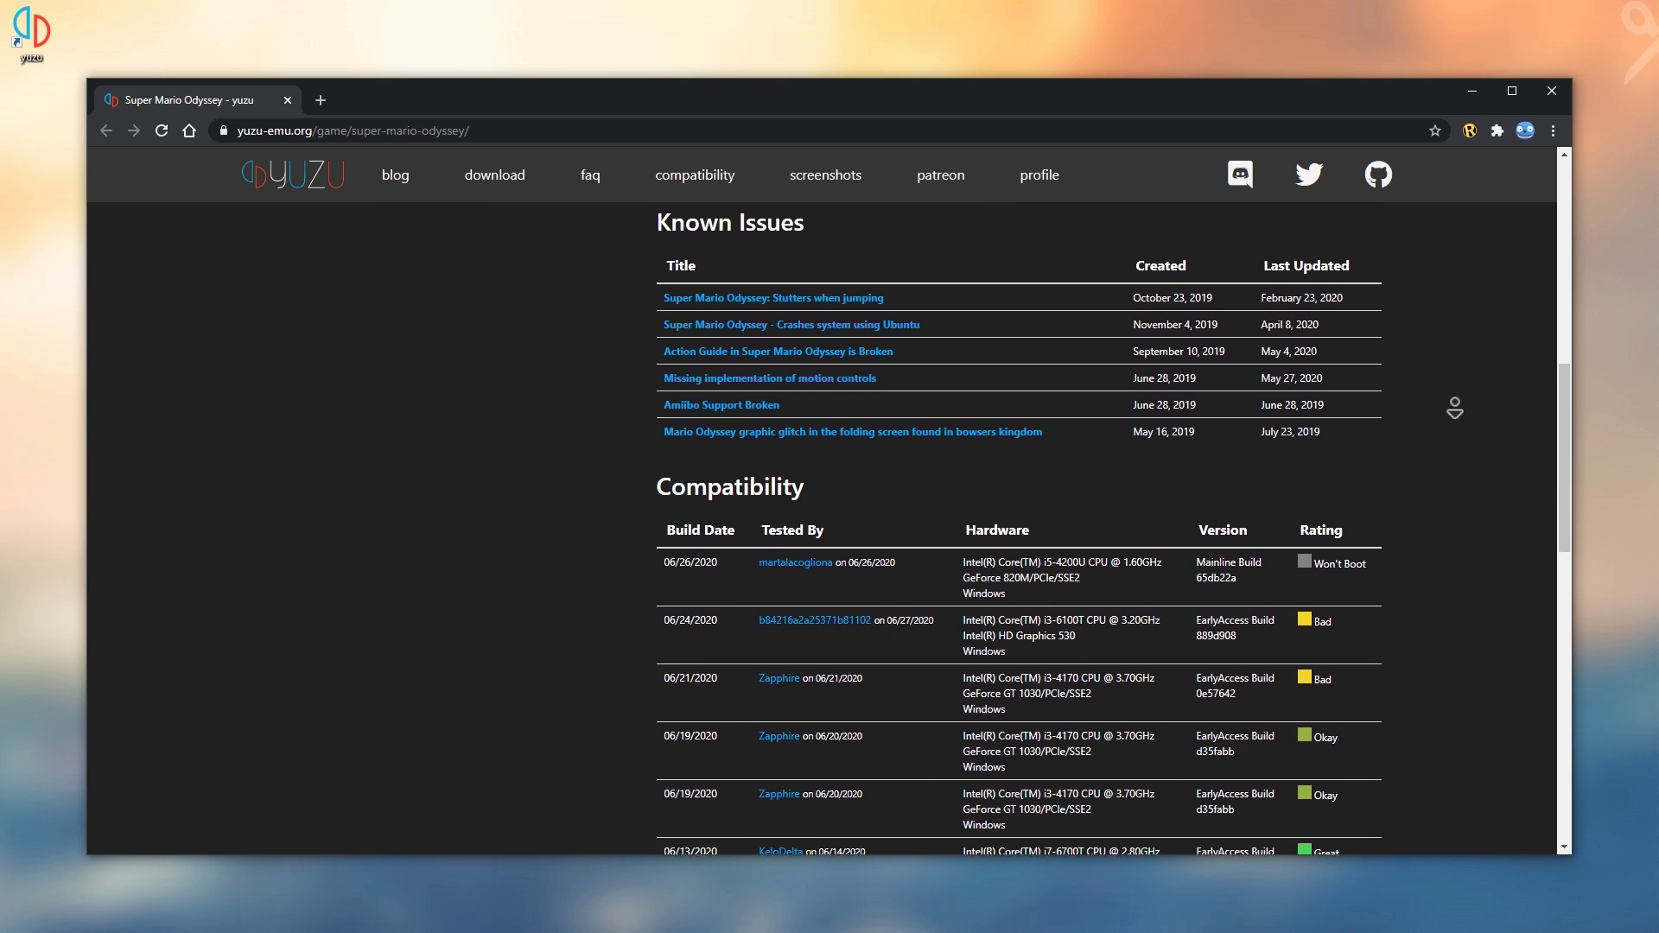
{"action": "left_click", "coordinate": [1456, 408]}
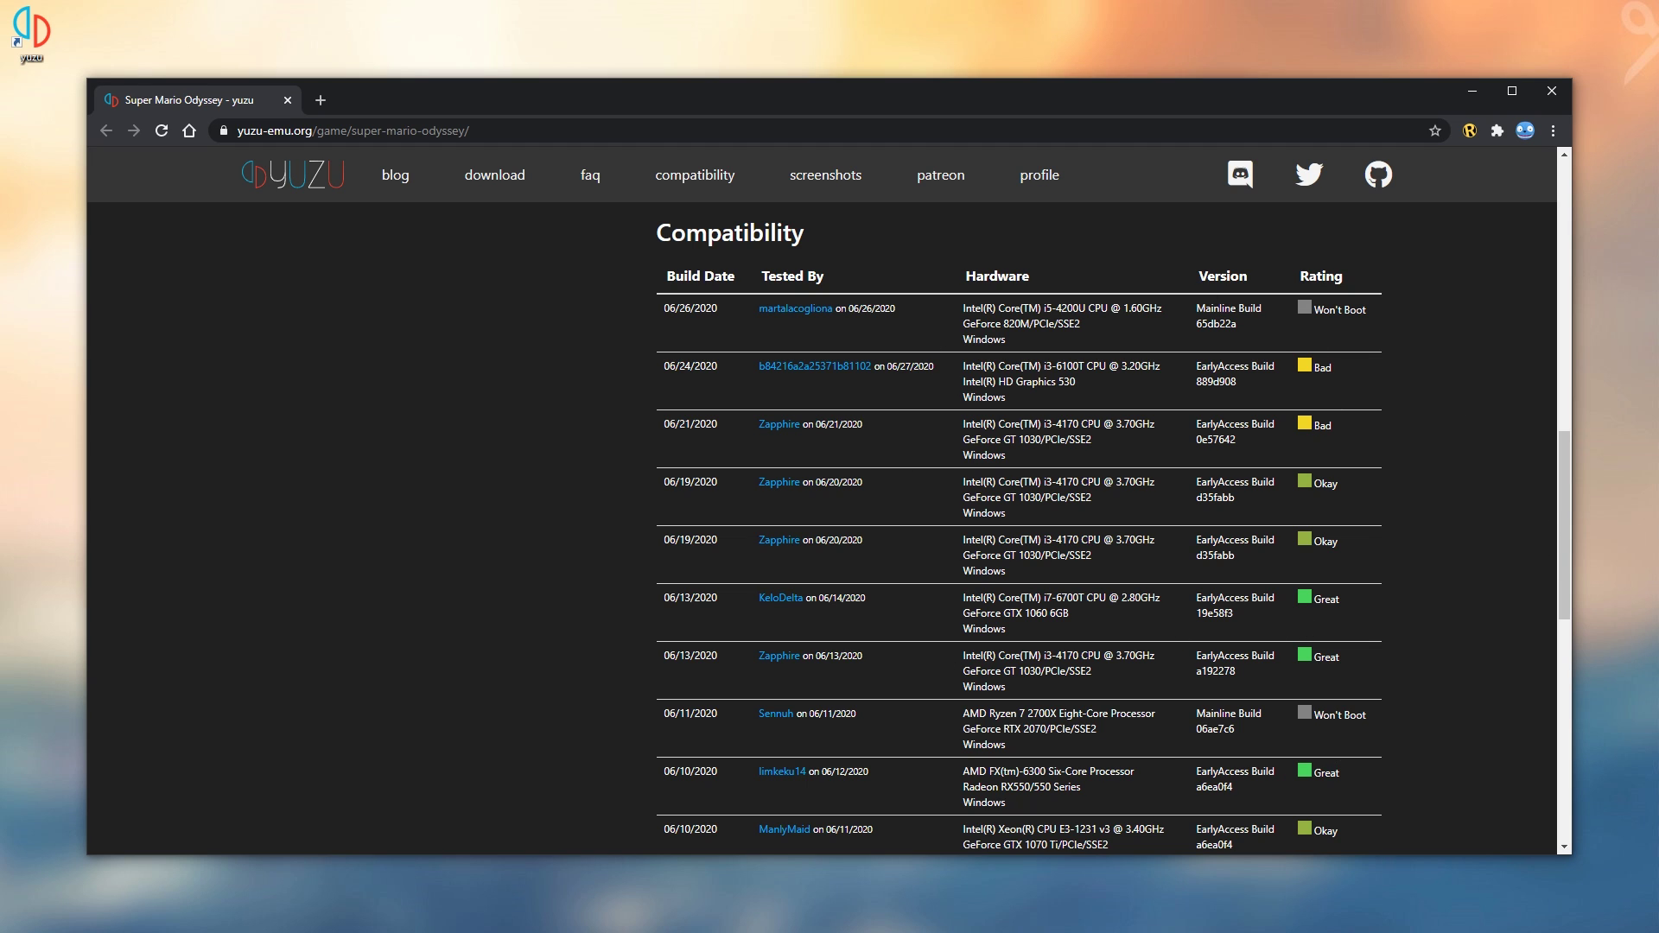
{"action": "left_click_drag", "start_coordinate": [1042, 598], "coordinate": [1089, 599]}
{"action": "left_click", "coordinate": [1483, 586]}
{"action": "middle_click", "coordinate": [1483, 435]}
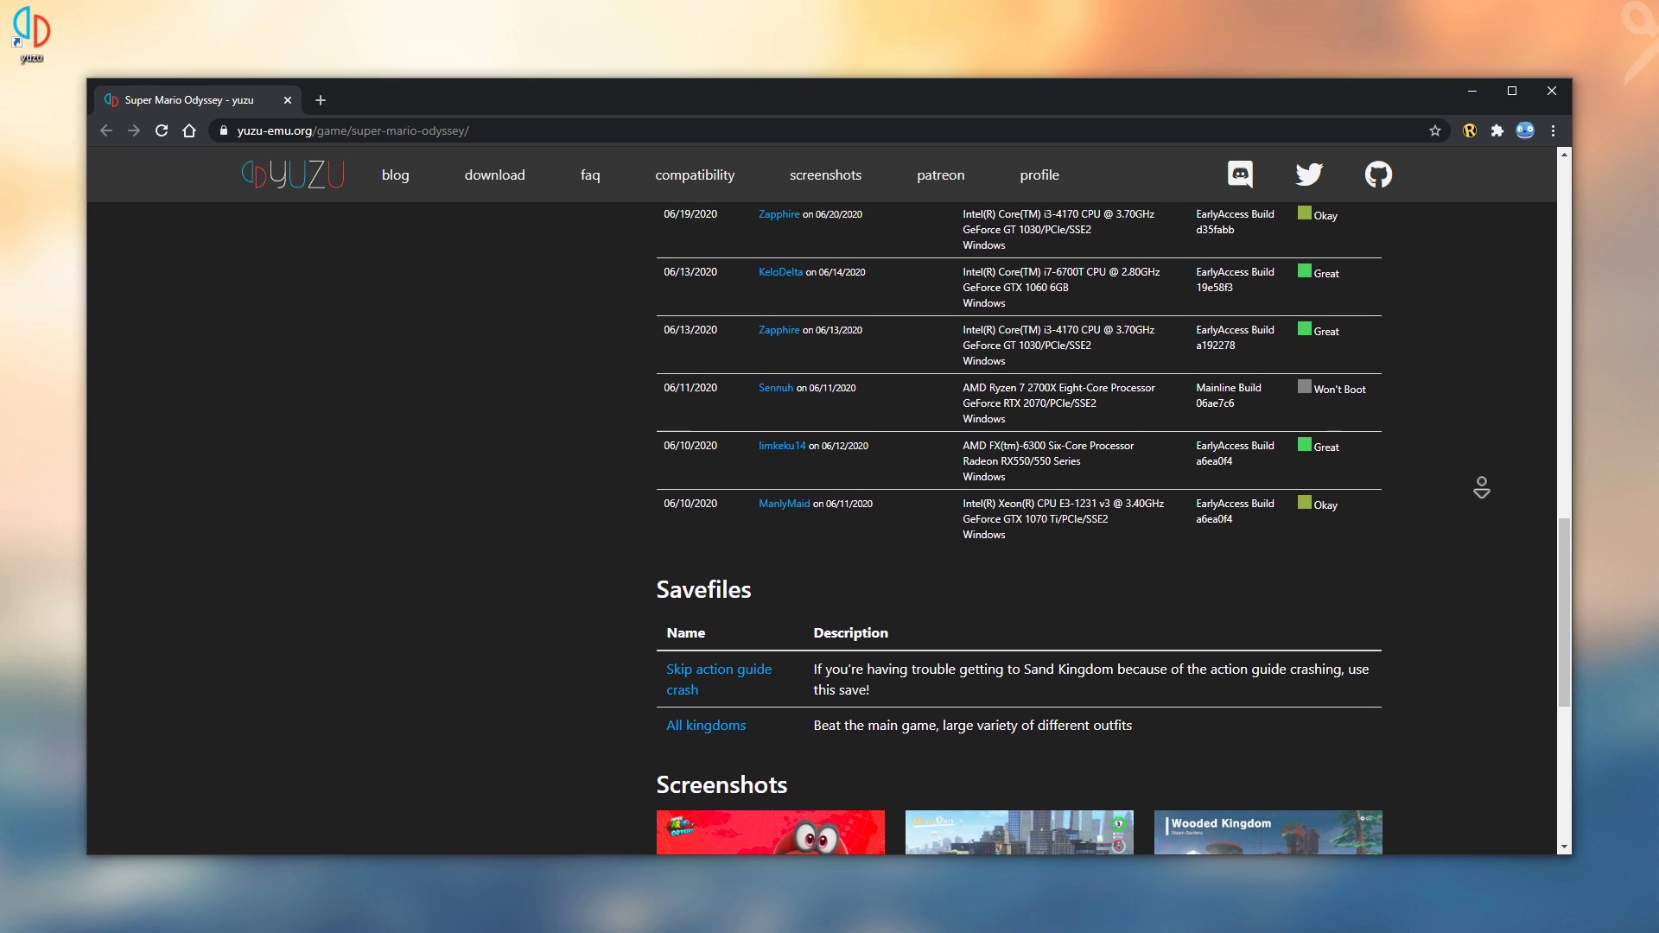
{"action": "left_click", "coordinate": [1469, 489]}
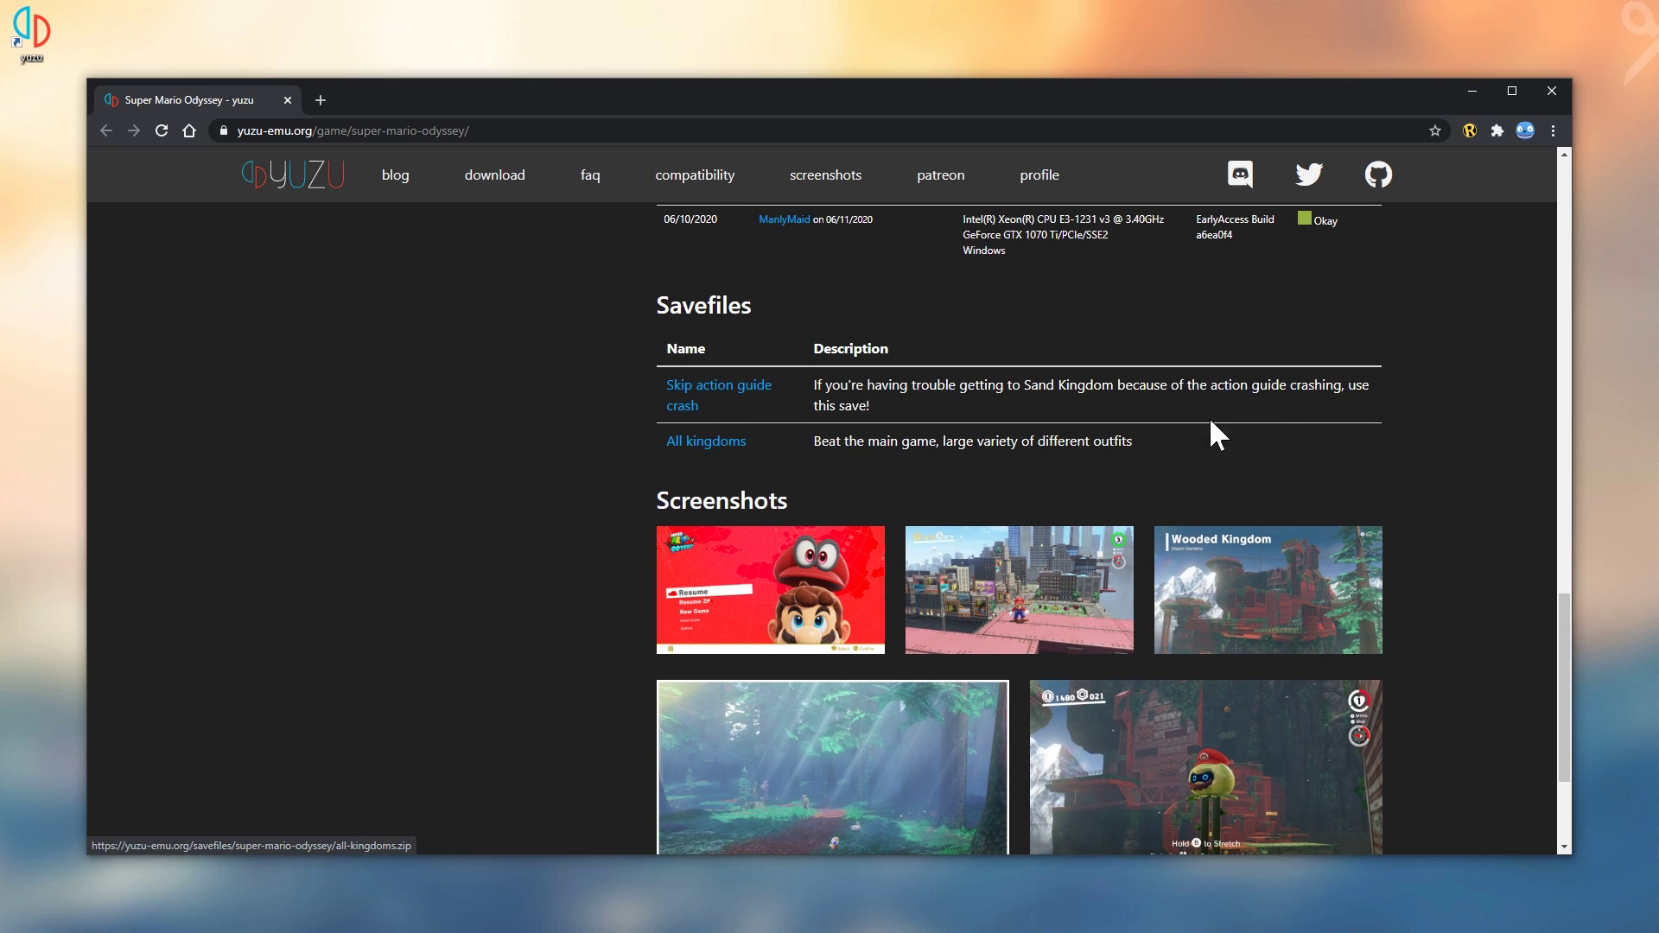
{"action": "middle_click", "coordinate": [1476, 424]}
{"action": "left_click", "coordinate": [1469, 484]}
Review the Super Mario Odyssey mods and the game versions they apply to on the Switch Mods wiki page
{"action": "middle_click", "coordinate": [1460, 428]}
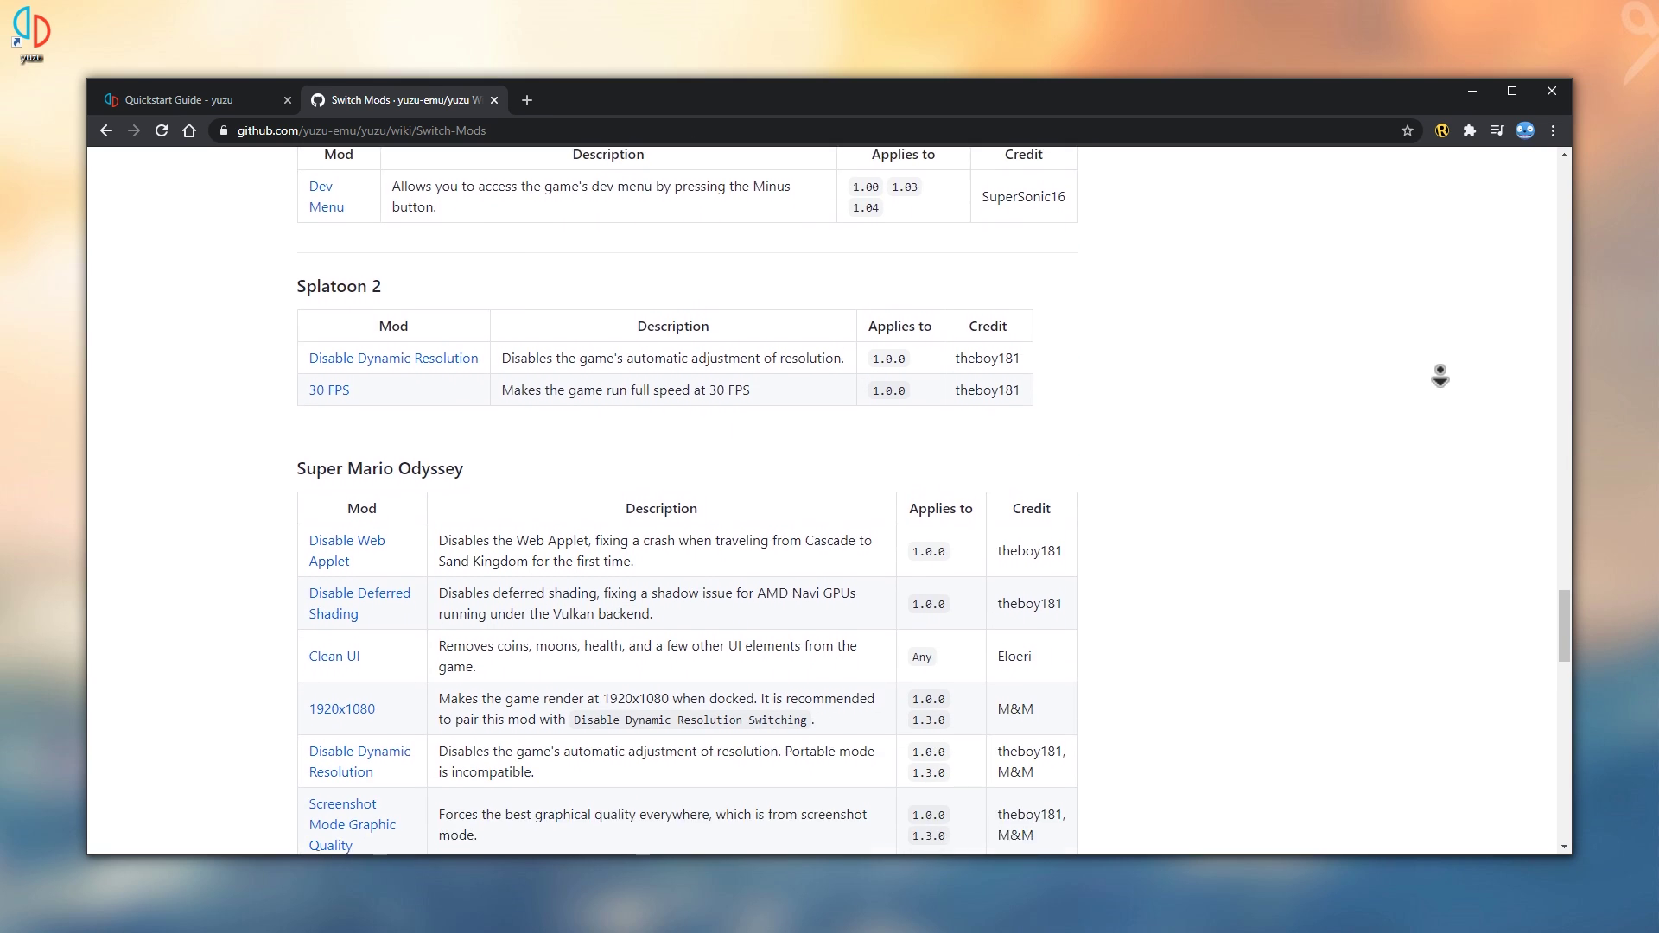
{"action": "middle_click", "coordinate": [1448, 385]}
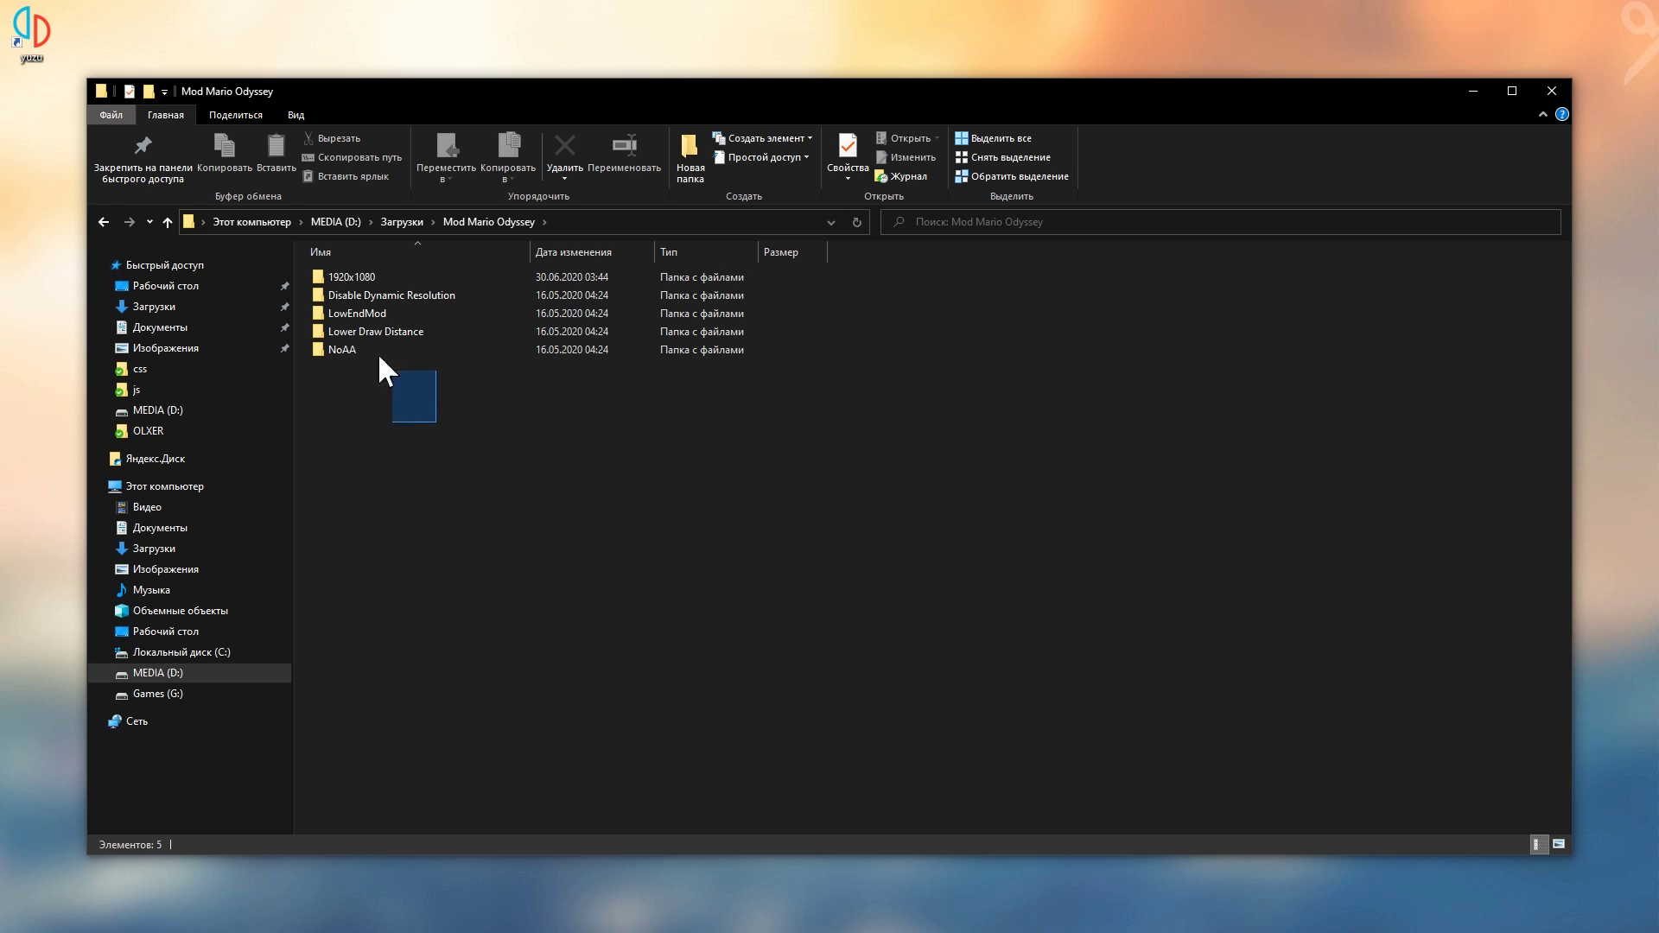
Copy the 1920x1080, Disable Dynamic Resolution, LowEndMod, Lower Draw Distance and NoAA folders from Mod Mario Odyssey and minimize the folder window
{"action": "left_click_drag", "start_coordinate": [379, 355], "coordinate": [328, 290]}
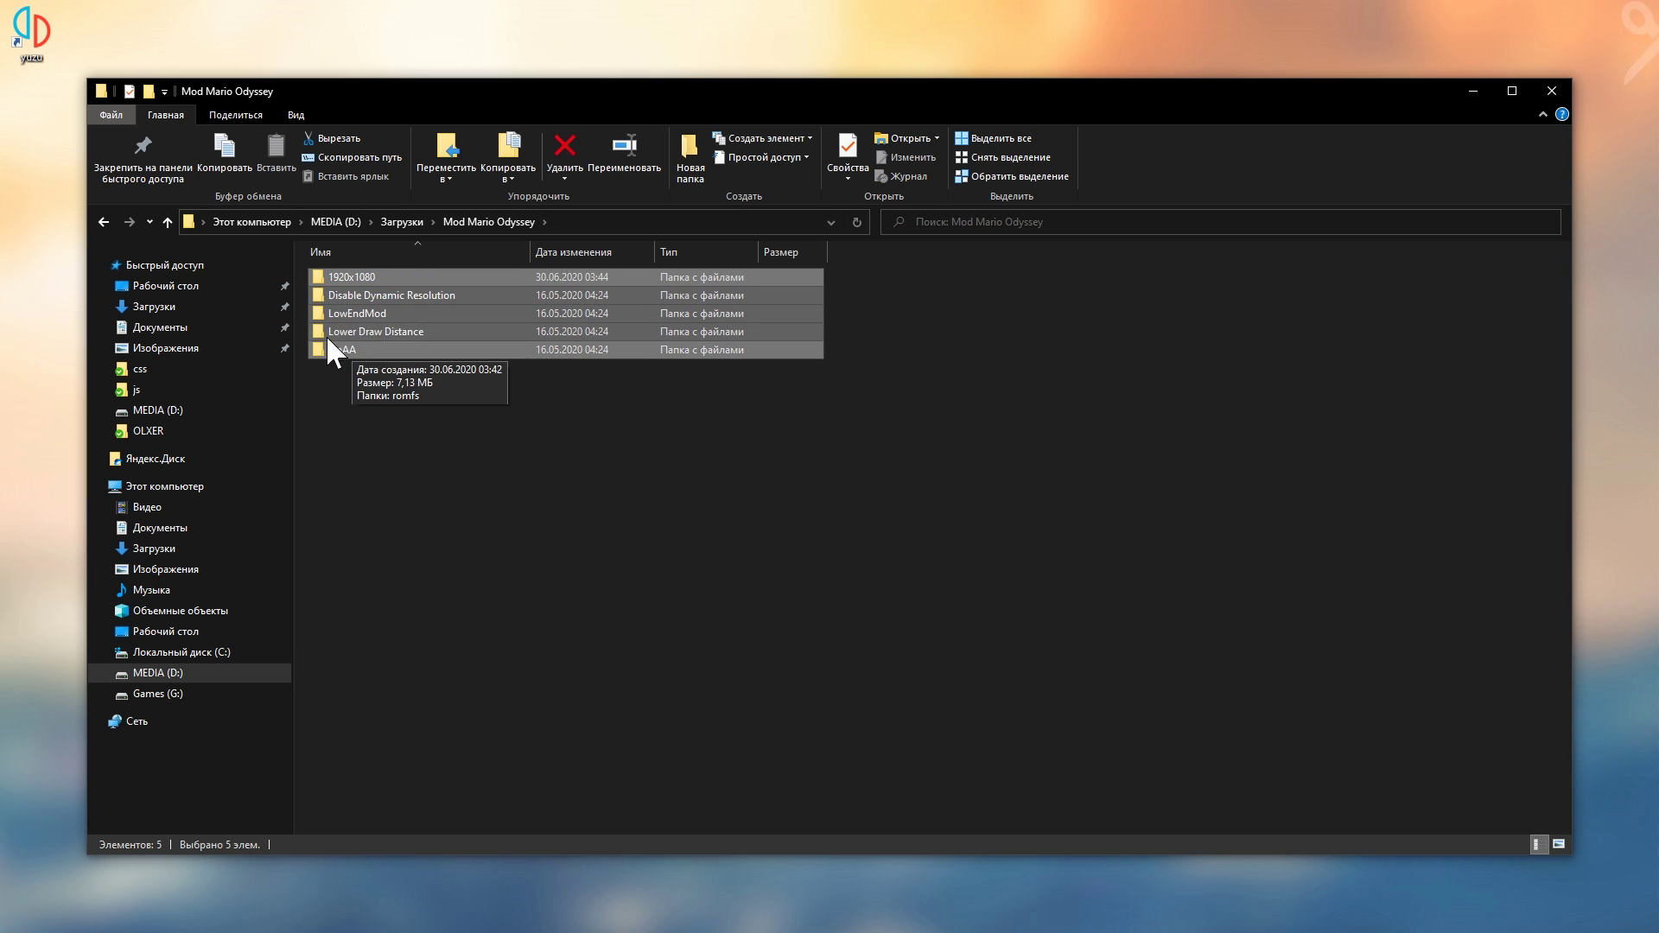
{"action": "right_click", "coordinate": [369, 315]}
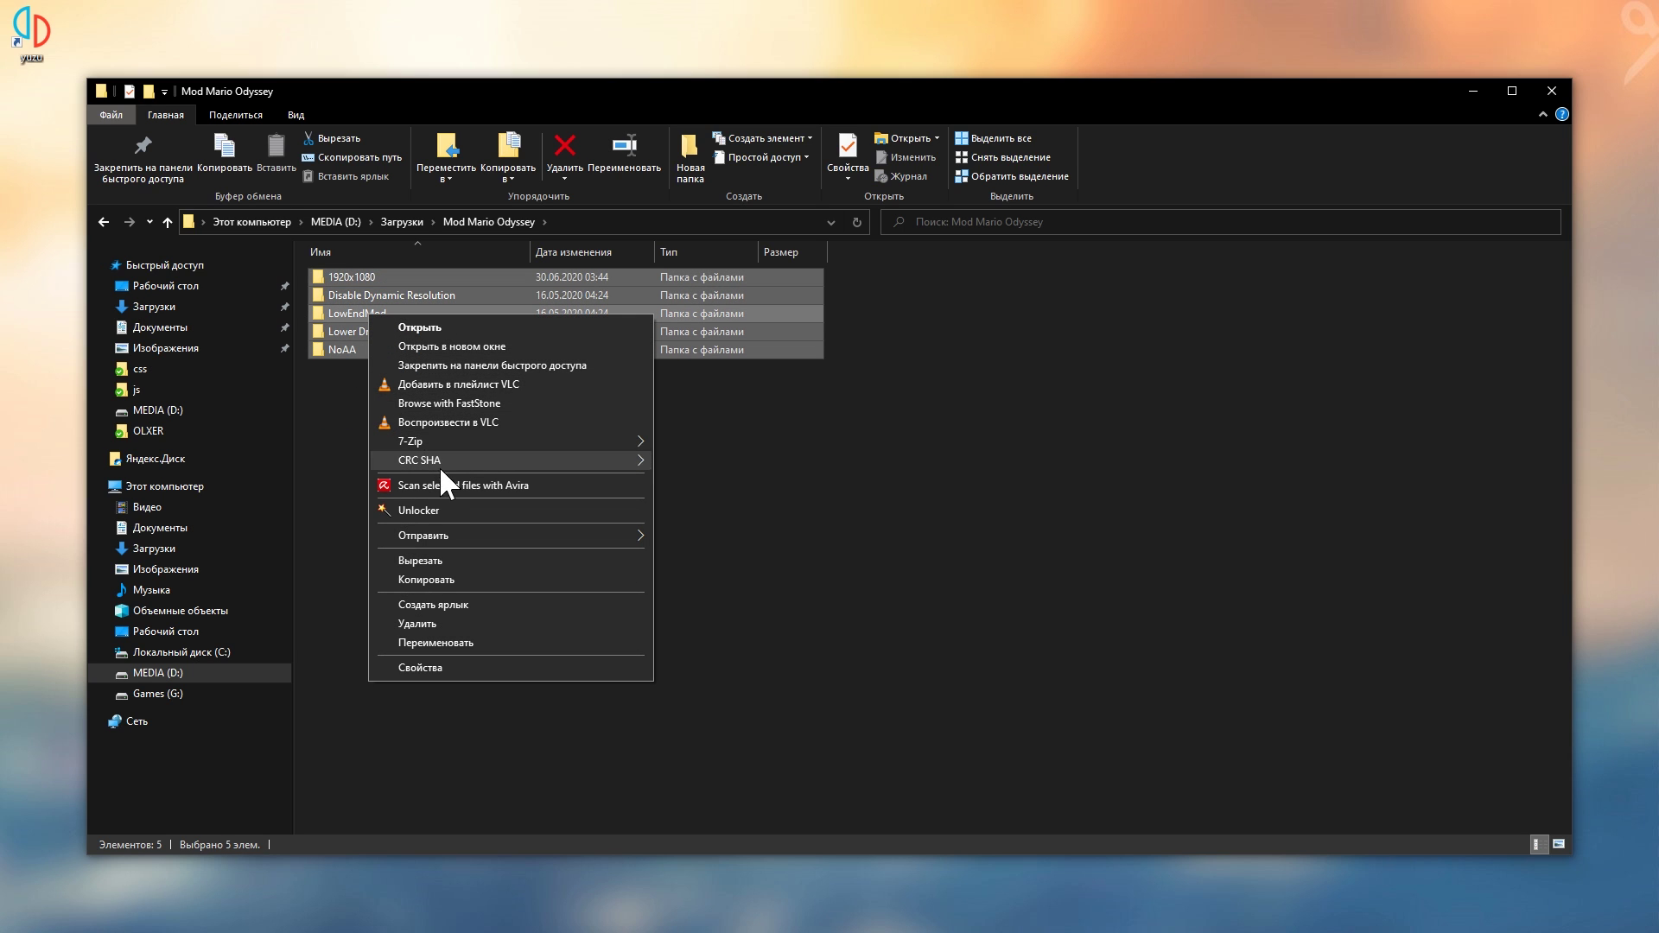
{"action": "left_click", "coordinate": [433, 577]}
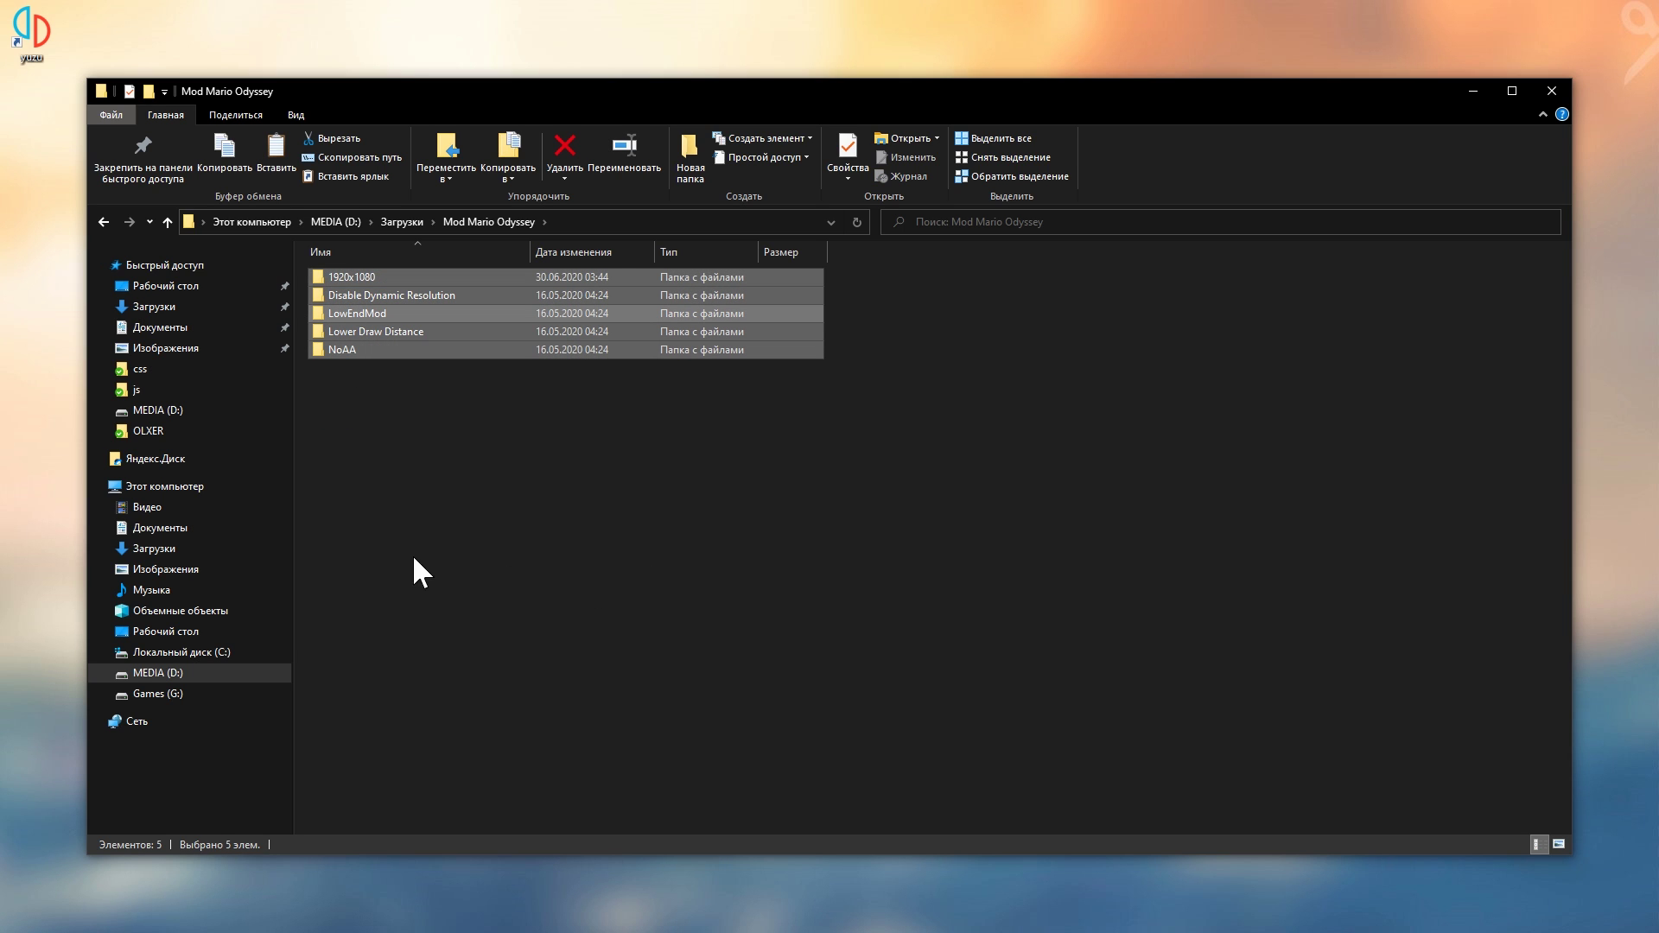
{"action": "left_click", "coordinate": [1465, 92]}
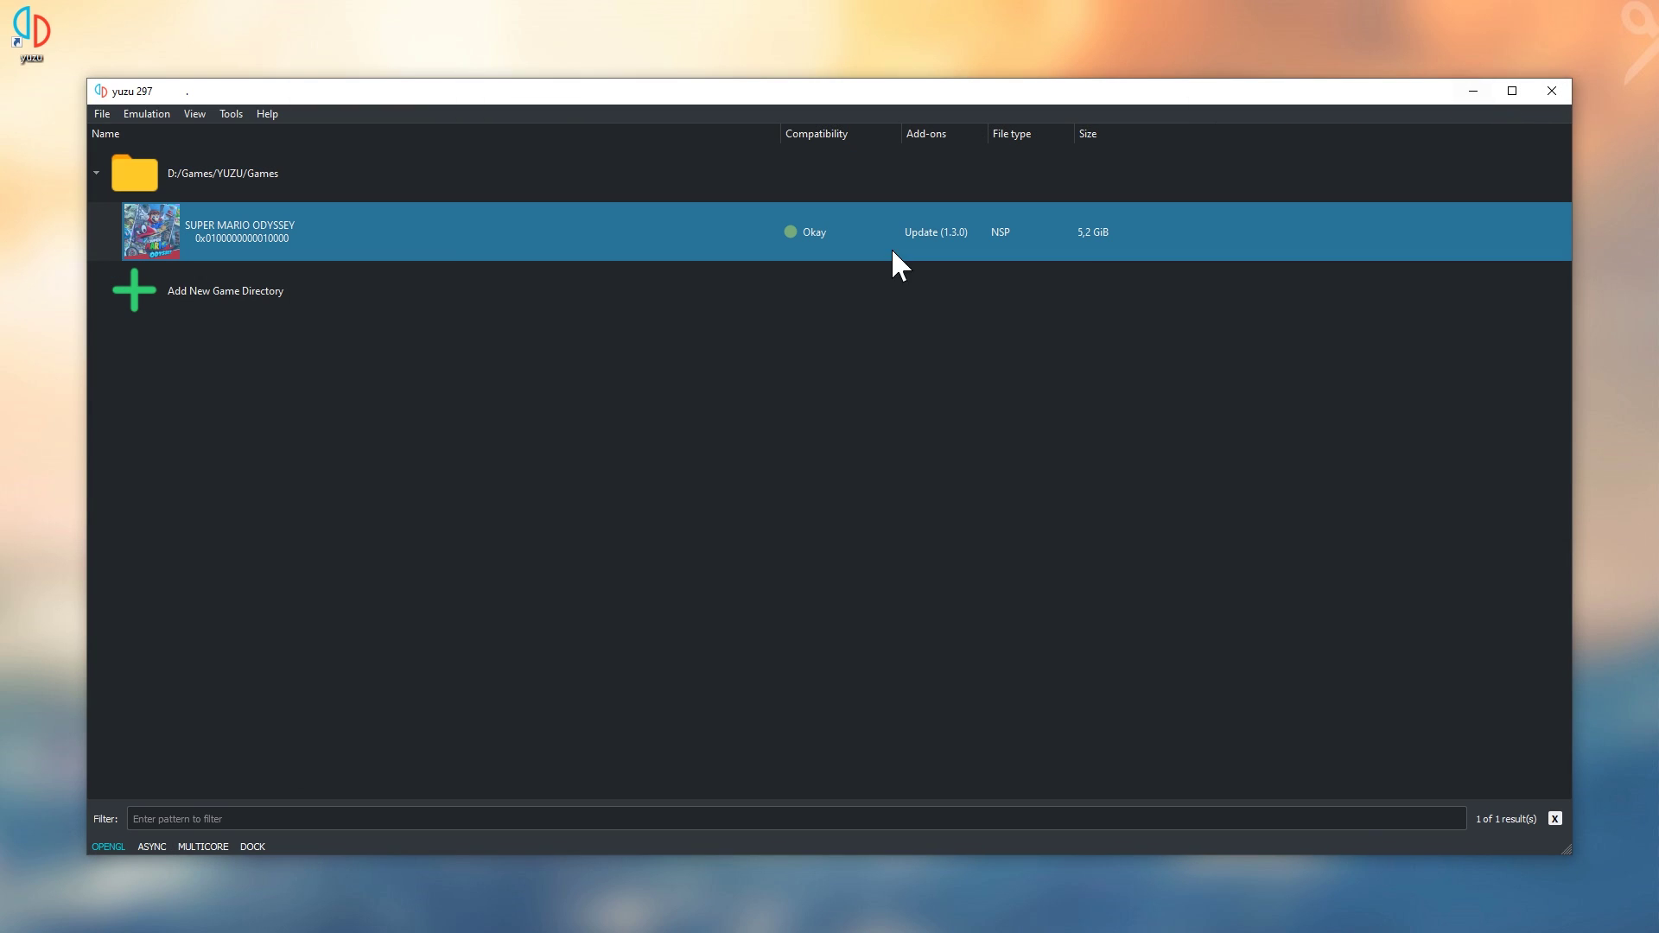
Paste the copied mod folders into the mod data location of SUPER MARIO ODYSSEY and close the folder
{"action": "right_click", "coordinate": [437, 242]}
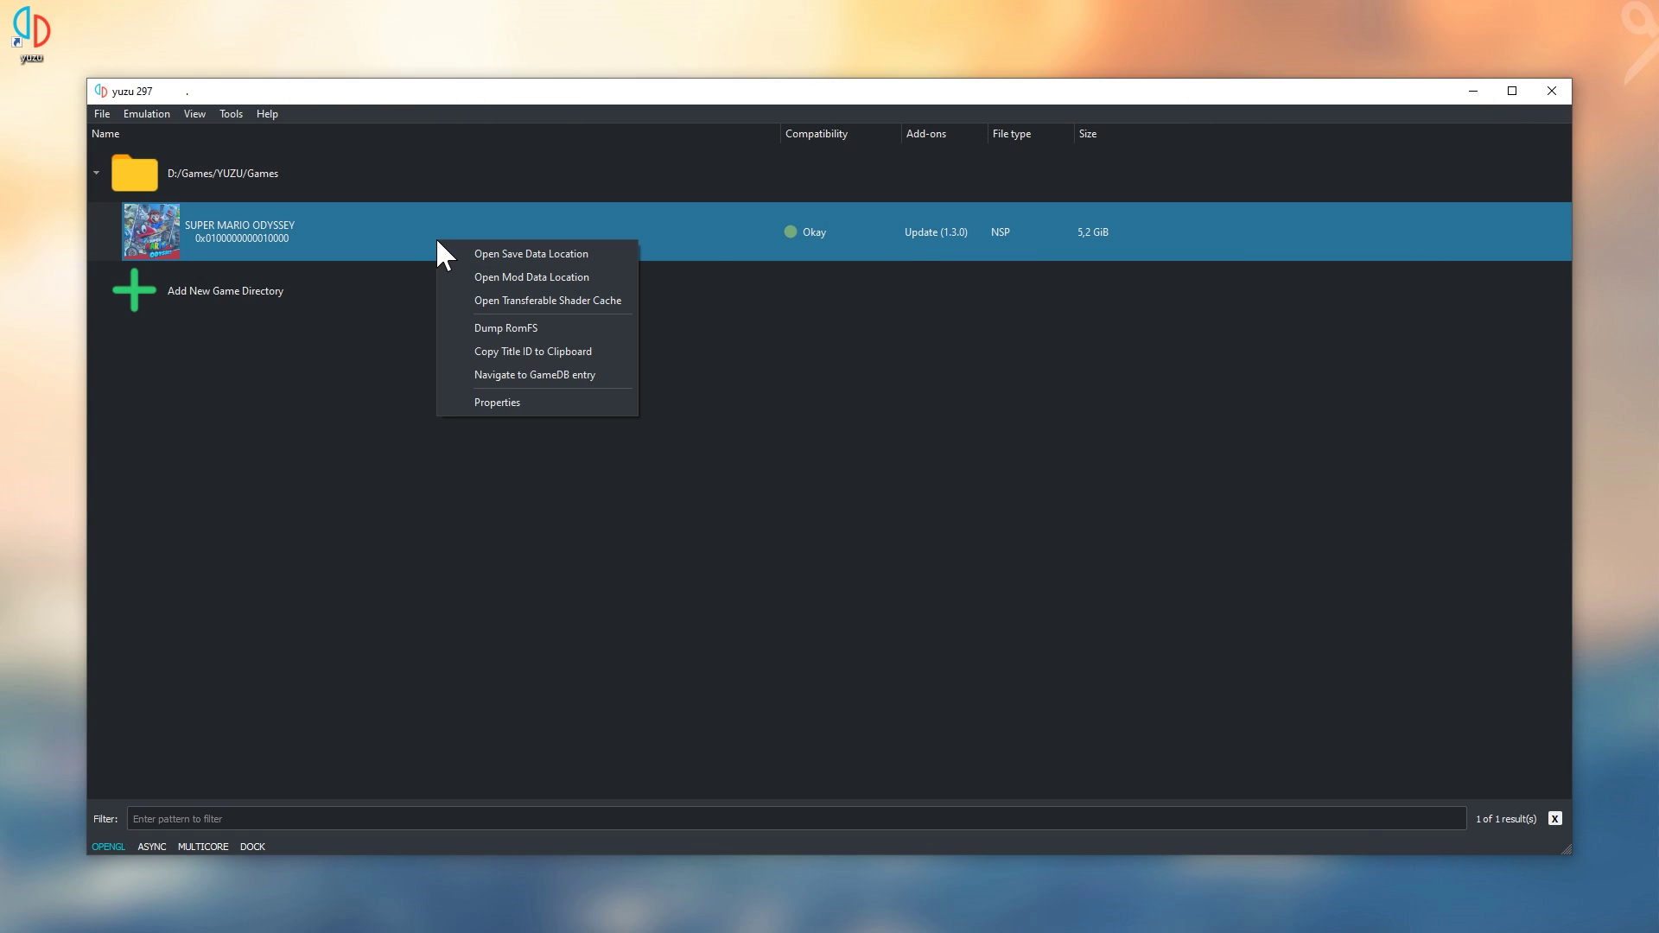
{"action": "left_click", "coordinate": [537, 275]}
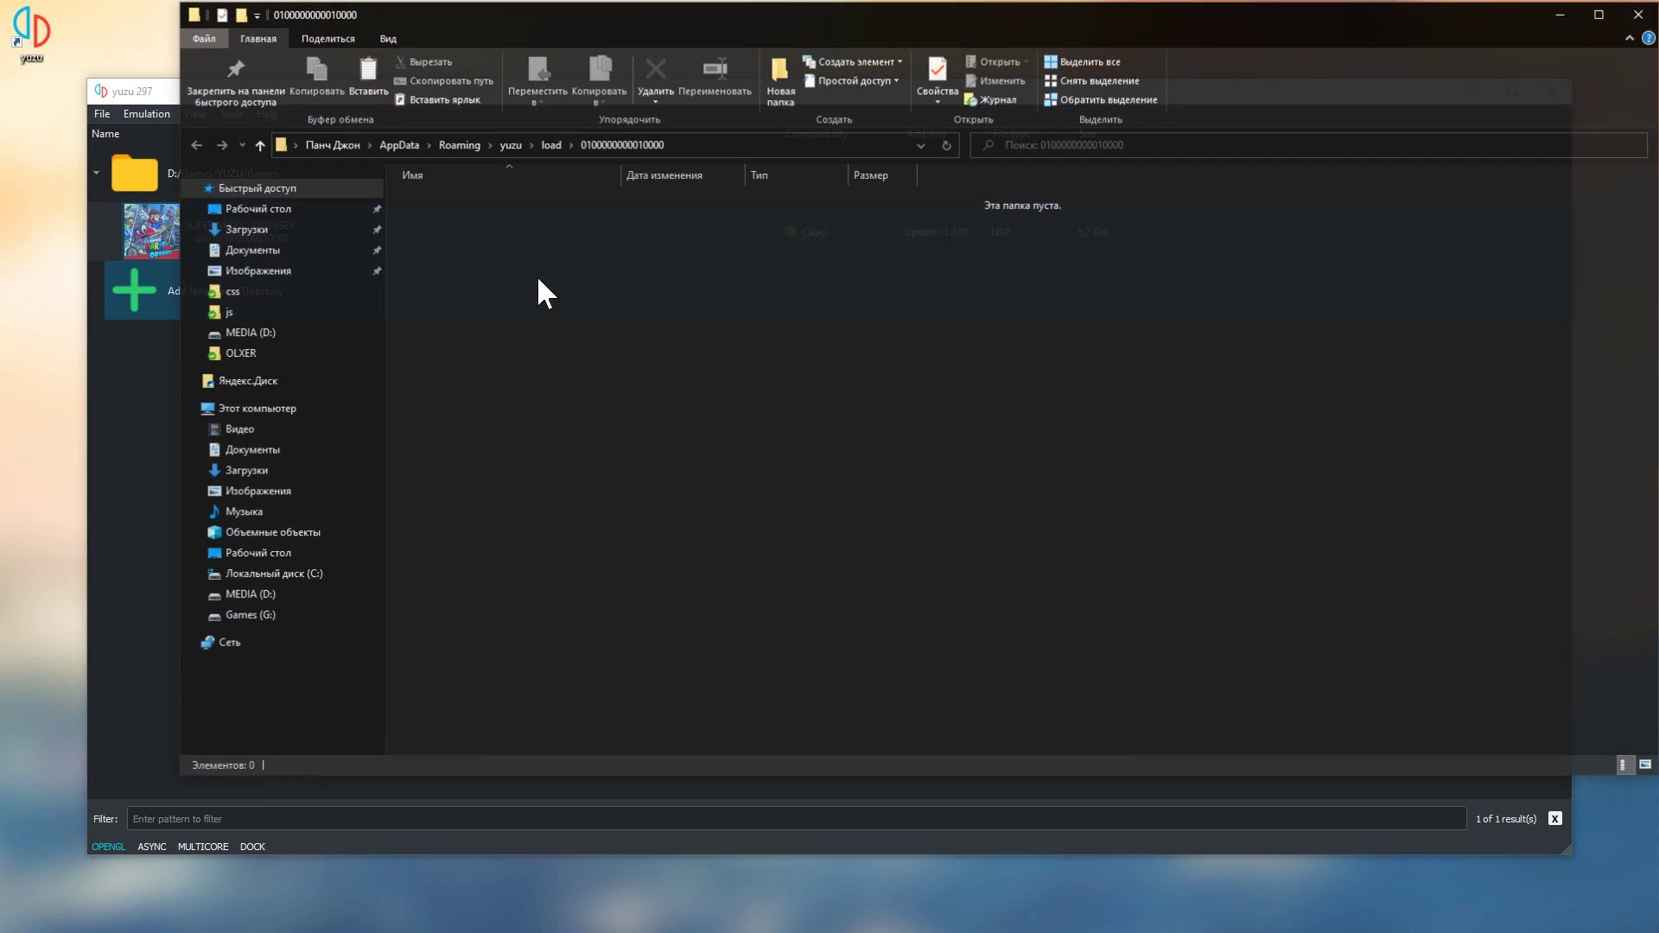
{"action": "right_click", "coordinate": [536, 275]}
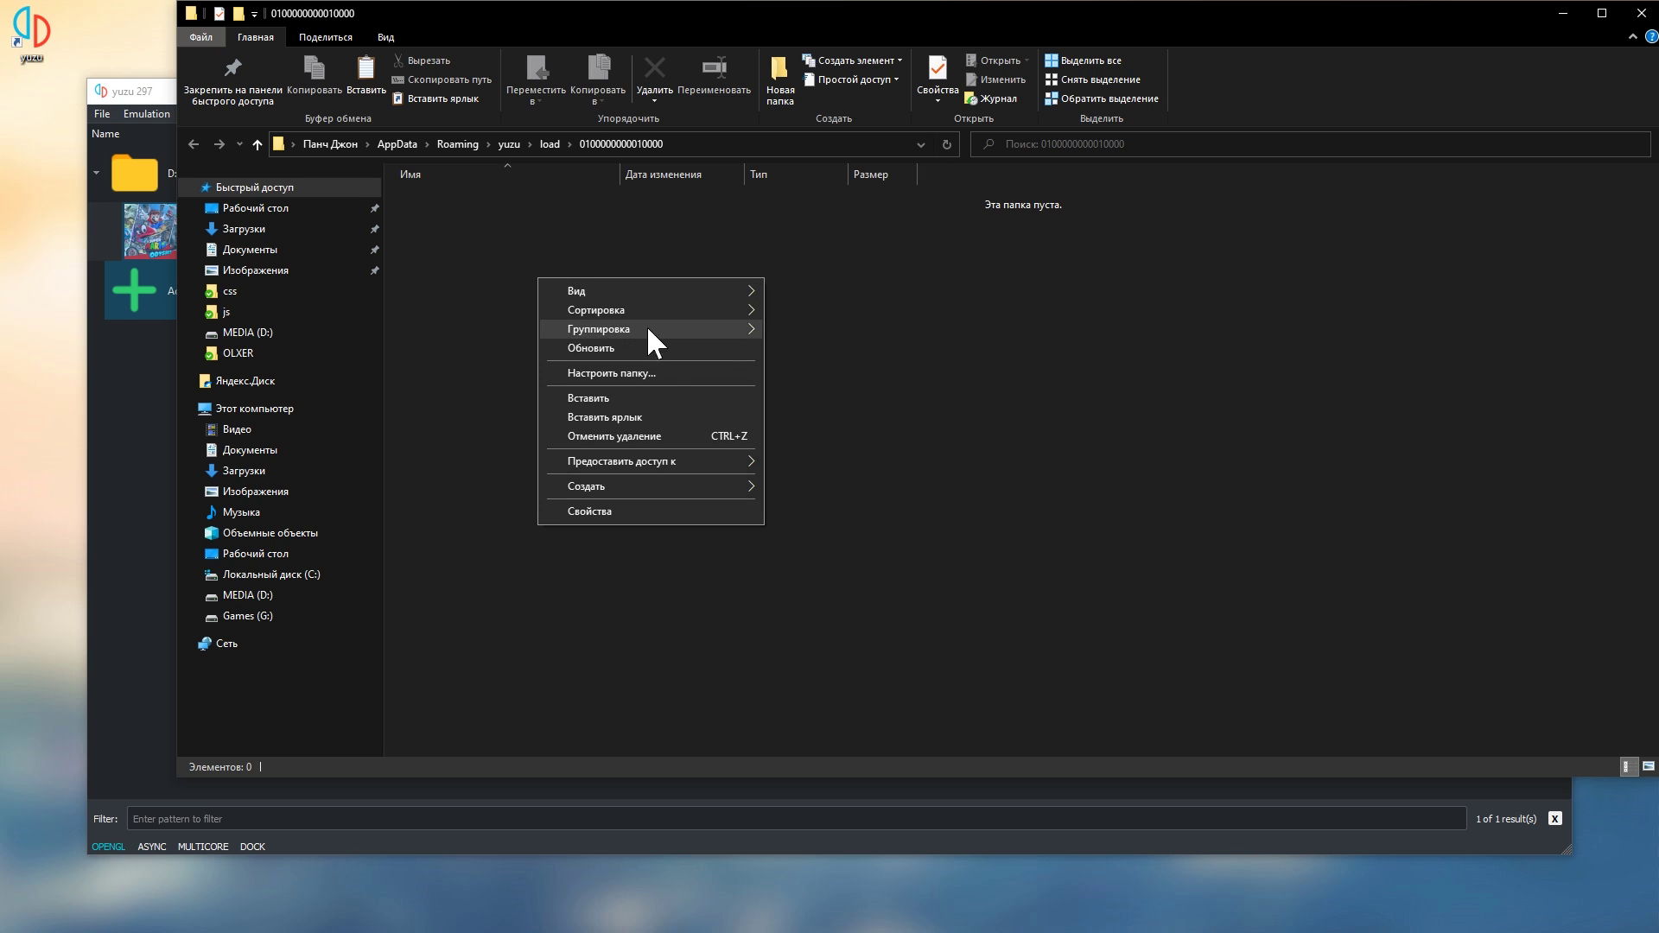
{"action": "left_click", "coordinate": [619, 398]}
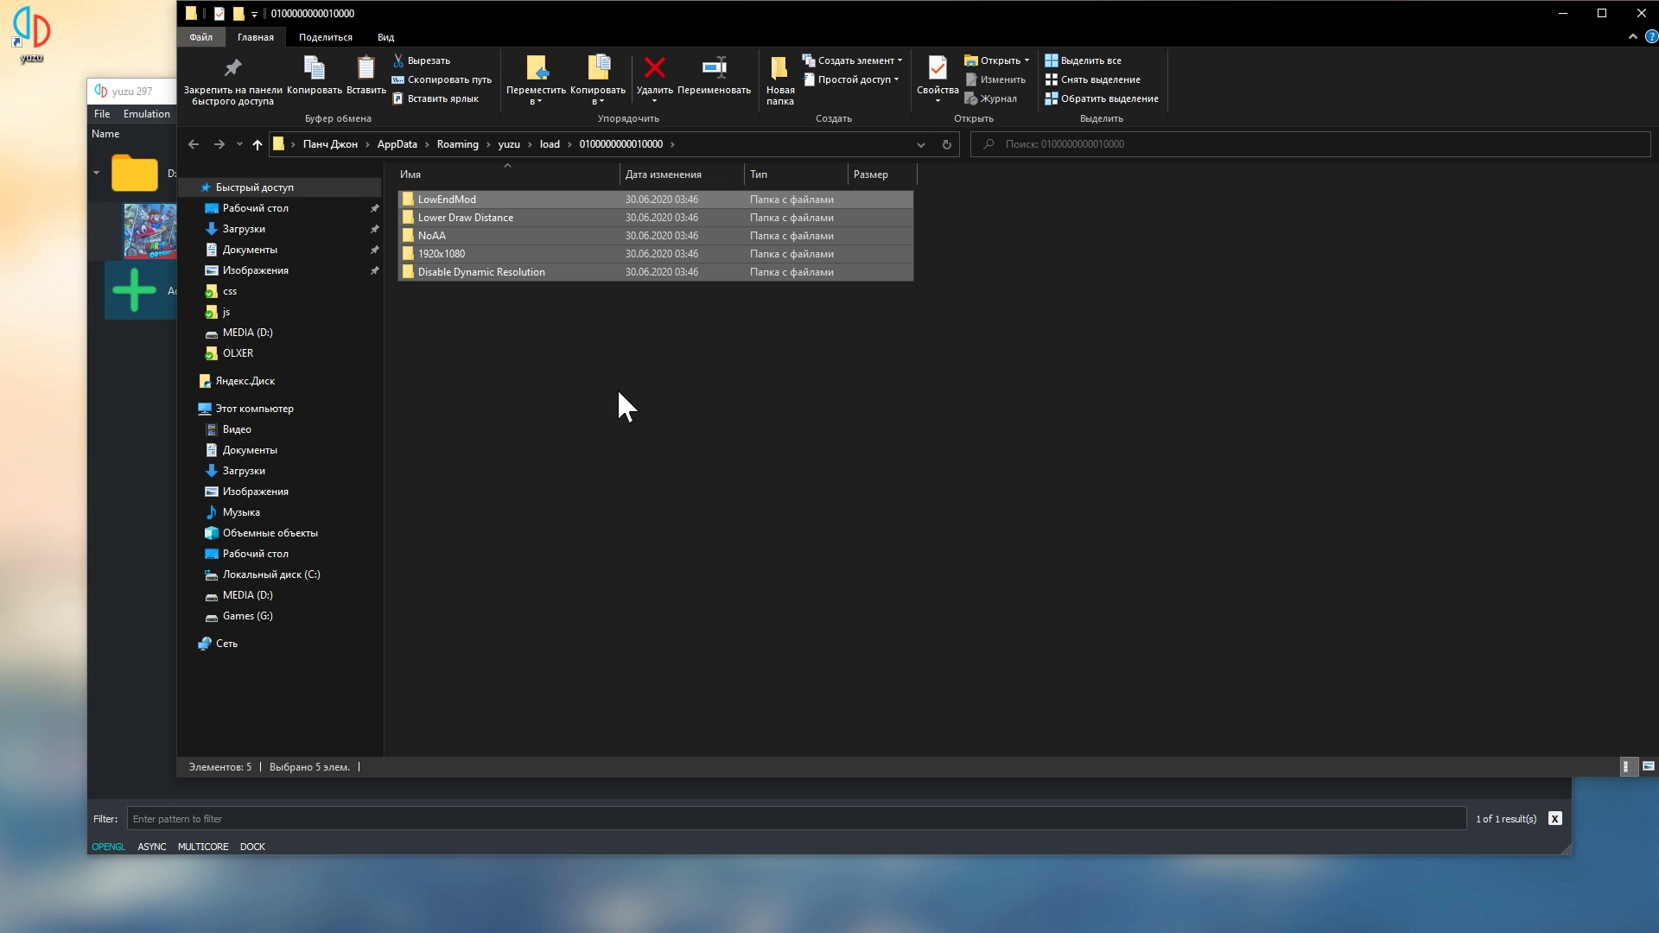
{"action": "left_click", "coordinate": [1641, 13]}
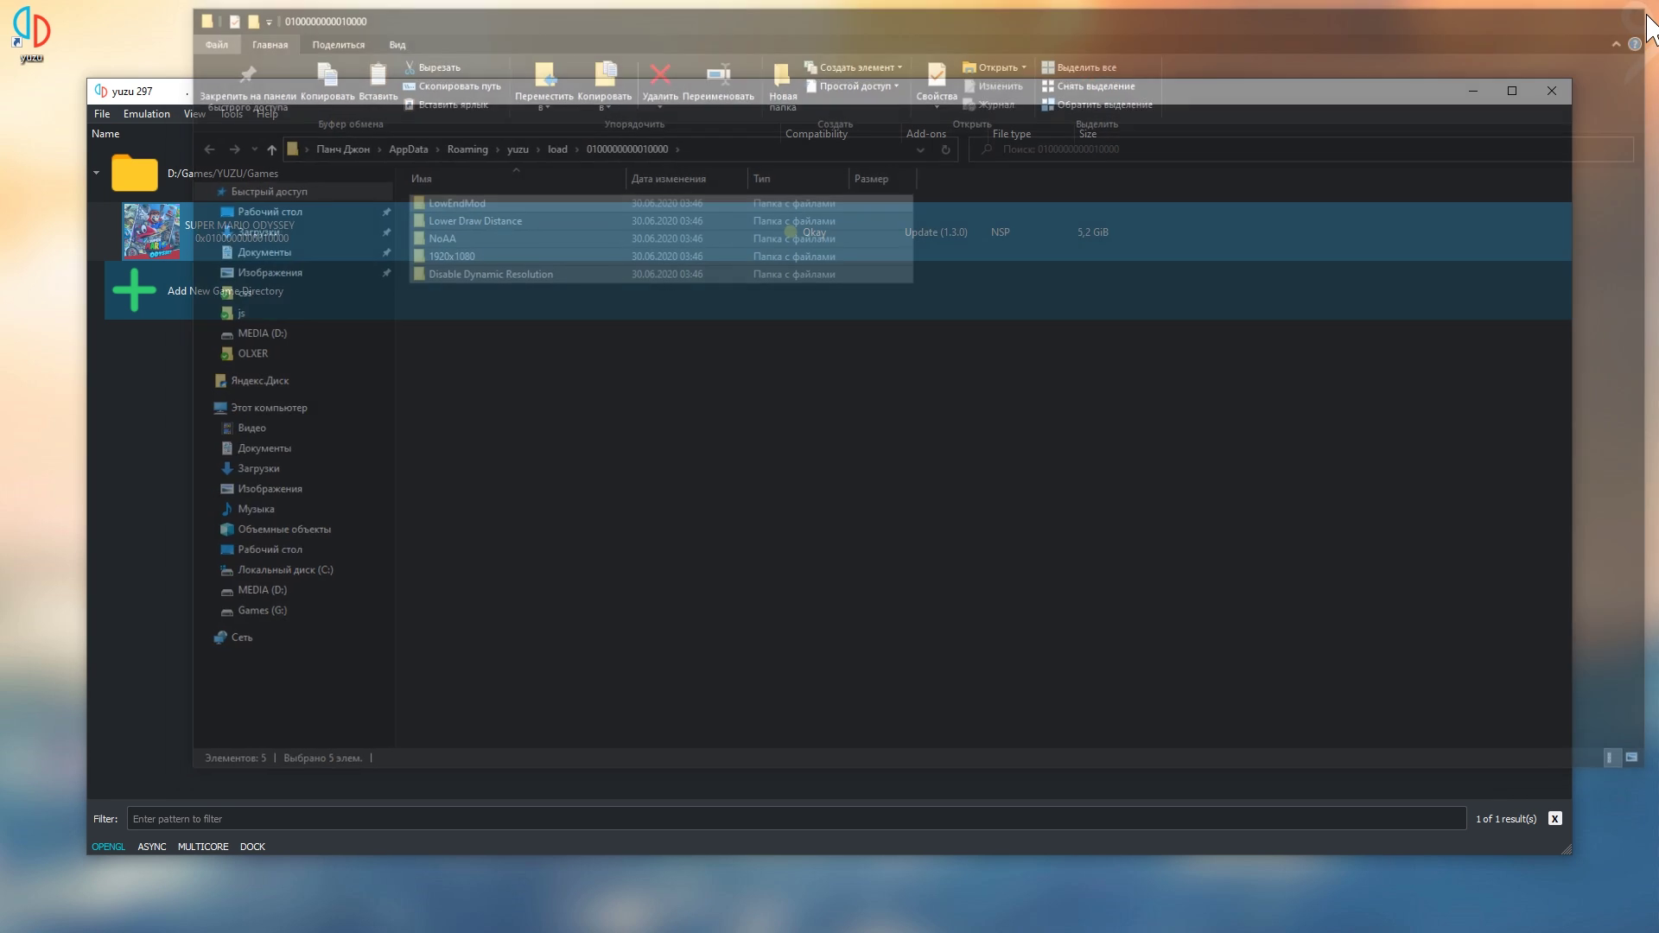
Disable the Lower Draw Distance add-on in the properties of SUPER MARIO ODYSSEY and accept the change
{"action": "right_click", "coordinate": [316, 231]}
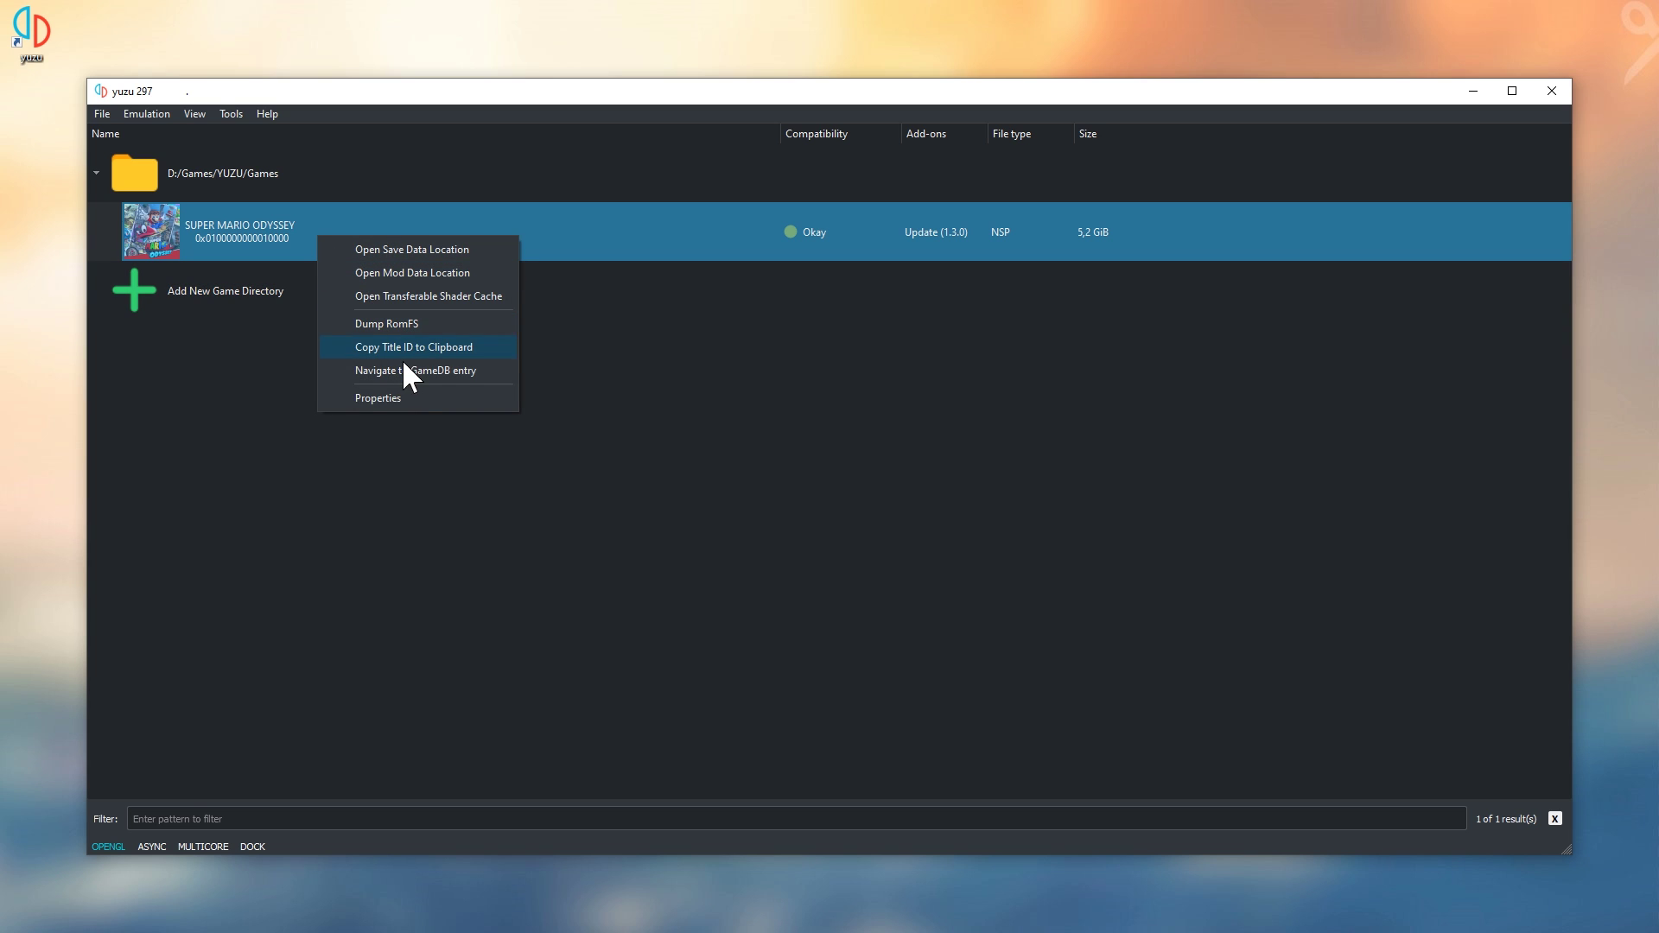
{"action": "left_click", "coordinate": [415, 397]}
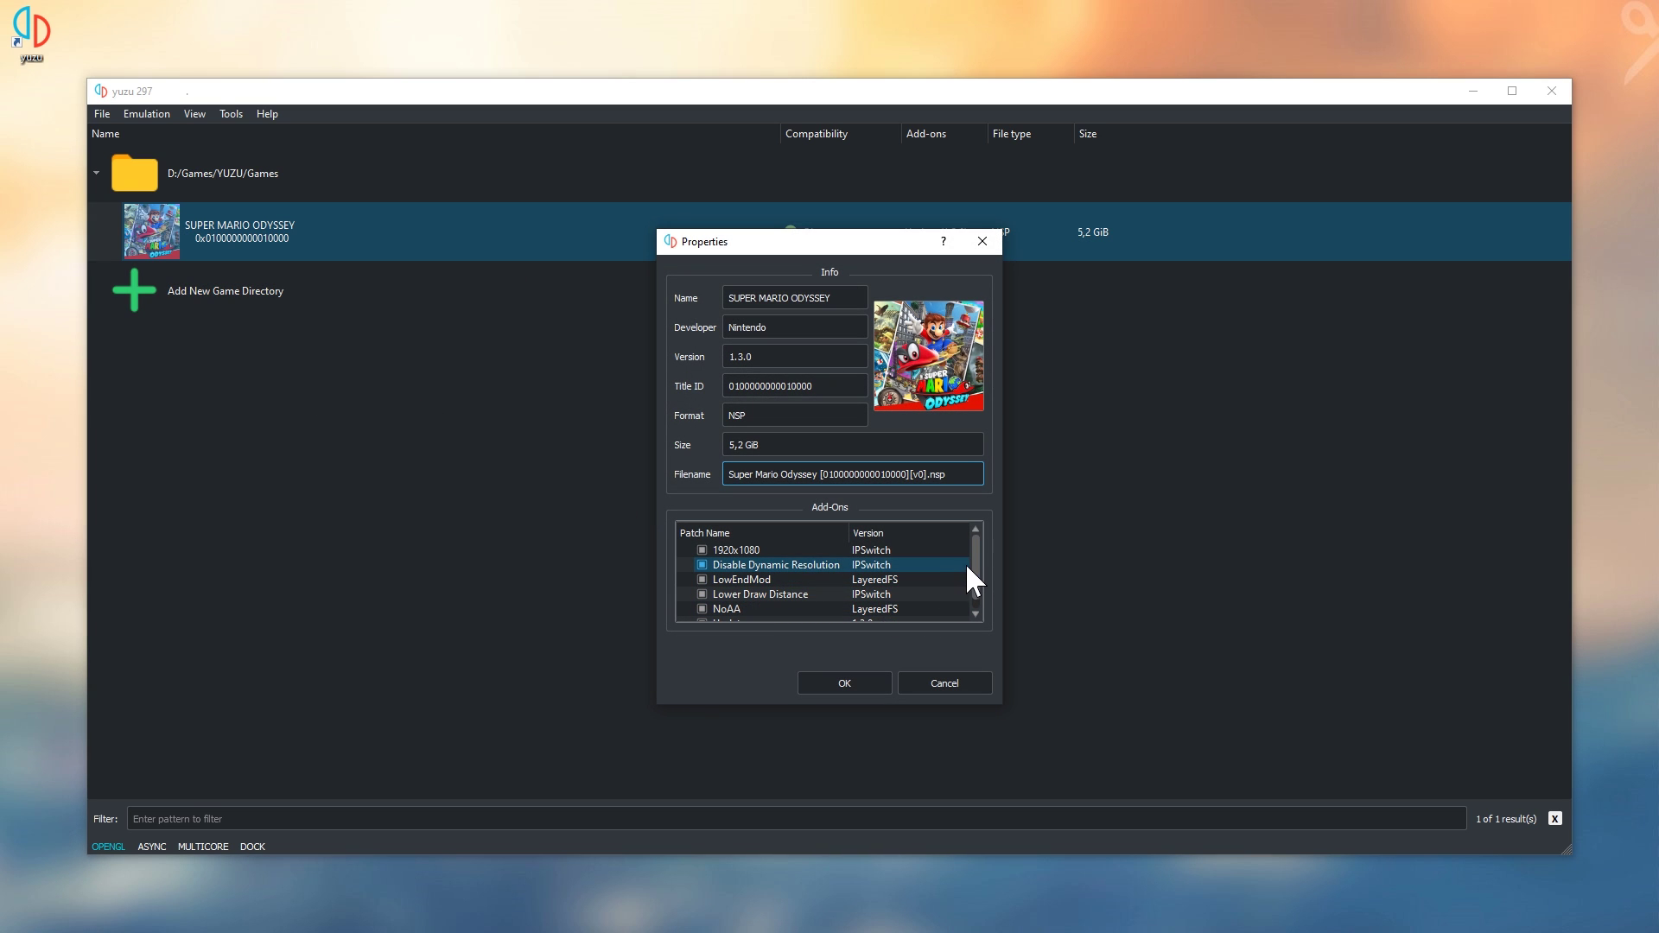
{"action": "left_click_drag", "start_coordinate": [973, 553], "coordinate": [971, 578]}
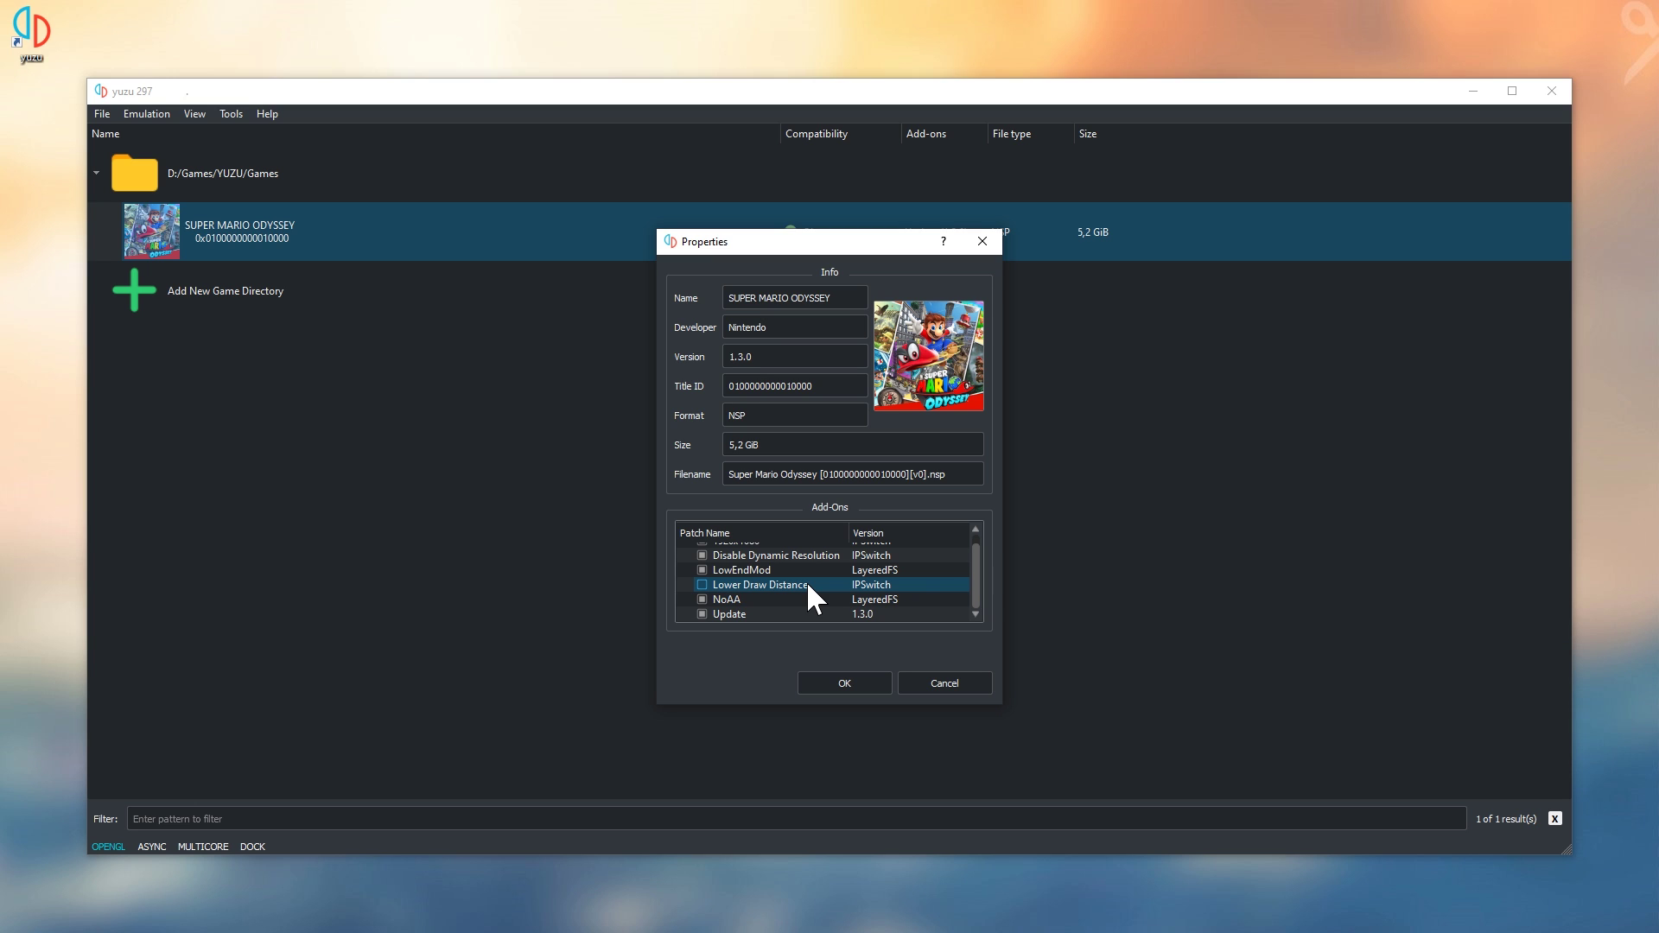
{"action": "left_click", "coordinate": [845, 684]}
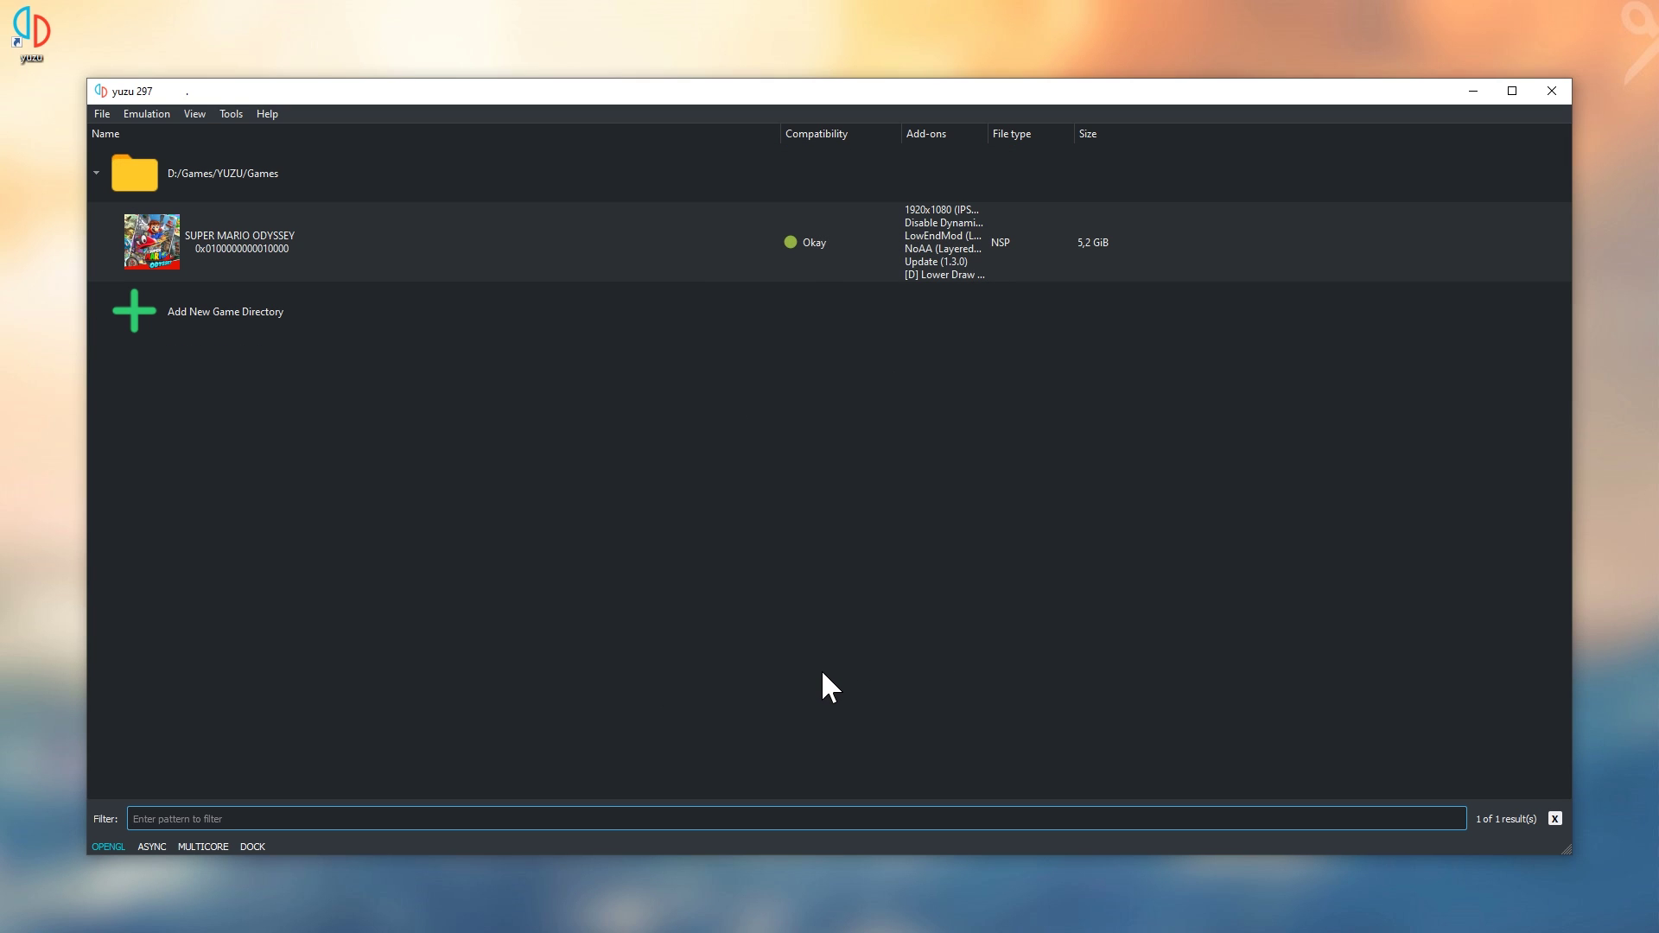
{"action": "left_click", "coordinate": [990, 140]}
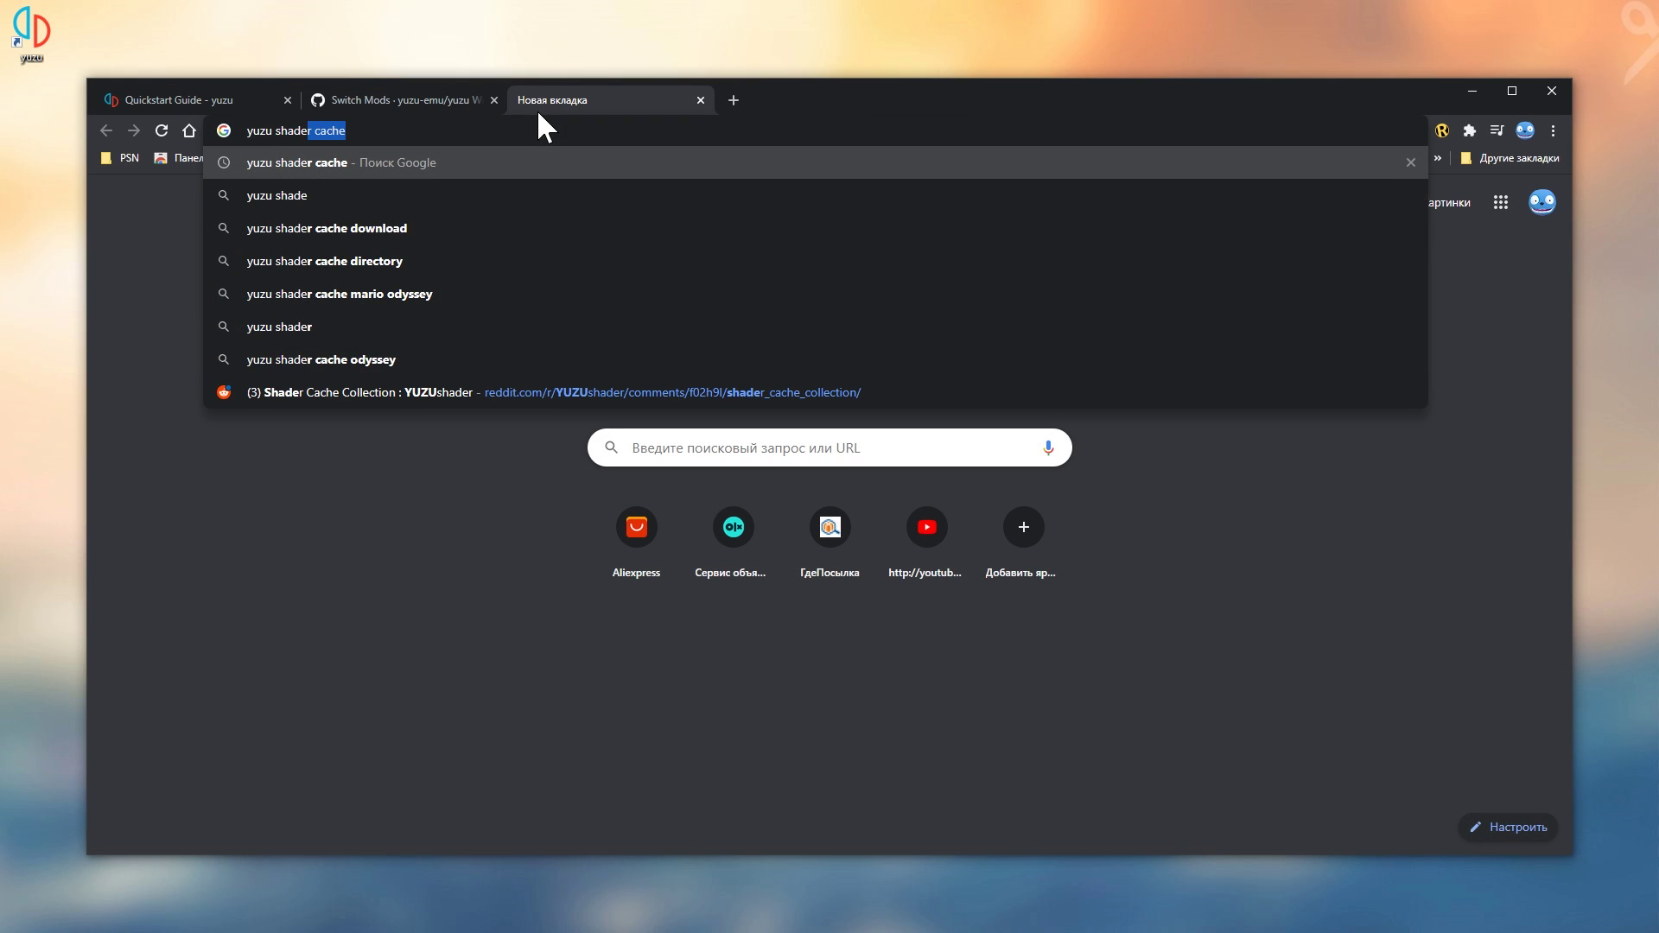
Search the web for "yuzu shader cache" and open the Reddit Shader Cache Collection post at its OpenGL download table
{"action": "type", "text": "r"}
{"action": "key", "text": "Return"}
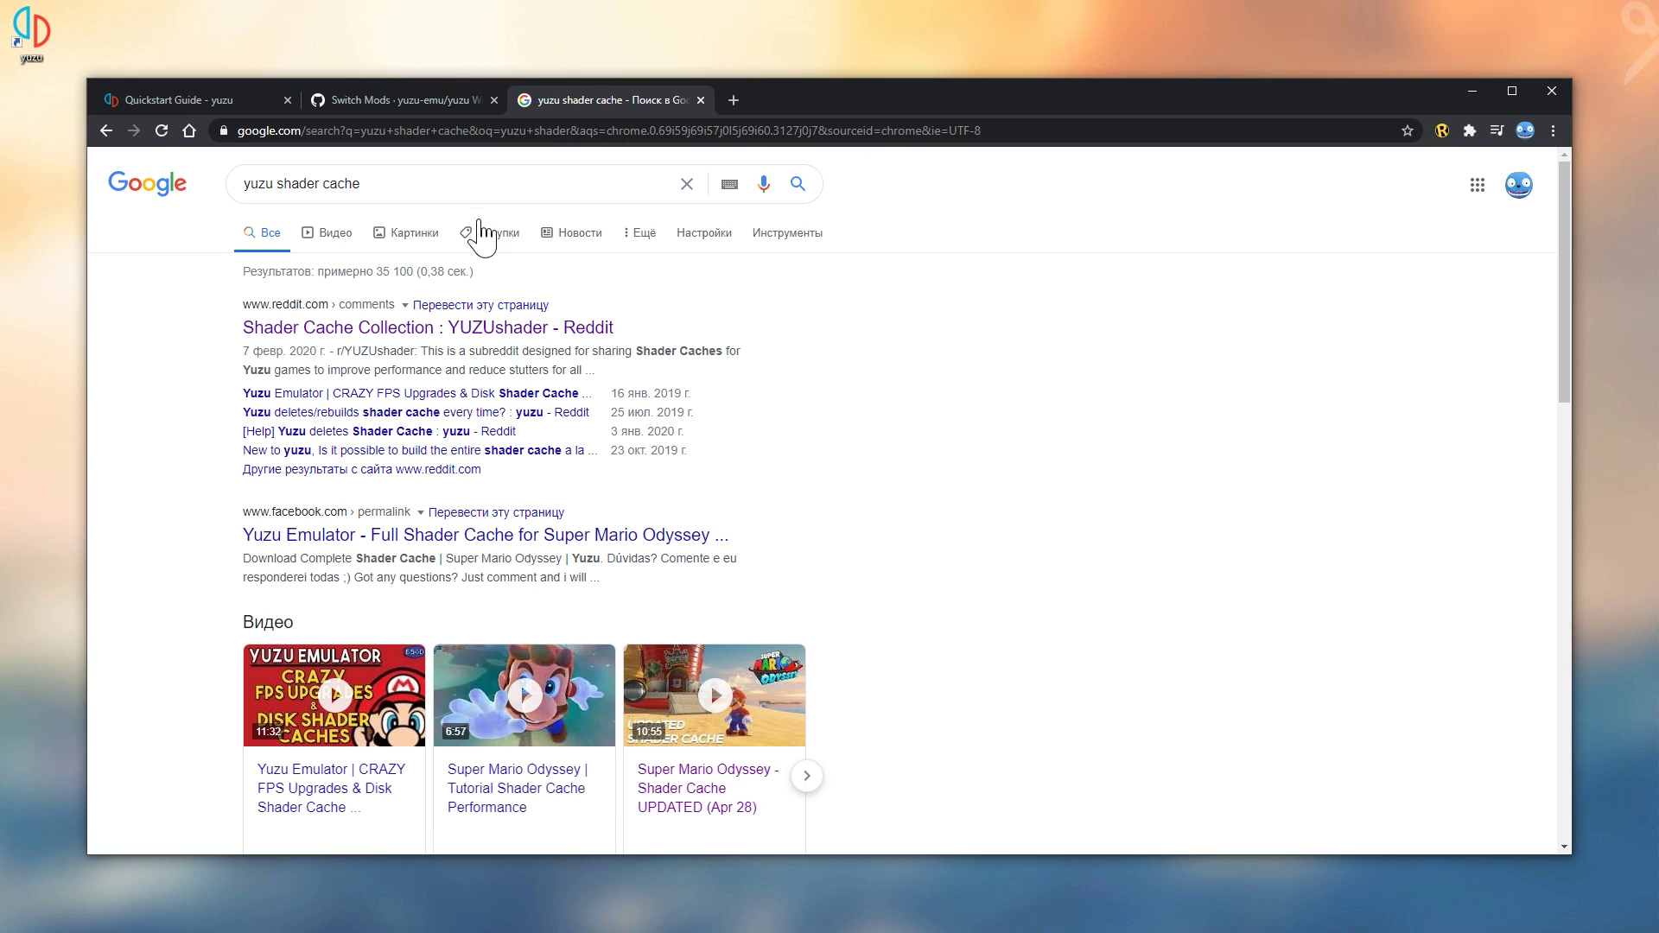
{"action": "left_click", "coordinate": [407, 327]}
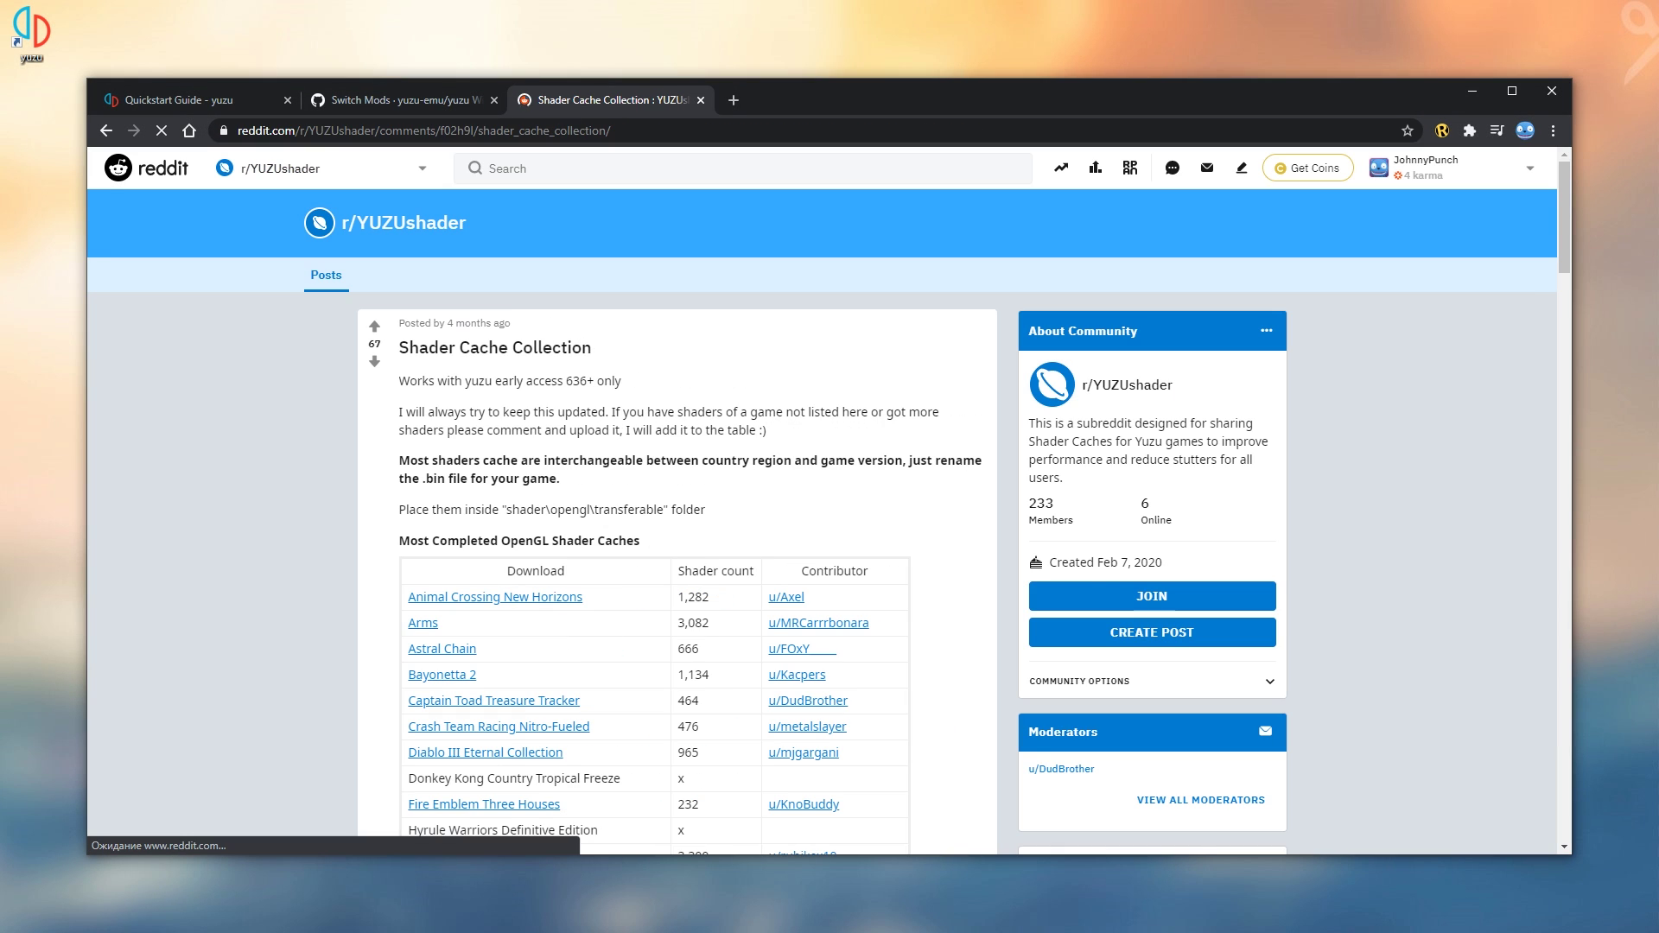
{"action": "middle_click", "coordinate": [1401, 377]}
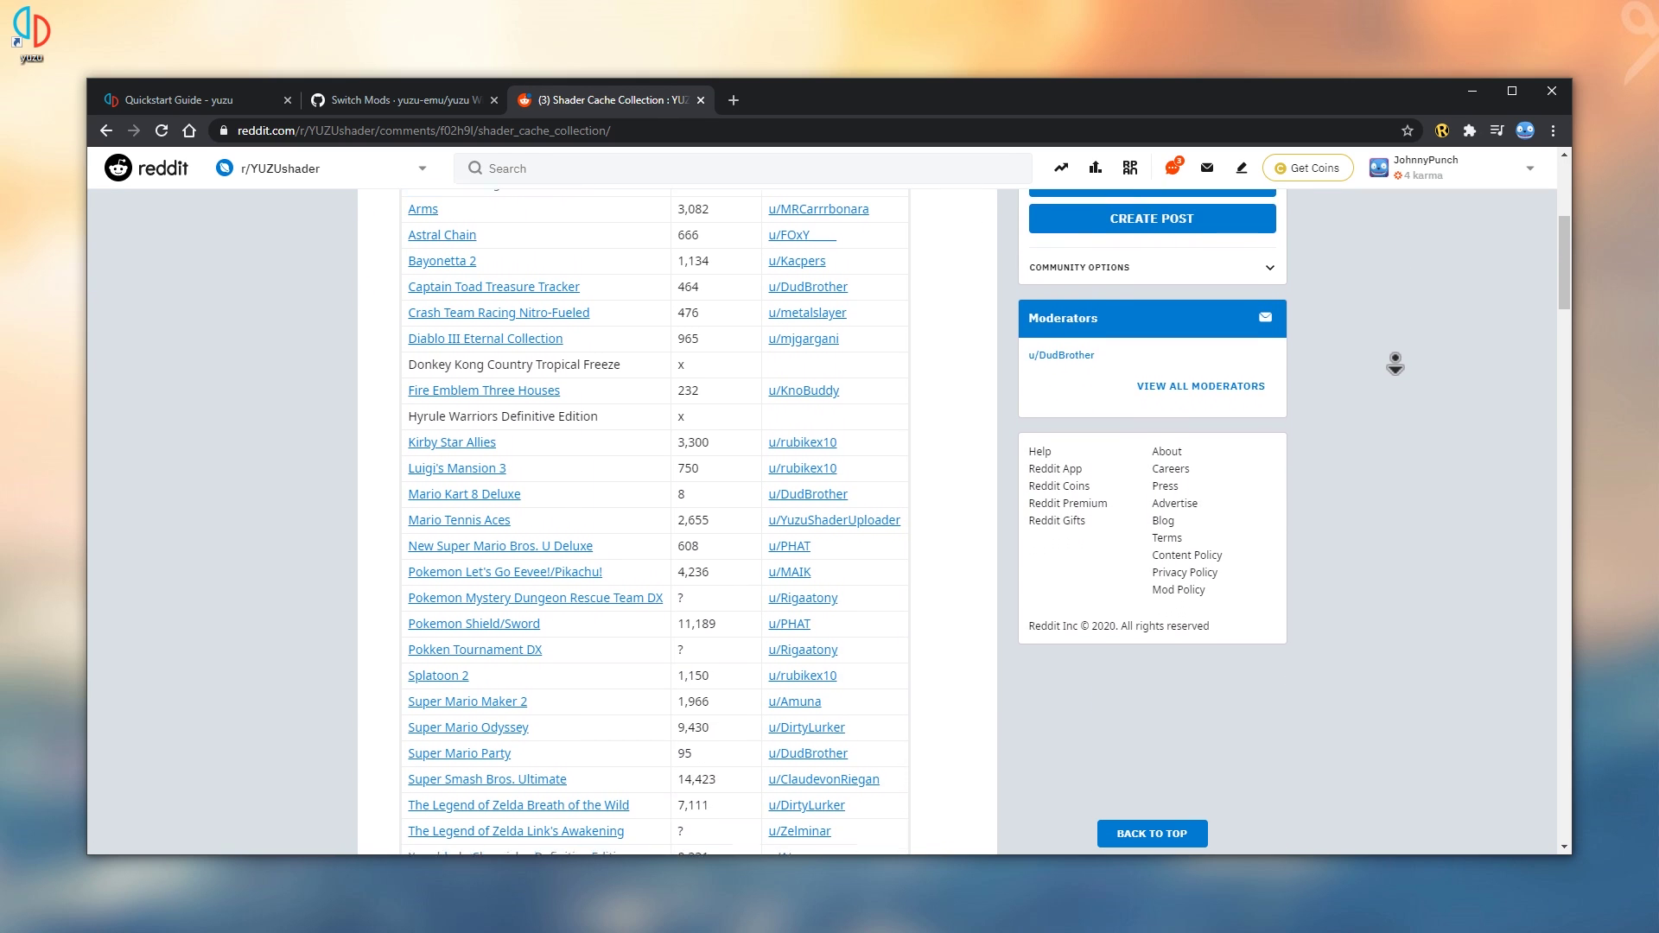
{"action": "middle_click", "coordinate": [1396, 372]}
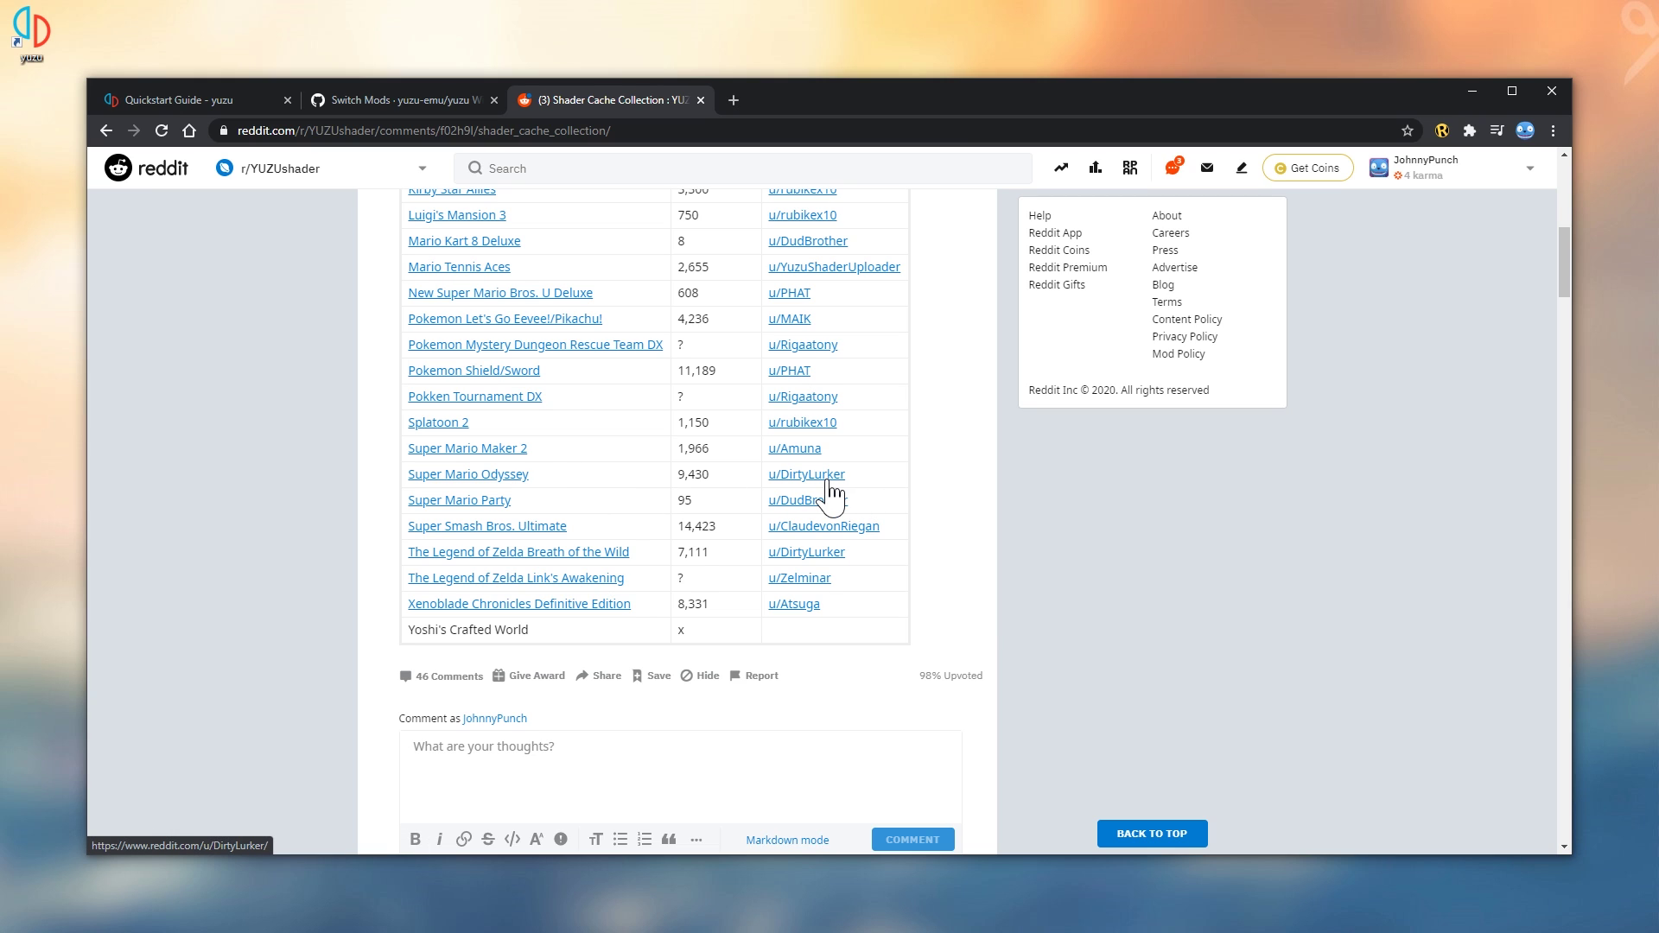
Download the Super Mario Odyssey.7z shader cache from the collection's table and close its Google Drive page
{"action": "left_click", "coordinate": [489, 474]}
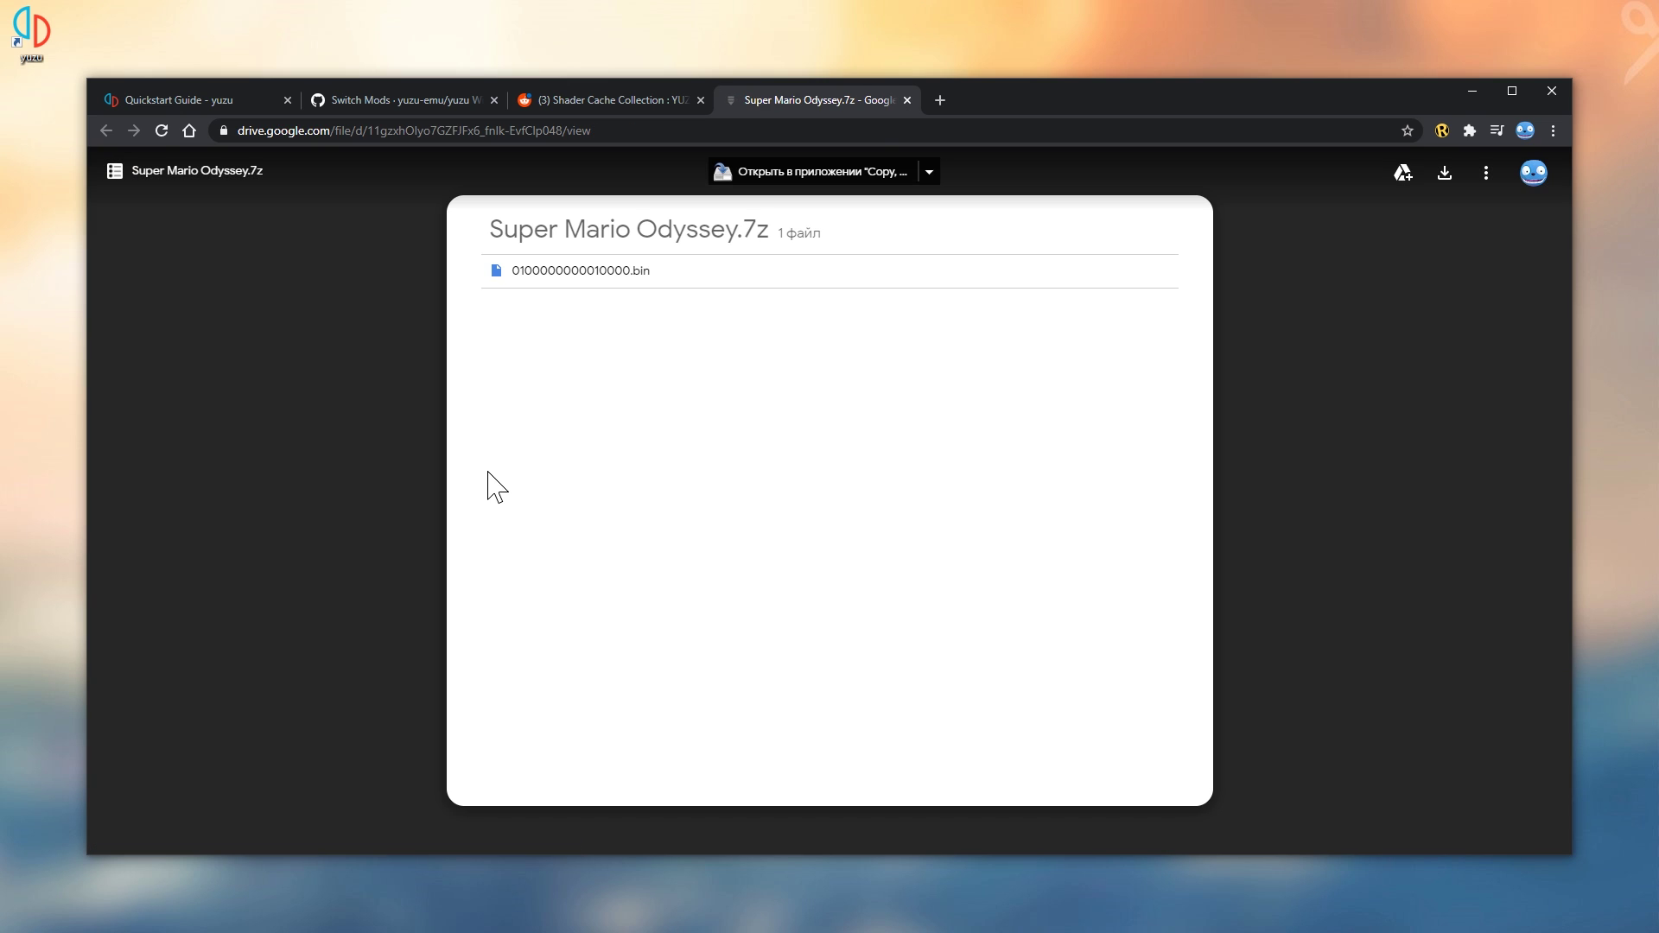
{"action": "left_click", "coordinate": [1445, 174]}
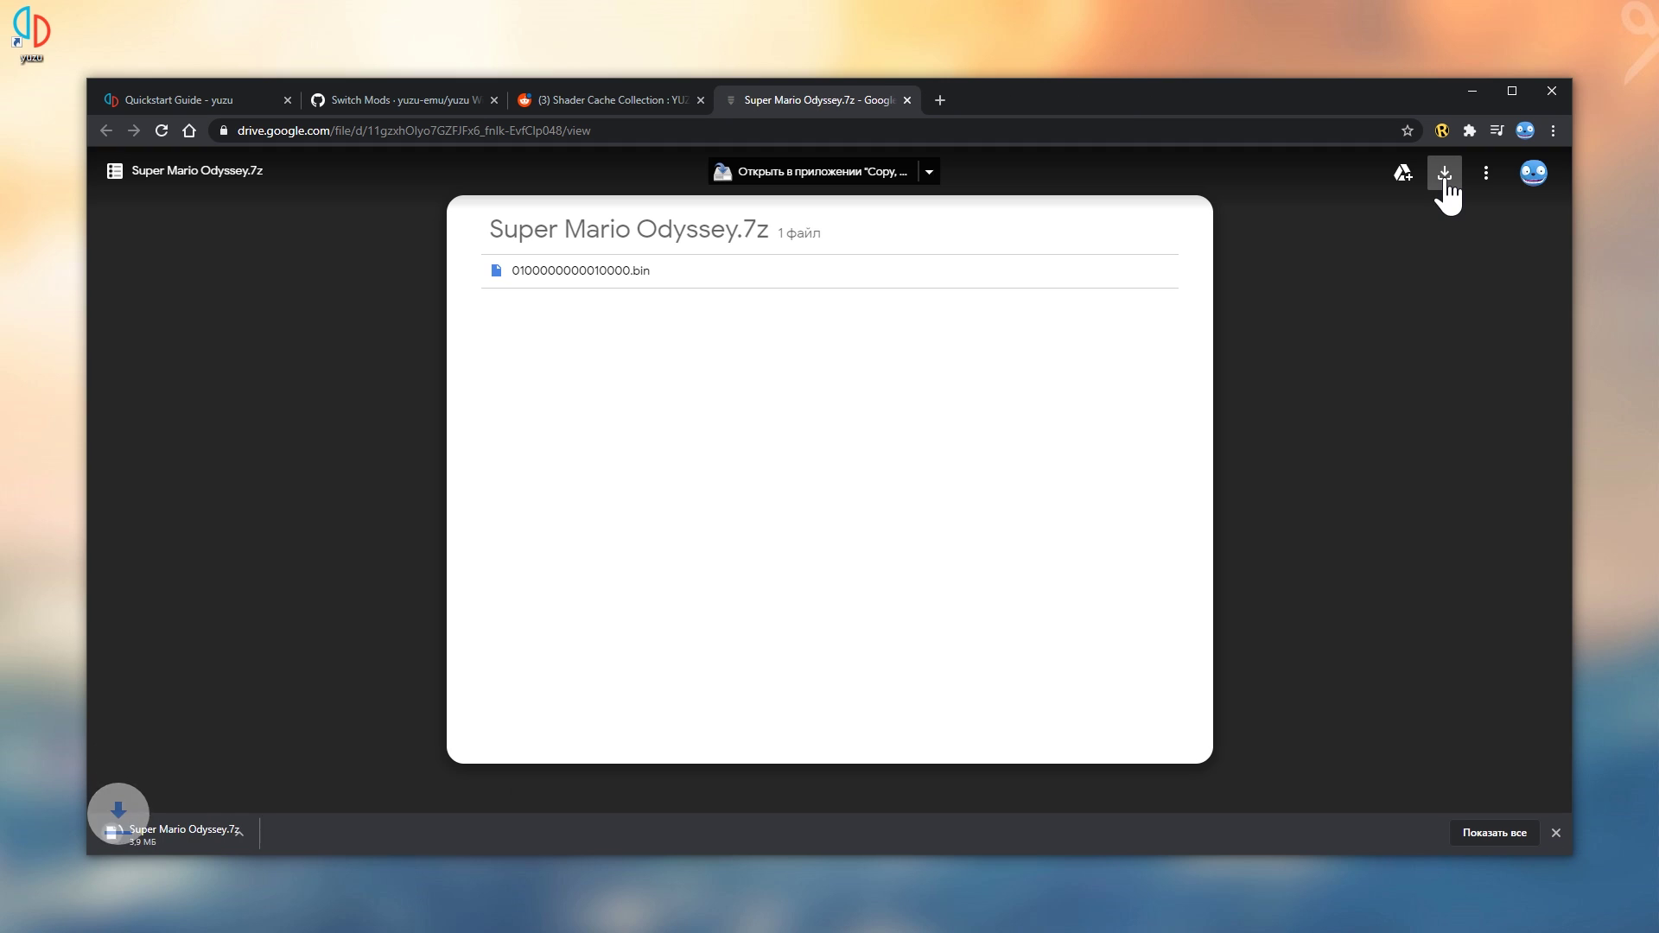
{"action": "left_click", "coordinate": [910, 97]}
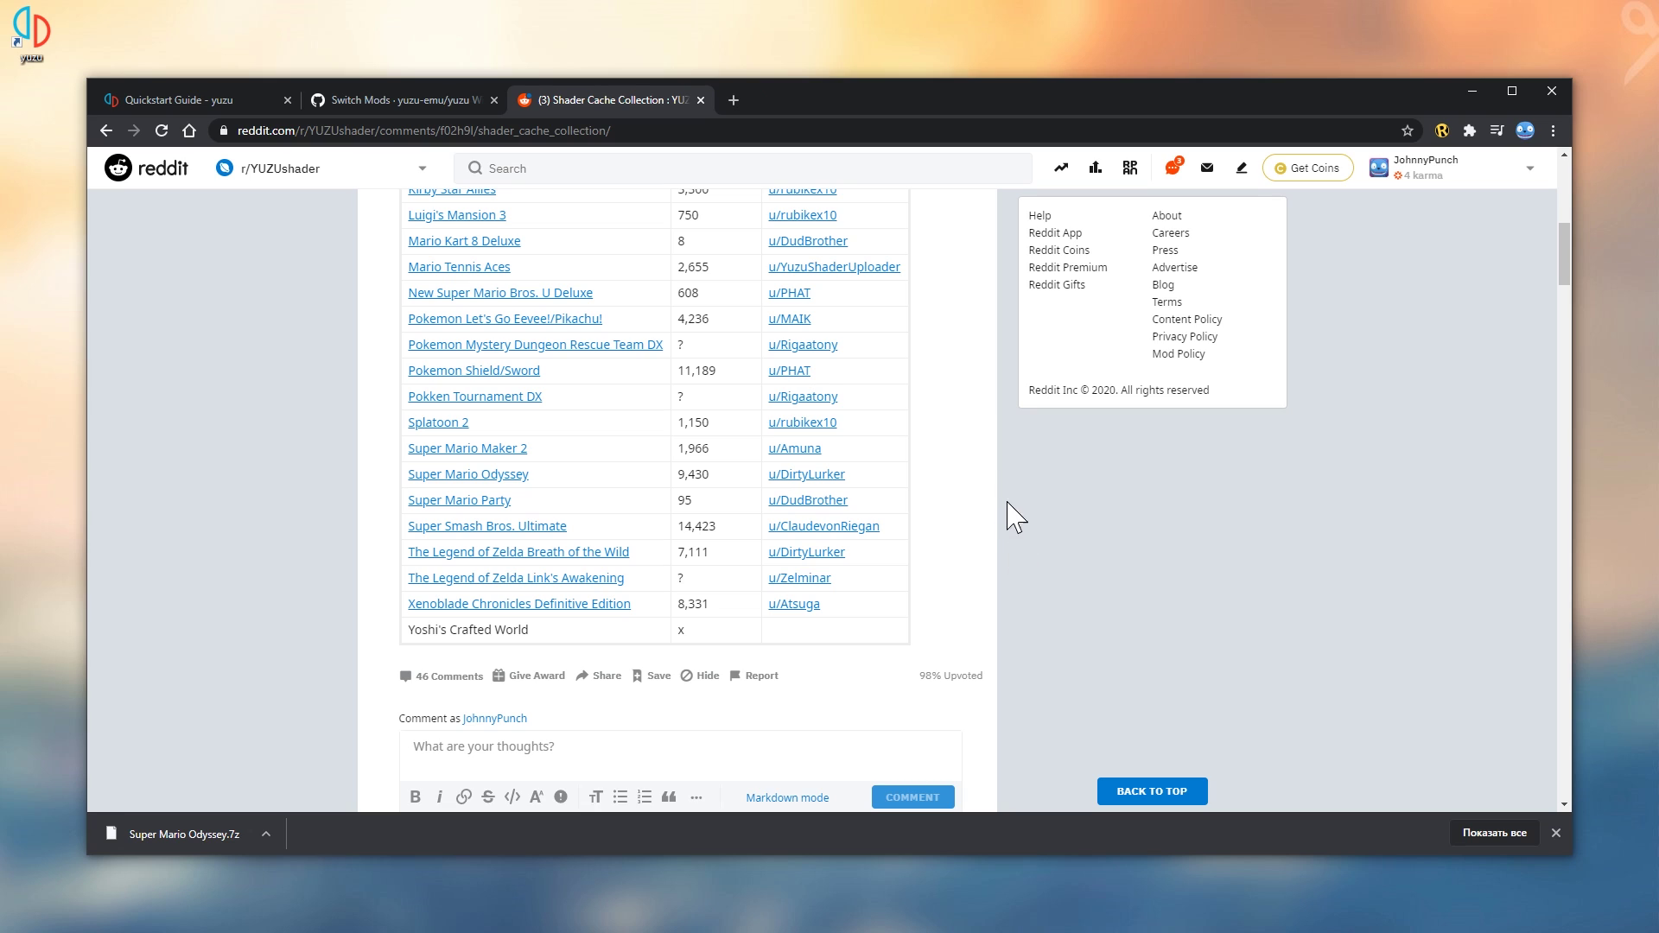
{"action": "scroll", "coordinate": [1015, 525], "scroll_direction": "up", "scroll_amount": 8}
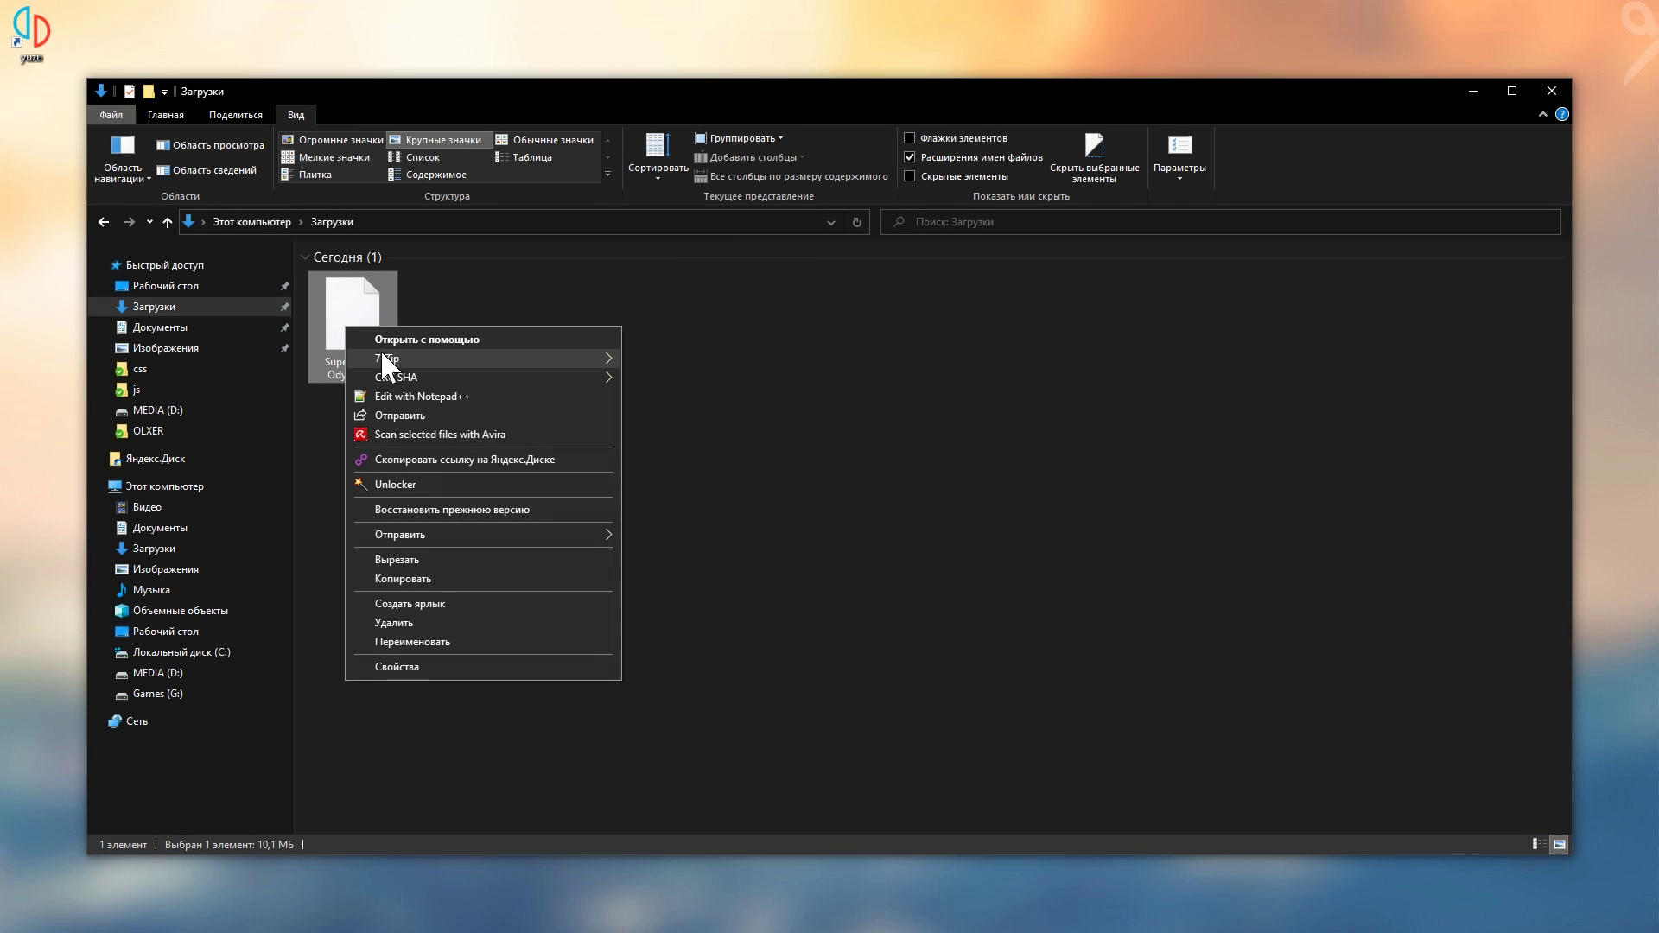
Extract Super Mario Odyssey.7z into its own folder, cut the 0100000000010000.bin file from it and minimize the folder window
{"action": "mouse_move", "coordinate": [469, 358]}
{"action": "left_click", "coordinate": [734, 435]}
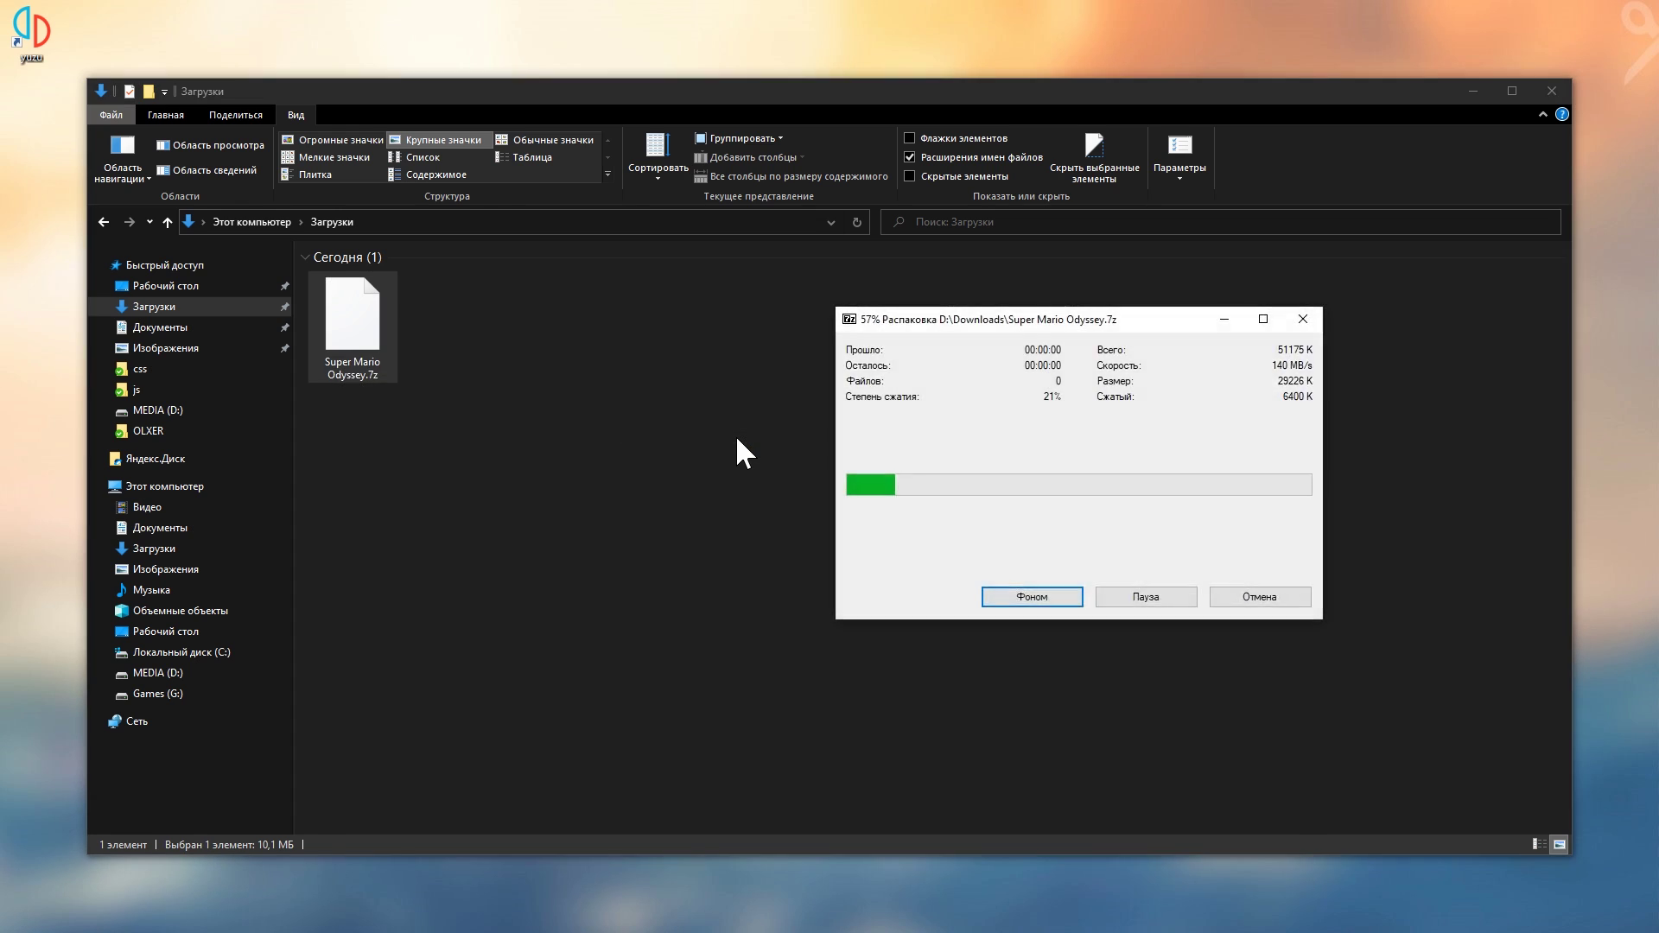
{"action": "double_click", "coordinate": [376, 359]}
{"action": "right_click", "coordinate": [344, 277]}
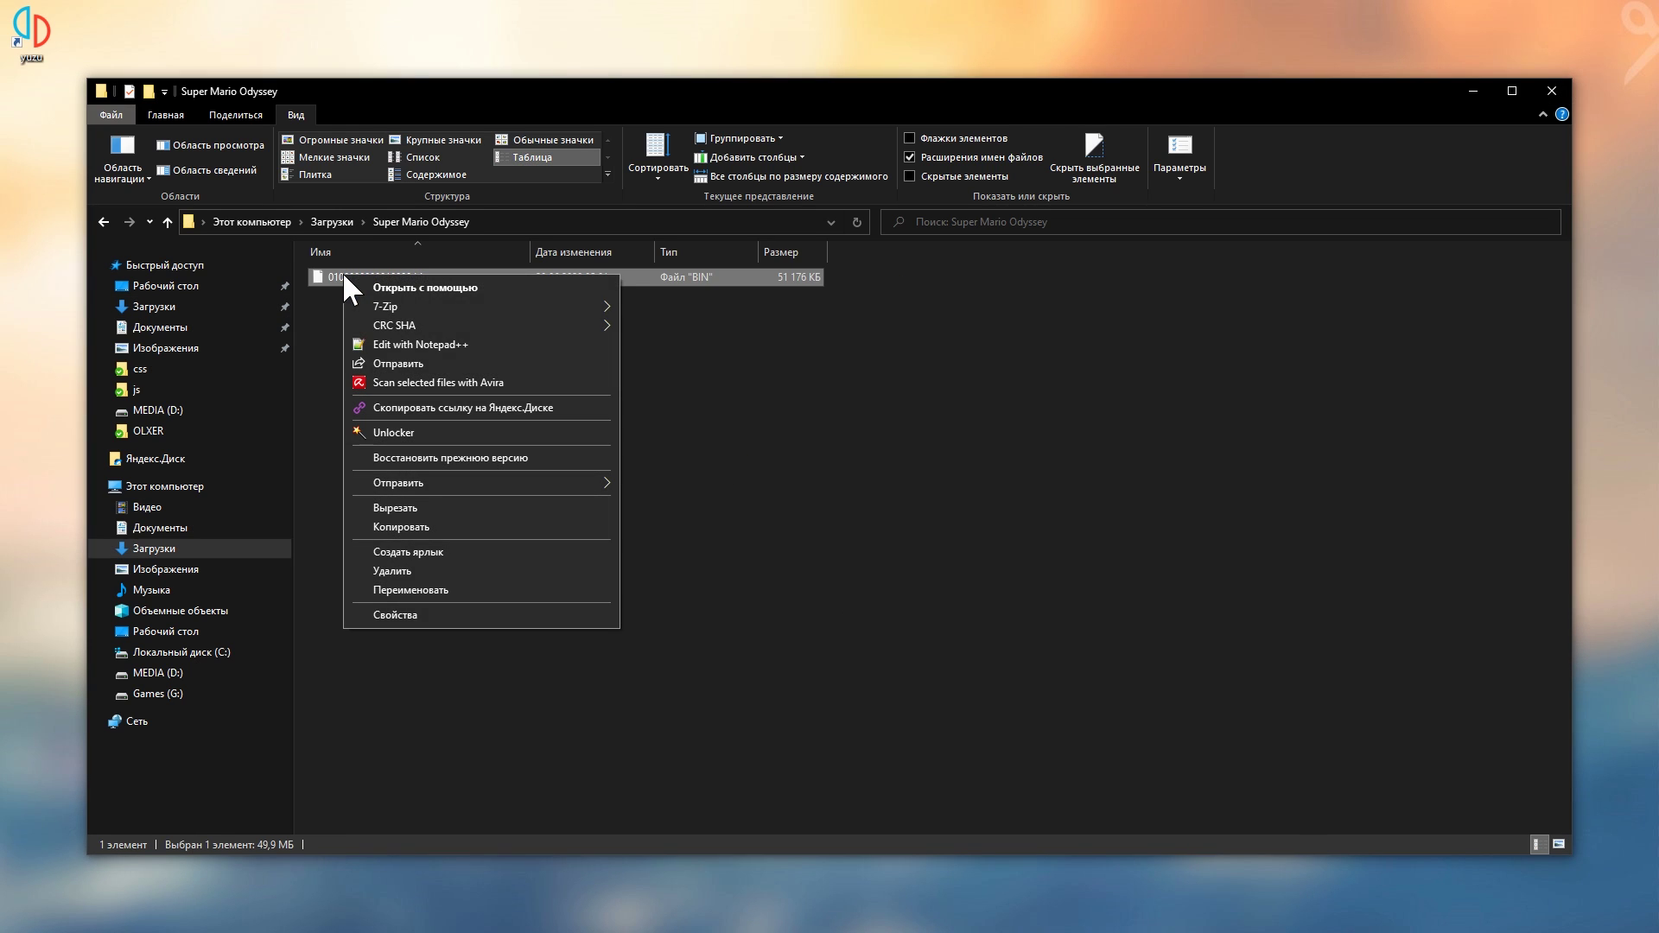
{"action": "left_click", "coordinate": [413, 506]}
{"action": "left_click", "coordinate": [1483, 85]}
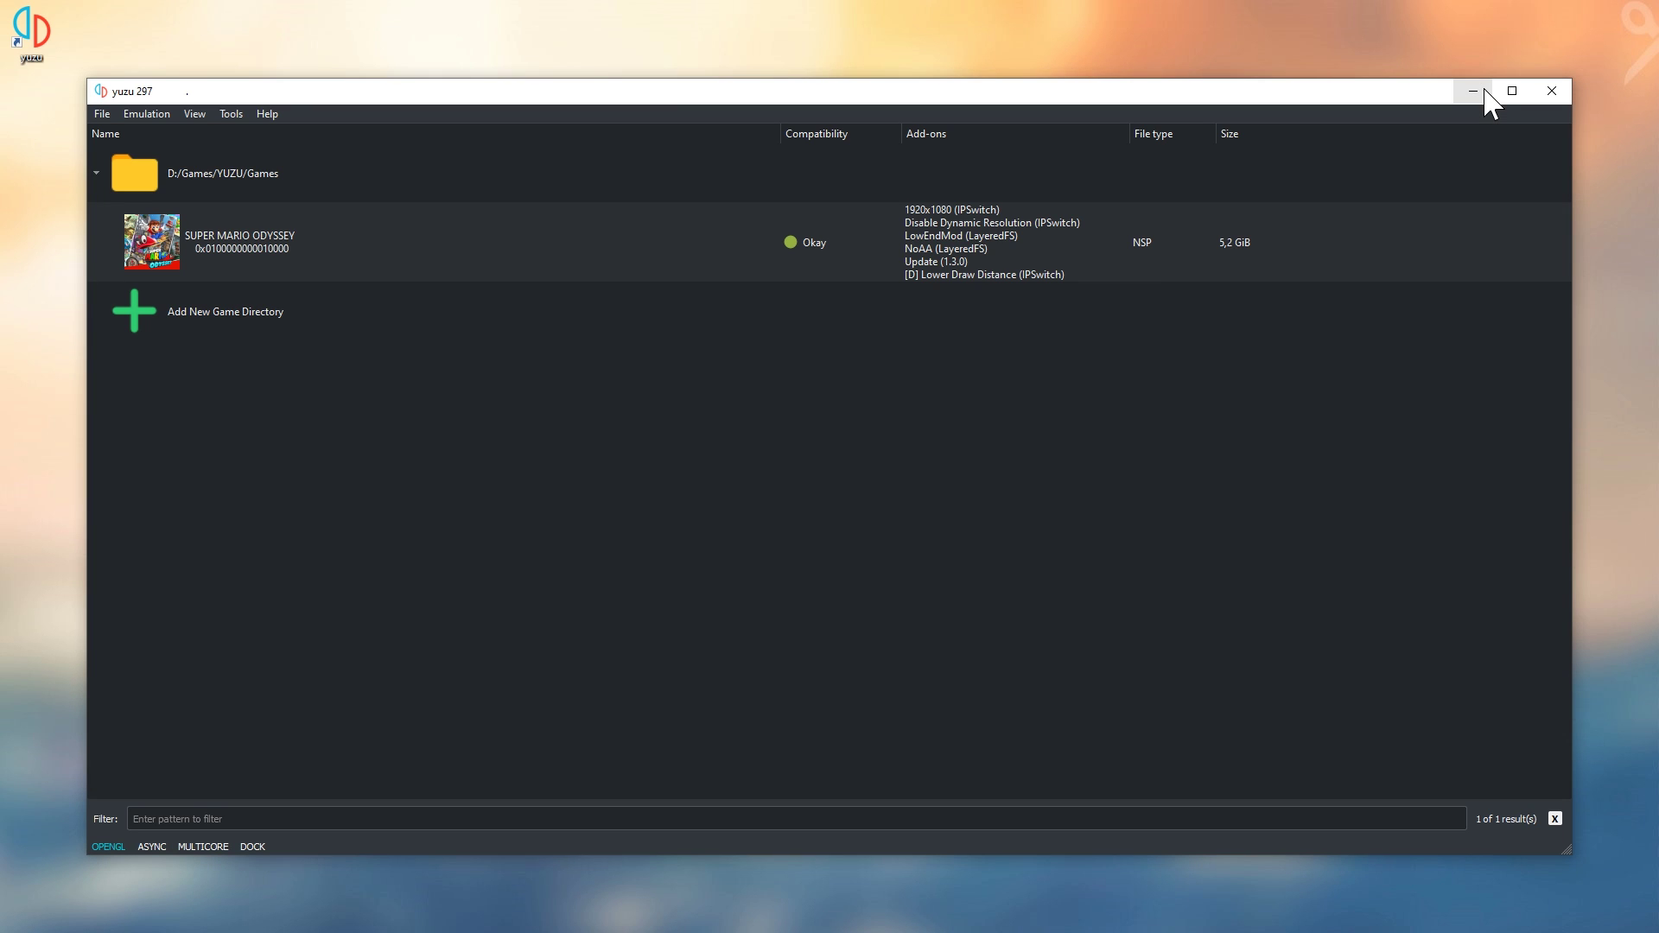
Try to open the transferable shader cache location of SUPER MARIO ODYSSEY
{"action": "right_click", "coordinate": [412, 246]}
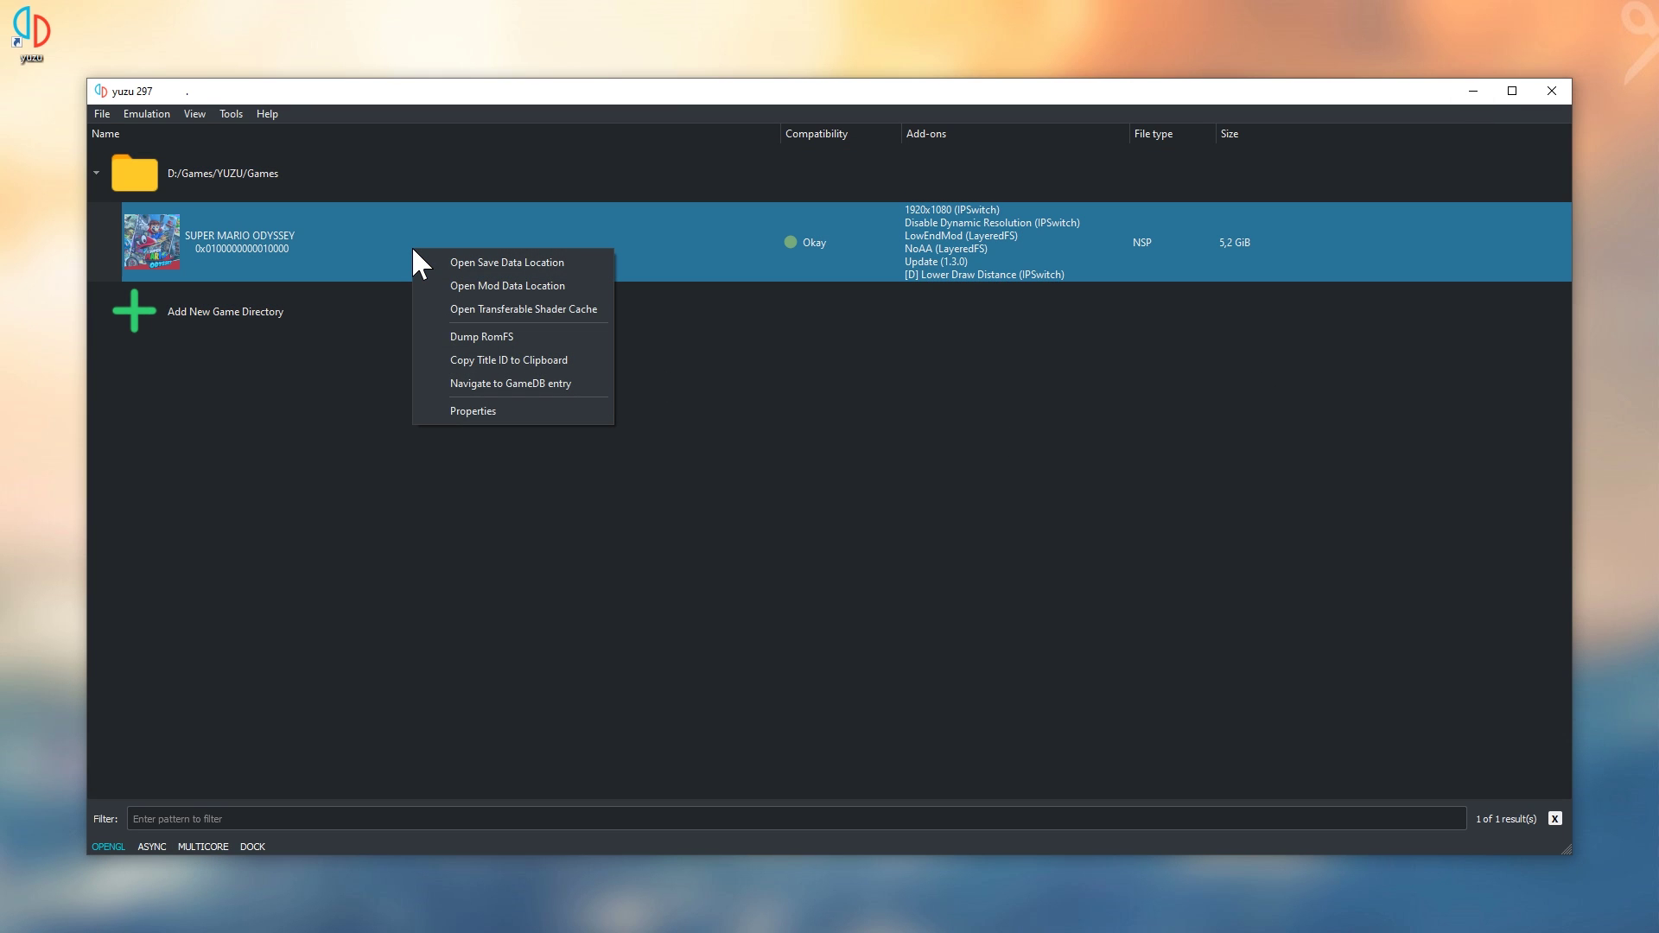
{"action": "left_click", "coordinate": [596, 309]}
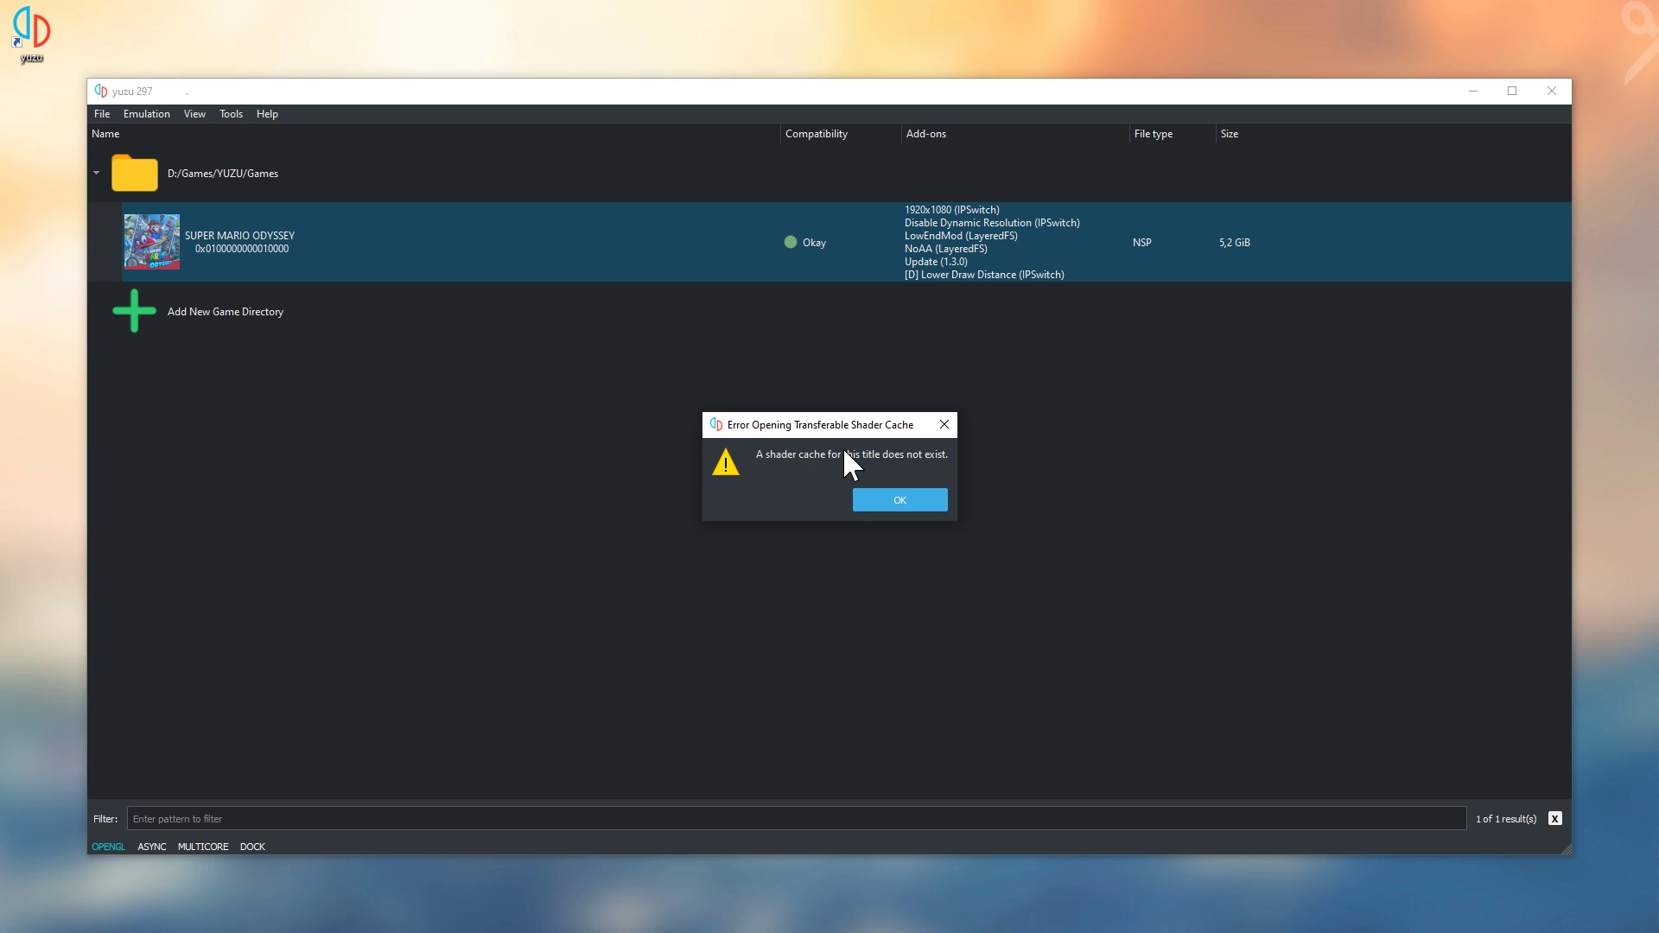
{"action": "left_click", "coordinate": [903, 500]}
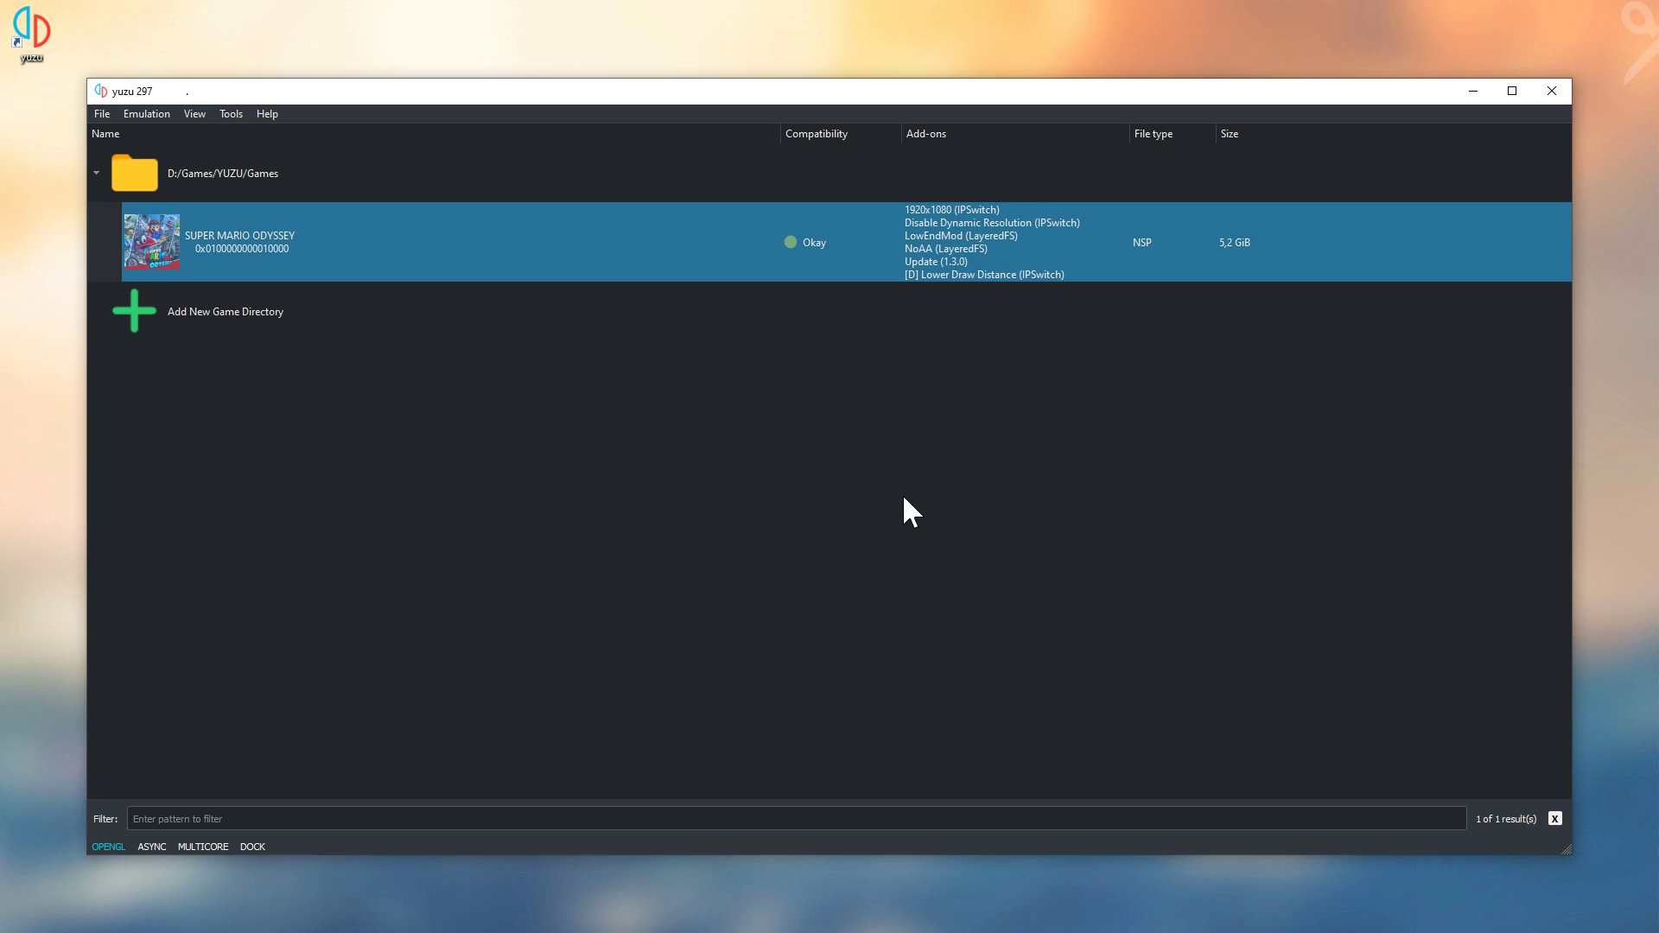
Run SUPER MARIO ODYSSEY once to generate its shader cache folder, and stop the emulation at the opening scene
{"action": "double_click", "coordinate": [431, 248]}
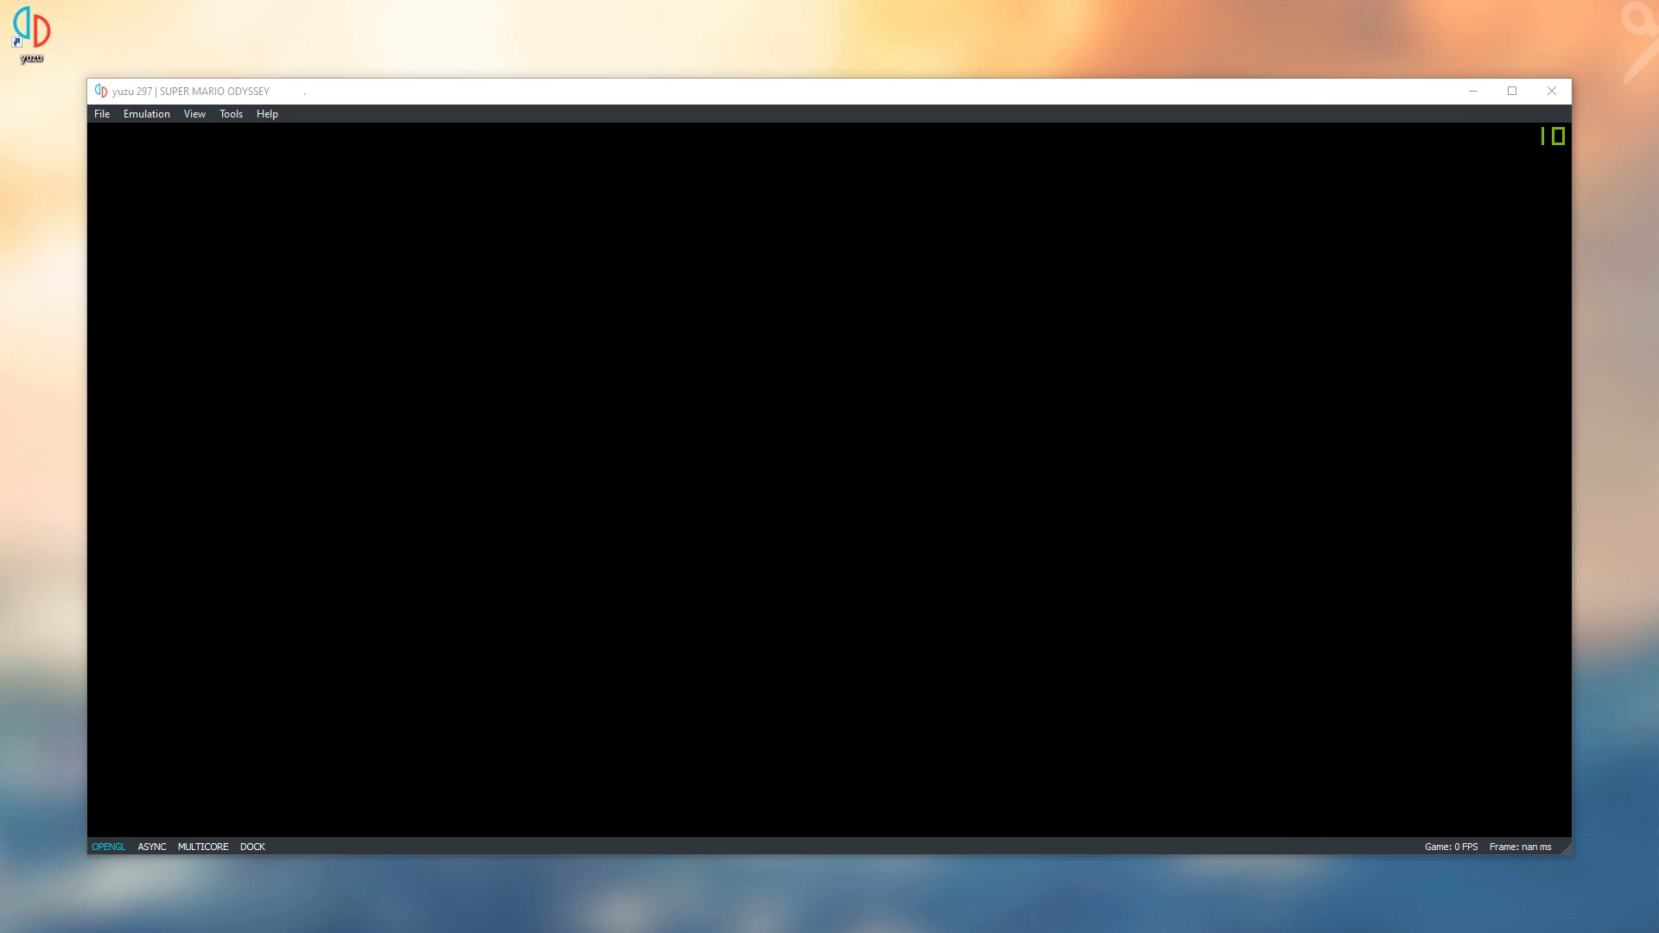
{"action": "left_click", "coordinate": [140, 112]}
{"action": "key", "text": "Escape"}
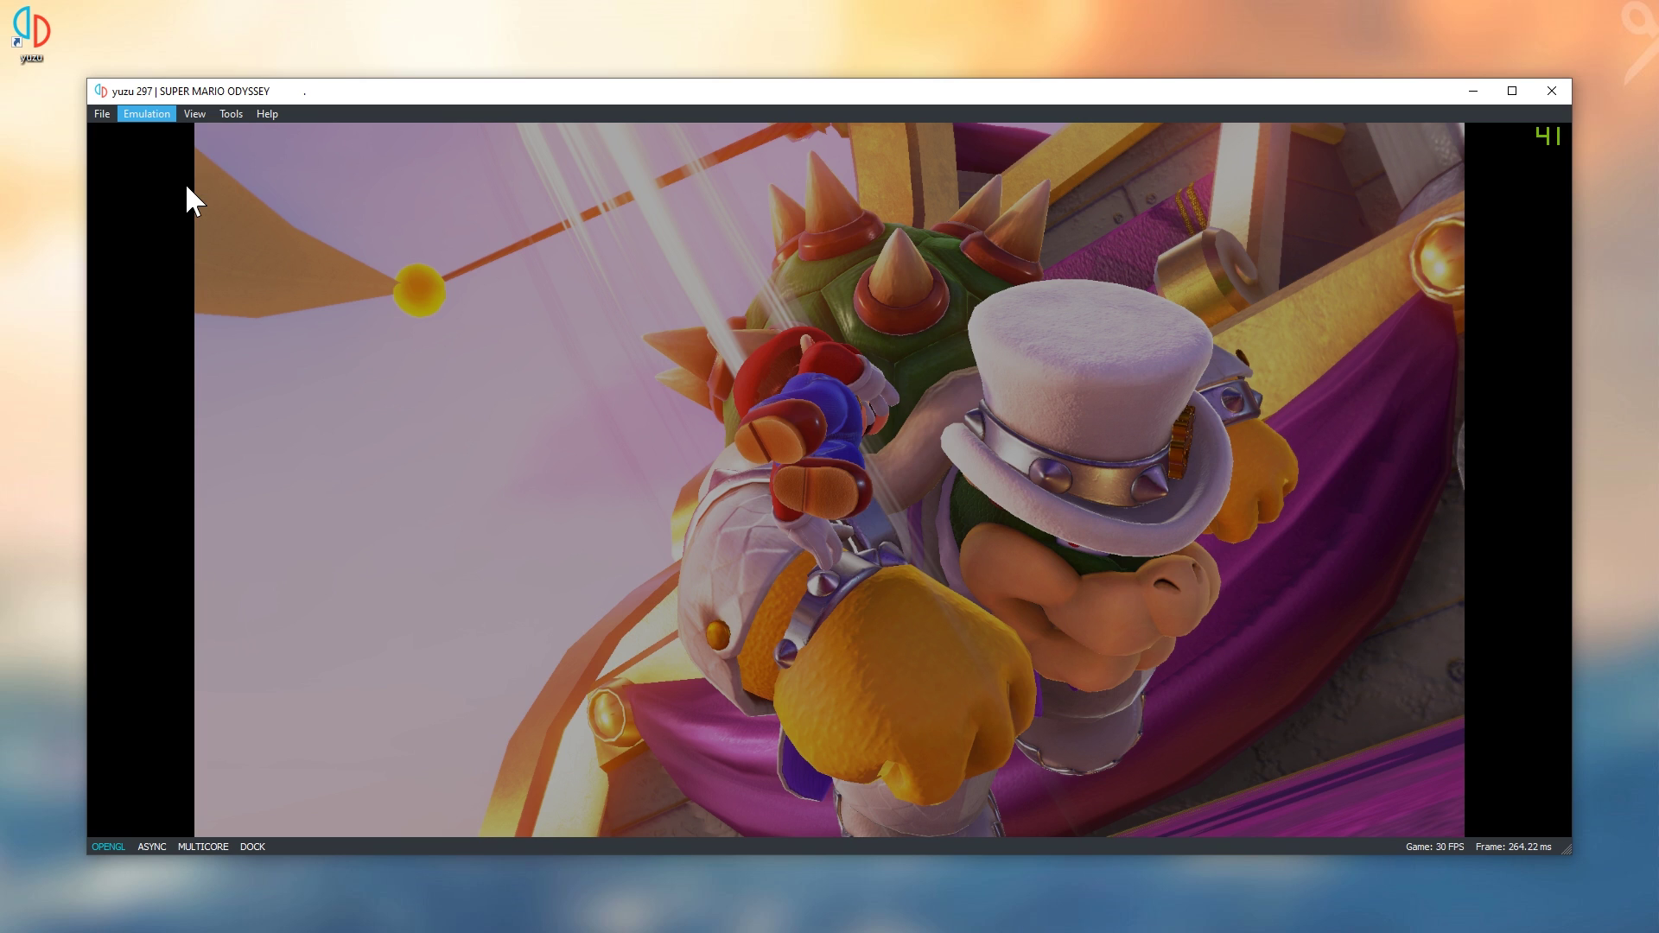
{"action": "key", "text": "F5"}
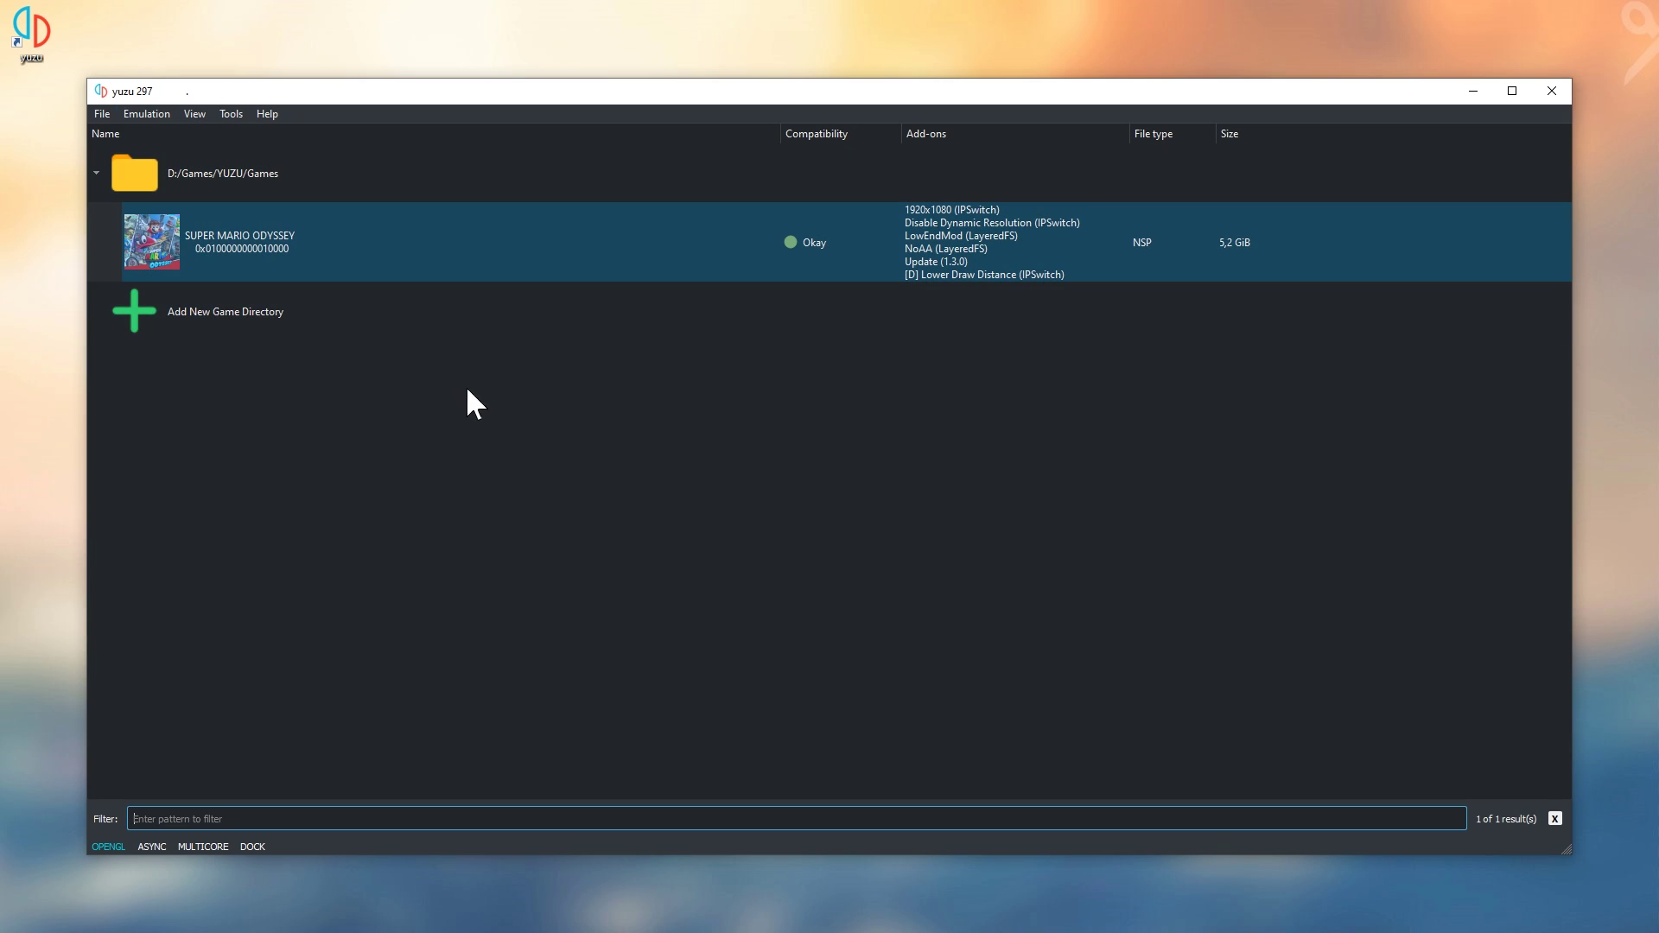
Paste the cut 0100000000010000.bin over the existing file in the transferable shader cache location of SUPER MARIO ODYSSEY and launch the game
{"action": "right_click", "coordinate": [391, 268]}
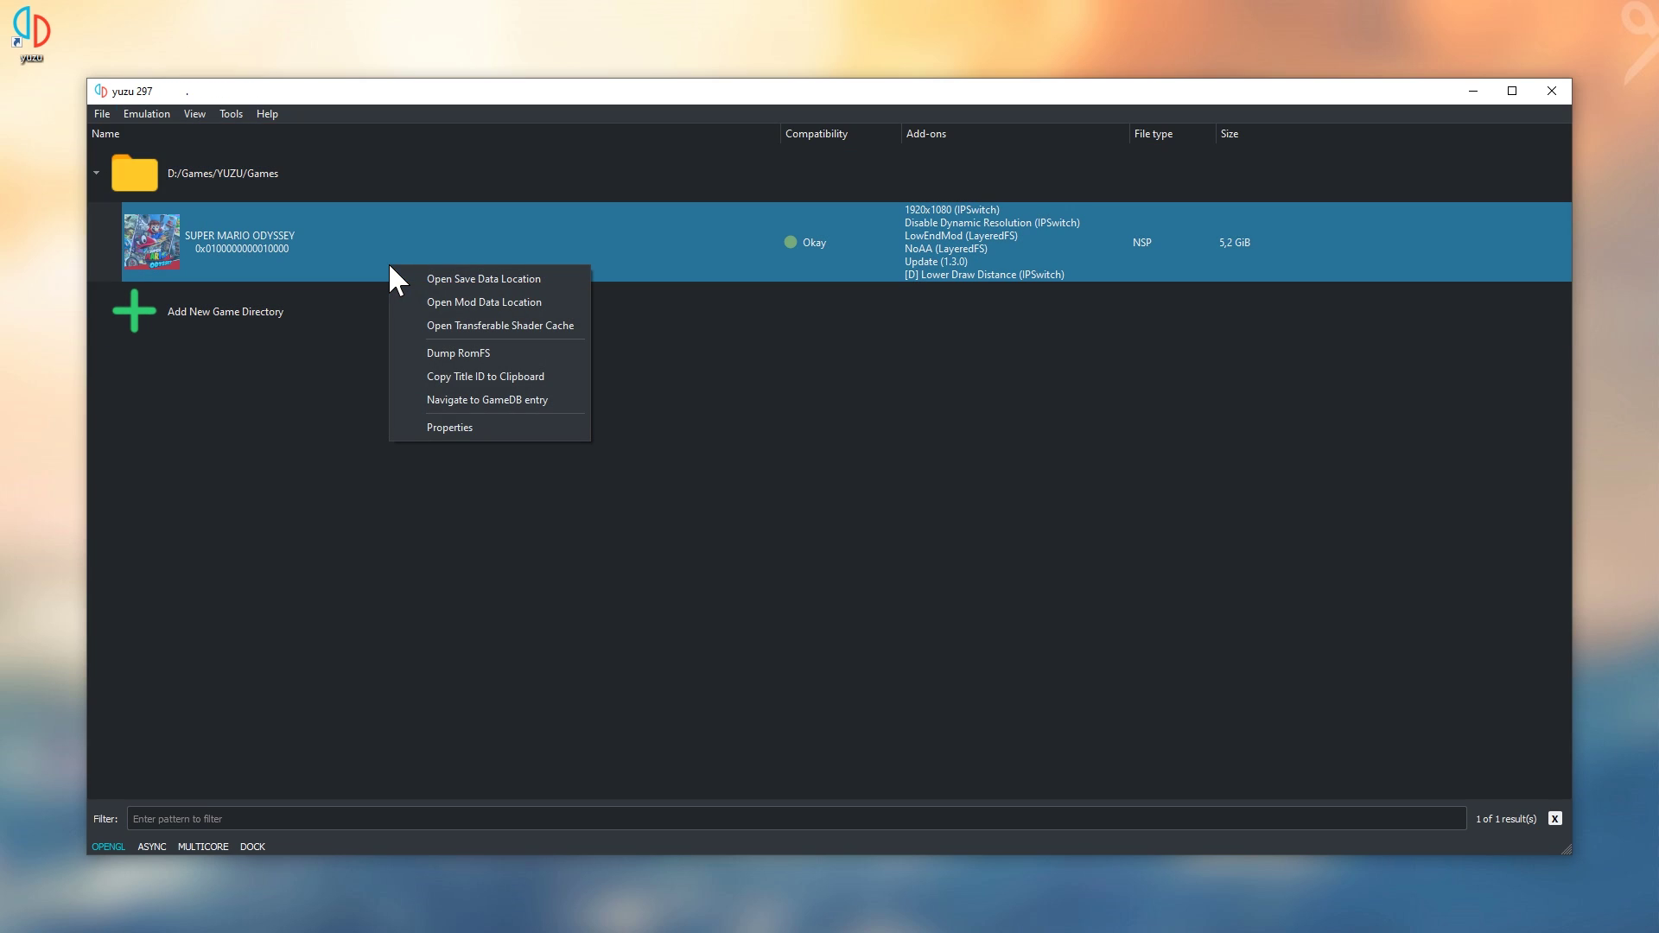
{"action": "left_click", "coordinate": [486, 329]}
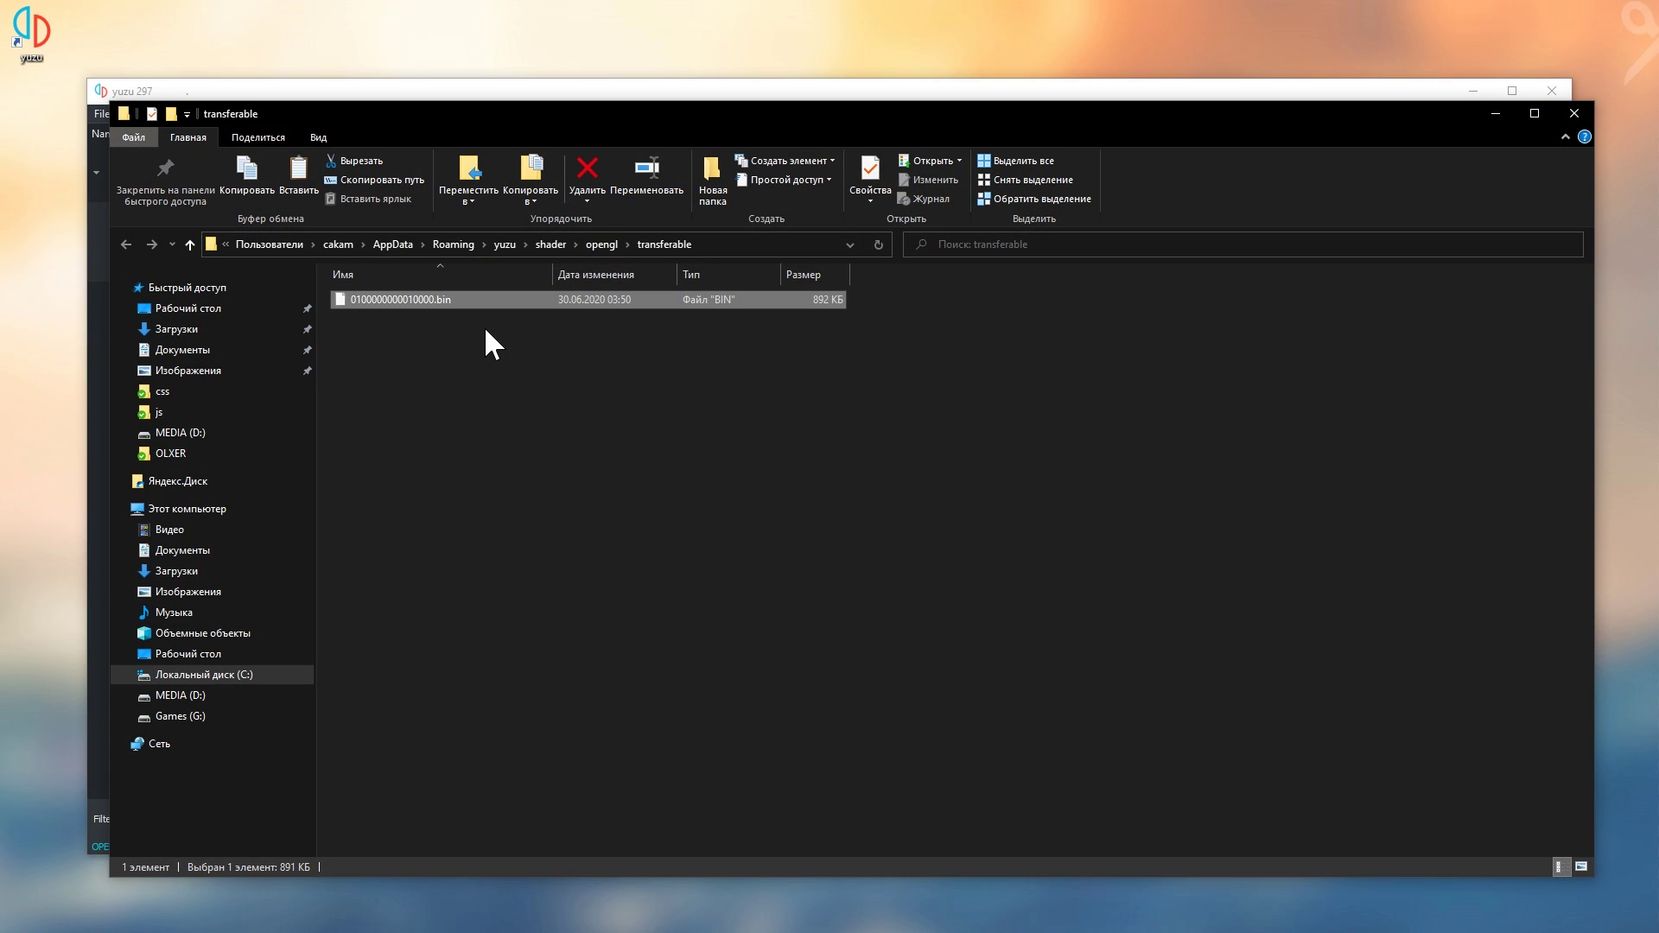
{"action": "right_click", "coordinate": [629, 377]}
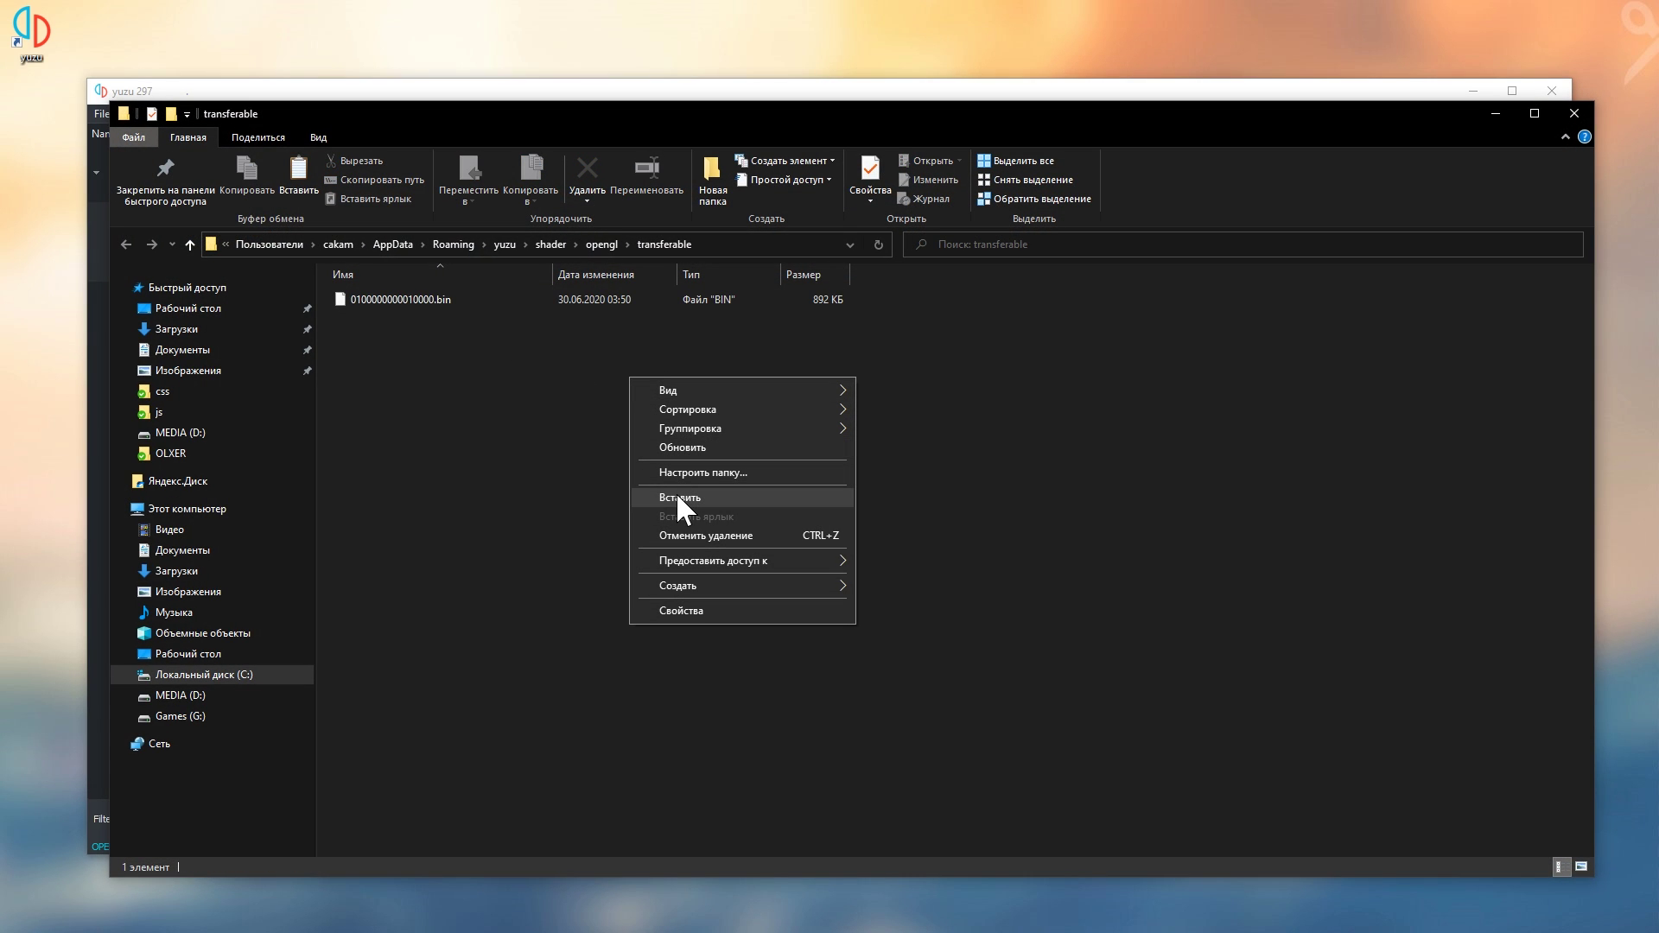
{"action": "left_click", "coordinate": [679, 497]}
{"action": "left_click", "coordinate": [415, 356]}
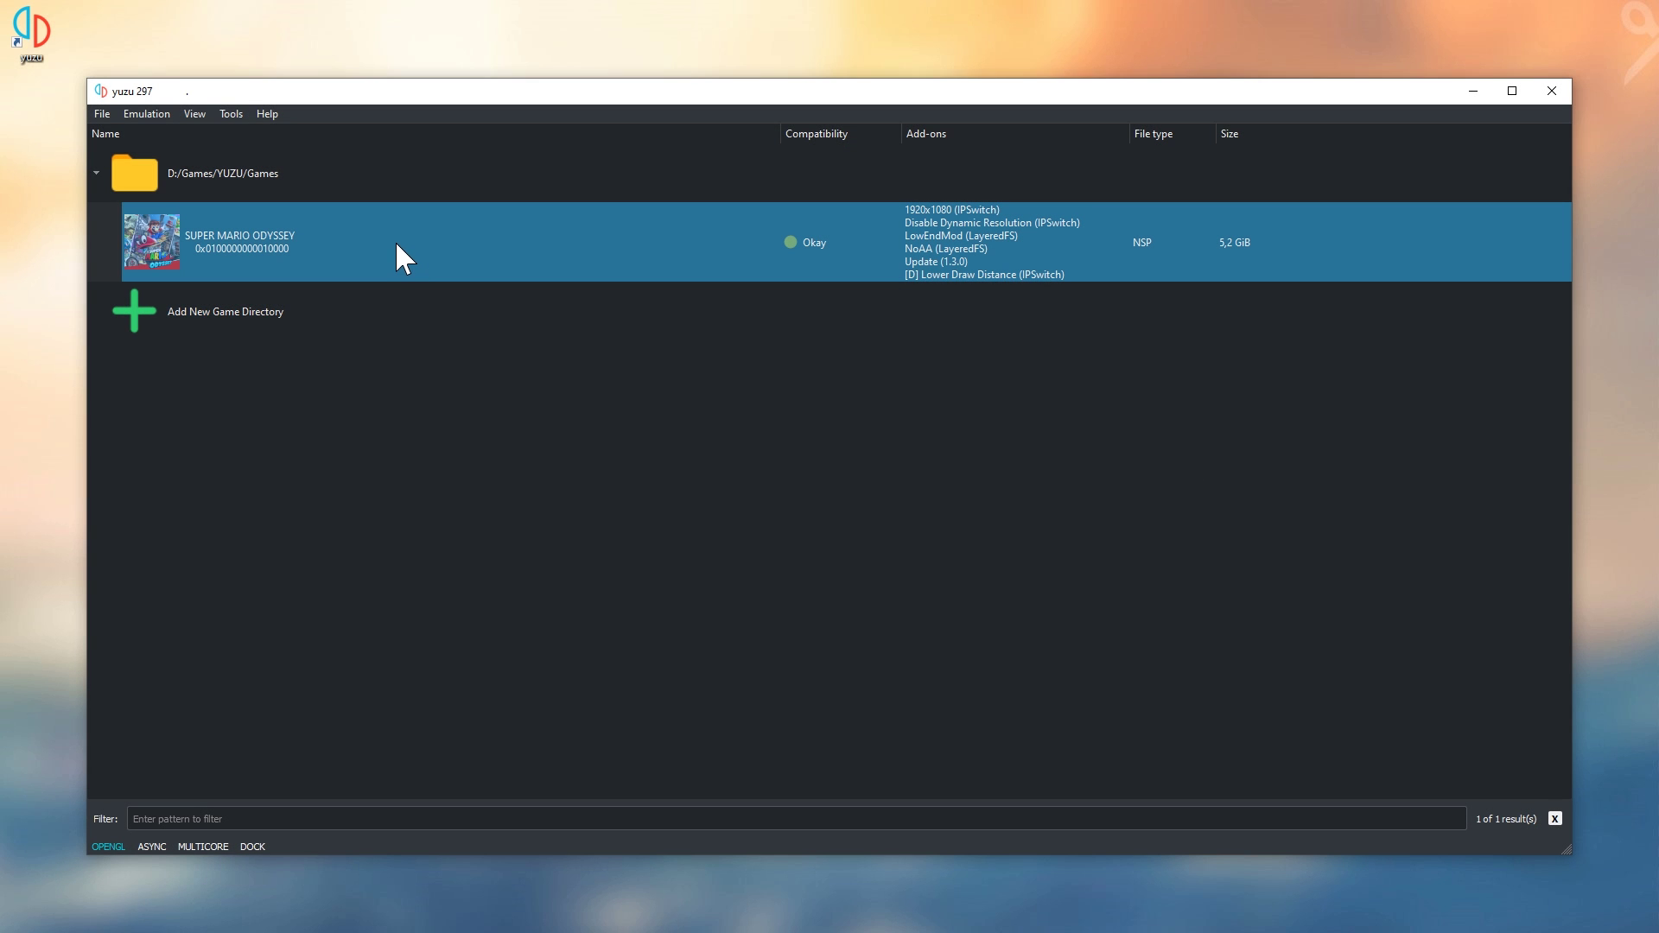
{"action": "double_click", "coordinate": [397, 245]}
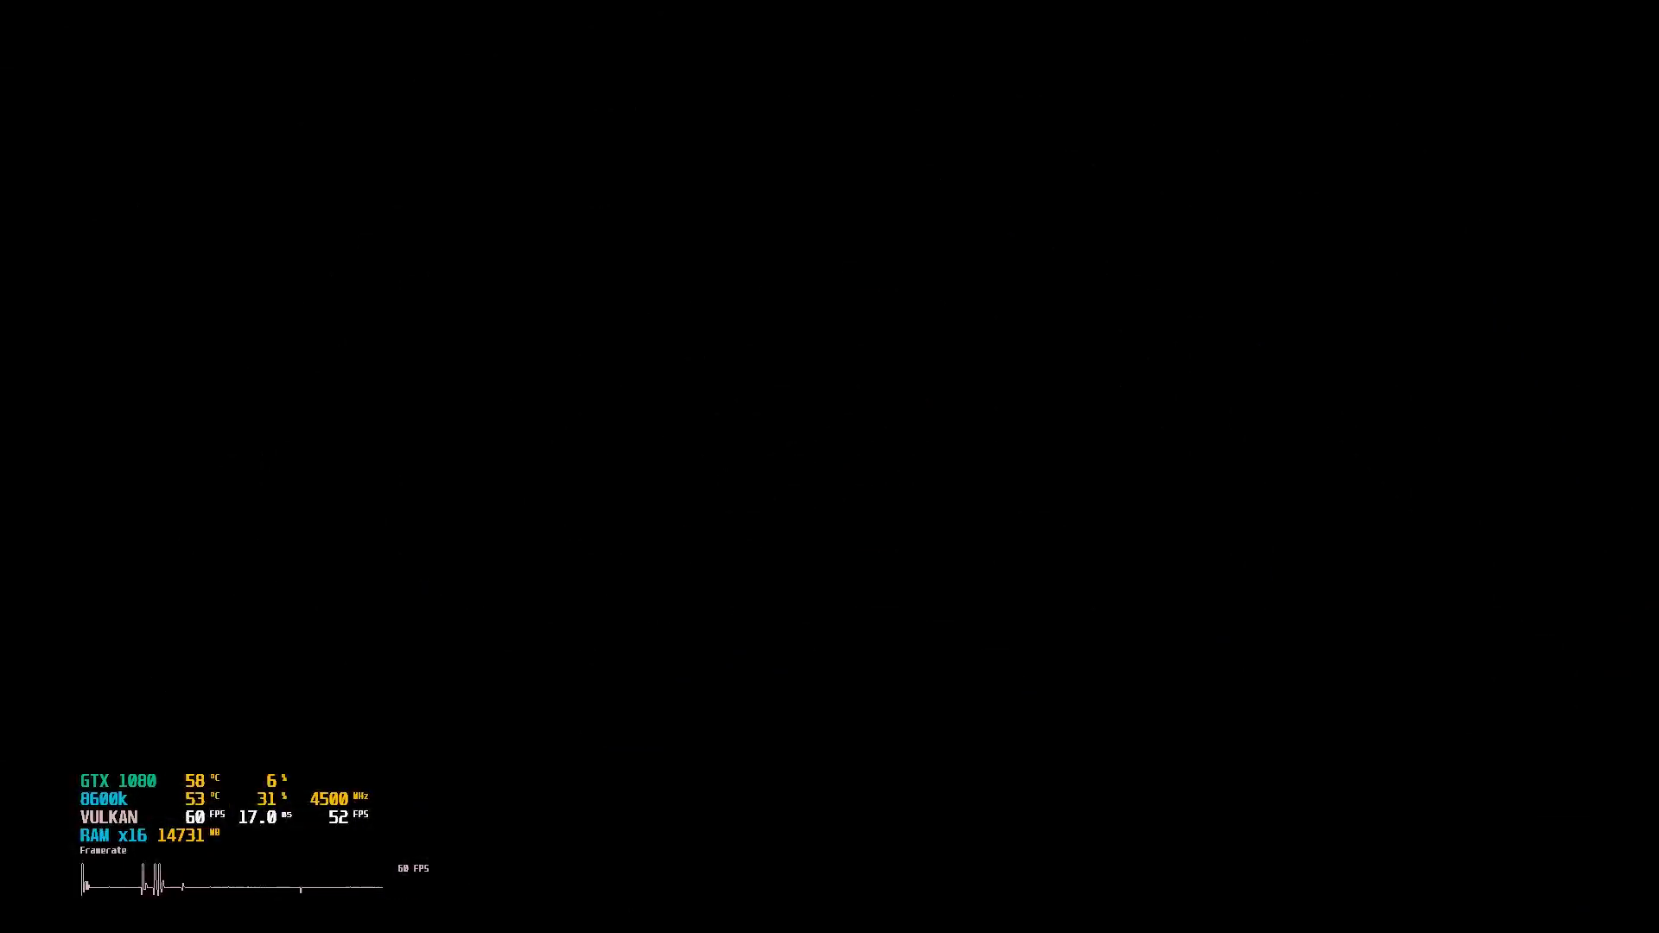
{"action": "key", "text": "z"}
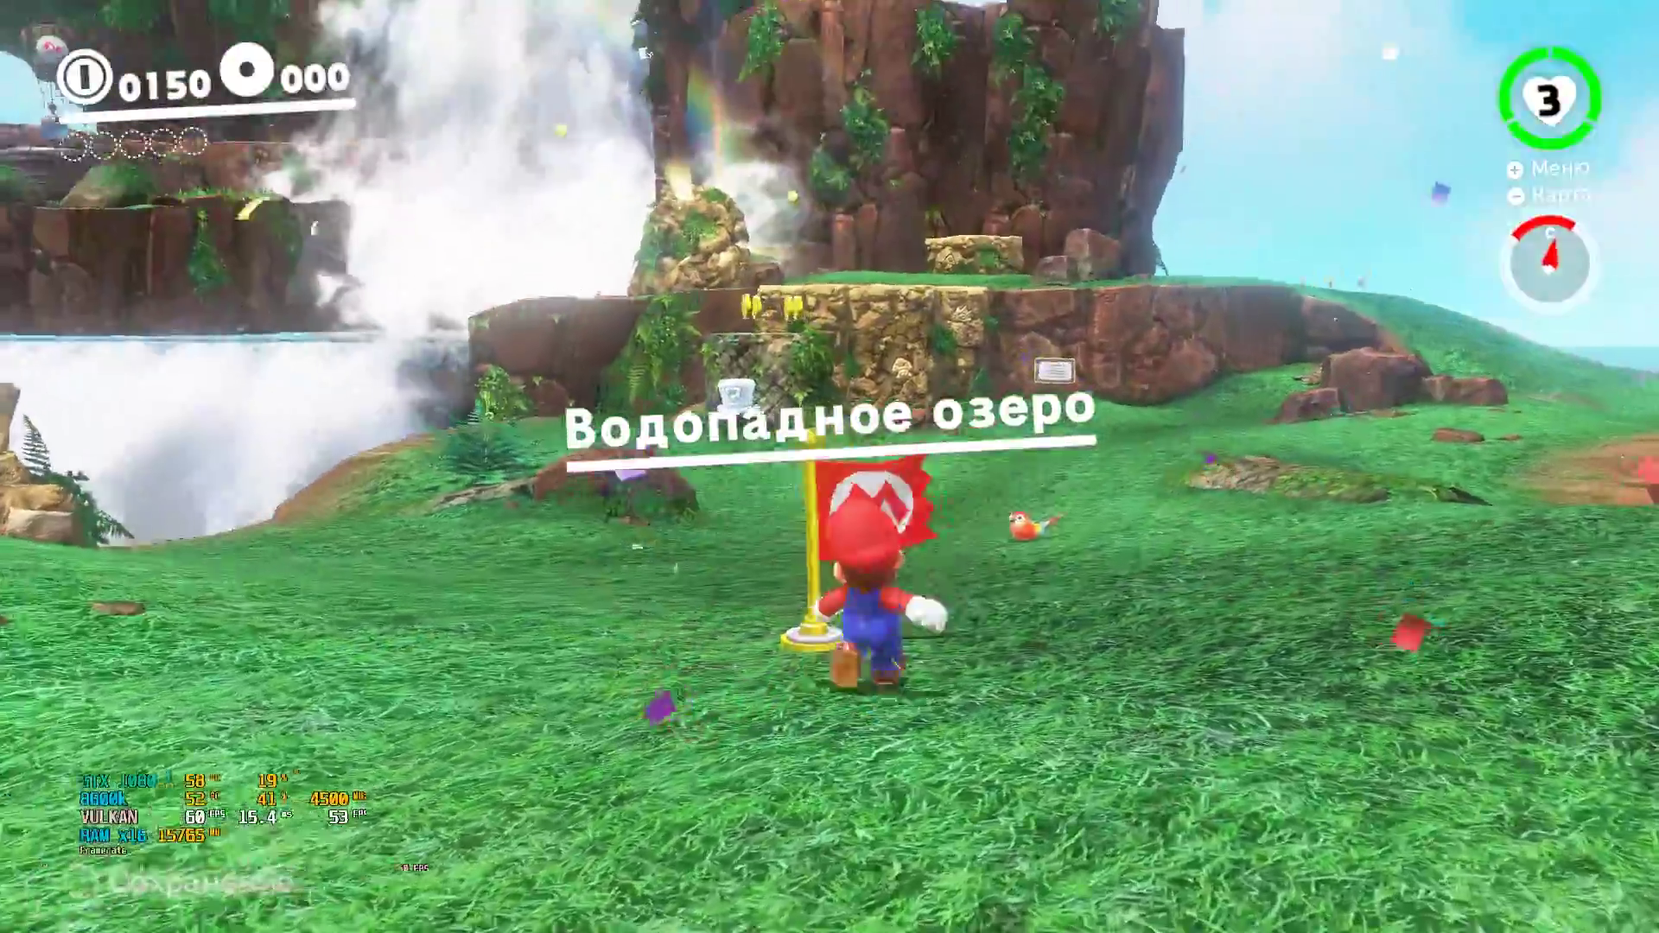
{"action": "key", "text": "w"}
{"action": "key", "text": "w"}
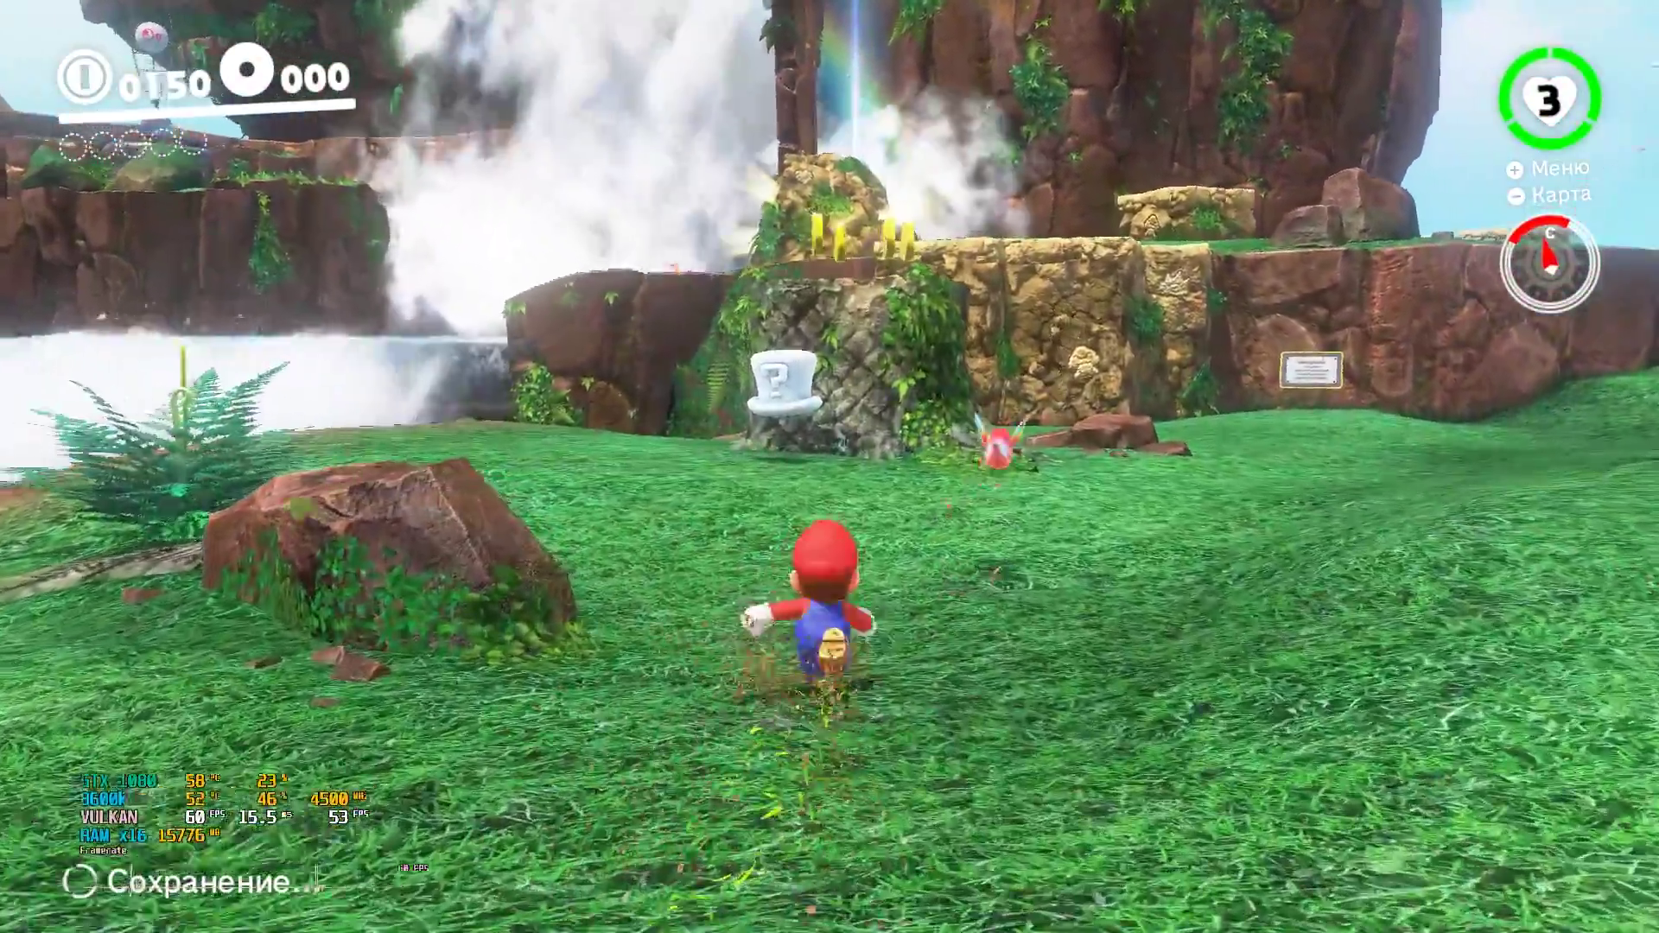
{"action": "key", "text": "w"}
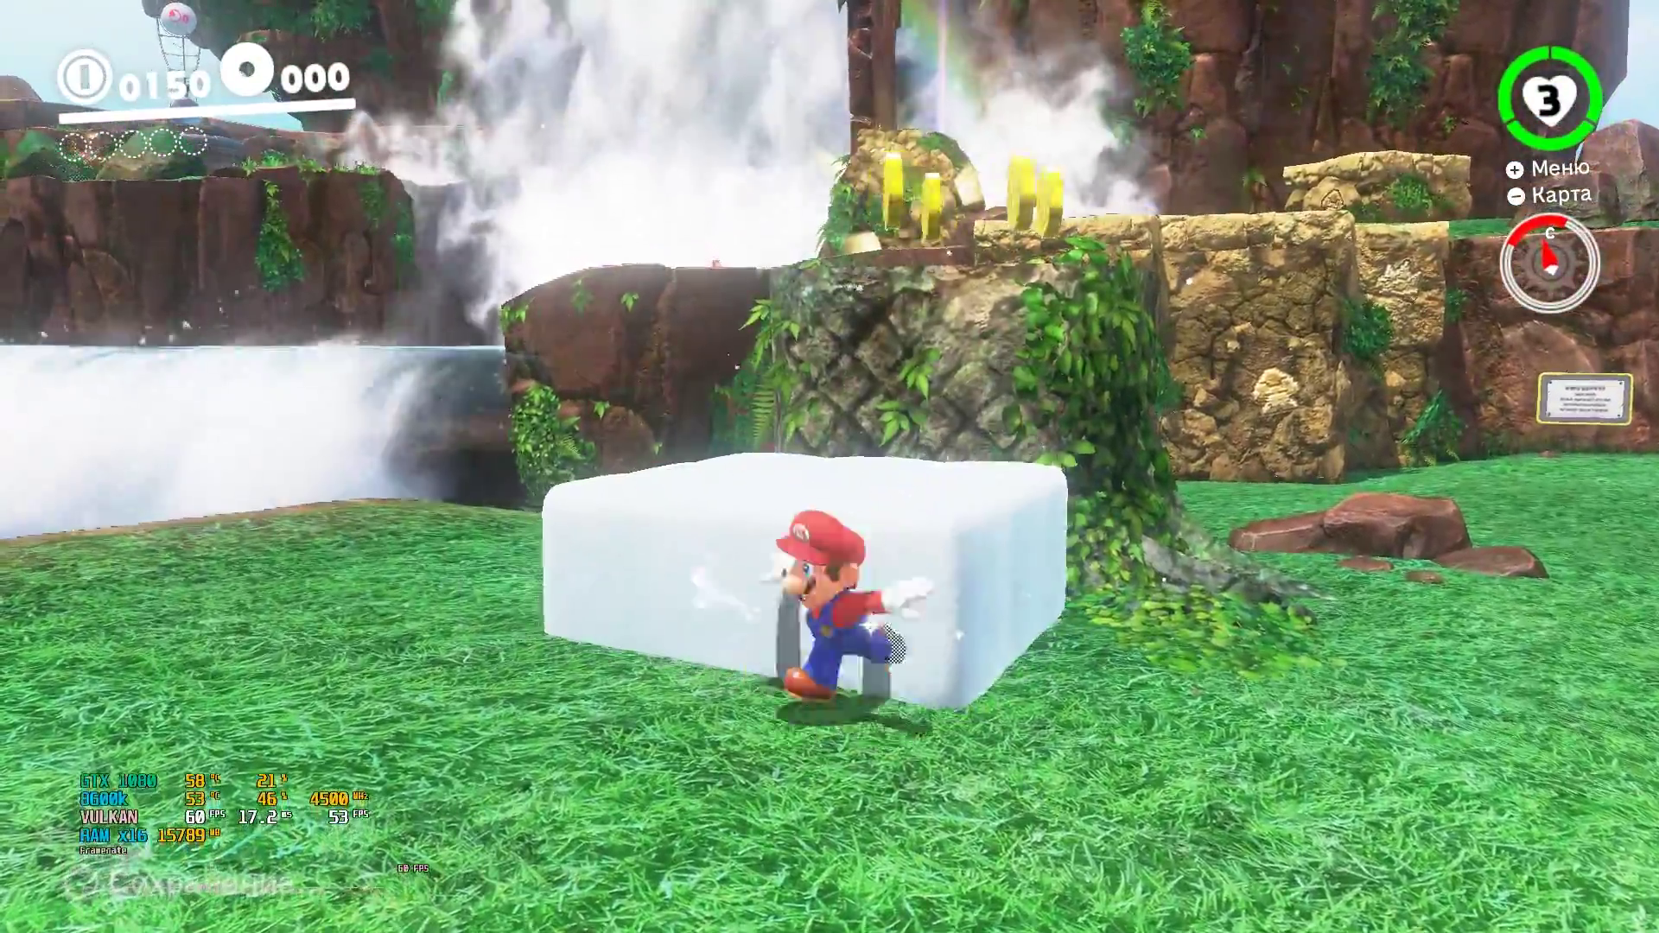
{"action": "key", "text": "space"}
{"action": "key", "text": "s"}
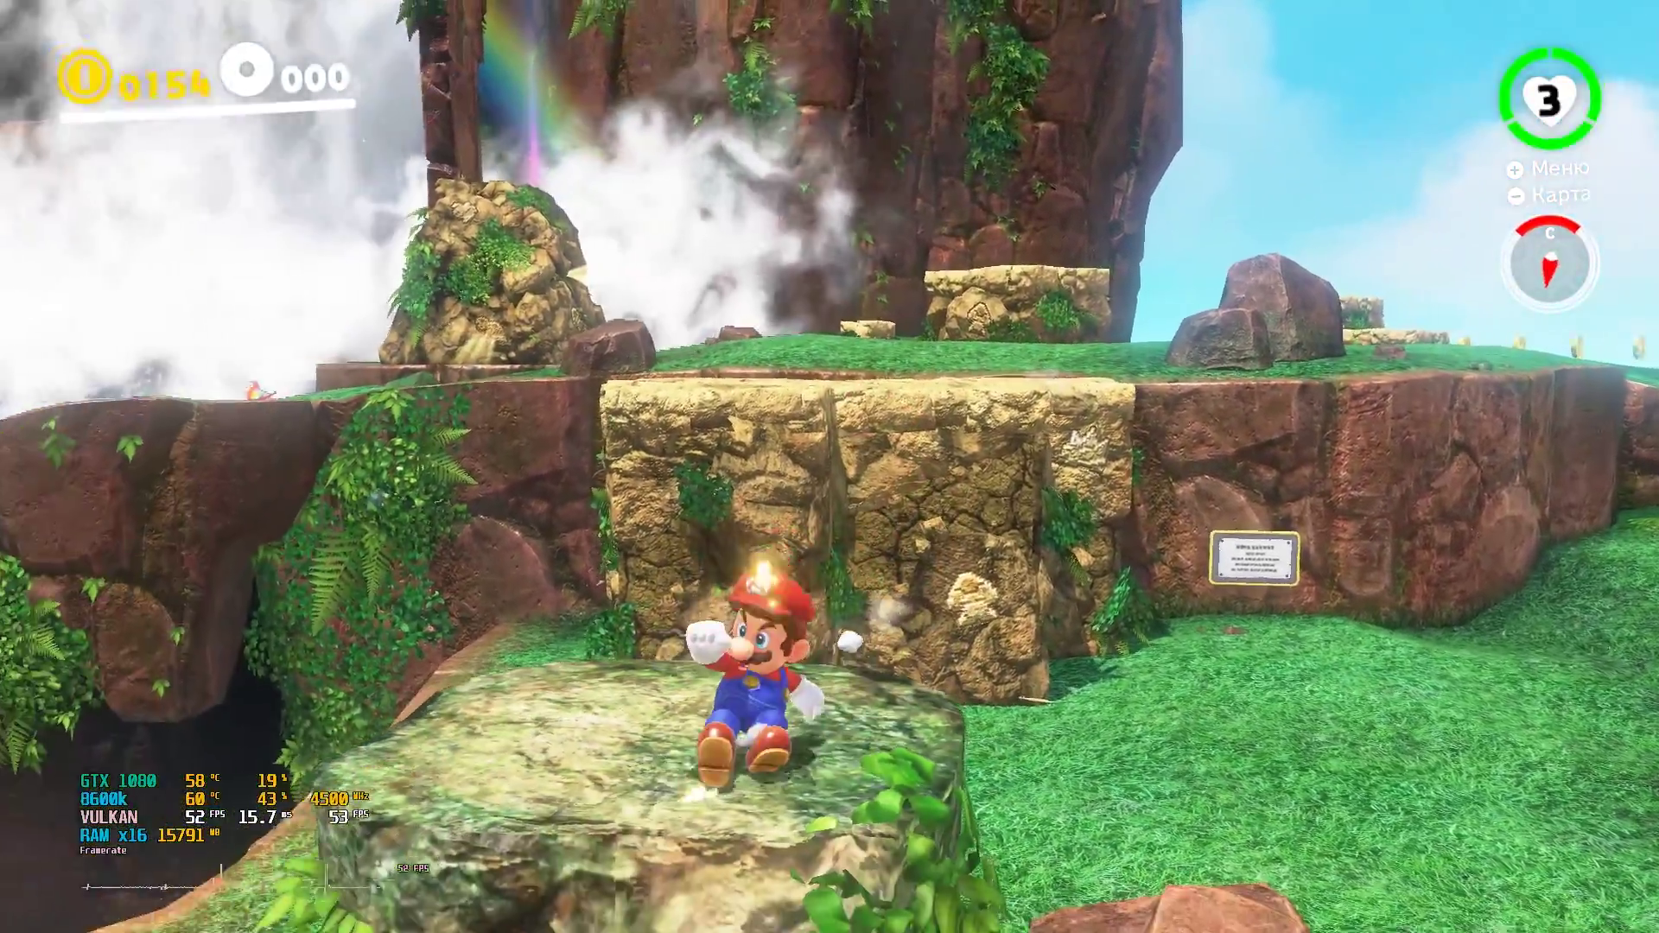
{"action": "key", "text": "w"}
{"action": "key", "text": "z"}
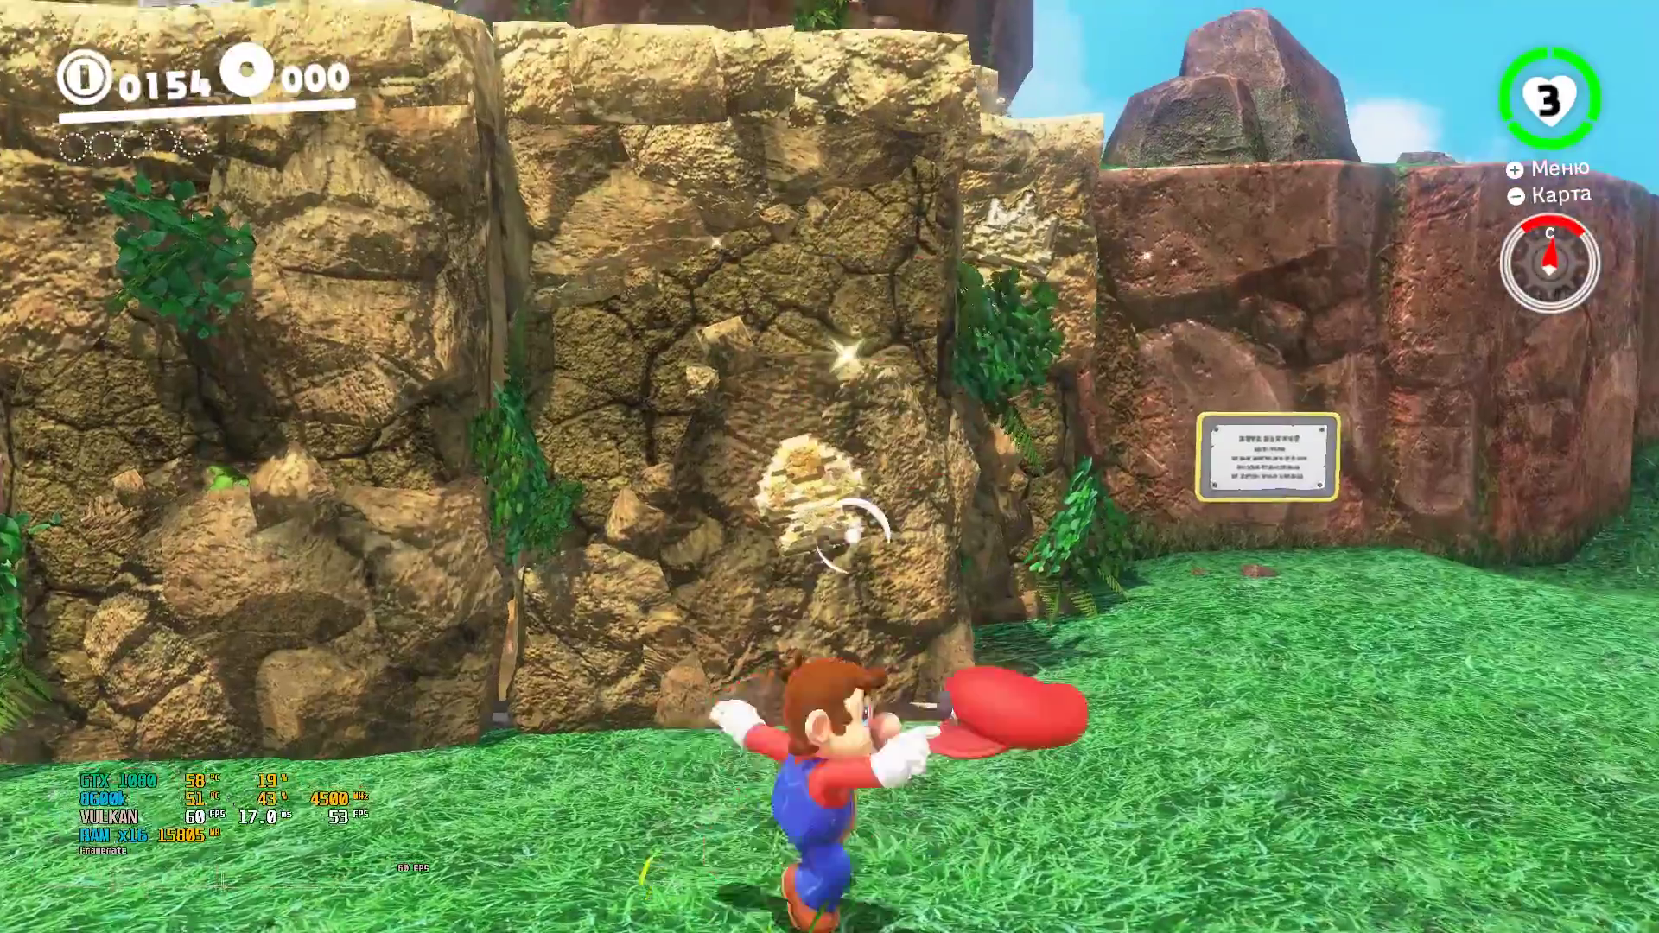
{"action": "key", "text": "space"}
{"action": "key", "text": "a"}
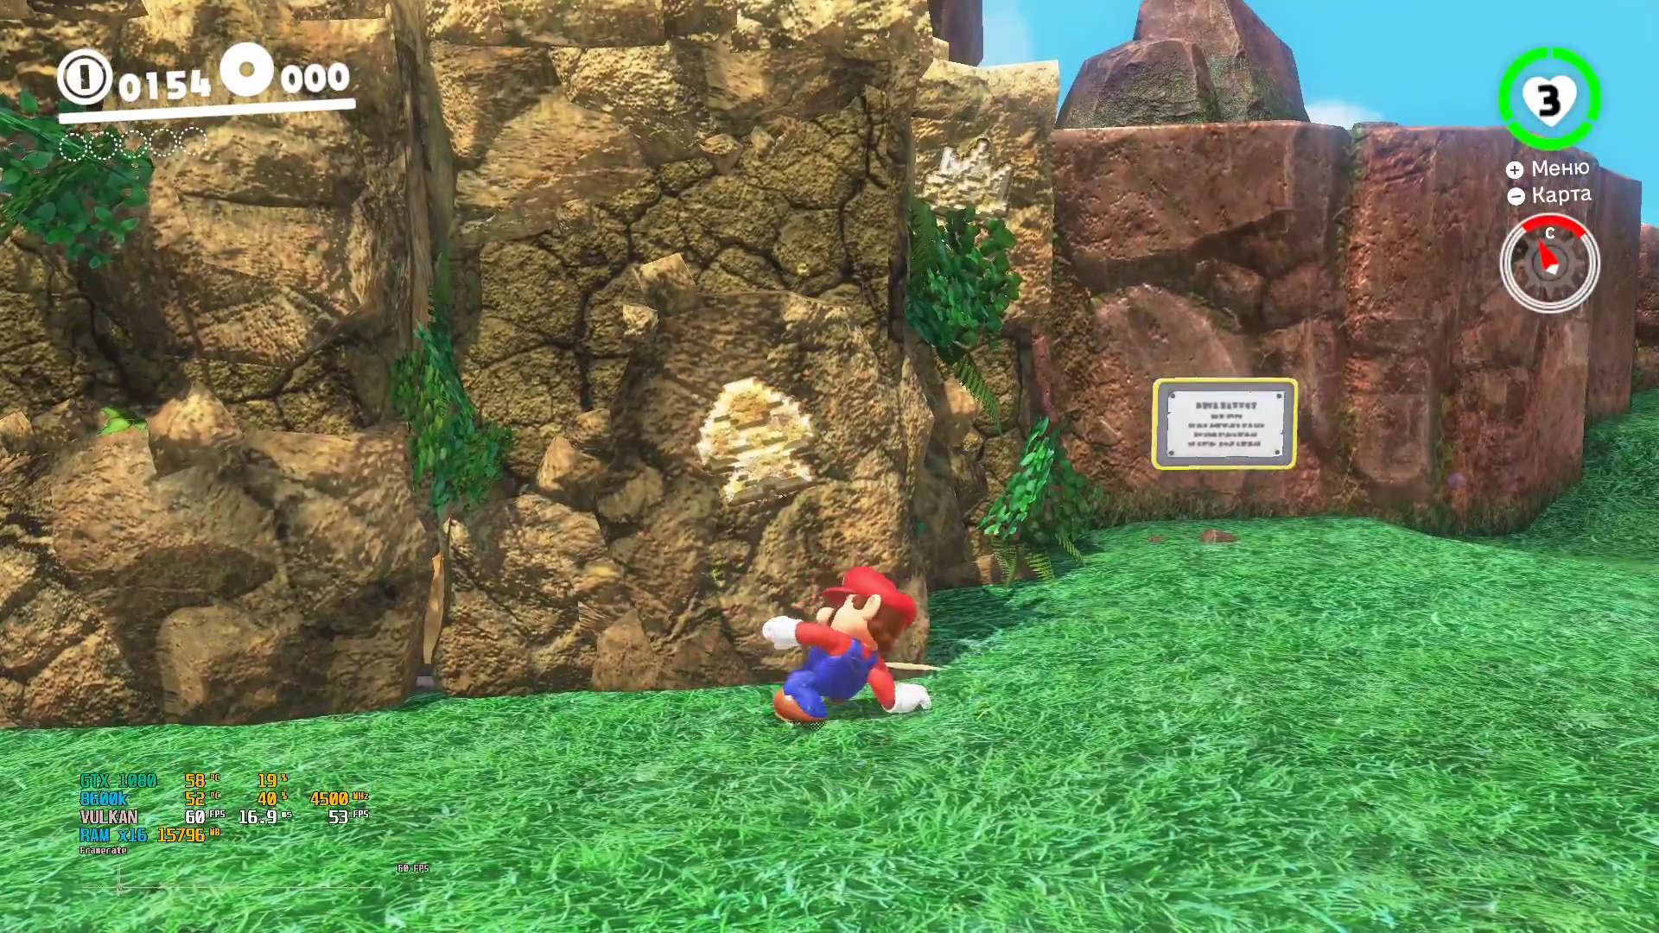
{"action": "key", "text": "space"}
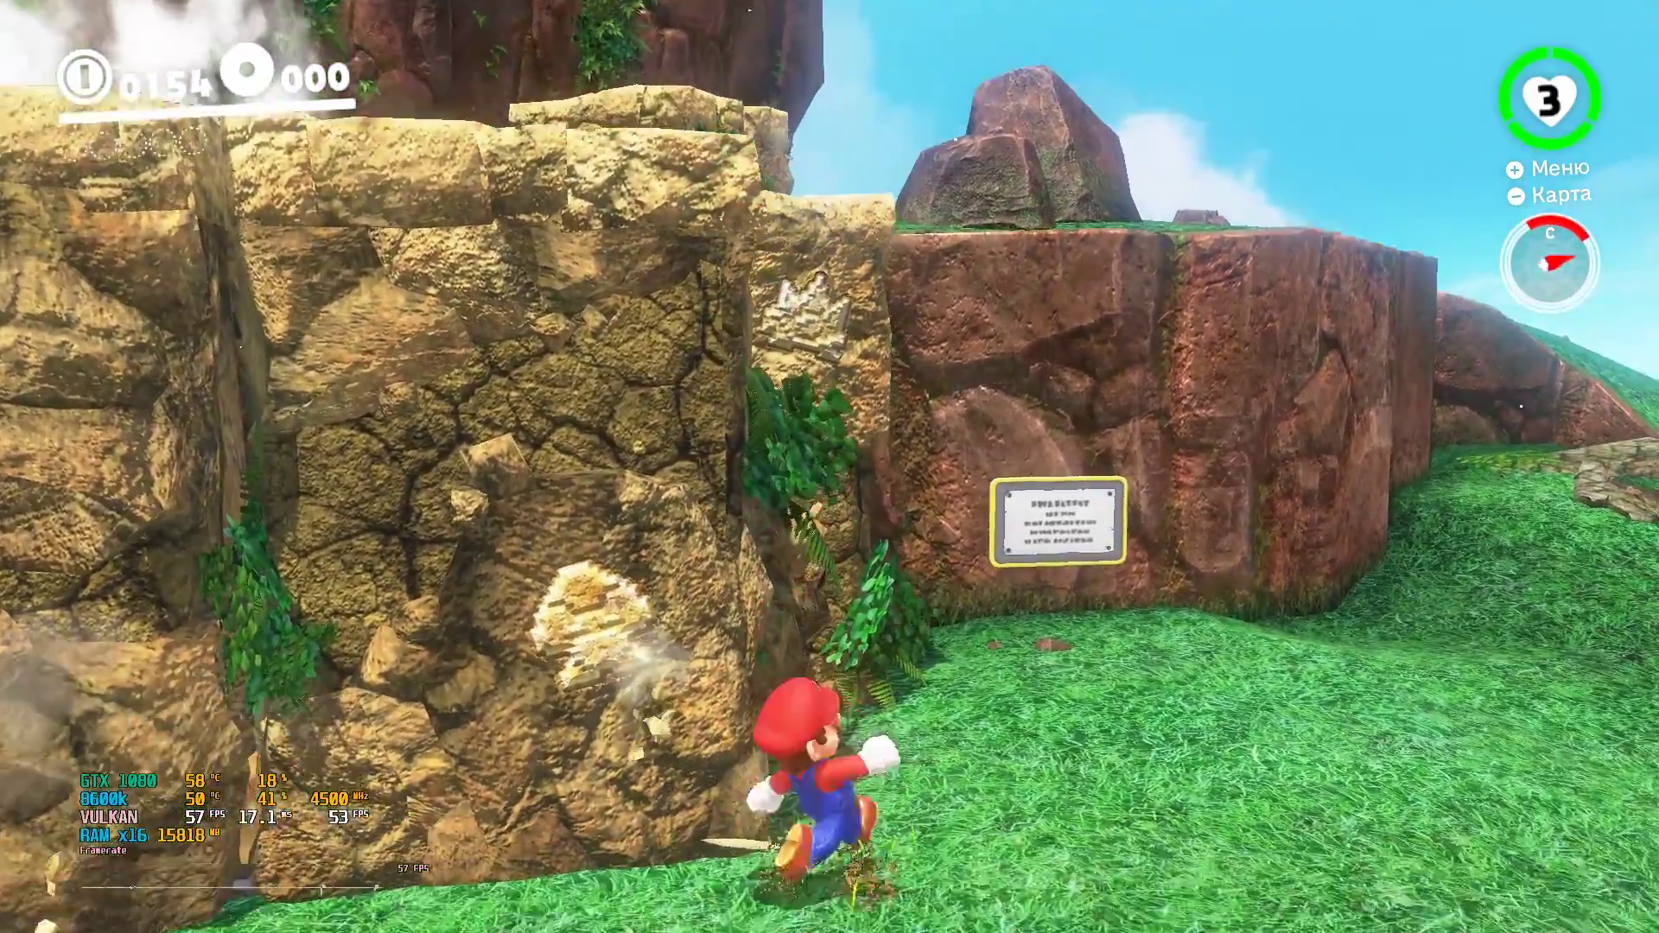
{"action": "key", "text": "a"}
{"action": "key", "text": "space"}
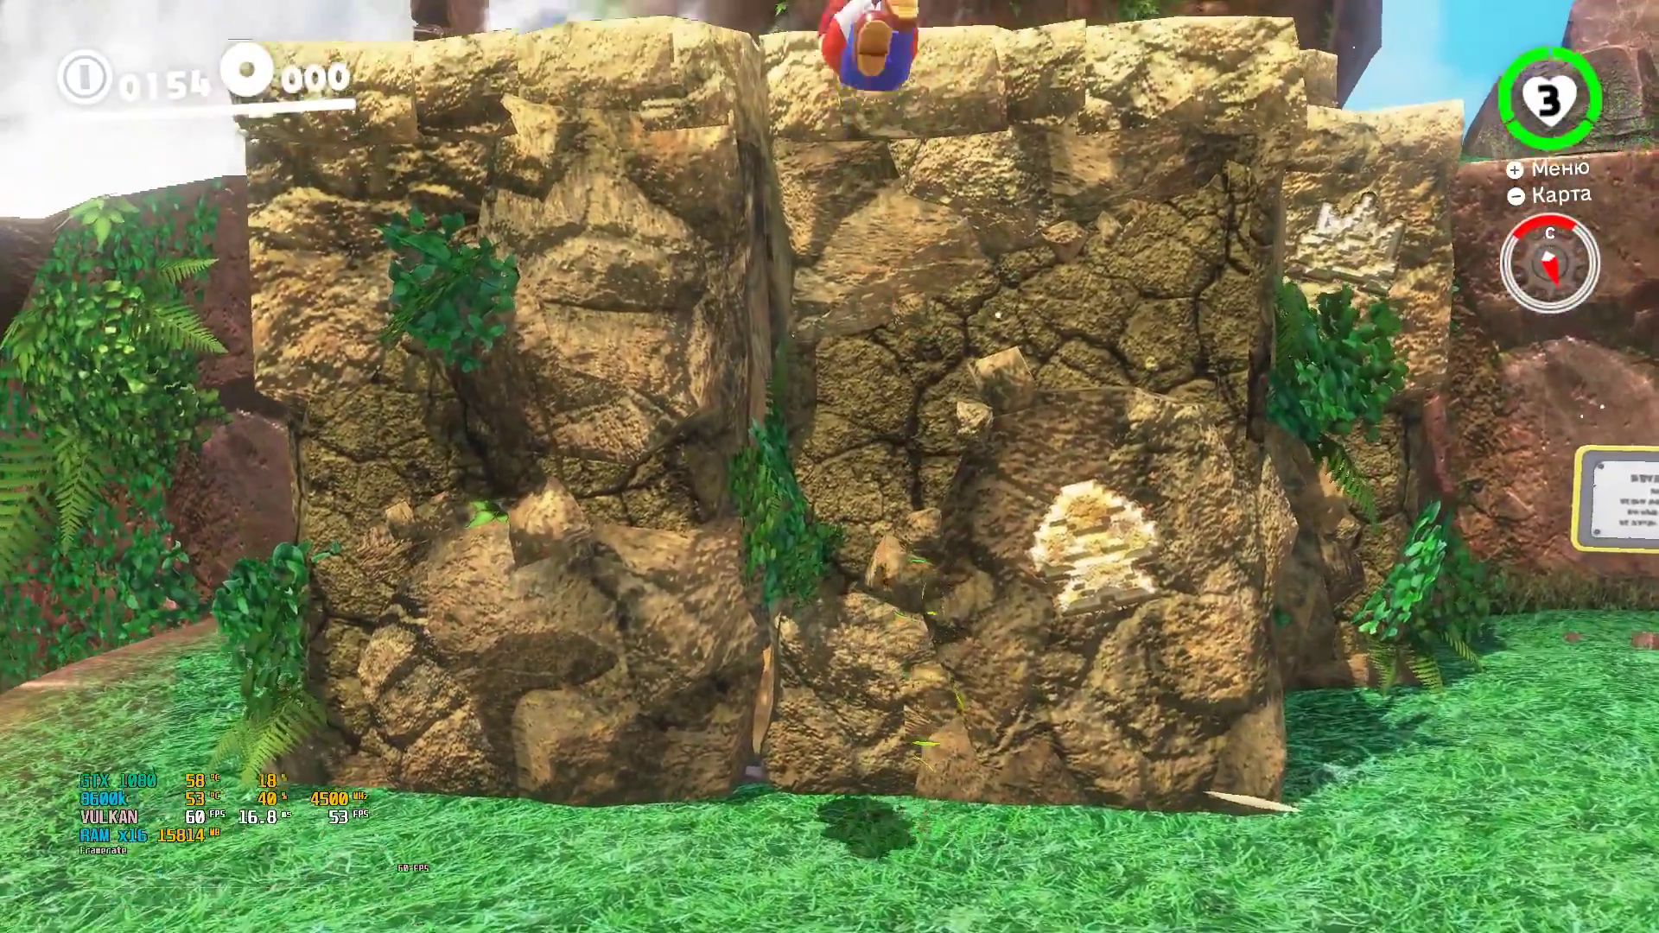
{"action": "key", "text": "w"}
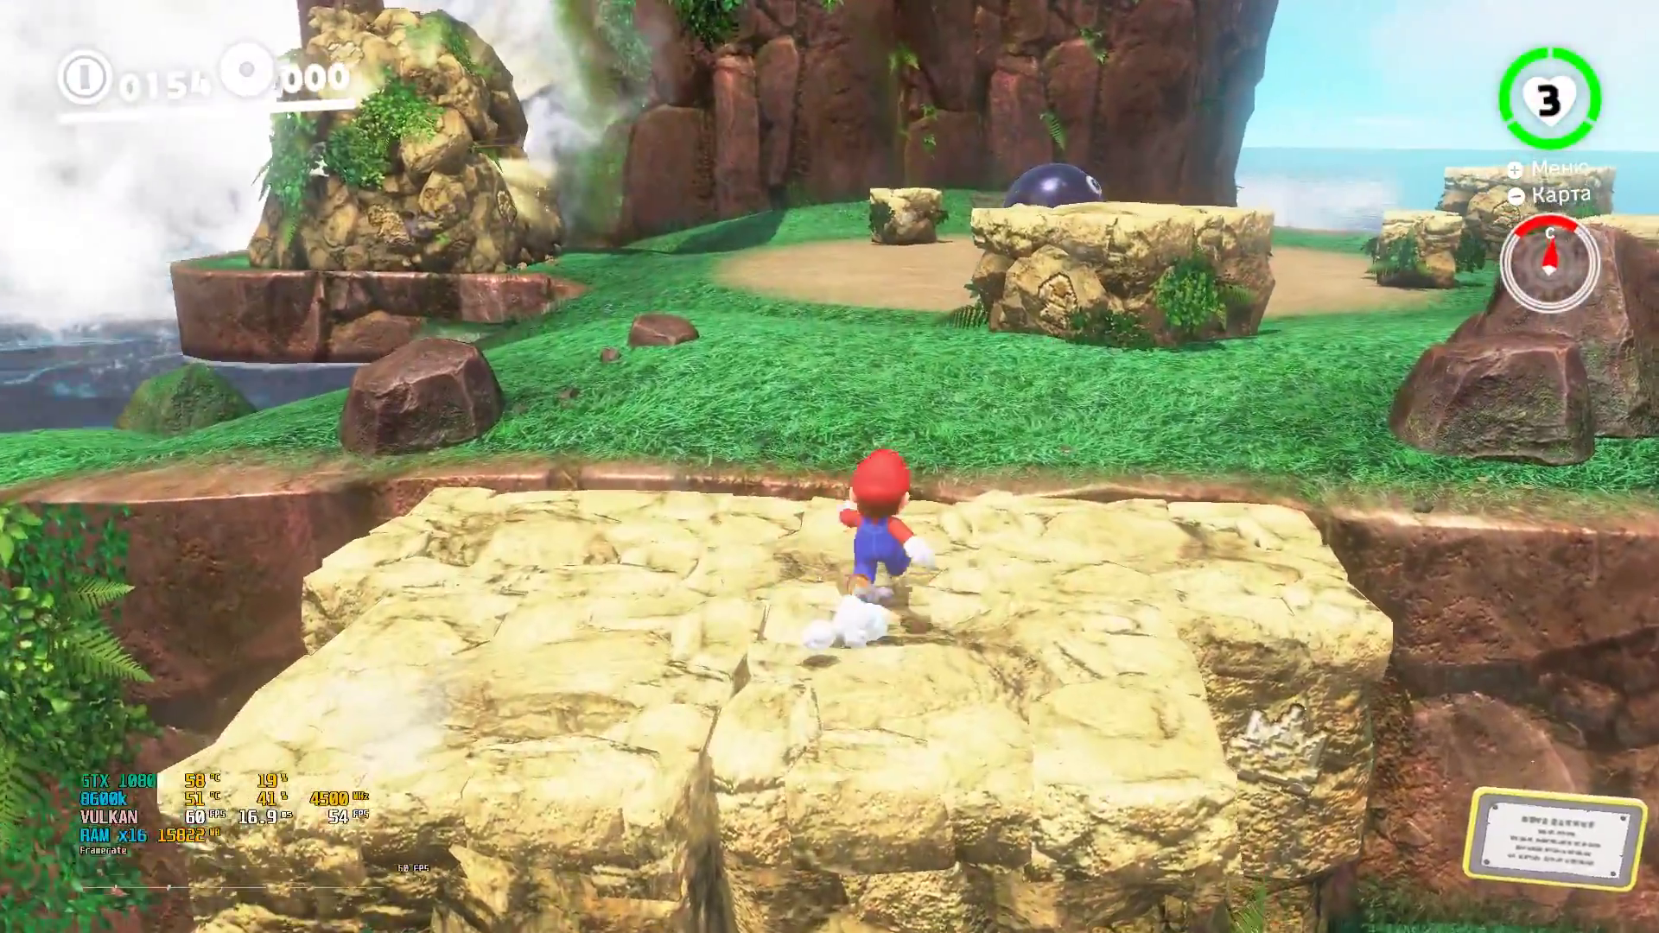
{"action": "key", "text": "space"}
{"action": "key", "text": "d"}
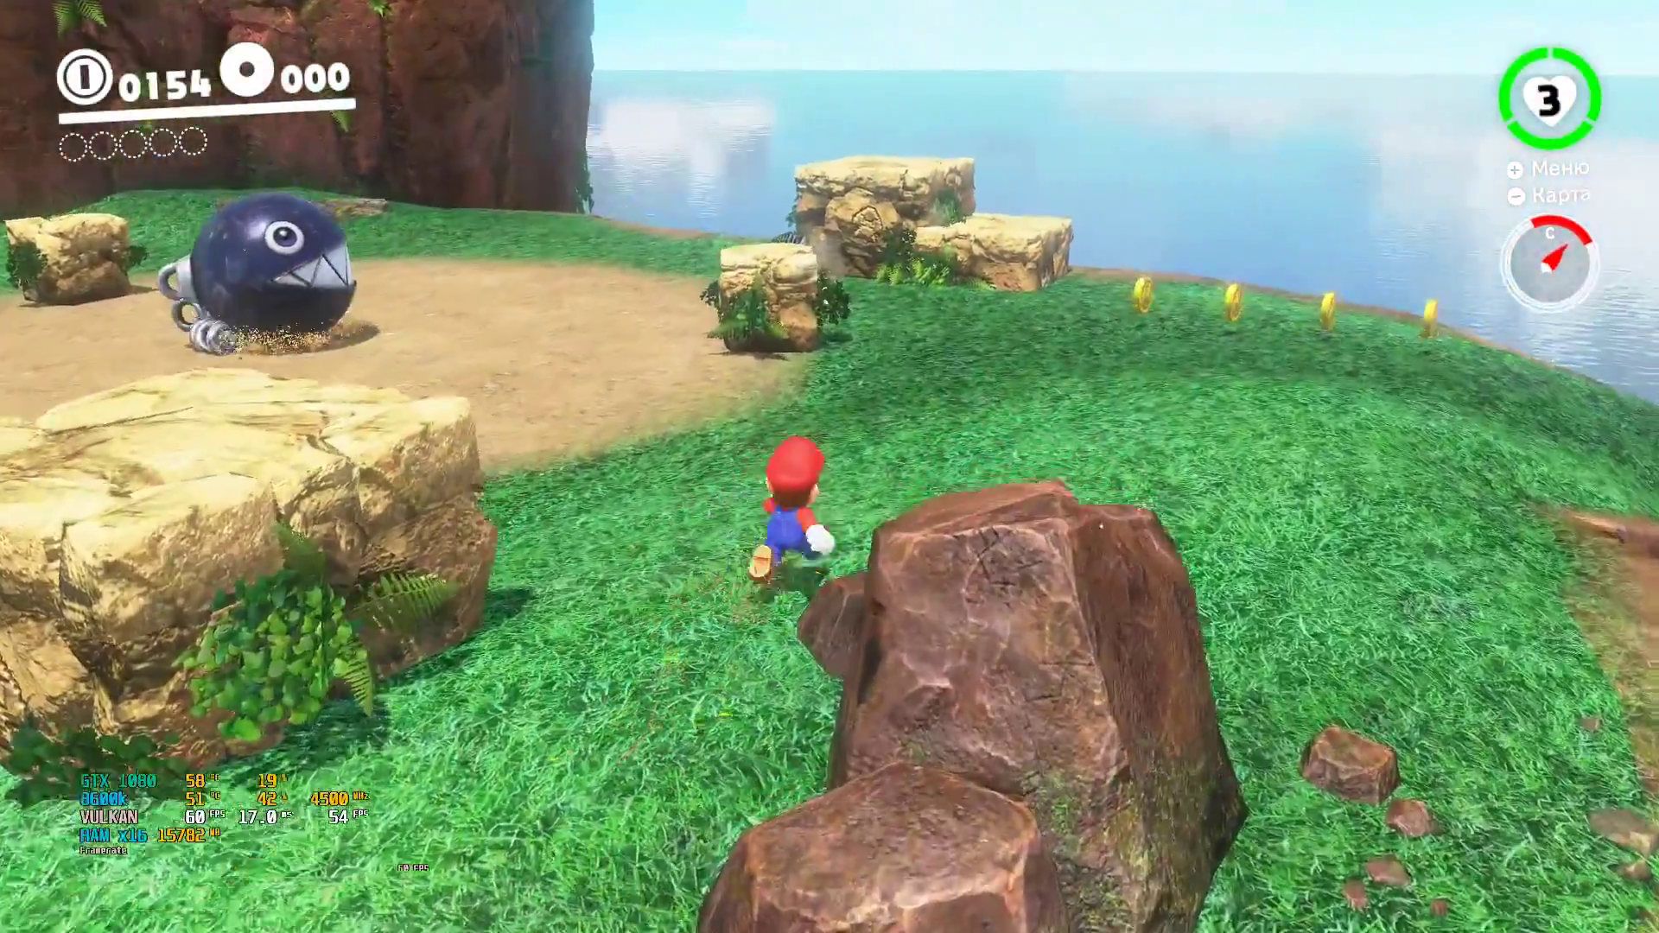
{"action": "key", "text": "w"}
{"action": "key", "text": "e"}
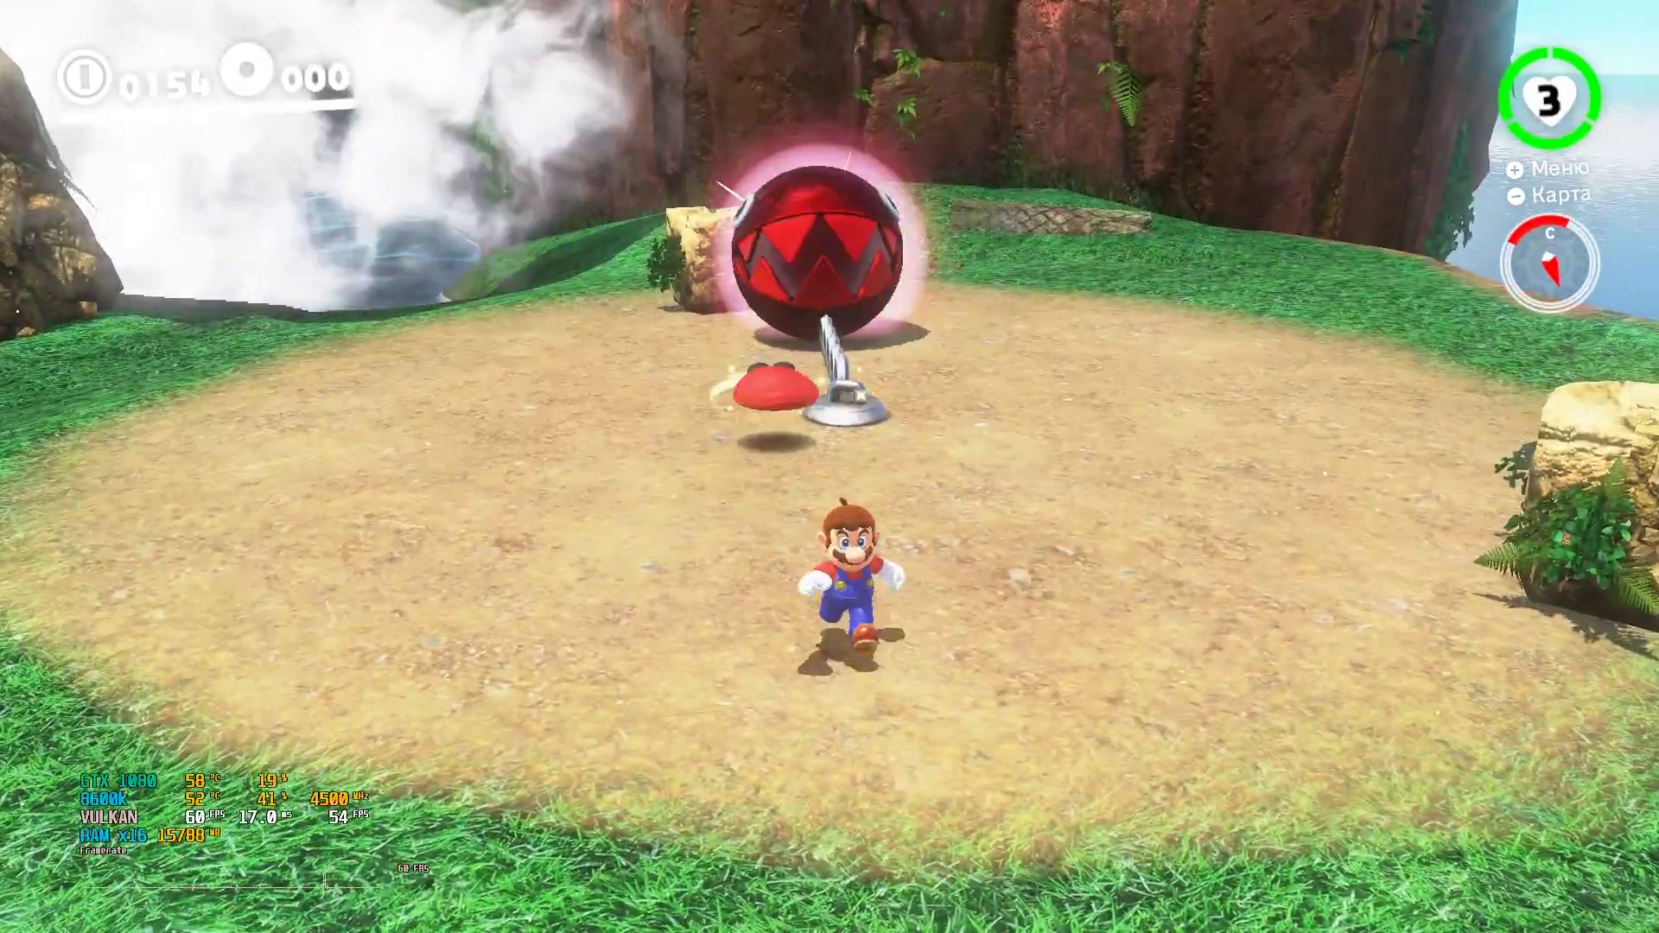
{"action": "key", "text": "space"}
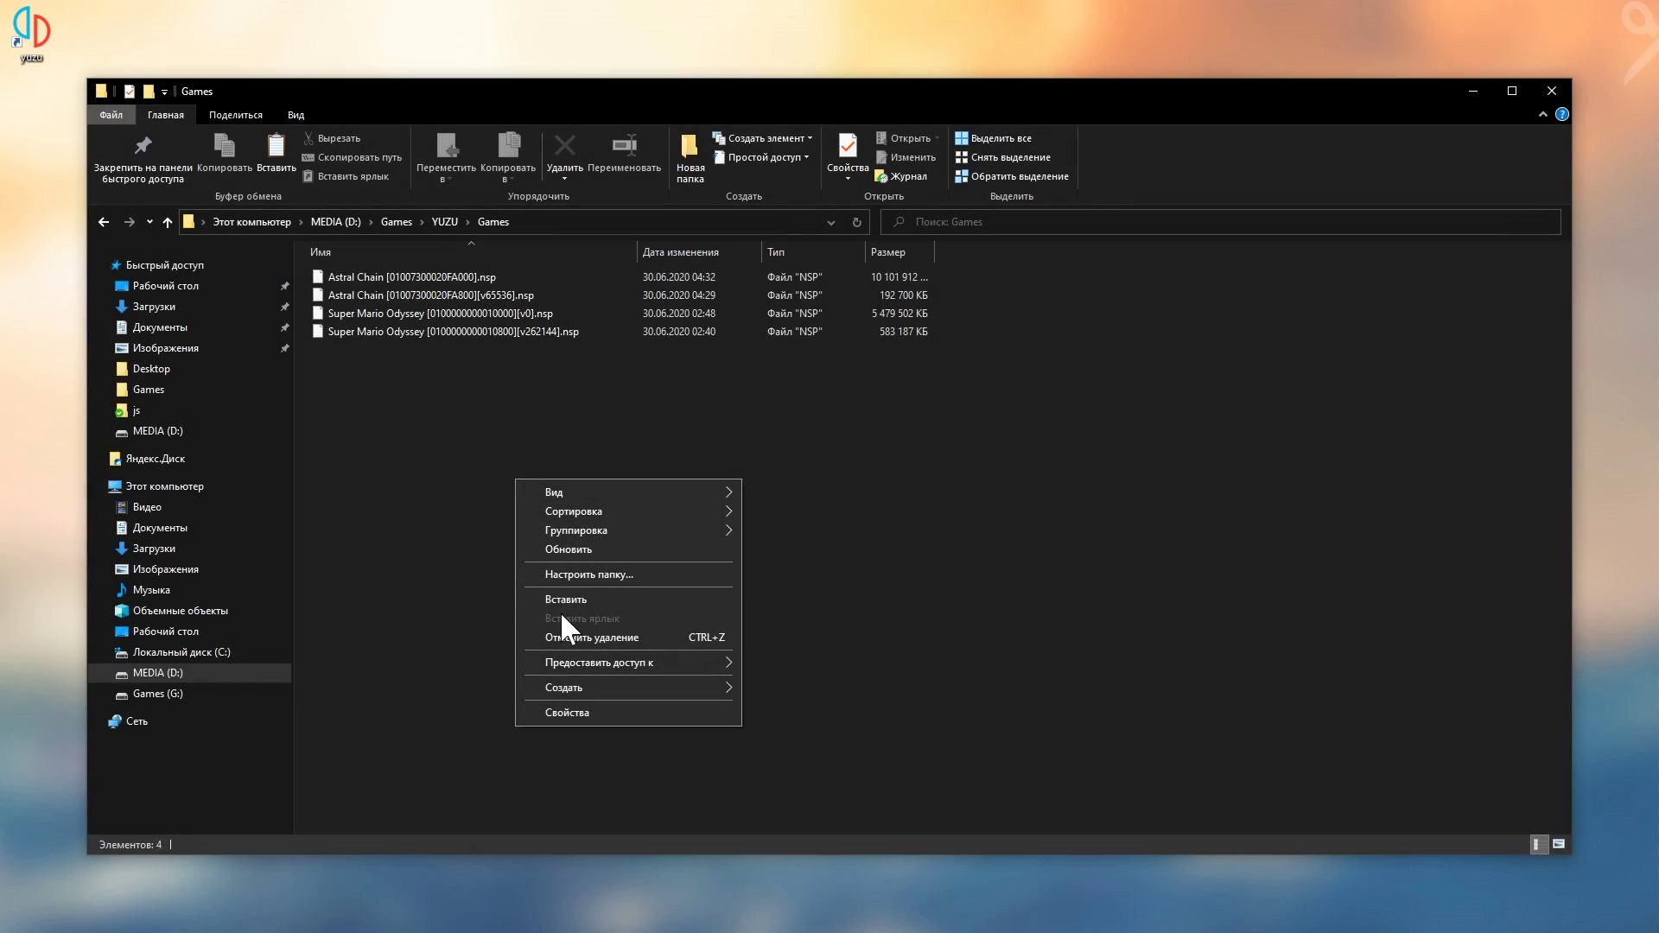
Paste the copied game files into the Games folder inside YUZU on drive D
{"action": "left_click", "coordinate": [574, 600]}
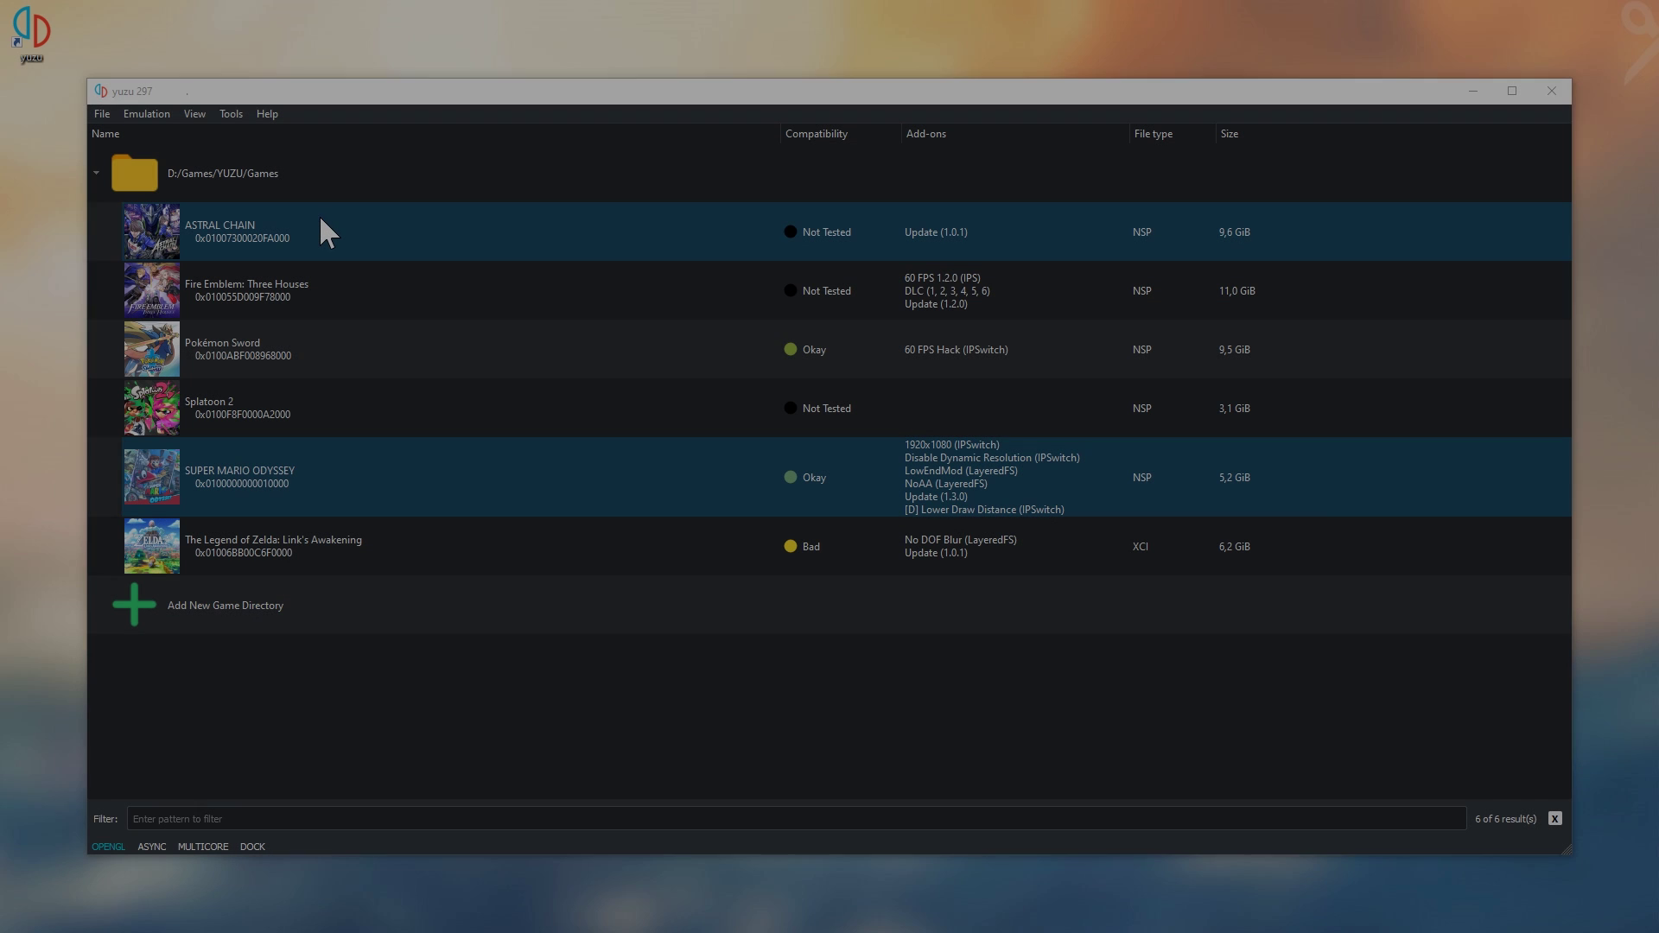
{"action": "right_click", "coordinate": [320, 215]}
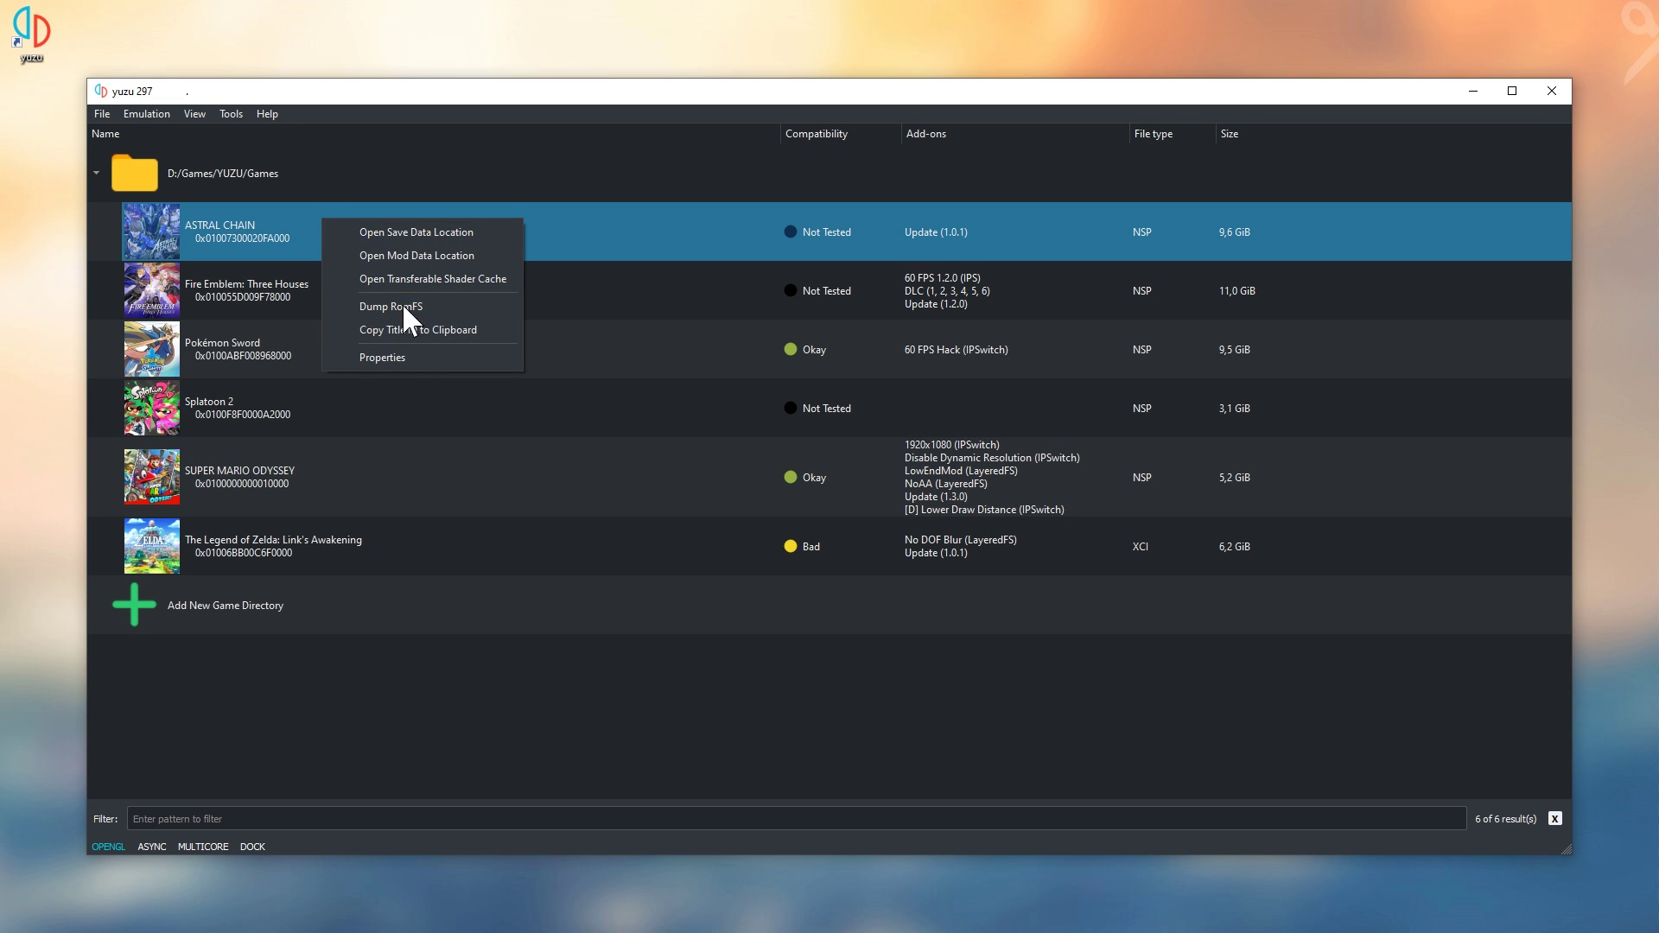
{"action": "right_click", "coordinate": [335, 472]}
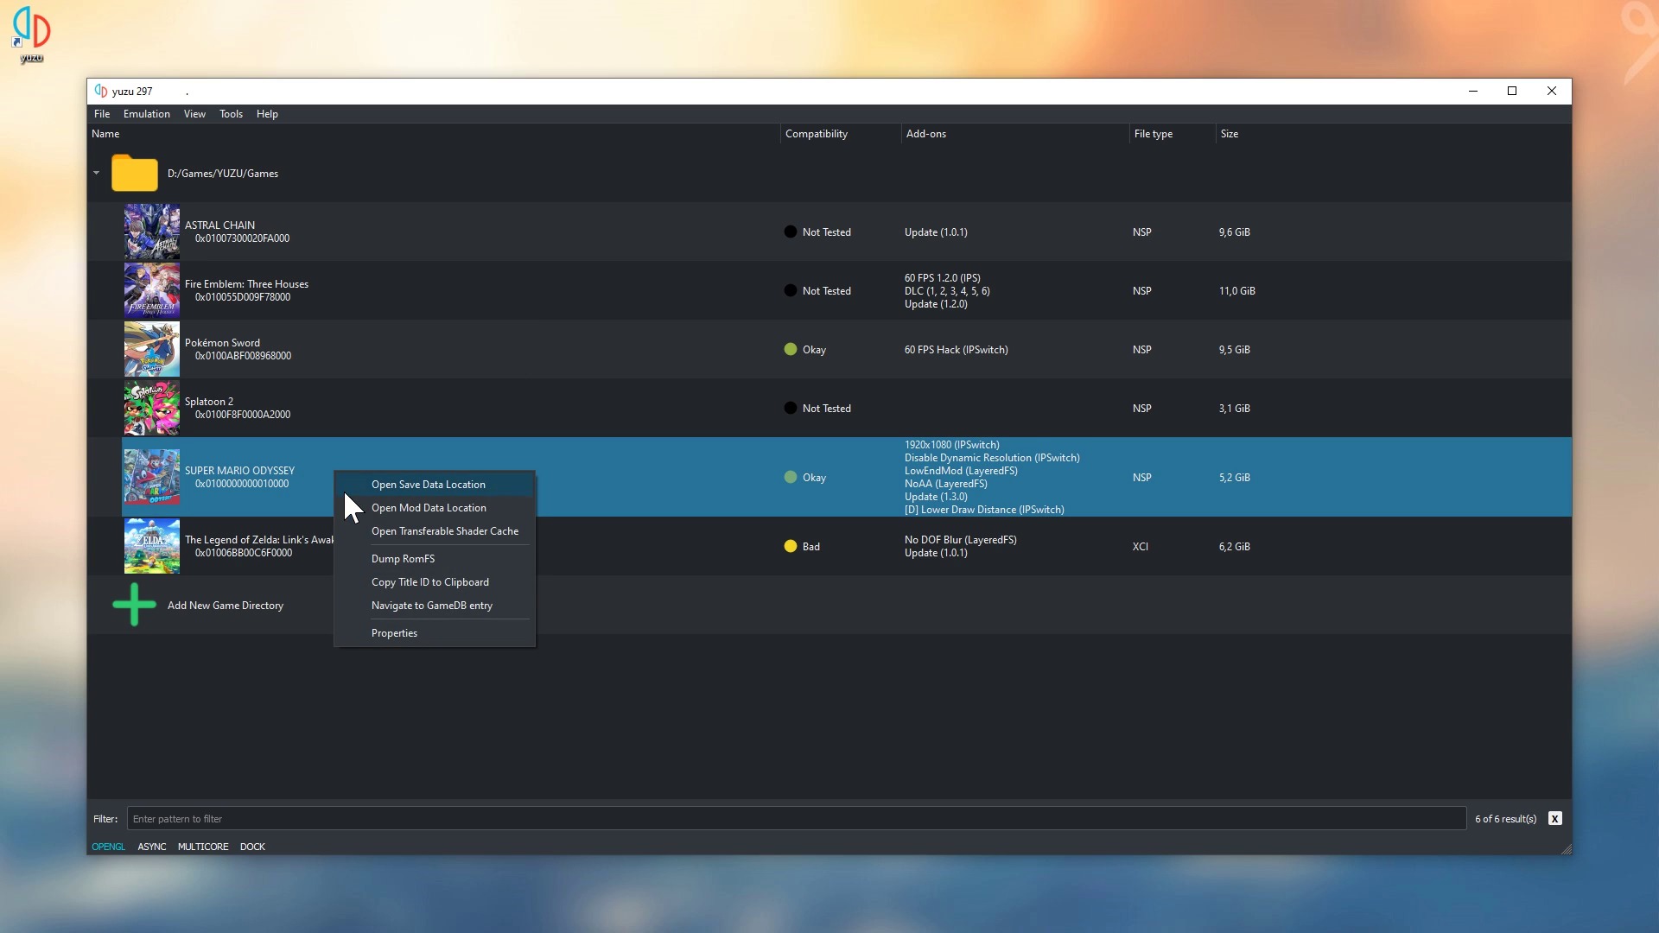
{"action": "right_click", "coordinate": [329, 241]}
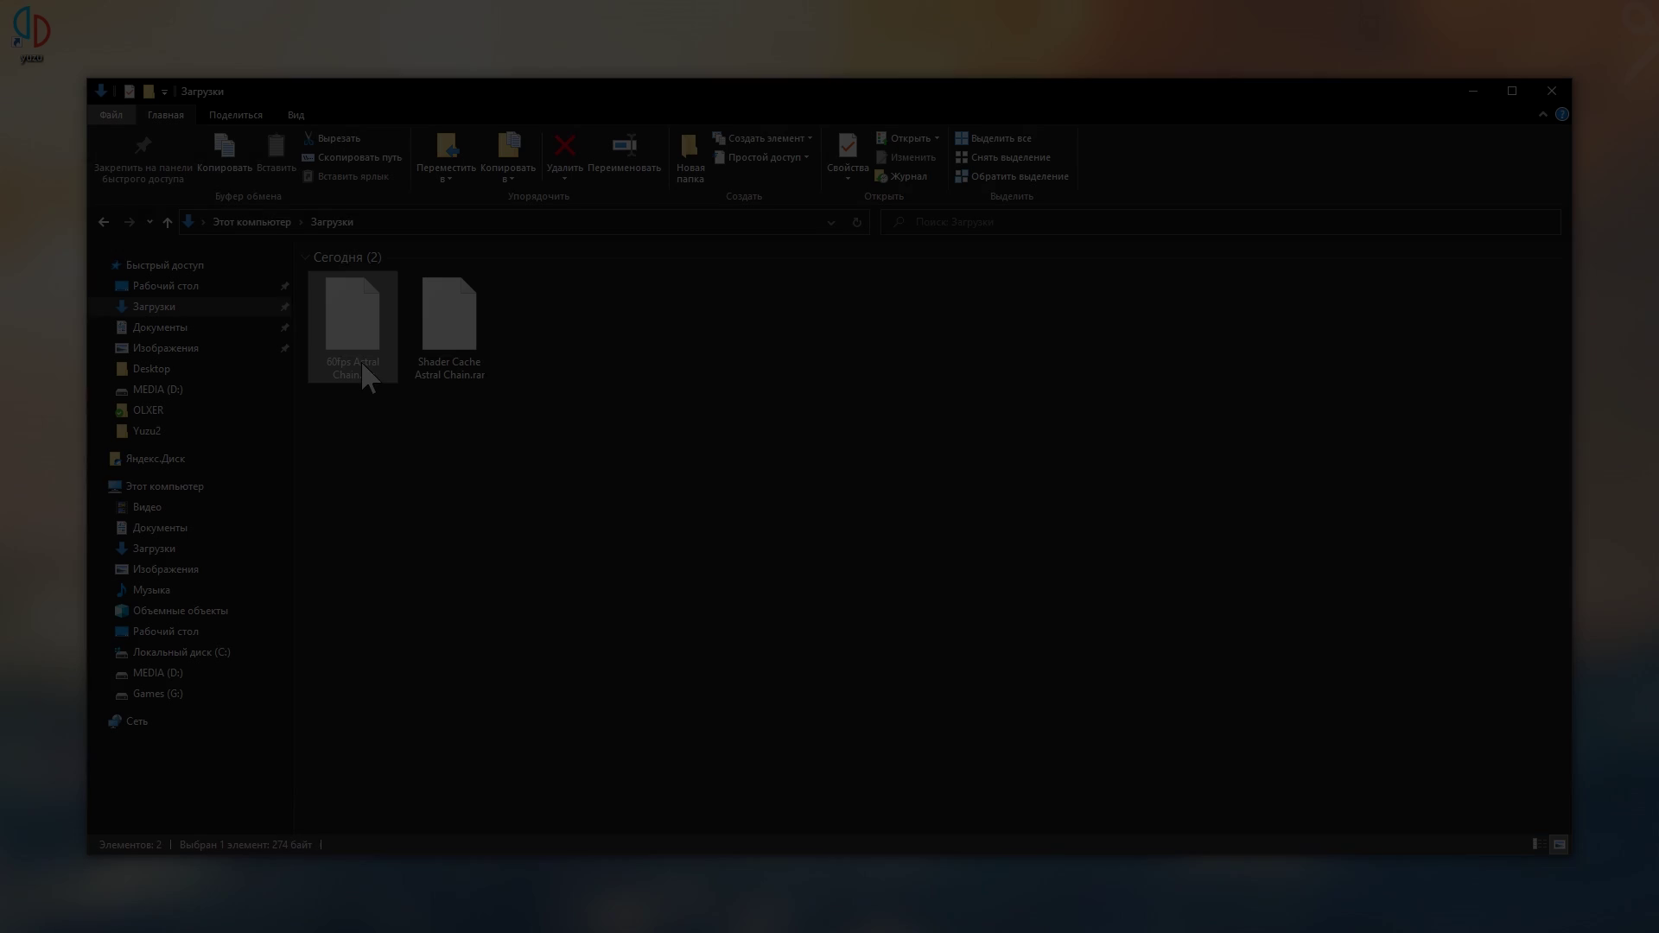
Extract 60fps Astral Chain.rar and Shader Cache Astral Chain.rar directly into the Downloads folder
{"action": "left_click_drag", "start_coordinate": [361, 360], "coordinate": [361, 351]}
{"action": "right_click", "coordinate": [362, 351]}
{"action": "mouse_move", "coordinate": [439, 369]}
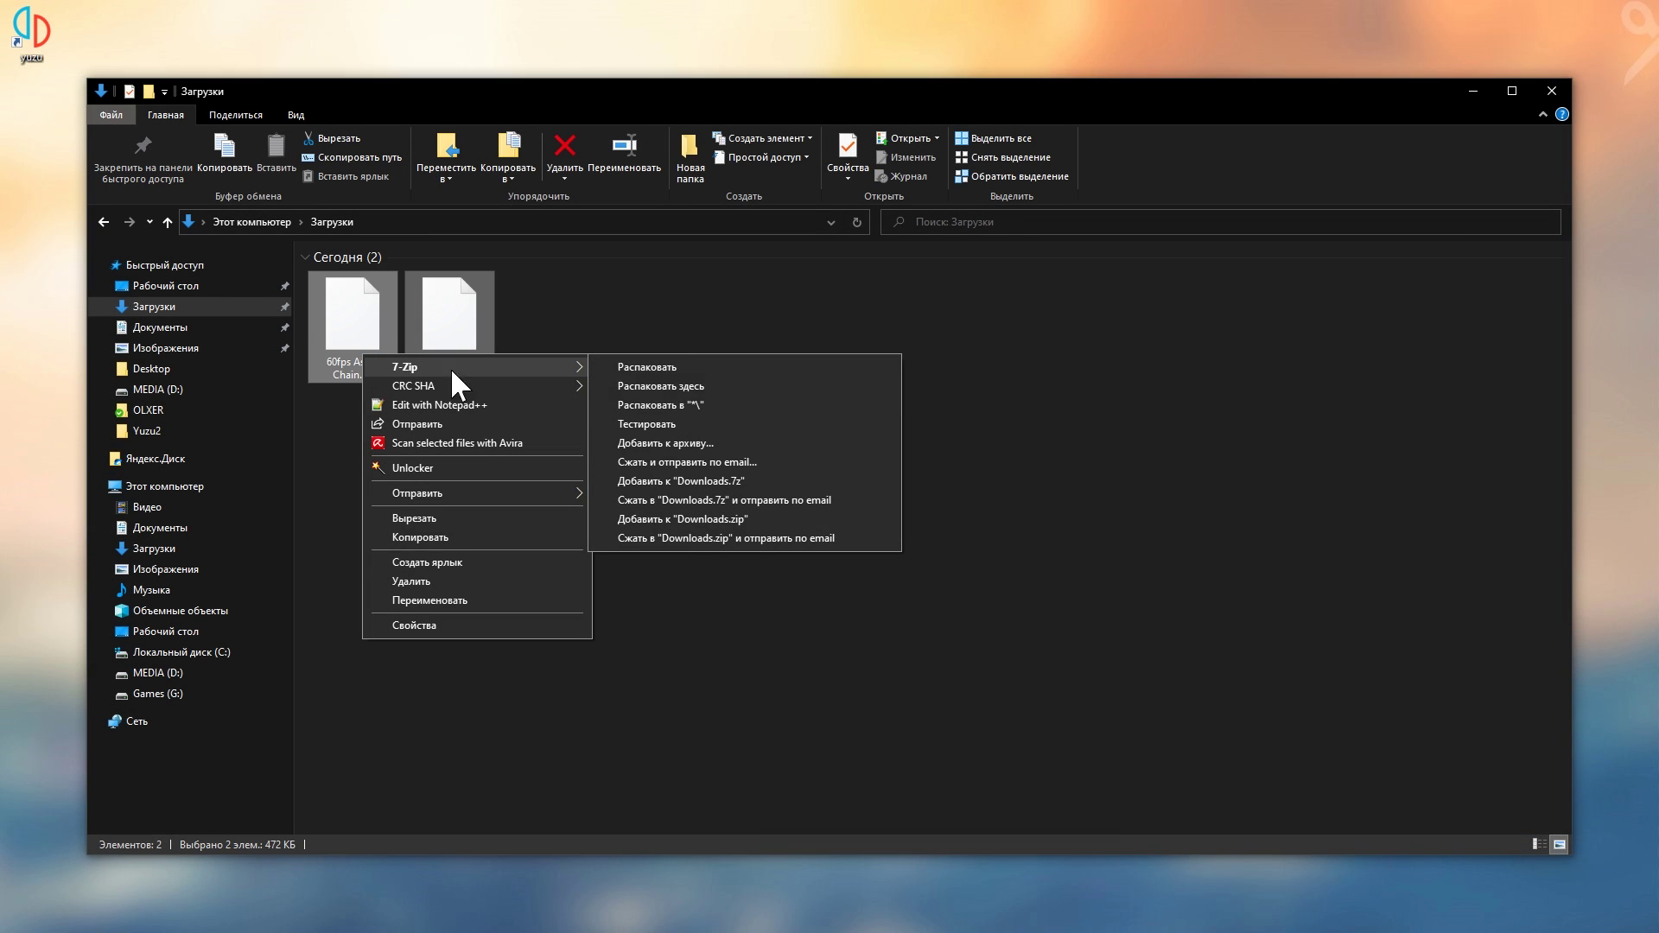
{"action": "left_click", "coordinate": [771, 387]}
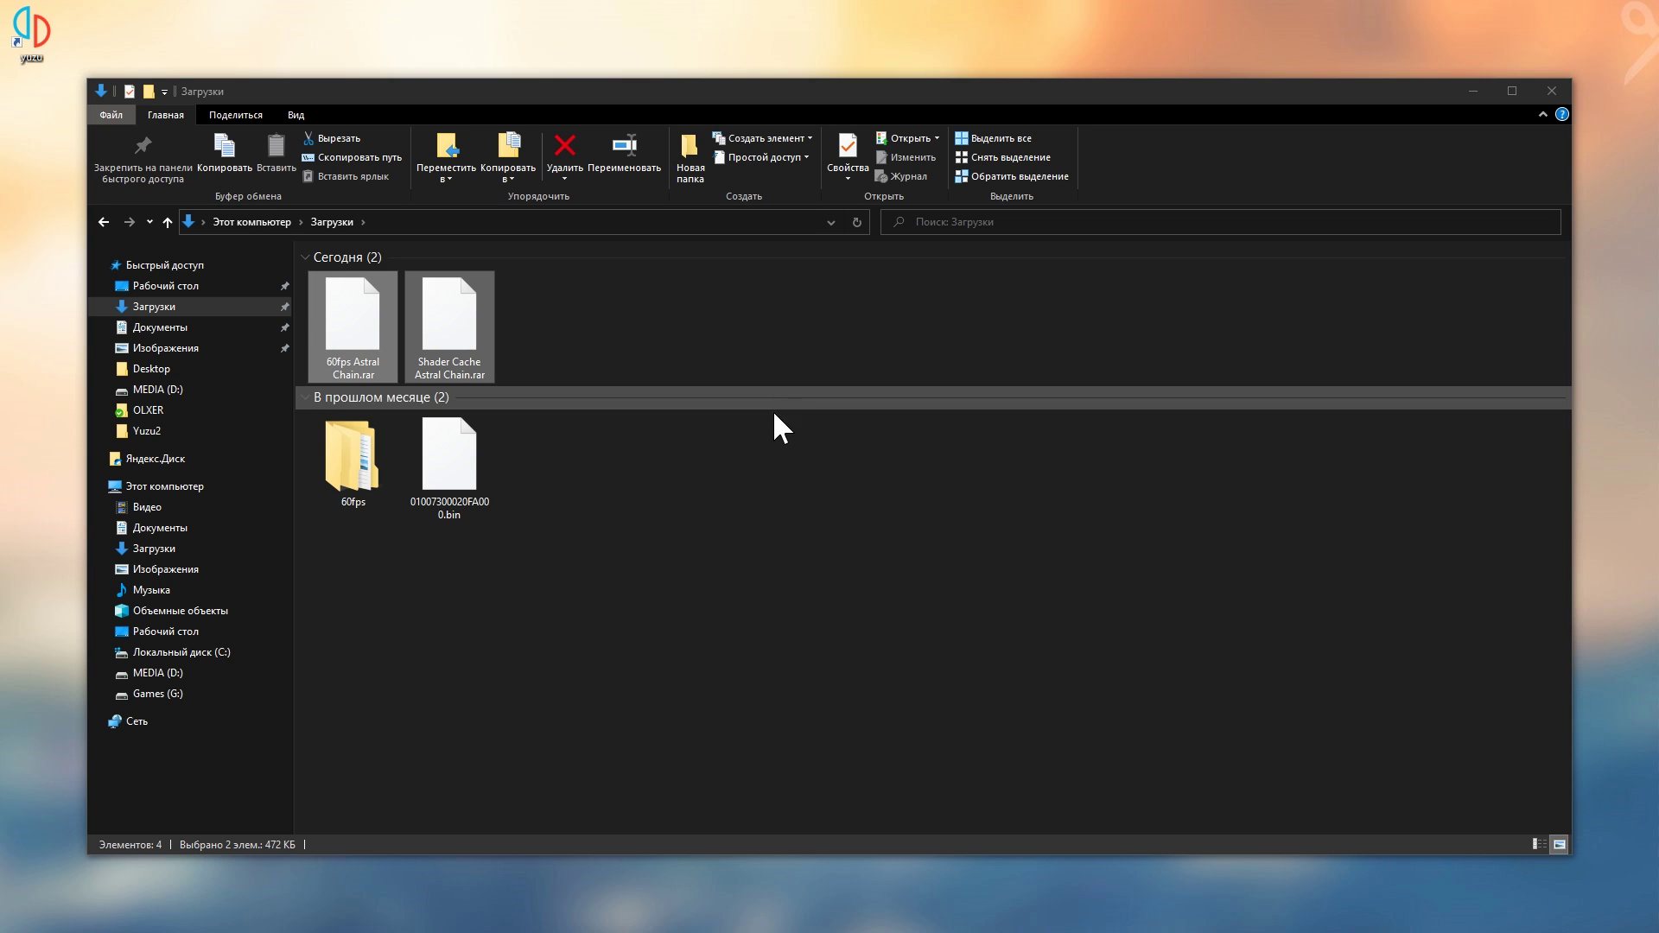
Check the contents of the extracted 60fps folder and move the folder from Downloads into the mod data location of ASTRAL CHAIN
{"action": "double_click", "coordinate": [387, 451]}
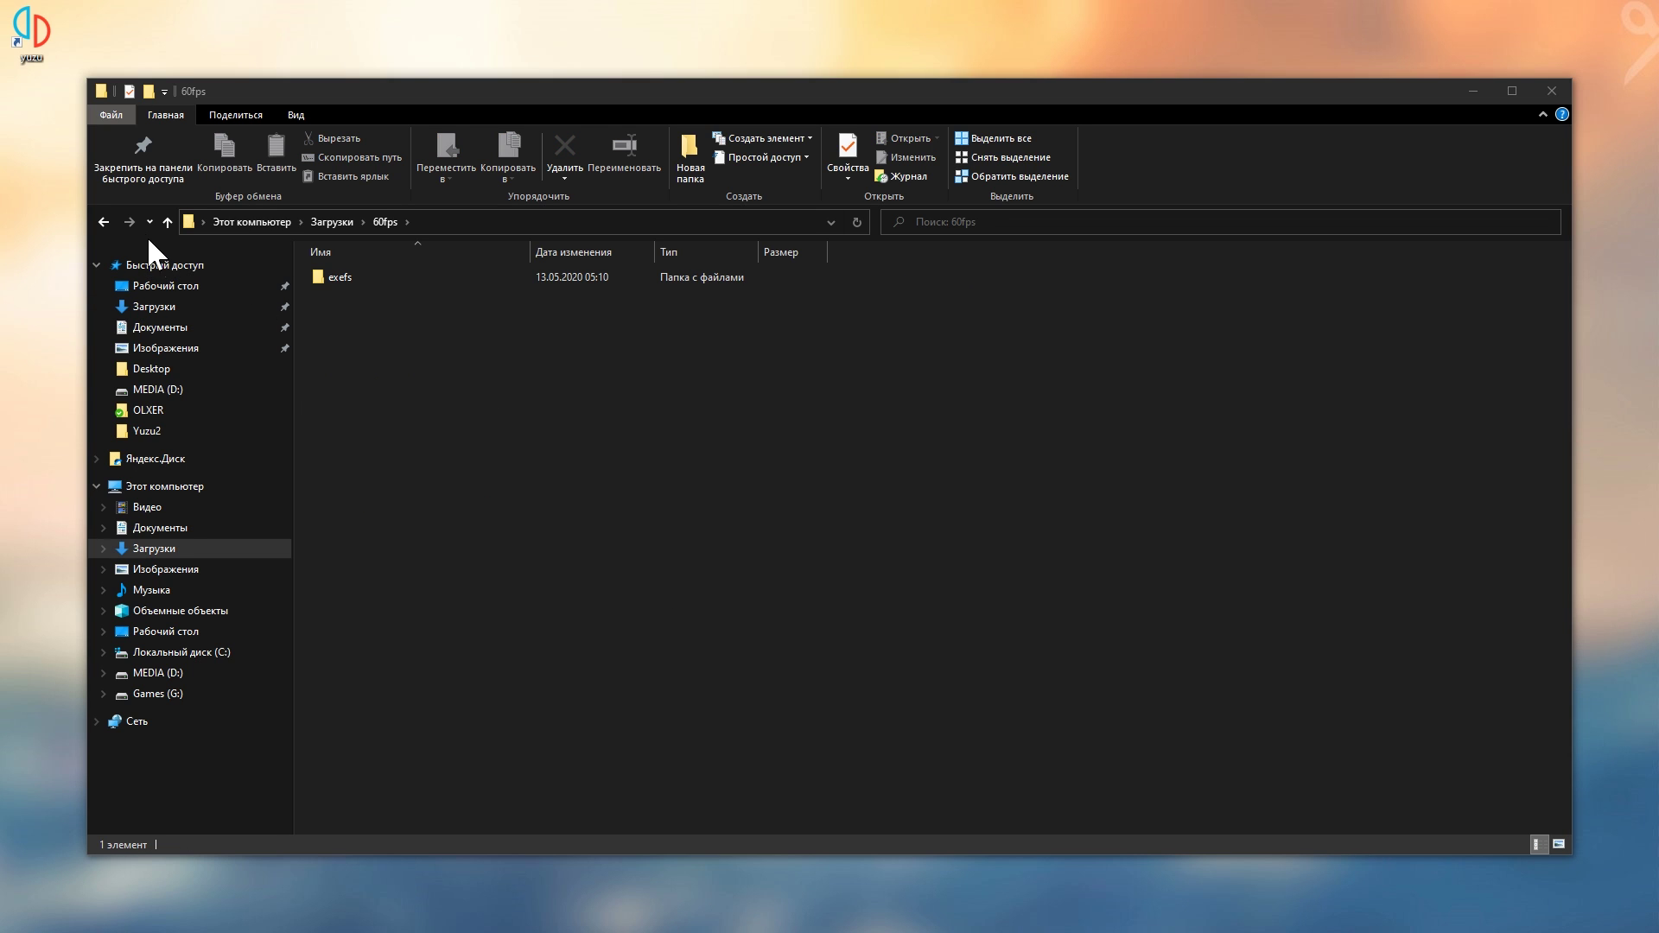
{"action": "left_click", "coordinate": [107, 221]}
{"action": "right_click", "coordinate": [360, 439]}
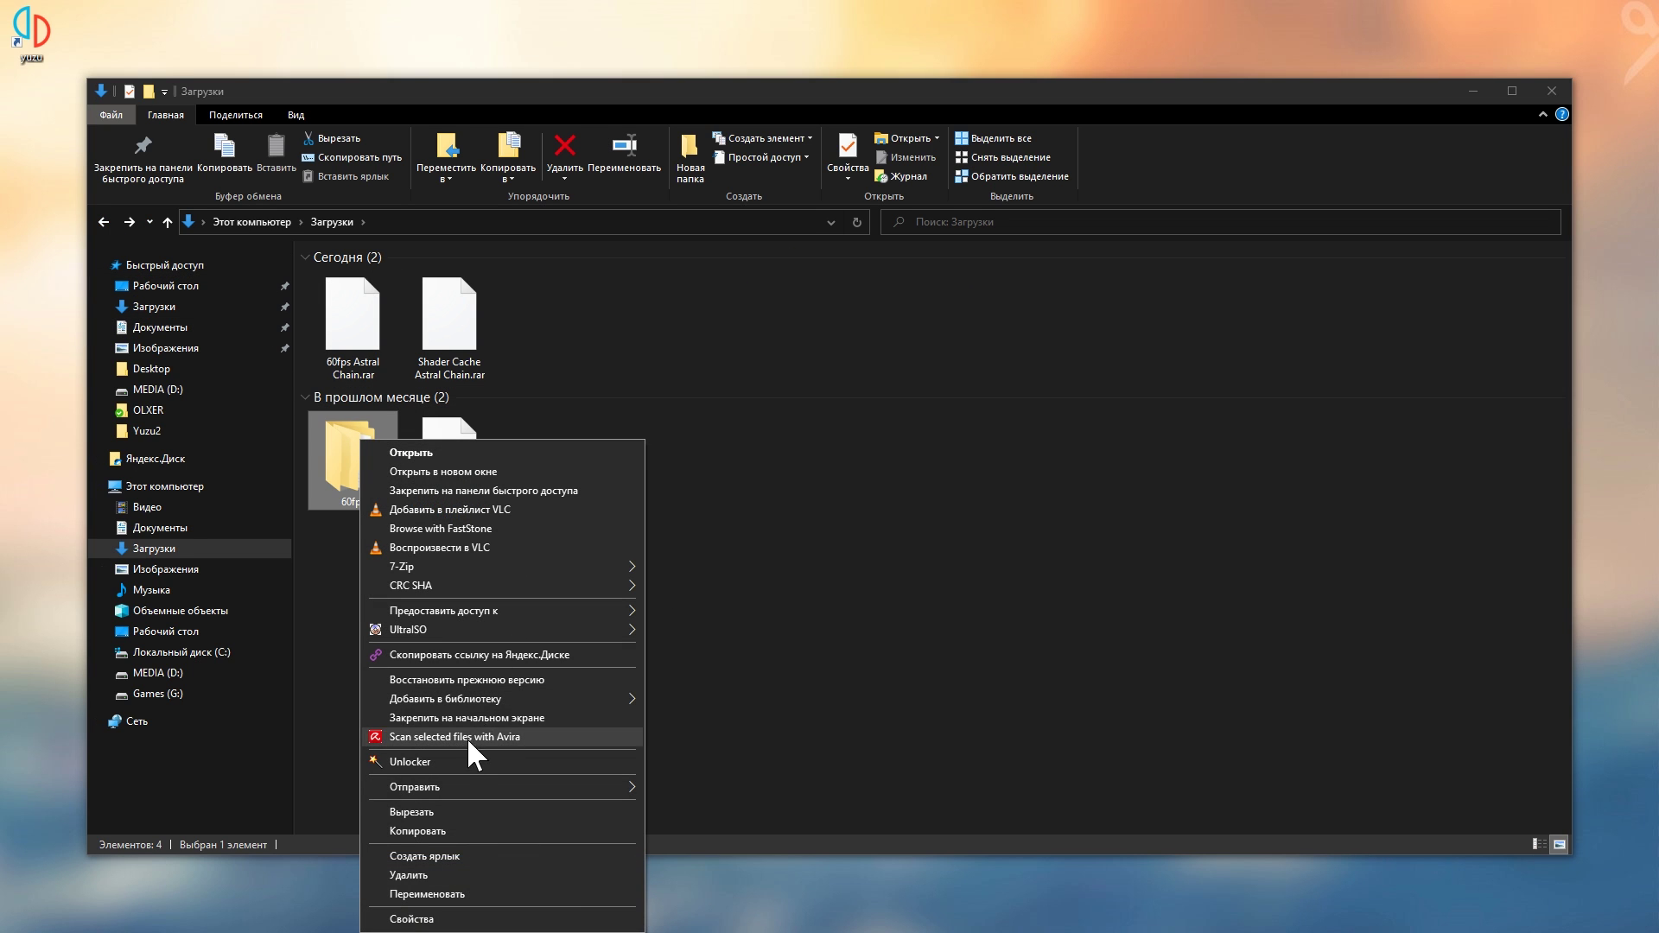
{"action": "left_click", "coordinate": [434, 818]}
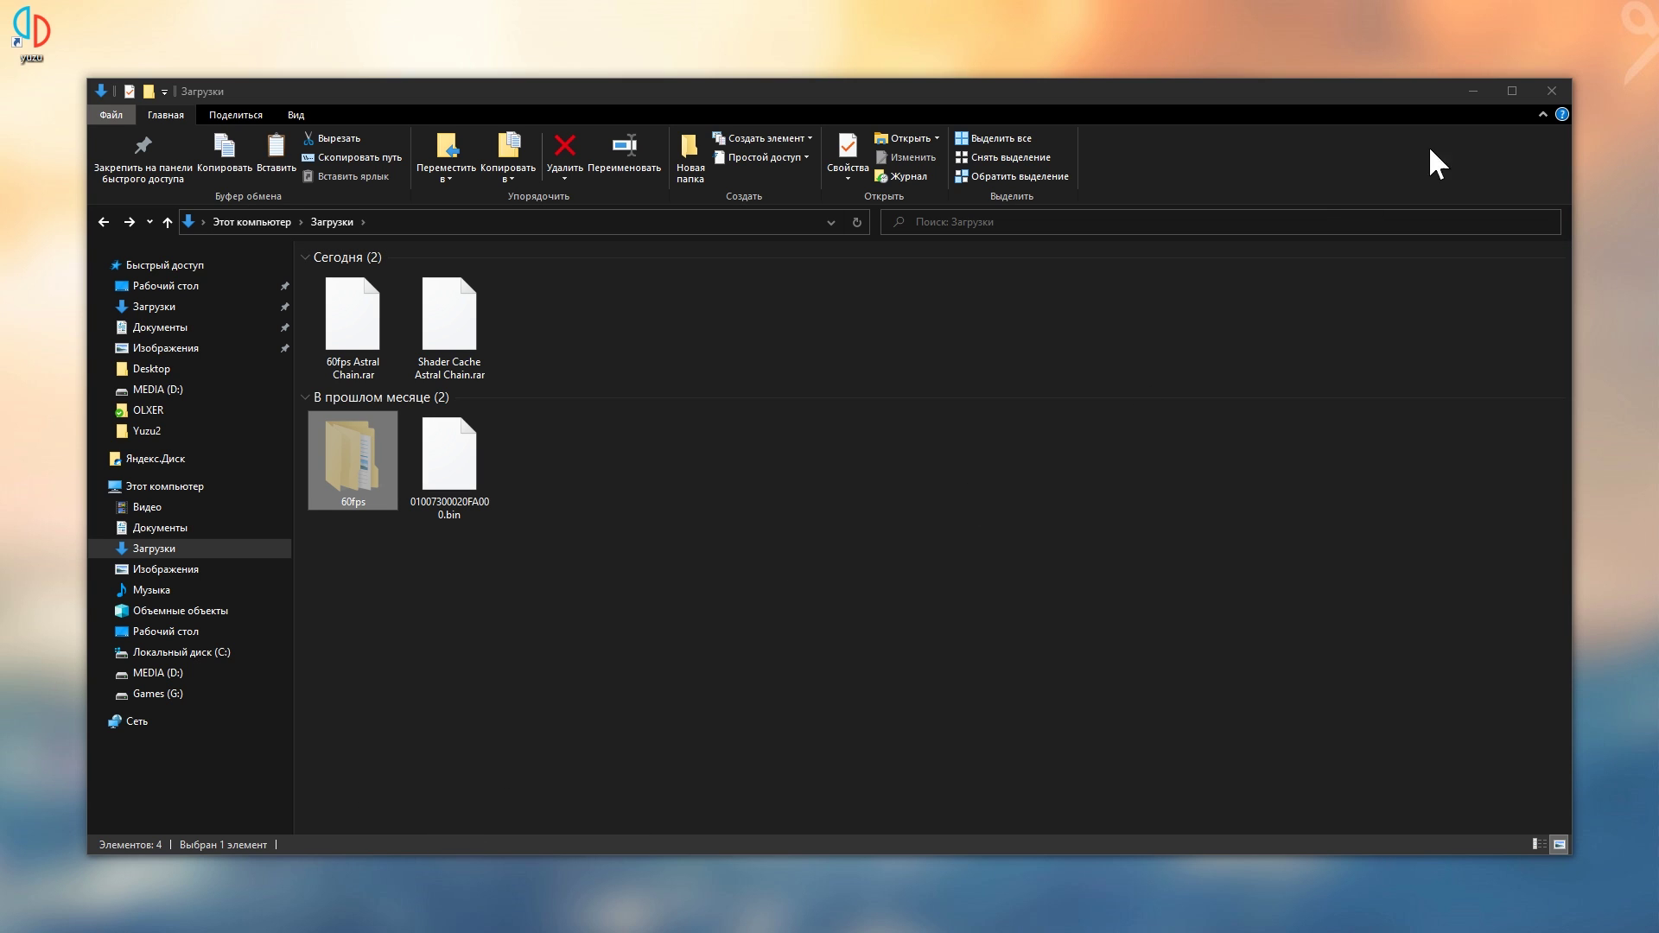
{"action": "left_click", "coordinate": [1470, 91]}
{"action": "right_click", "coordinate": [221, 232]}
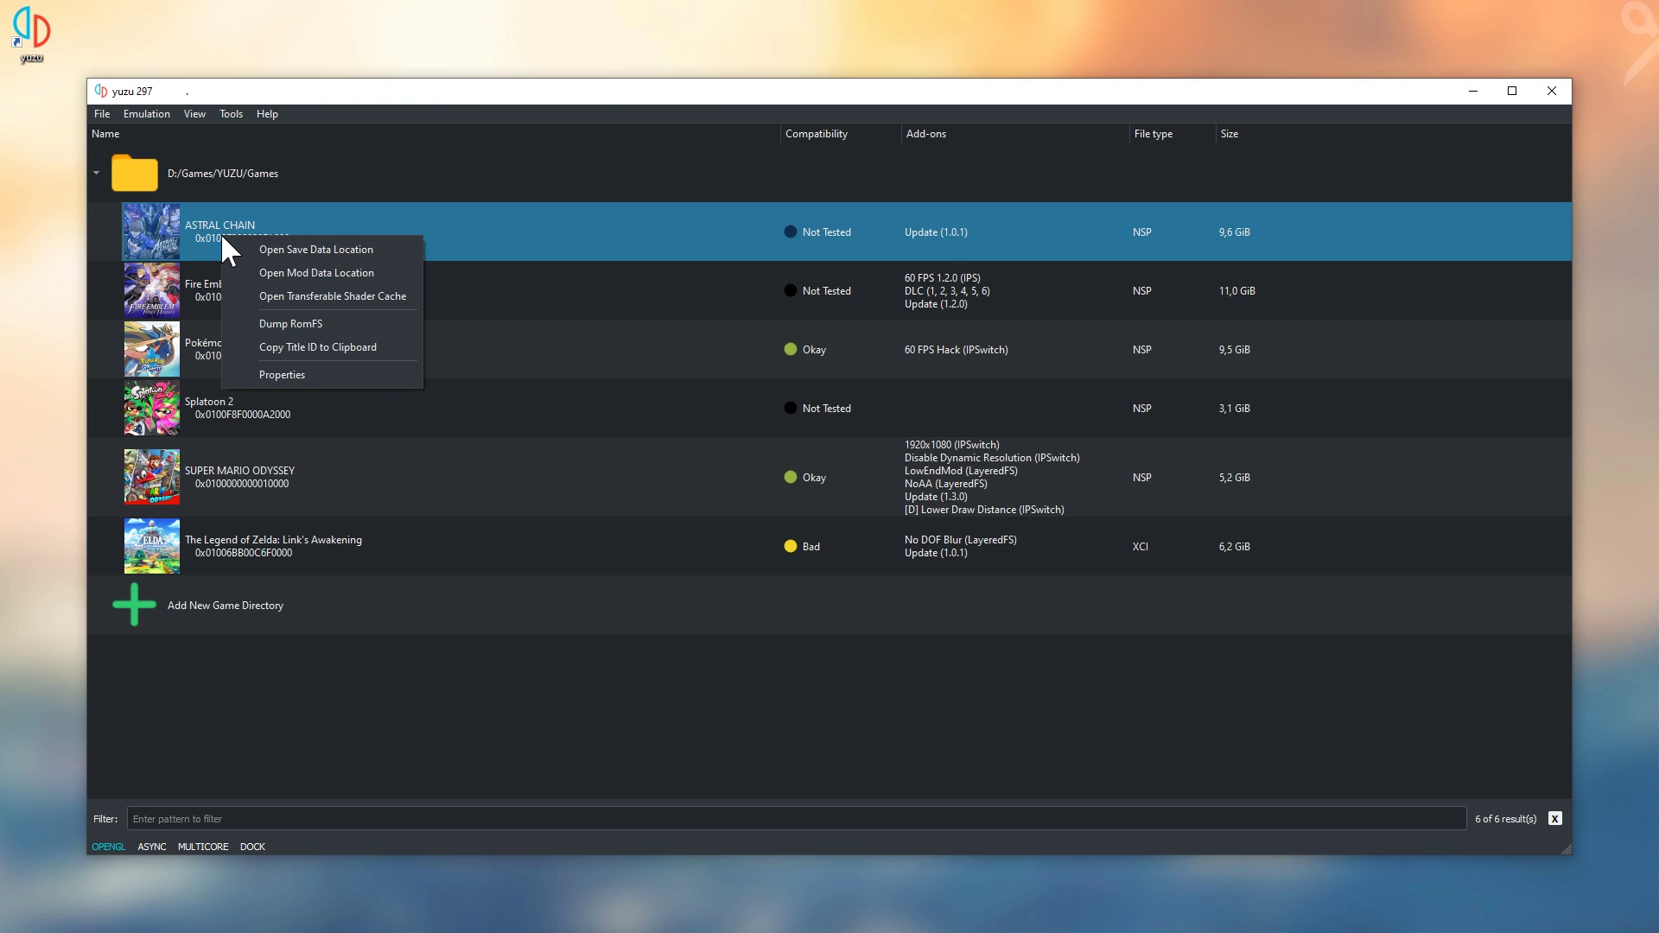
{"action": "left_click", "coordinate": [361, 272]}
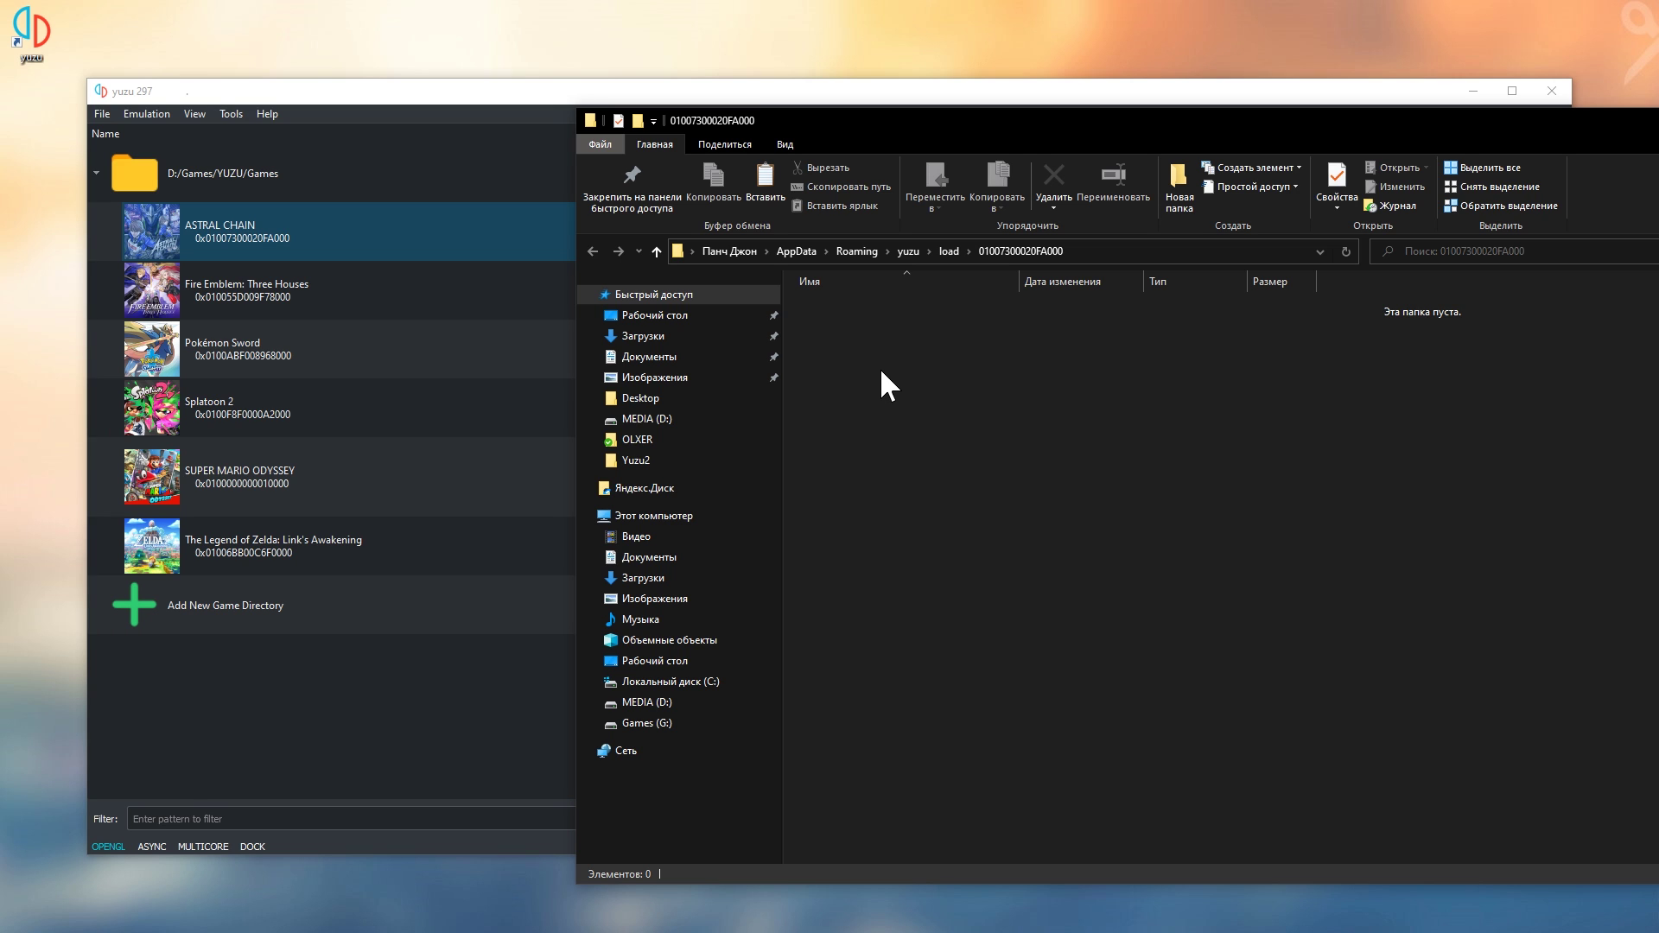
{"action": "right_click", "coordinate": [882, 372]}
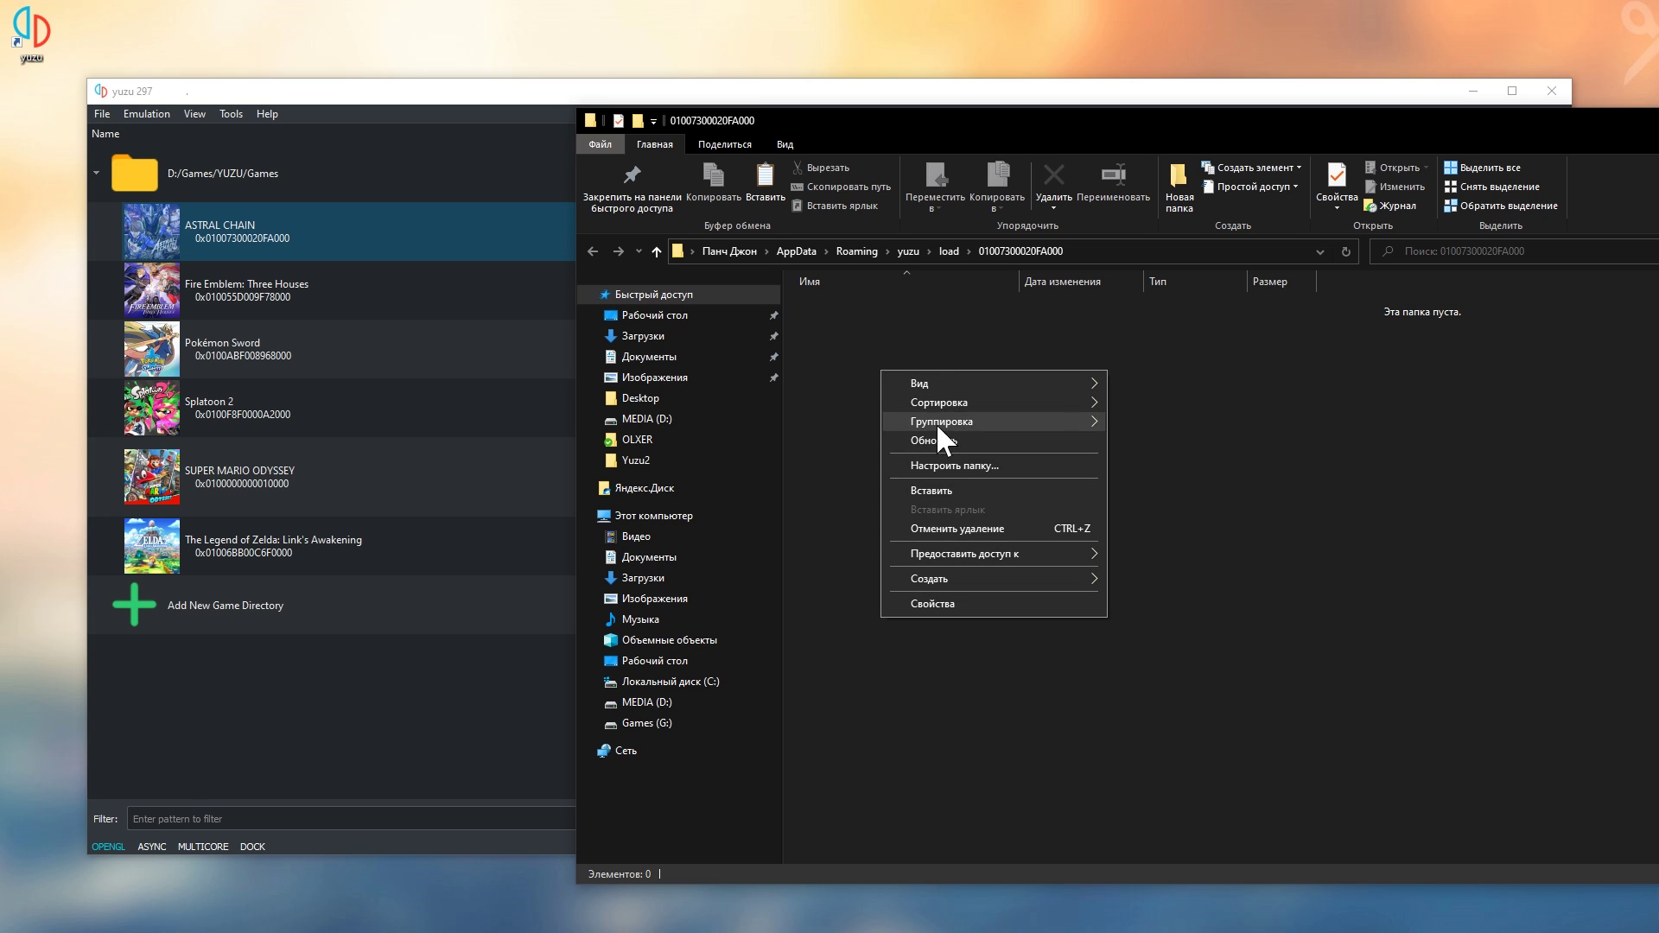
{"action": "left_click", "coordinate": [946, 489]}
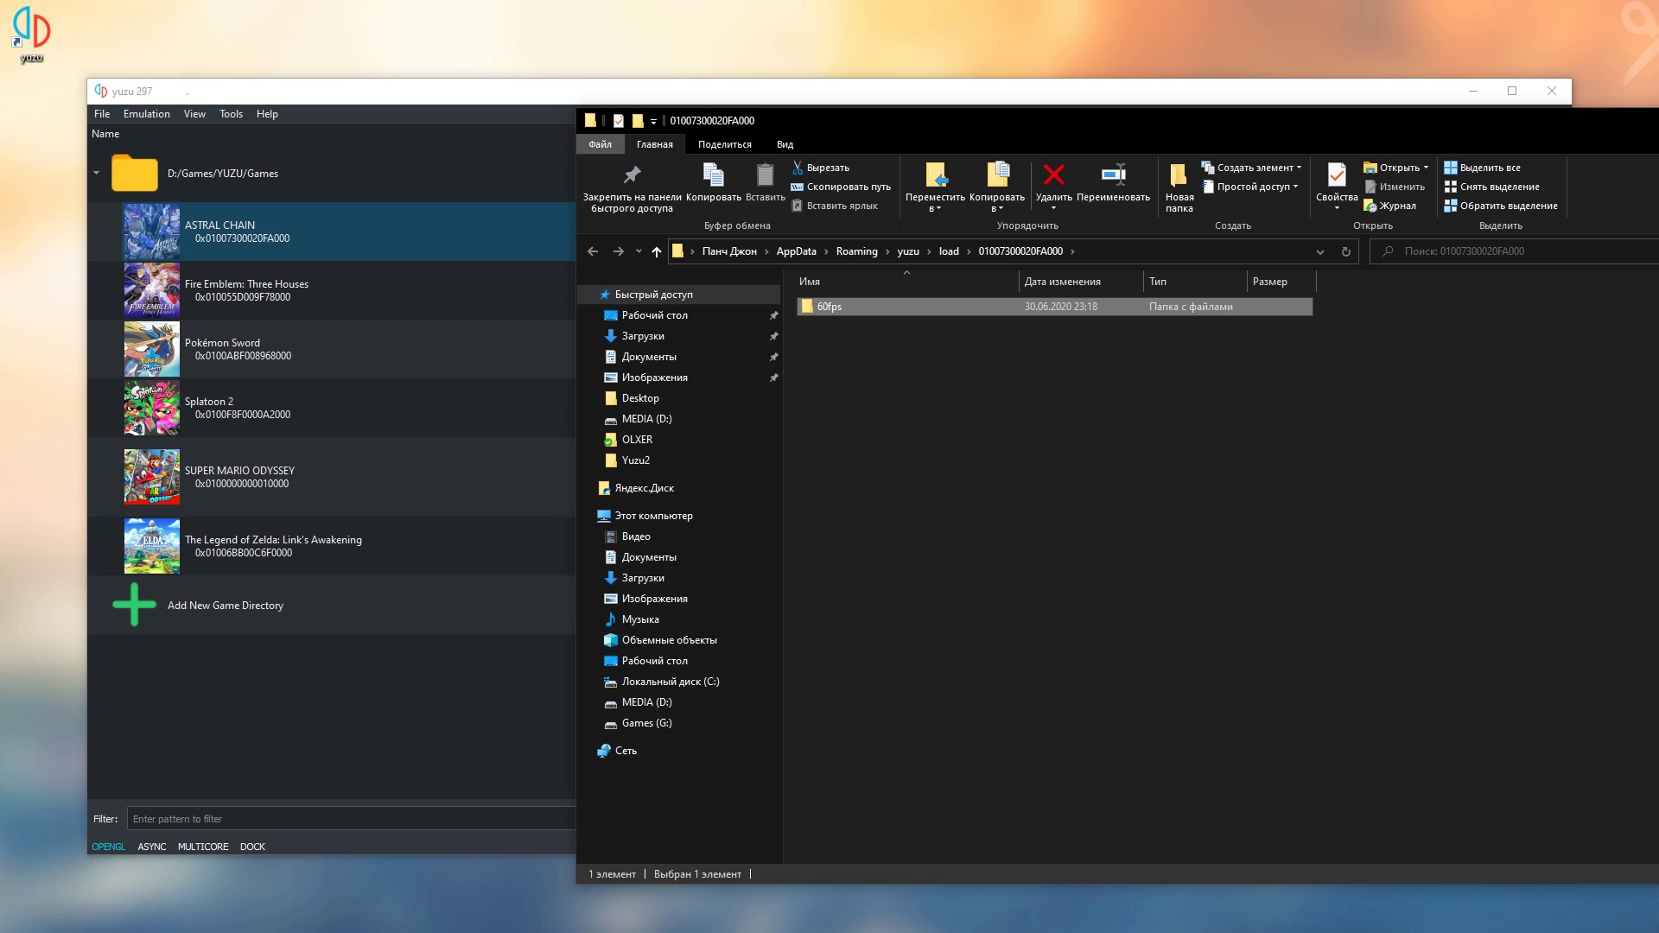
{"action": "key", "text": "alt+F4"}
{"action": "key", "text": "alt+Tab"}
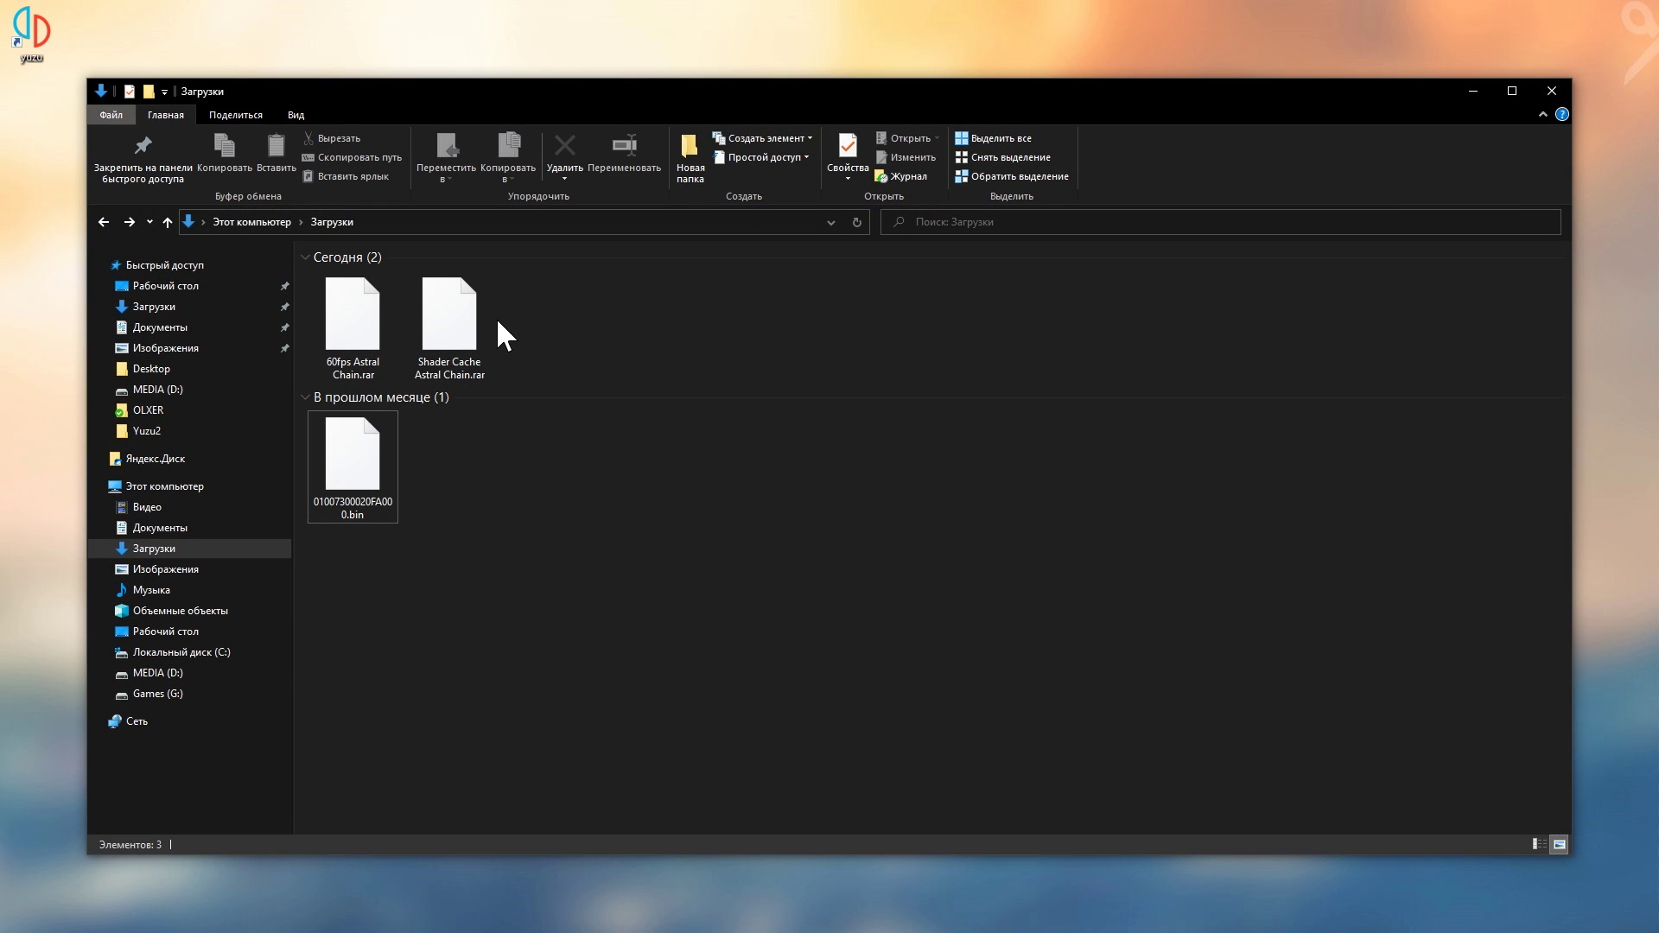
{"action": "left_click", "coordinate": [182, 308]}
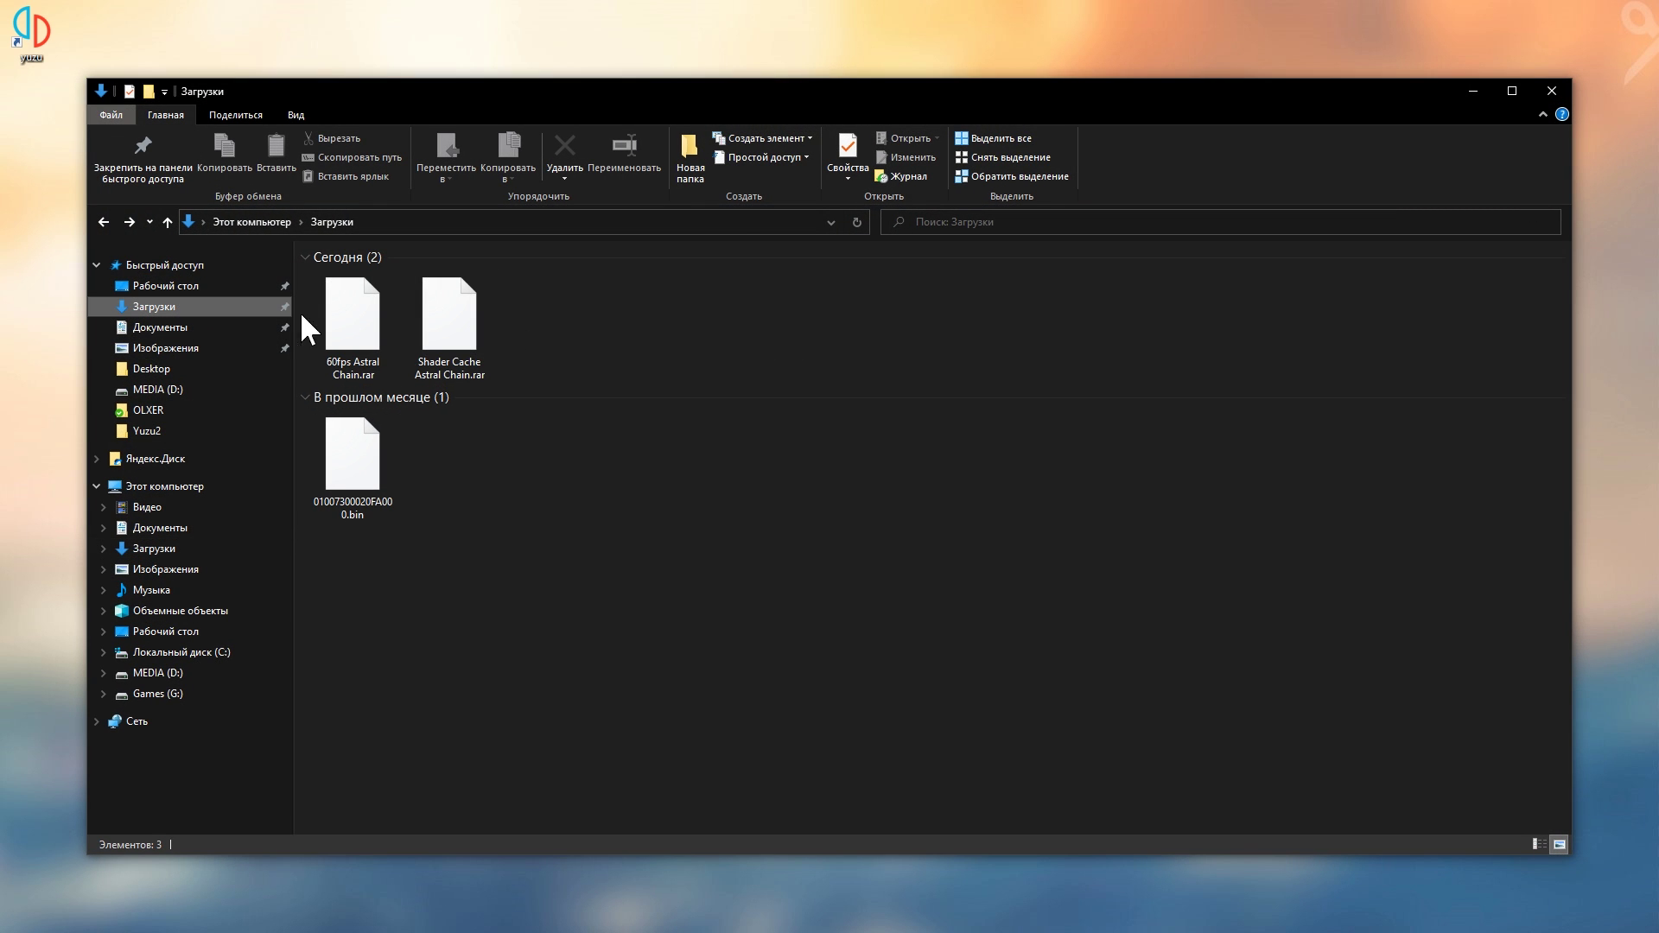
{"action": "right_click", "coordinate": [423, 316]}
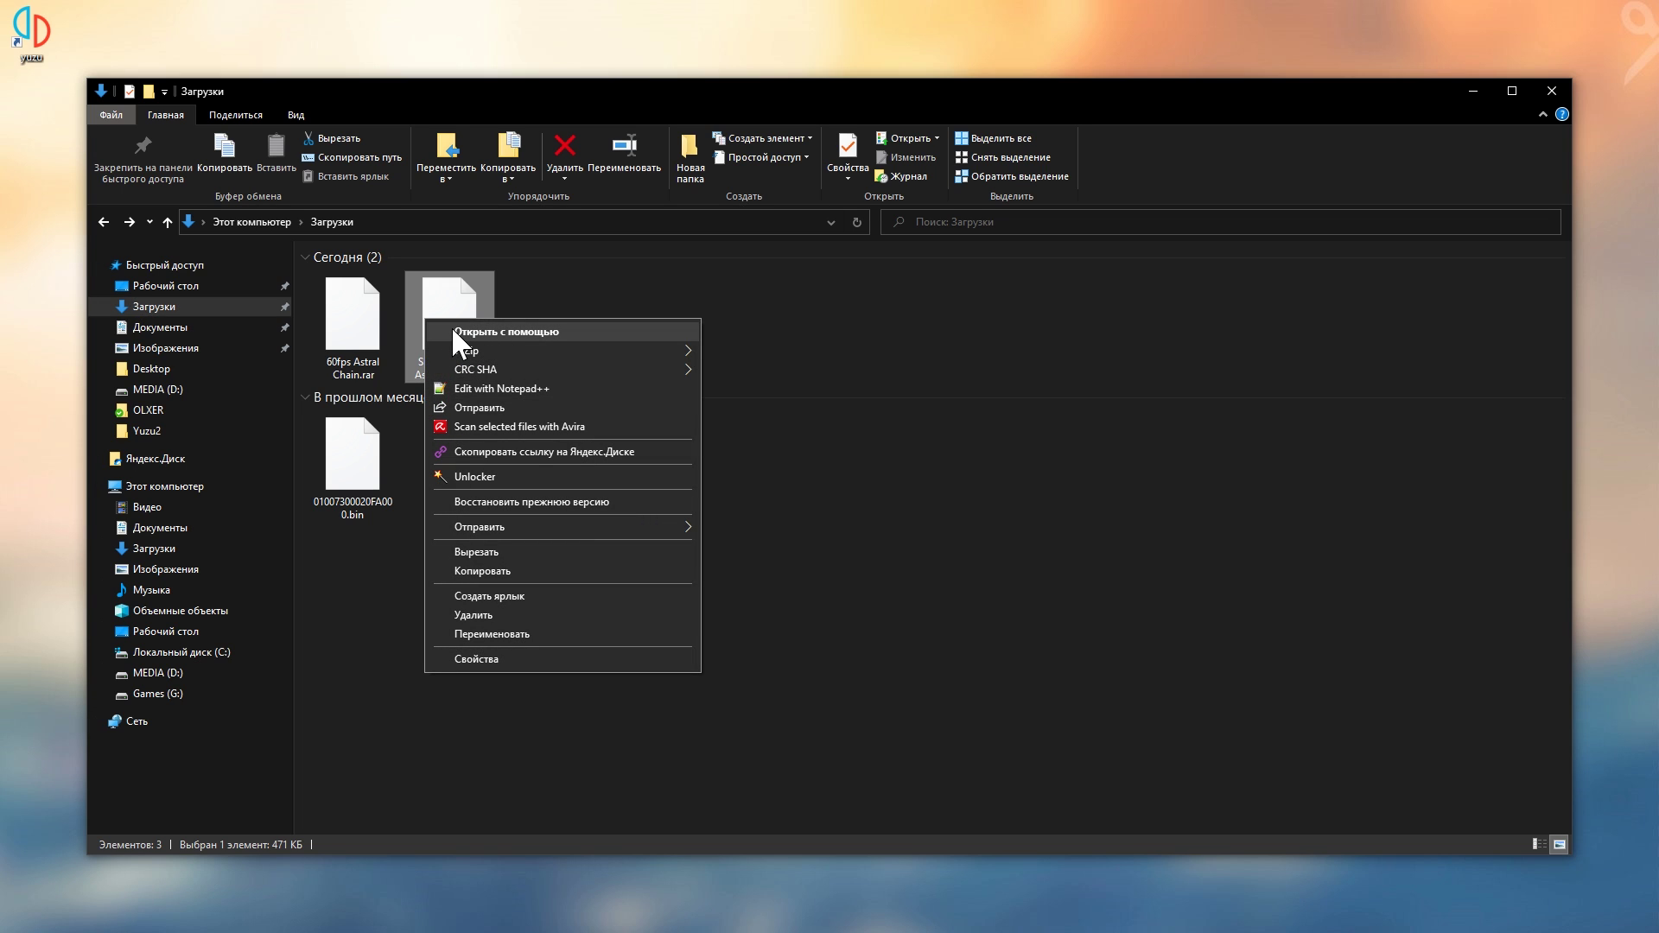
{"action": "mouse_move", "coordinate": [479, 346]}
{"action": "left_click", "coordinate": [859, 426]}
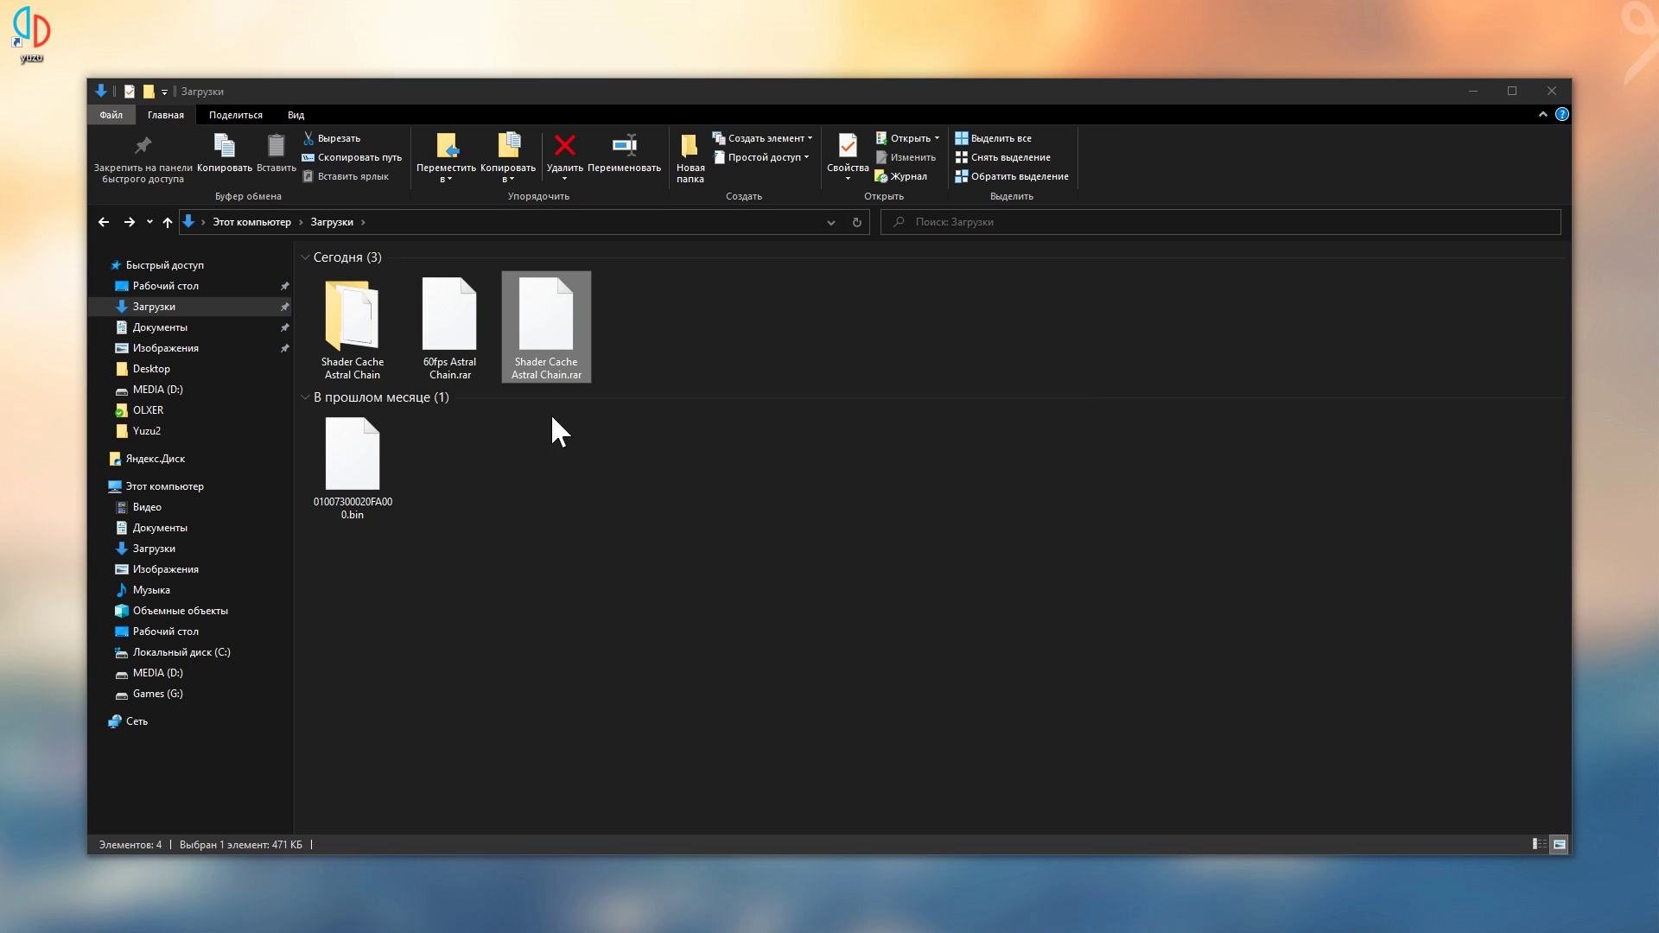
{"action": "double_click", "coordinate": [361, 350]}
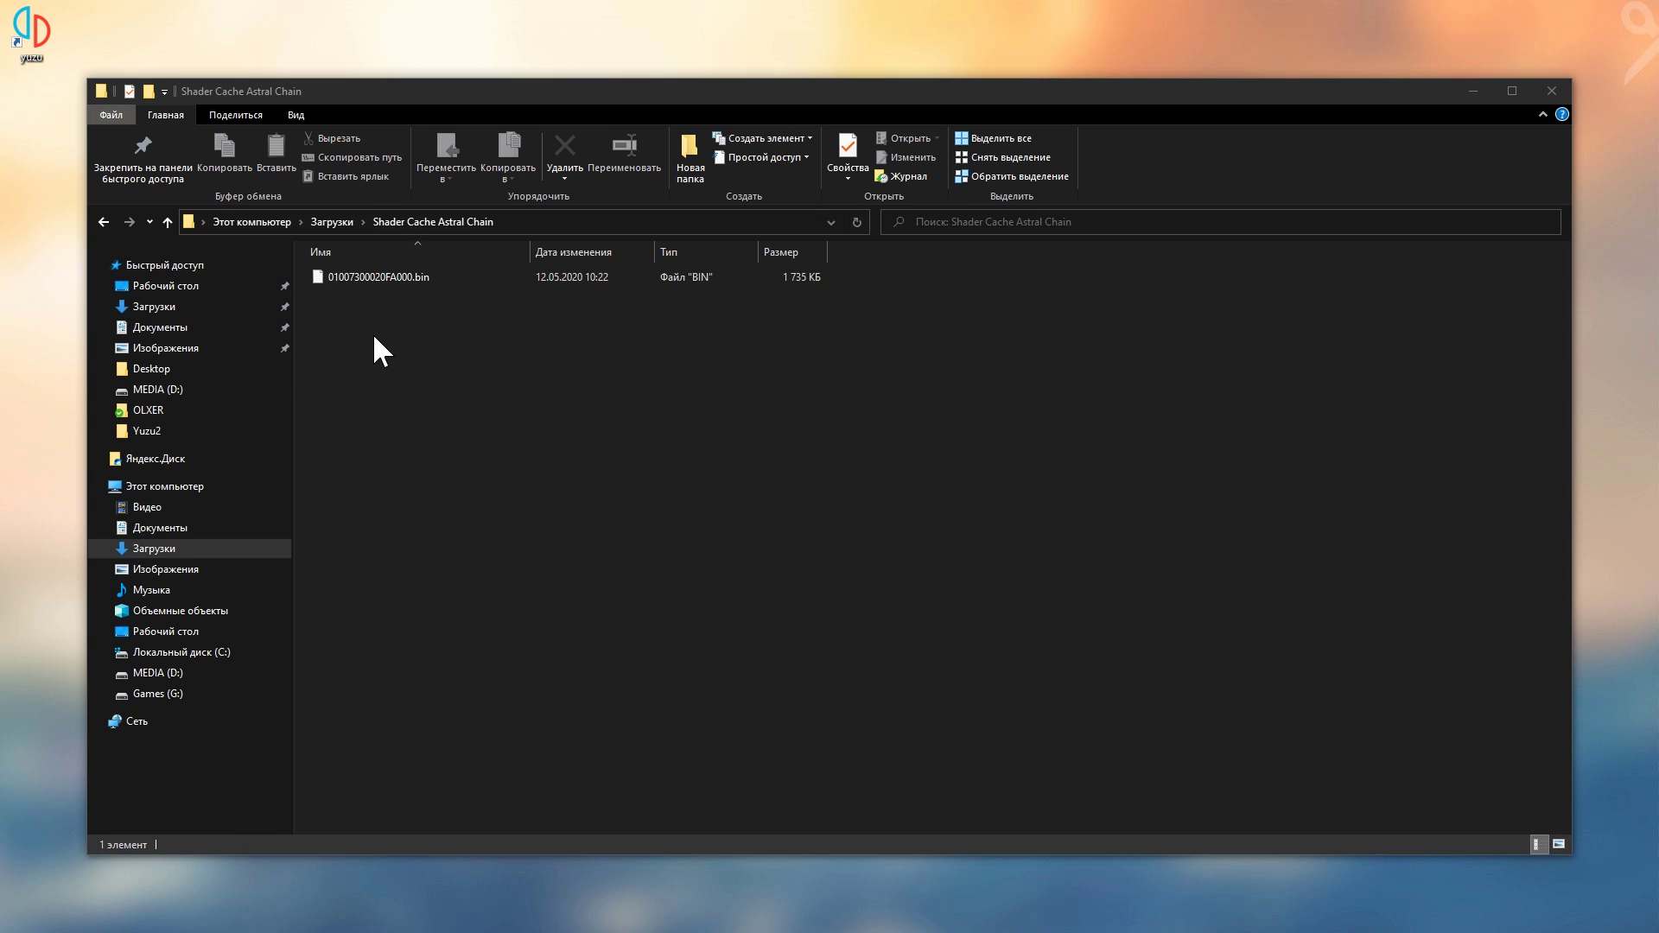
{"action": "right_click", "coordinate": [413, 279]}
{"action": "left_click", "coordinate": [461, 511]}
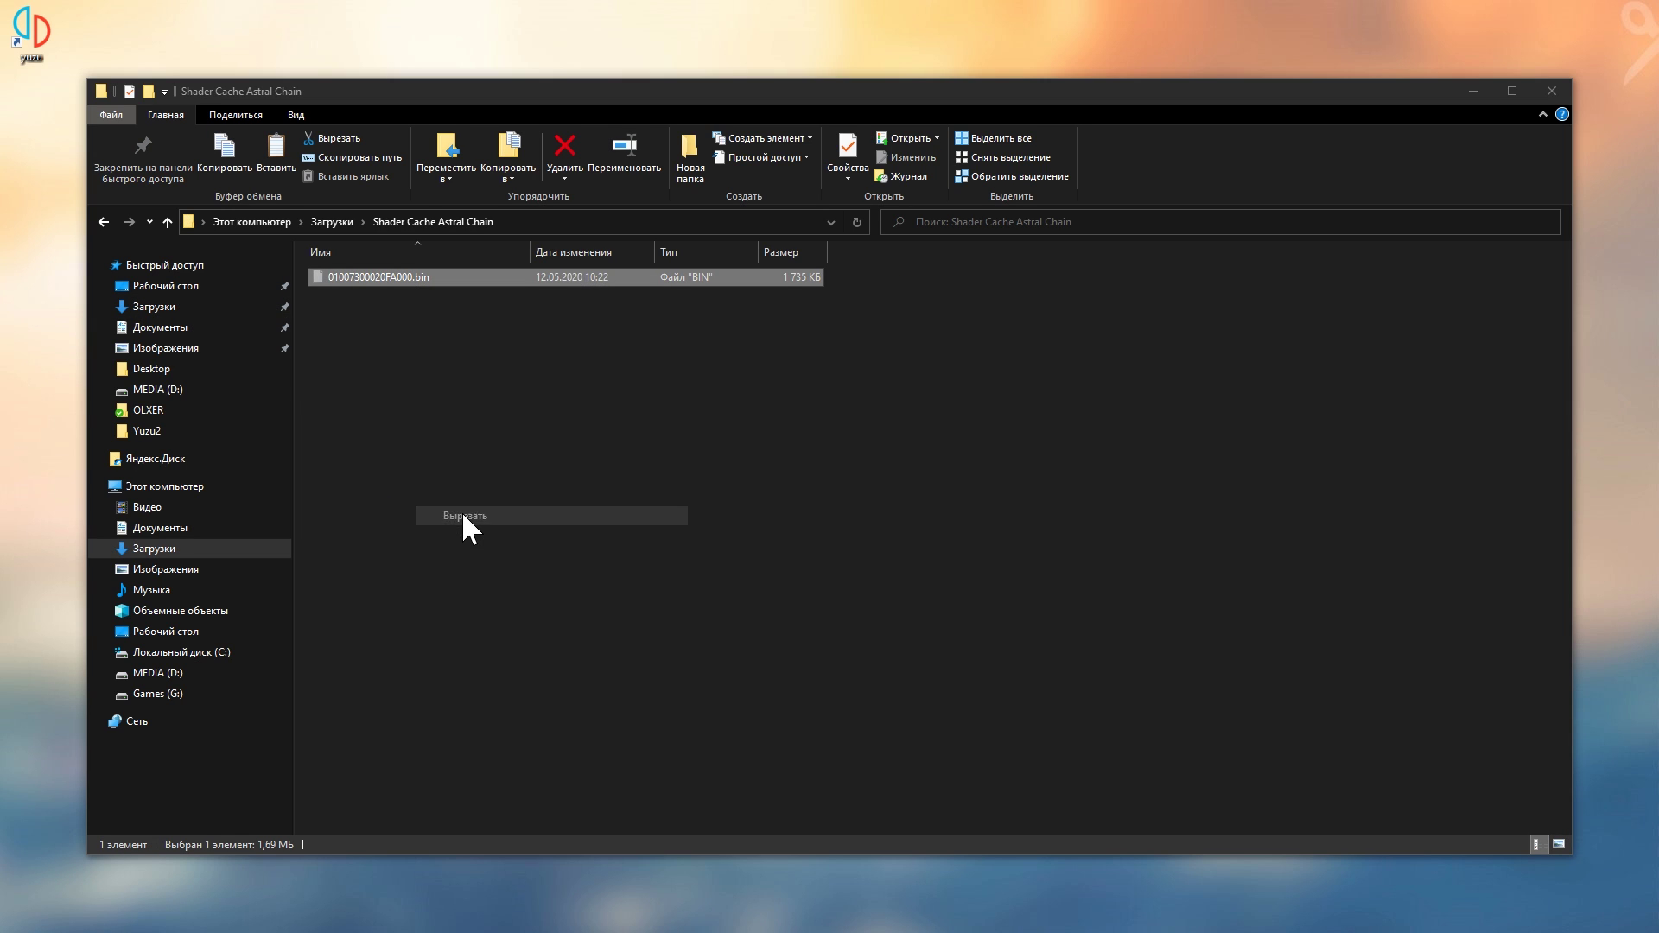
{"action": "left_click", "coordinate": [1474, 91]}
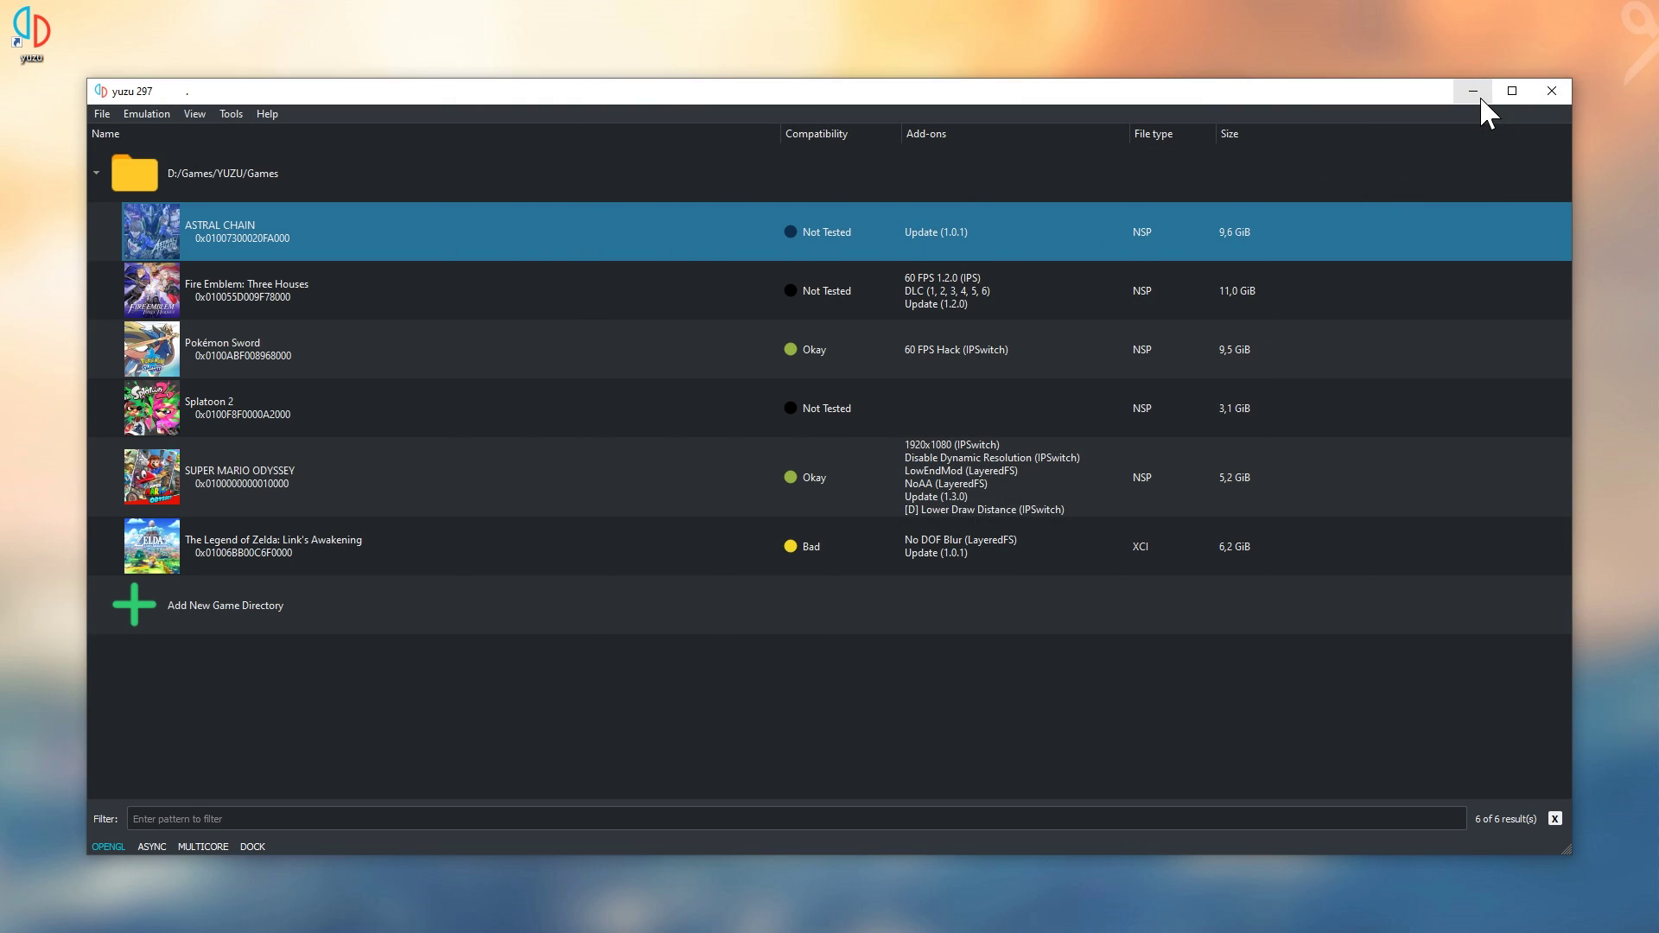
Try to open the transferable shader cache location of ASTRAL CHAIN
{"action": "right_click", "coordinate": [390, 231]}
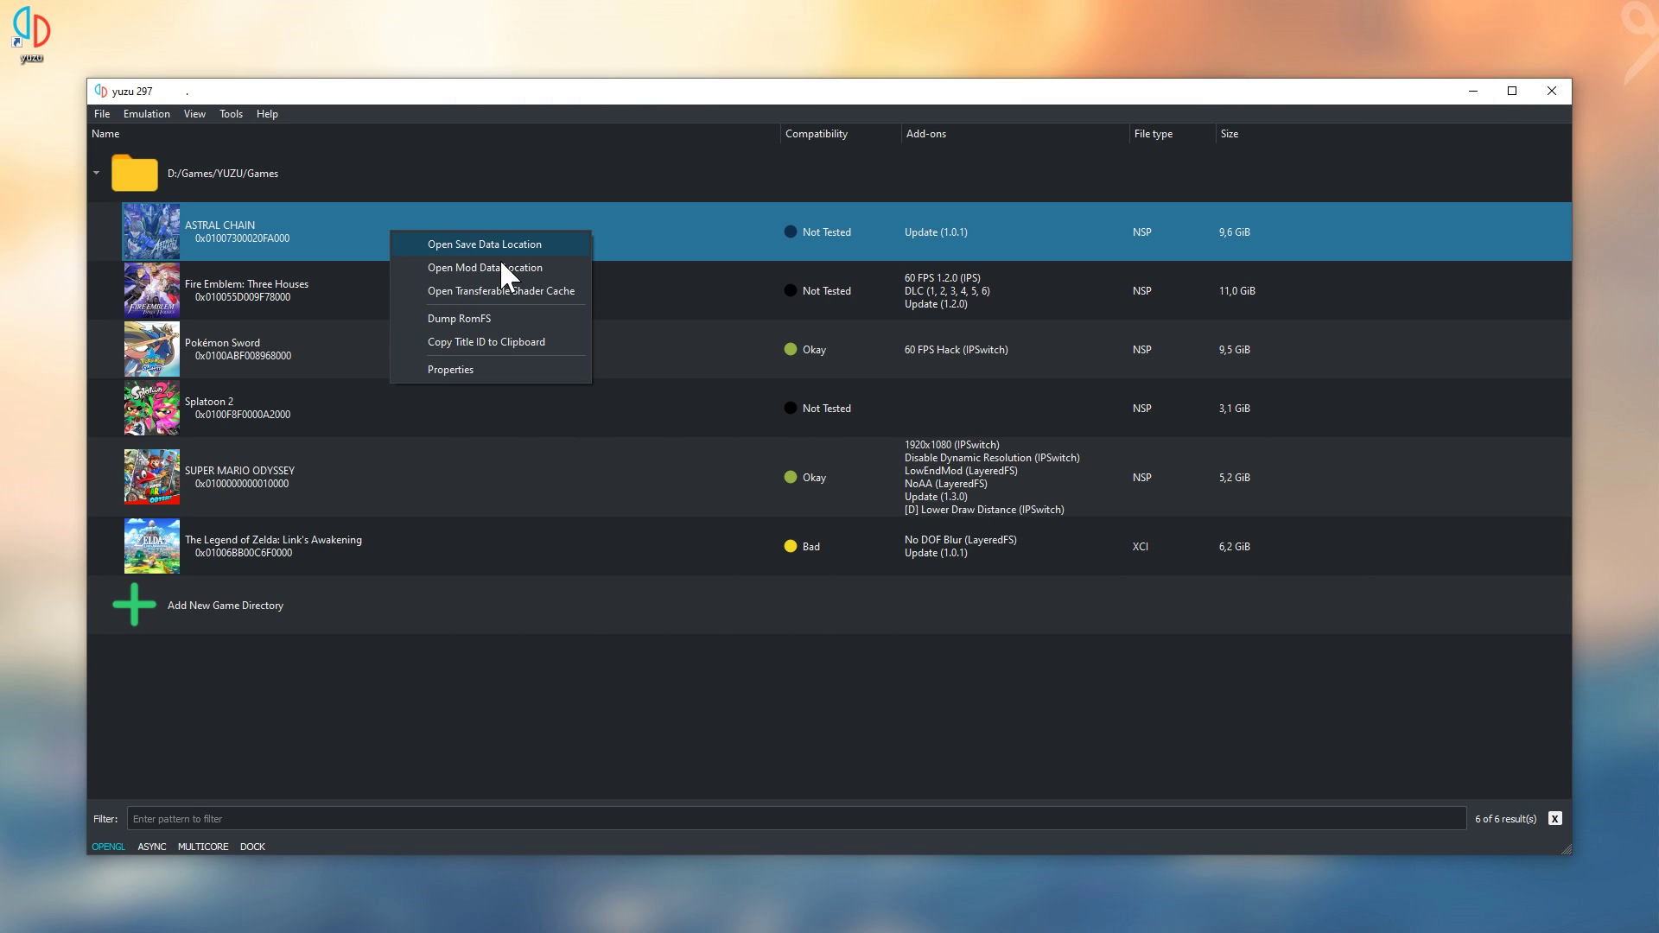
{"action": "left_click", "coordinate": [496, 289]}
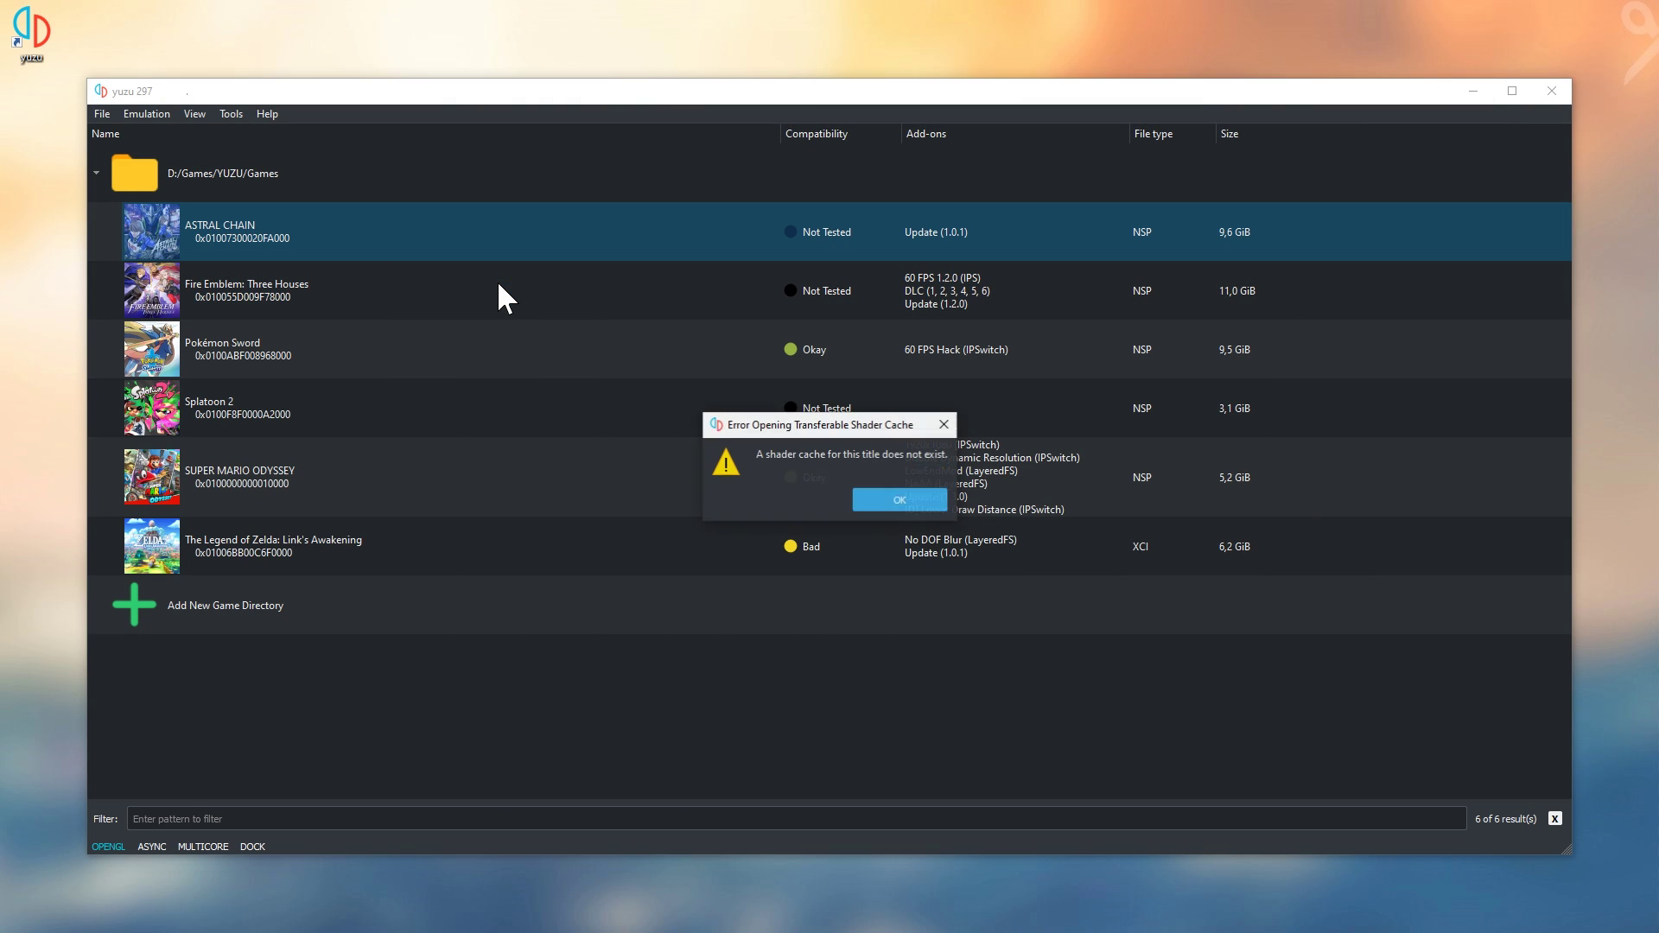
{"action": "left_click", "coordinate": [877, 499]}
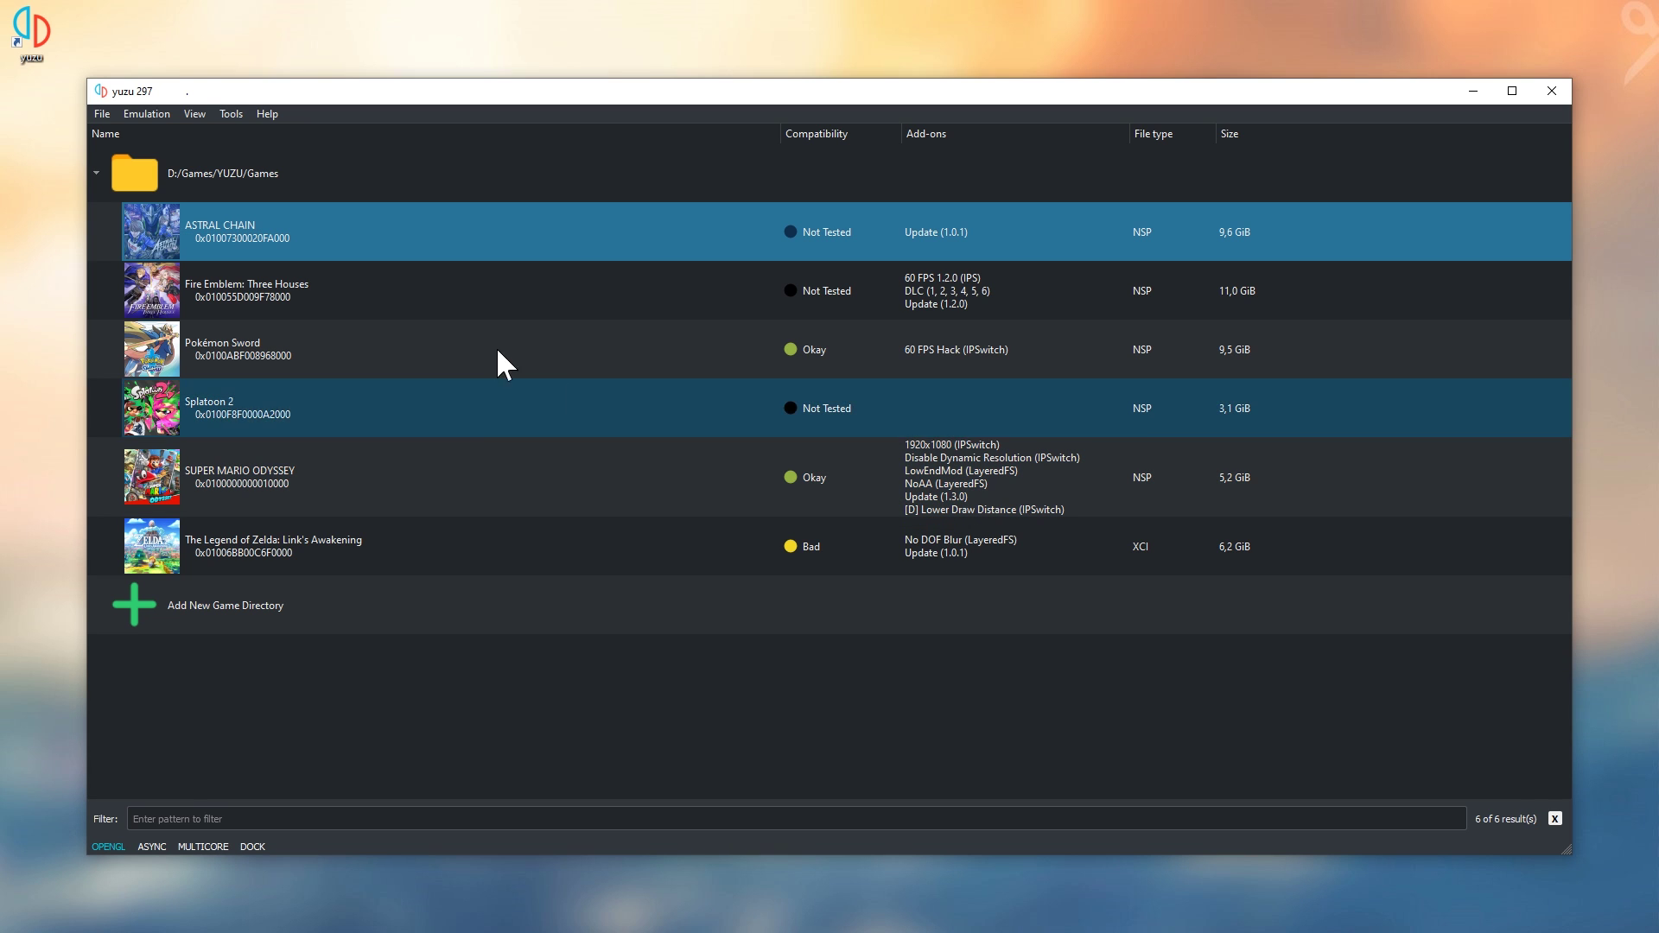
Run ASTRAL CHAIN once to generate its shader cache file, and stop the emulation
{"action": "double_click", "coordinate": [388, 248]}
{"action": "left_click", "coordinate": [147, 114]}
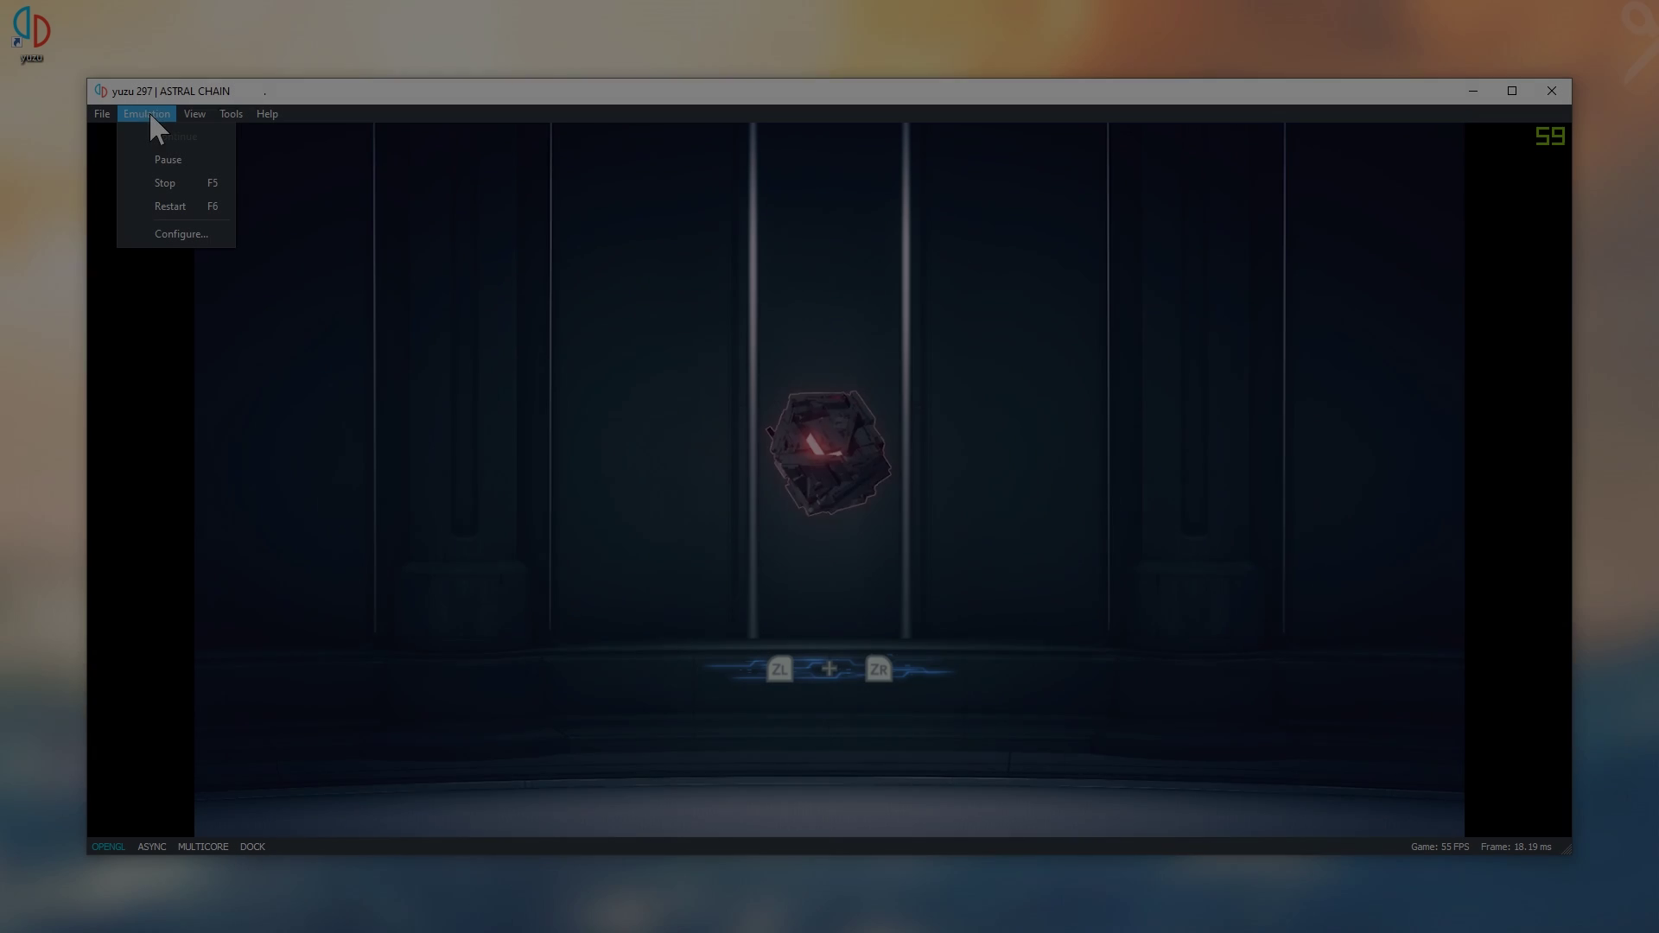
{"action": "left_click", "coordinate": [164, 183]}
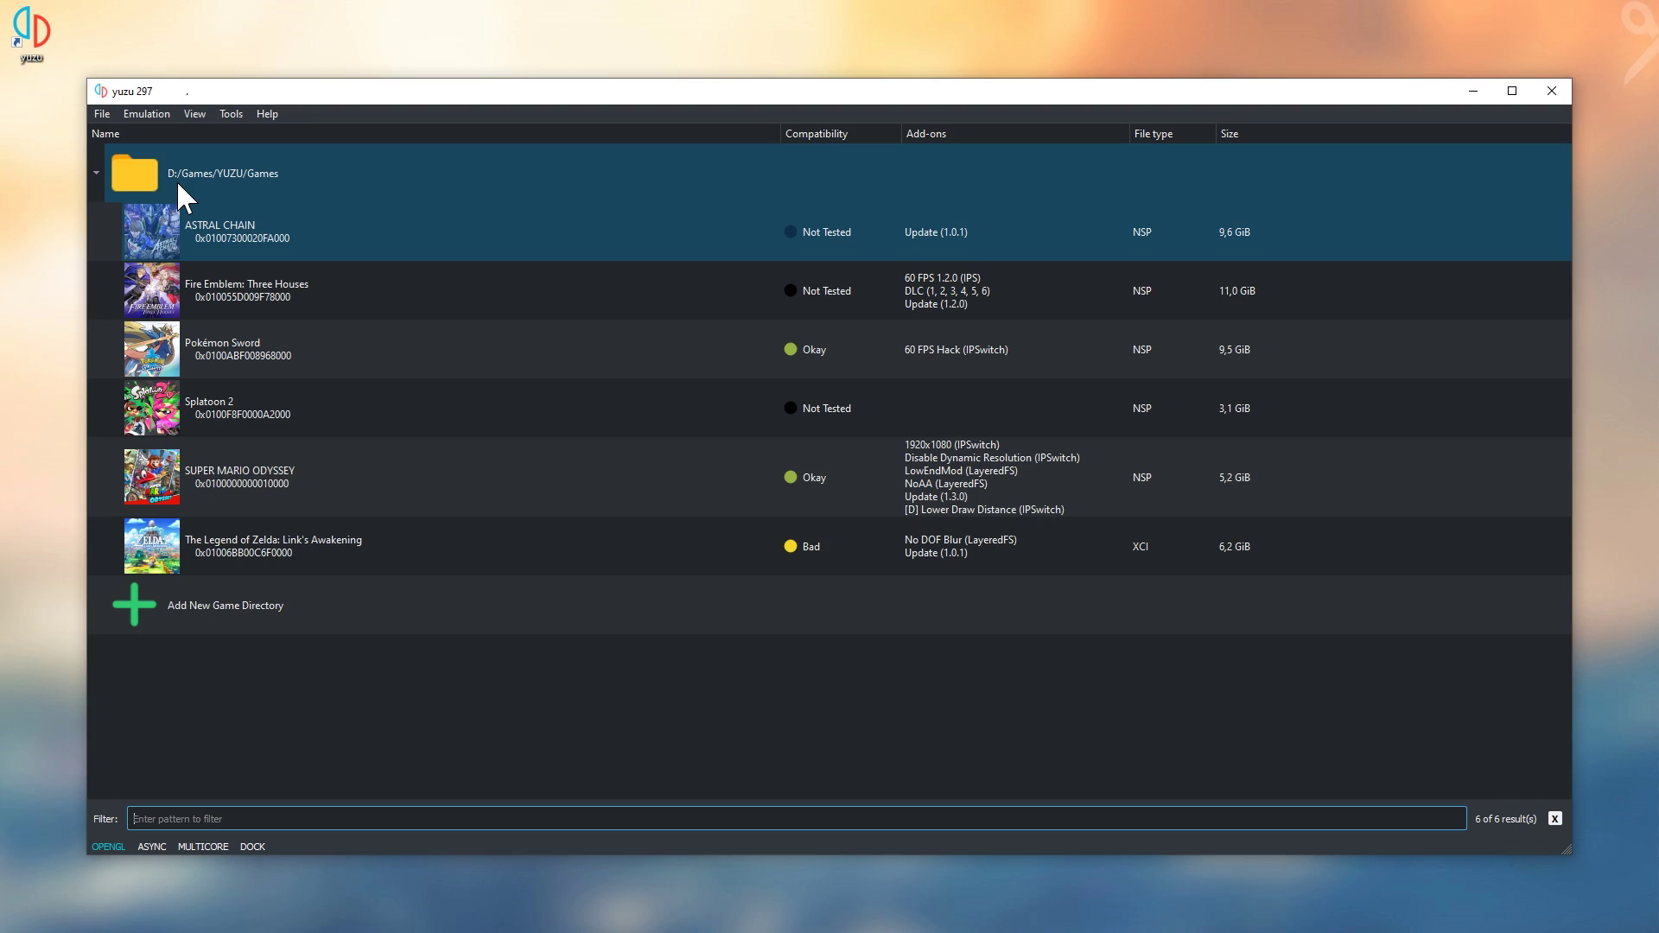
{"action": "right_click", "coordinate": [250, 228]}
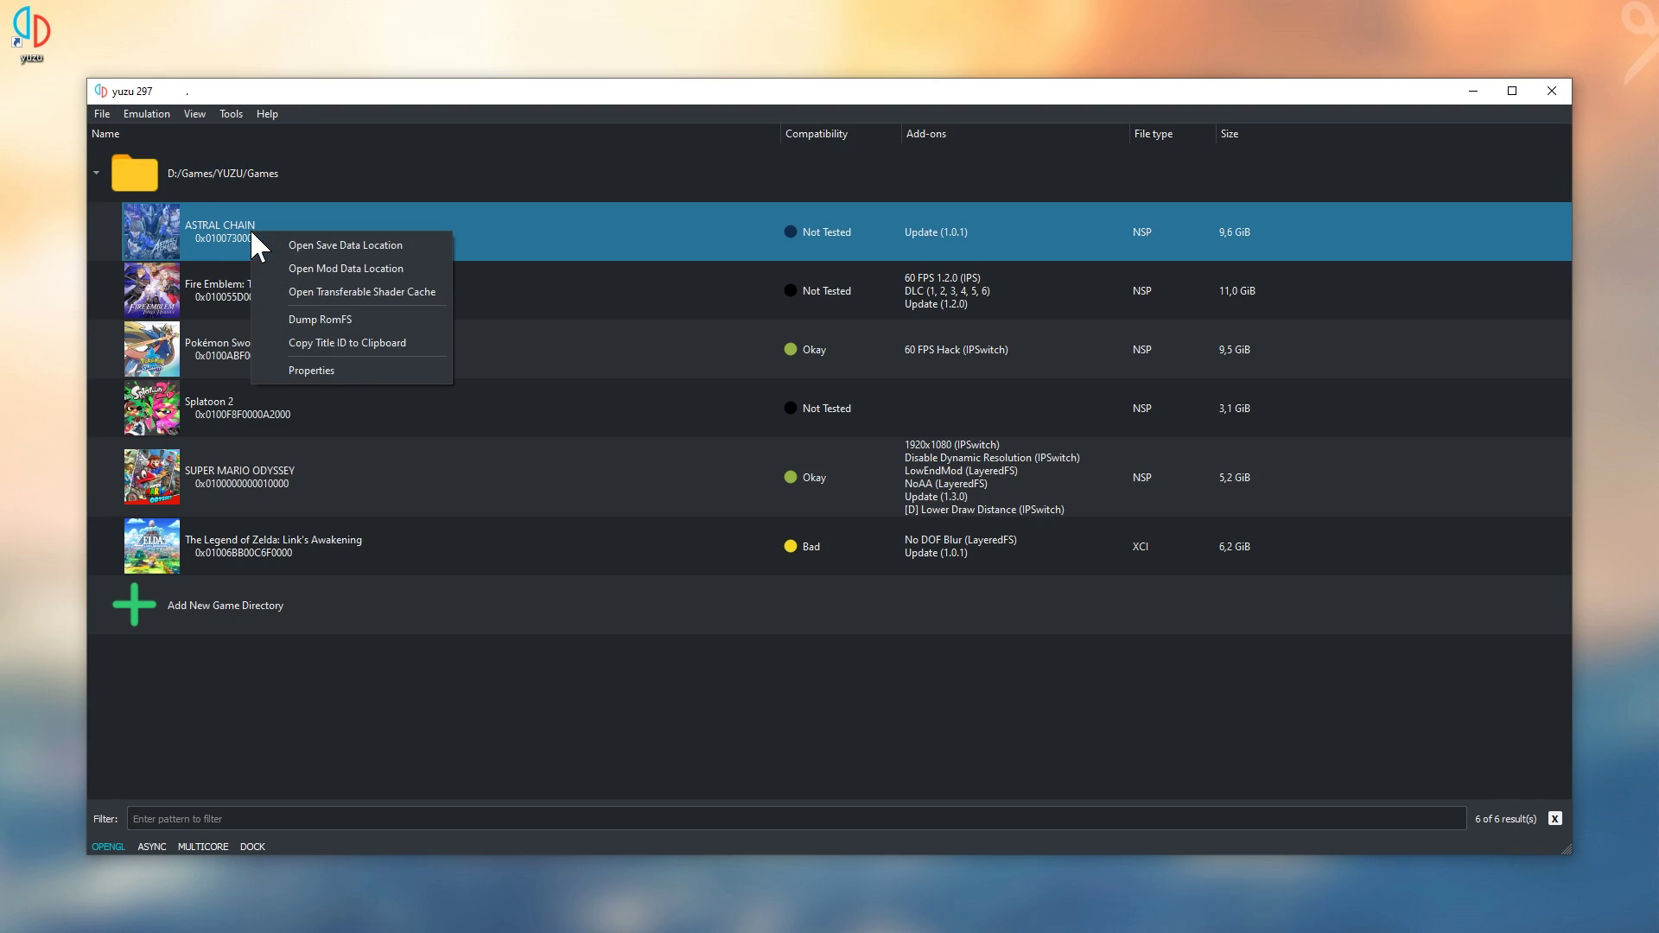
{"action": "left_click", "coordinate": [351, 291]}
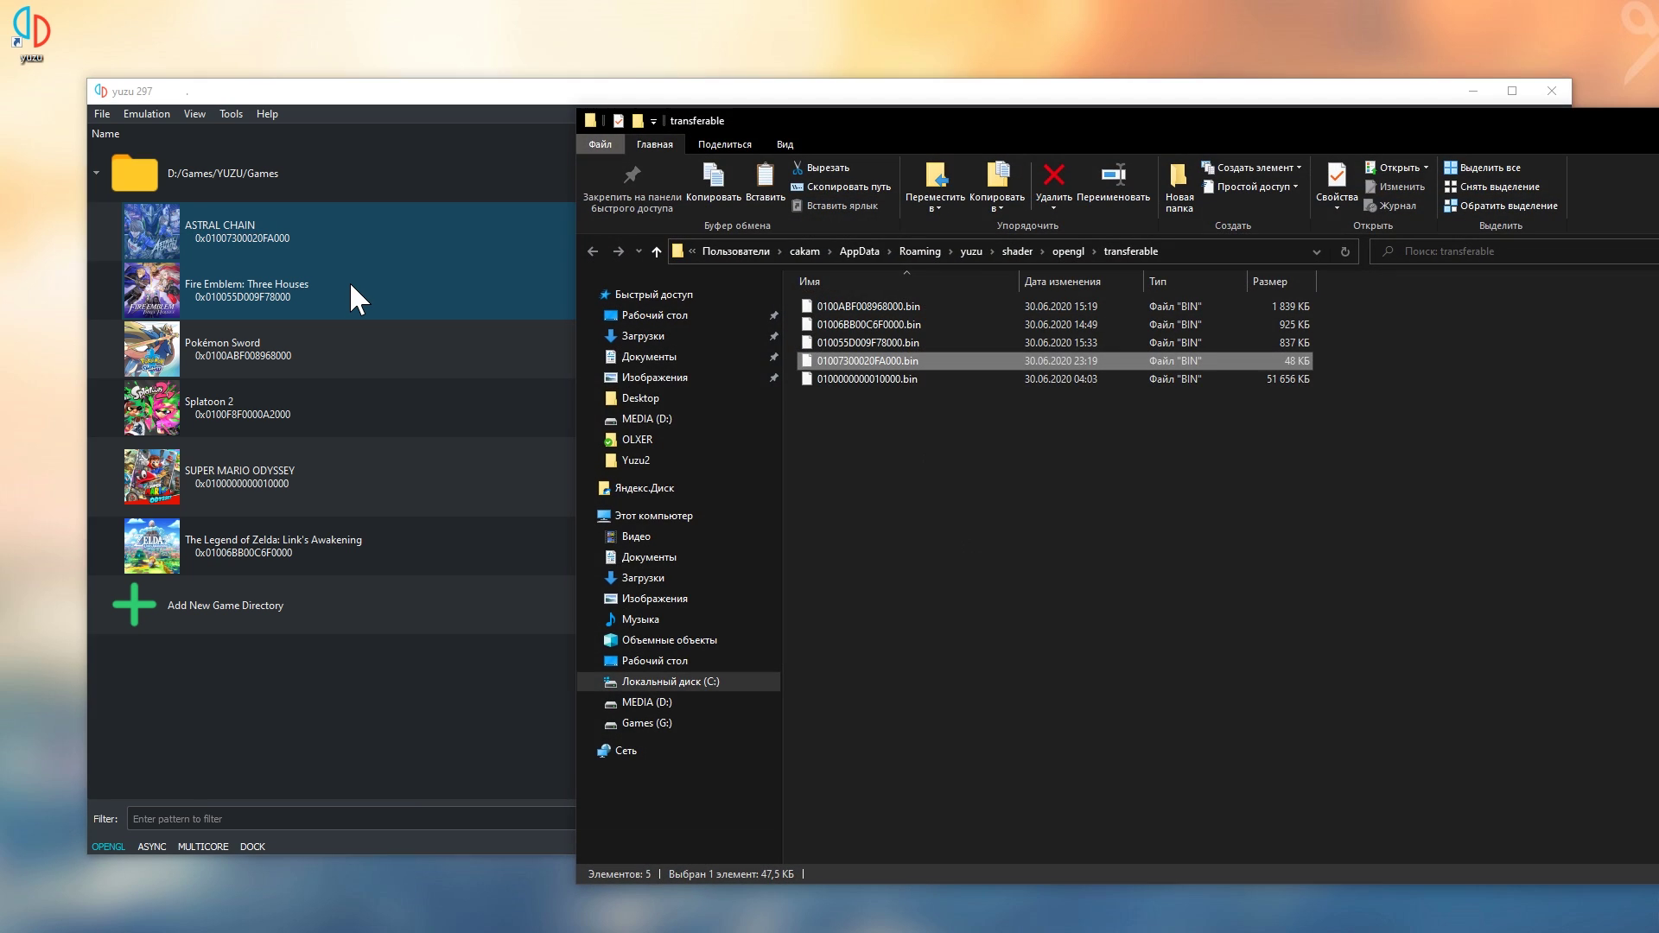
{"action": "right_click", "coordinate": [809, 428]}
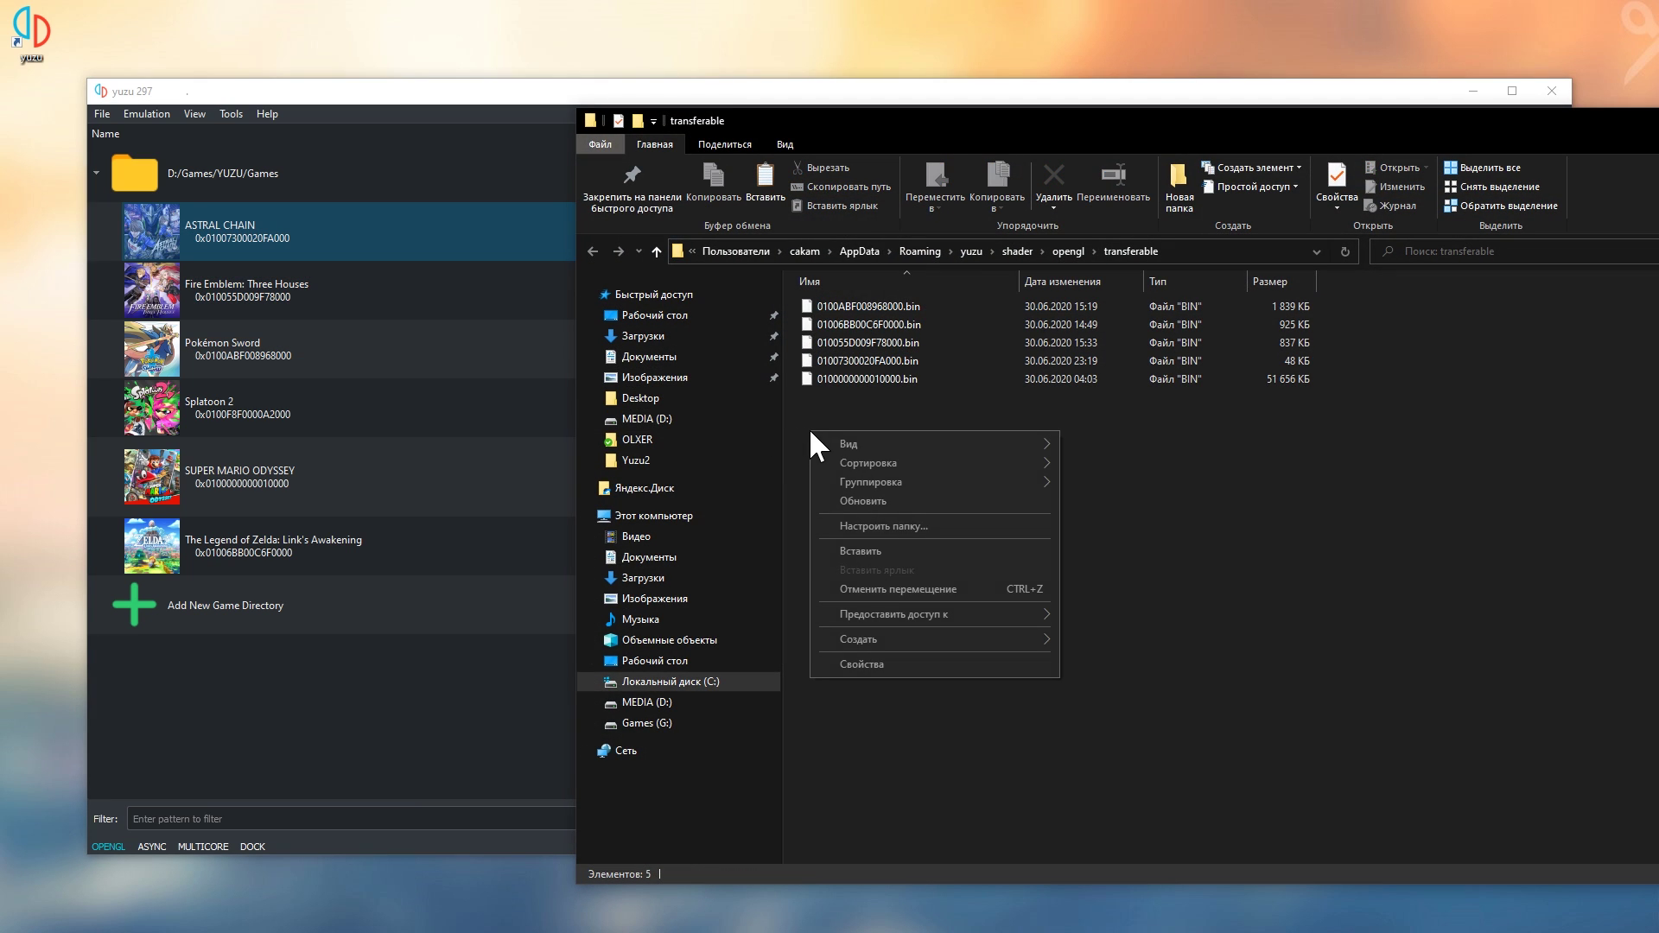
{"action": "left_click", "coordinate": [850, 551]}
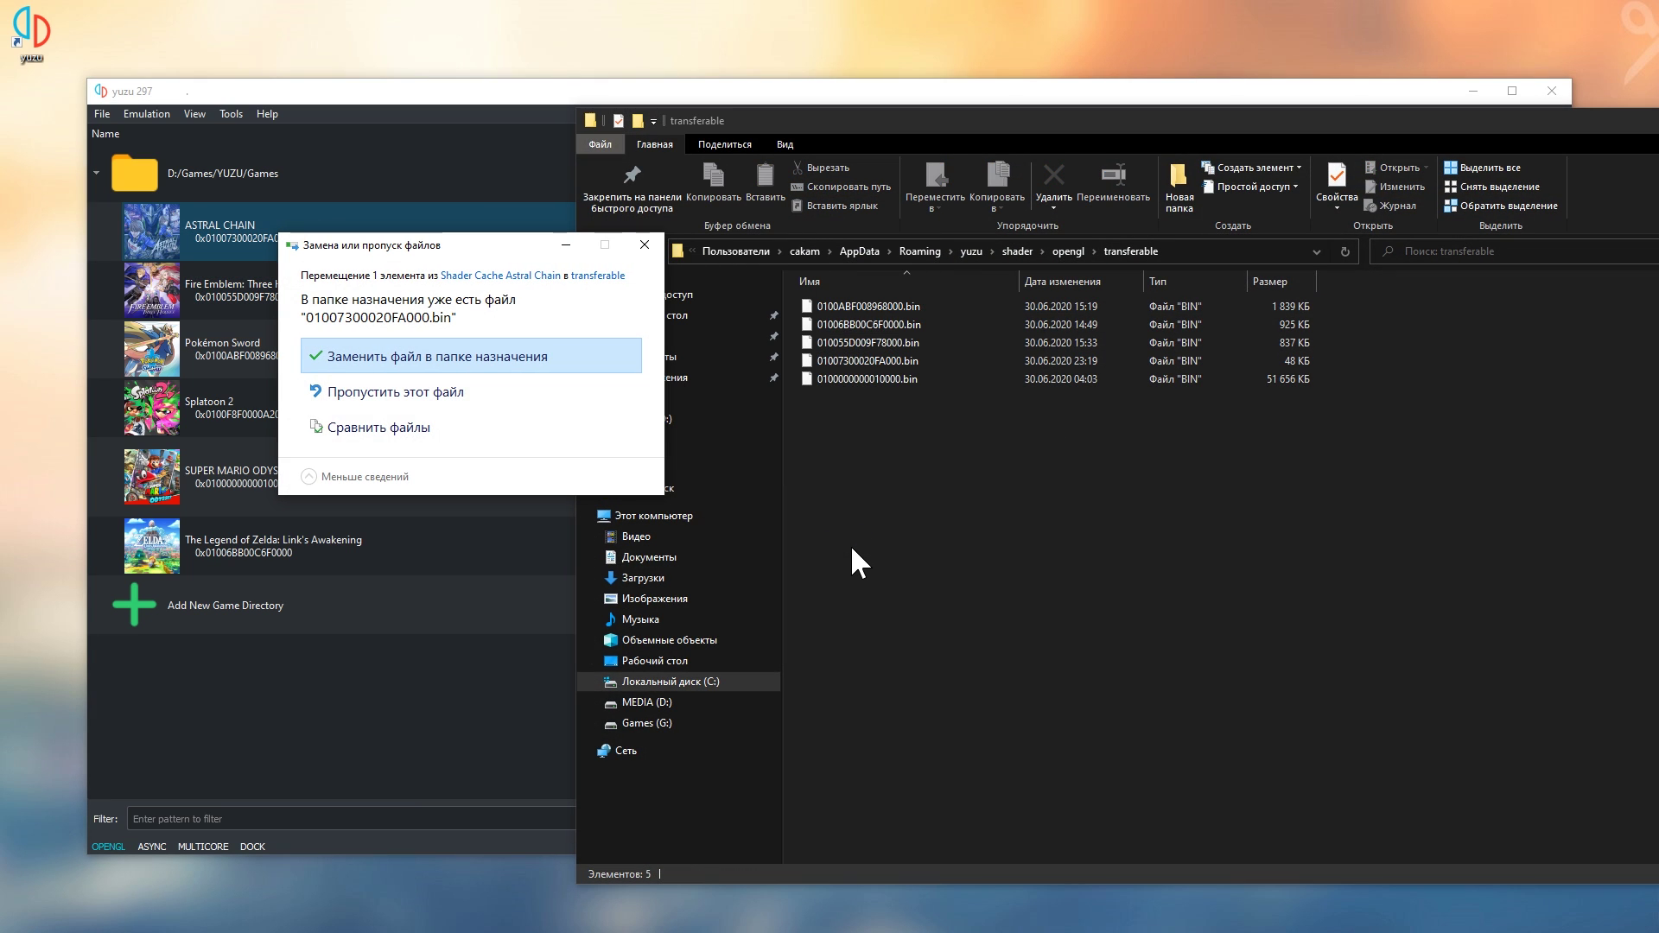
{"action": "left_click", "coordinate": [360, 356]}
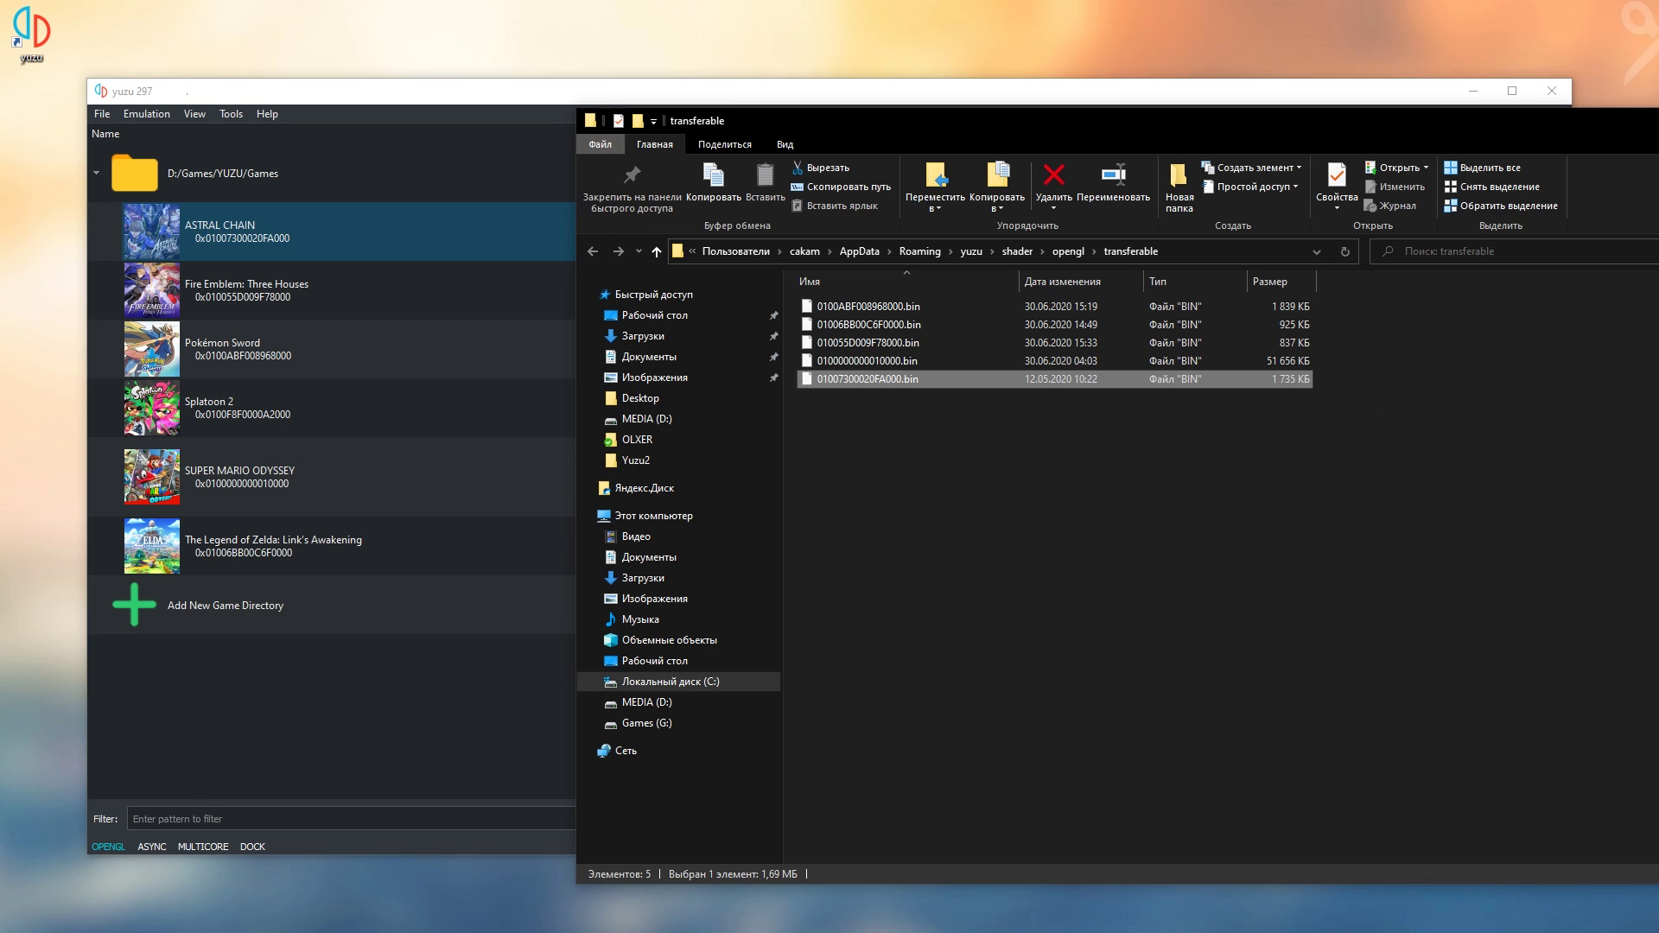
{"action": "key", "text": "alt+F4"}
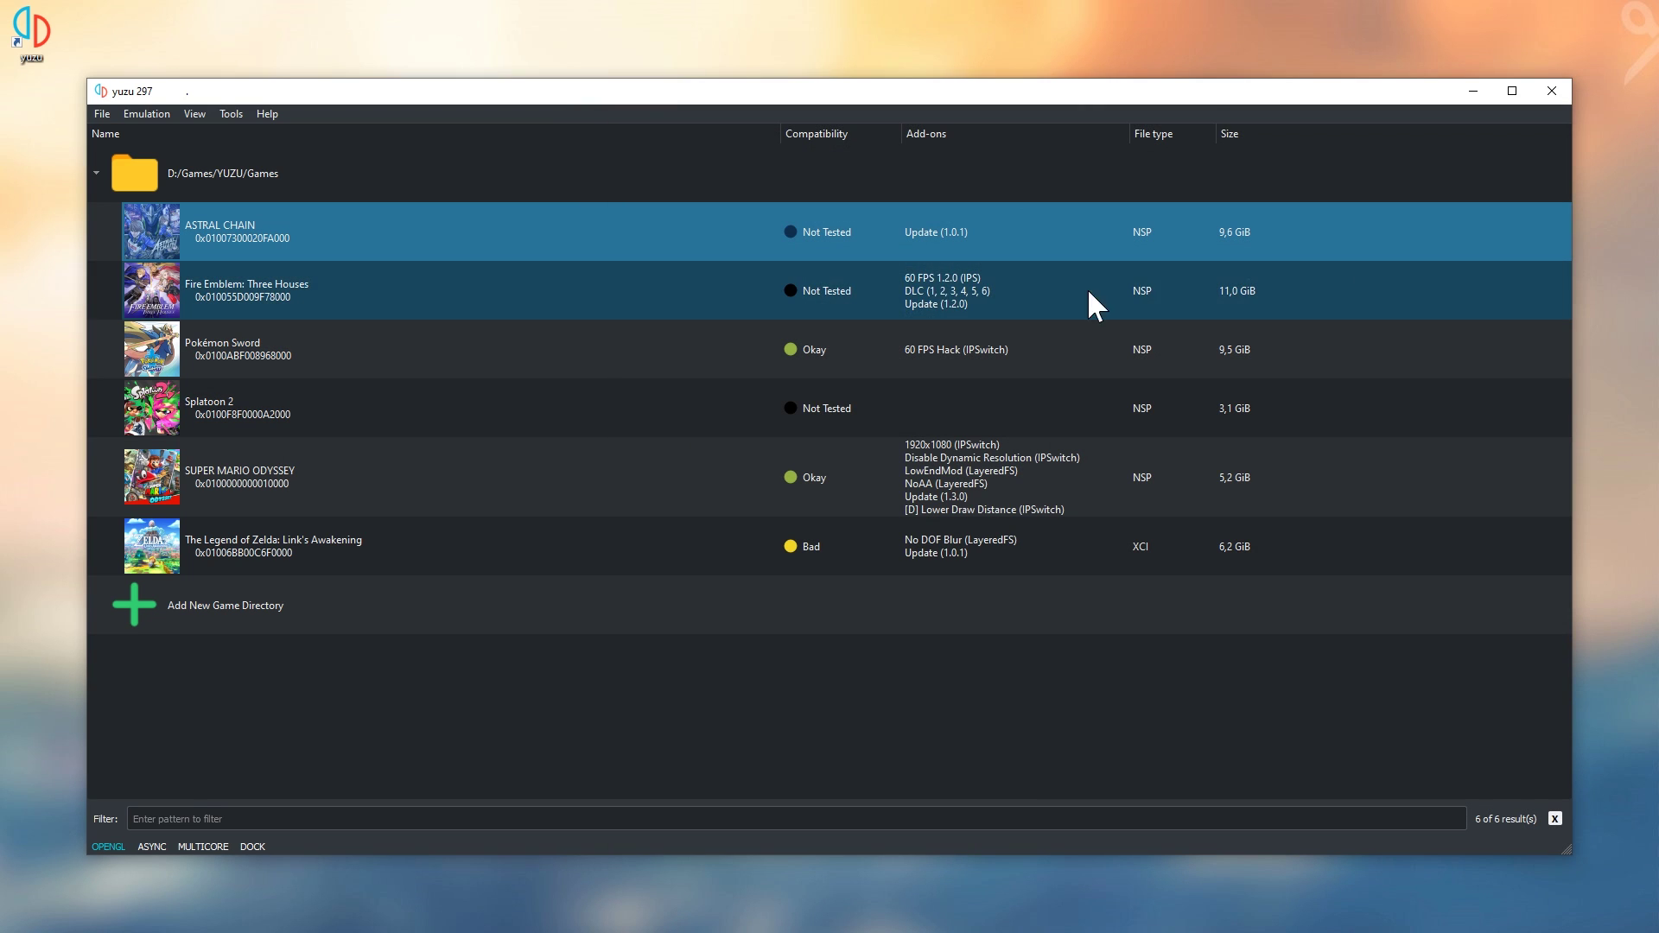
{"action": "double_click", "coordinate": [377, 233]}
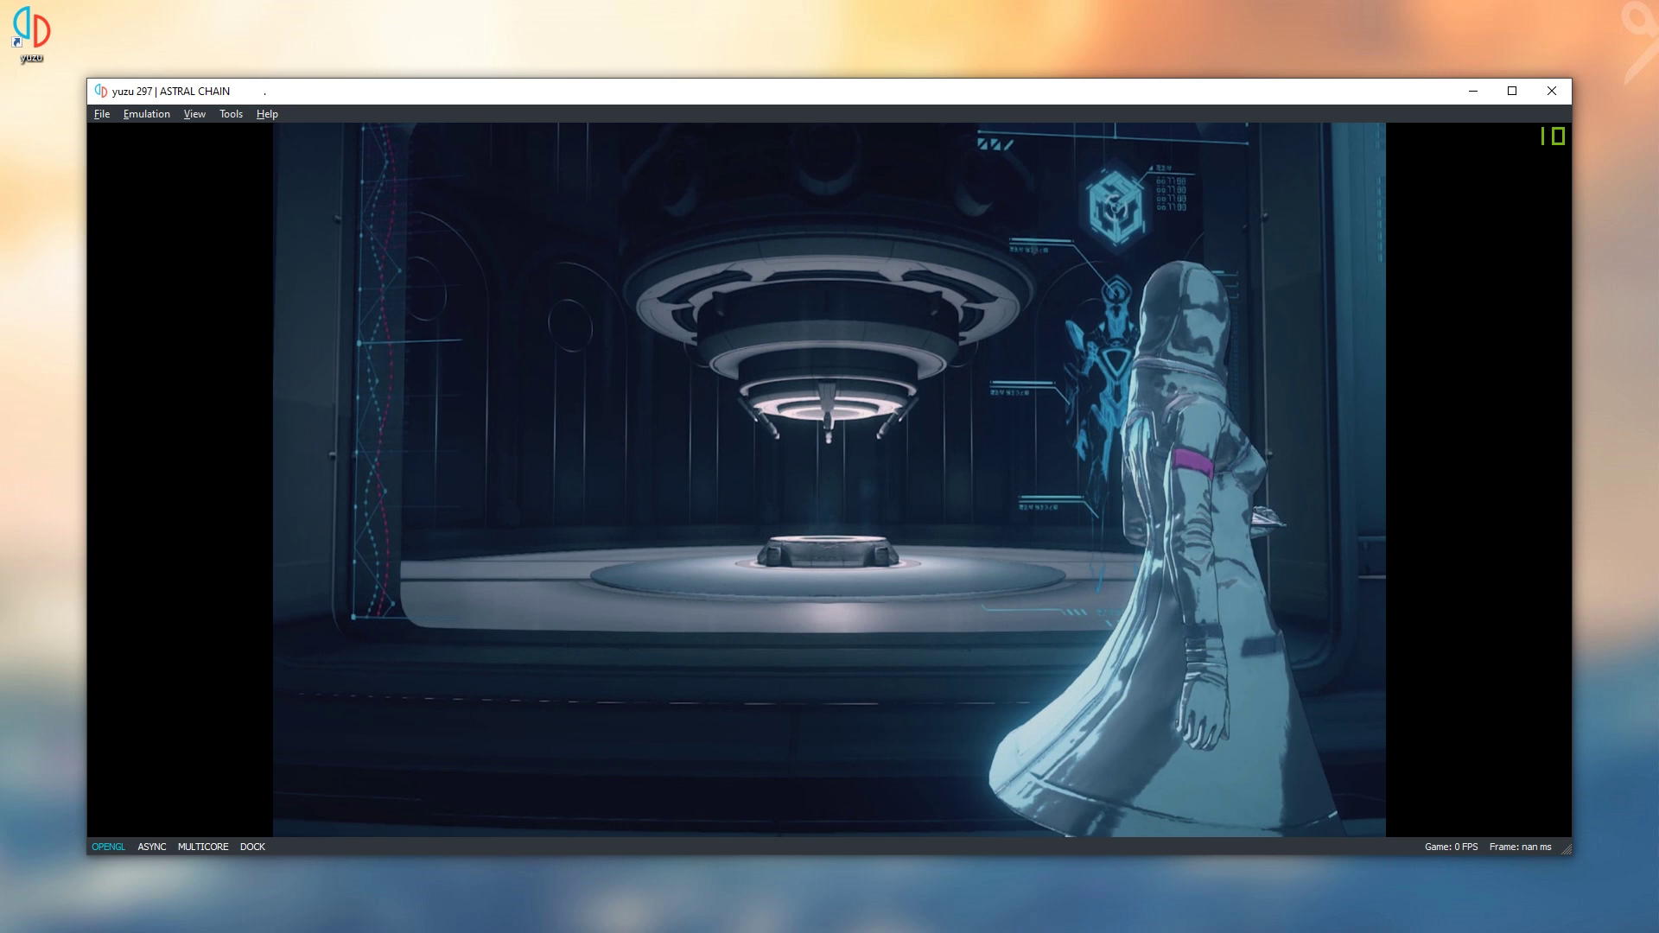
Start MSI Afterburner with permission to make changes, minimise it, and switch the running ASTRAL CHAIN to full screen
{"action": "left_click", "coordinate": [1151, 486]}
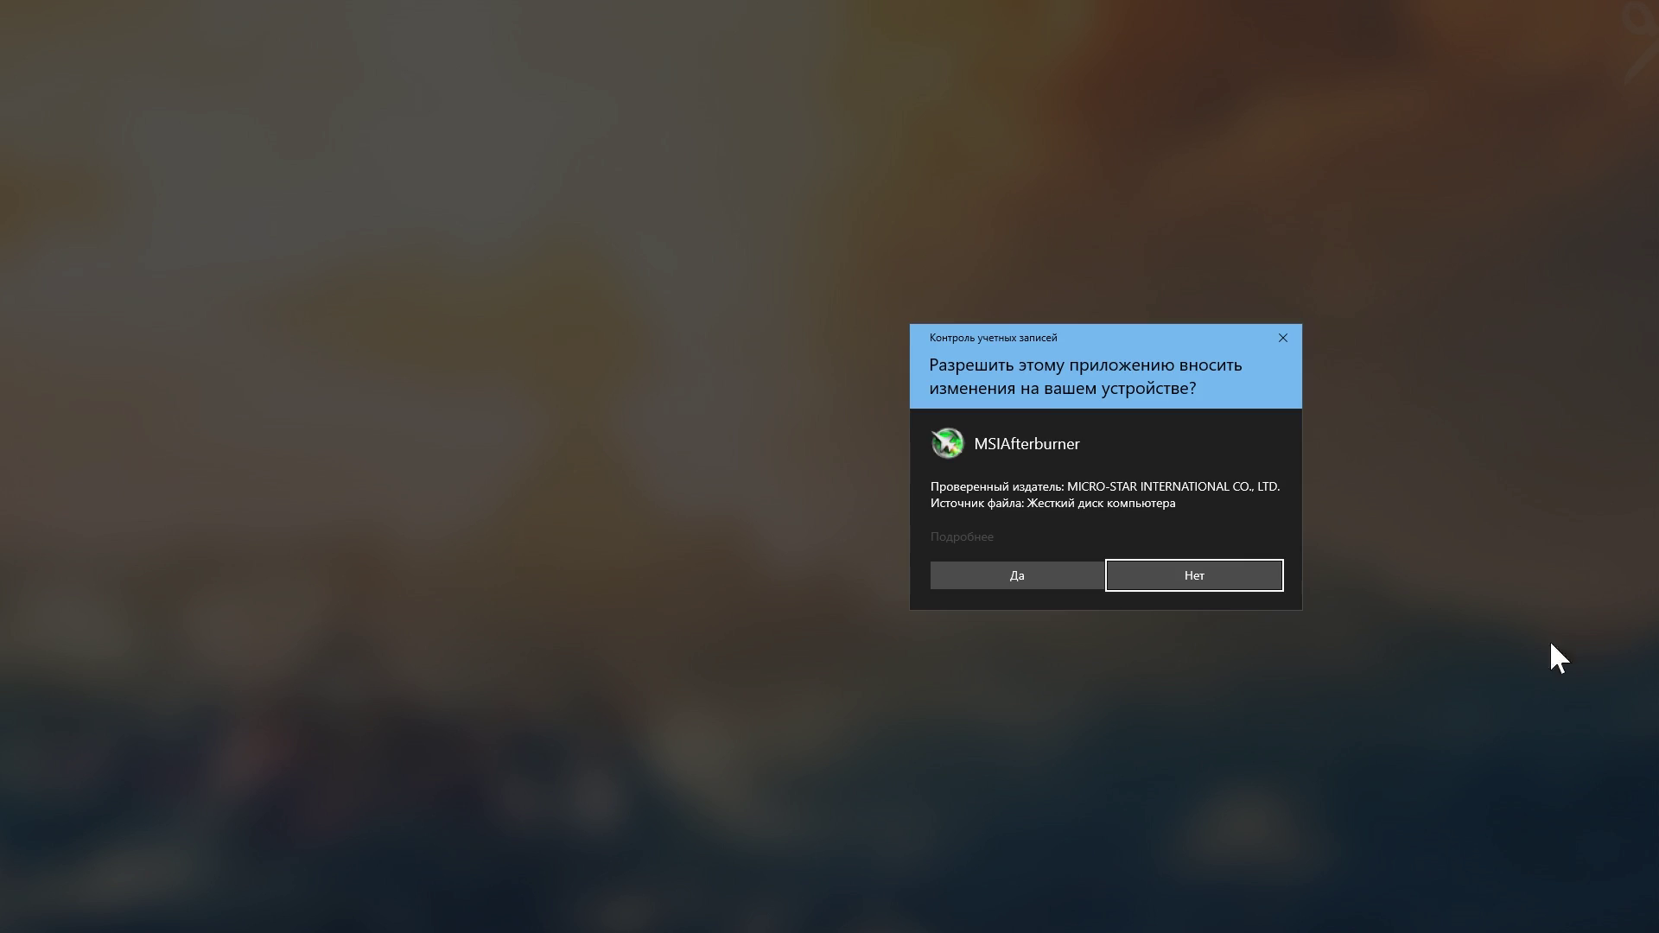
{"action": "left_click", "coordinate": [1063, 588]}
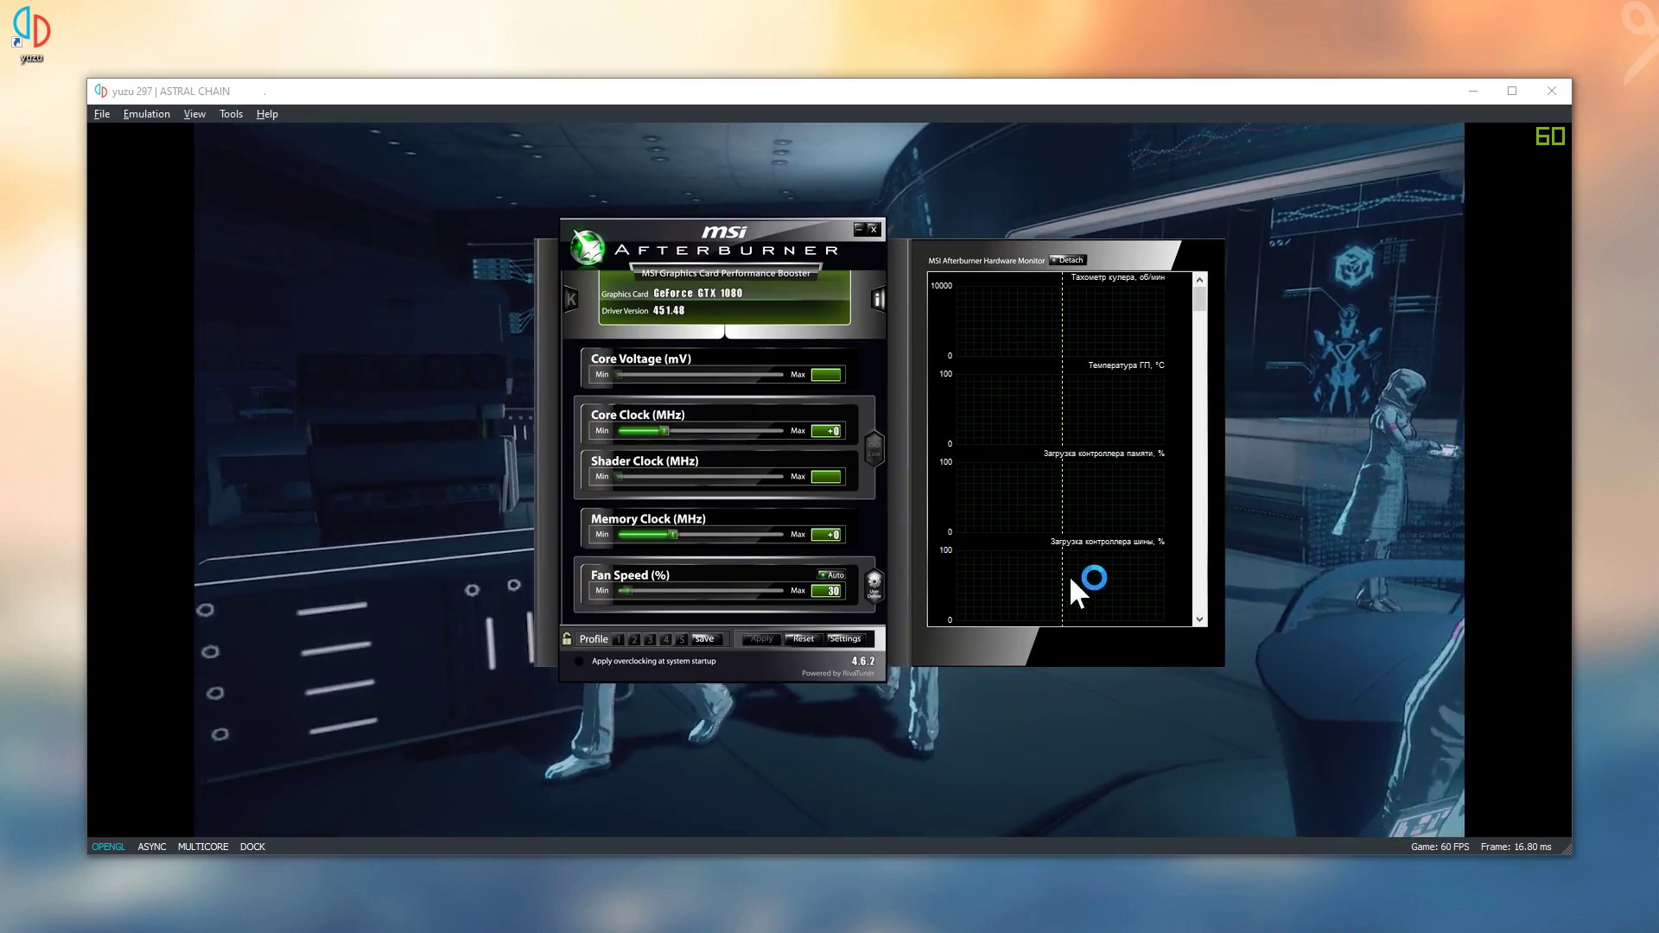
{"action": "left_click", "coordinate": [858, 229]}
{"action": "left_click", "coordinate": [145, 112]}
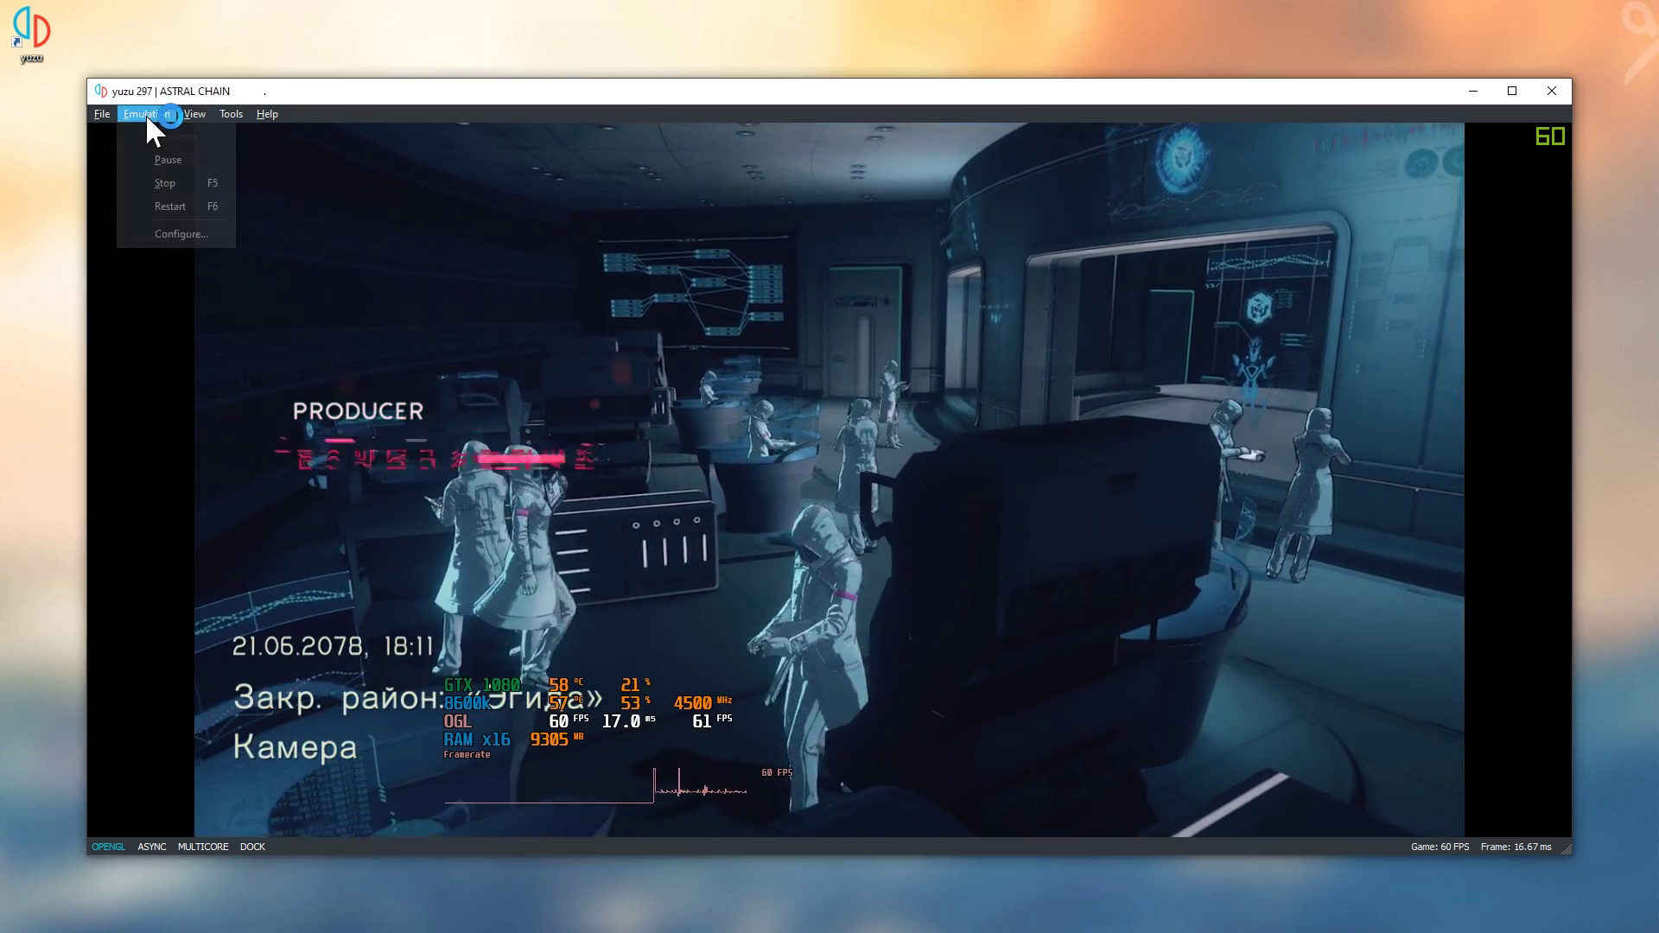
{"action": "mouse_move", "coordinate": [183, 113]}
{"action": "left_click", "coordinate": [221, 136]}
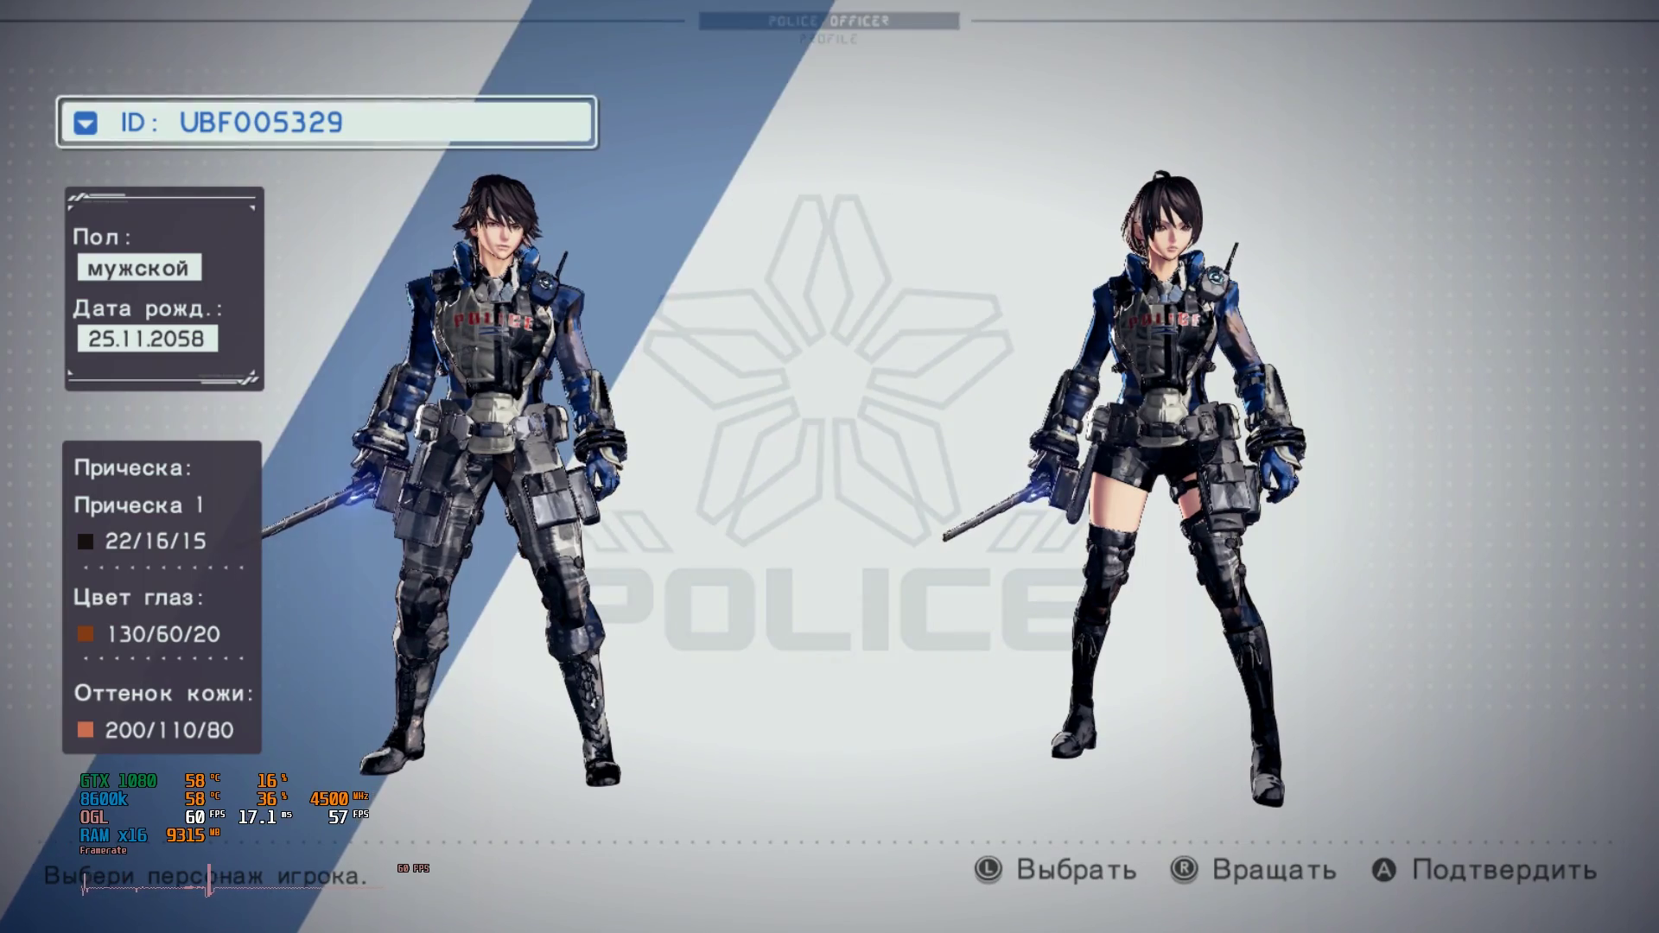
Choose the male officer as the player character and open the entry of his name
{"action": "key", "text": "Right"}
{"action": "key", "text": "Left"}
{"action": "key", "text": "Return"}
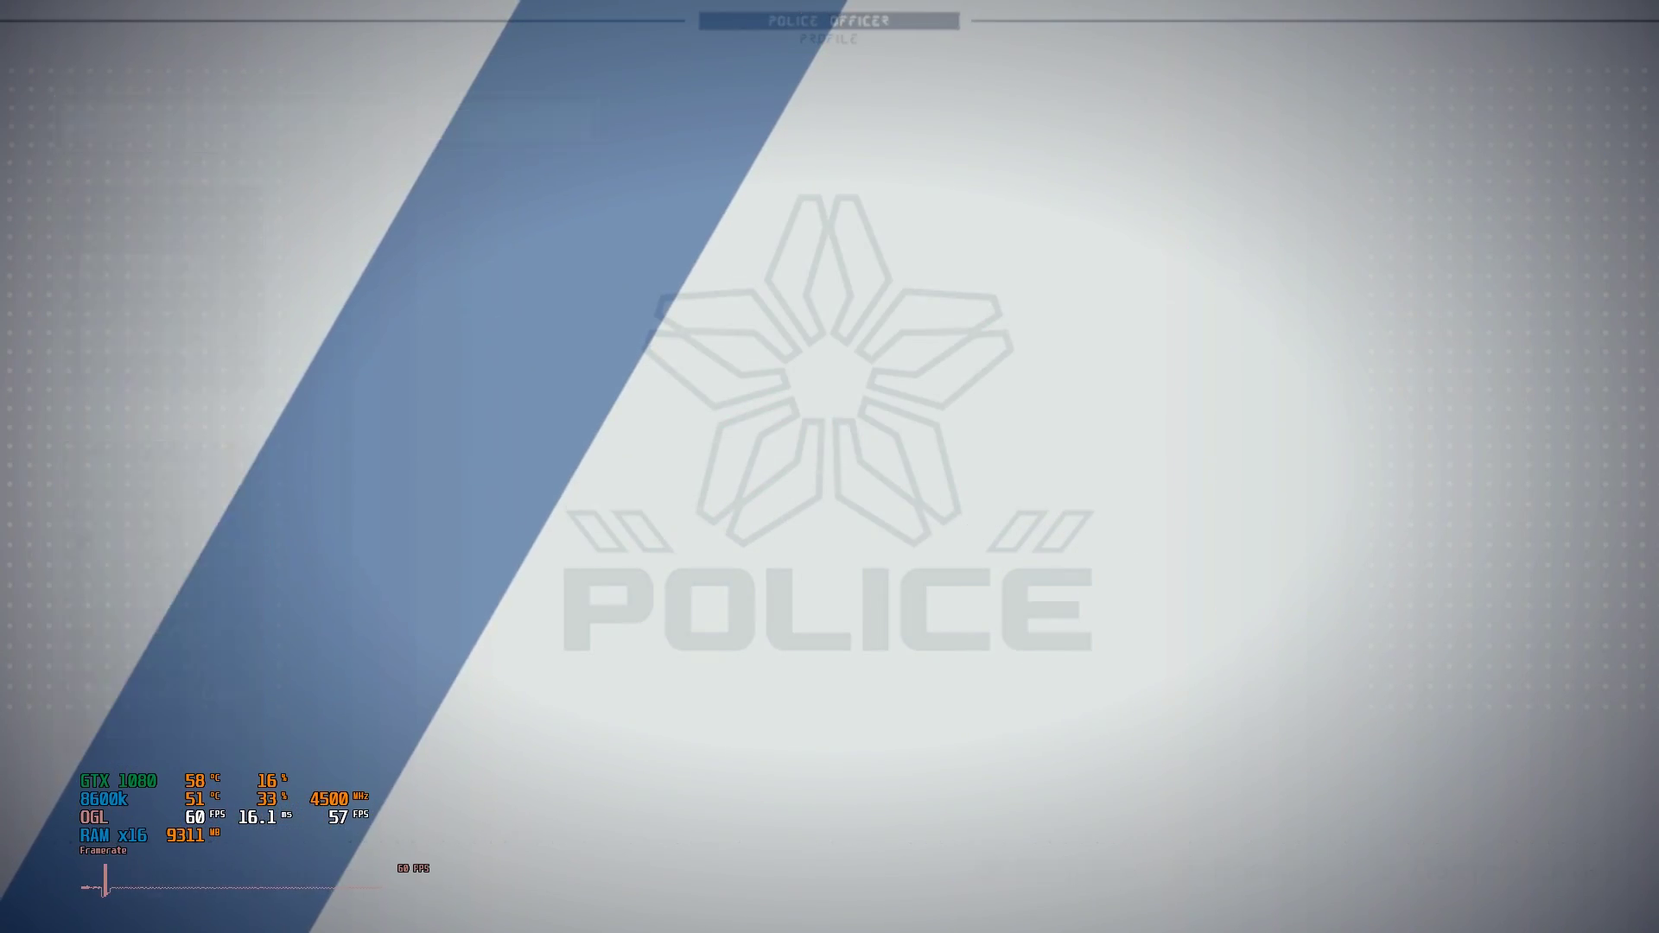
{"action": "key", "text": "Return"}
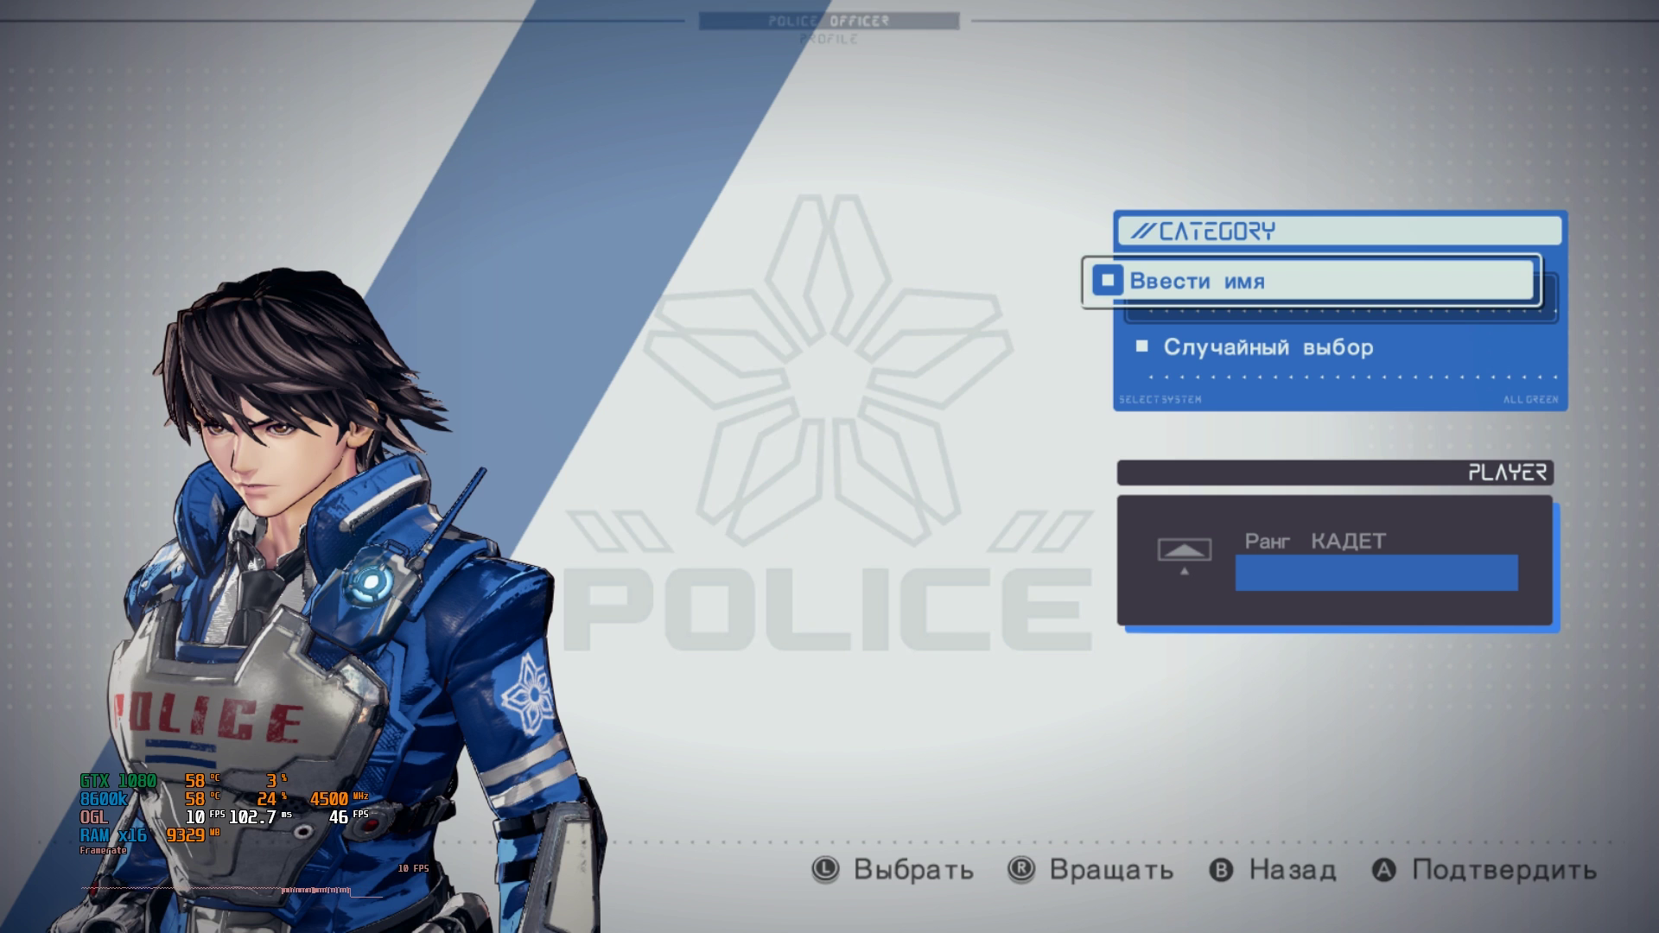
Leave full screen and enter a player name for the character in the emulator's software keyboard
{"action": "key", "text": "BackSpace"}
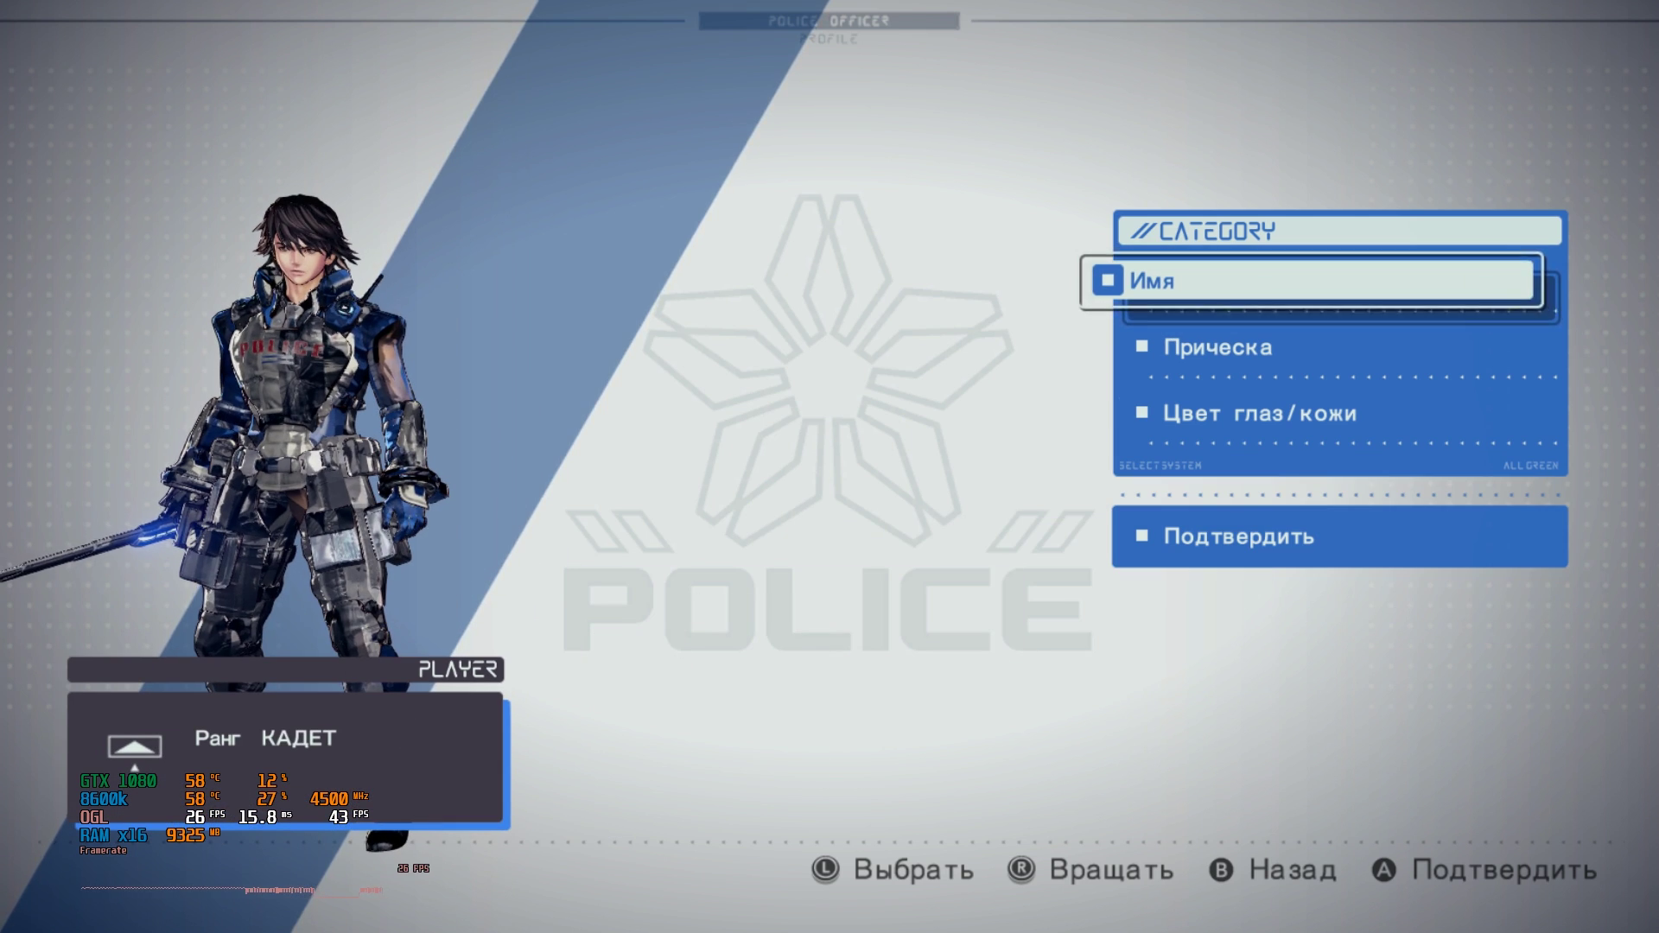
{"action": "key", "text": "Escape"}
{"action": "key", "text": "Return"}
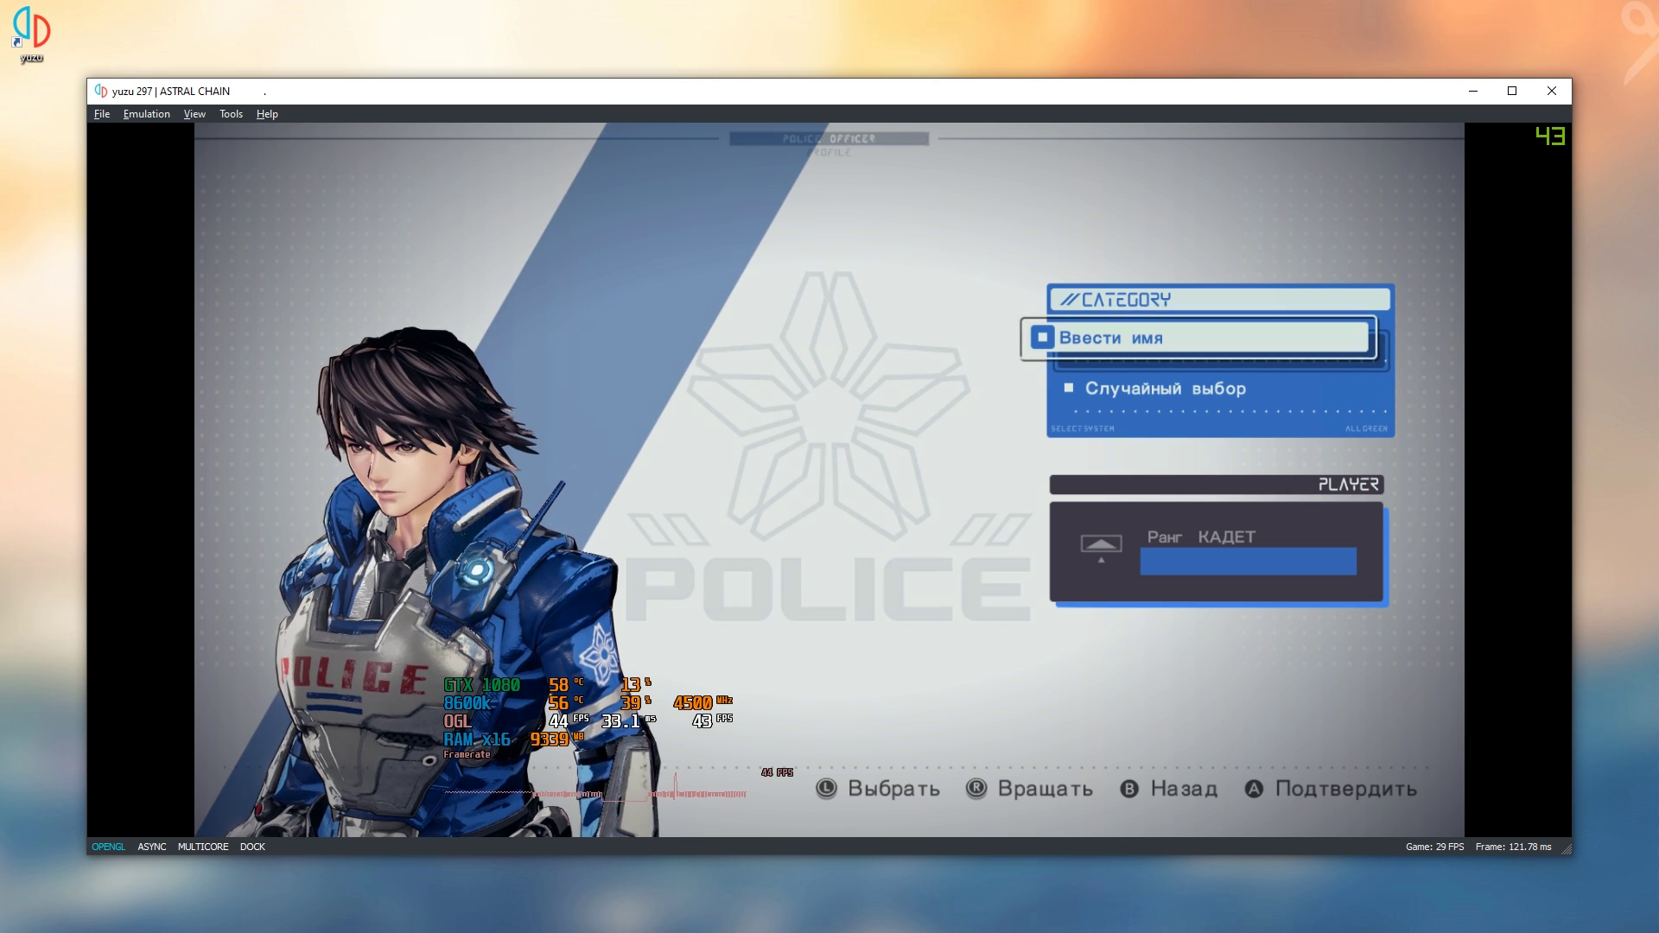
{"action": "key", "text": "Return"}
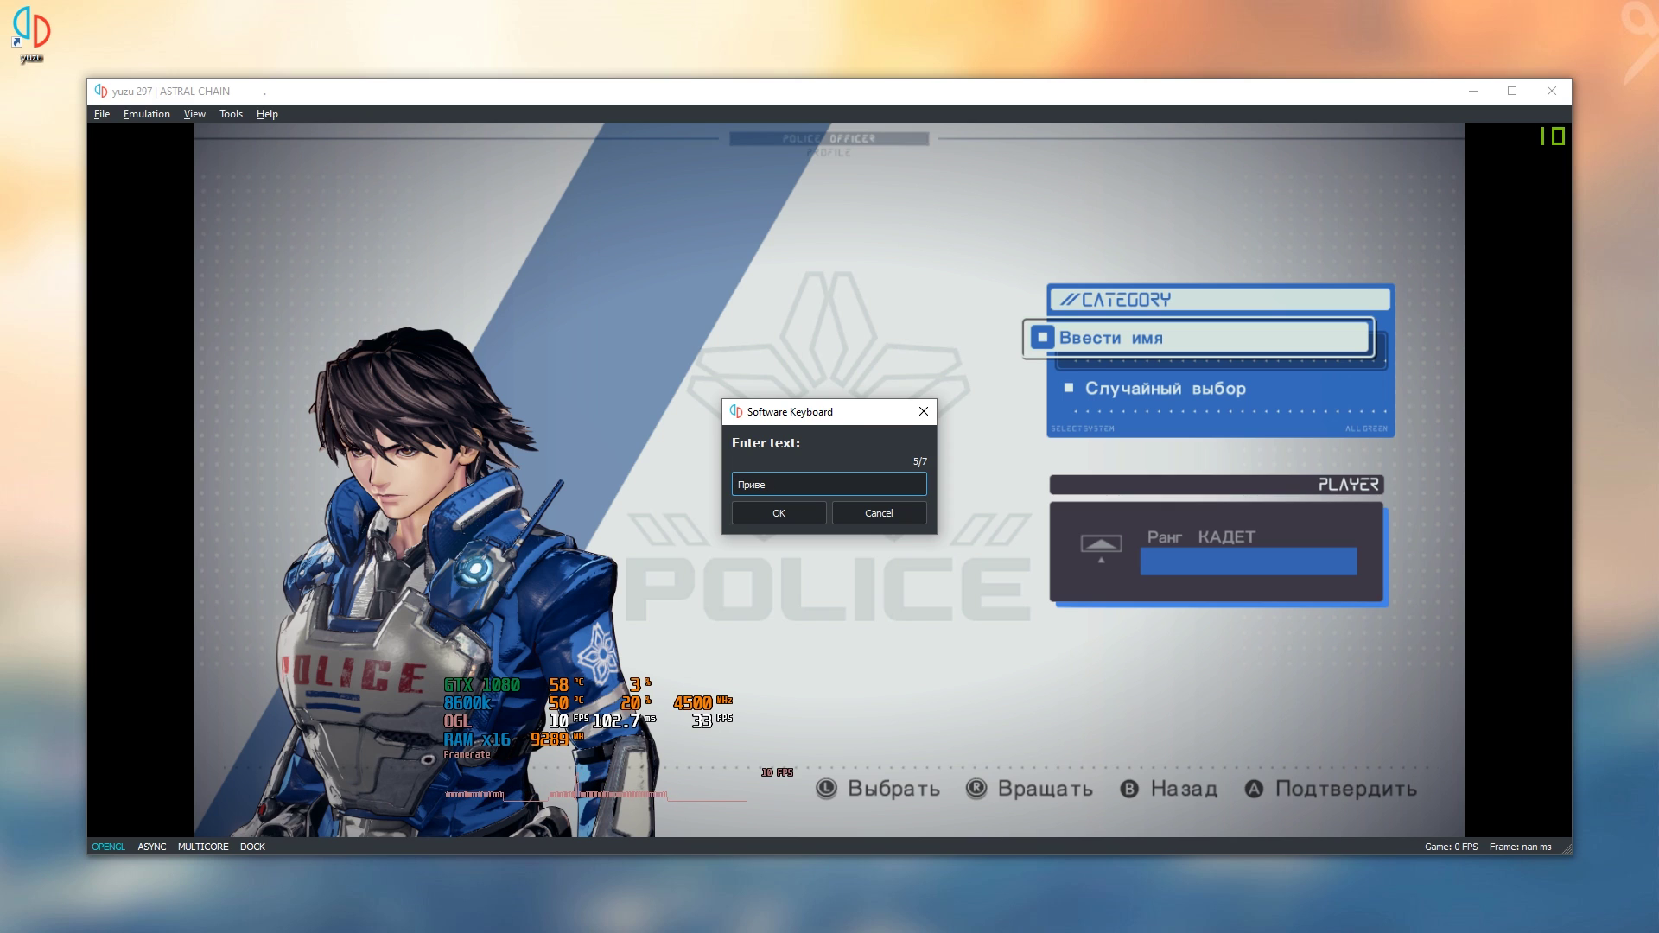
{"action": "left_click", "coordinate": [762, 516]}
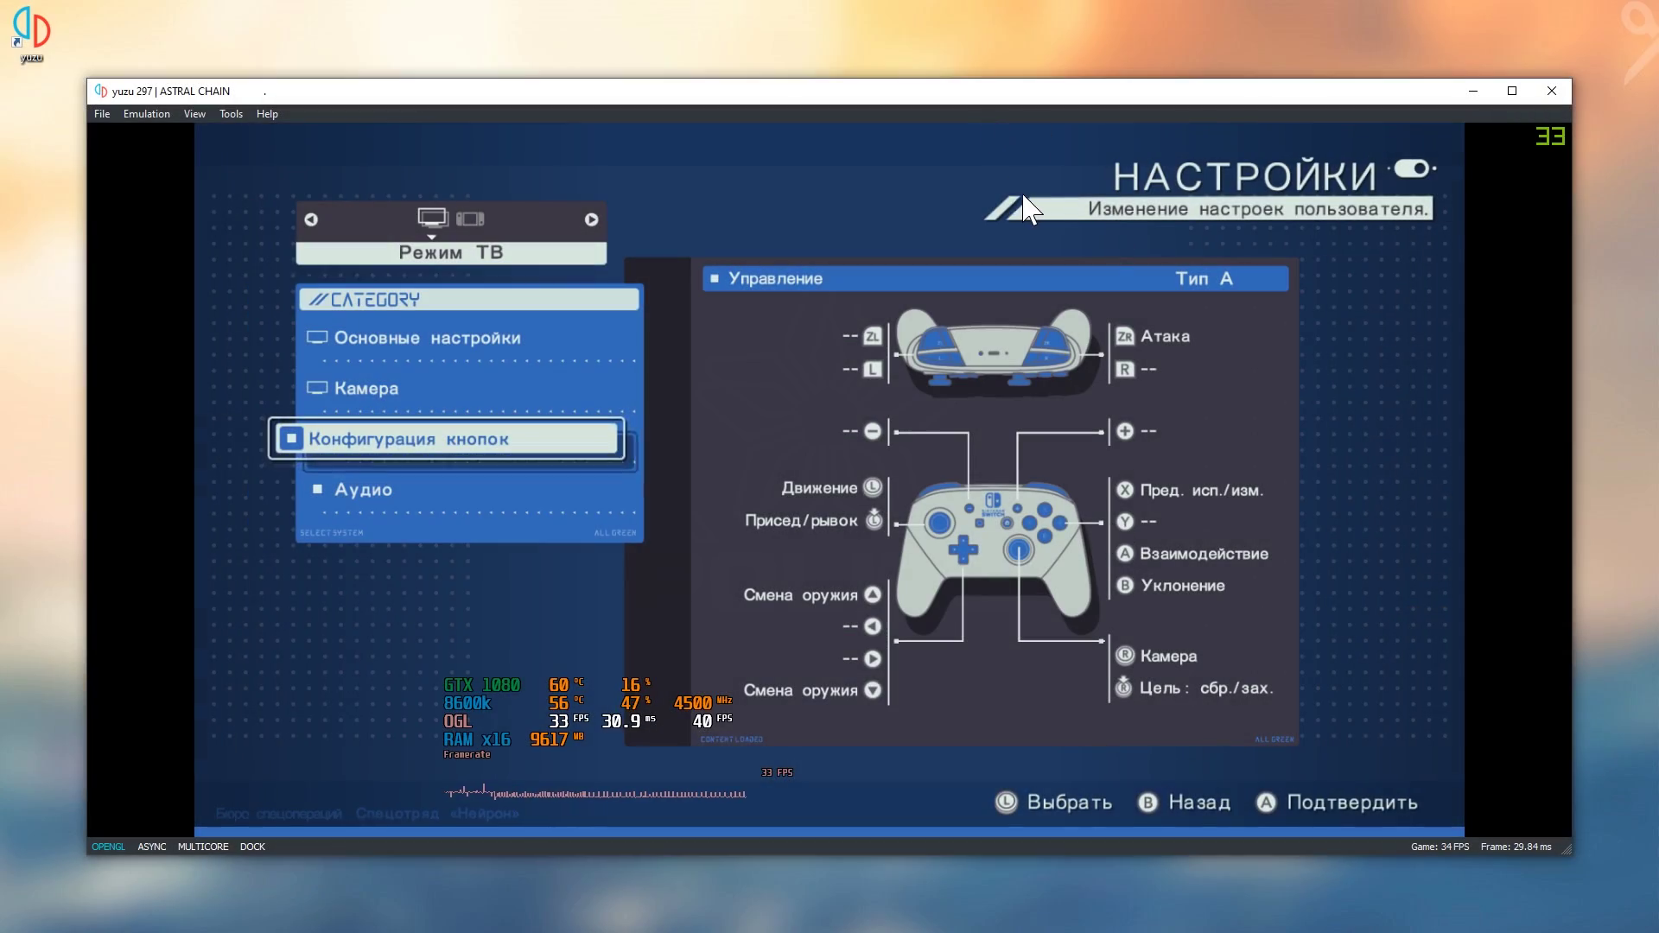
Stop the current emulation and relaunch ASTRAL CHAIN with the Vulkan renderer
{"action": "left_click", "coordinate": [134, 116]}
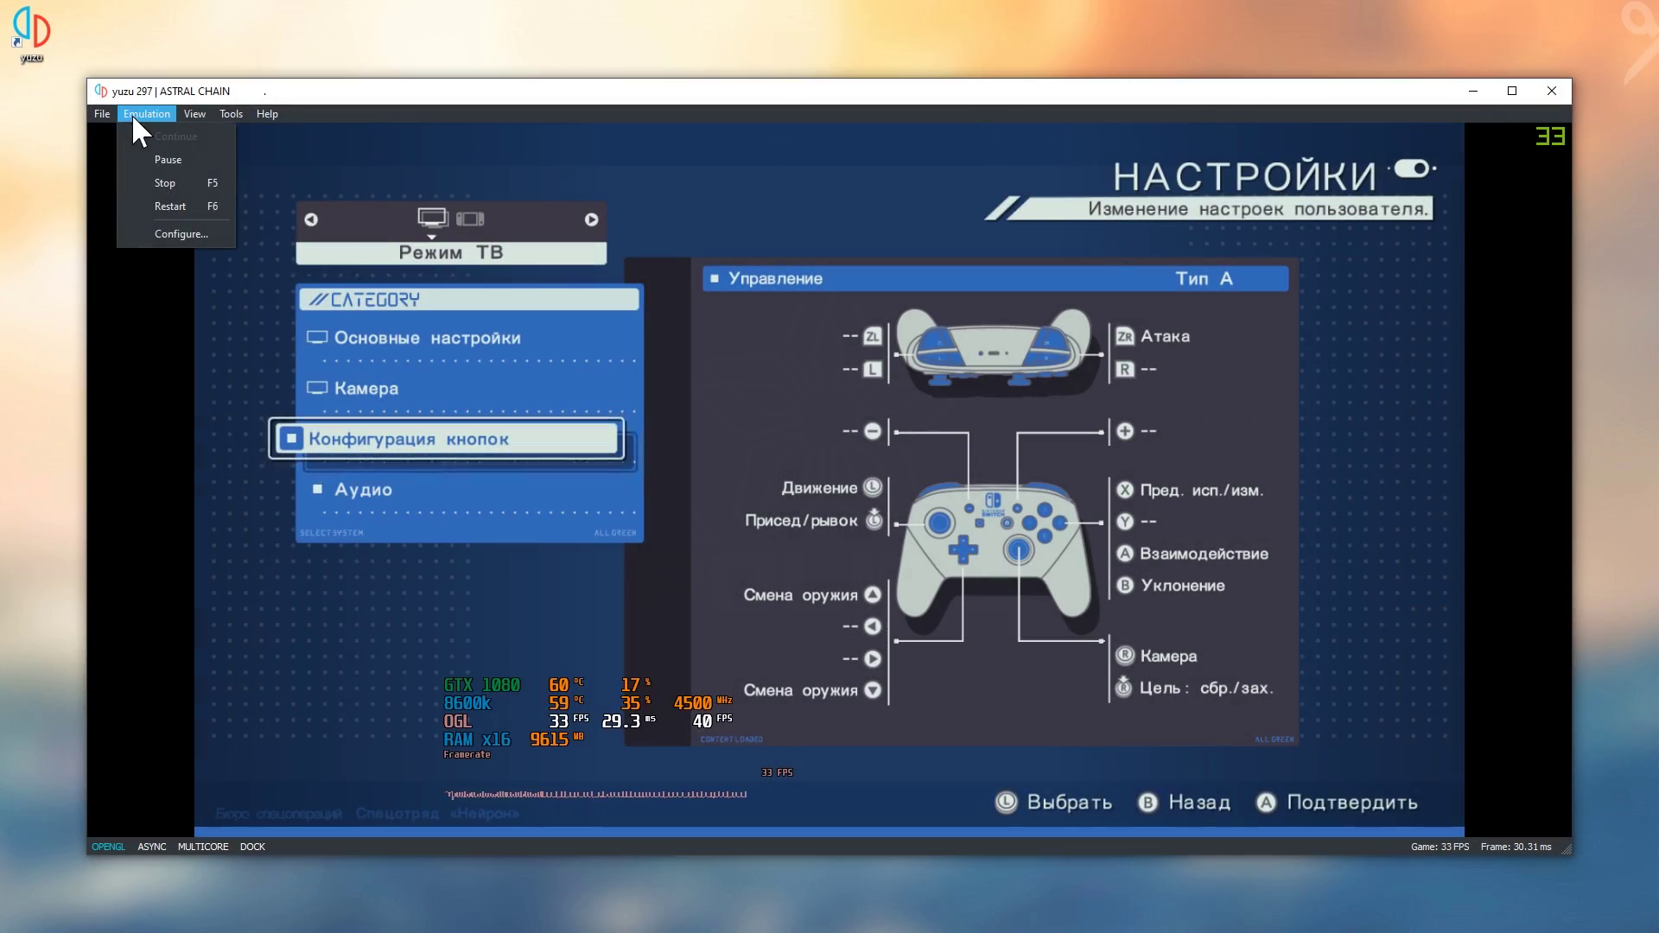
{"action": "left_click", "coordinate": [164, 180]}
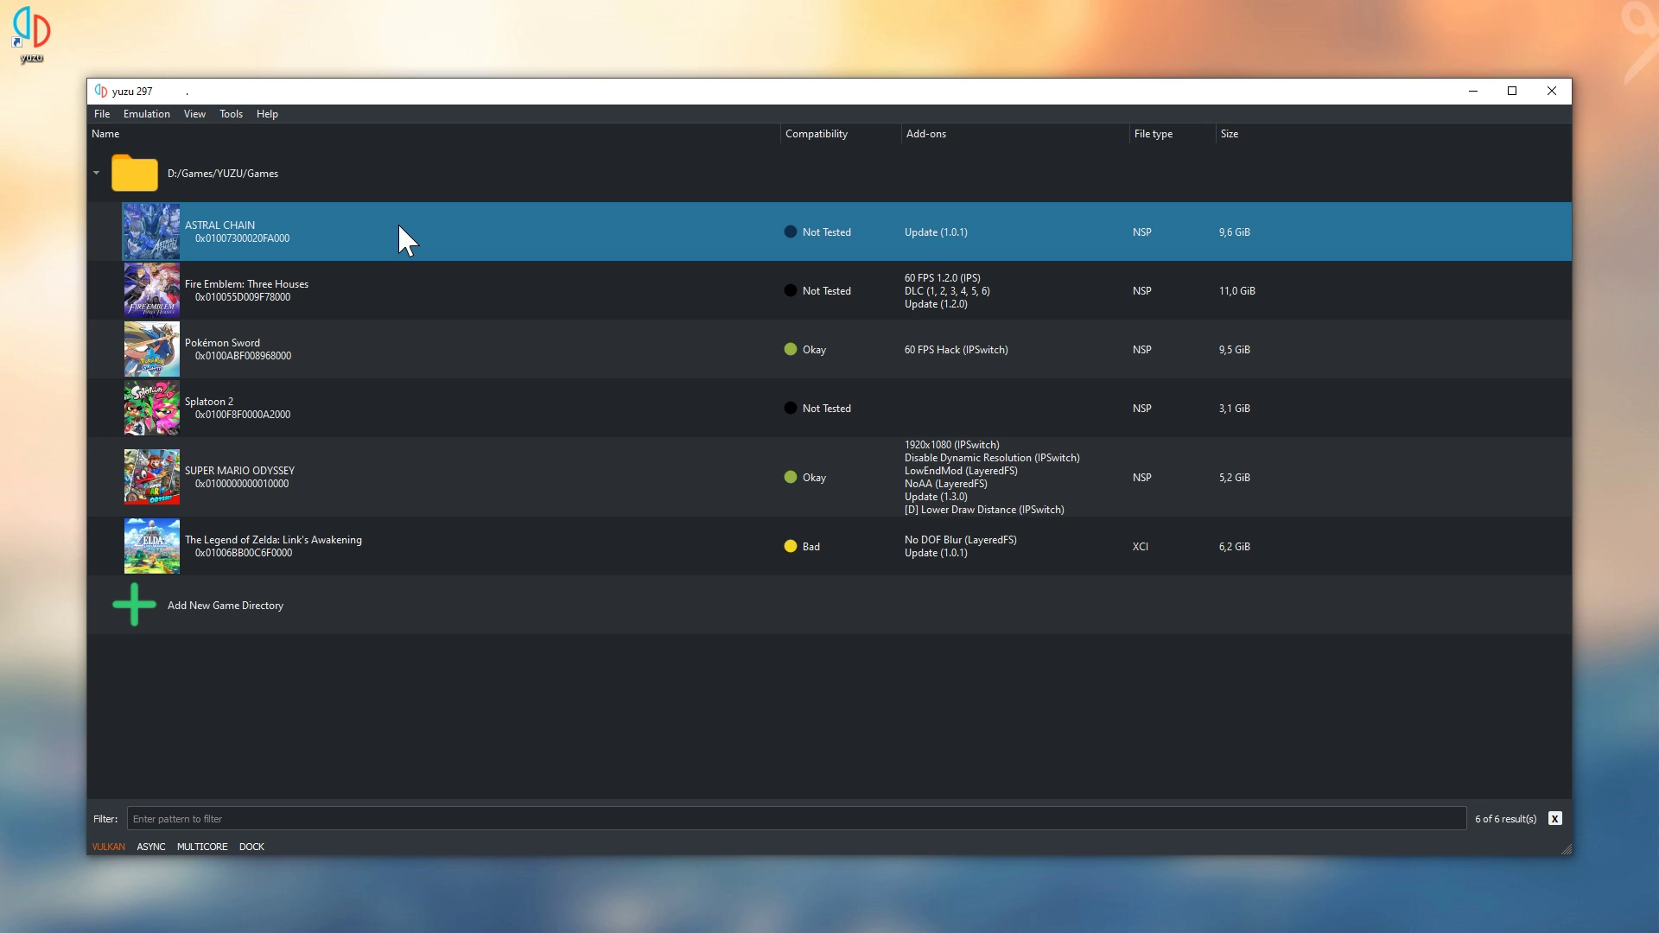
{"action": "double_click", "coordinate": [399, 227]}
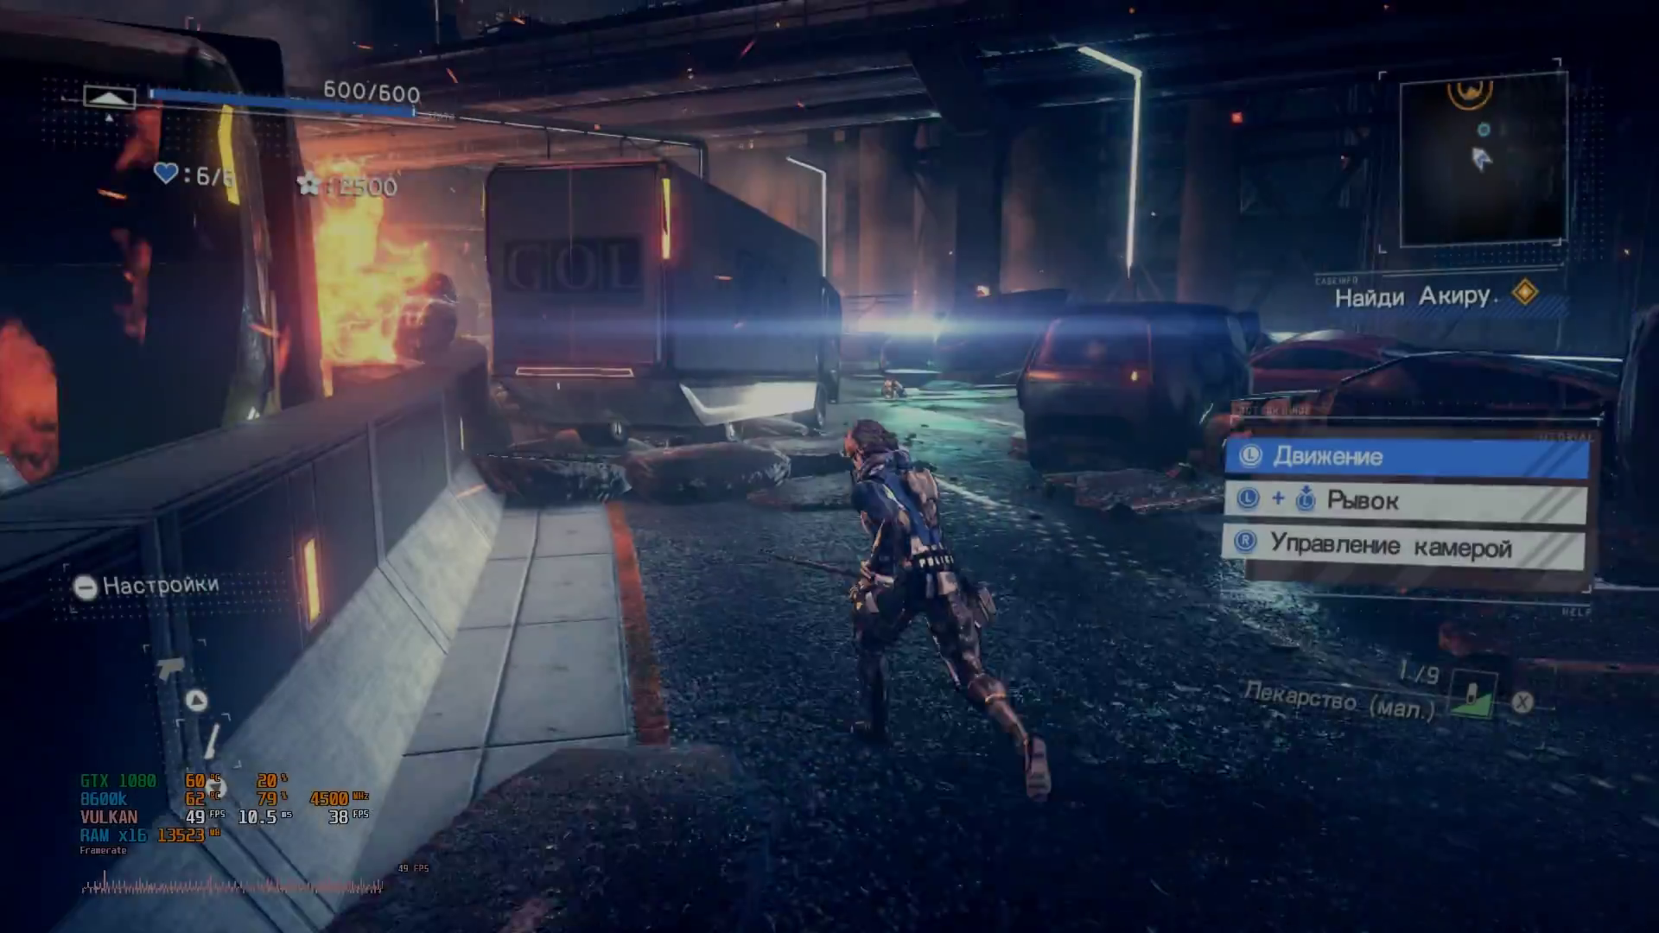
Play the opening mission of ASTRAL CHAIN under Vulkan in full screen, through the search for Akira and the mutant attack, to check its performance
{"action": "key", "text": "w"}
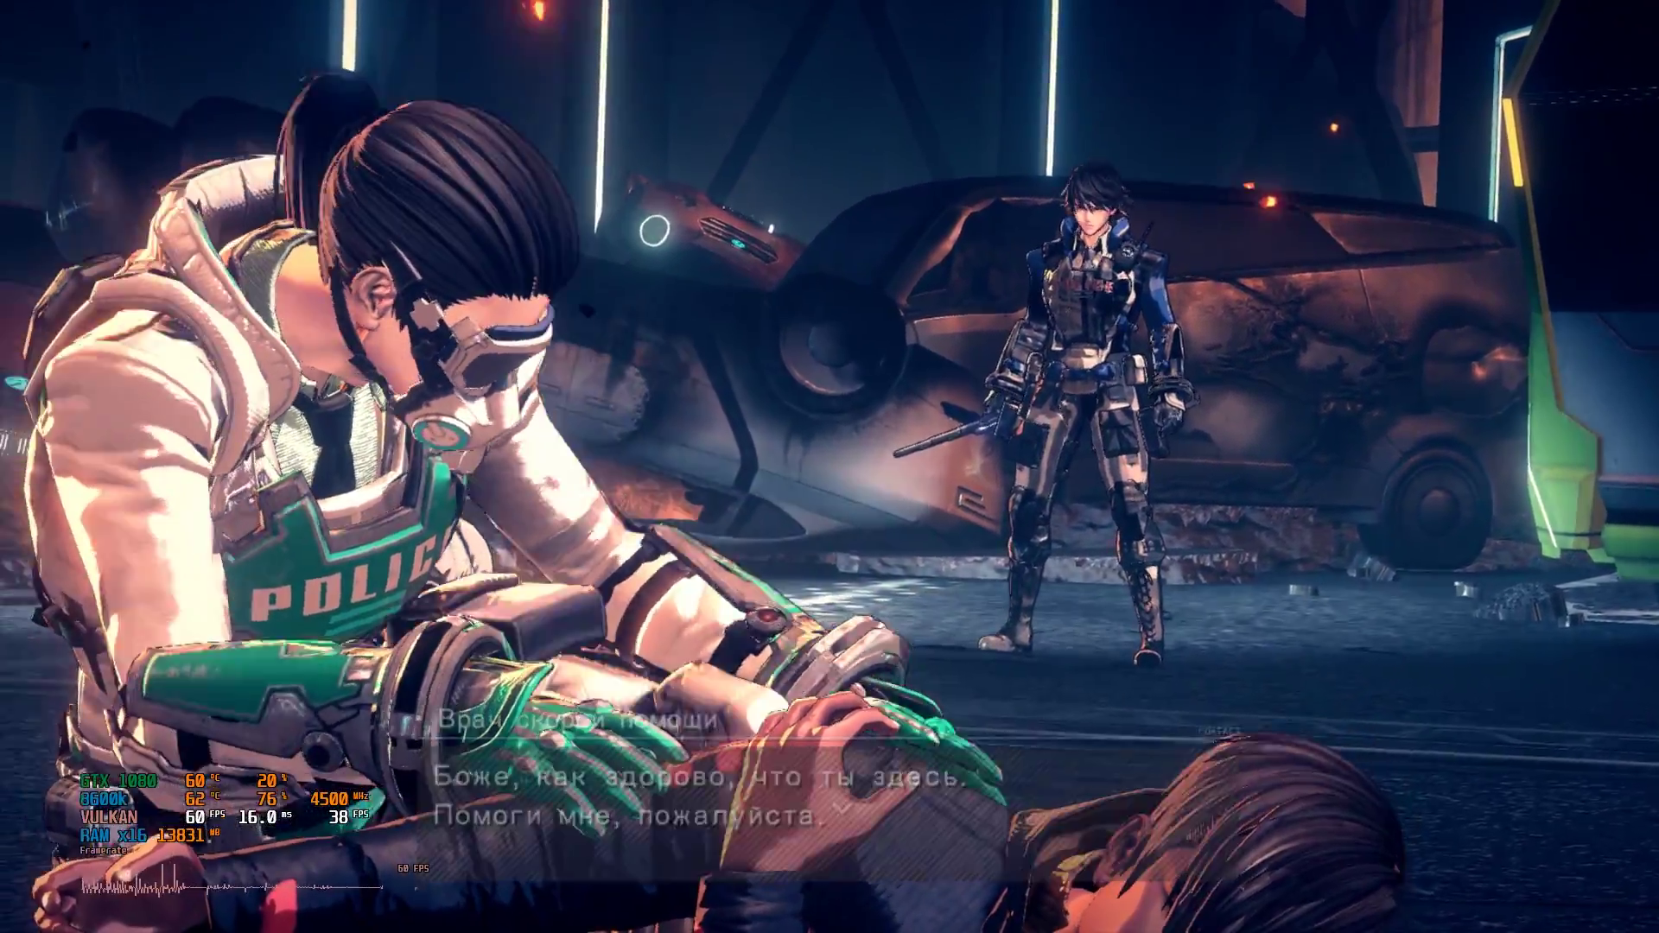
{"action": "key", "text": "Return"}
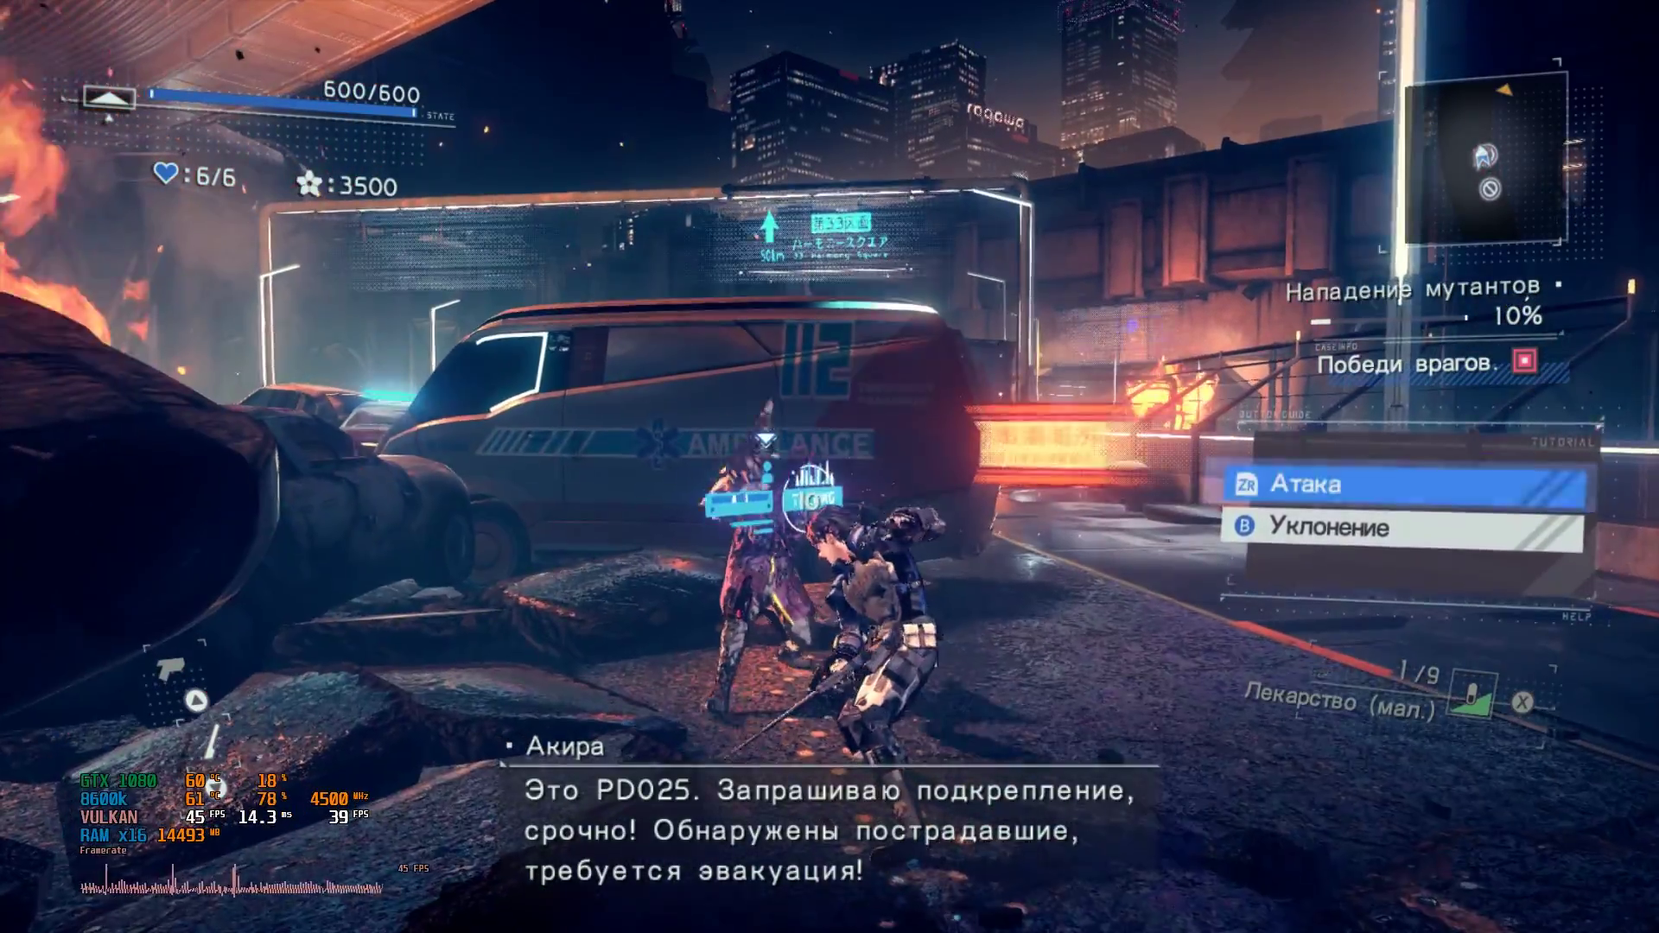
{"action": "key", "text": "w"}
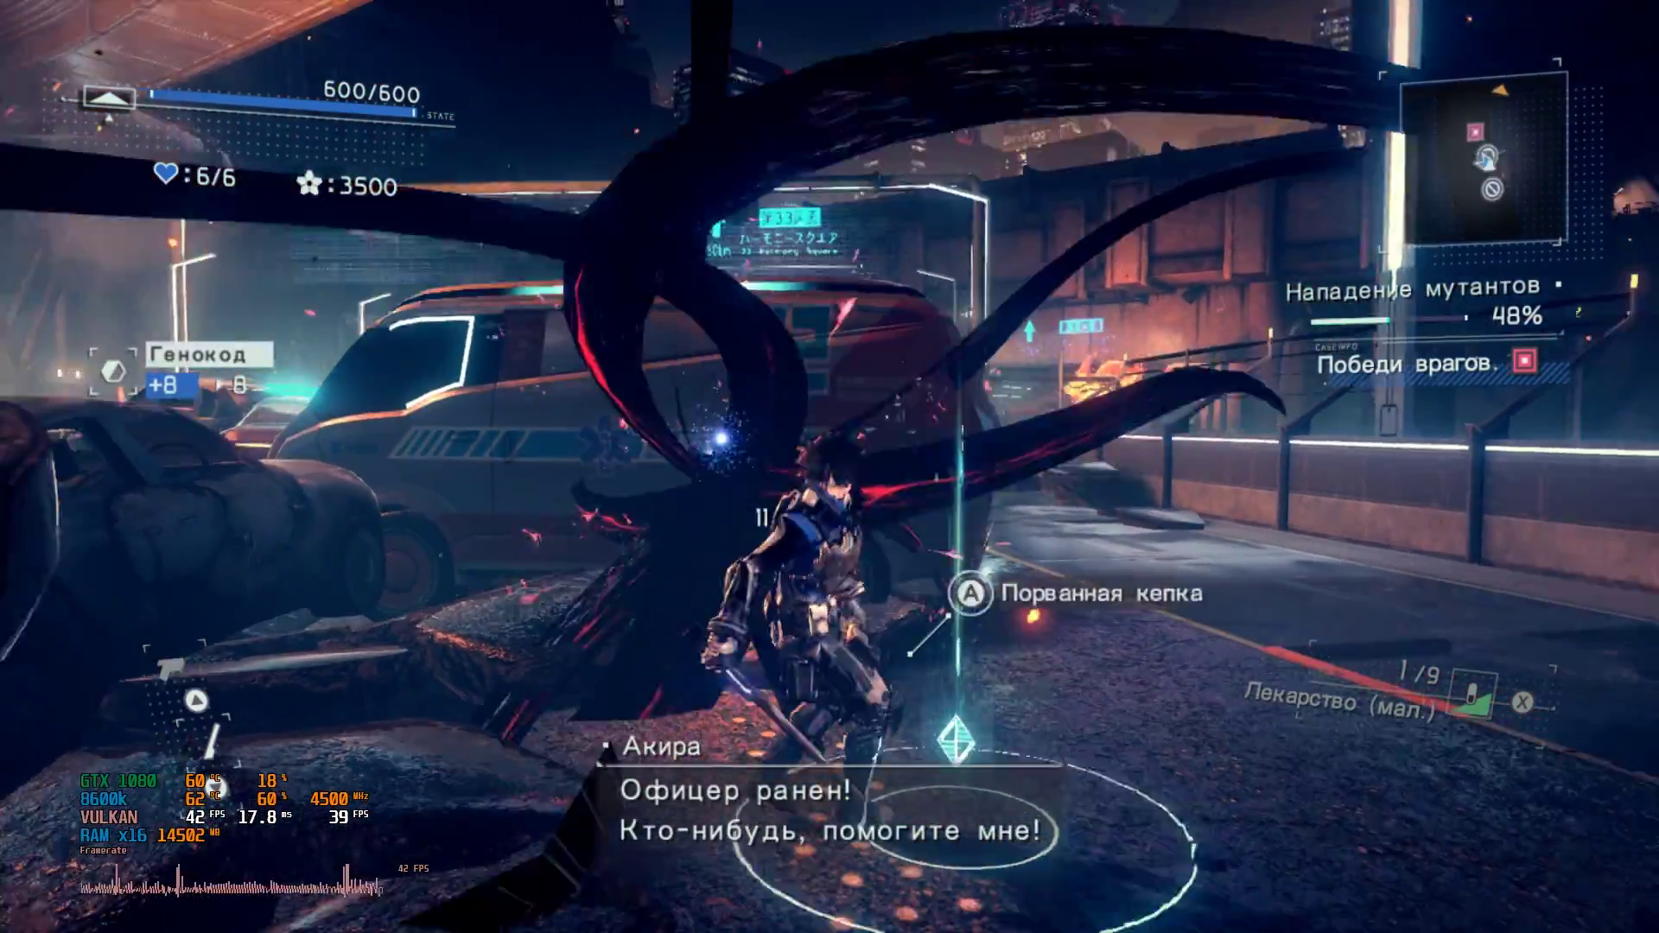
{"action": "key", "text": "w"}
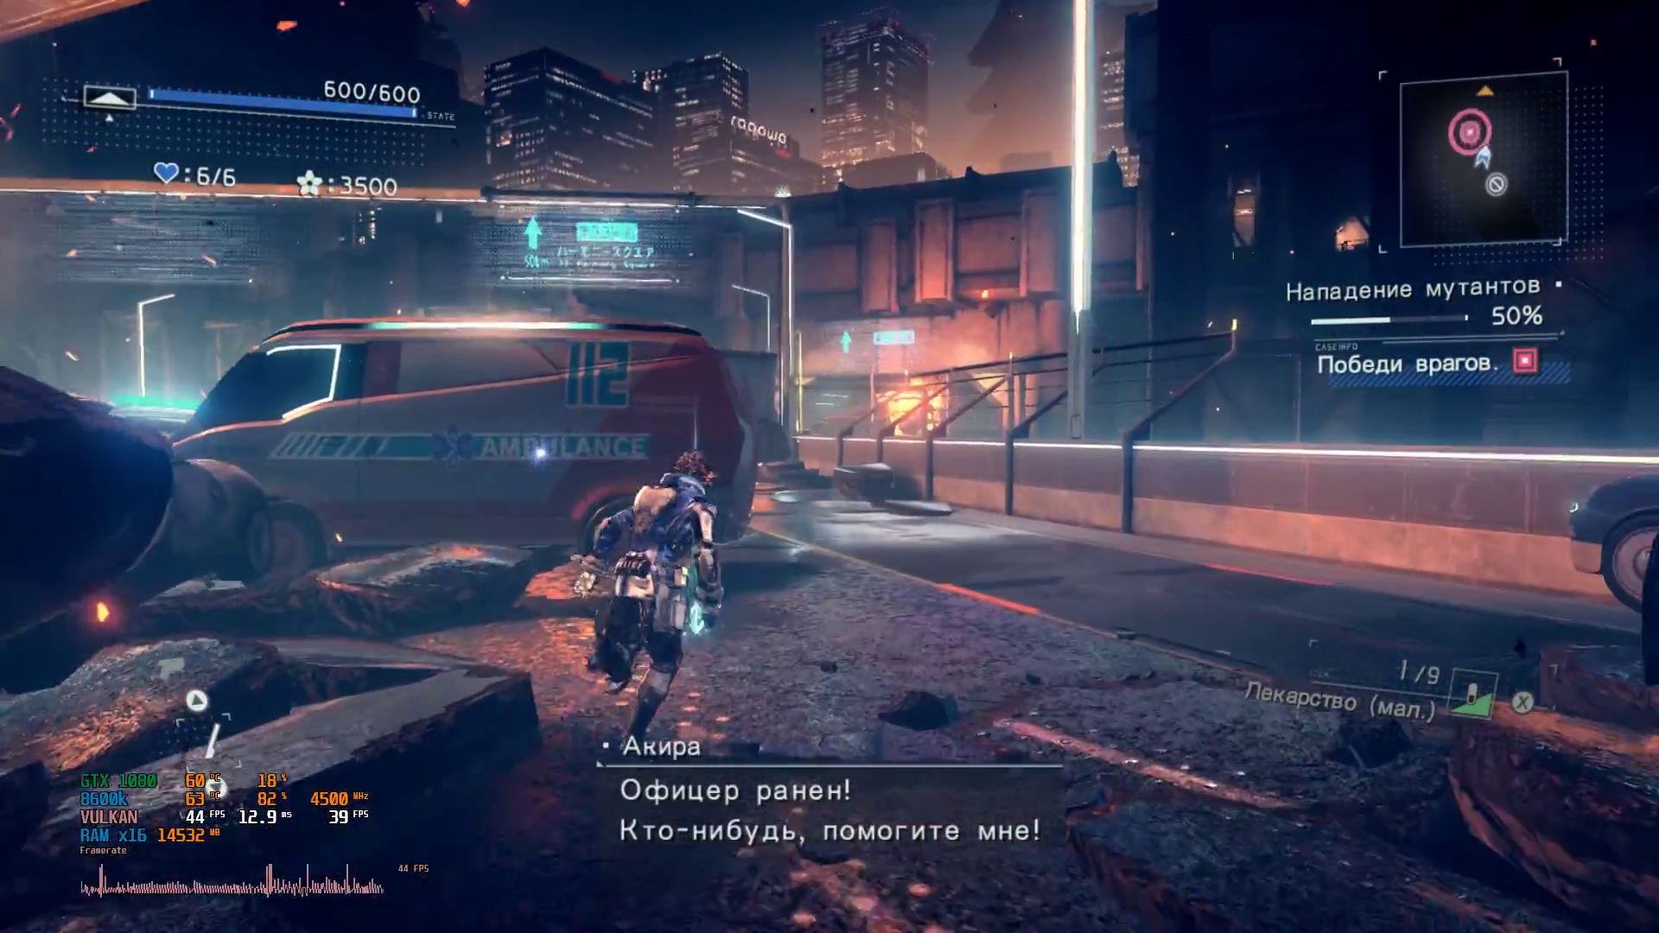
{"action": "key", "text": "w"}
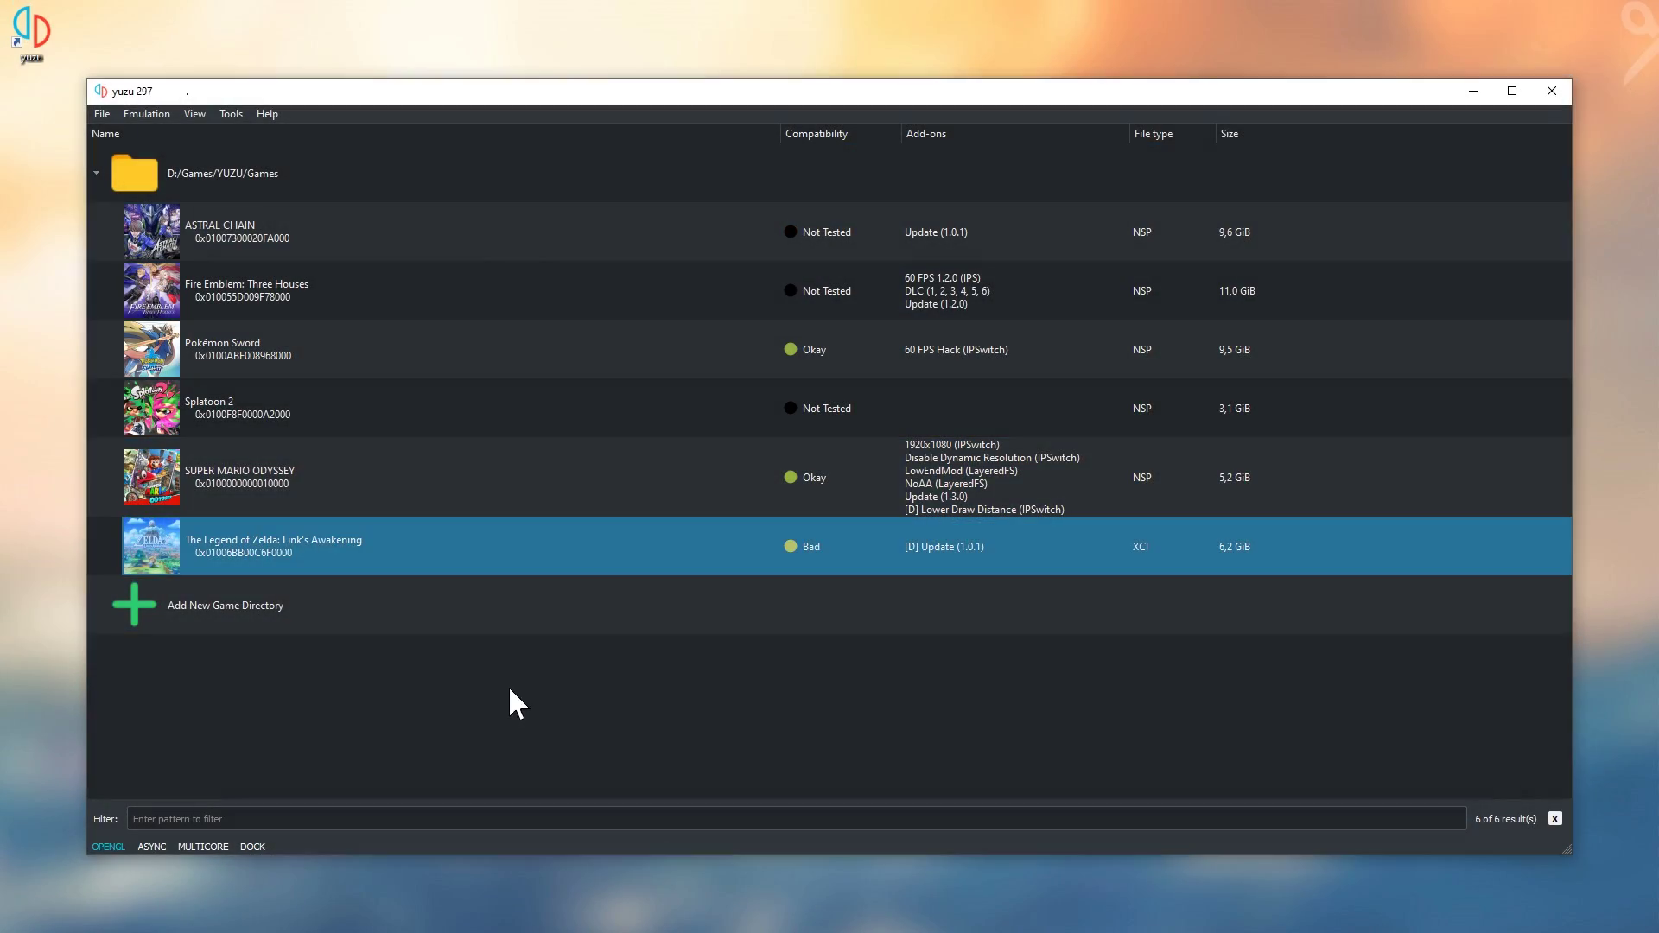
Open the GameDB entry of The Legend of Zelda: Link's Awakening and download ZLA_Noblur_Mod.zip and the Skip Intro savefile
{"action": "right_click", "coordinate": [354, 545]}
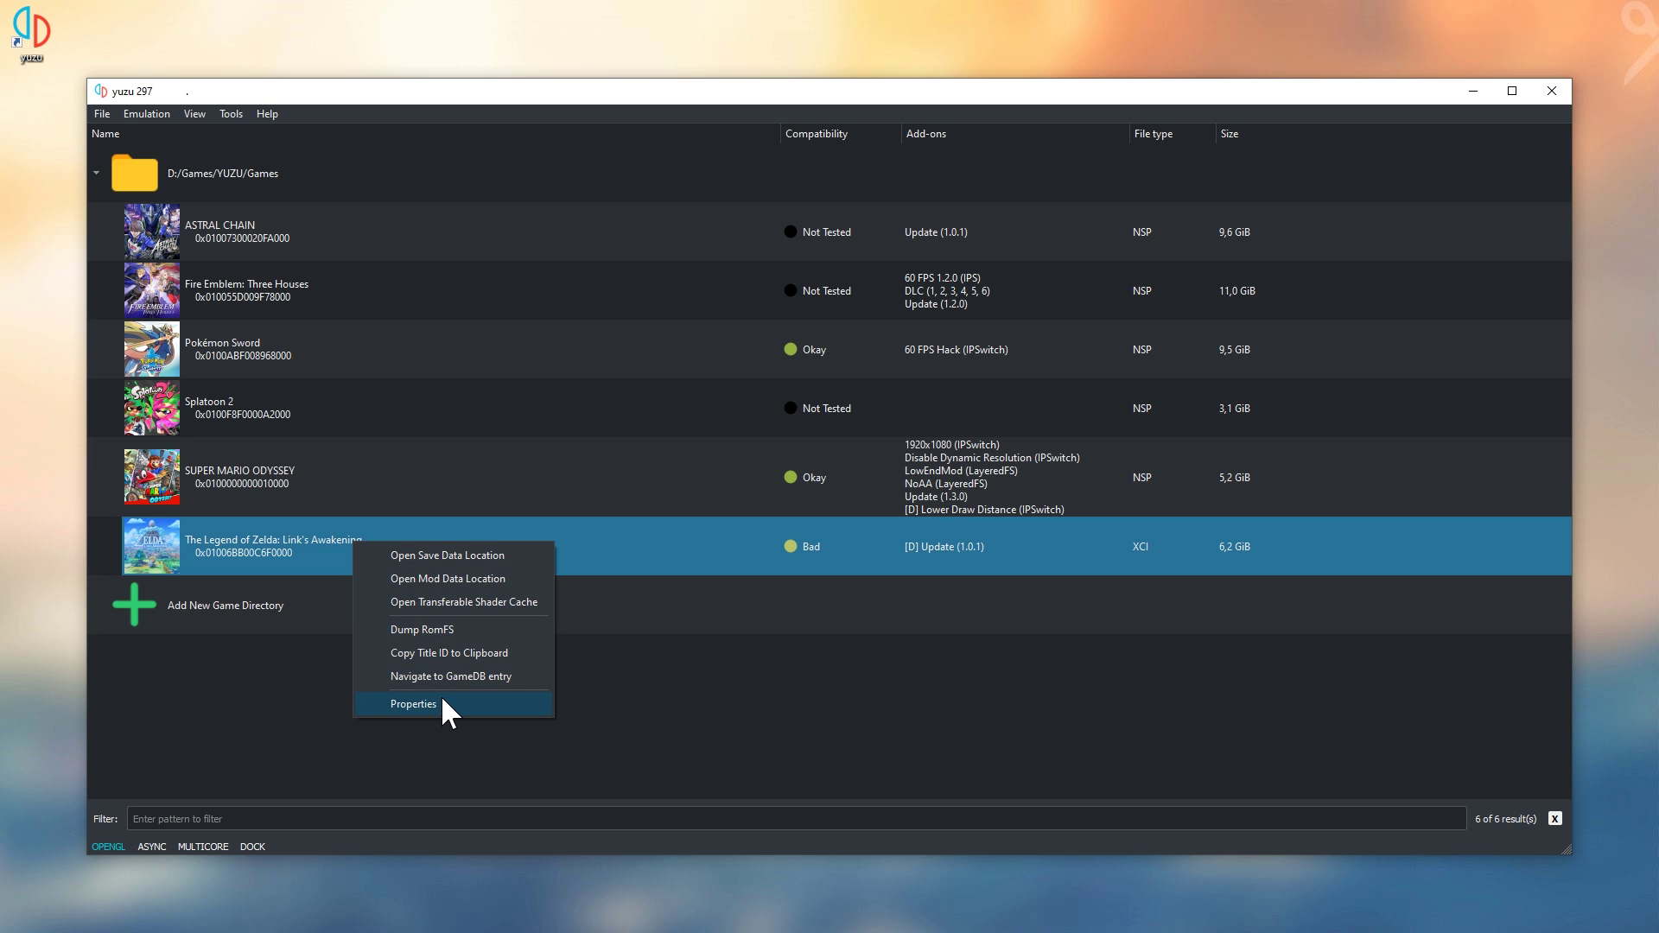
{"action": "left_click", "coordinate": [525, 678]}
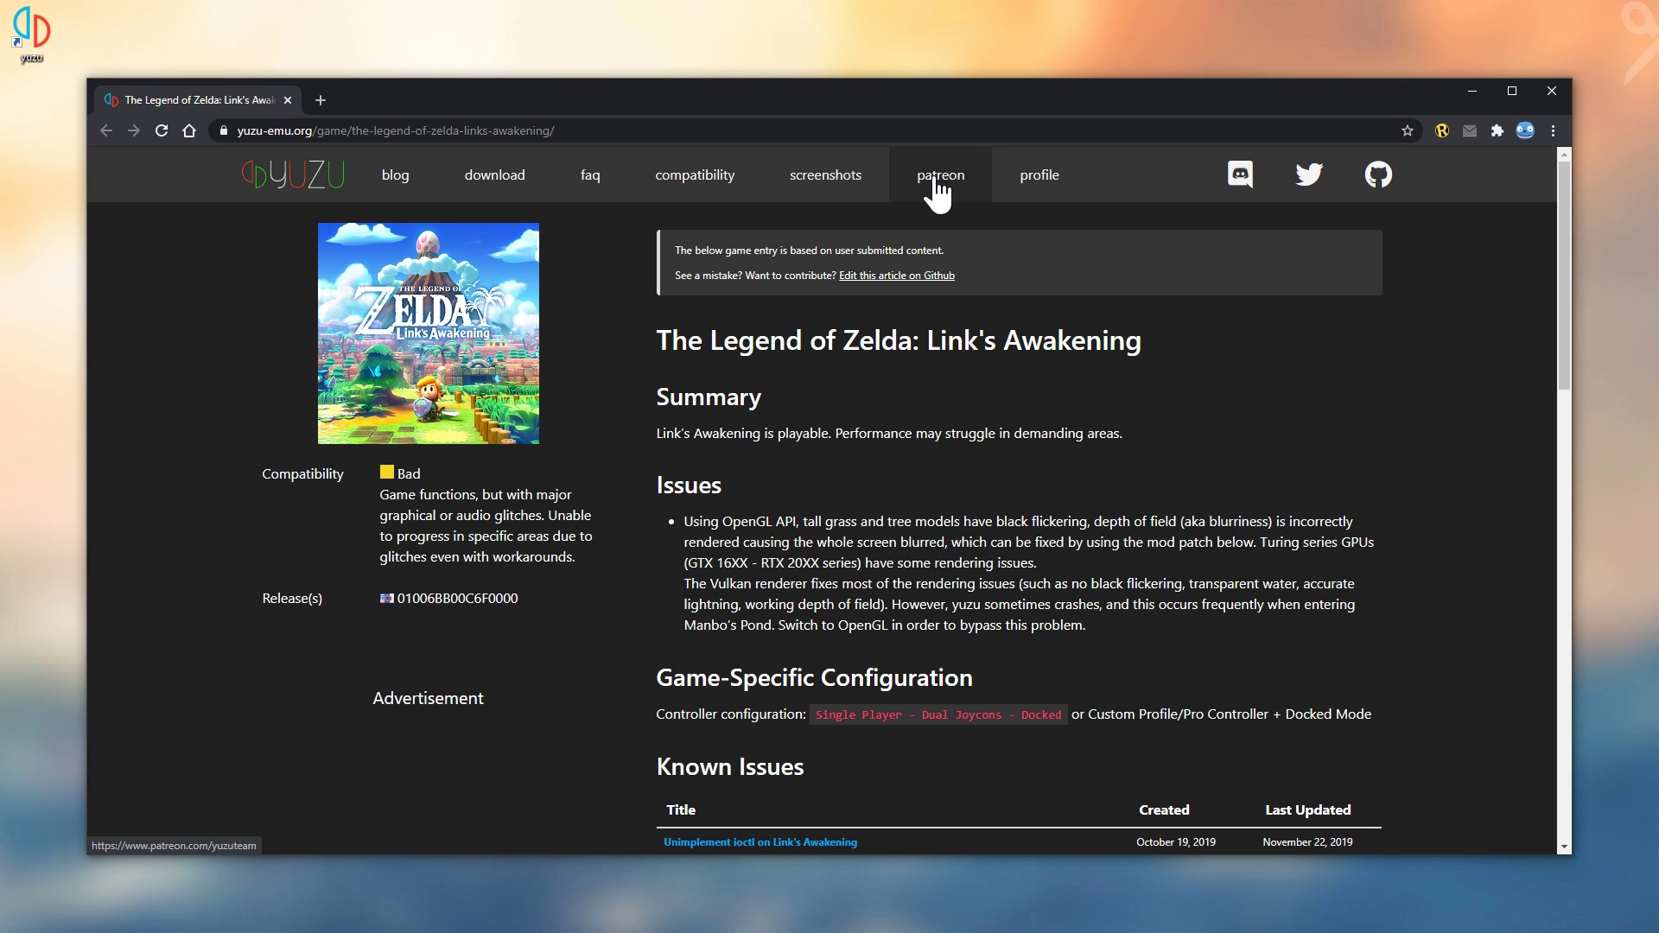
{"action": "scroll", "coordinate": [1447, 340], "scroll_direction": "down", "scroll_amount": 3}
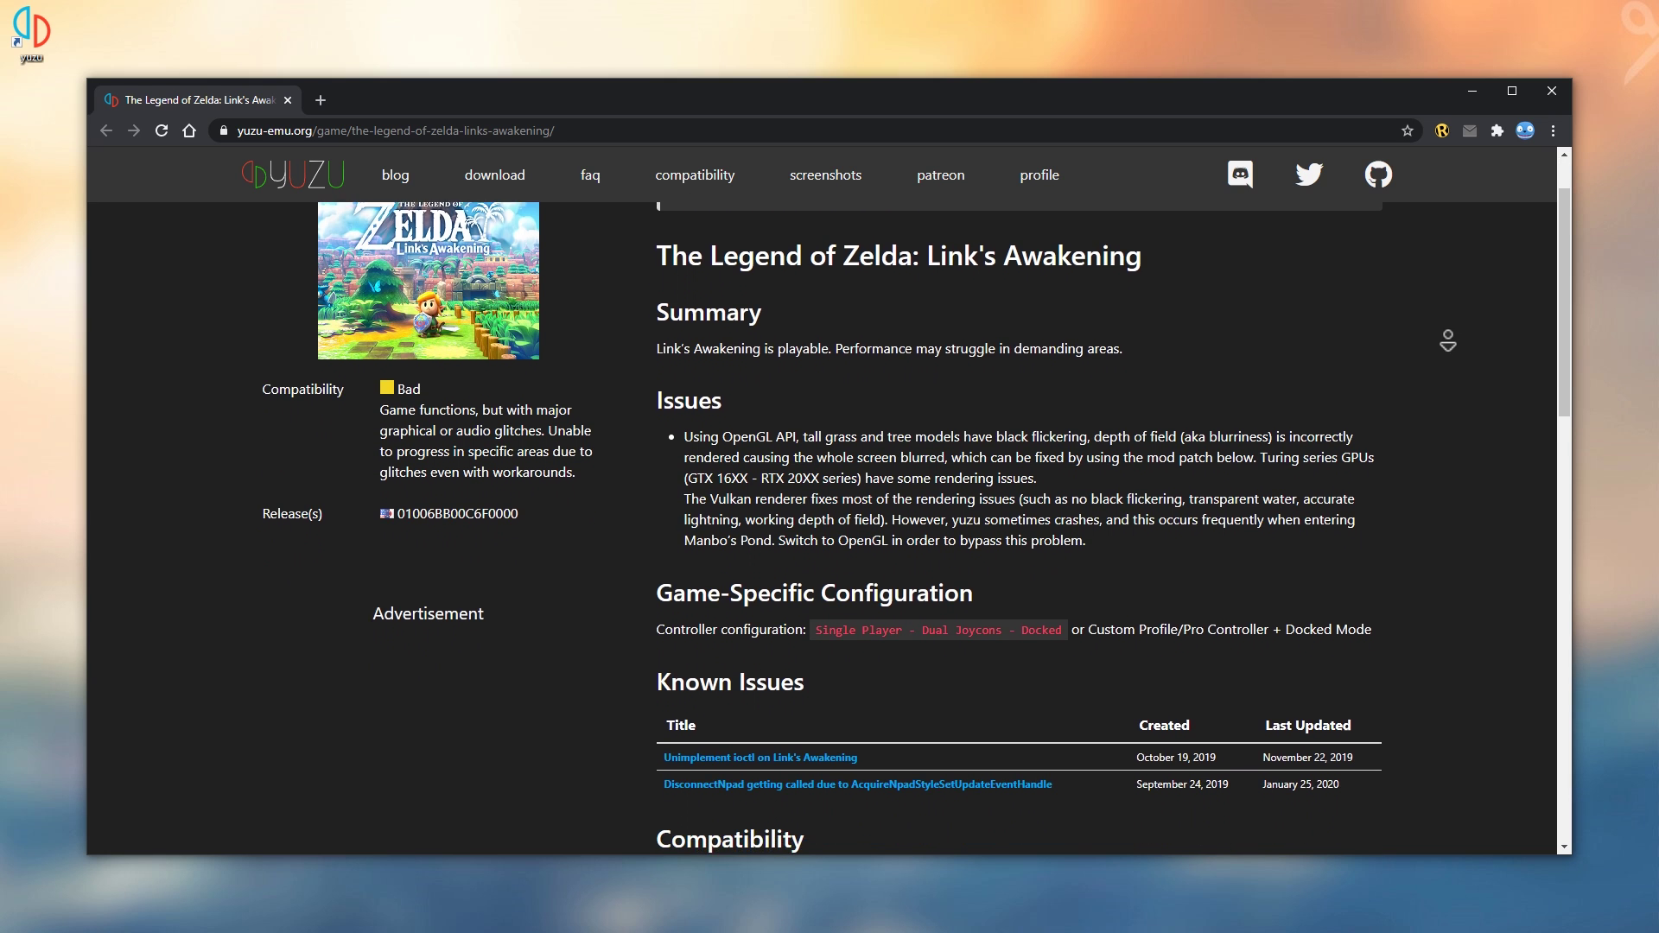
{"action": "scroll", "coordinate": [1448, 340], "scroll_direction": "down", "scroll_amount": 1}
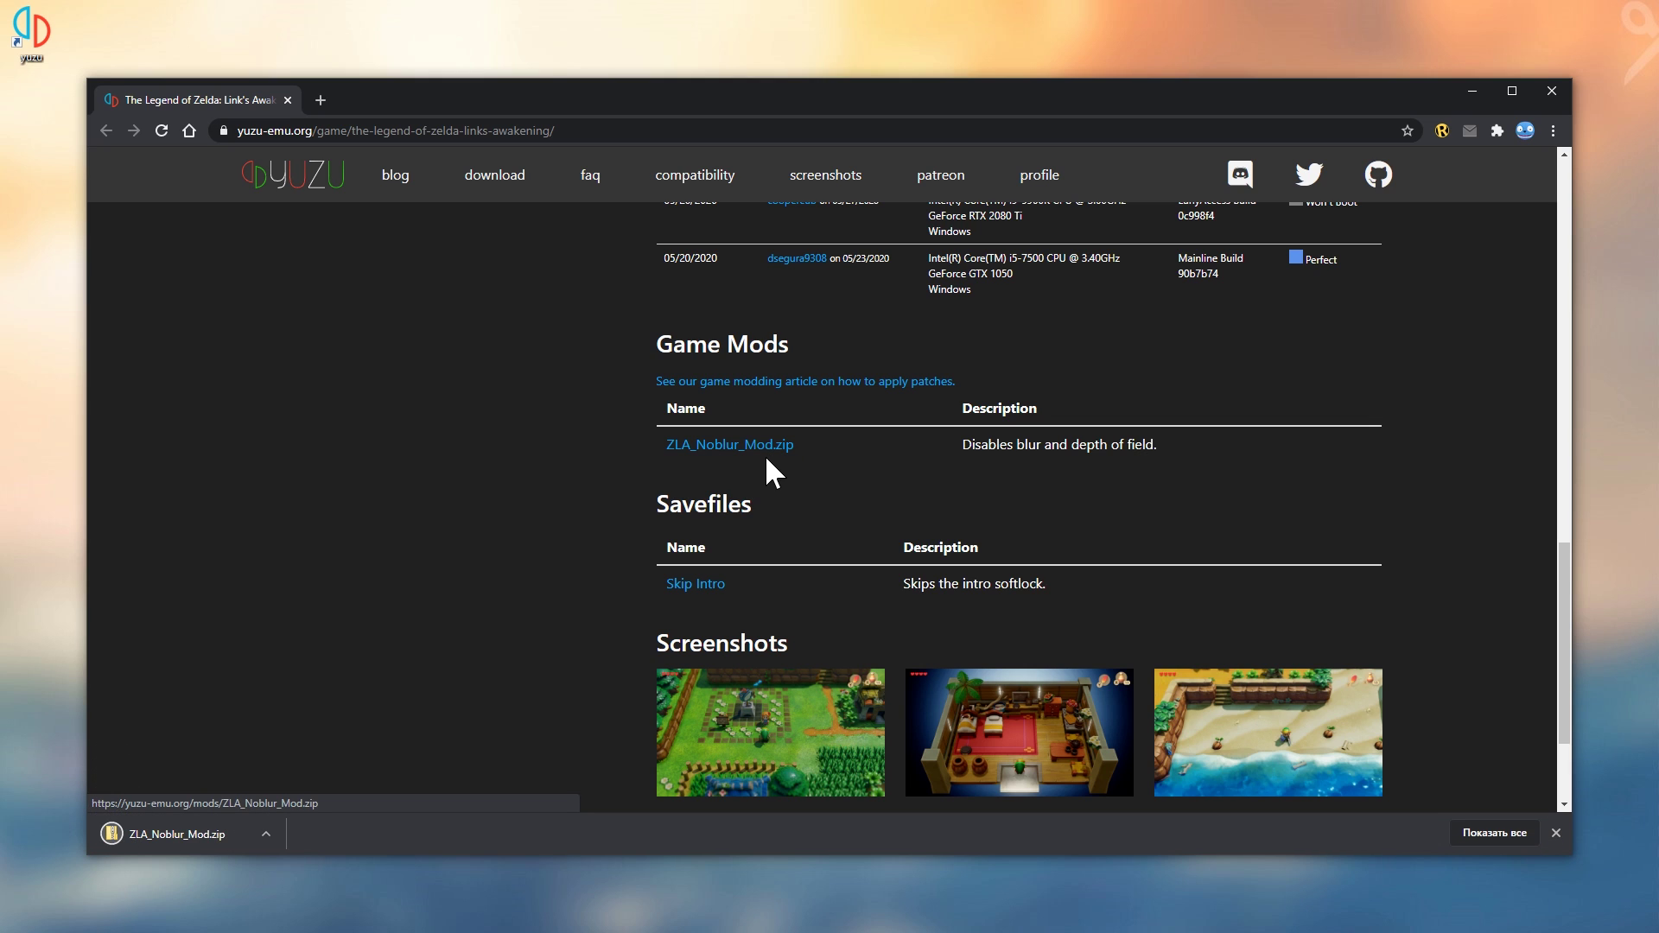
{"action": "left_click", "coordinate": [711, 586]}
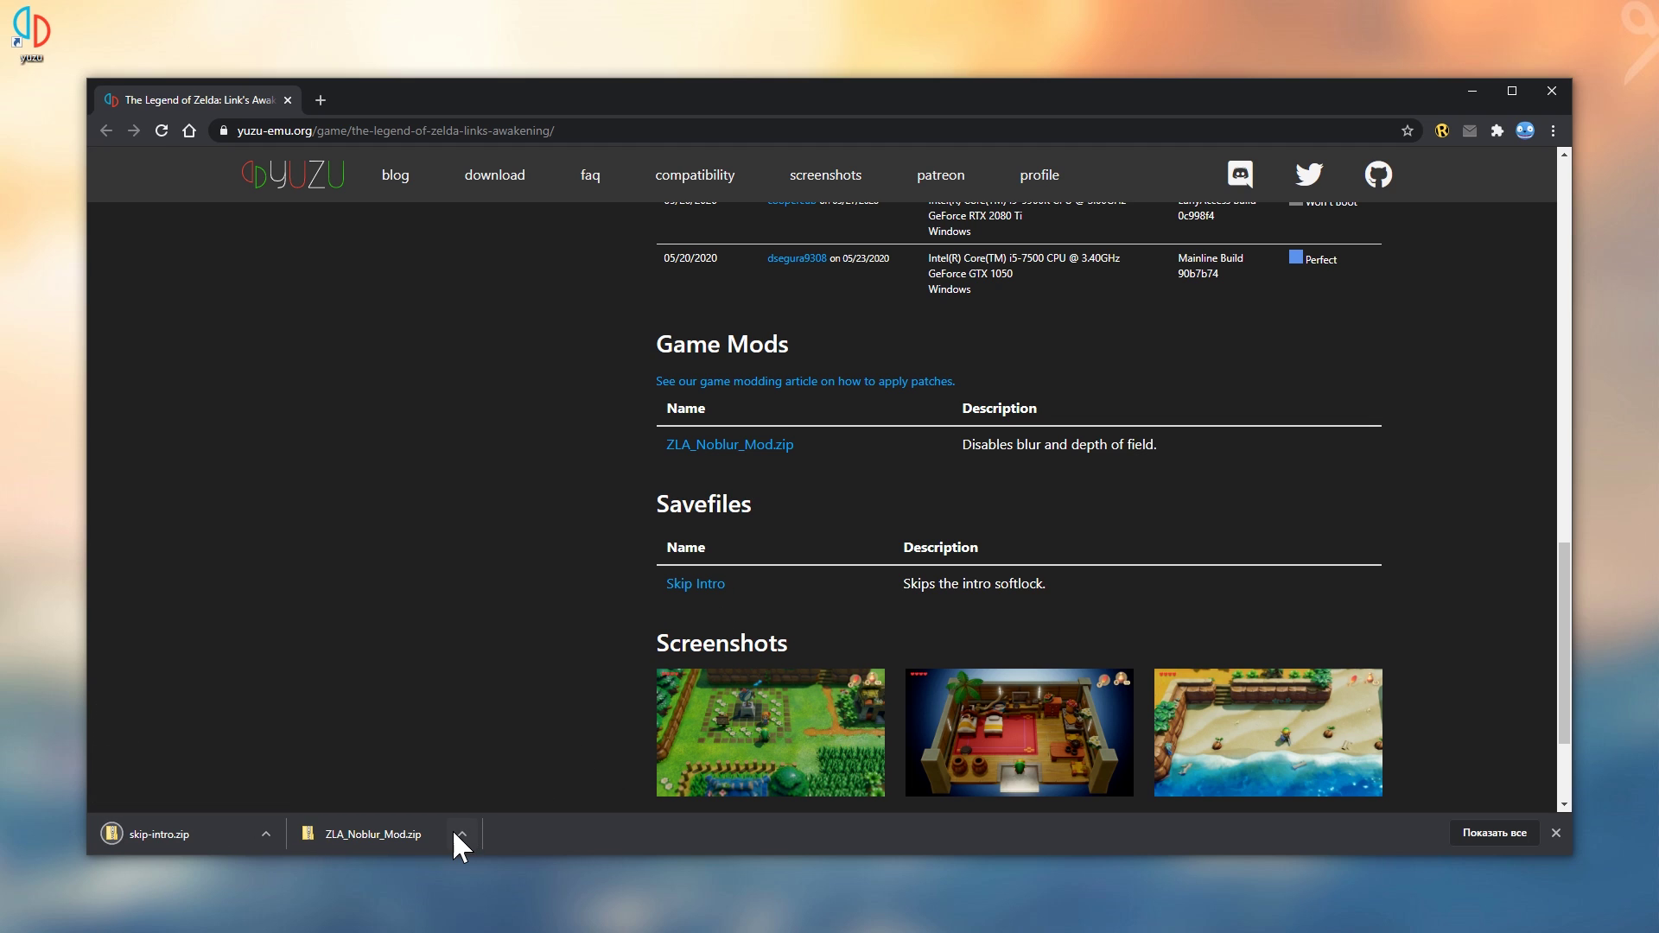
Show the downloaded ZLA_Noblur_Mod.zip in its folder, open the archive and copy the No DOF Blur folder
{"action": "left_click", "coordinate": [462, 834]}
{"action": "left_click", "coordinate": [506, 773]}
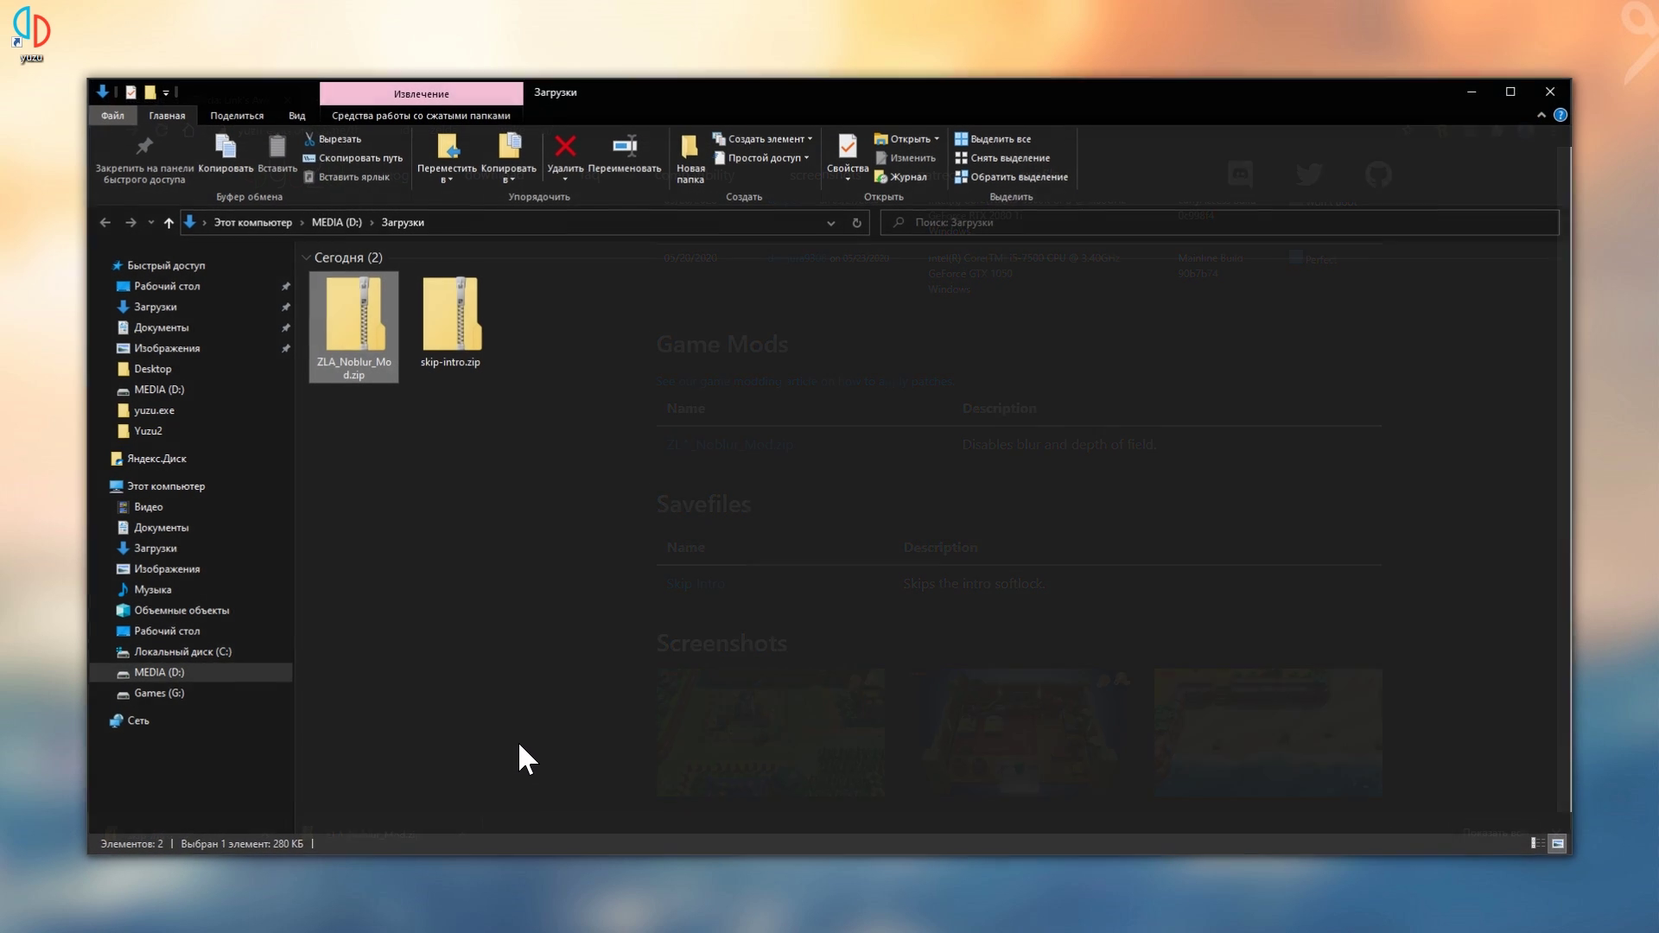
{"action": "left_click_drag", "start_coordinate": [621, 583], "coordinate": [381, 322]}
{"action": "double_click", "coordinate": [341, 367]}
{"action": "right_click", "coordinate": [369, 277]}
{"action": "left_click", "coordinate": [422, 351]}
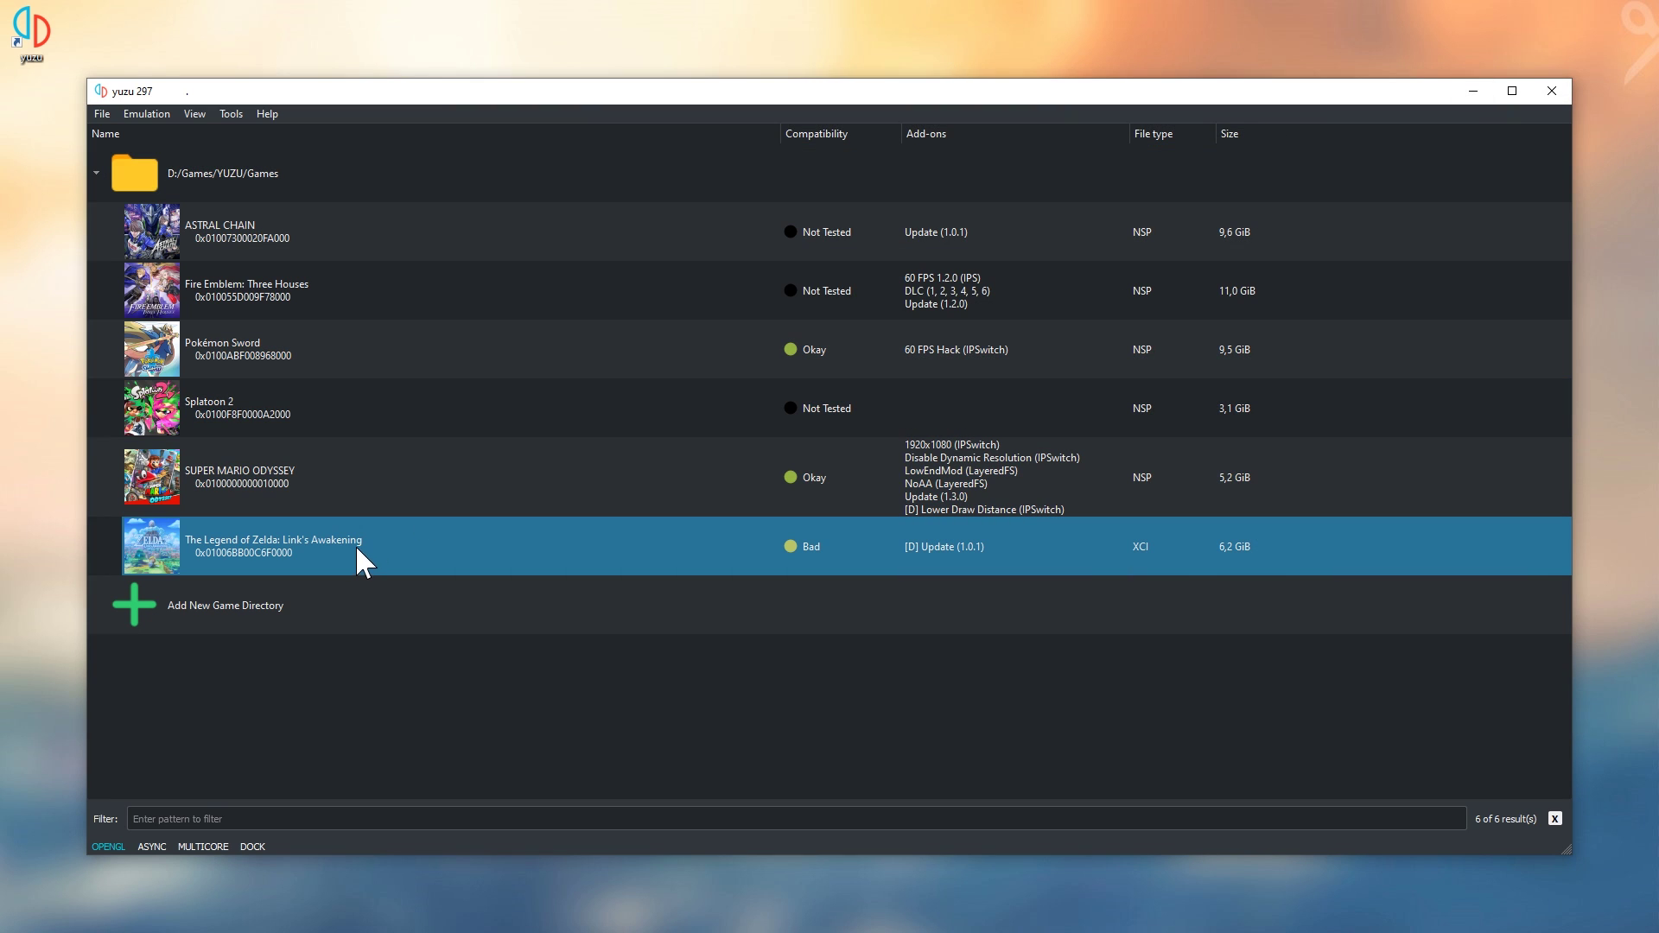
Paste the No DOF Blur folder into the mod data location of Link's Awakening and close that folder
{"action": "right_click", "coordinate": [355, 545]}
{"action": "left_click", "coordinate": [463, 586]}
{"action": "right_click", "coordinate": [464, 586]}
{"action": "left_click", "coordinate": [594, 569]}
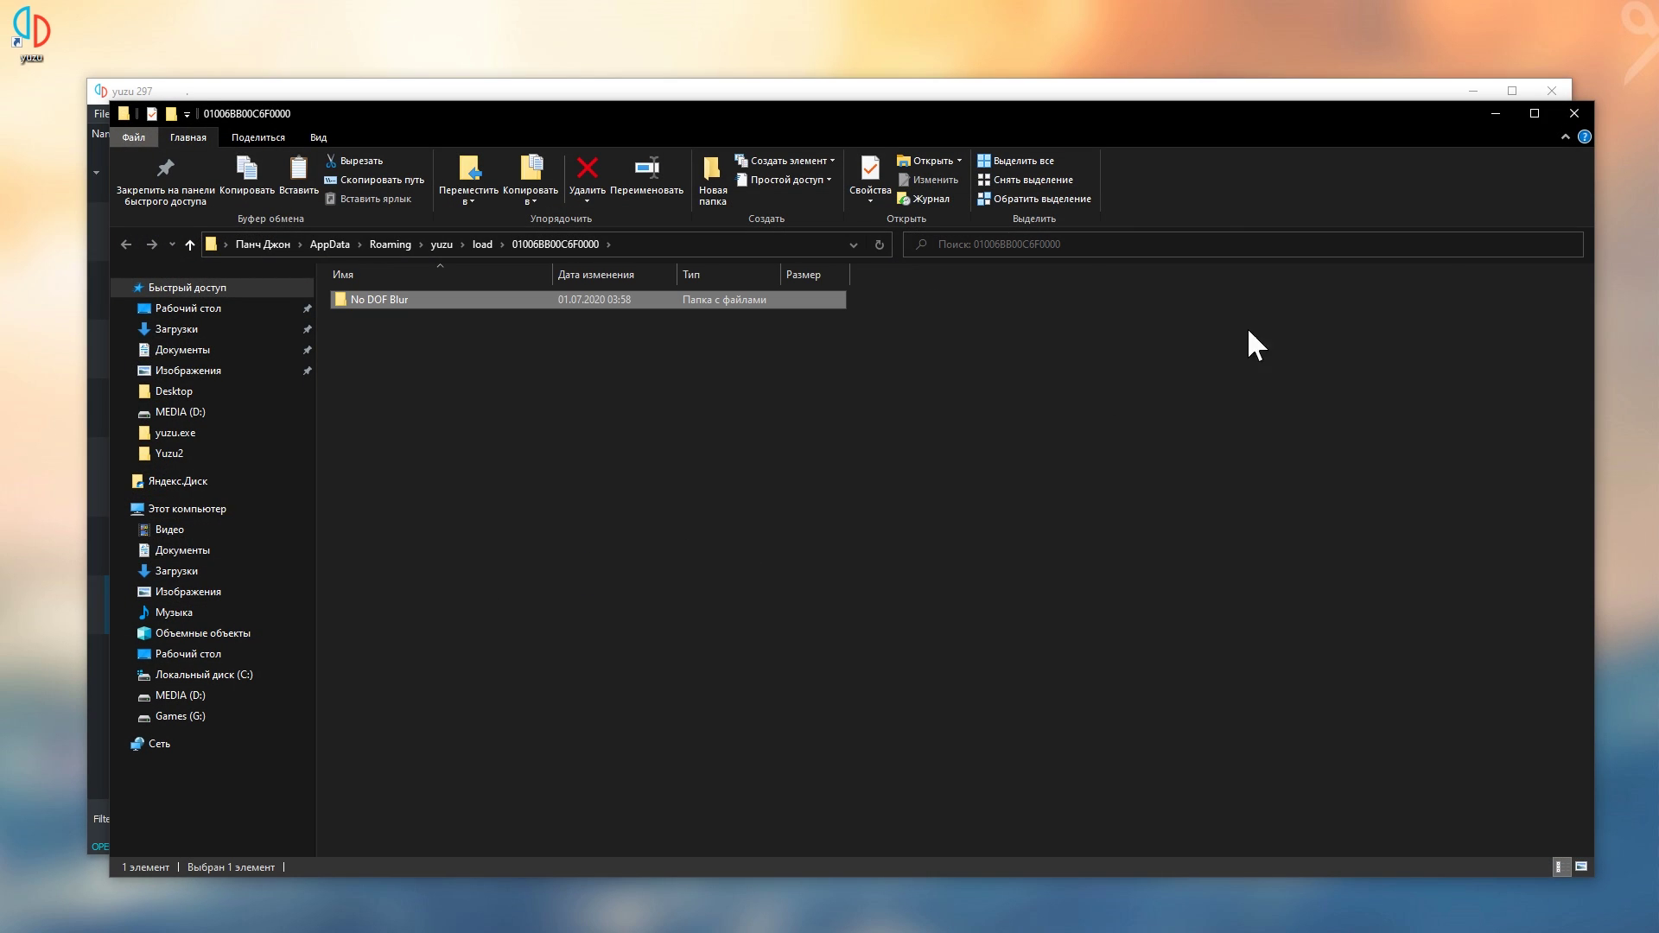
{"action": "left_click", "coordinate": [1575, 113]}
Return to the downloads folder, copy savedata0.bin from skip-intro.zip, and minimise the file window
{"action": "left_click", "coordinate": [104, 222]}
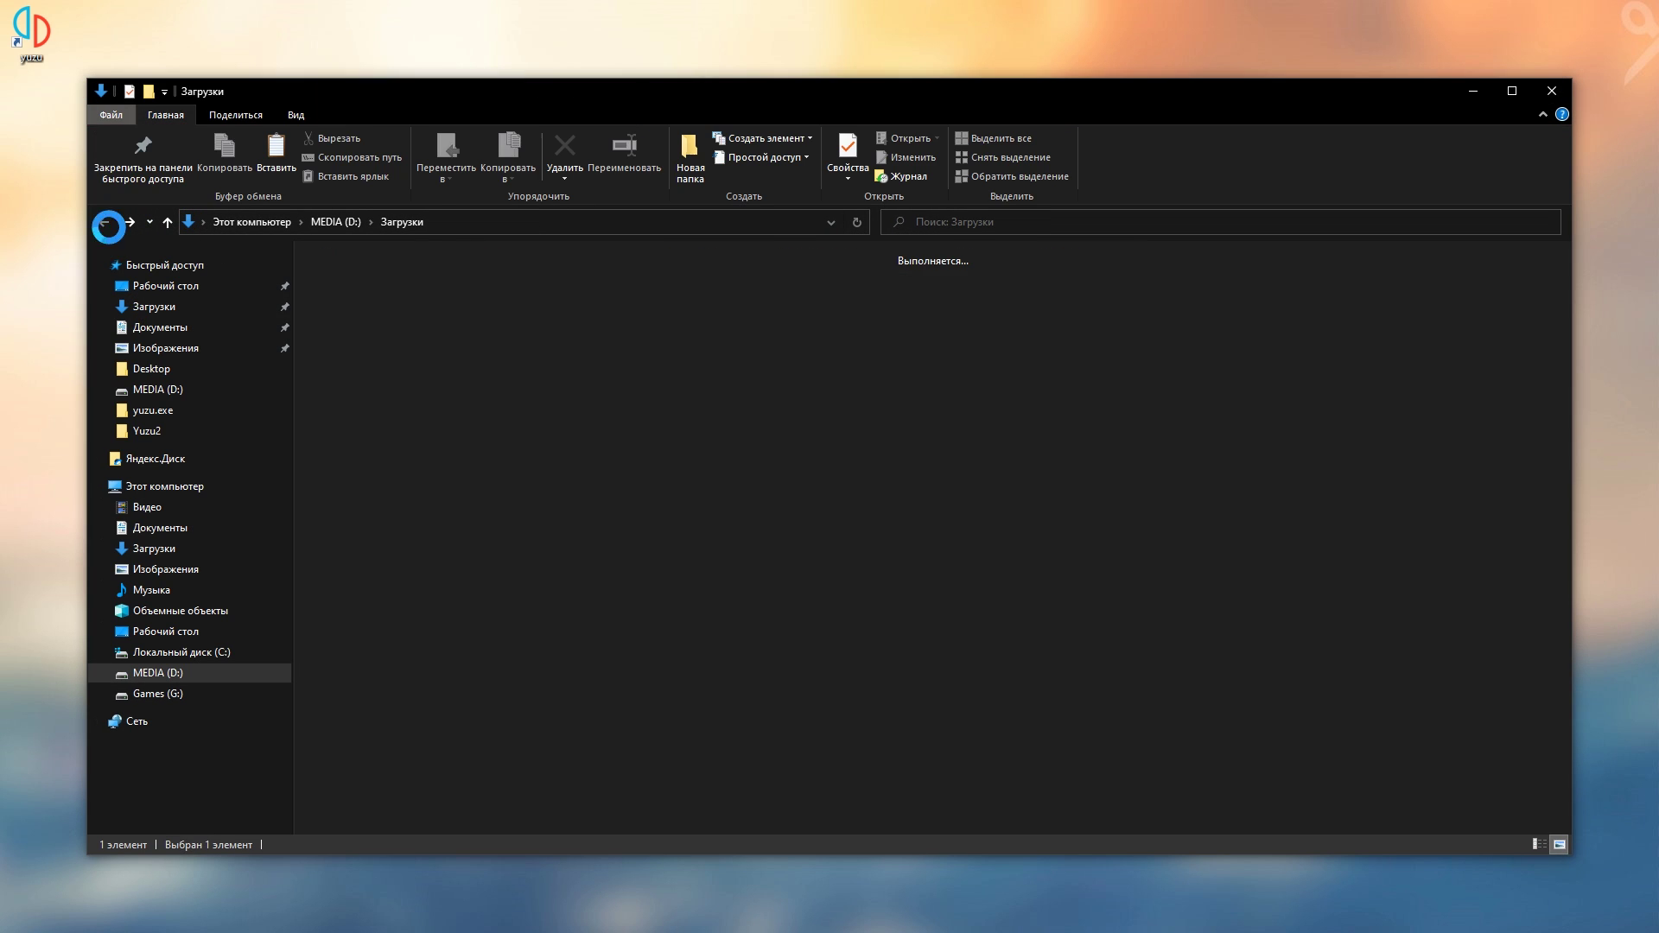
{"action": "double_click", "coordinate": [447, 318]}
{"action": "left_click", "coordinate": [360, 277]}
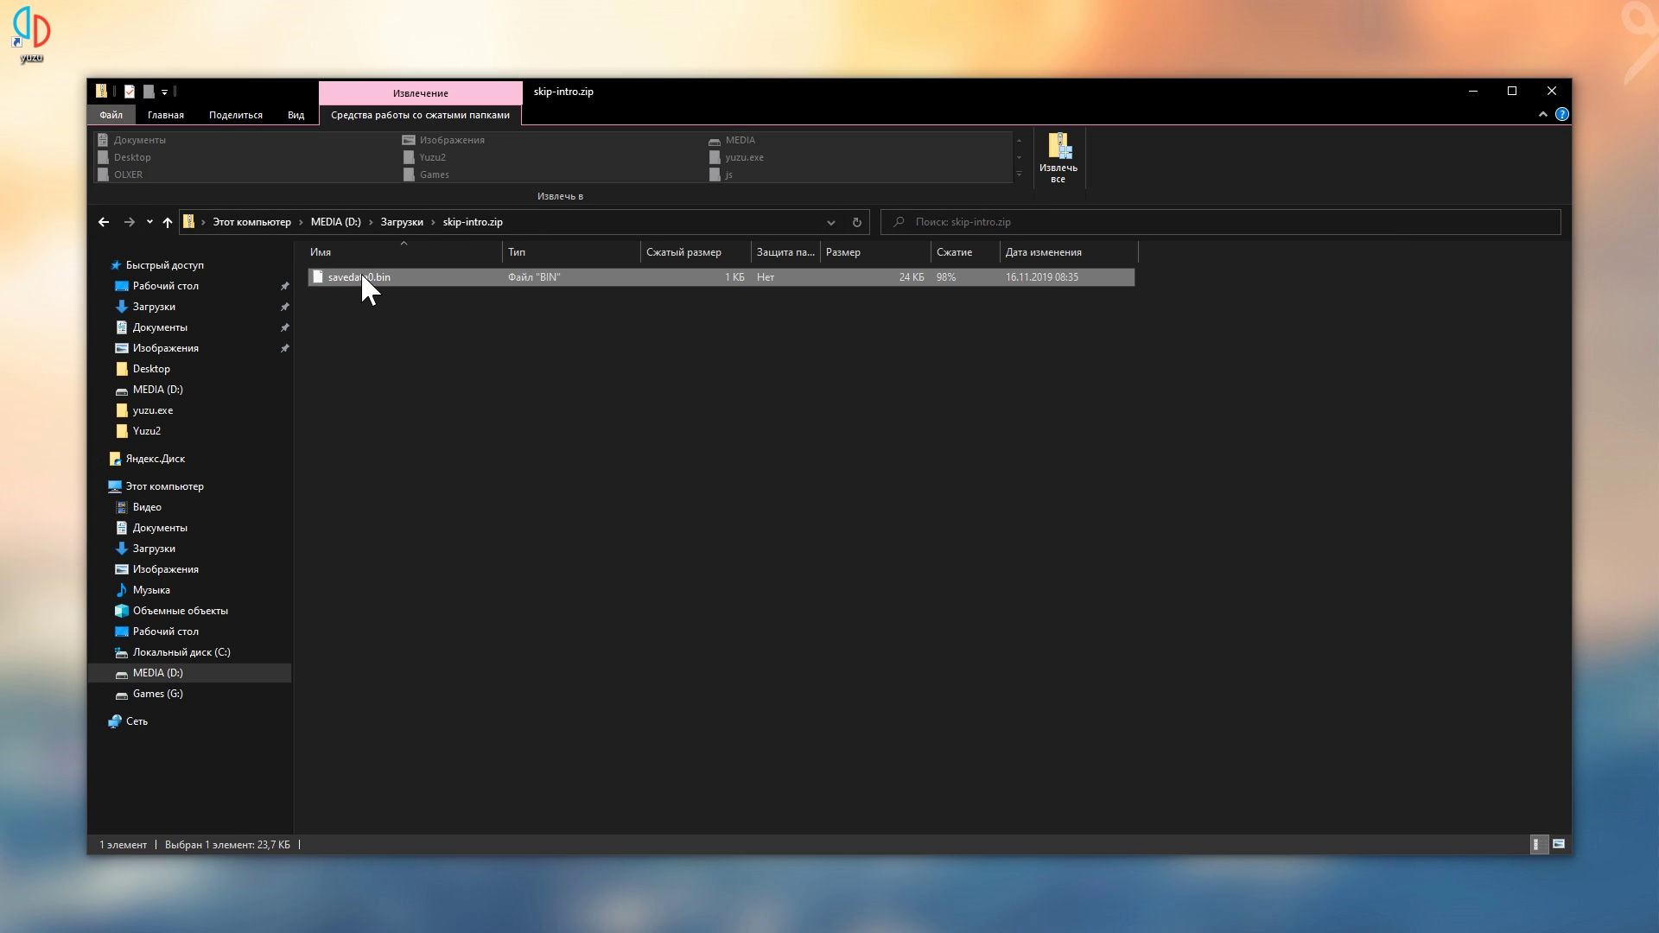
{"action": "right_click", "coordinate": [361, 276]}
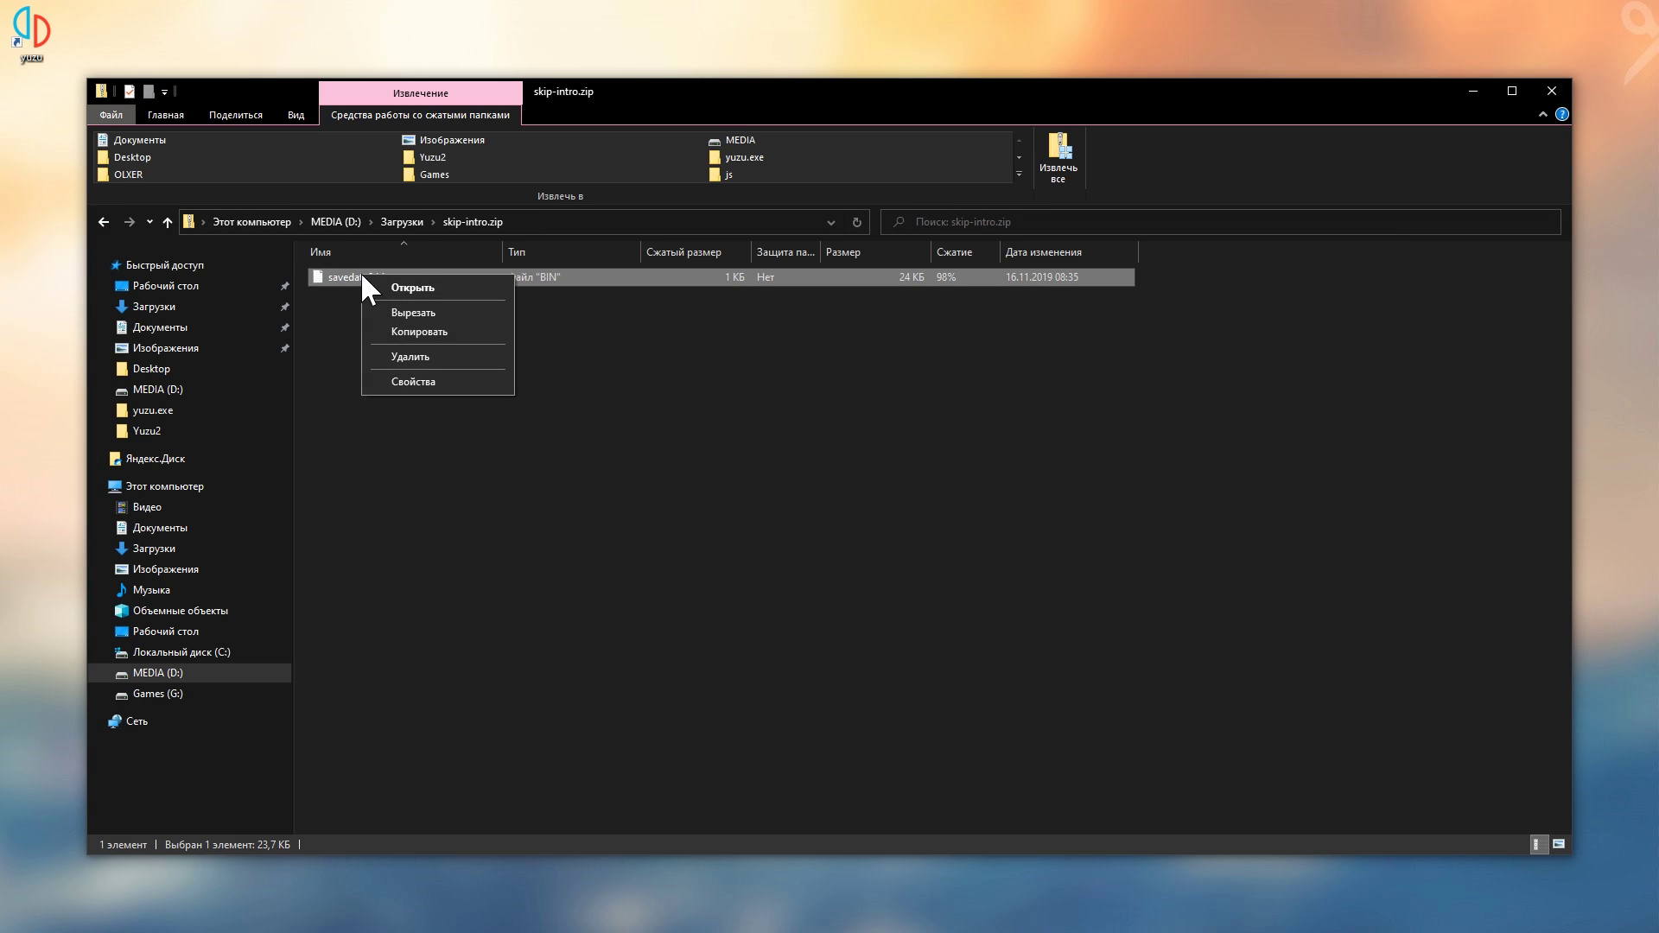
{"action": "left_click", "coordinate": [419, 329]}
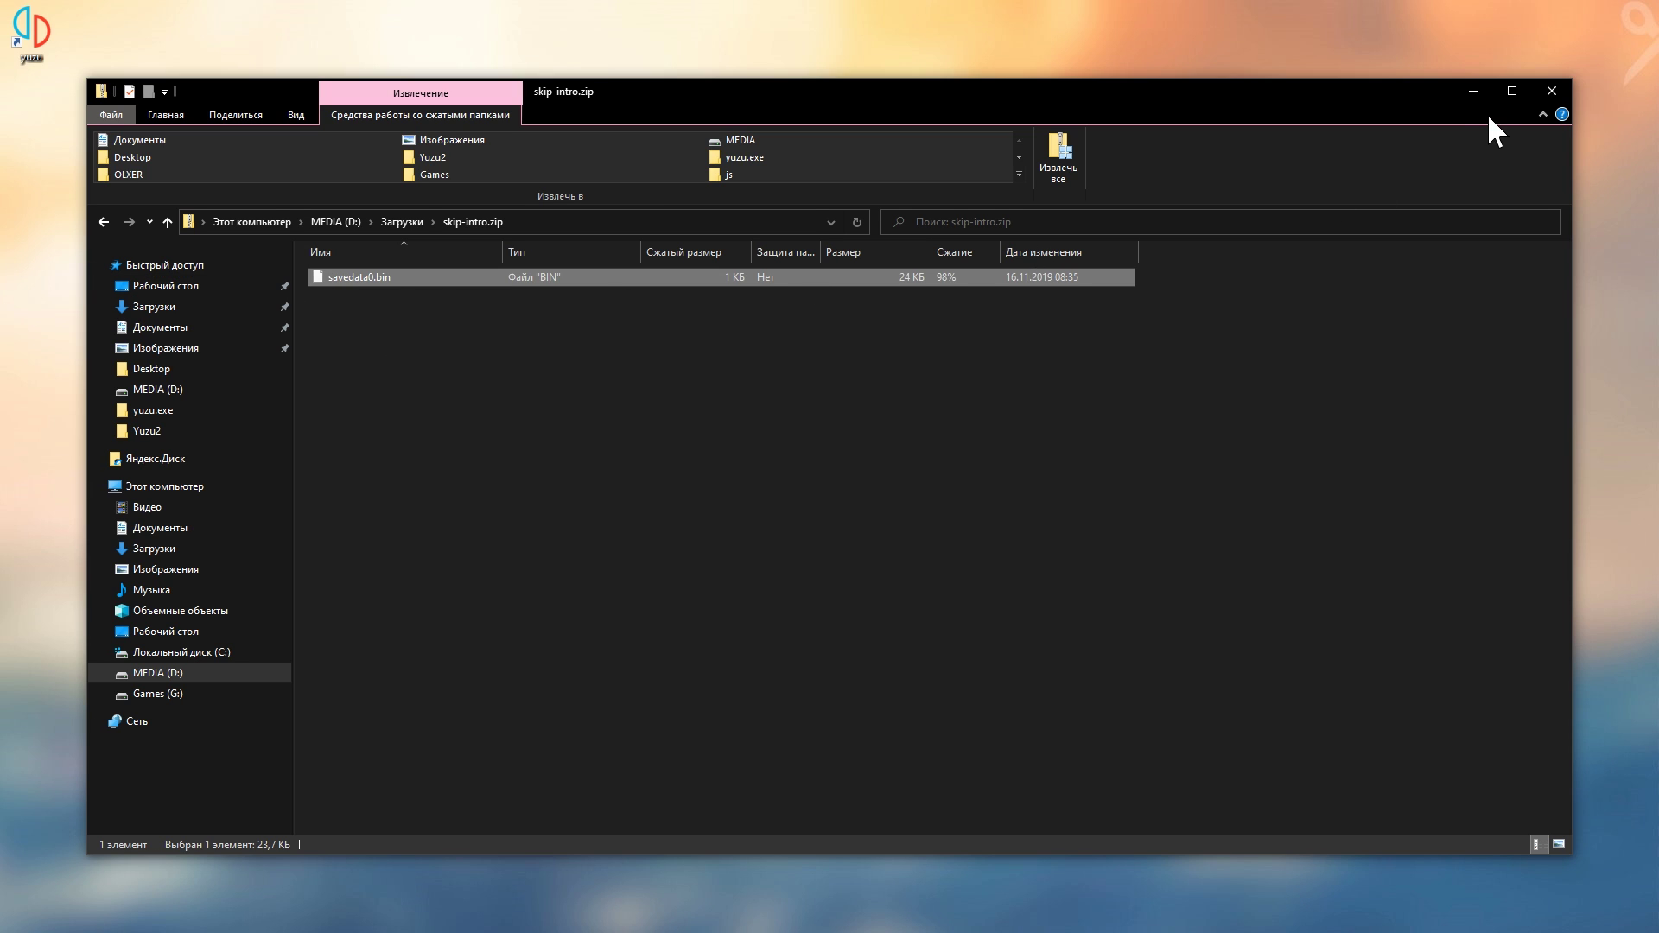
{"action": "left_click", "coordinate": [1473, 89]}
Paste savedata0.bin into the save data location of Link's Awakening for the second user profile and close the folder
{"action": "right_click", "coordinate": [406, 543]}
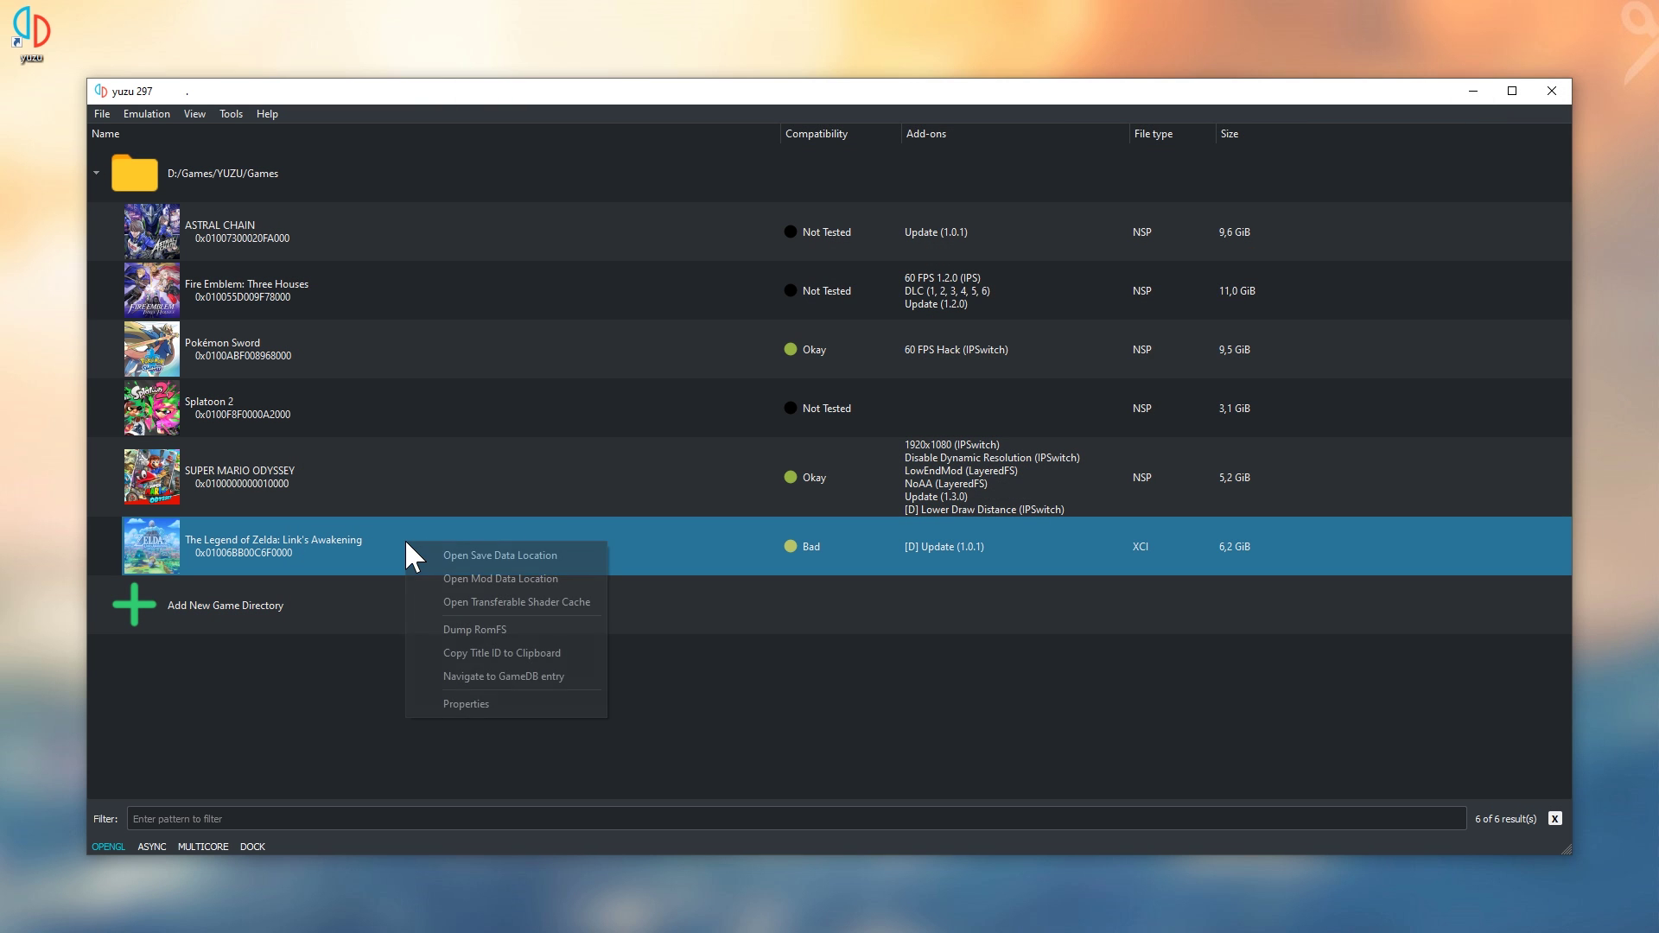
{"action": "left_click", "coordinate": [455, 553]}
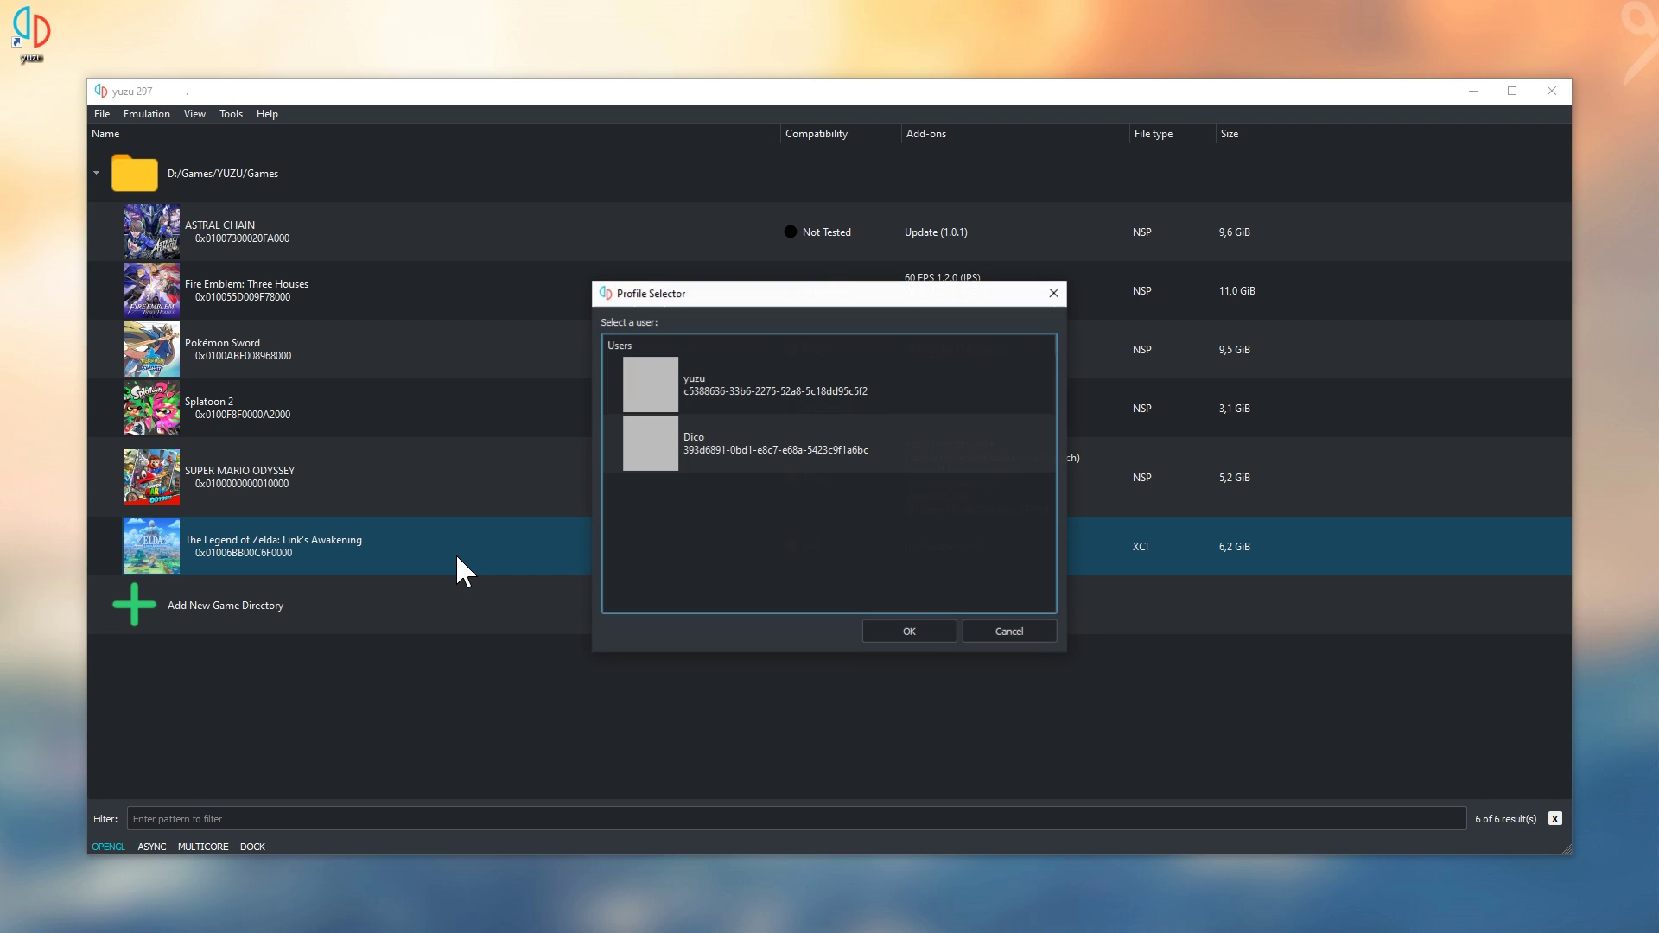
{"action": "left_click", "coordinate": [759, 437]}
{"action": "left_click", "coordinate": [891, 630]}
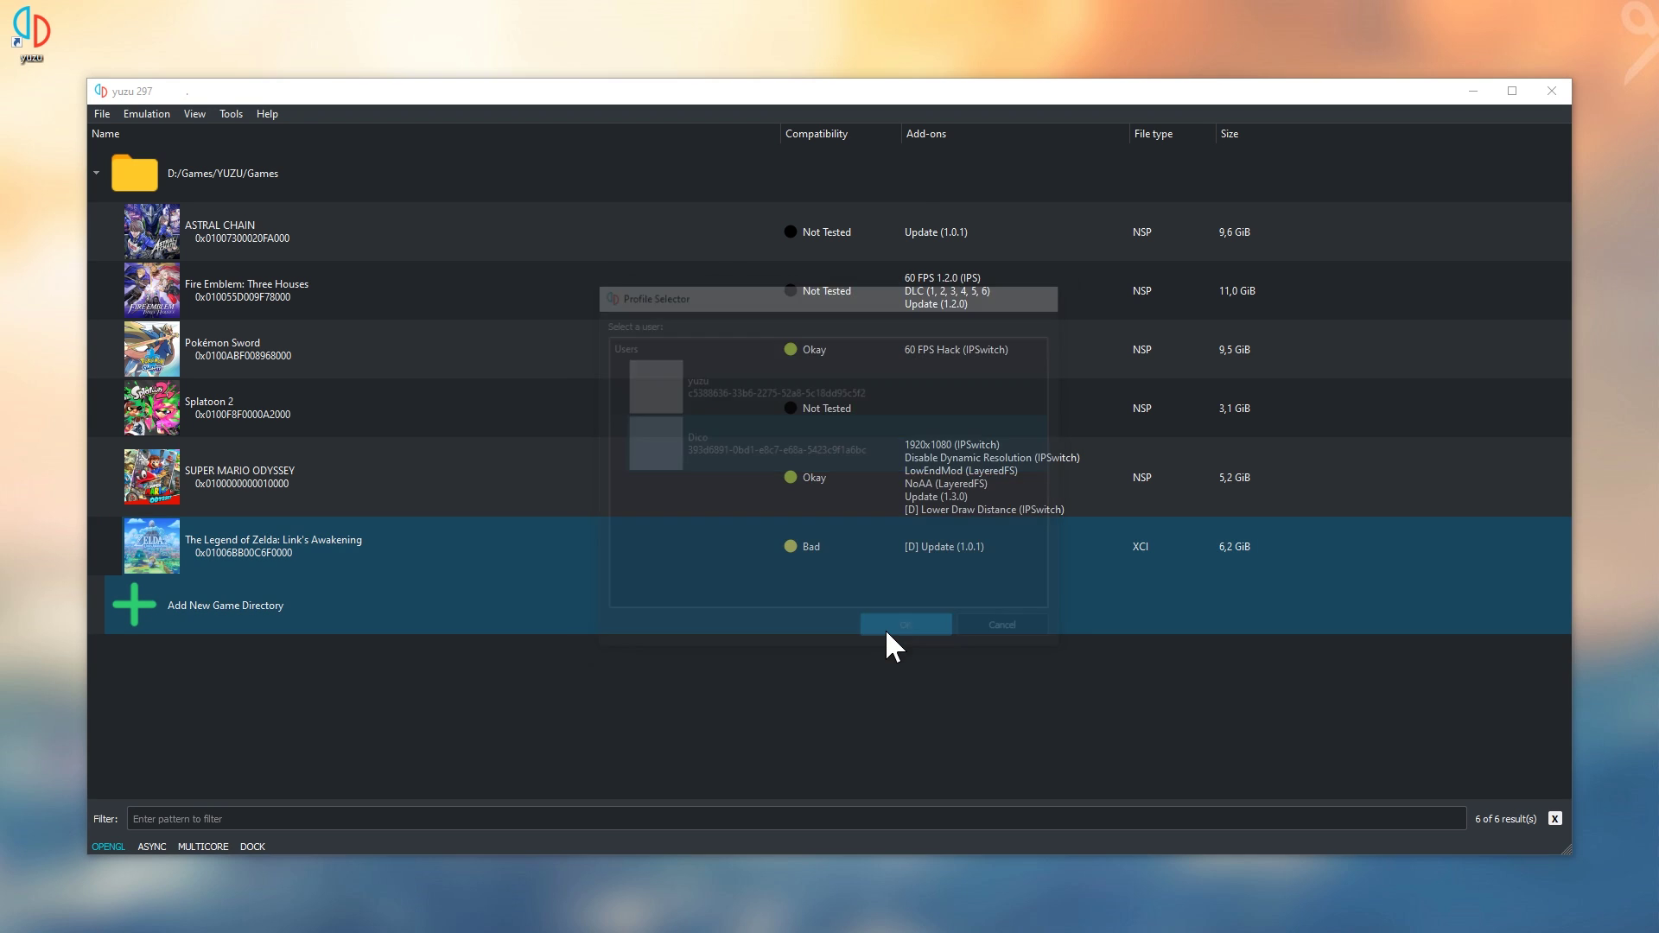
{"action": "right_click", "coordinate": [660, 459]}
{"action": "left_click", "coordinate": [714, 575]}
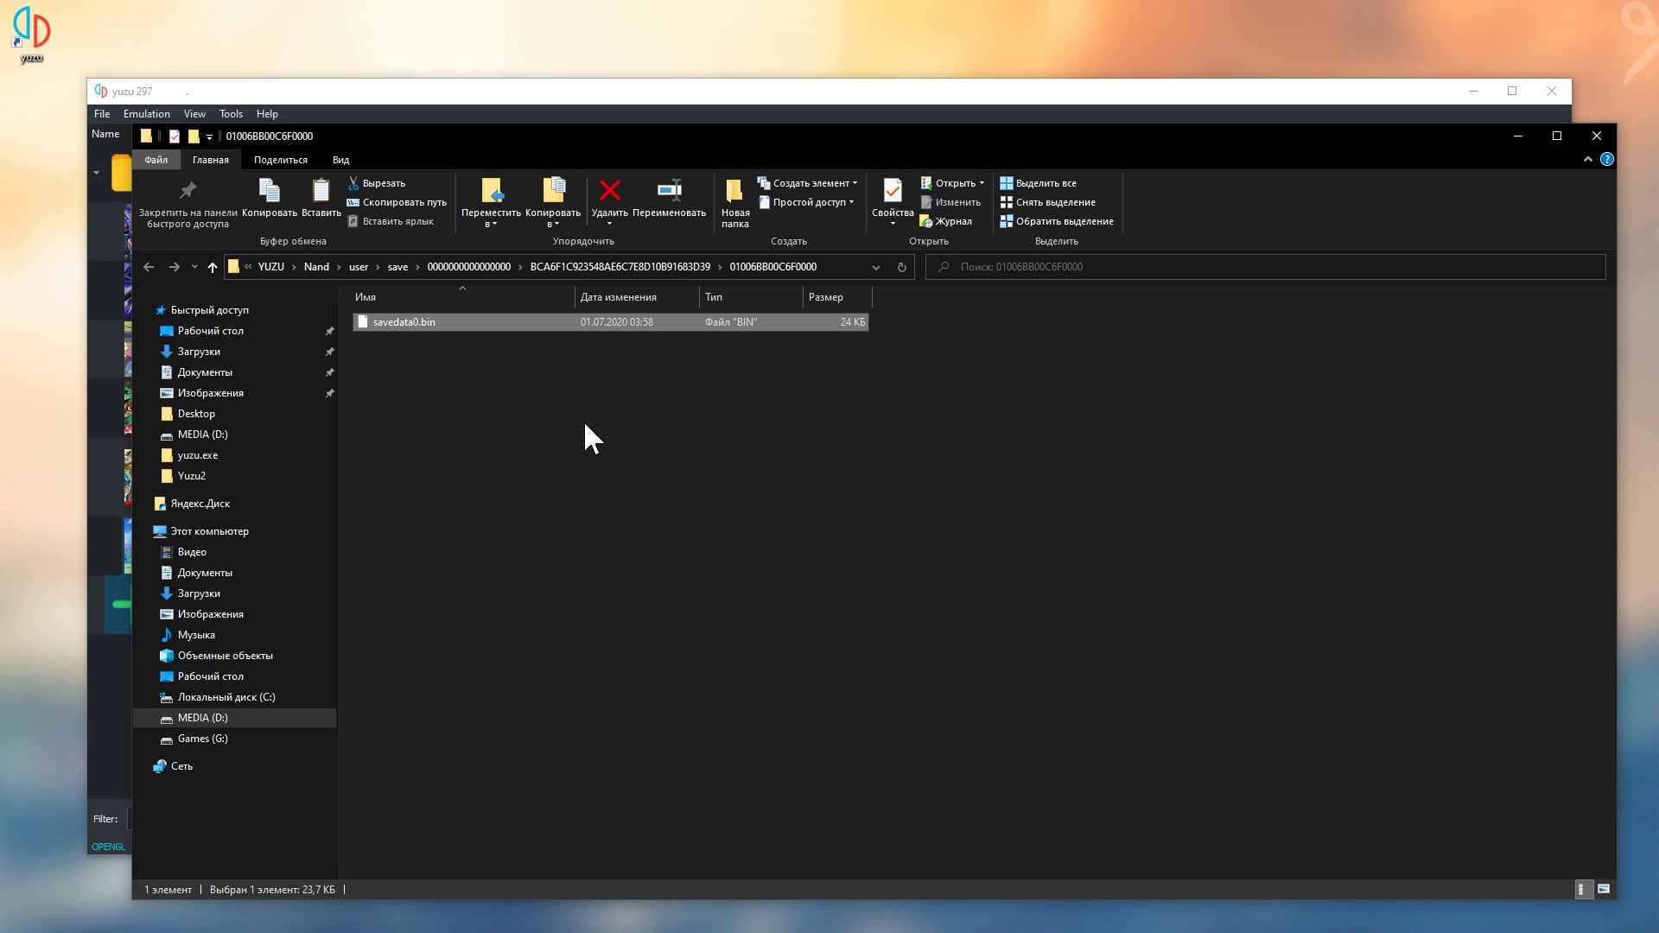
{"action": "left_click", "coordinate": [1595, 142]}
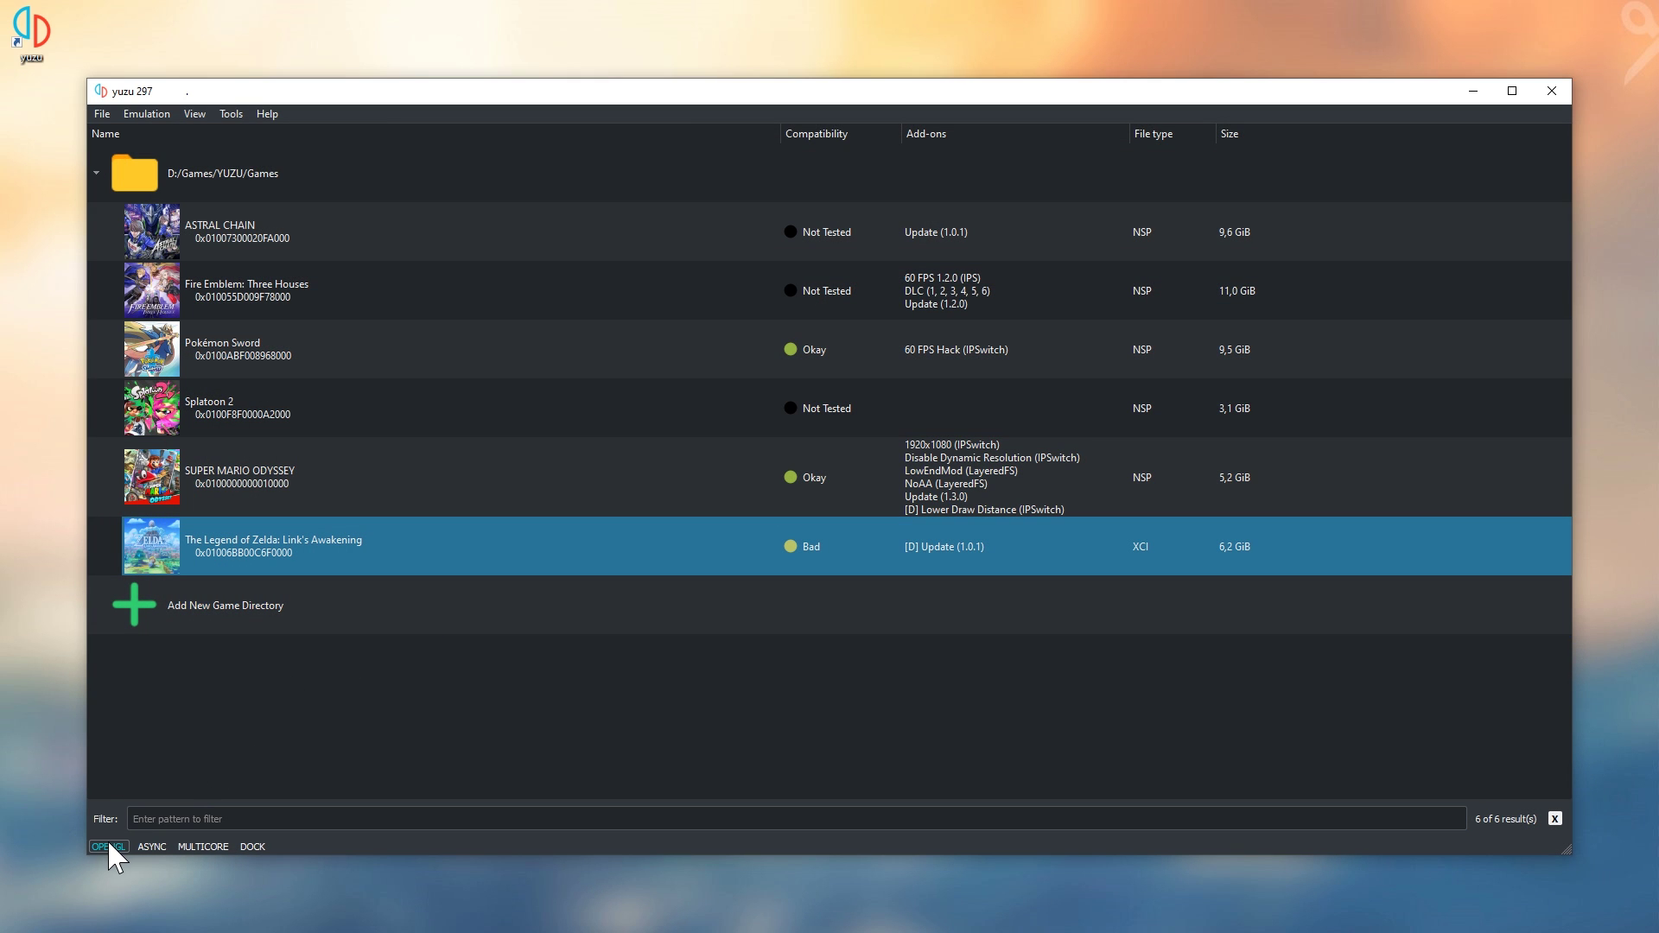
Switch the renderer to Vulkan, enable the Update 1.0.1 add-on in the properties of Link's Awakening, and select the game
{"action": "left_click", "coordinate": [109, 847]}
{"action": "right_click", "coordinate": [354, 562]}
{"action": "left_click", "coordinate": [401, 722]}
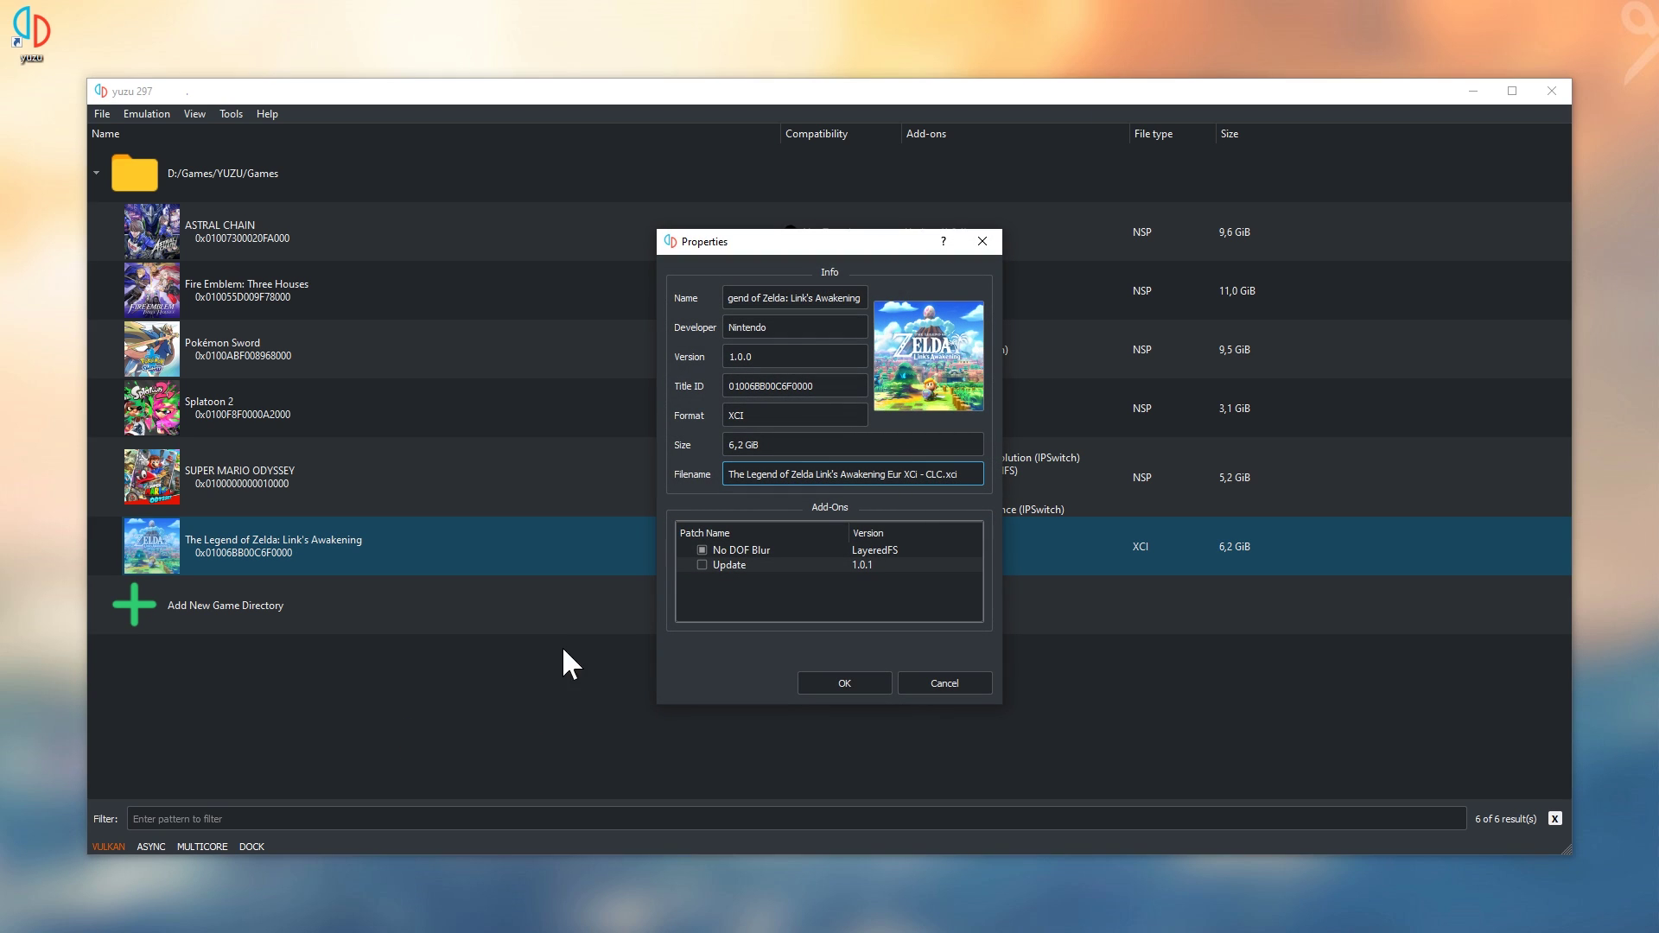
{"action": "left_click", "coordinate": [701, 564]}
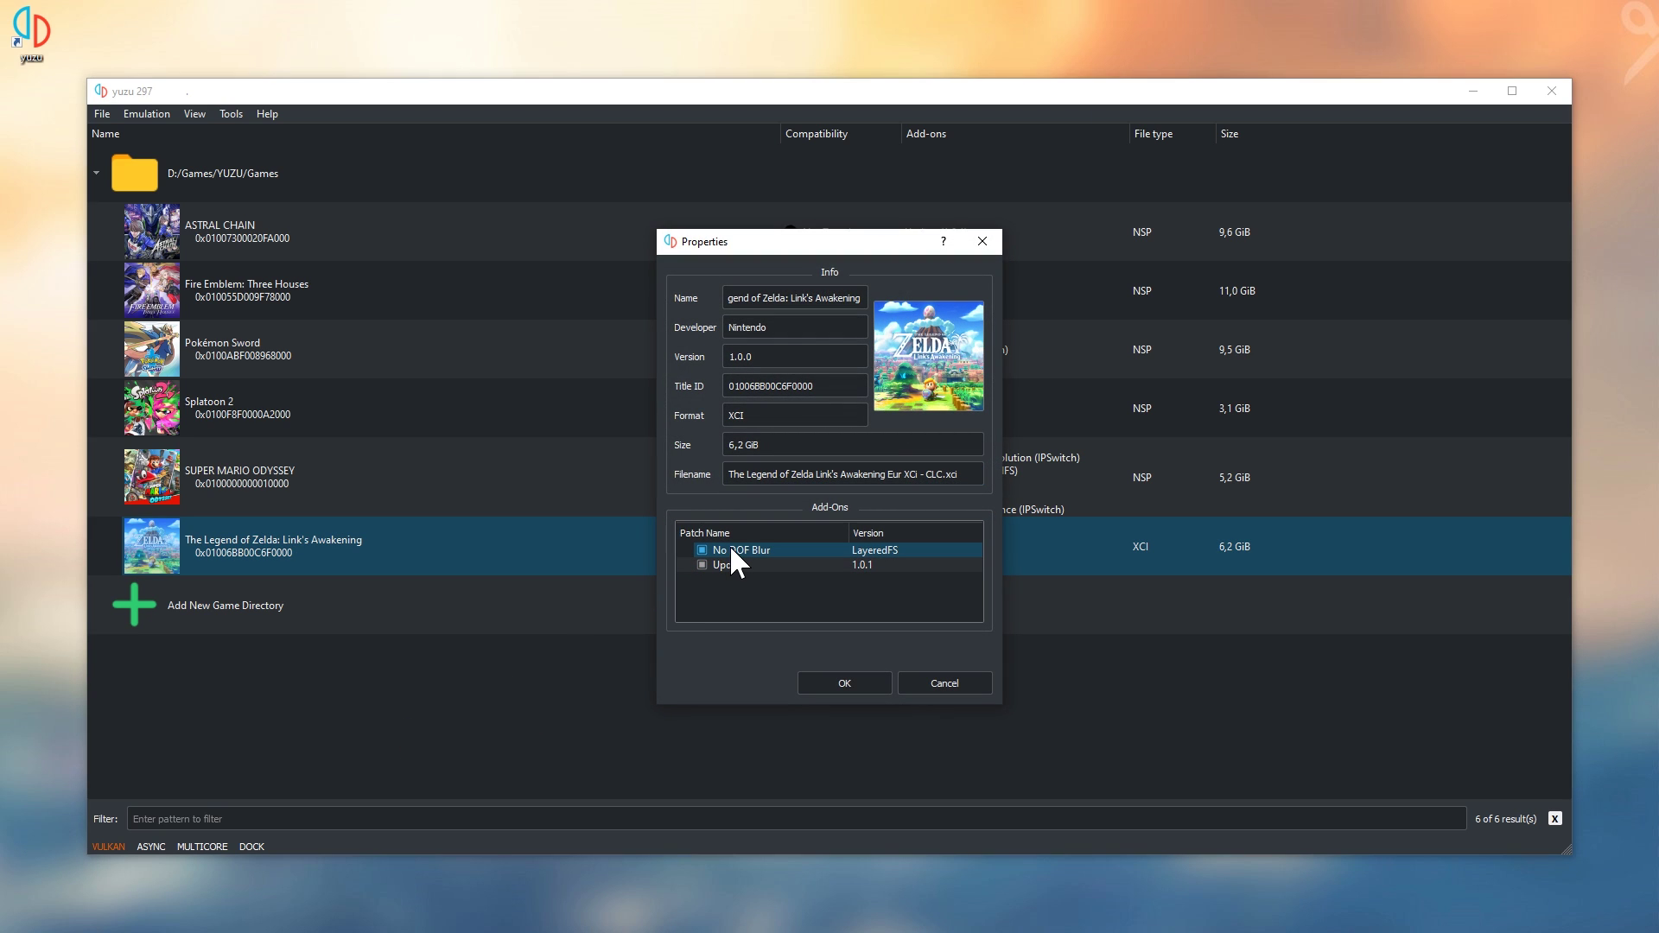
{"action": "left_click", "coordinate": [823, 677]}
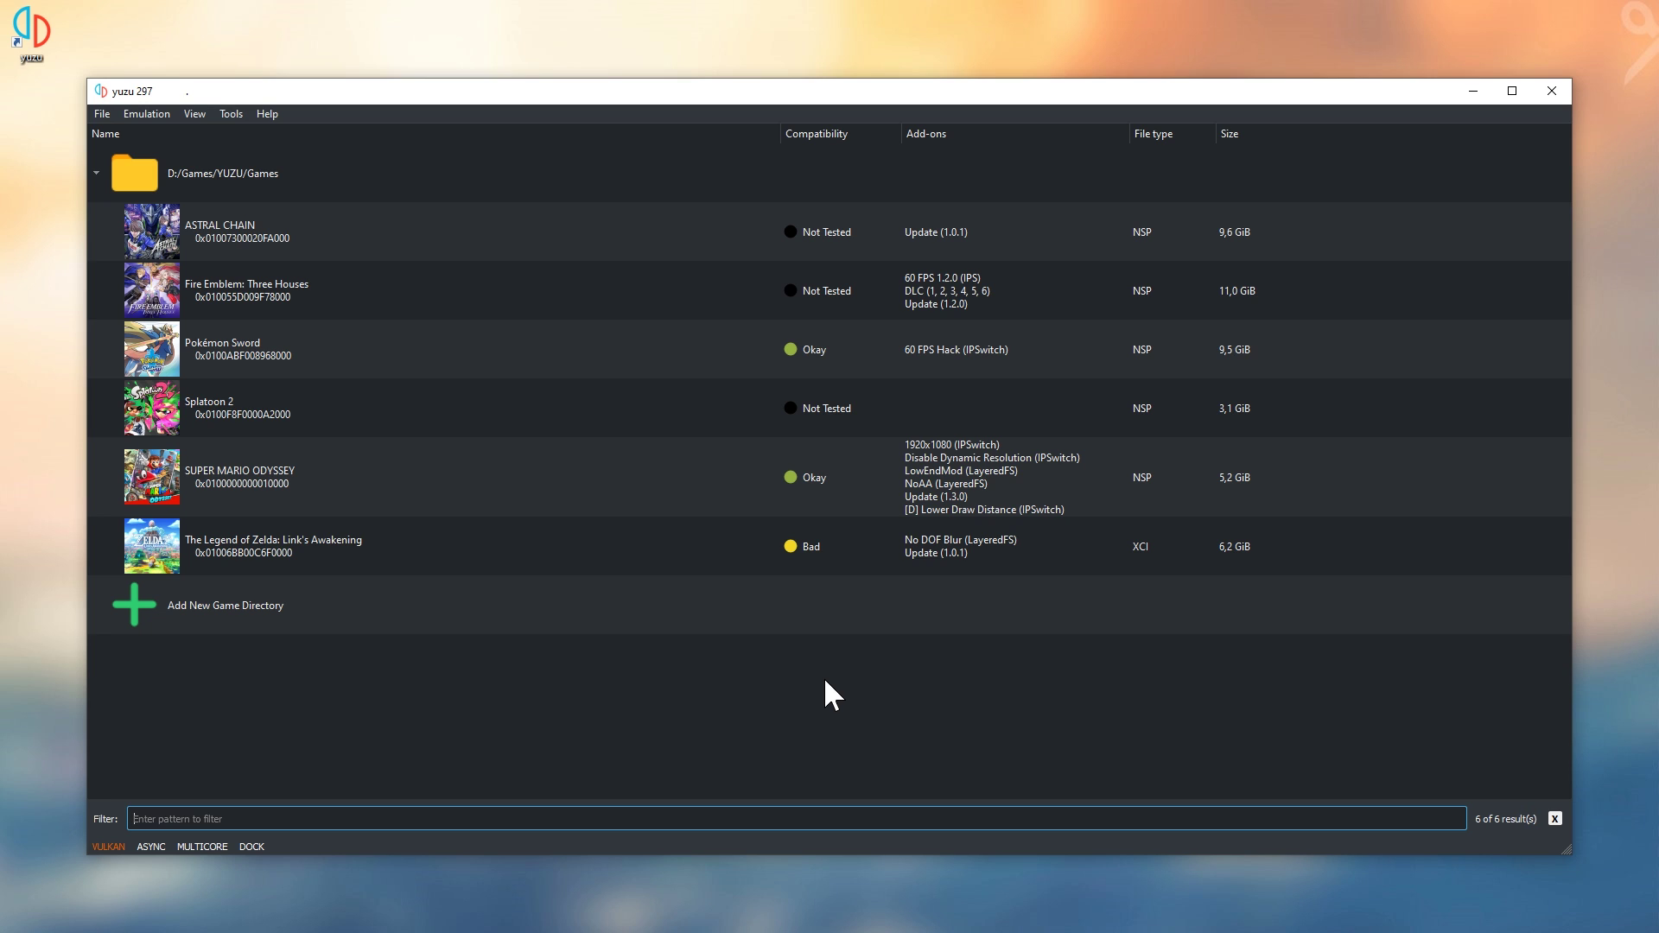
{"action": "left_click", "coordinate": [595, 569]}
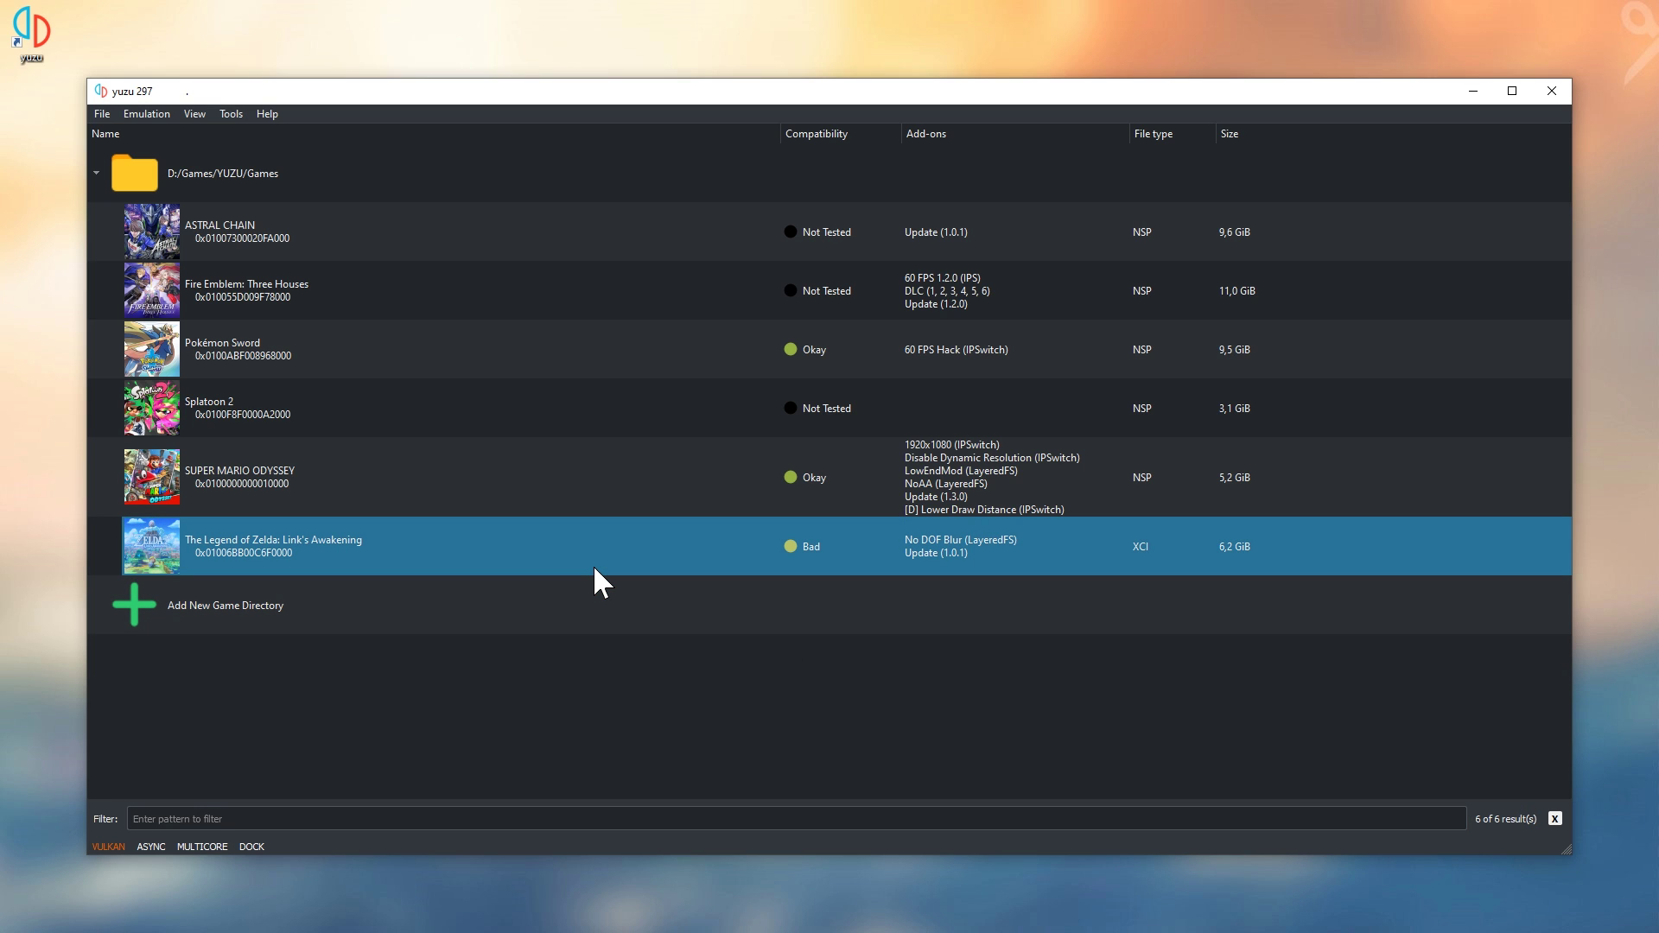
Launch The Legend of Zelda: Link's Awakening, pass the start prompt, and load the save in File 1
{"action": "double_click", "coordinate": [594, 568]}
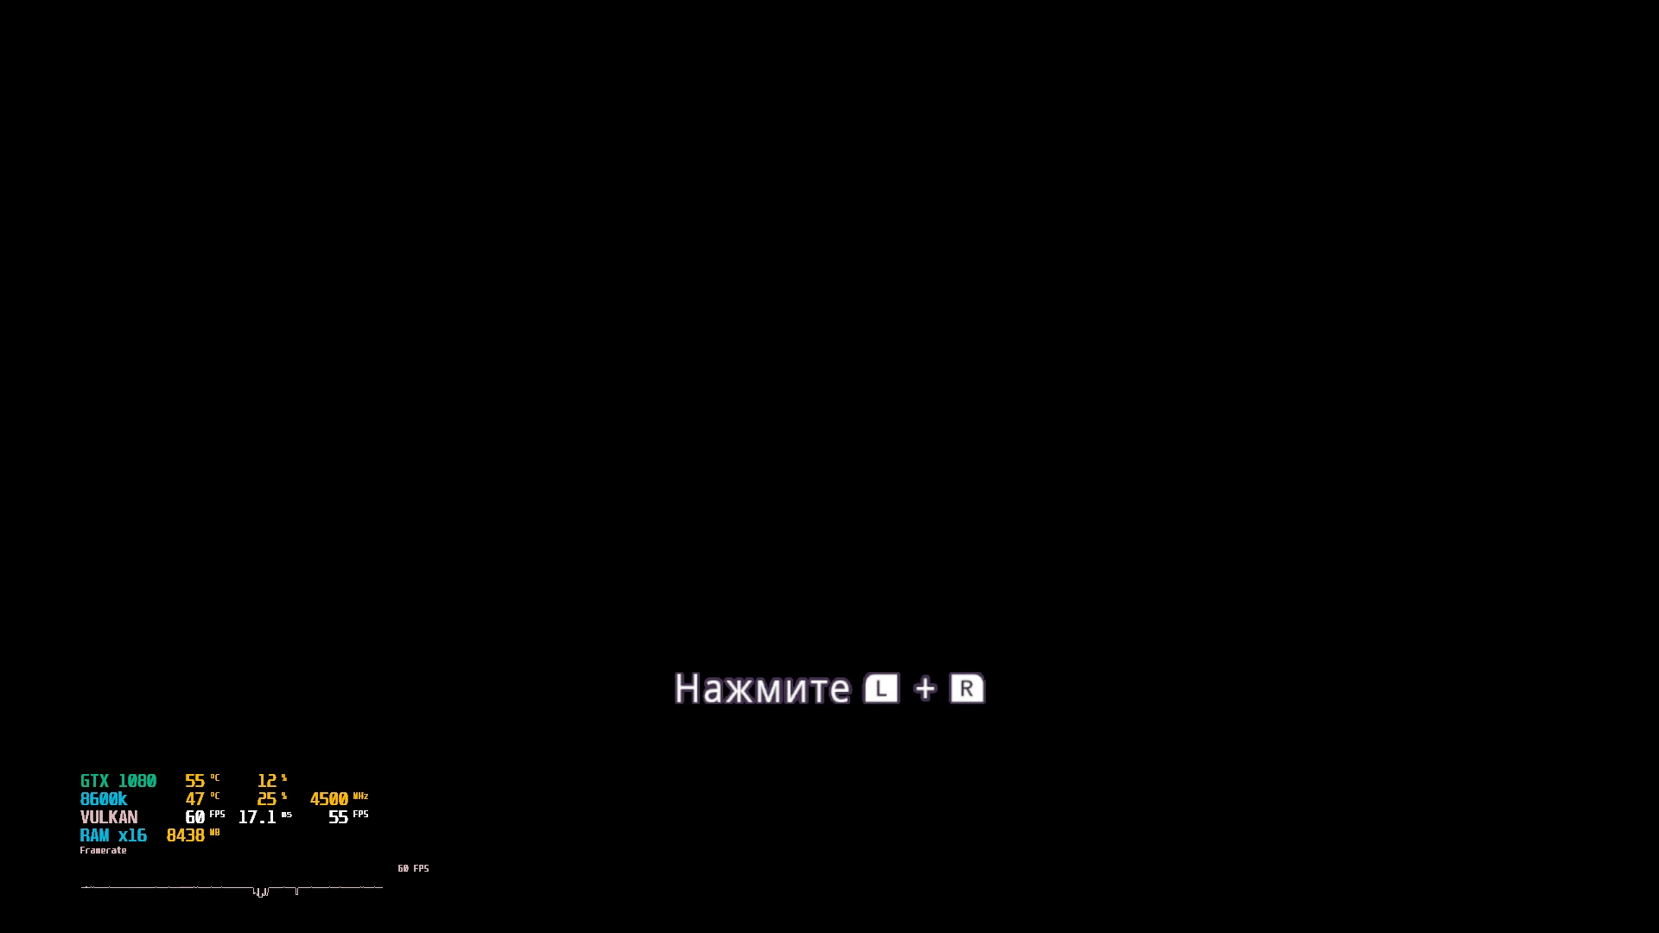
{"action": "key", "text": "q+e"}
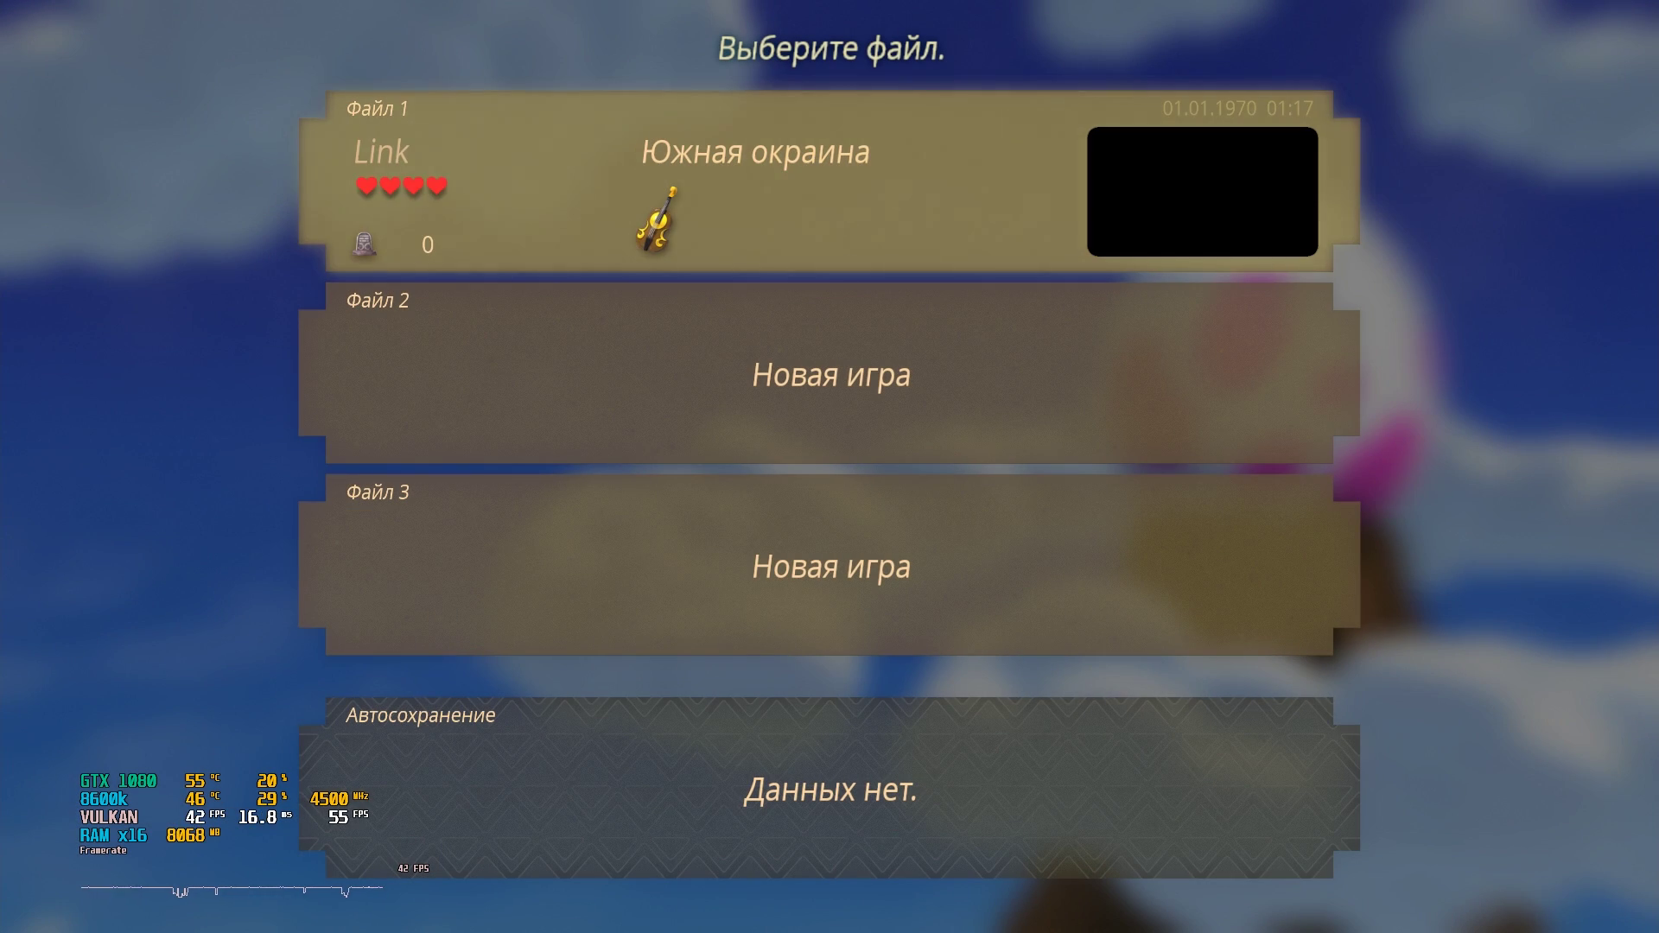
{"action": "key", "text": "Down"}
{"action": "key", "text": "Up"}
{"action": "key", "text": "c"}
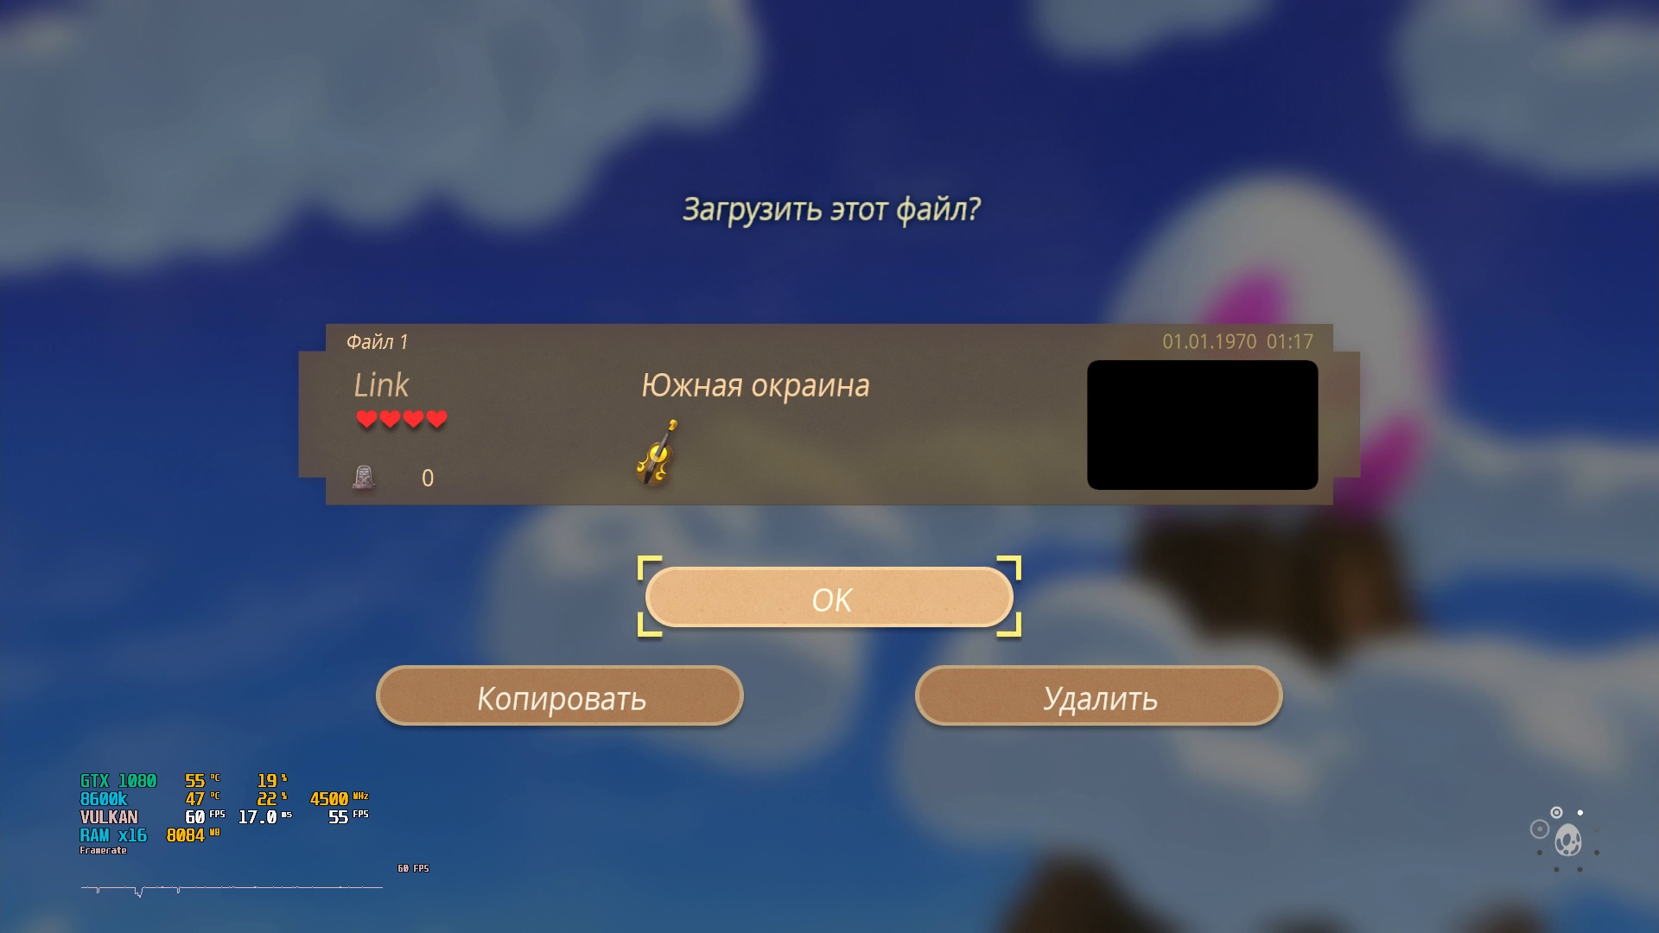
{"action": "key", "text": "c"}
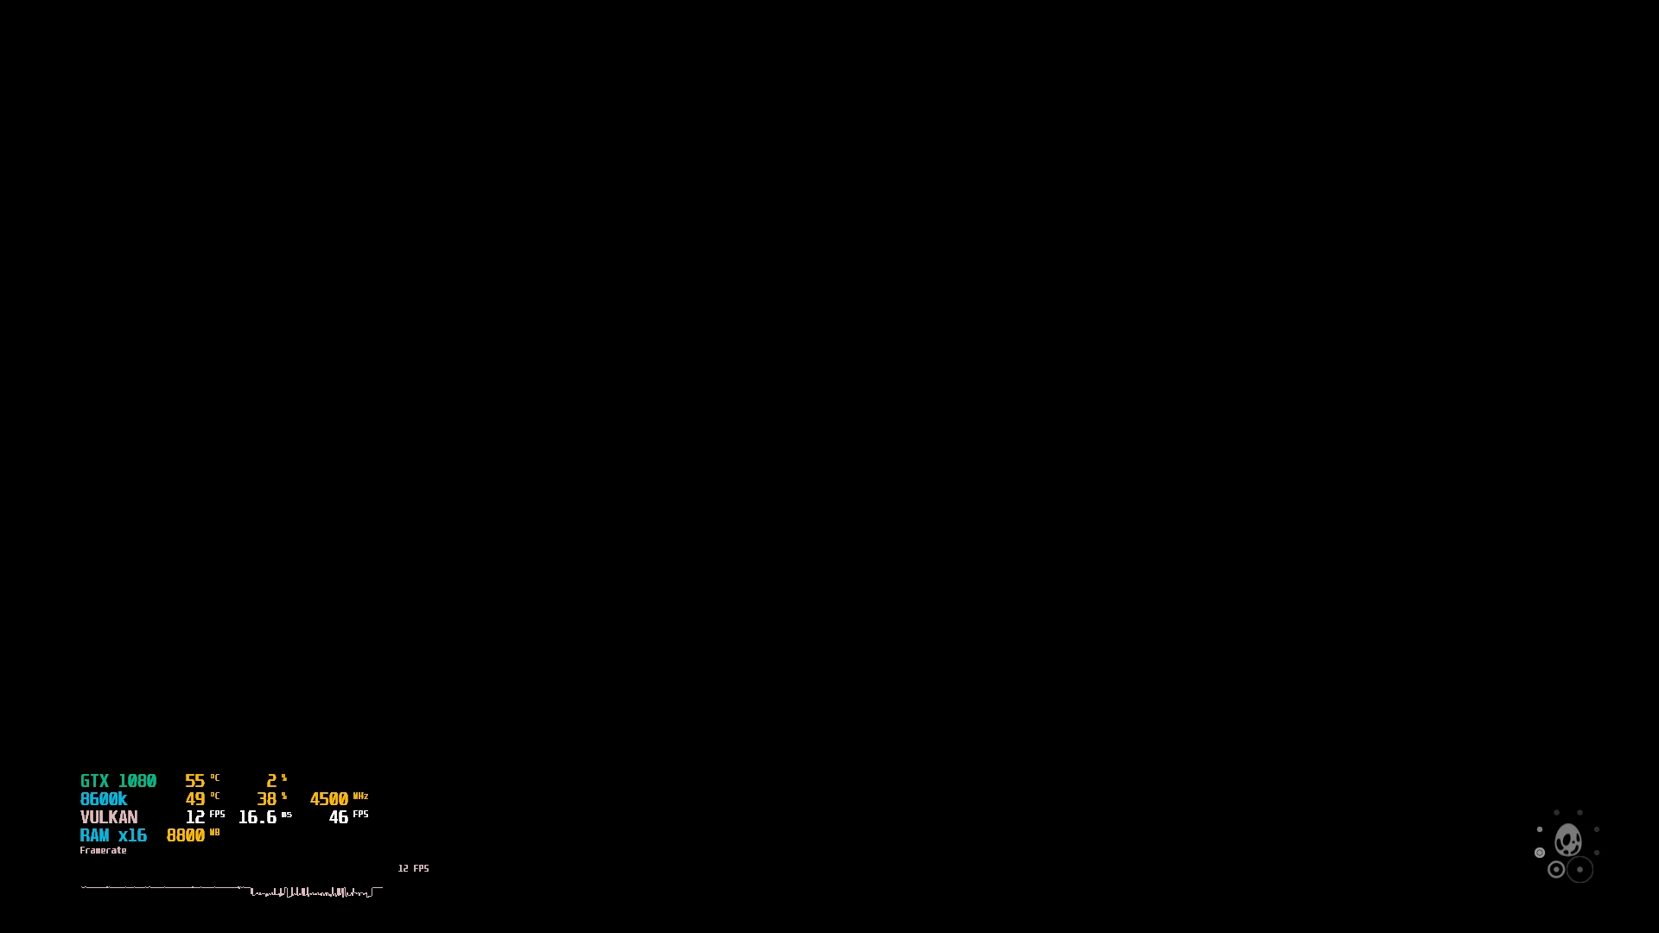
{"action": "key", "text": "Left"}
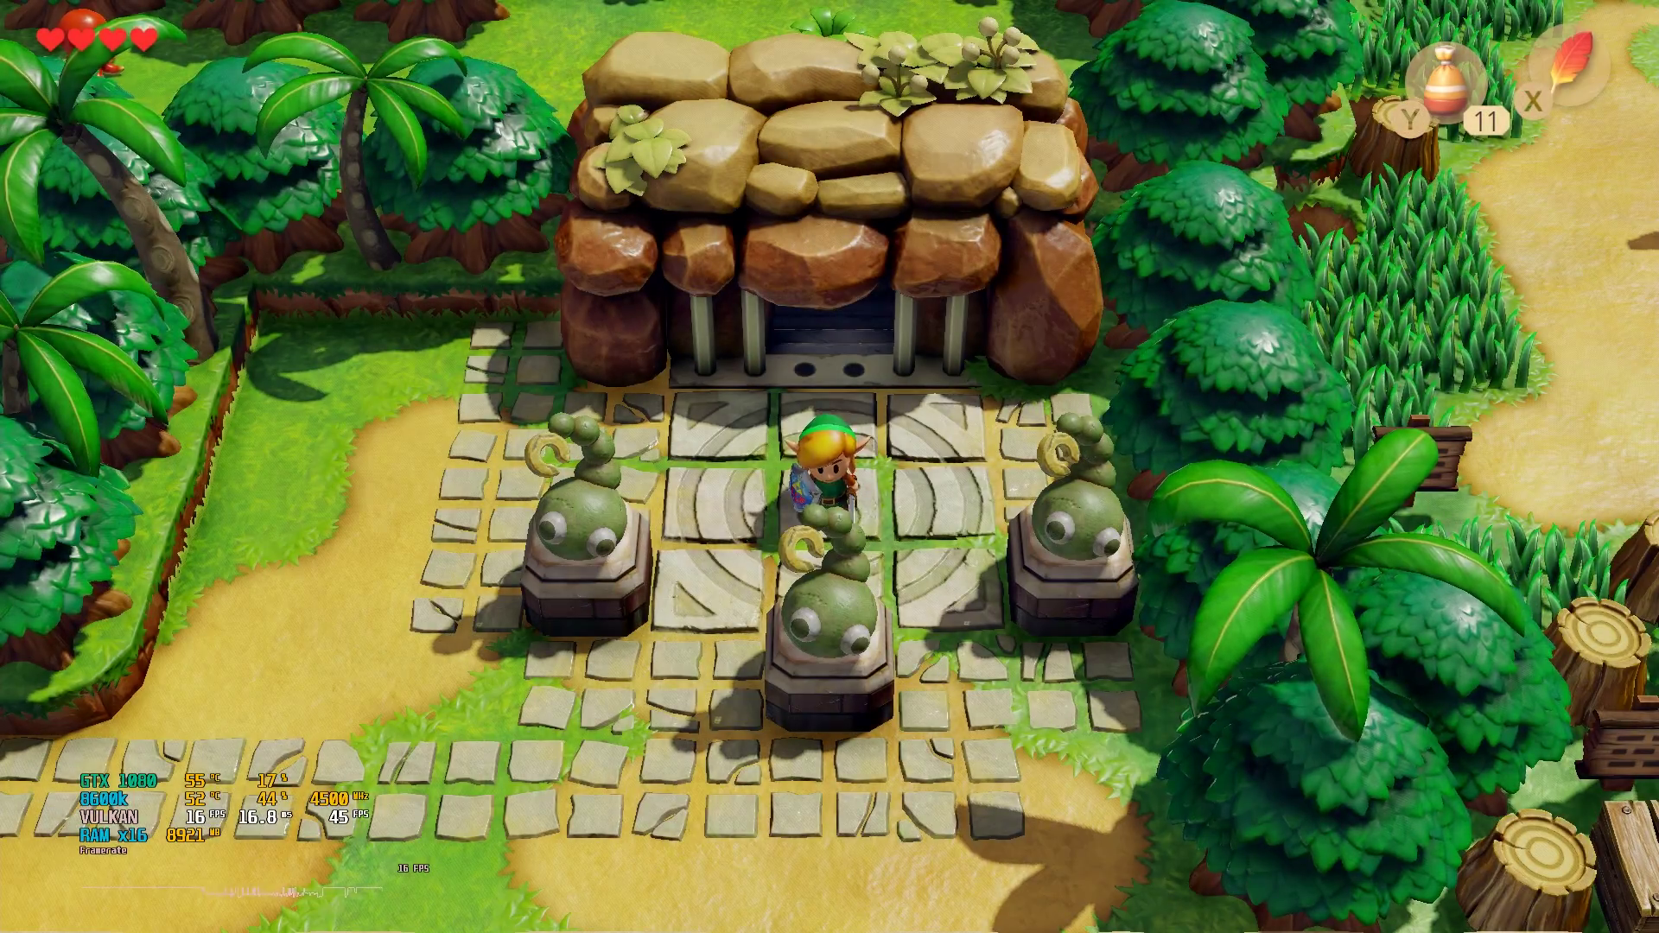
{"action": "key", "text": "Down"}
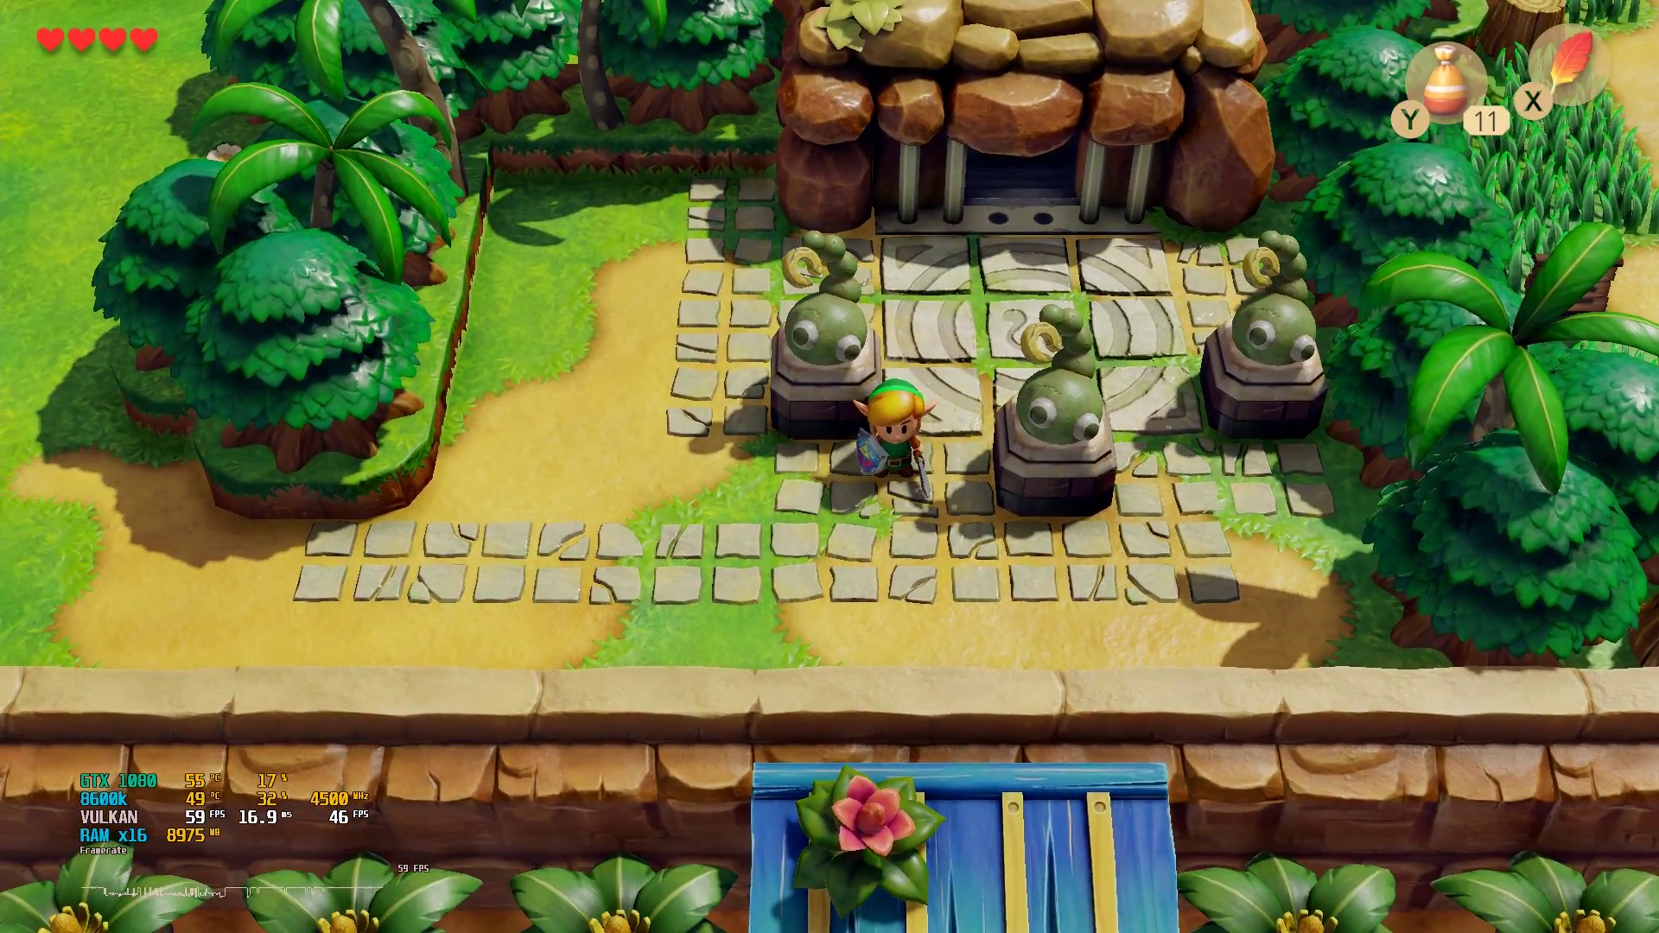
{"action": "key", "text": "Left"}
{"action": "key", "text": "Down"}
{"action": "key", "text": "Left"}
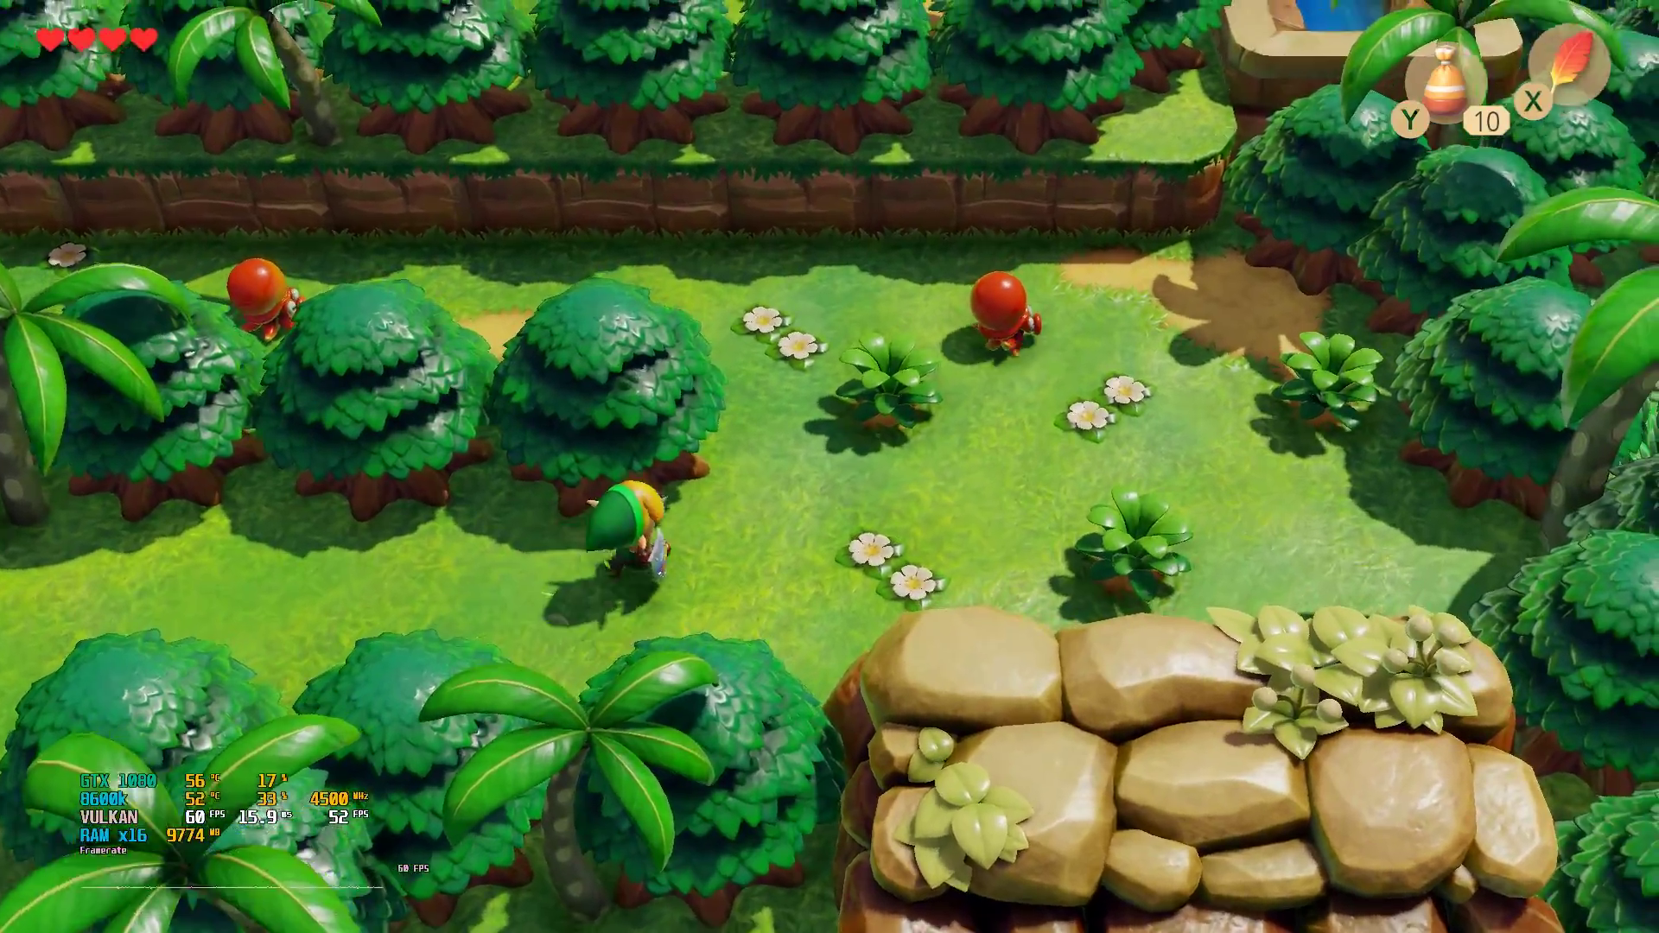
{"action": "key", "text": "Right"}
{"action": "key", "text": "Up"}
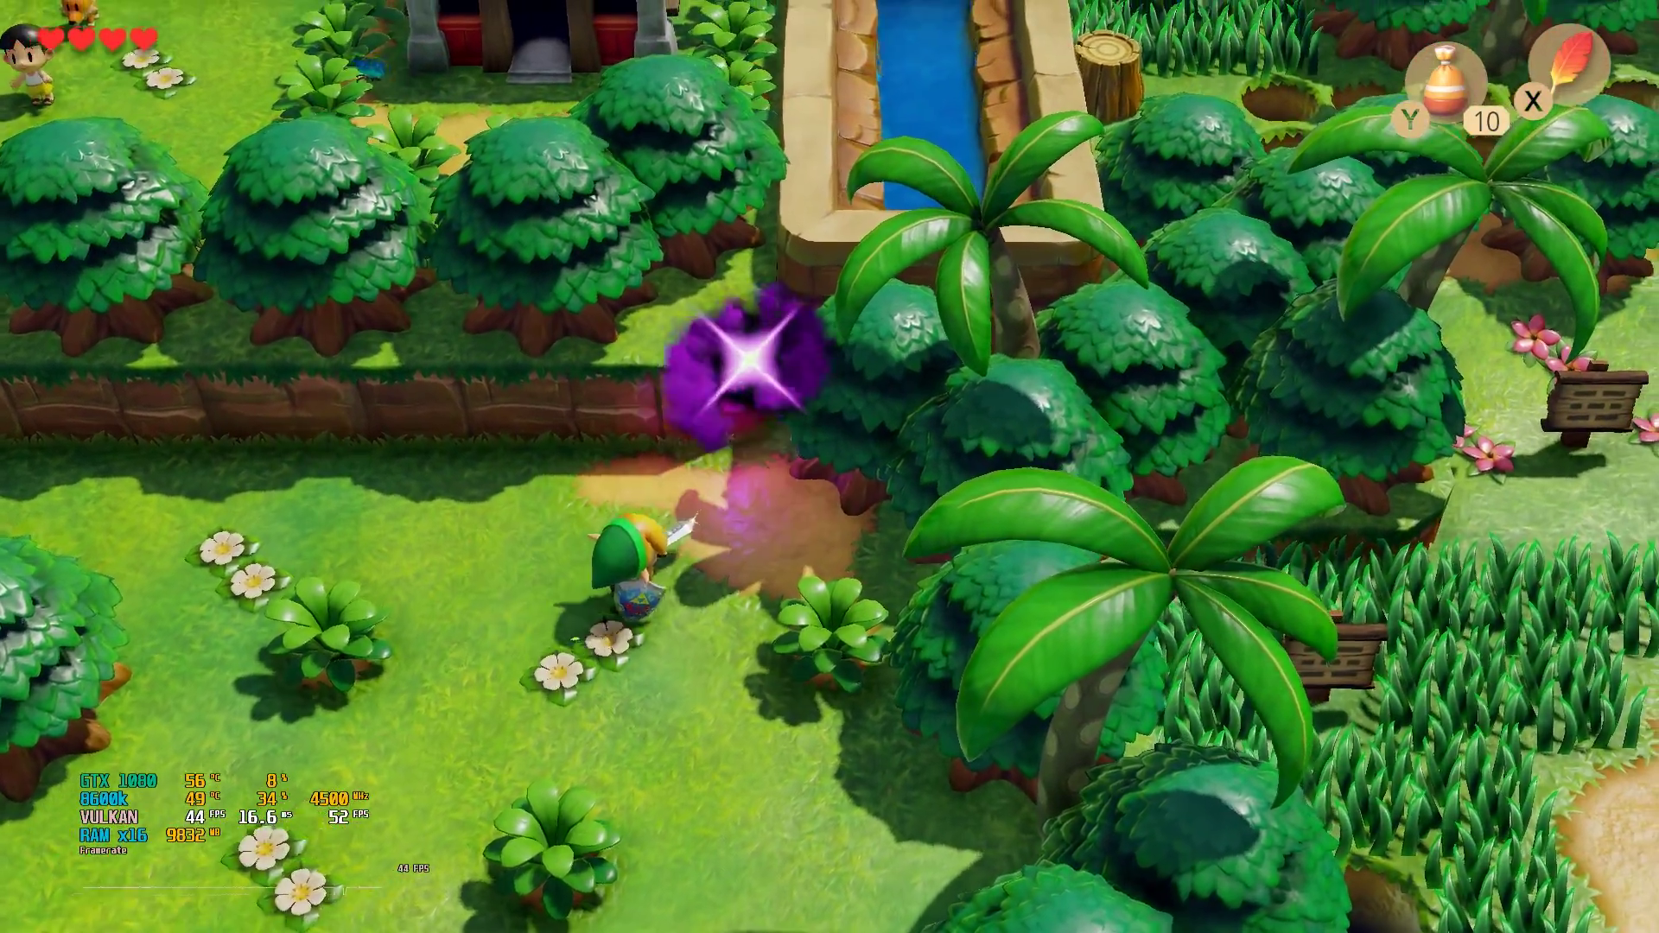
{"action": "key", "text": "Left"}
{"action": "key", "text": "Left"}
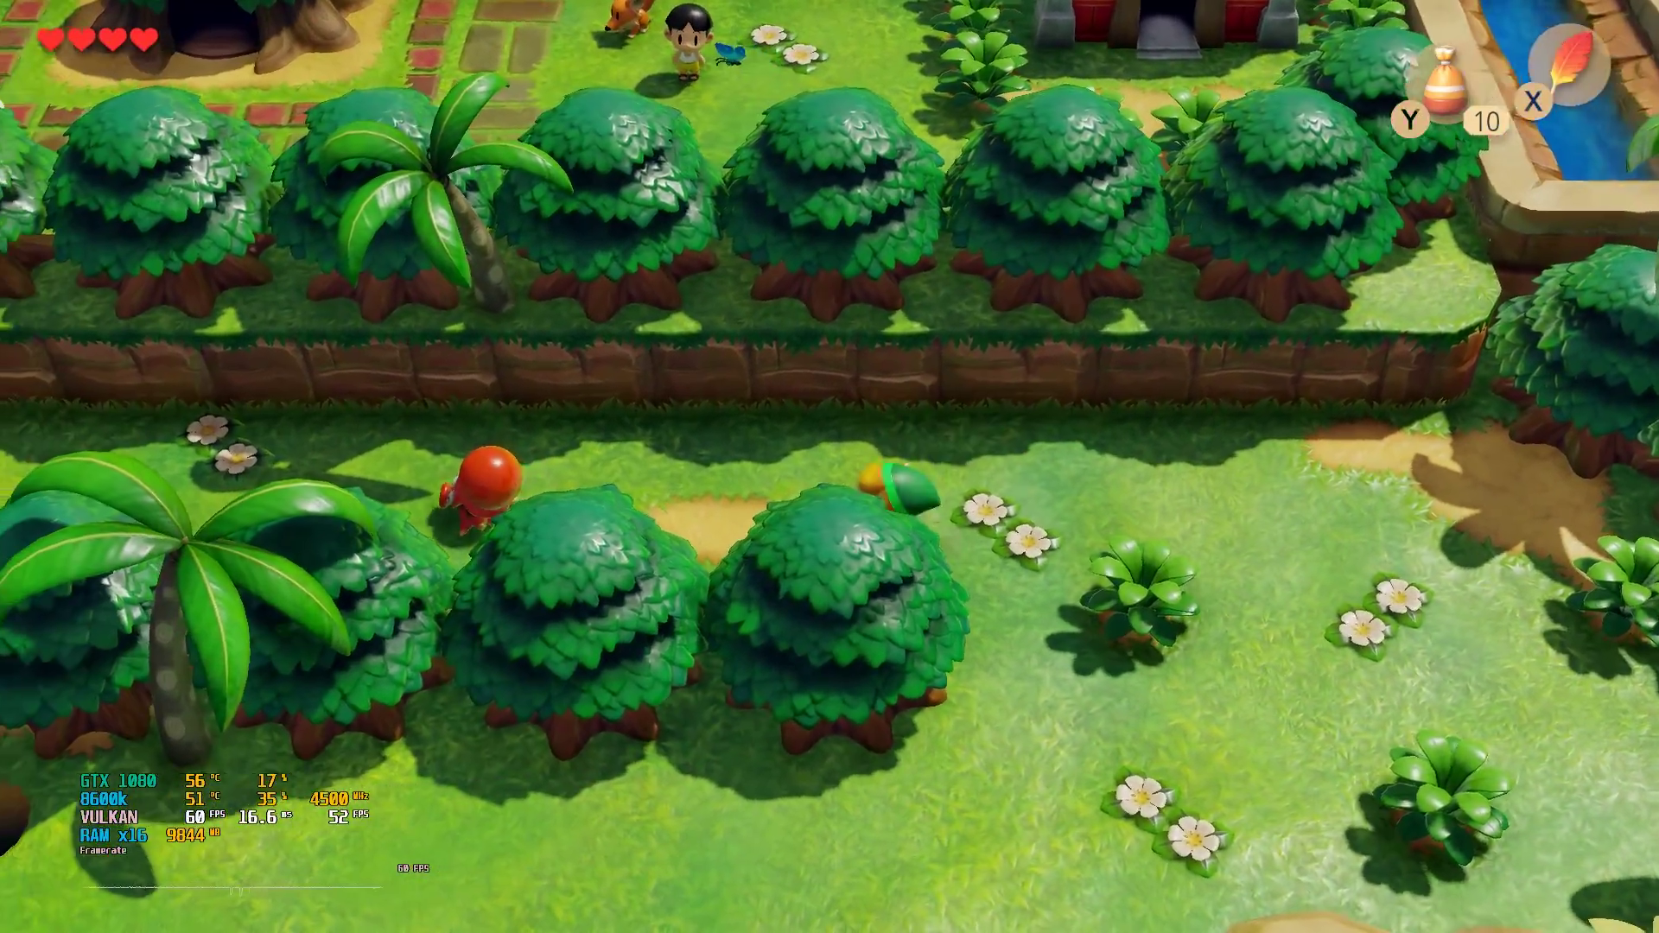
{"action": "key", "text": "Left"}
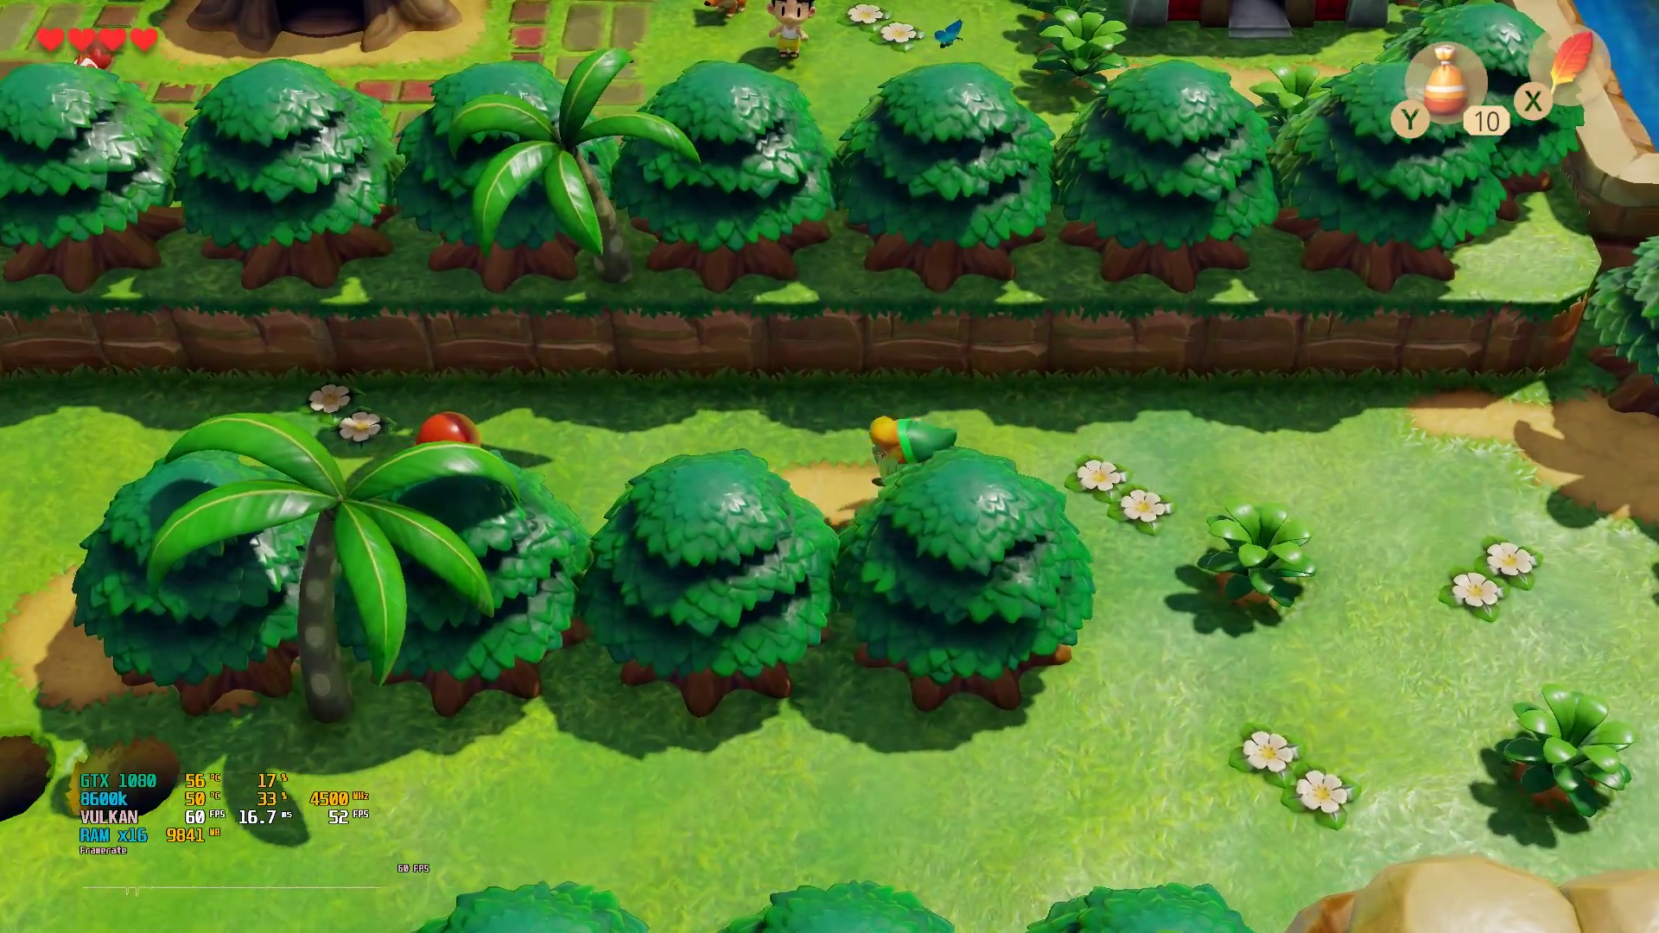
{"action": "key", "text": "Left"}
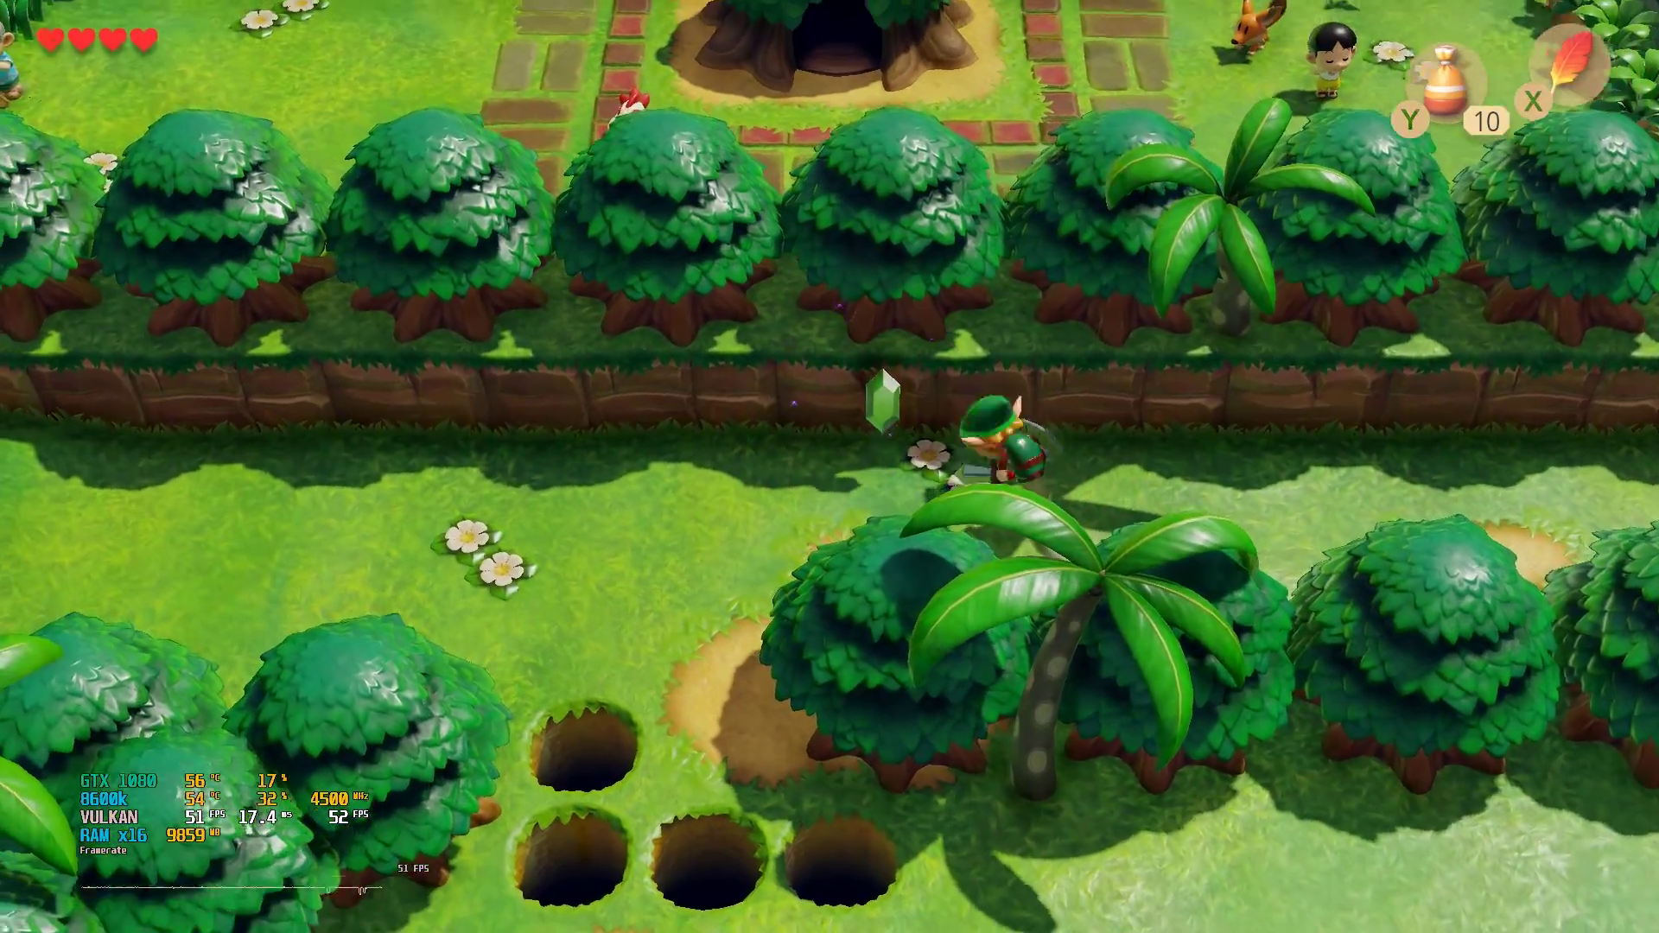